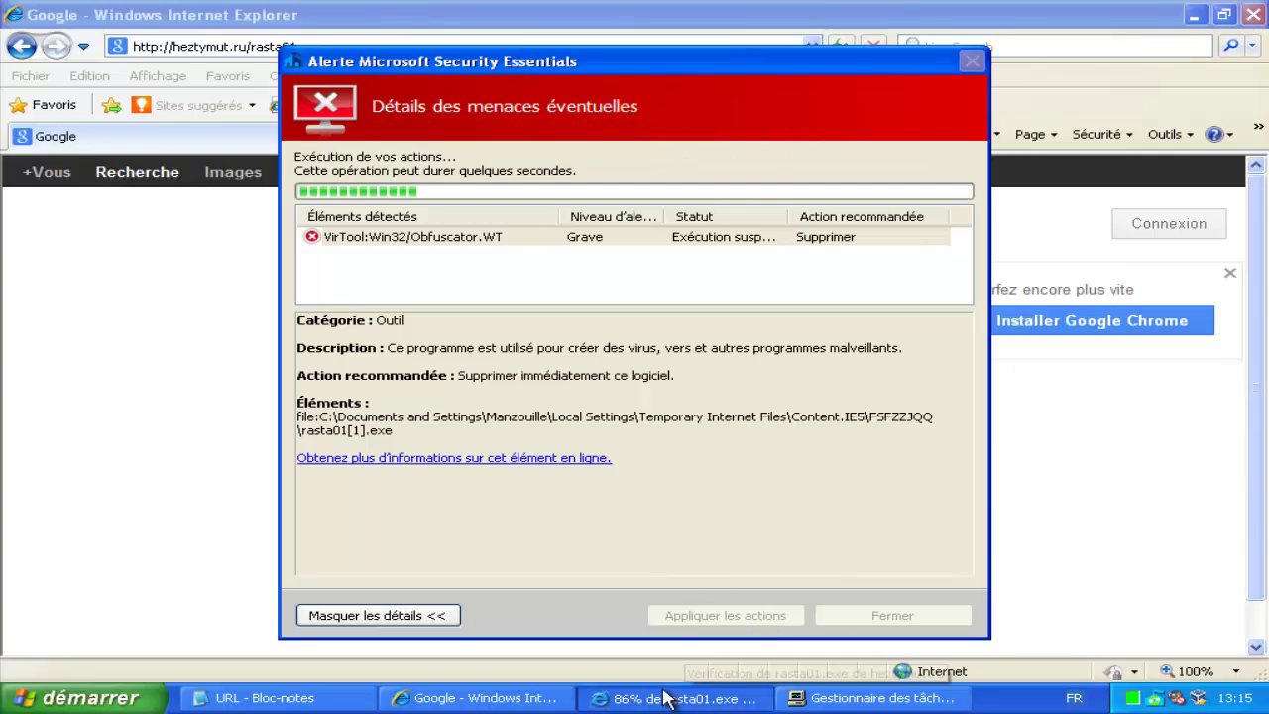
Step: Switch to the URL list in Notepad and mark trojan entry 2, heztymut.ru/rasta01.exe, with "v"
{"action": "left_click", "coordinate": [336, 693]}
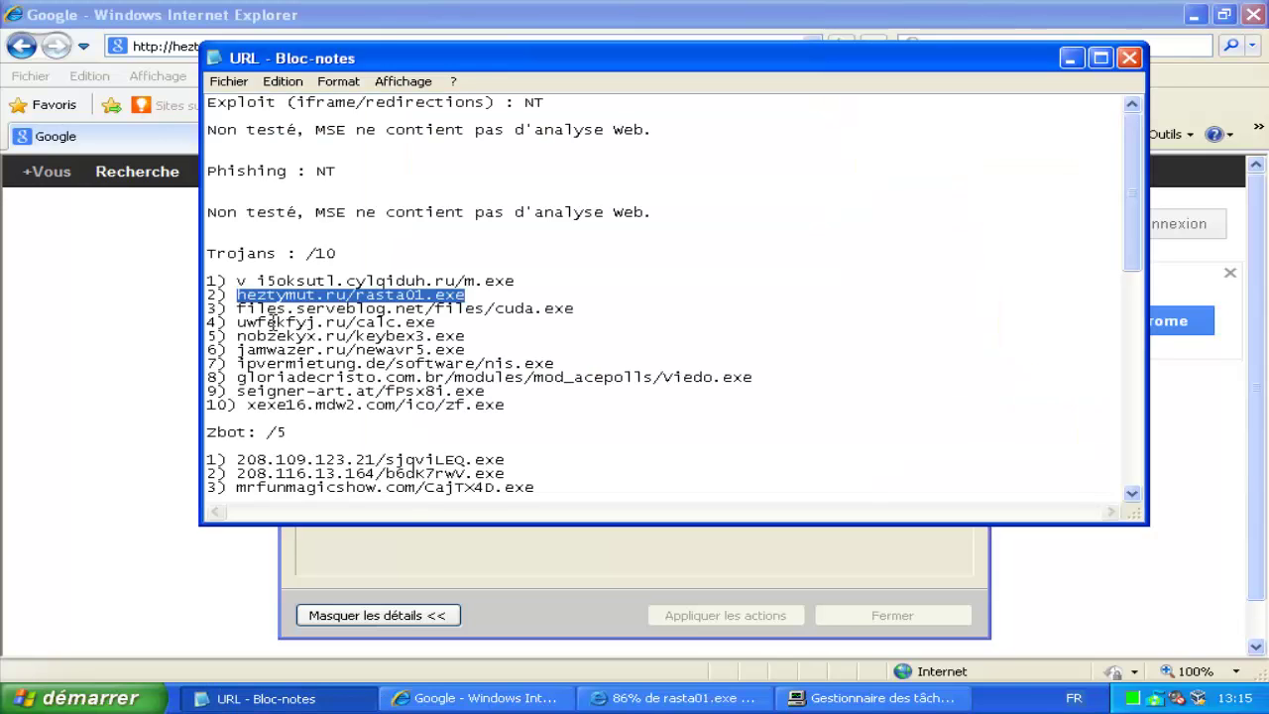
{"action": "left_click", "coordinate": [237, 302]}
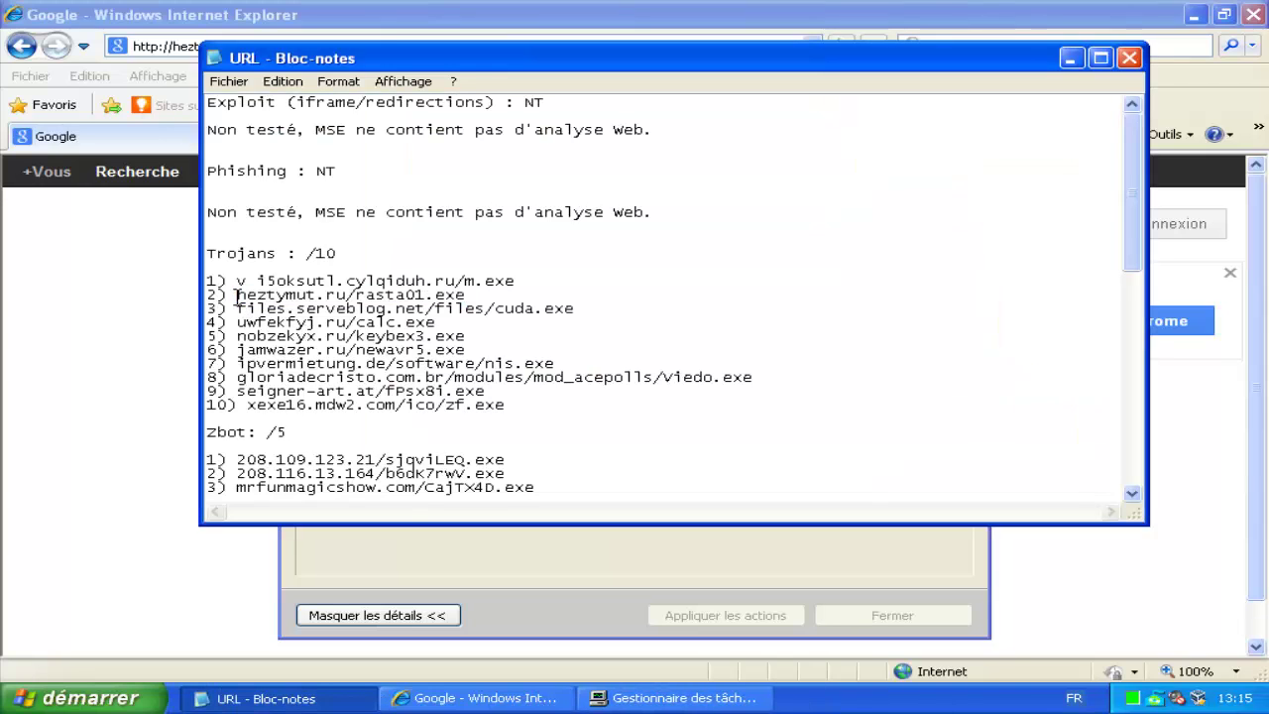
{"action": "type", "text": "v"}
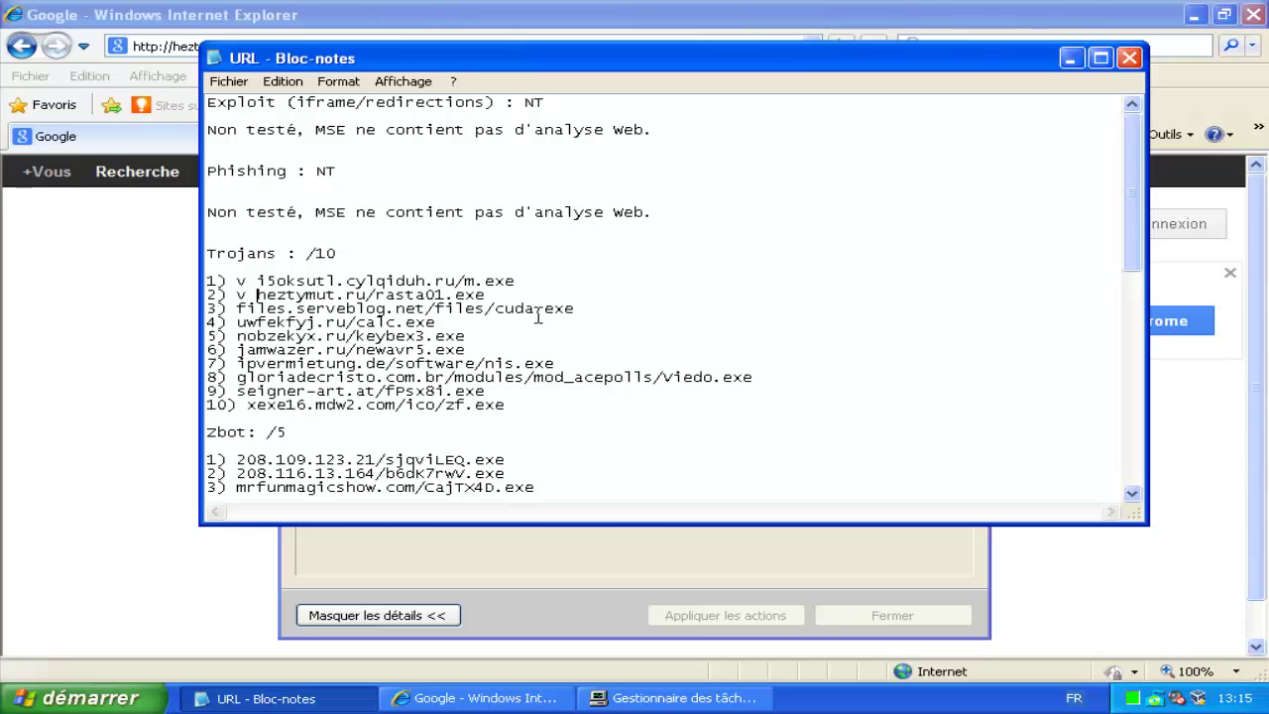
Step: Copy the address files.serveblog.net/files/cuda.exe from trojan entry 3, load it in Internet Explorer and bring up its download prompt
{"action": "left_click_drag", "start_coordinate": [583, 313], "coordinate": [238, 309]}
{"action": "key", "text": "ctrl+c"}
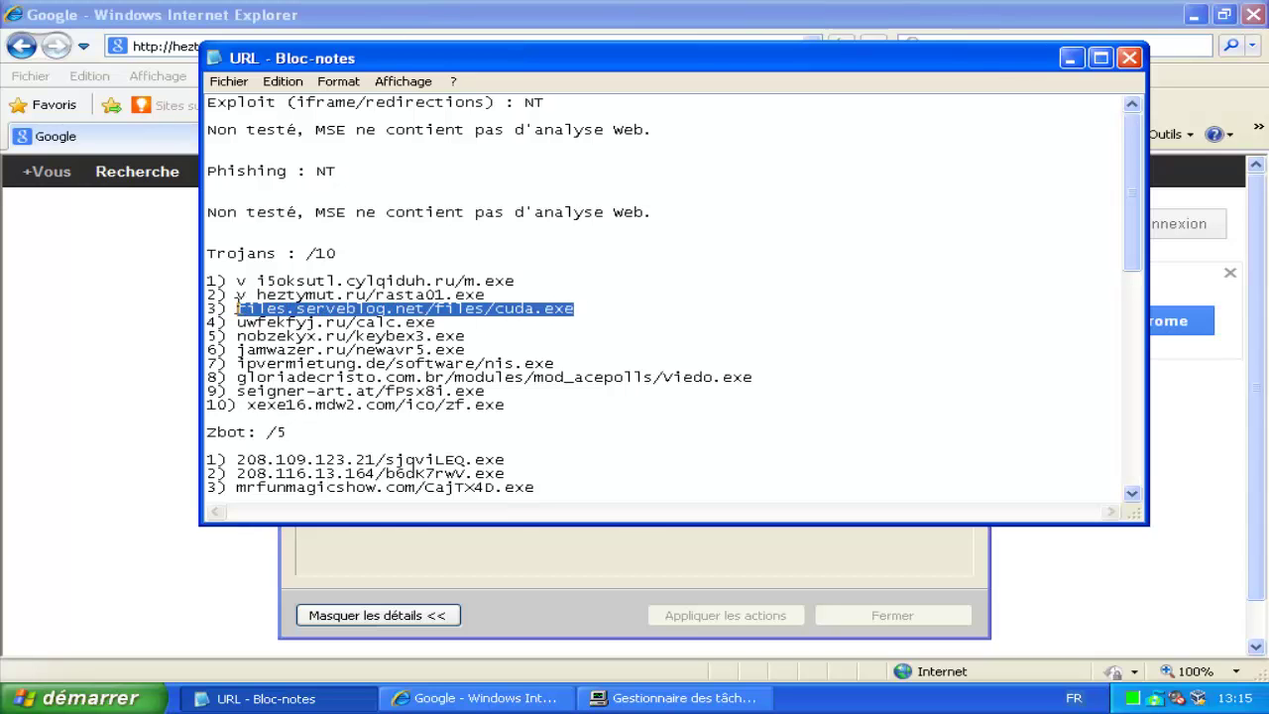
{"action": "left_click", "coordinate": [500, 555]}
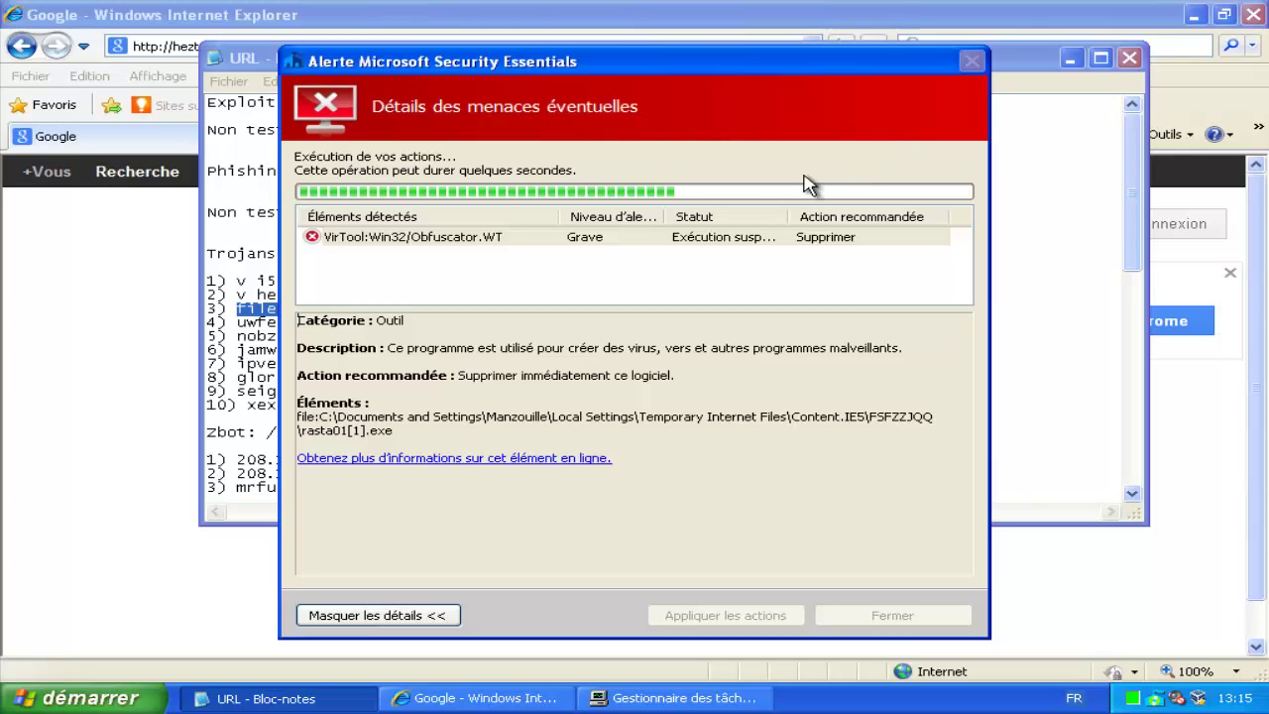
{"action": "left_click", "coordinate": [150, 566]}
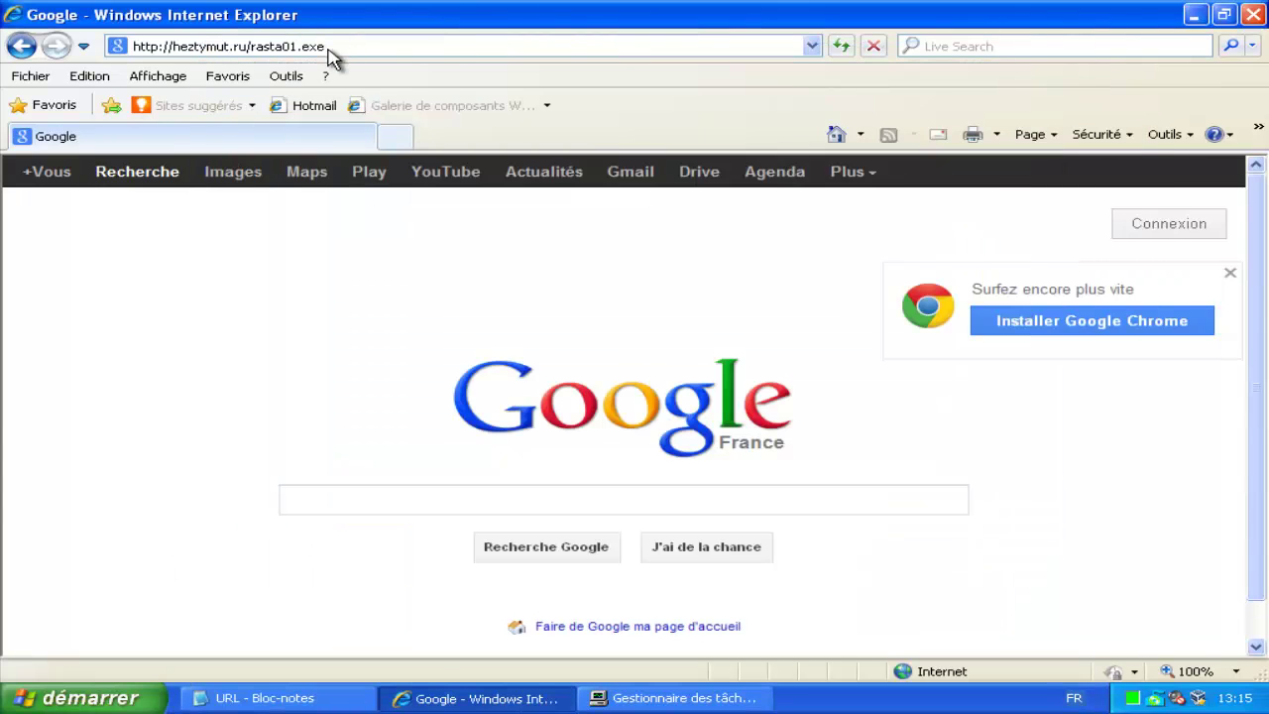
{"action": "left_click", "coordinate": [328, 47]}
{"action": "key", "text": "ctrl+v"}
{"action": "key", "text": "Return"}
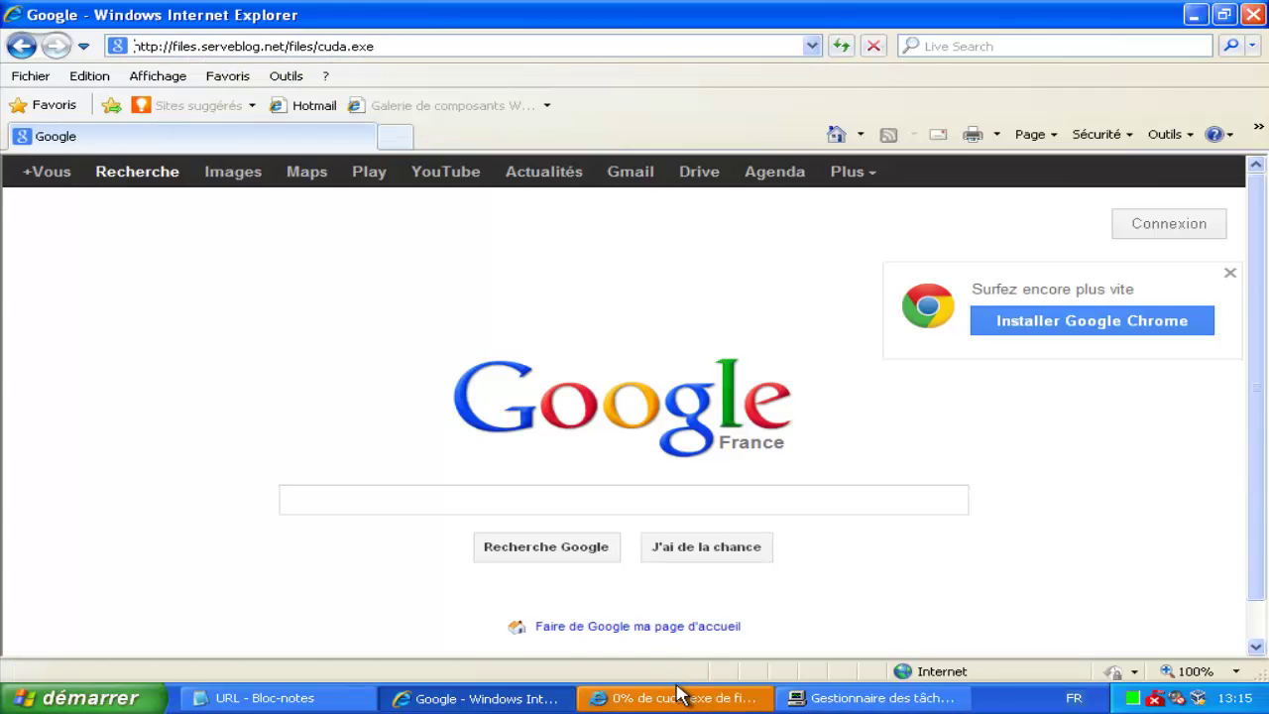
{"action": "left_click", "coordinate": [680, 697]}
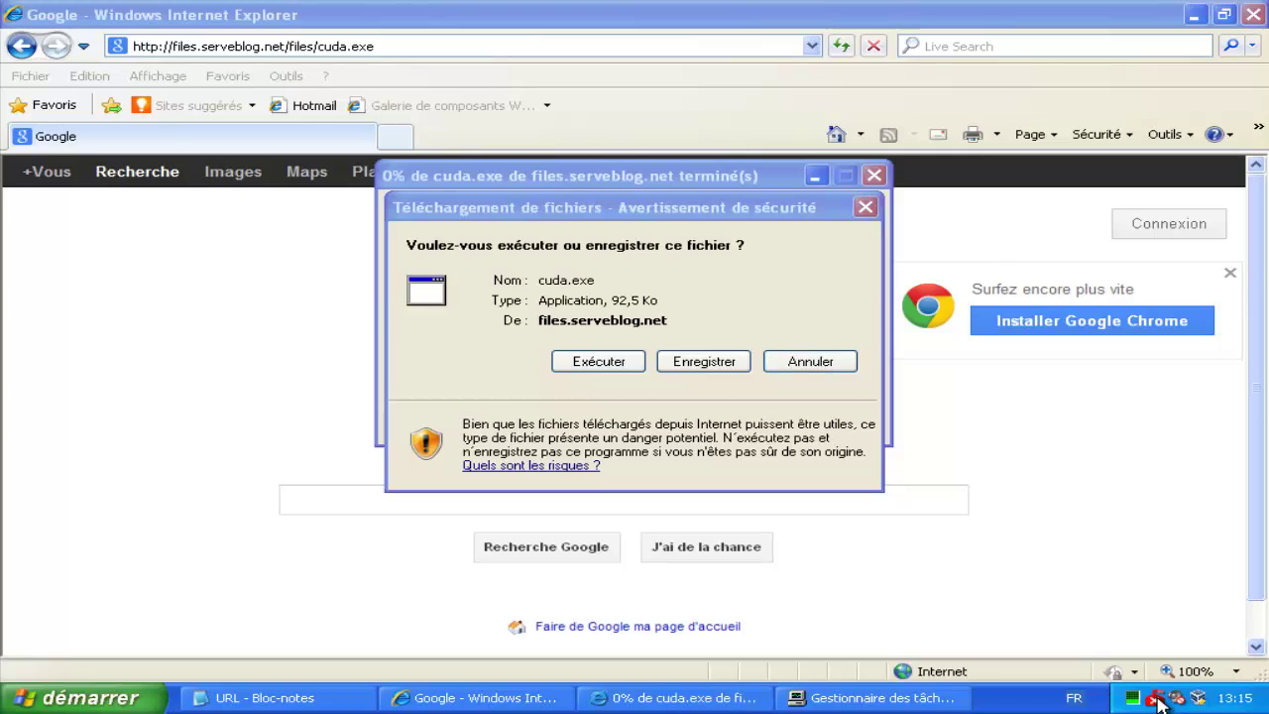
Step: Open Microsoft Security Essentials and examine the expanded details of the threats Trojan:Win32/Comrerop and Backdoor:Win32/Kelihos.F
{"action": "left_click", "coordinate": [1155, 702]}
{"action": "left_click", "coordinate": [892, 615]}
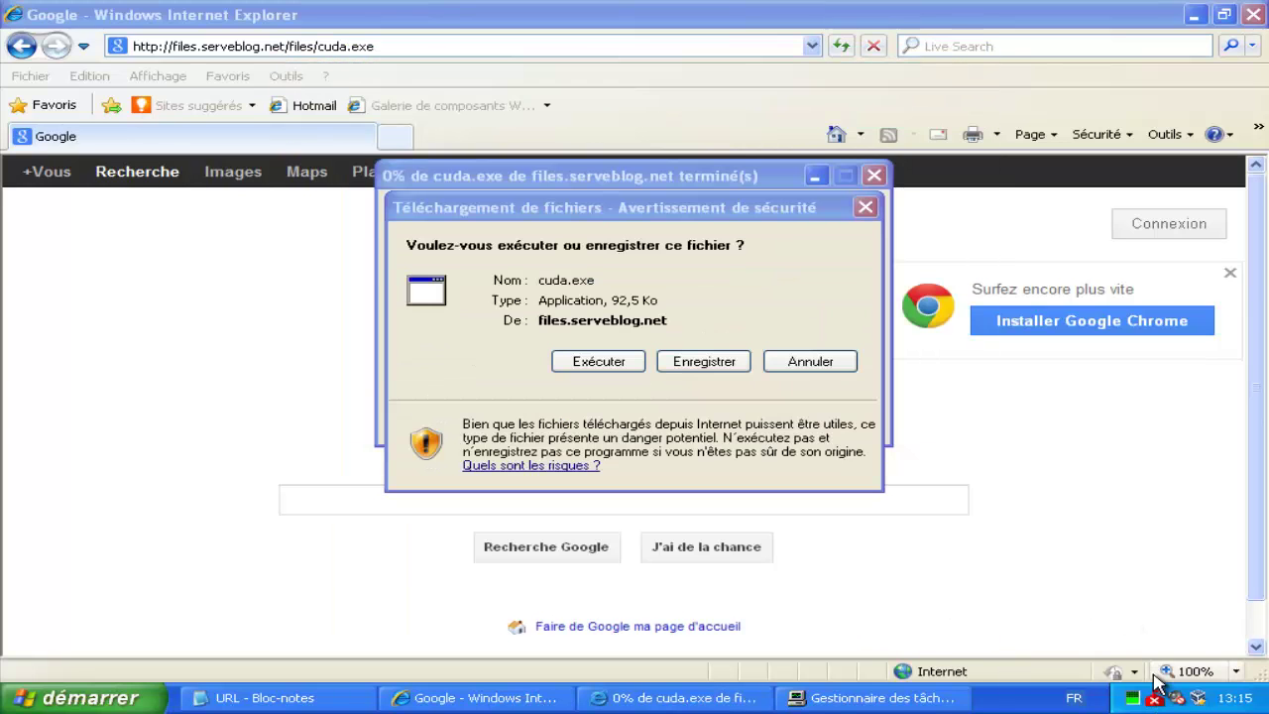
{"action": "left_click", "coordinate": [1155, 702]}
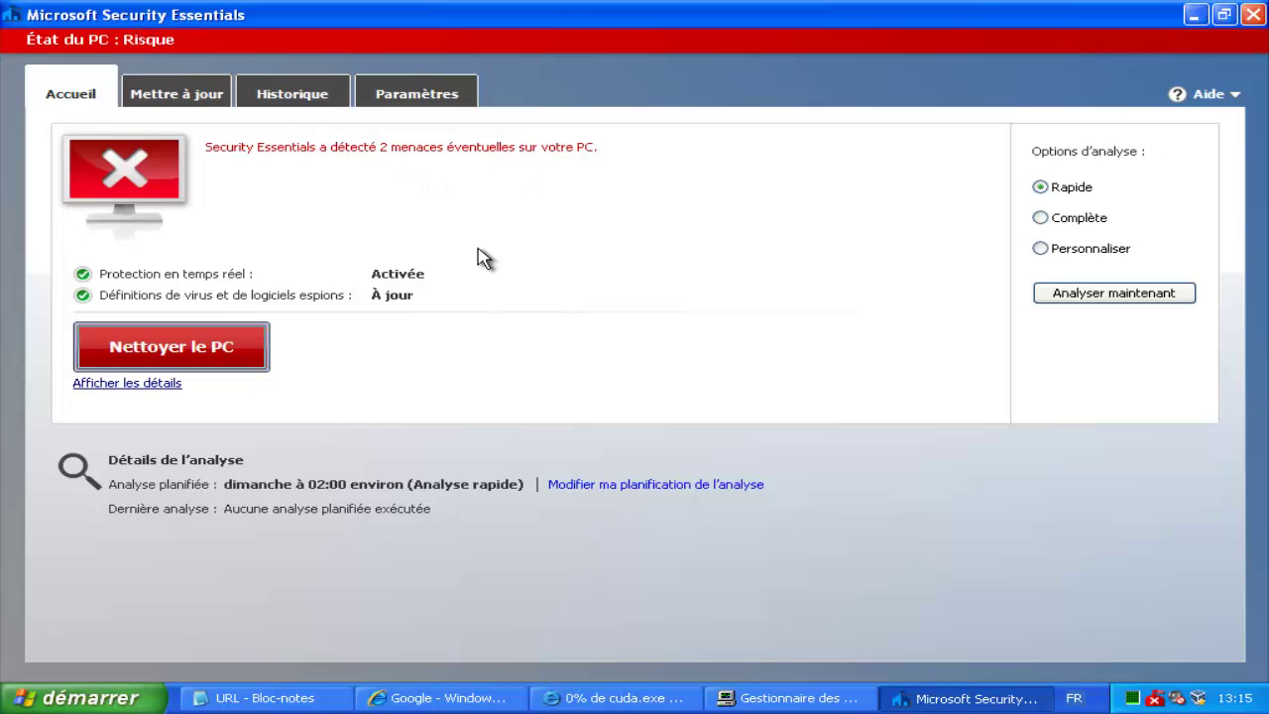
{"action": "left_click", "coordinate": [157, 384]}
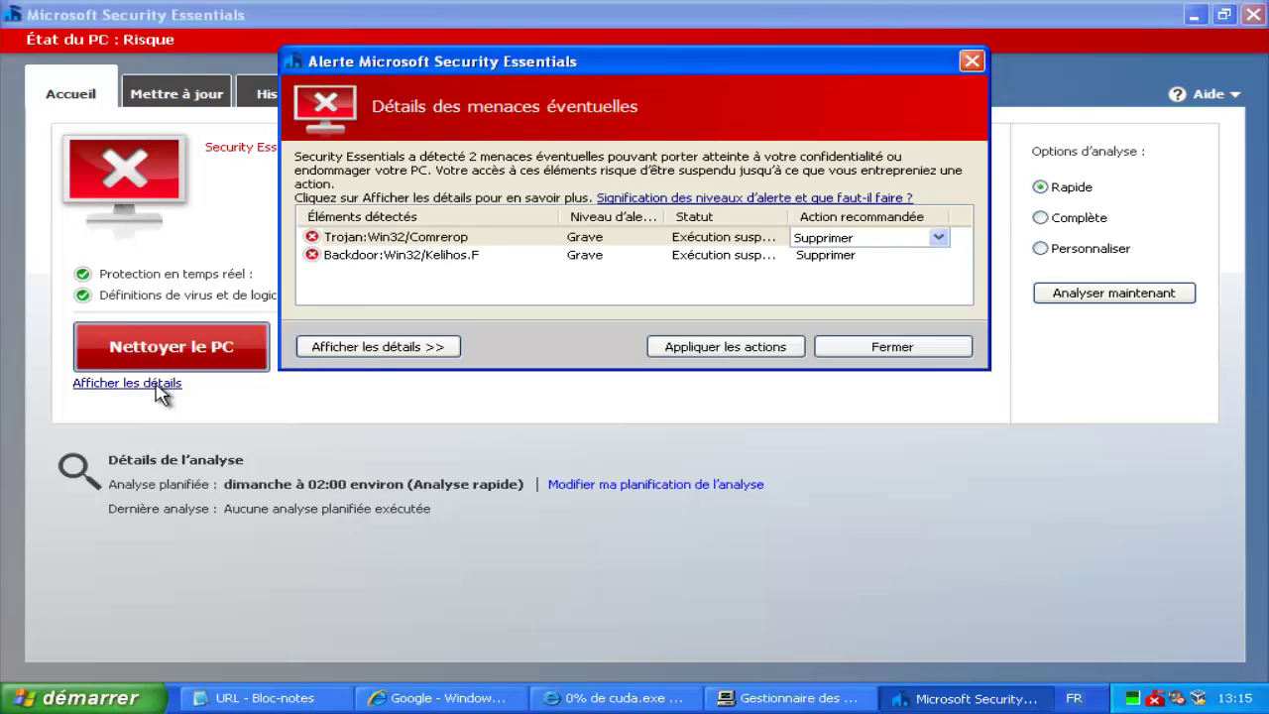
{"action": "left_click", "coordinate": [377, 239]}
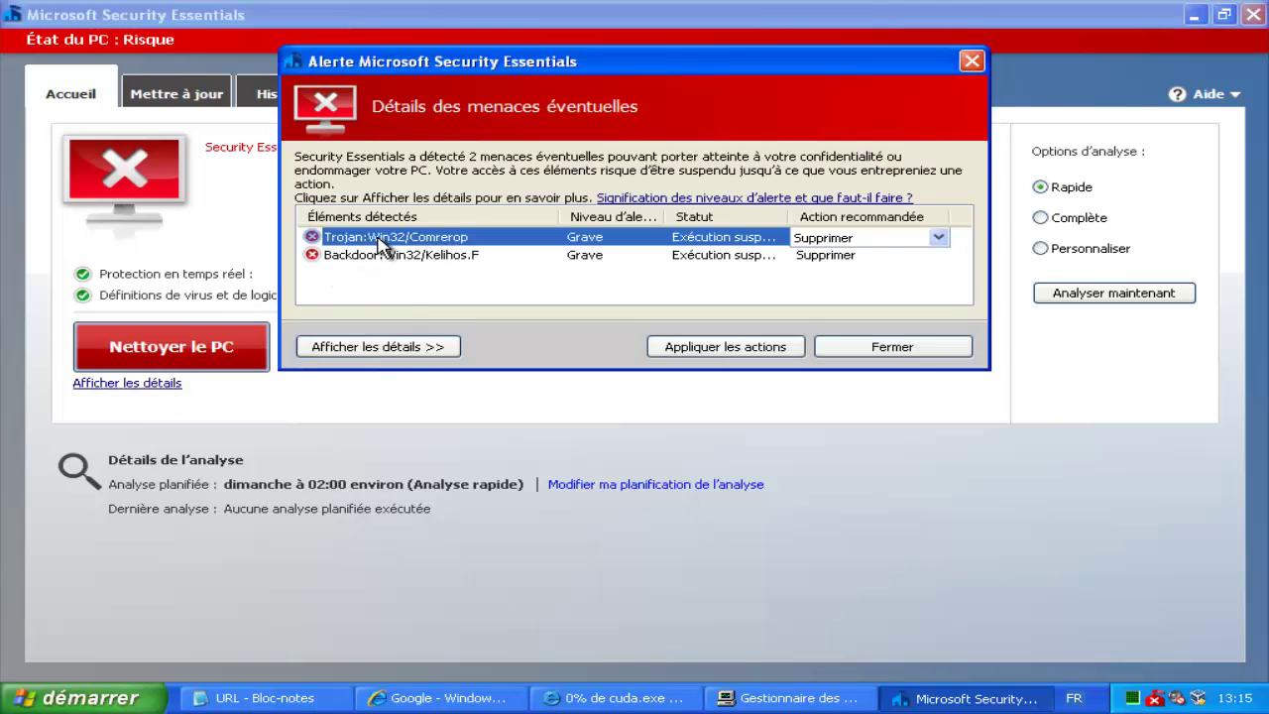
{"action": "left_click", "coordinate": [377, 347]}
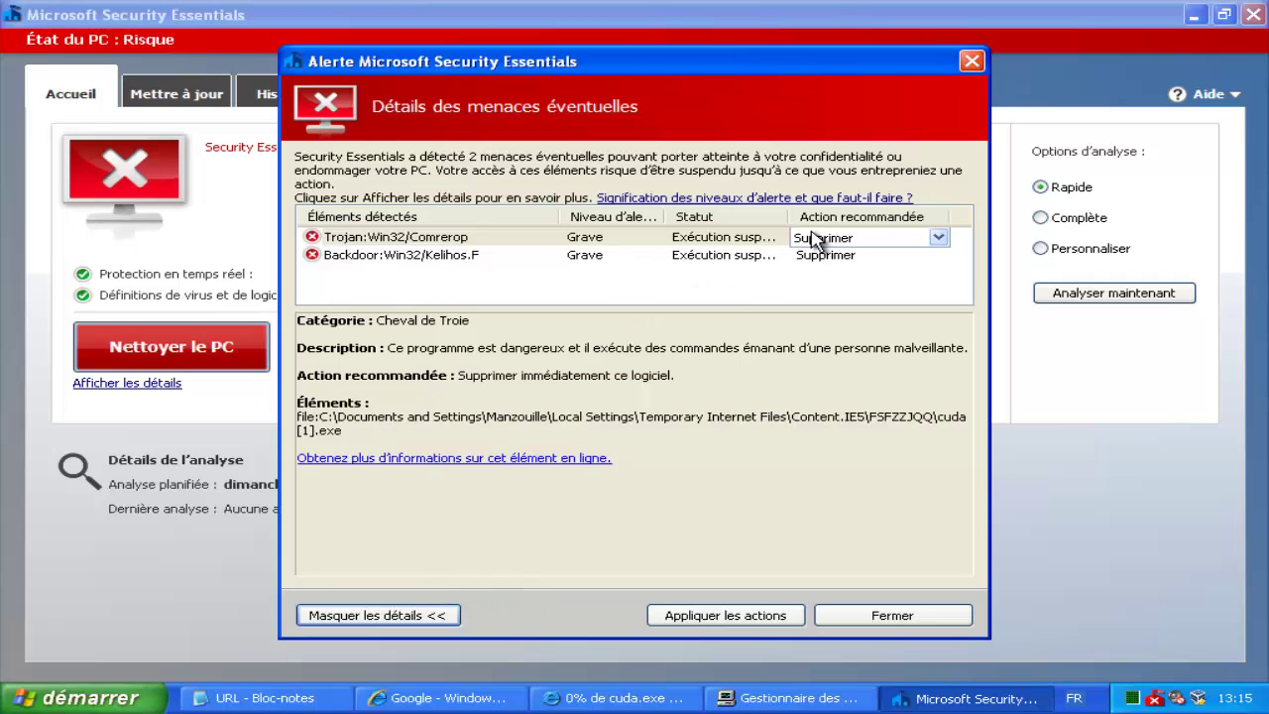
{"action": "left_click", "coordinate": [451, 256]}
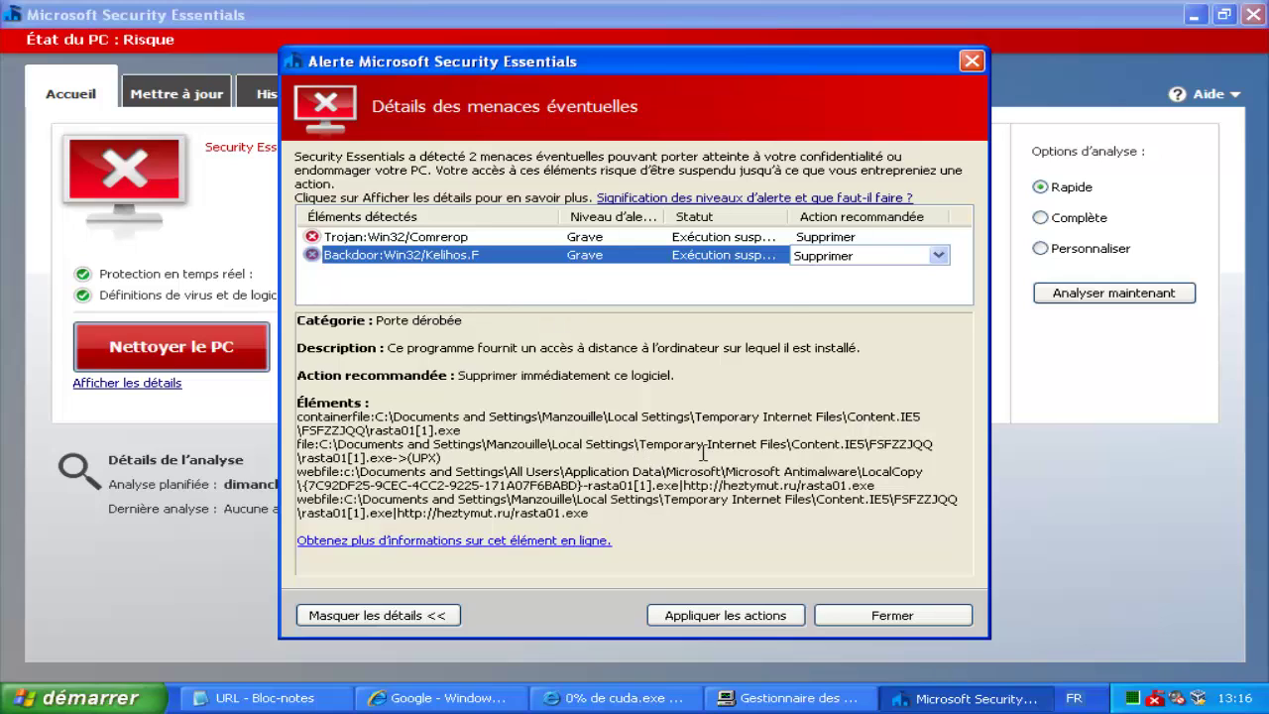
Step: Apply the Supprimer action to both detected threats and cancel the cuda.exe download
{"action": "left_click", "coordinate": [707, 617]}
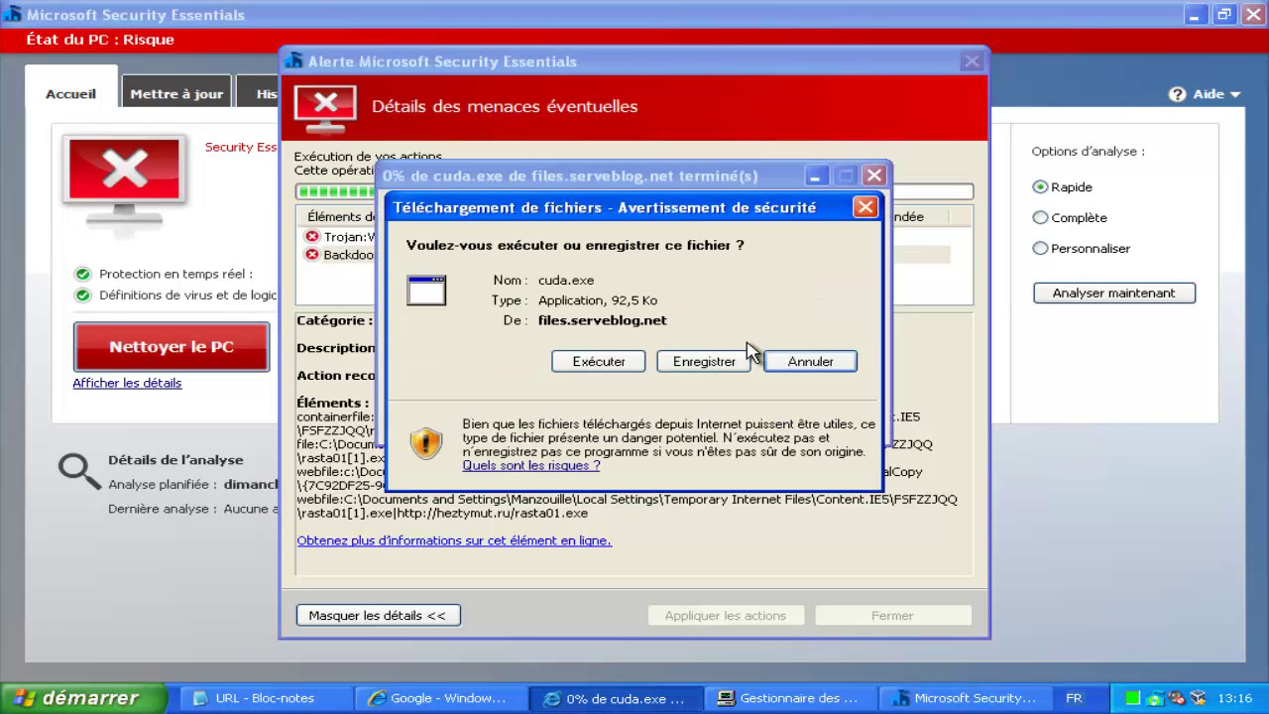
{"action": "left_click", "coordinate": [819, 361]}
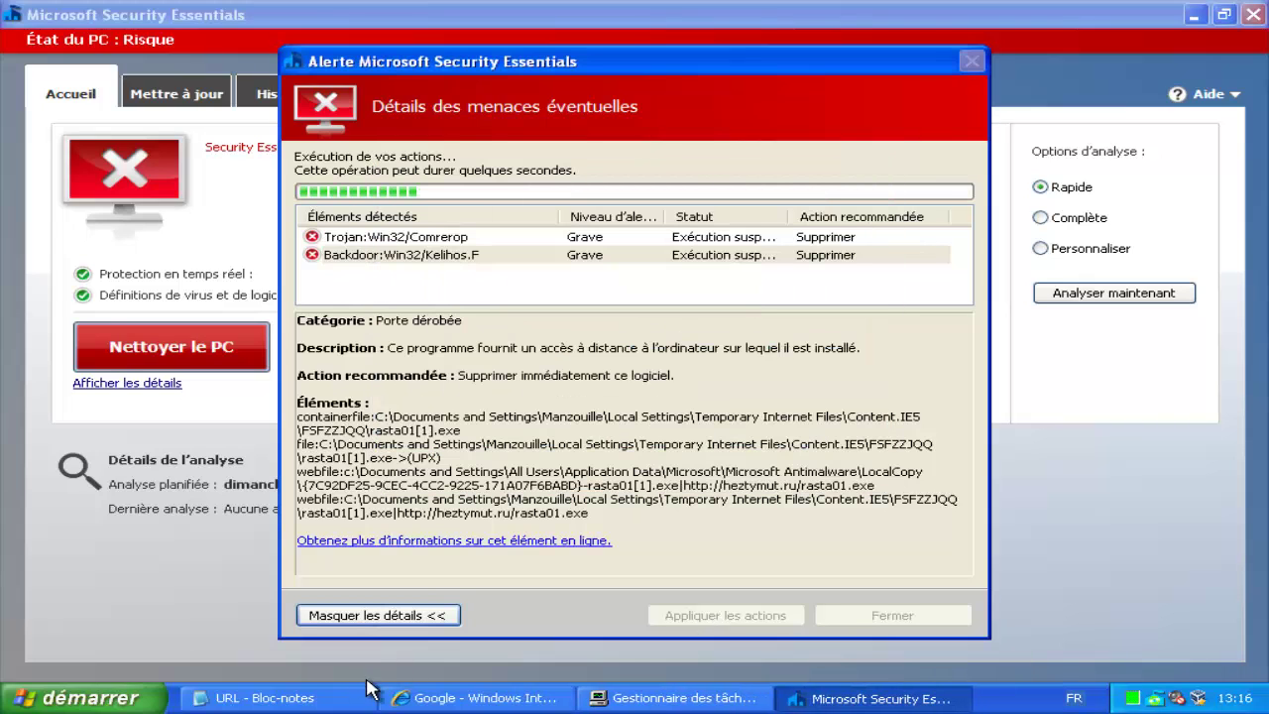
{"action": "left_click", "coordinate": [417, 237]}
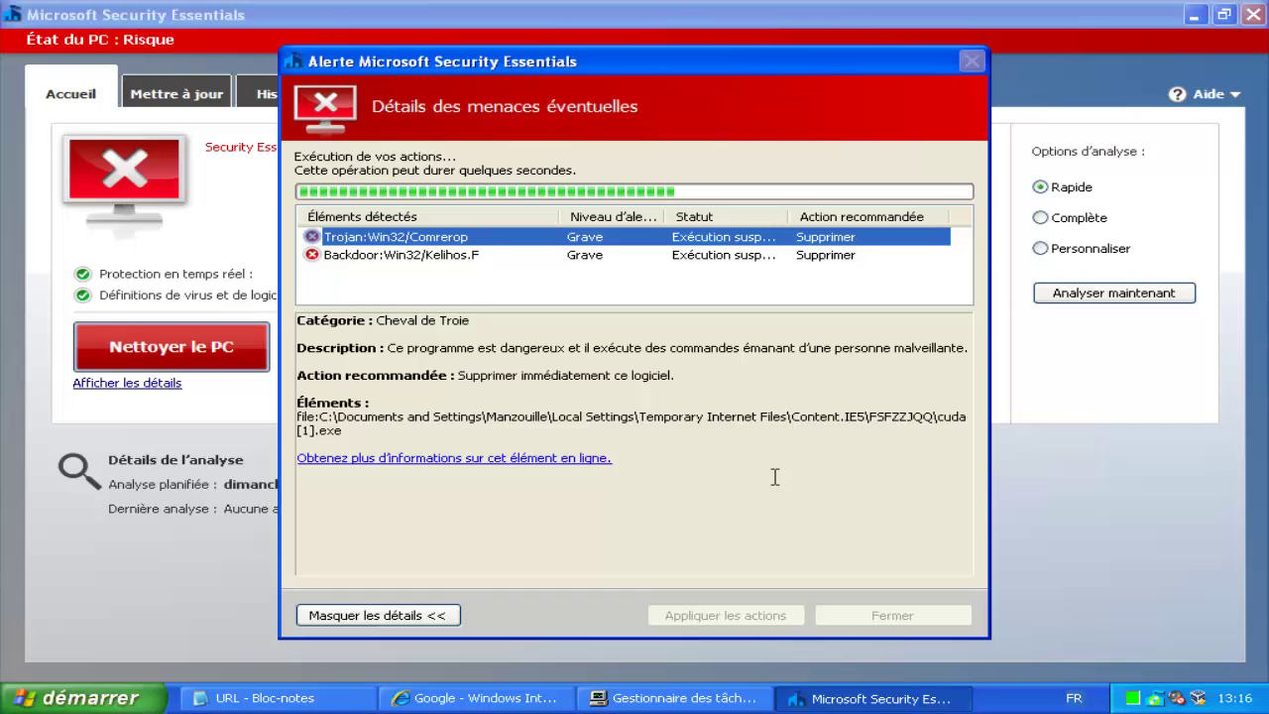
Step: In the Notepad URL list, mark trojan entry 3, files.serveblog.net/files/cuda.exe, with "v"
{"action": "left_click", "coordinate": [256, 698]}
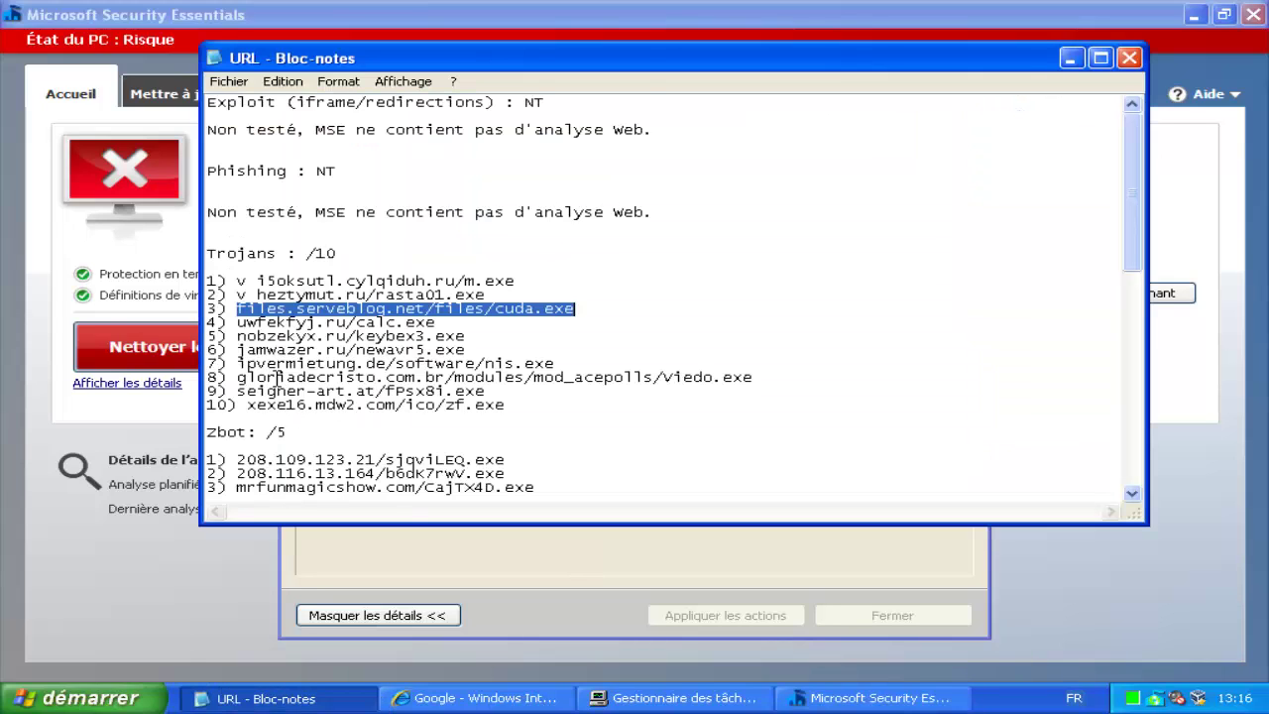
{"action": "left_click", "coordinate": [238, 308]}
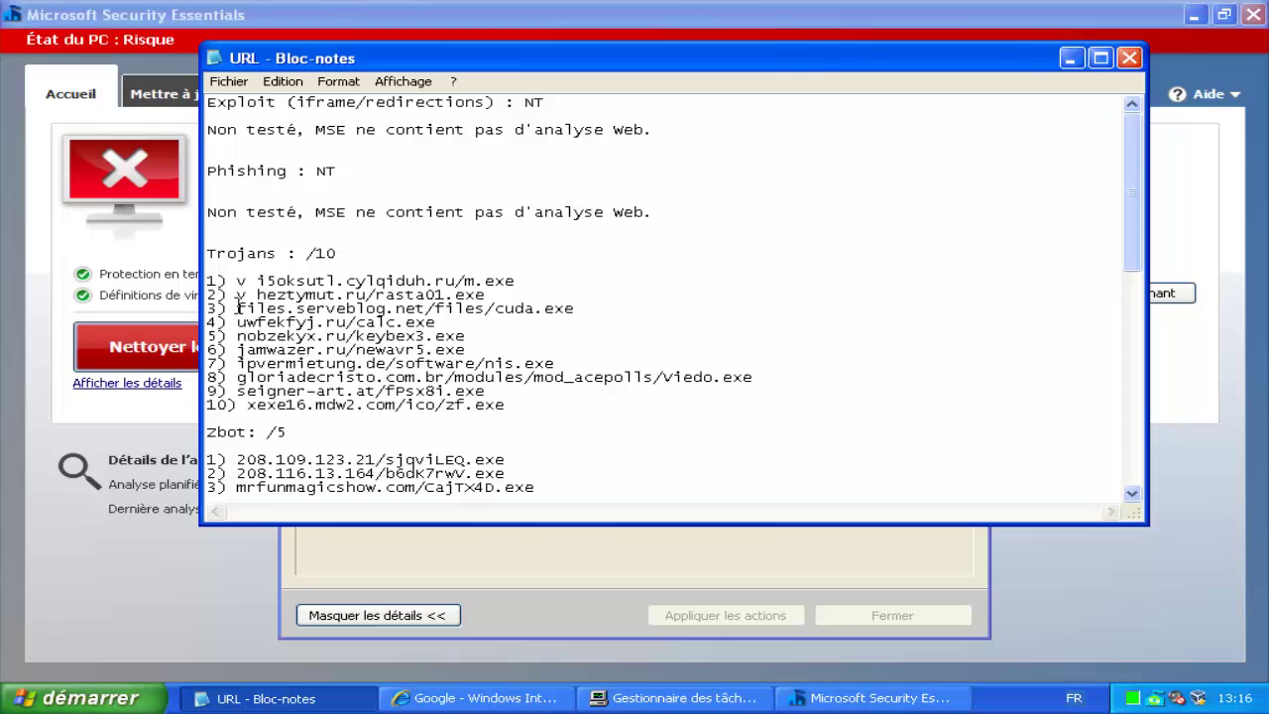
{"action": "type", "text": "v"}
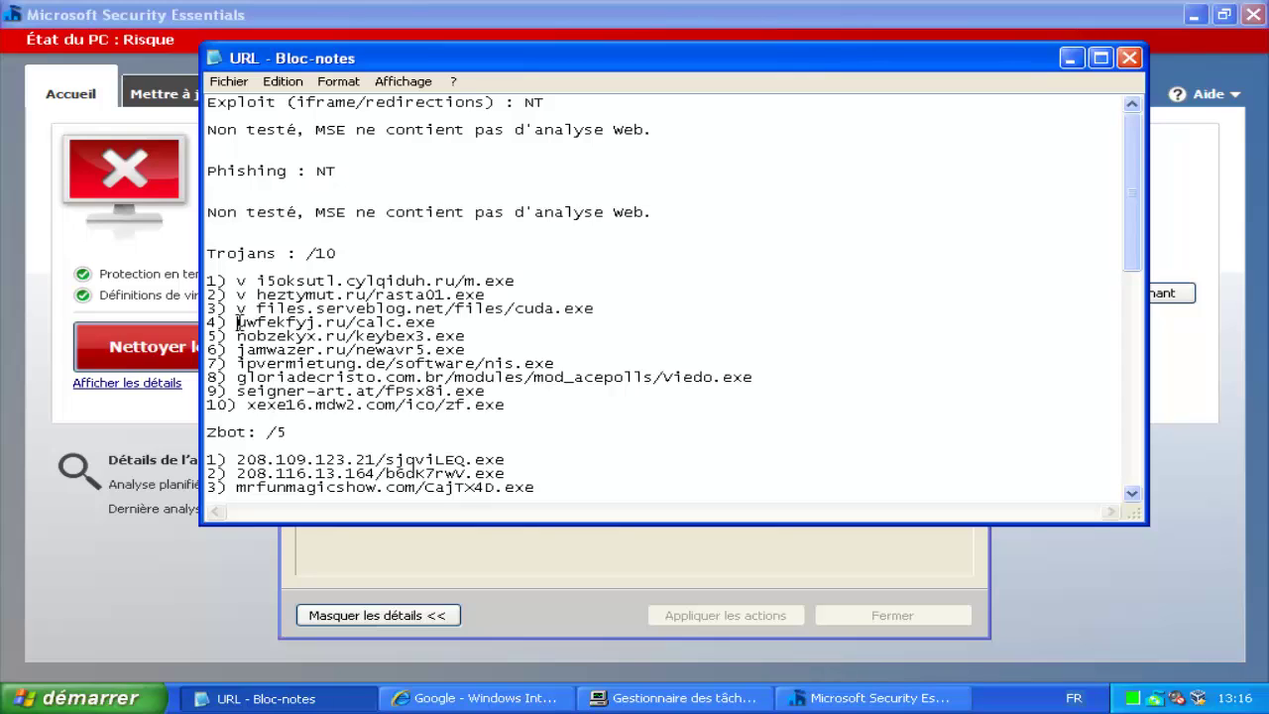
Step: Copy the entry 4 address, close the completed threat alert and load uwfekfyj.ru/calc.exe in Internet Explorer
{"action": "left_click_drag", "start_coordinate": [238, 323], "coordinate": [445, 324]}
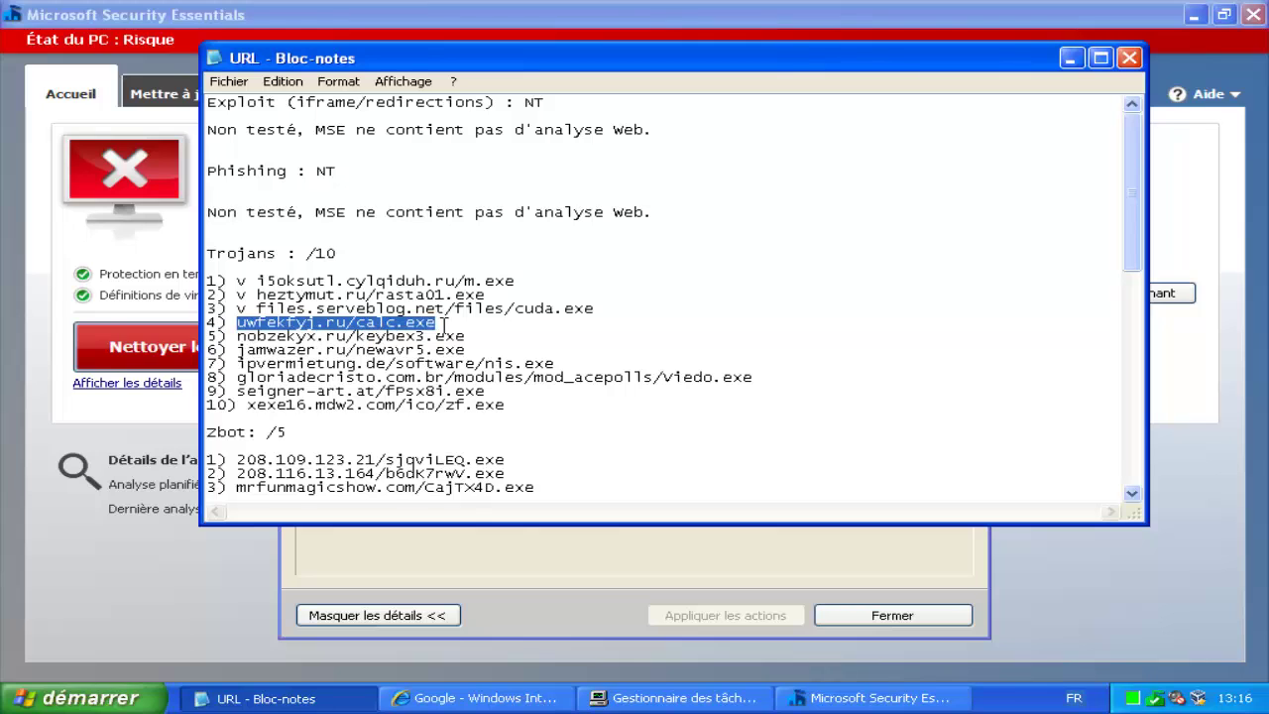
{"action": "left_click", "coordinate": [841, 619]}
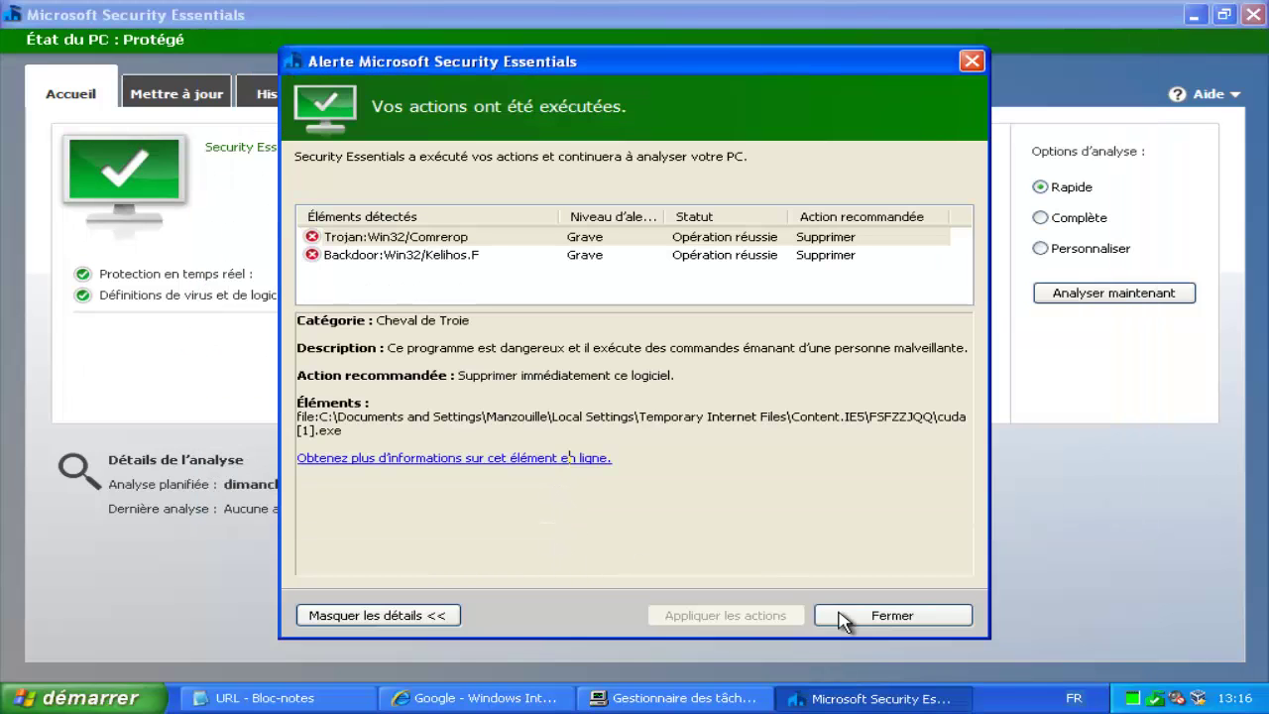
{"action": "left_click", "coordinate": [841, 616]}
{"action": "left_click", "coordinate": [470, 696]}
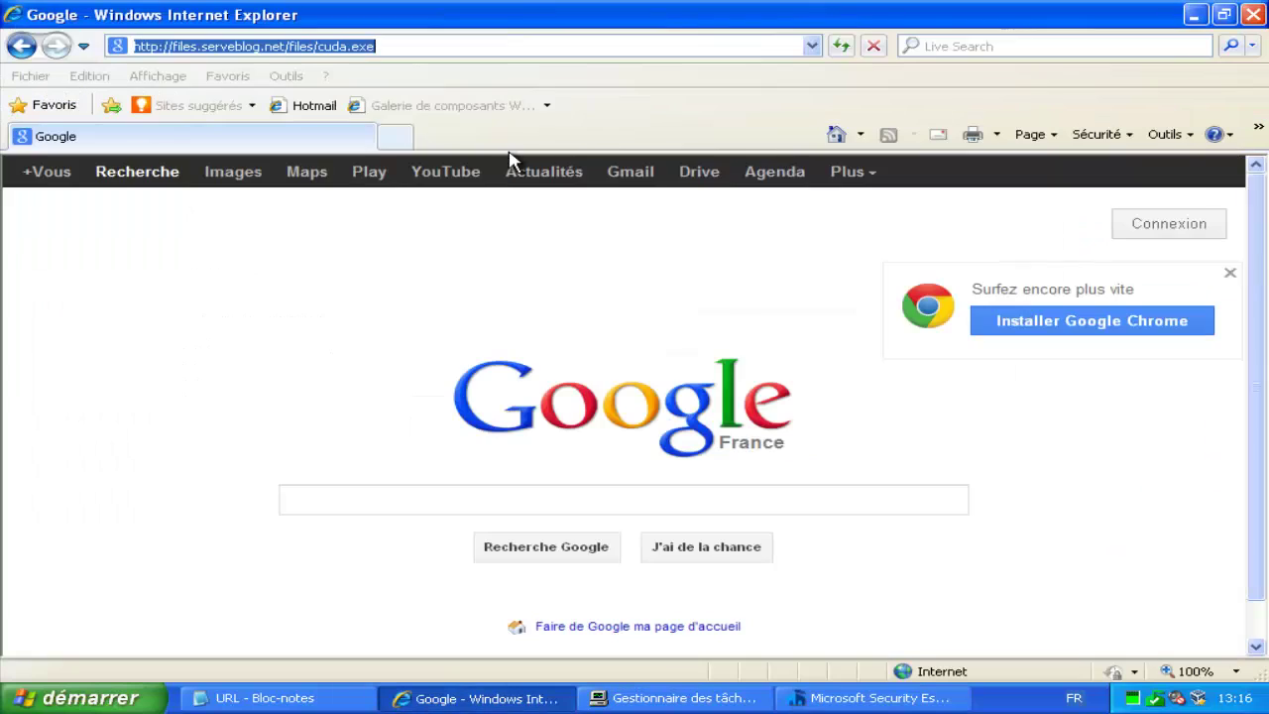
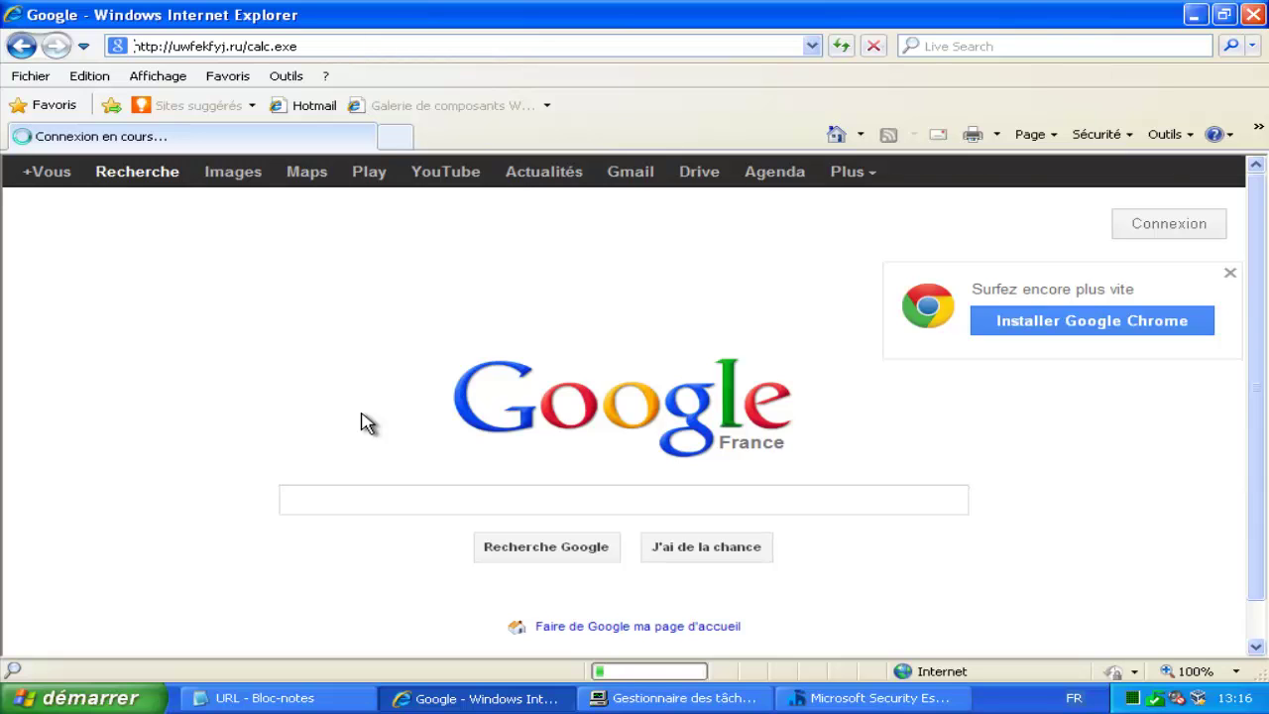
Step: In the Notepad URL list, copy the entry 5 address nobzekyx.ru/keybex3.exe and insert "o" before the entry 4 address
{"action": "left_click", "coordinate": [343, 700]}
{"action": "left_click_drag", "start_coordinate": [465, 337], "coordinate": [239, 342]}
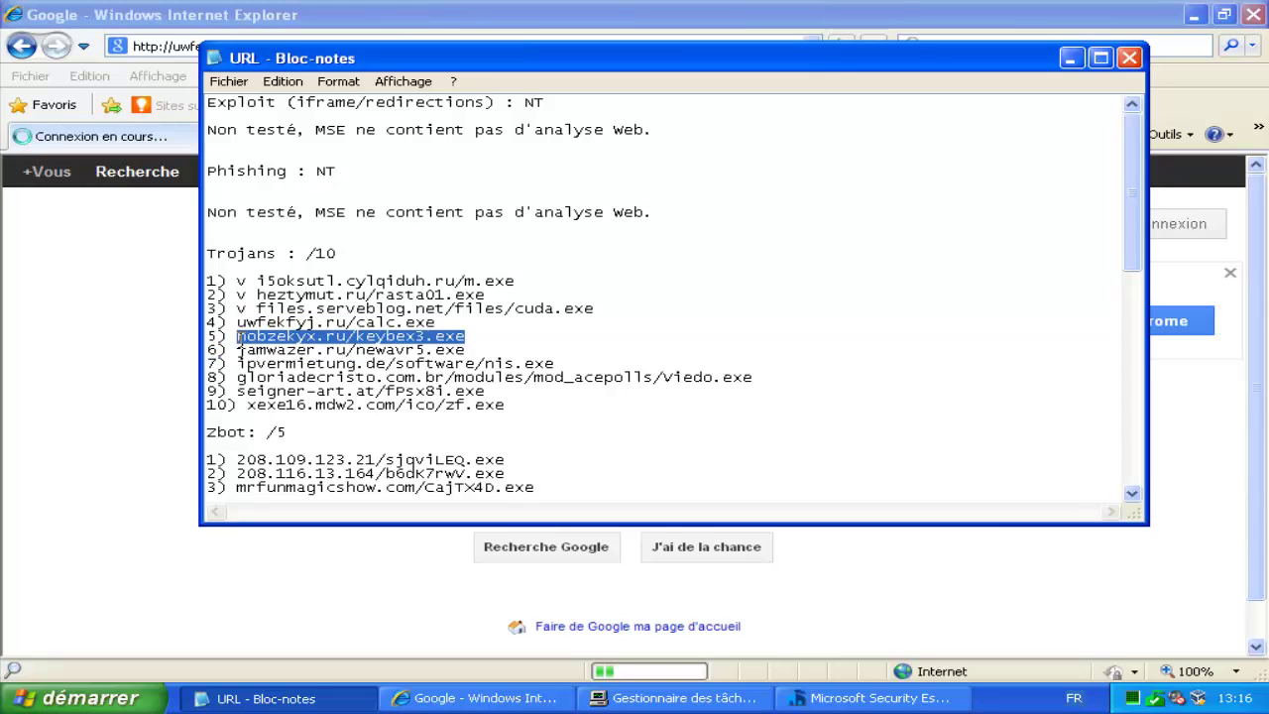
{"action": "left_click", "coordinate": [238, 323]}
{"action": "type", "text": "o"}
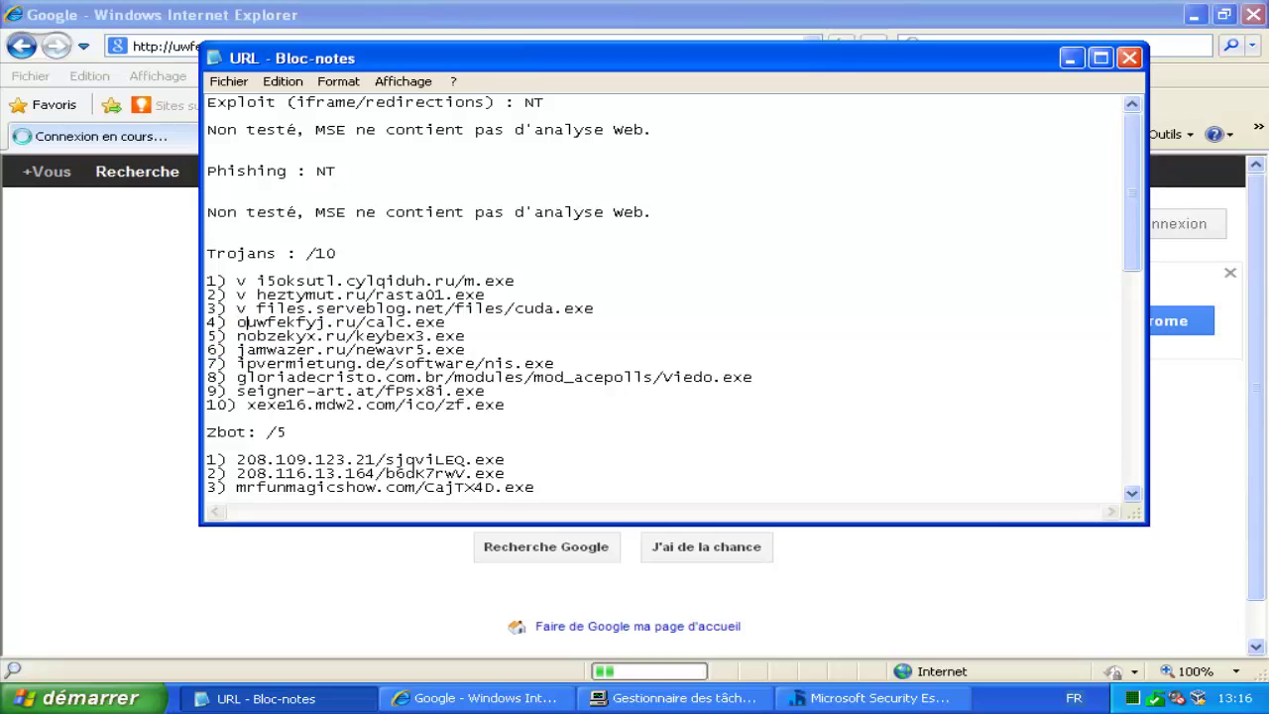
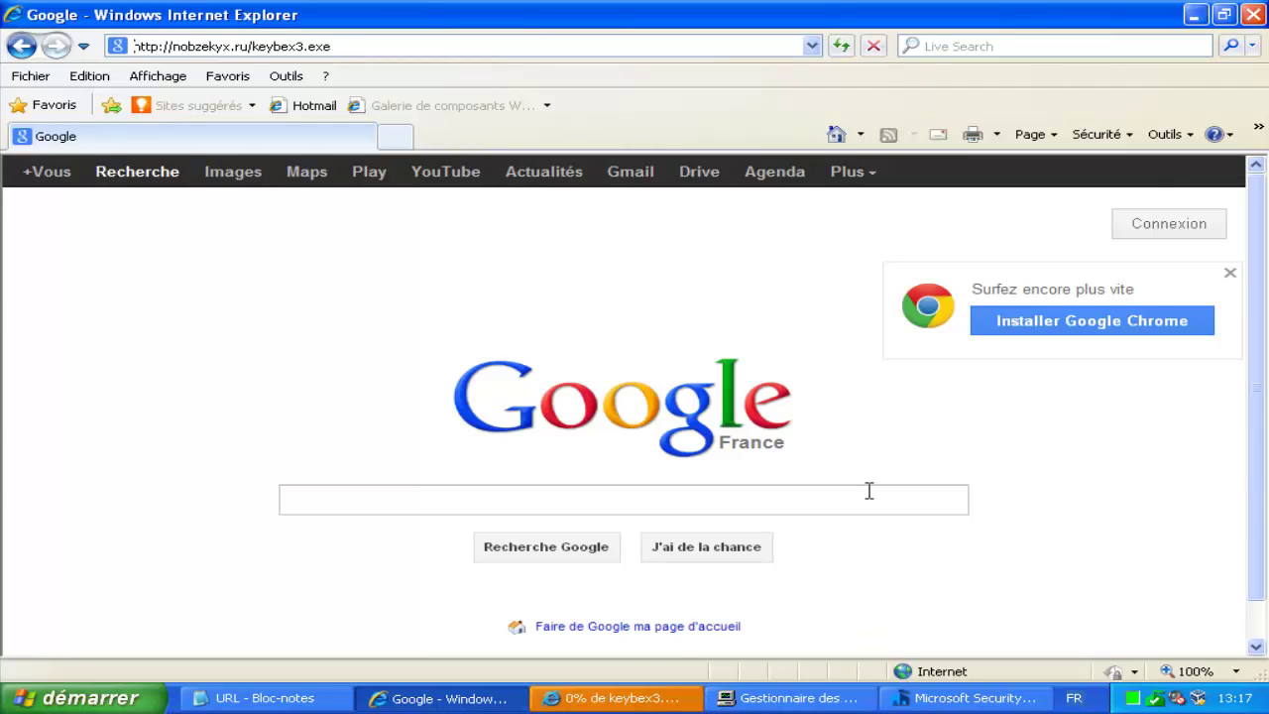
Step: Bring up the download prompt for keybex3.exe from nobzekyx.ru and run the file
{"action": "left_click", "coordinate": [622, 699]}
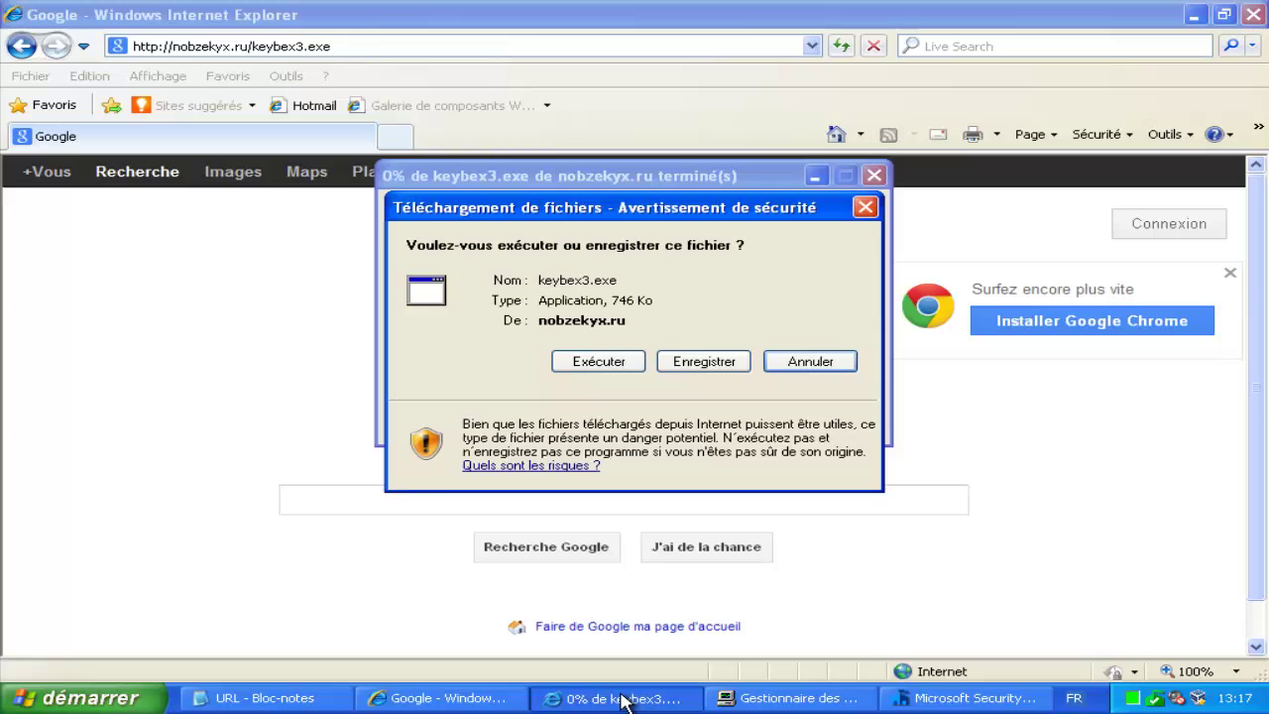
{"action": "left_click", "coordinate": [599, 361]}
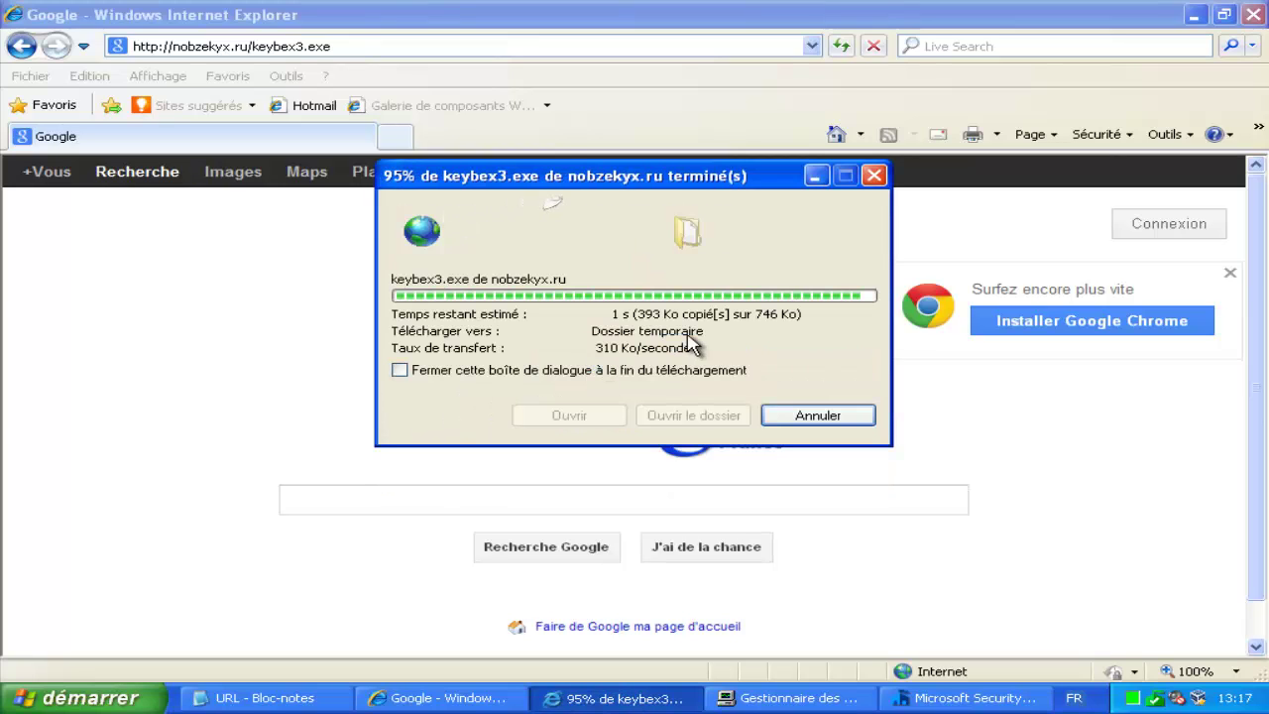
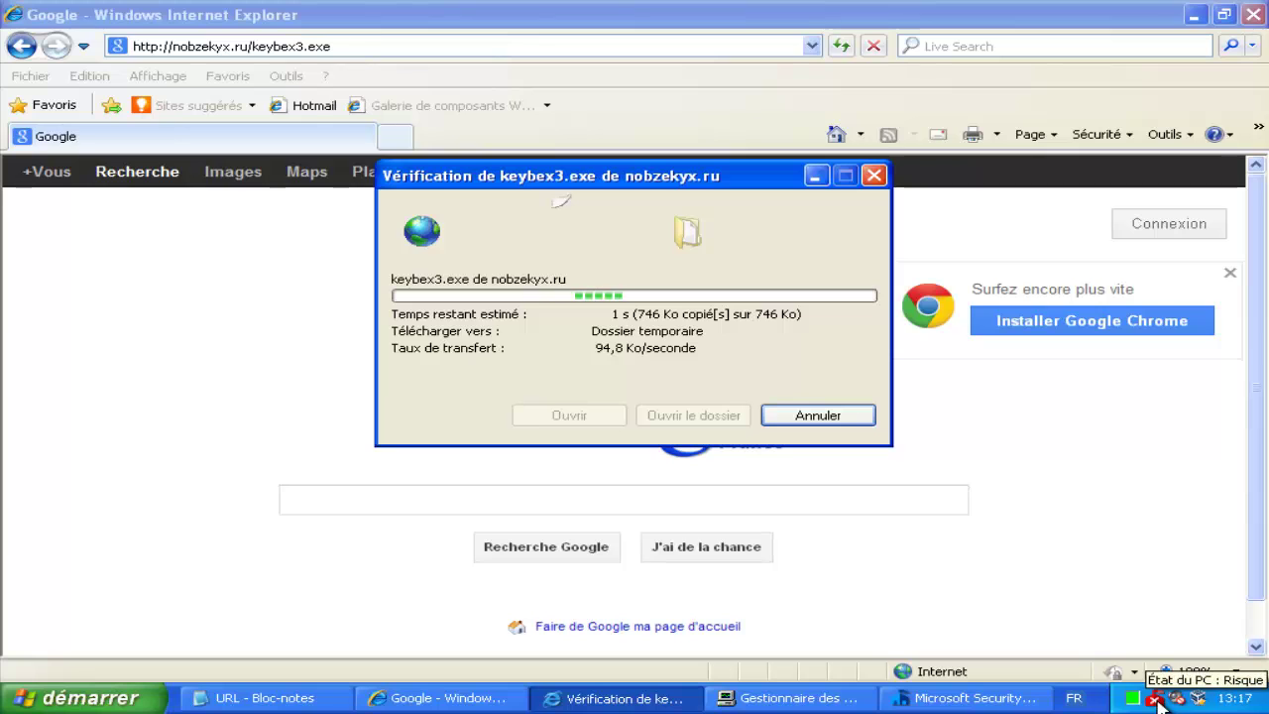
Step: Switch to Microsoft Security Essentials and examine the expanded details of the threats Backdoor:Win32/Kelihos.F and VirTool:Win32/Obfuscator.WT
{"action": "left_click", "coordinate": [983, 700]}
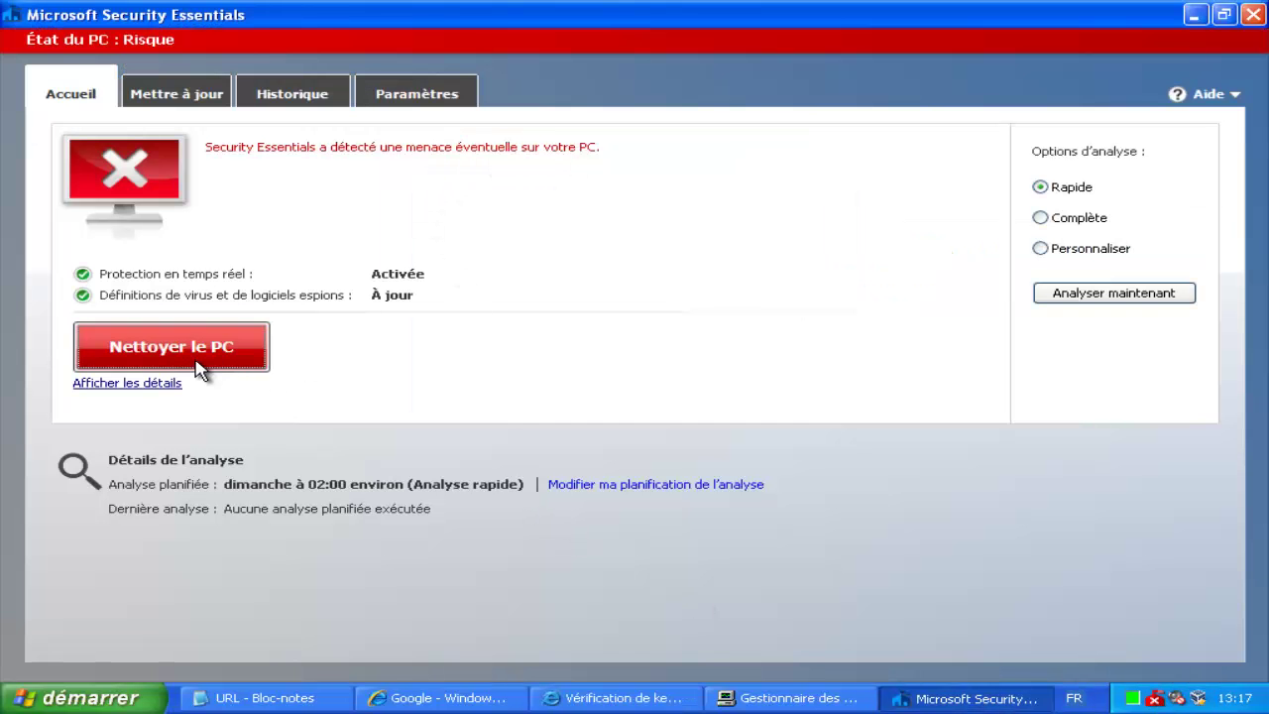
{"action": "left_click", "coordinate": [164, 365]}
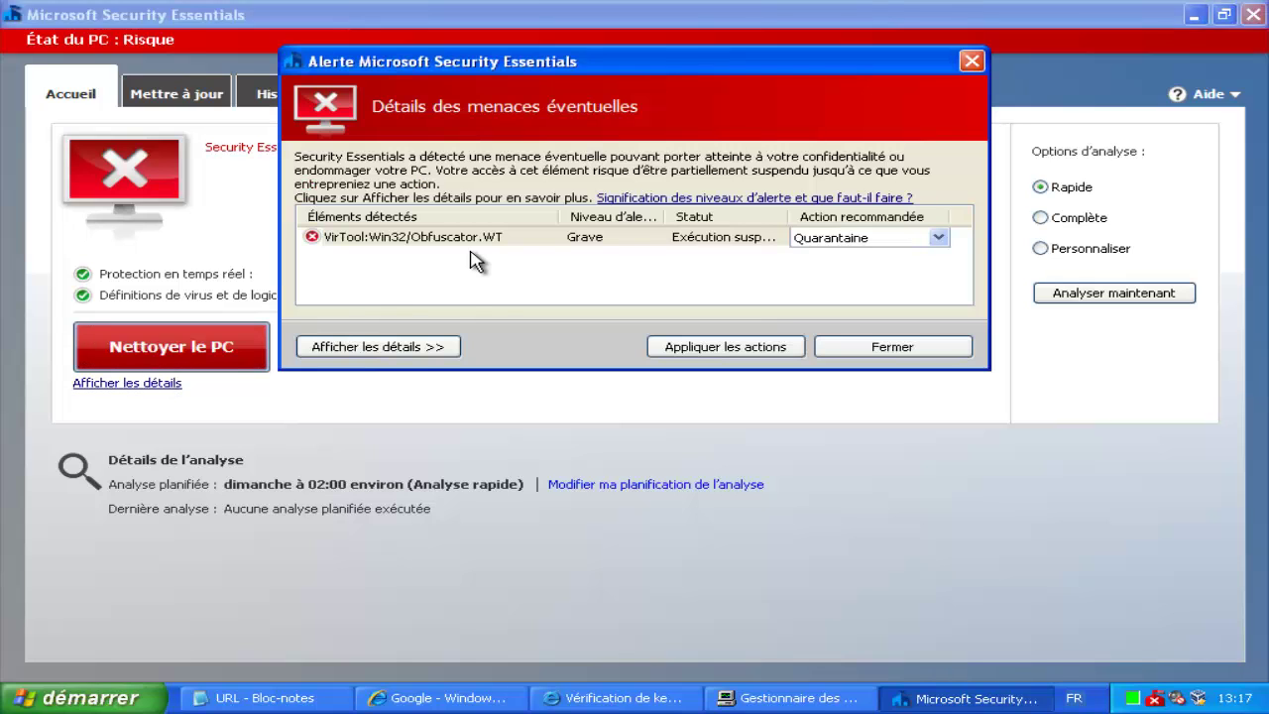
{"action": "left_click", "coordinate": [410, 355]}
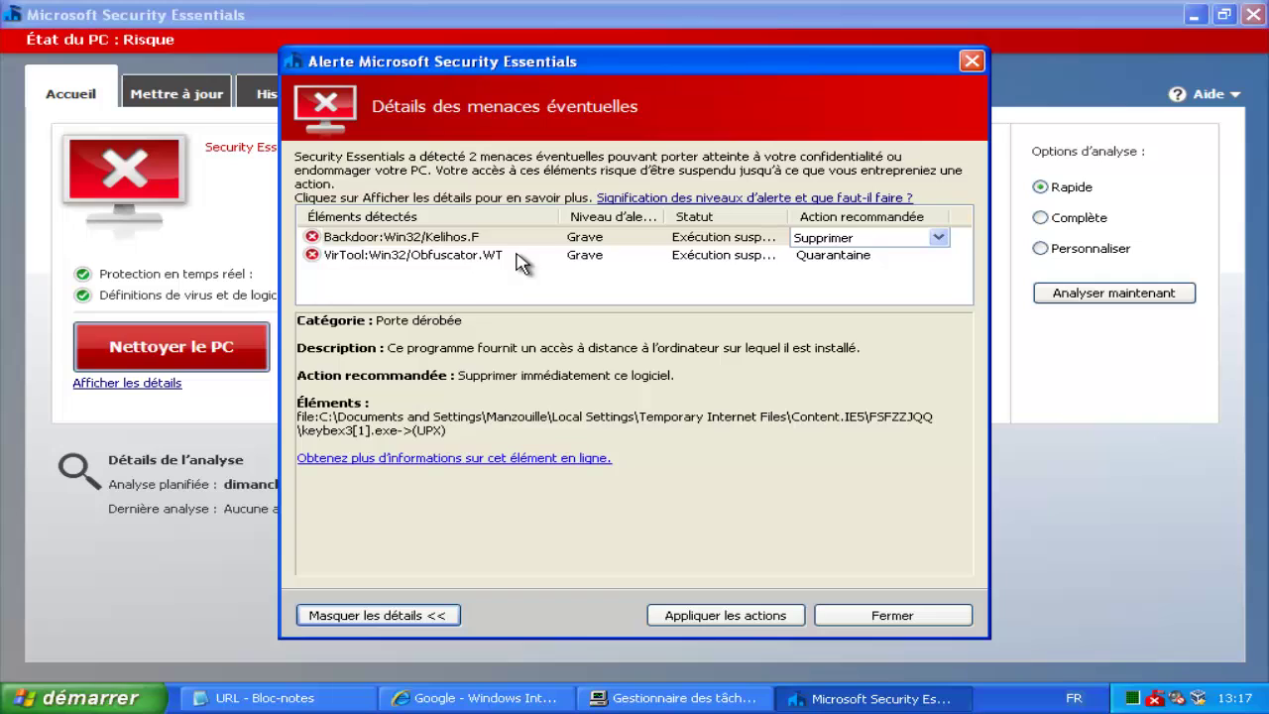
{"action": "left_click", "coordinate": [478, 239]}
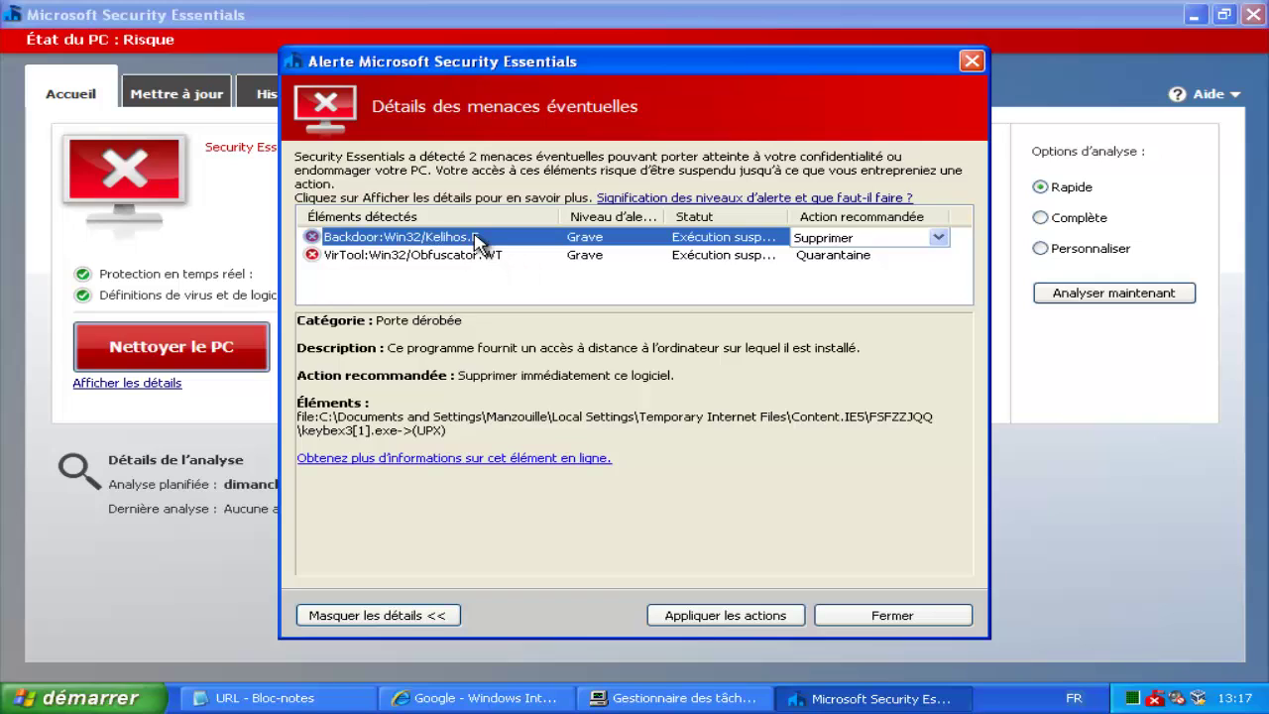
{"action": "left_click", "coordinate": [815, 255]}
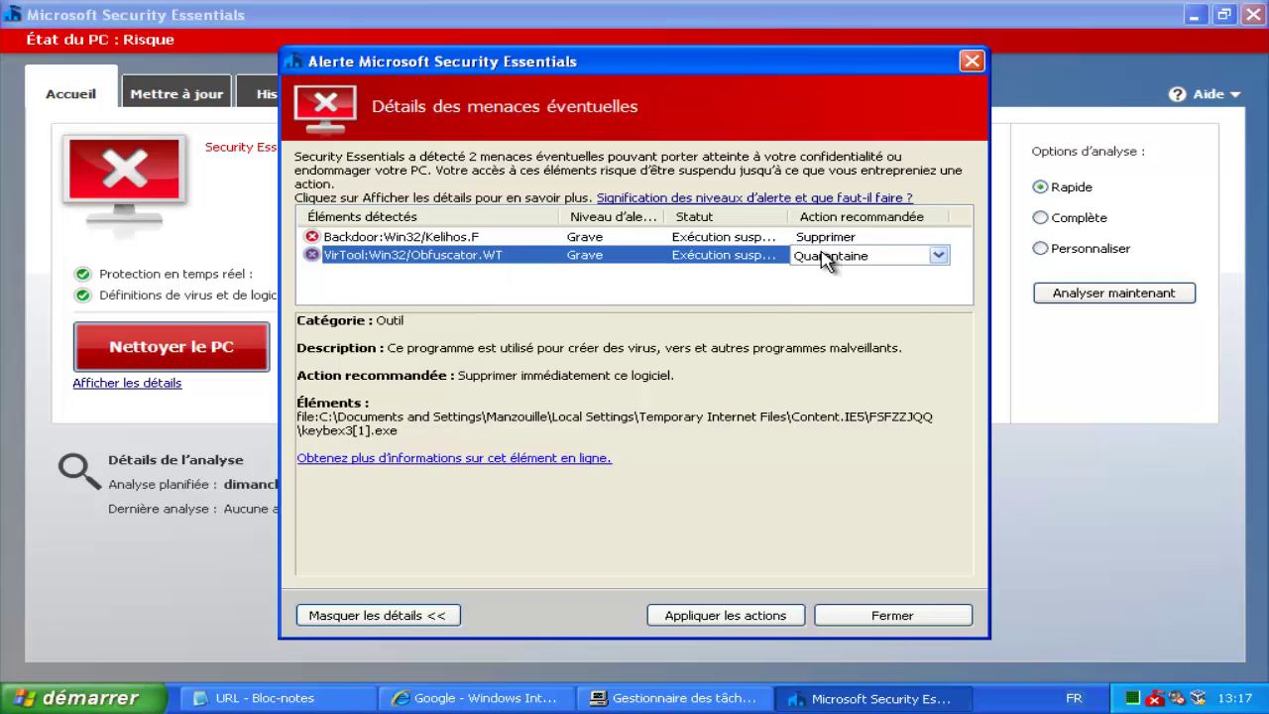
Step: Set the action for VirTool:Win32/Obfuscator.WT to Supprimer and apply the actions to both detected threats
{"action": "left_click", "coordinate": [821, 256]}
{"action": "left_click", "coordinate": [826, 289]}
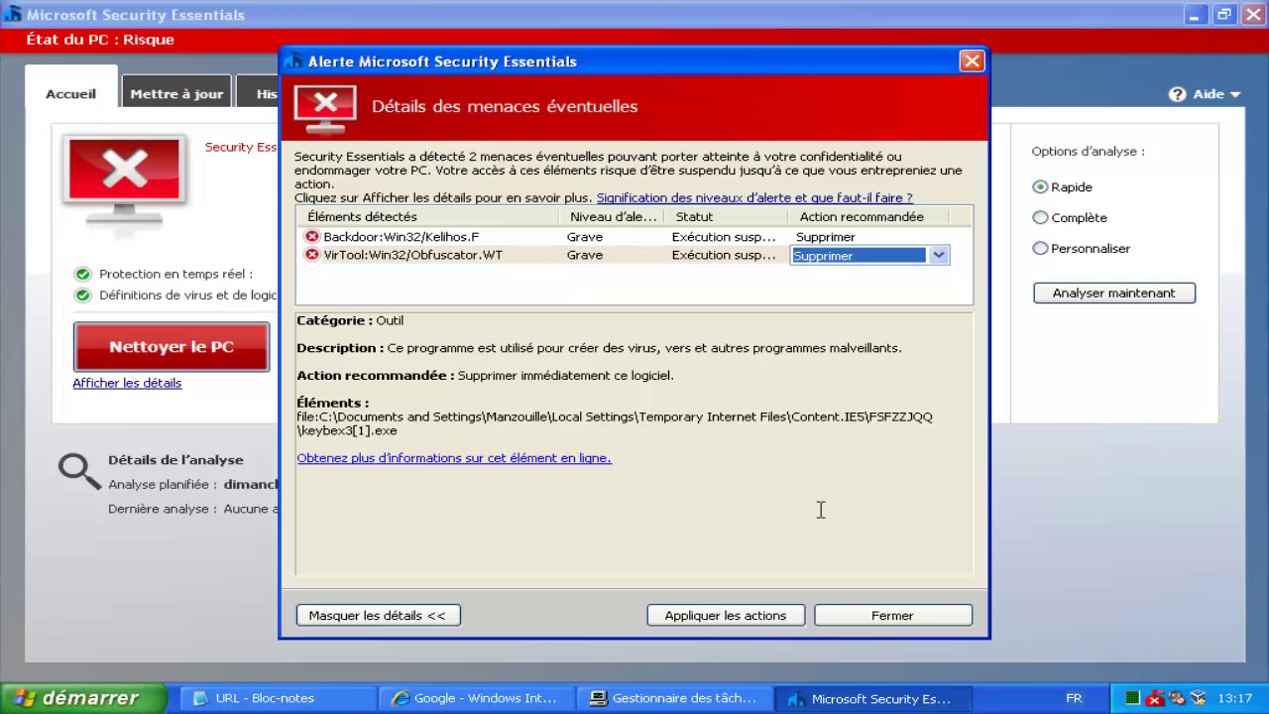
{"action": "left_click", "coordinate": [766, 612]}
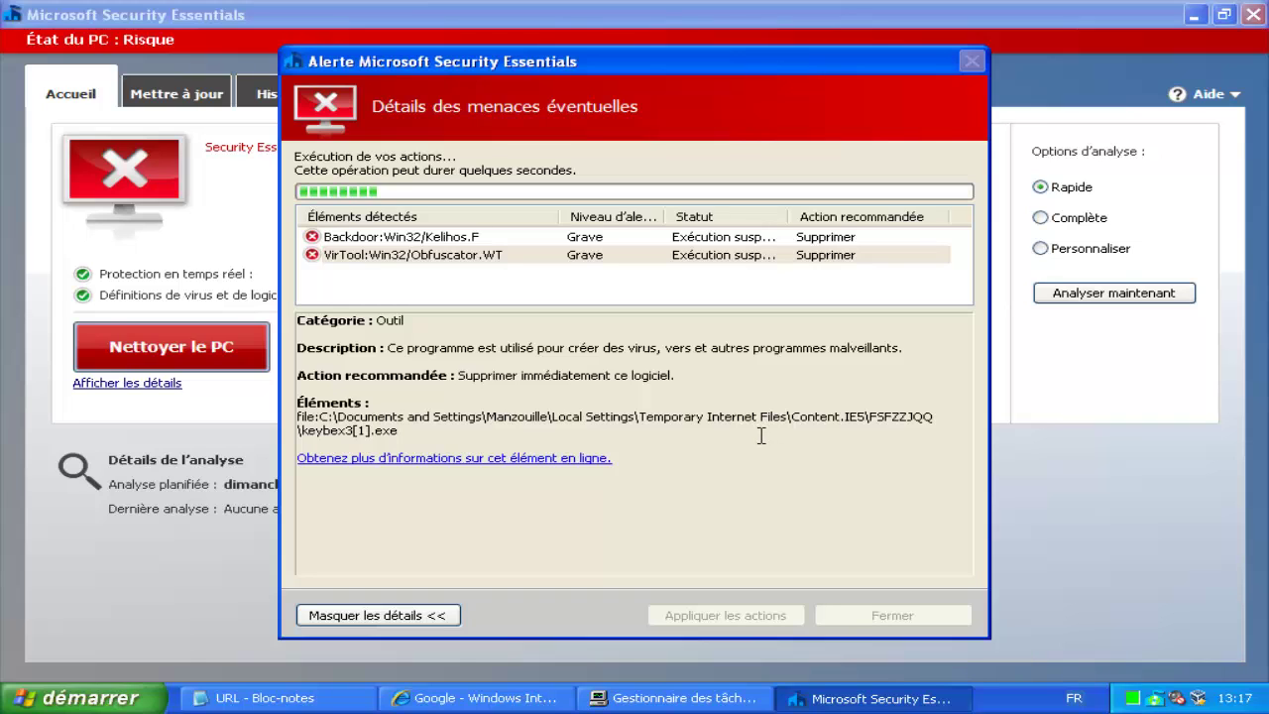
Step: In the Notepad URL list, insert "v" before the entry 5 address and copy the entry 6 address jamwazer.ru/newavr5.exe
{"action": "left_click", "coordinate": [342, 697]}
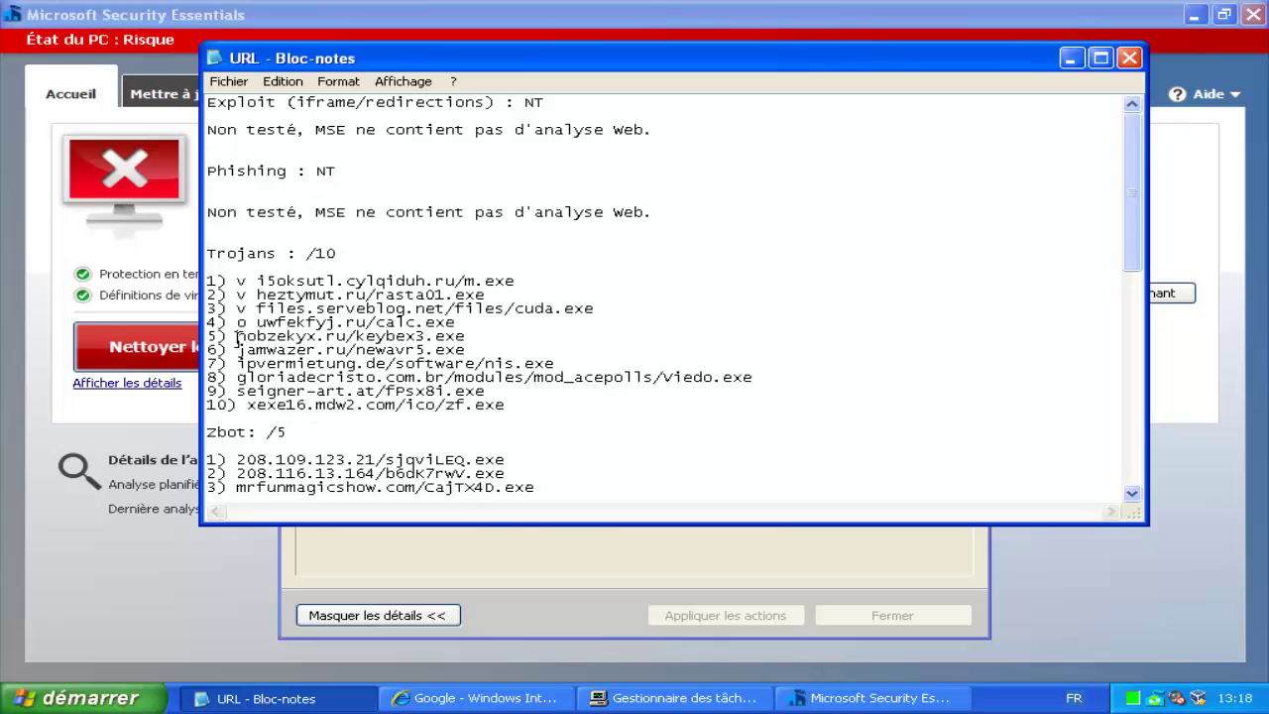
{"action": "left_click", "coordinate": [237, 337]}
{"action": "type", "text": "v"}
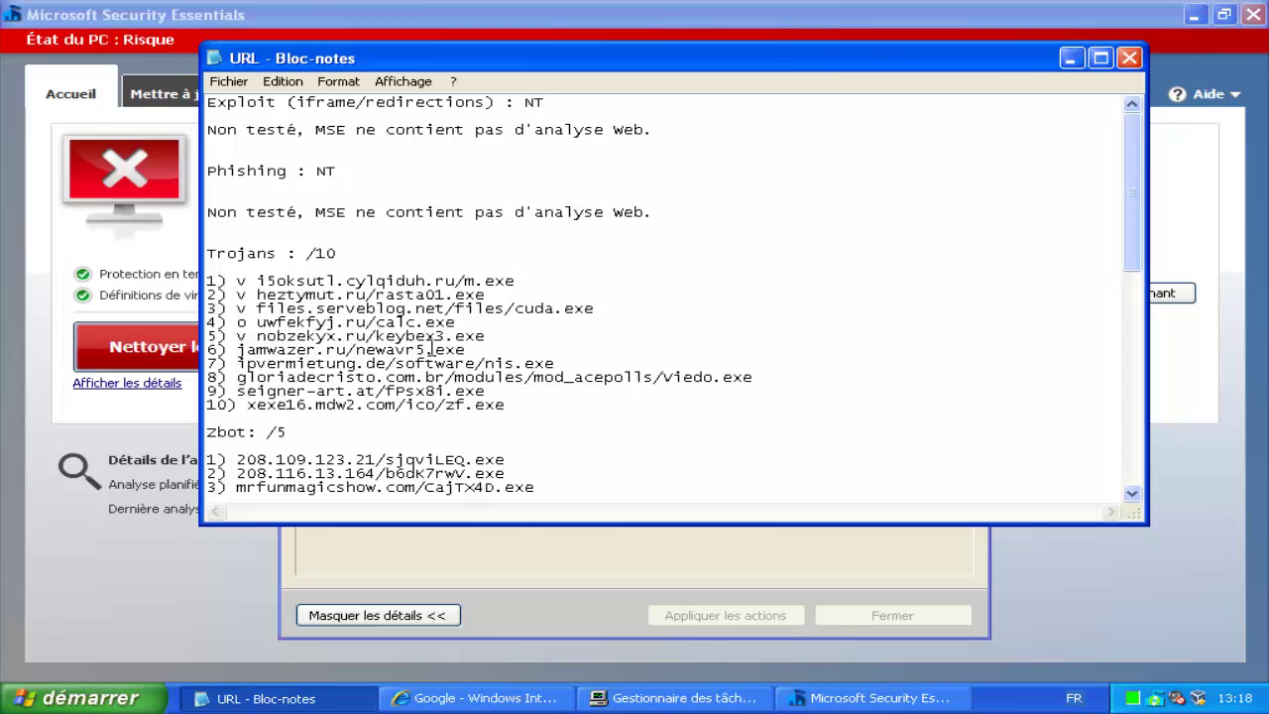
{"action": "left_click_drag", "start_coordinate": [473, 349], "coordinate": [238, 355]}
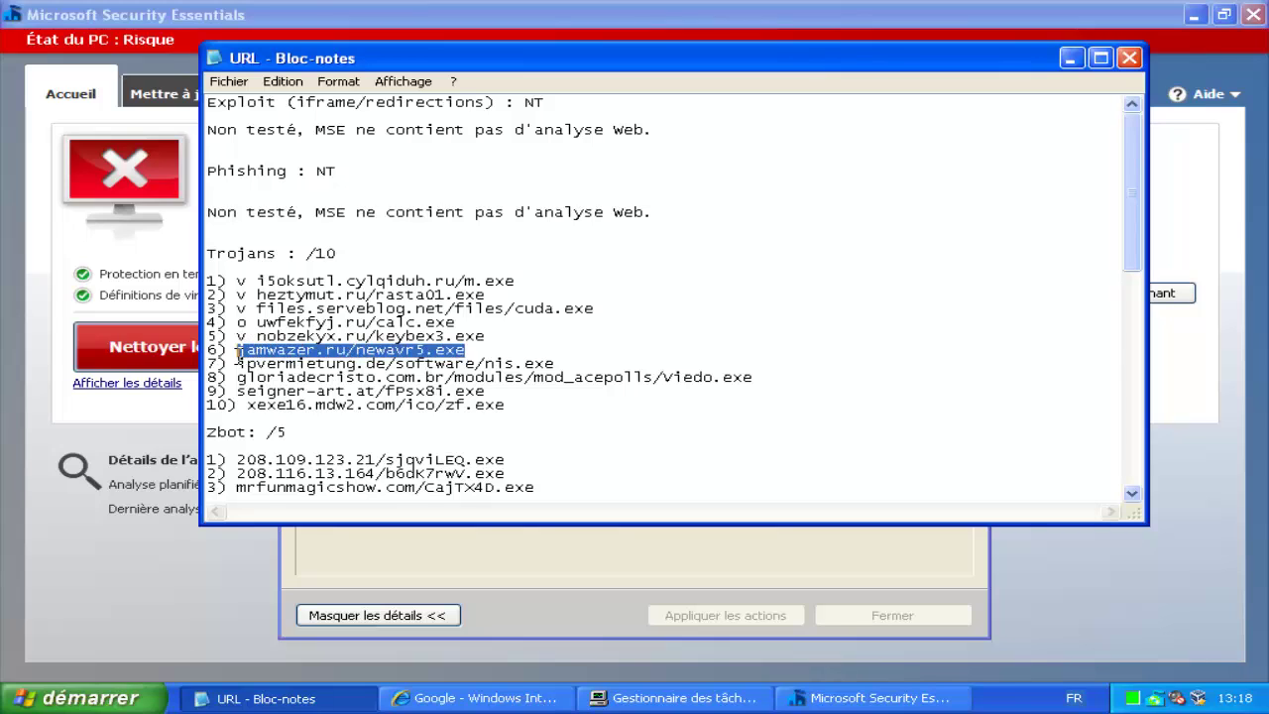
Step: Return to the threat alert, close it once the removal actions are complete, and close Microsoft Security Essentials
{"action": "left_click", "coordinate": [415, 540]}
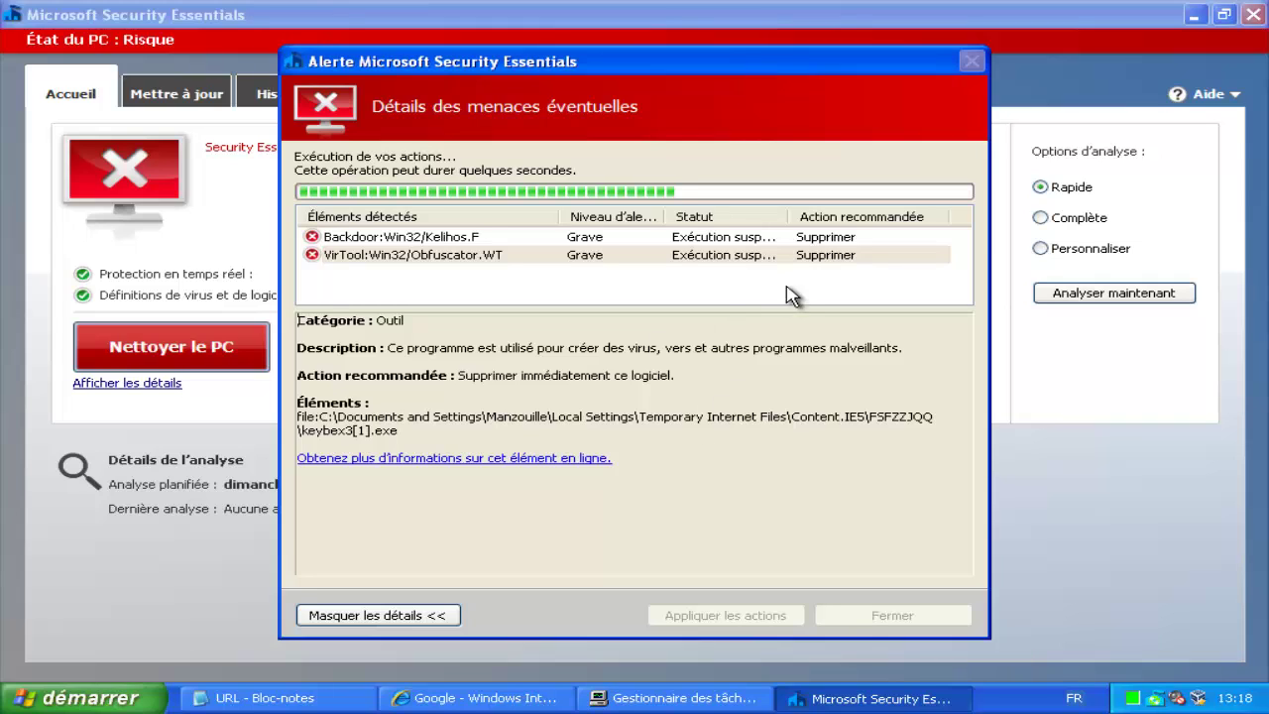
{"action": "left_click", "coordinate": [812, 237]}
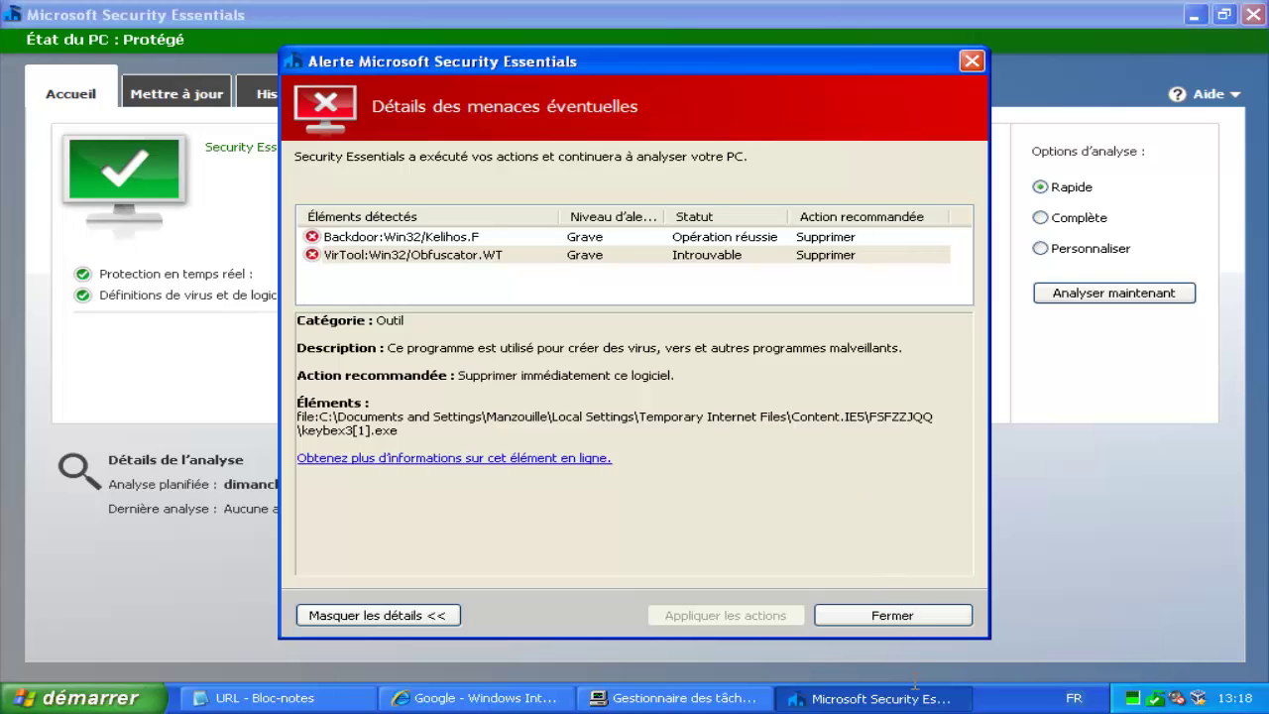
{"action": "left_click", "coordinate": [899, 611]}
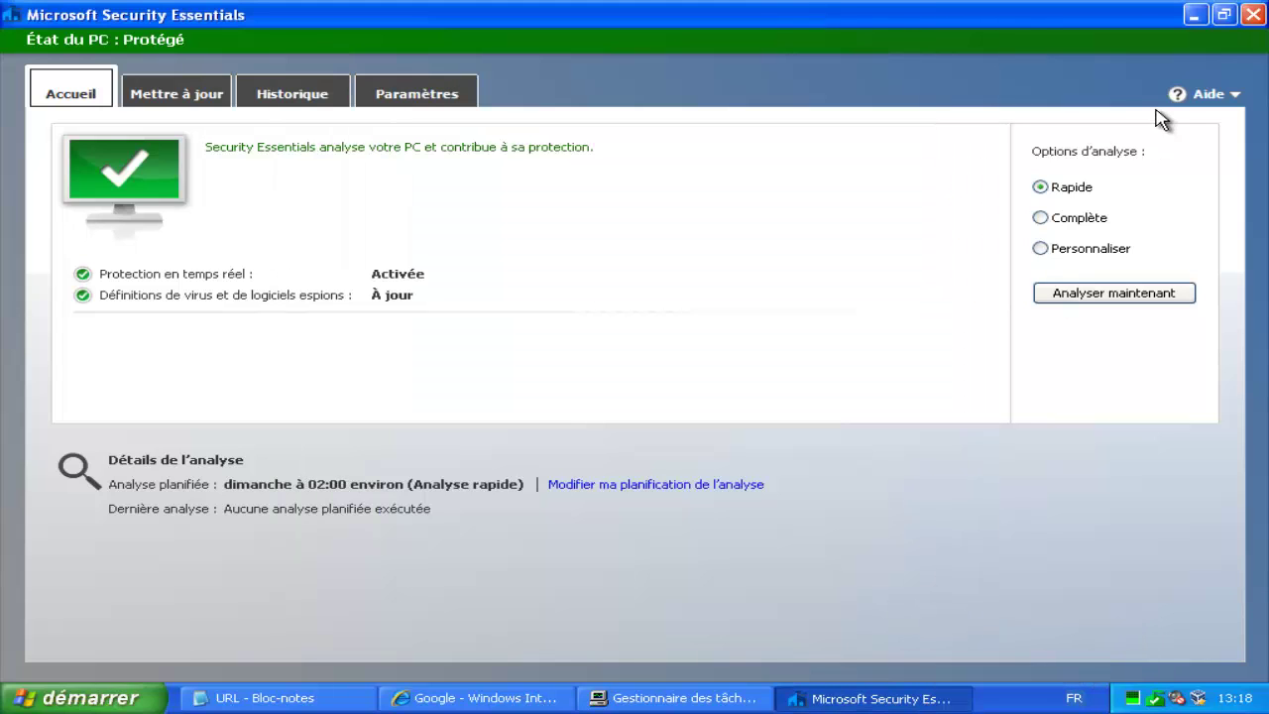
{"action": "left_click", "coordinate": [1253, 14]}
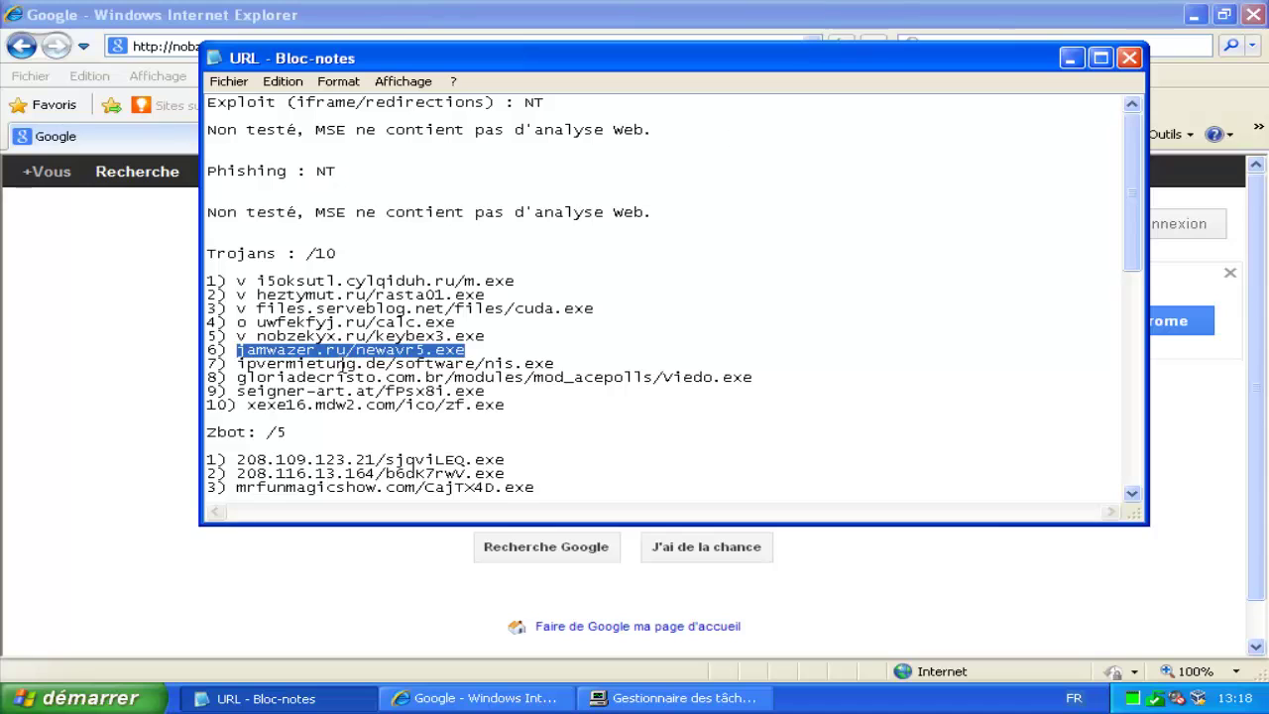
Step: Load jamwazer.ru/newavr5.exe in Internet Explorer and run the file from its download prompt
{"action": "left_click", "coordinate": [121, 397]}
{"action": "left_click", "coordinate": [357, 48]}
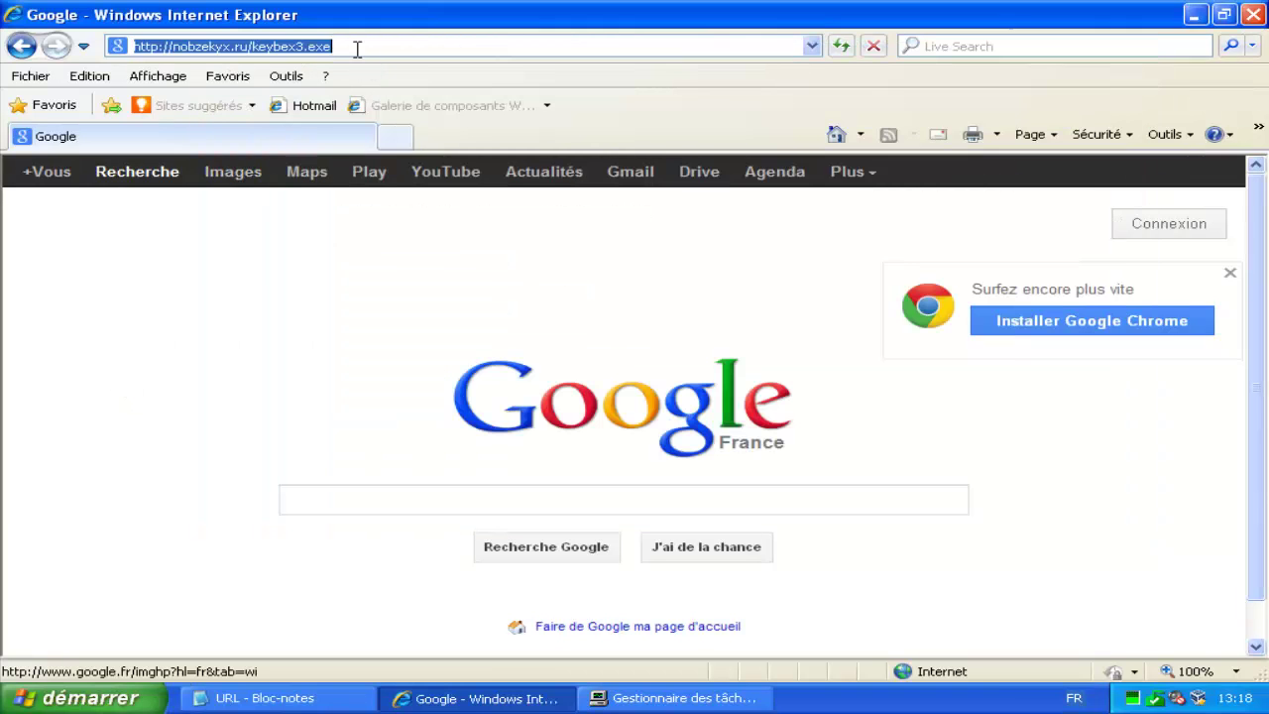
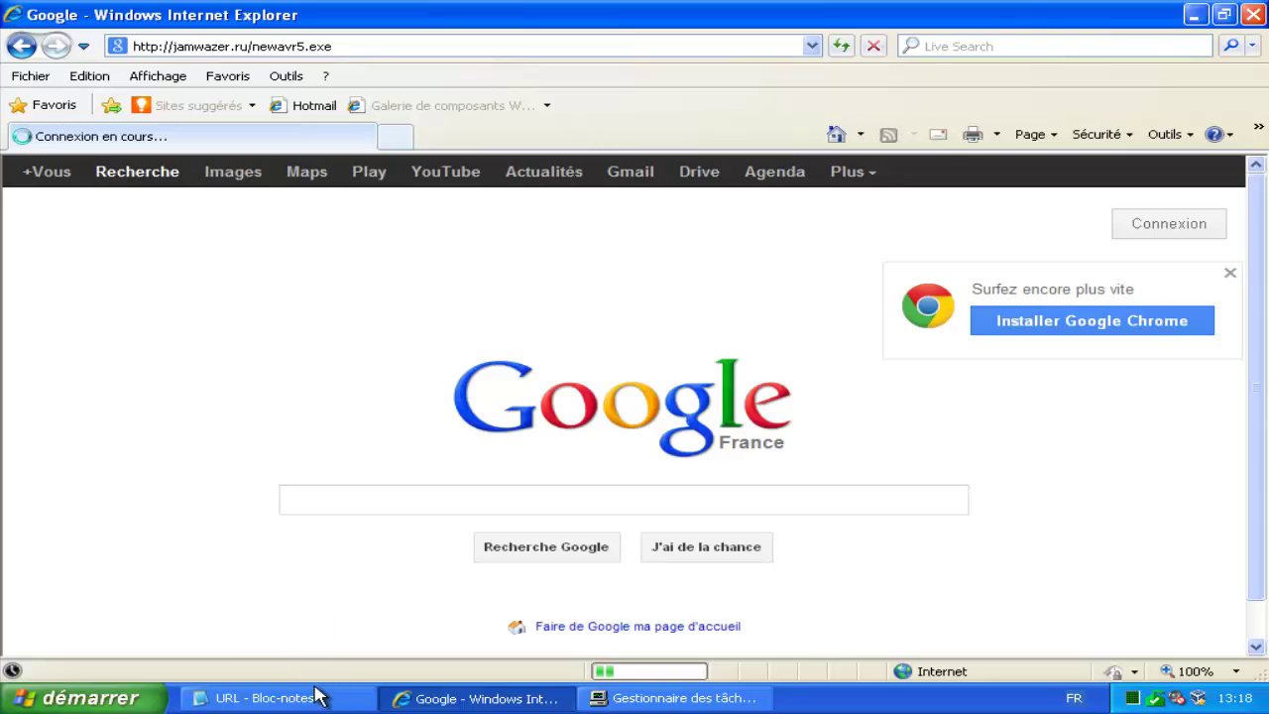
{"action": "left_click", "coordinate": [315, 694]}
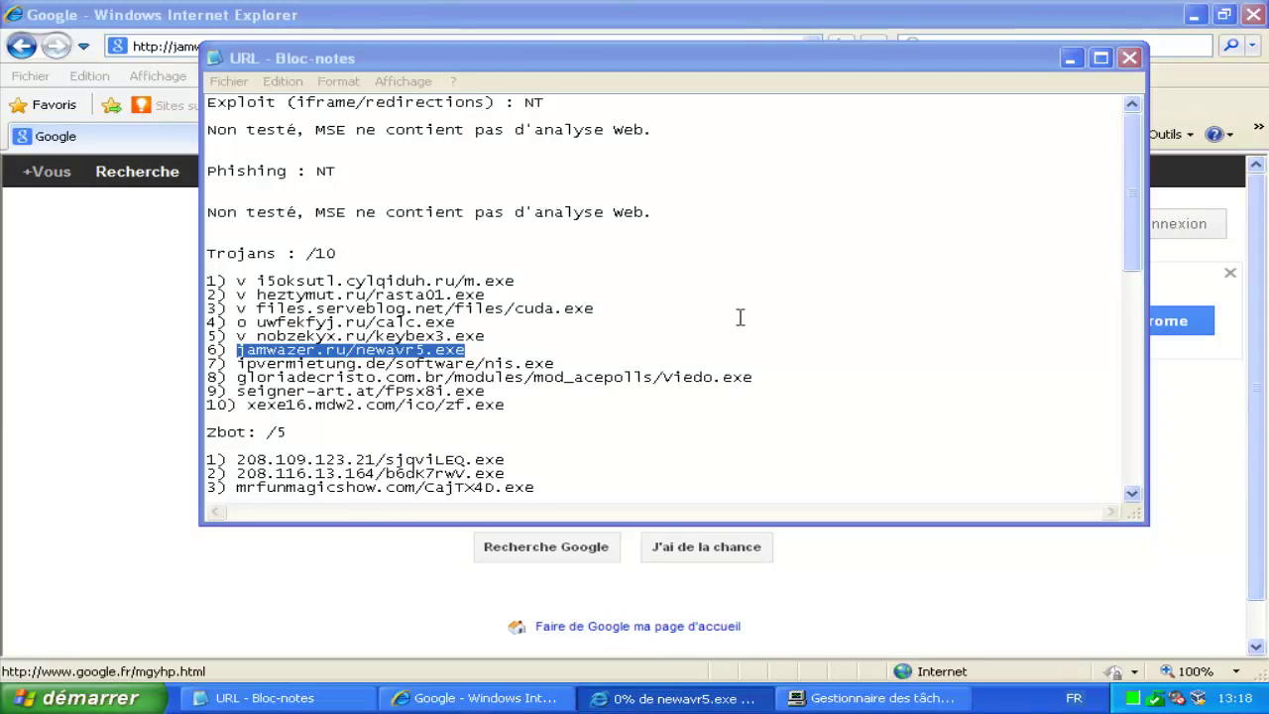
{"action": "left_click", "coordinate": [1069, 61]}
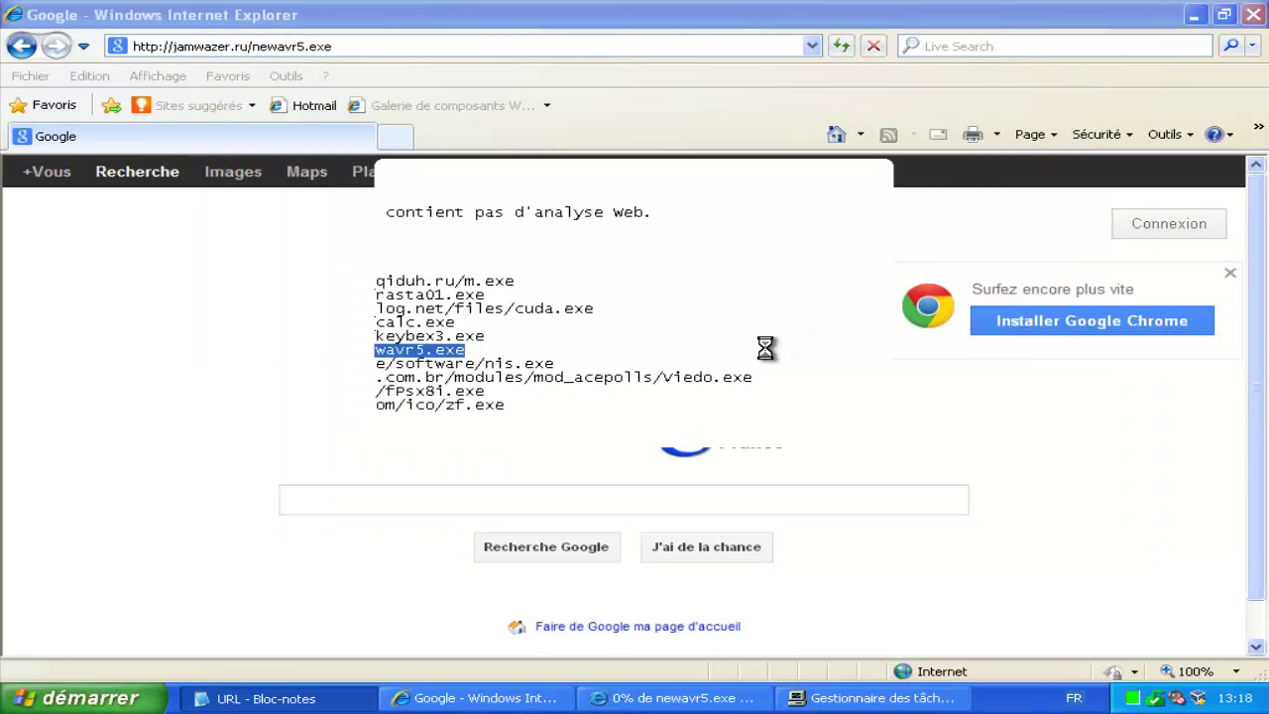
{"action": "left_click", "coordinate": [599, 362]}
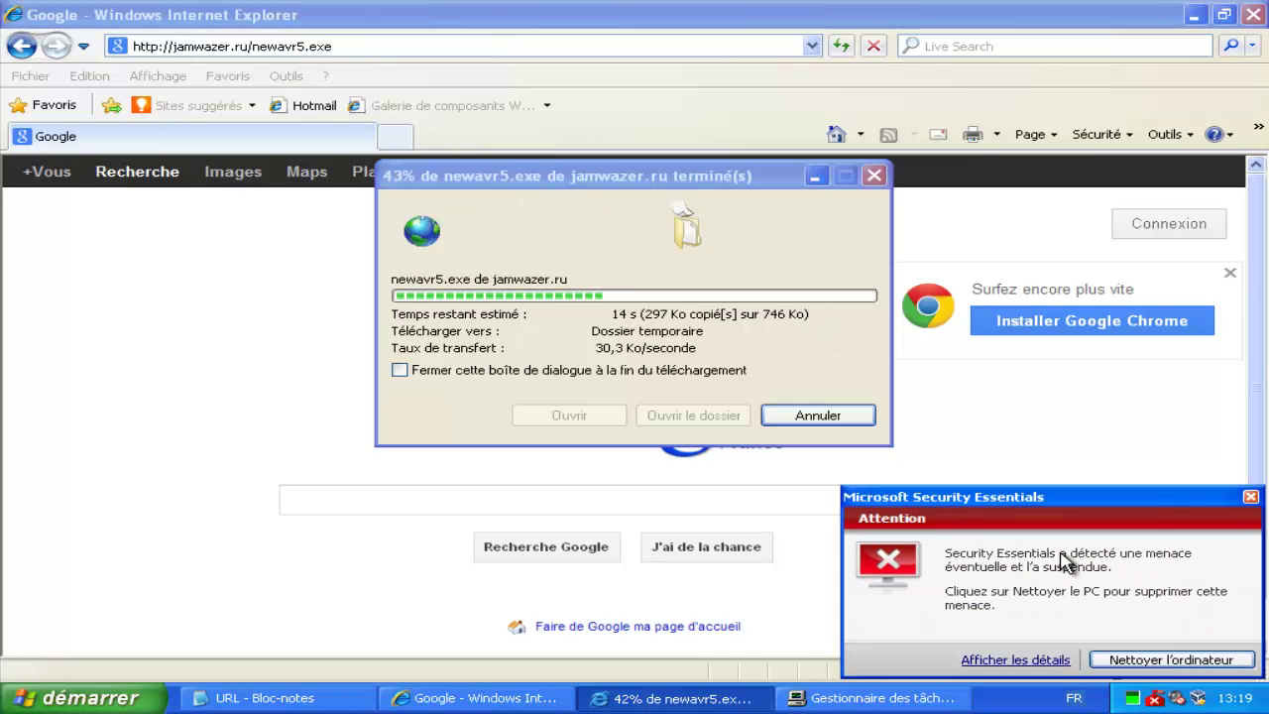
Step: Cancel the newavr5.exe download and apply the Supprimer action to the detected VirTool:Win32/Obfuscator.WT threat
{"action": "left_click", "coordinate": [847, 417]}
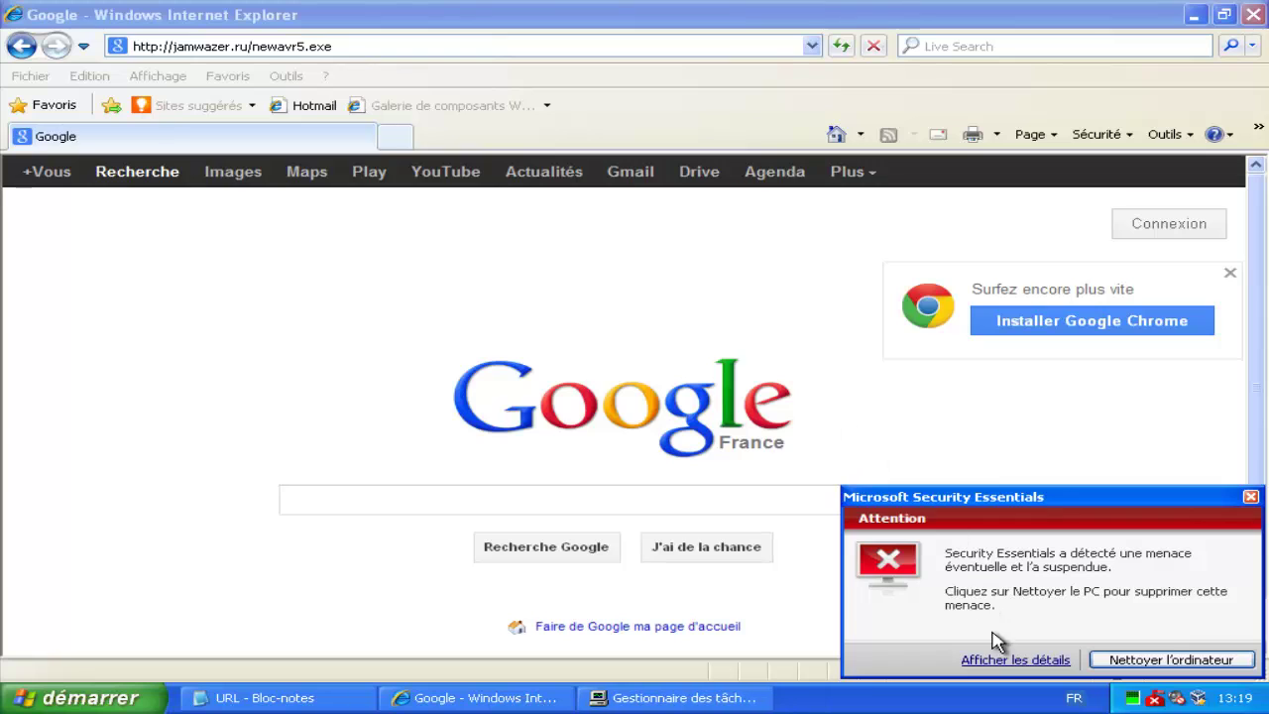
{"action": "left_click", "coordinate": [1007, 660]}
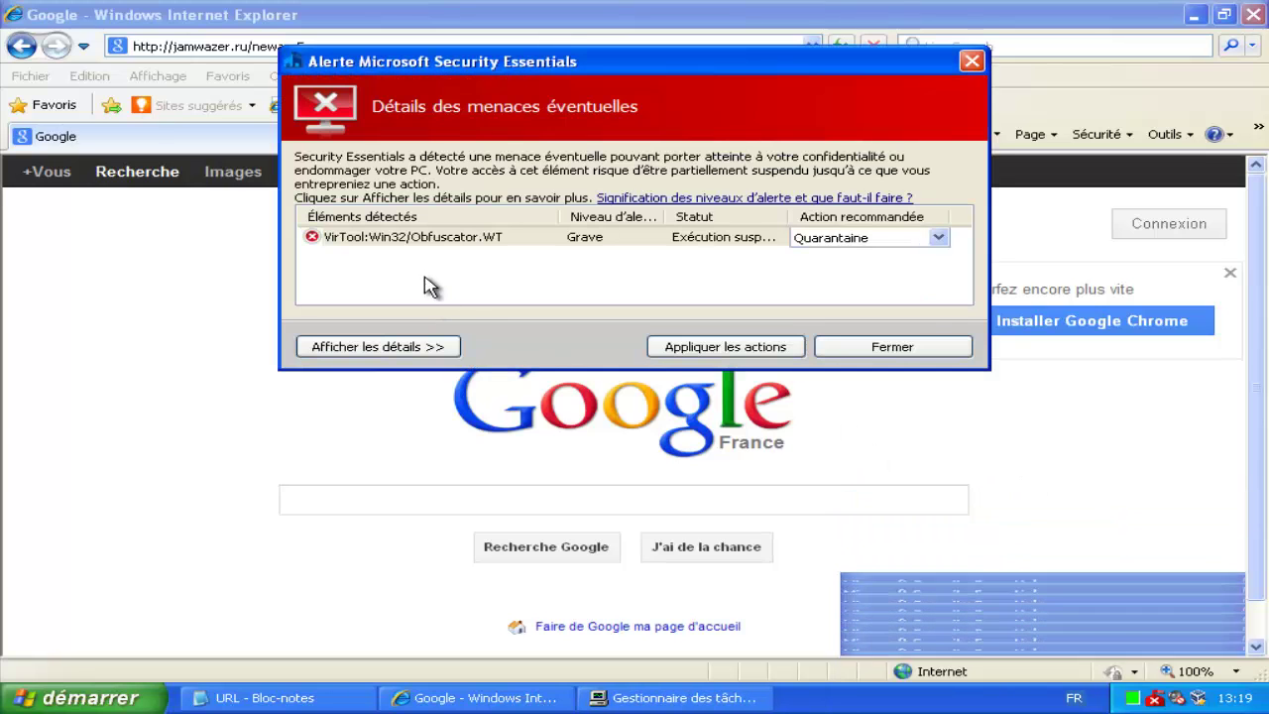
{"action": "left_click", "coordinate": [416, 243]}
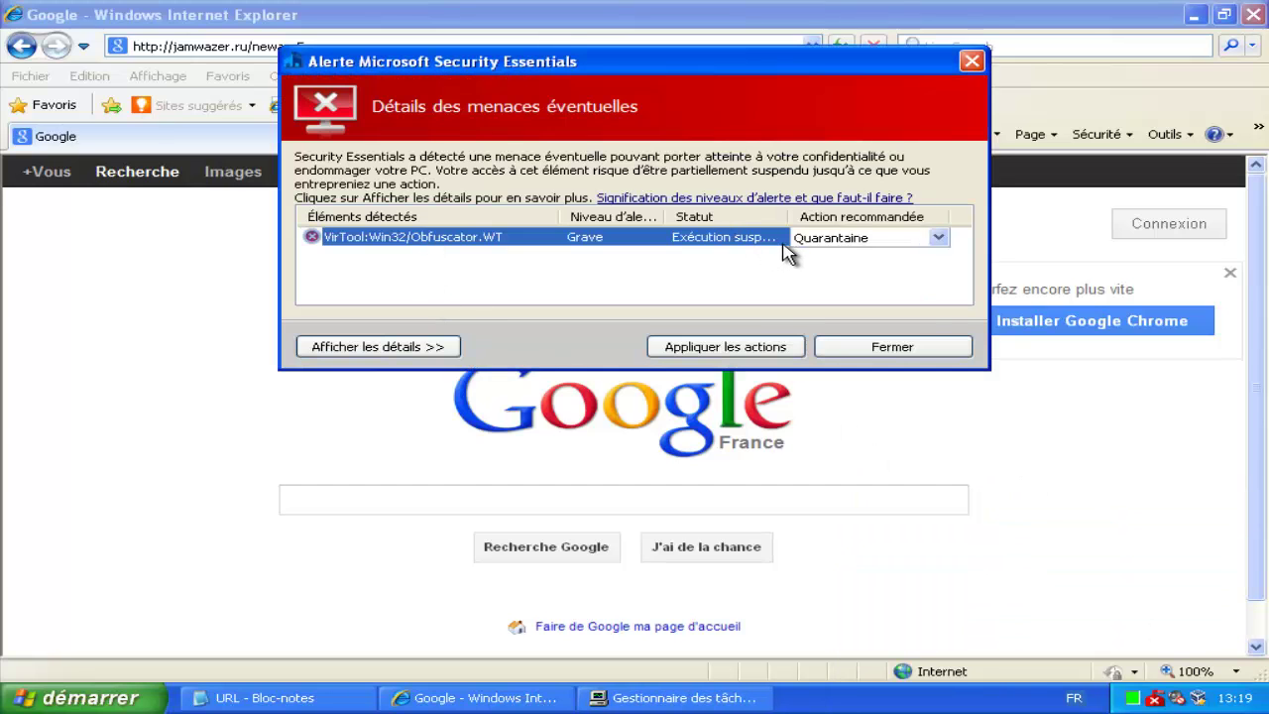
{"action": "left_click", "coordinate": [830, 243]}
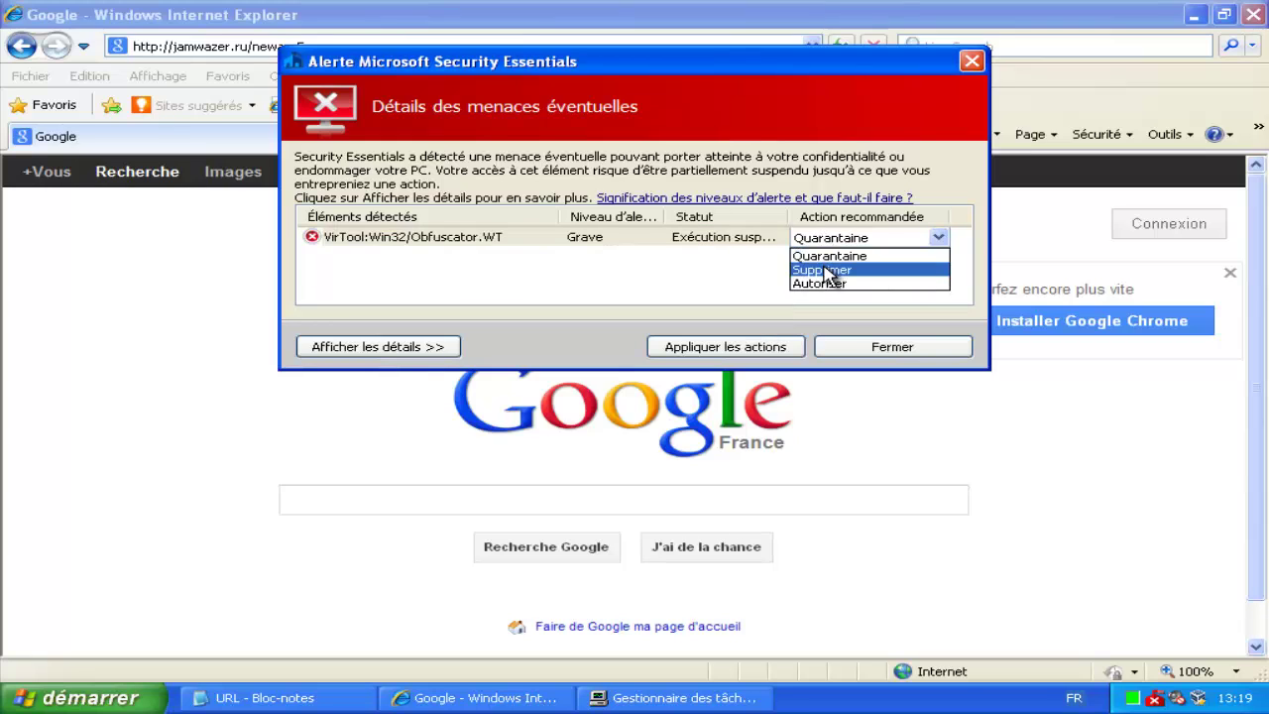
{"action": "left_click", "coordinate": [828, 270]}
{"action": "left_click", "coordinate": [765, 347]}
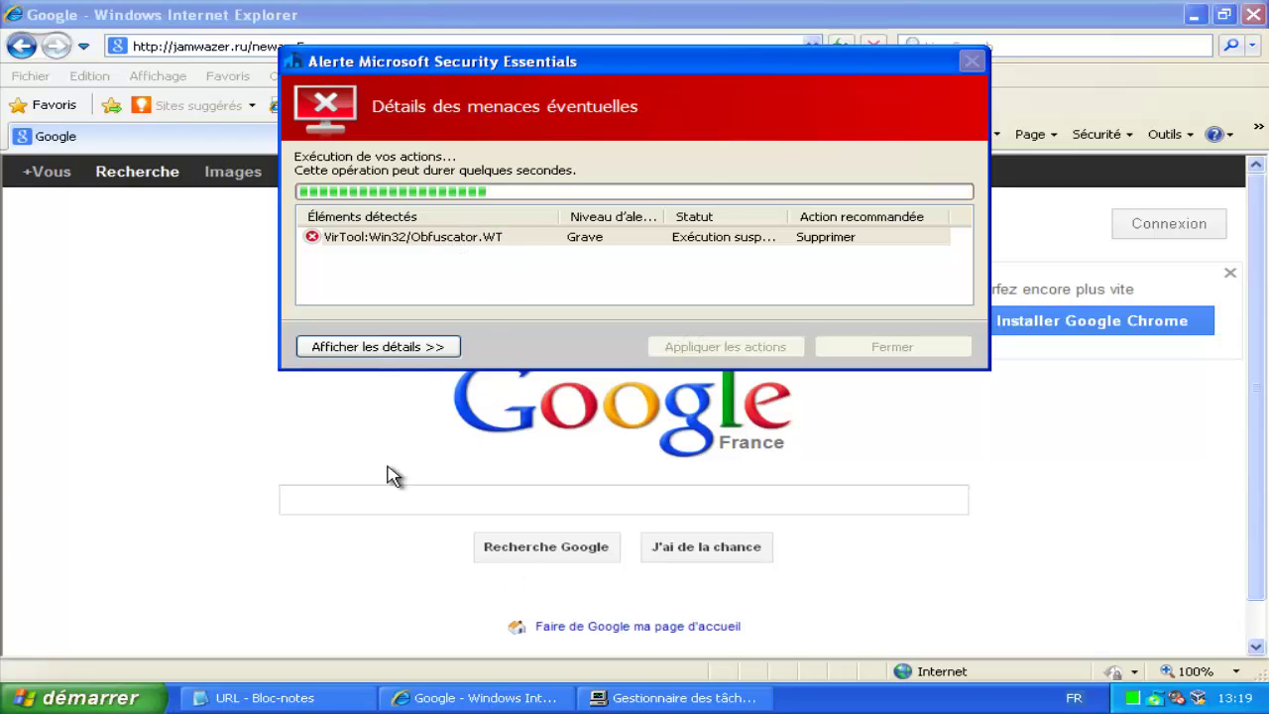
Step: In the Notepad URL list, insert "v" before the entry 6 address and copy the entry 7 address ipvermietung.de/software/nis.exe
{"action": "left_click", "coordinate": [297, 697]}
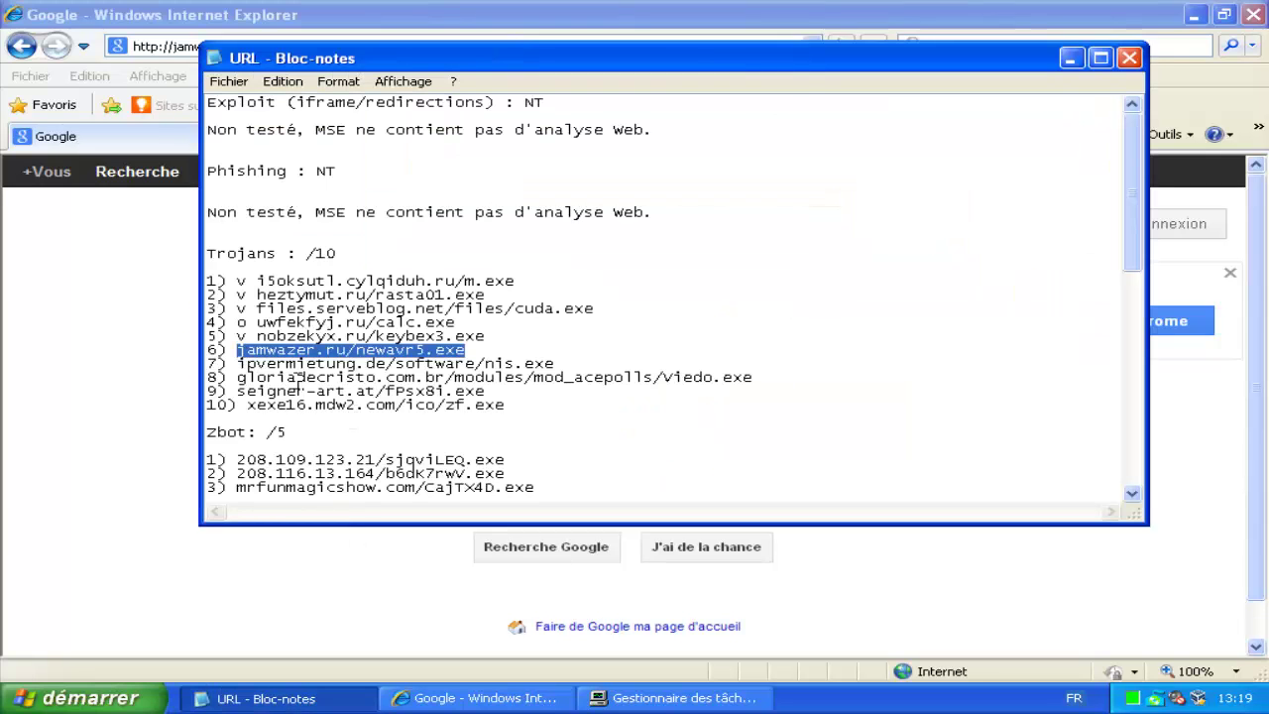
{"action": "left_click", "coordinate": [238, 349]}
{"action": "type", "text": "v"}
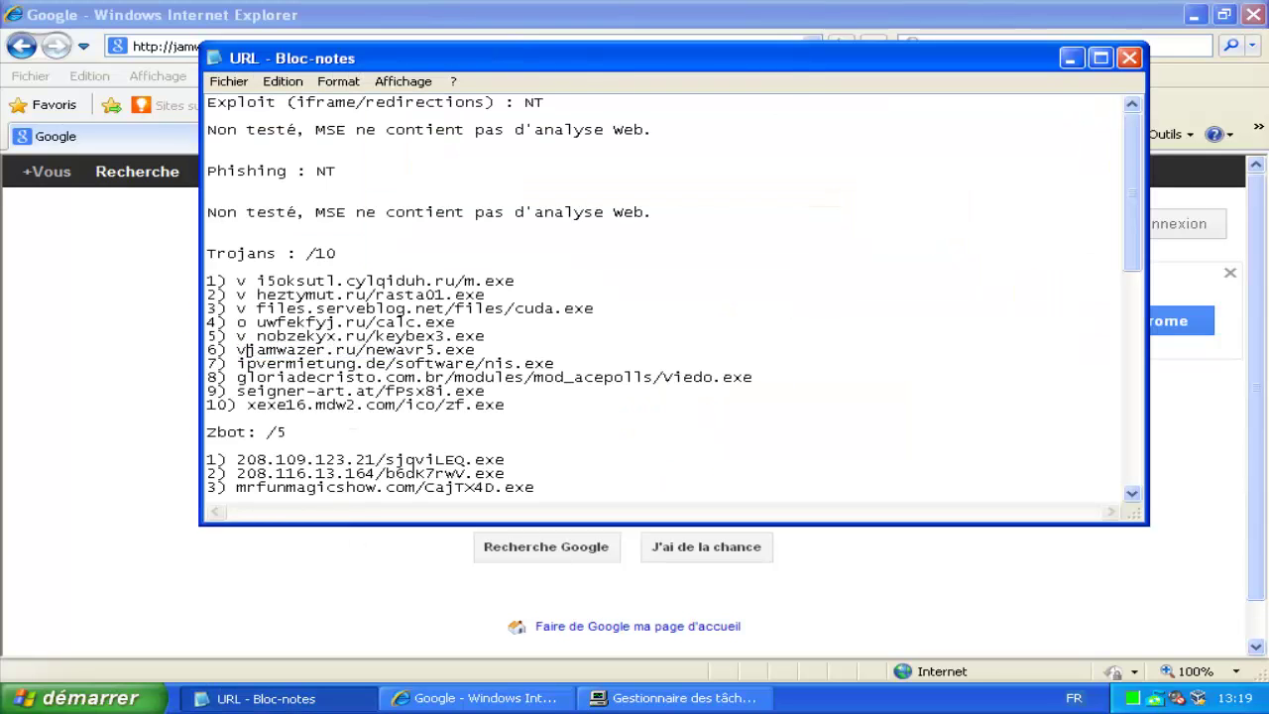
{"action": "left_click_drag", "start_coordinate": [561, 363], "coordinate": [242, 364]}
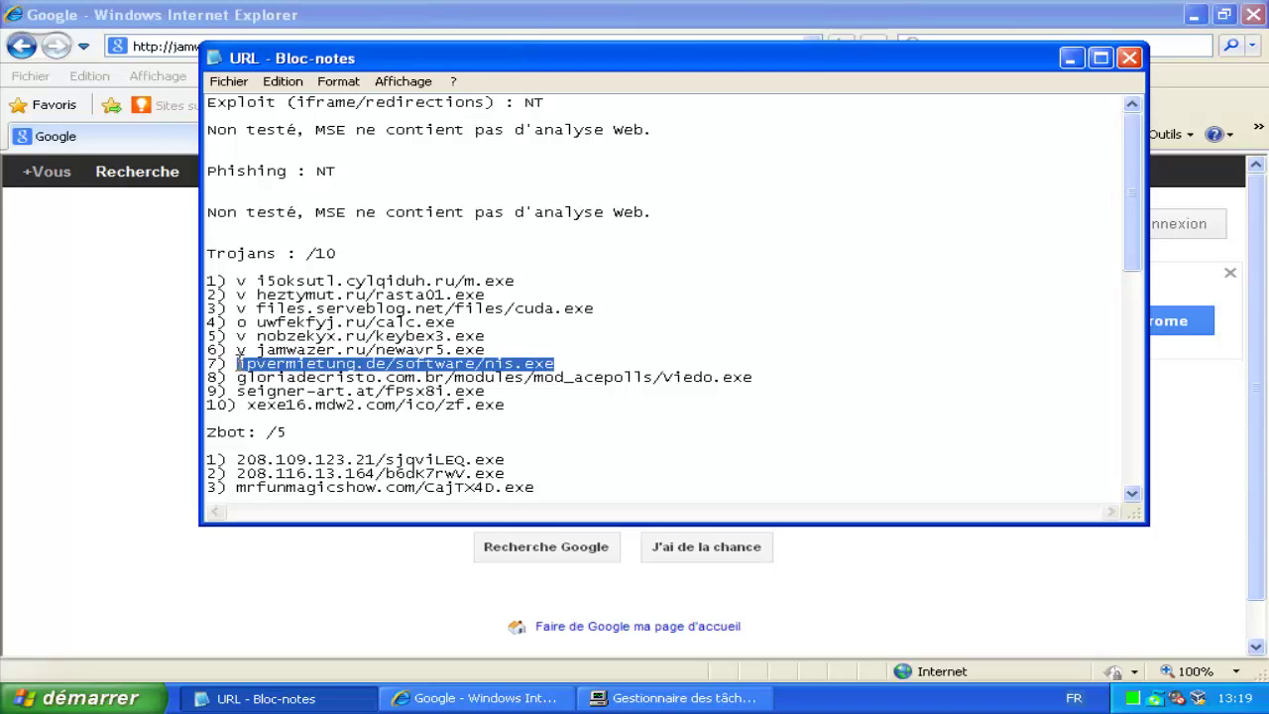
Step: Load ipvermietung.de/software/nis.exe in Internet Explorer and choose to run the file from its download prompt
{"action": "left_click", "coordinate": [148, 387]}
{"action": "left_click", "coordinate": [404, 46]}
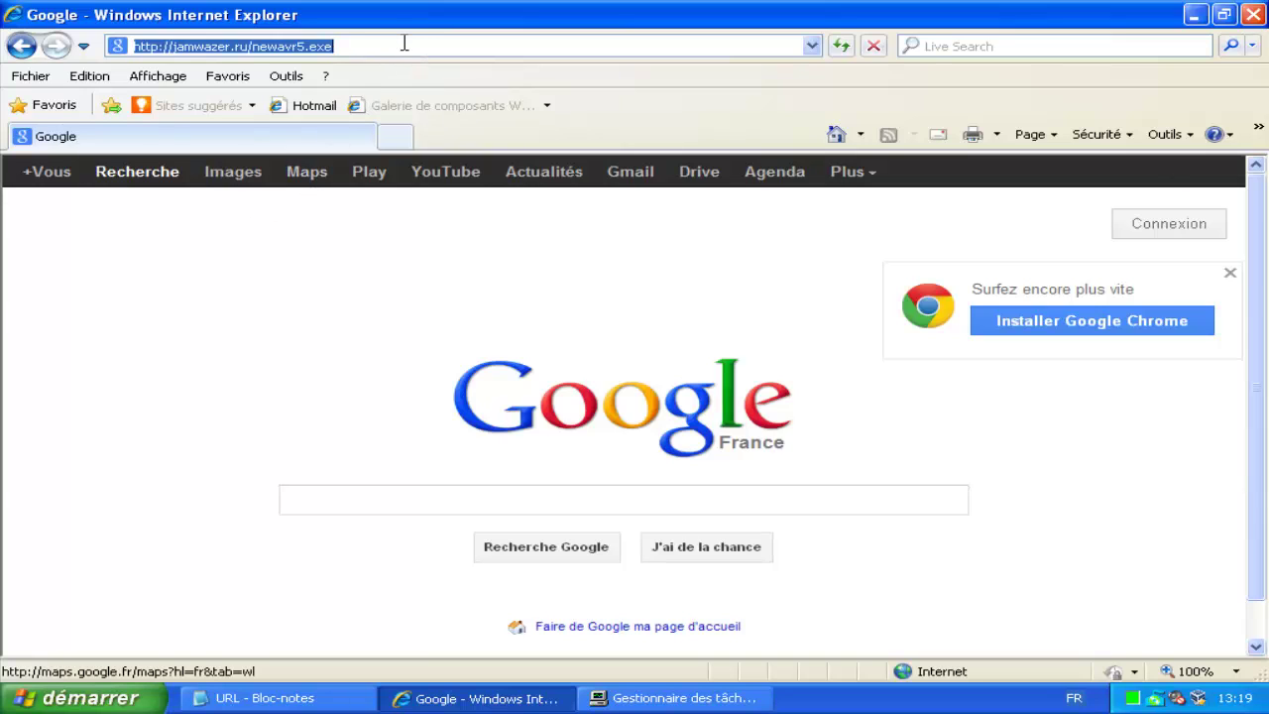
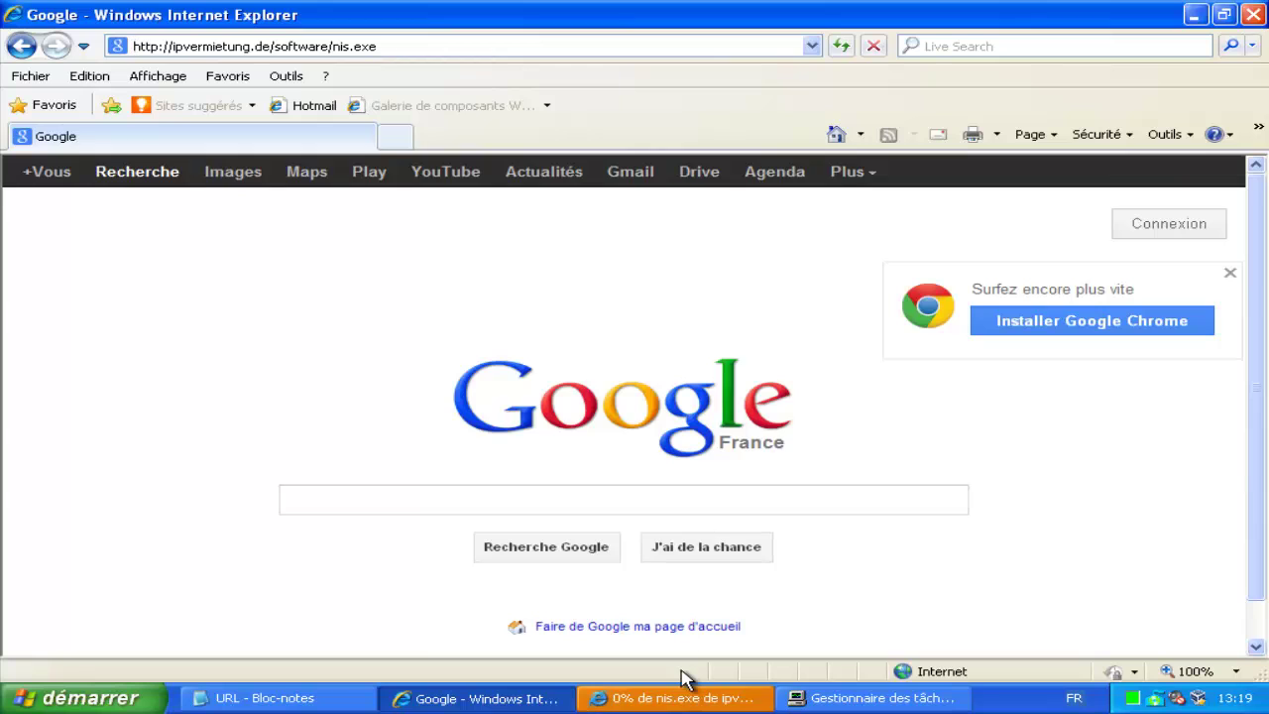
{"action": "left_click", "coordinate": [691, 702]}
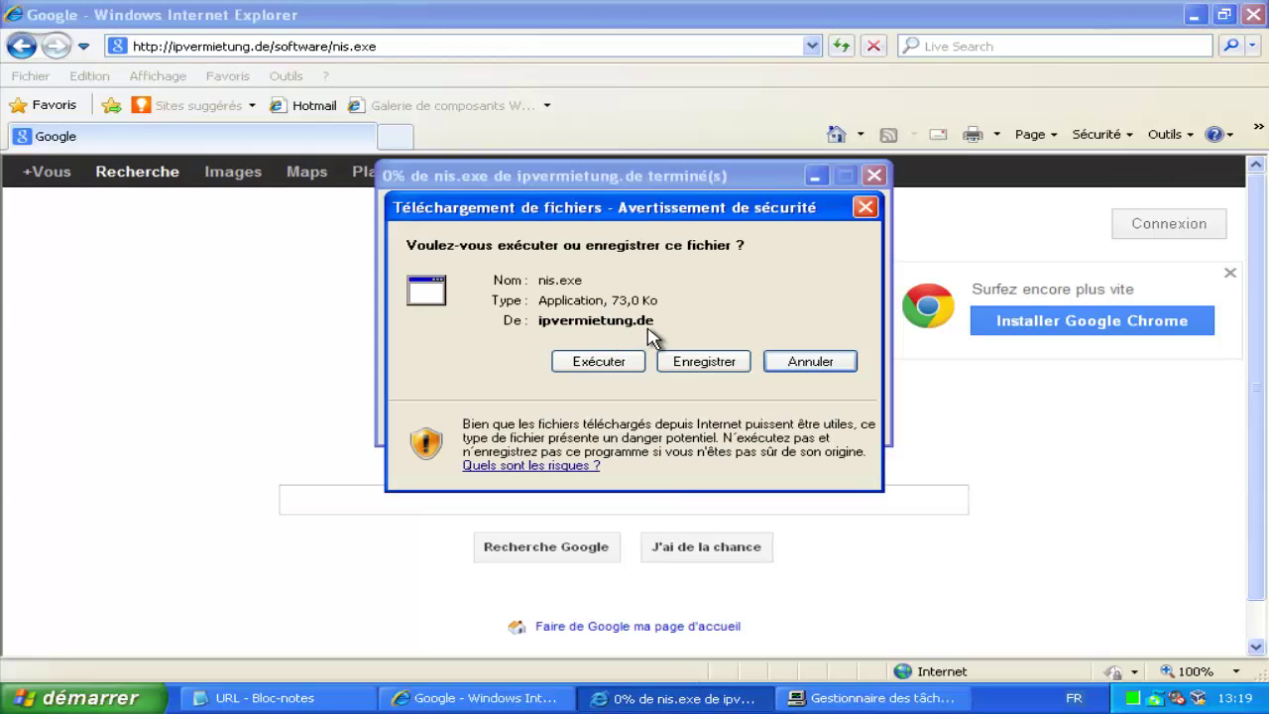
{"action": "left_click", "coordinate": [592, 362]}
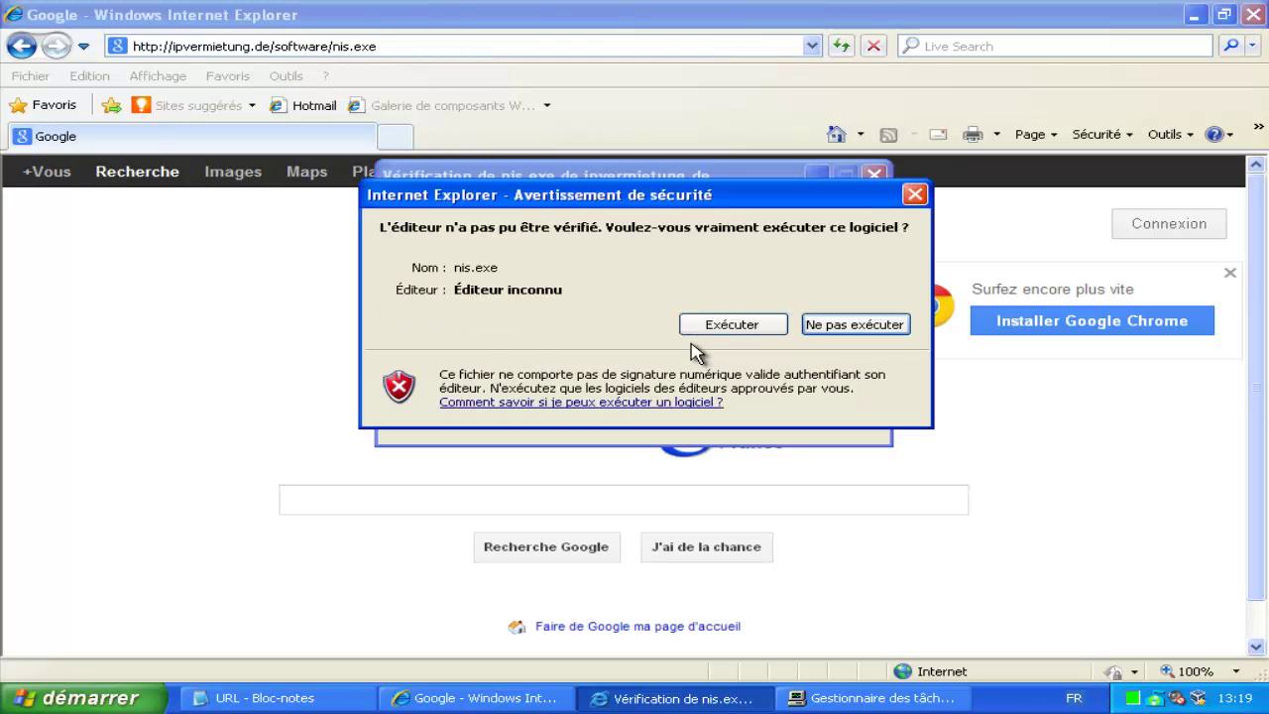
Step: Close the completed threat alert and bring up the Microsoft Security Essentials main window, clear of Task Manager
{"action": "left_click", "coordinate": [836, 694]}
{"action": "double_click", "coordinate": [1155, 698]}
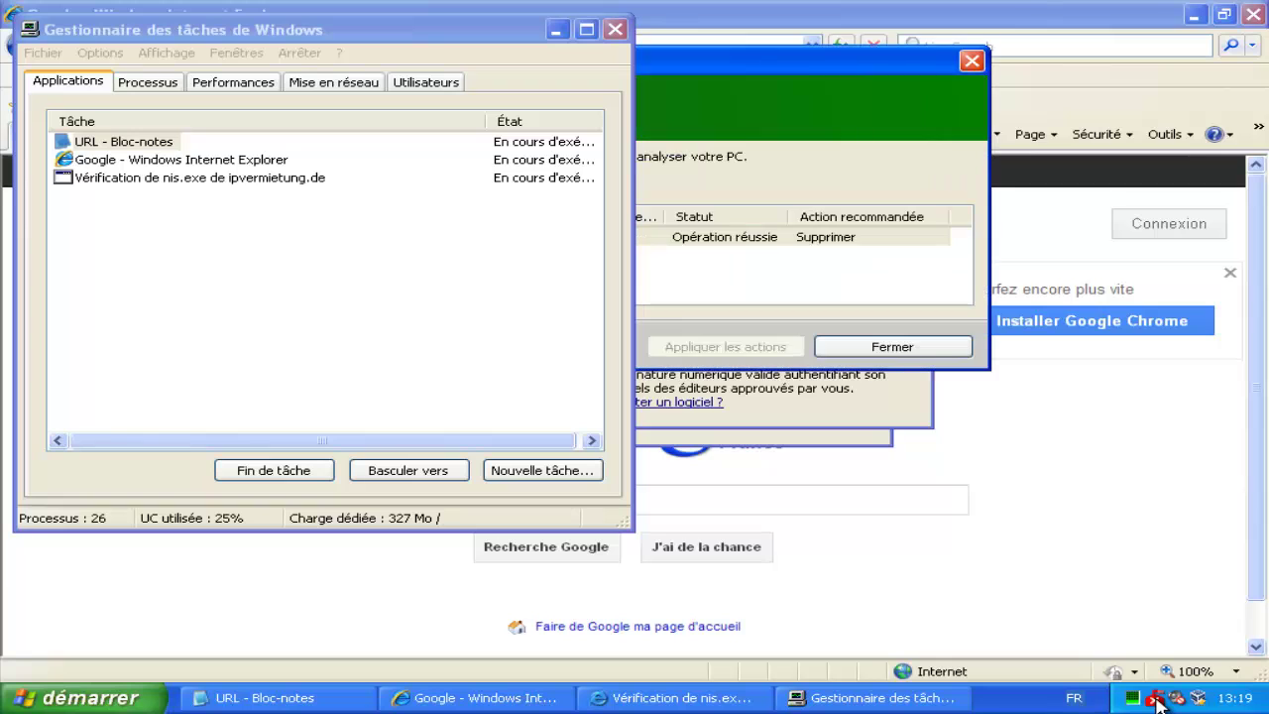
{"action": "left_click", "coordinate": [892, 346]}
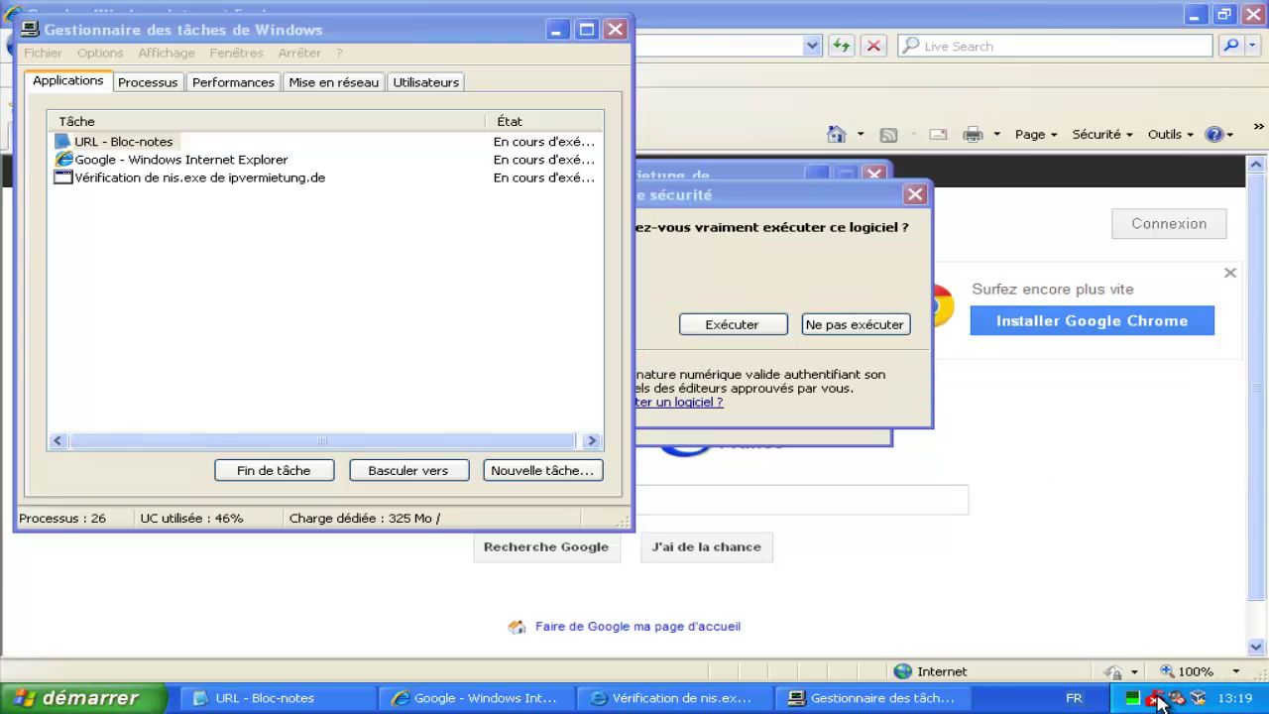
{"action": "double_click", "coordinate": [1158, 700]}
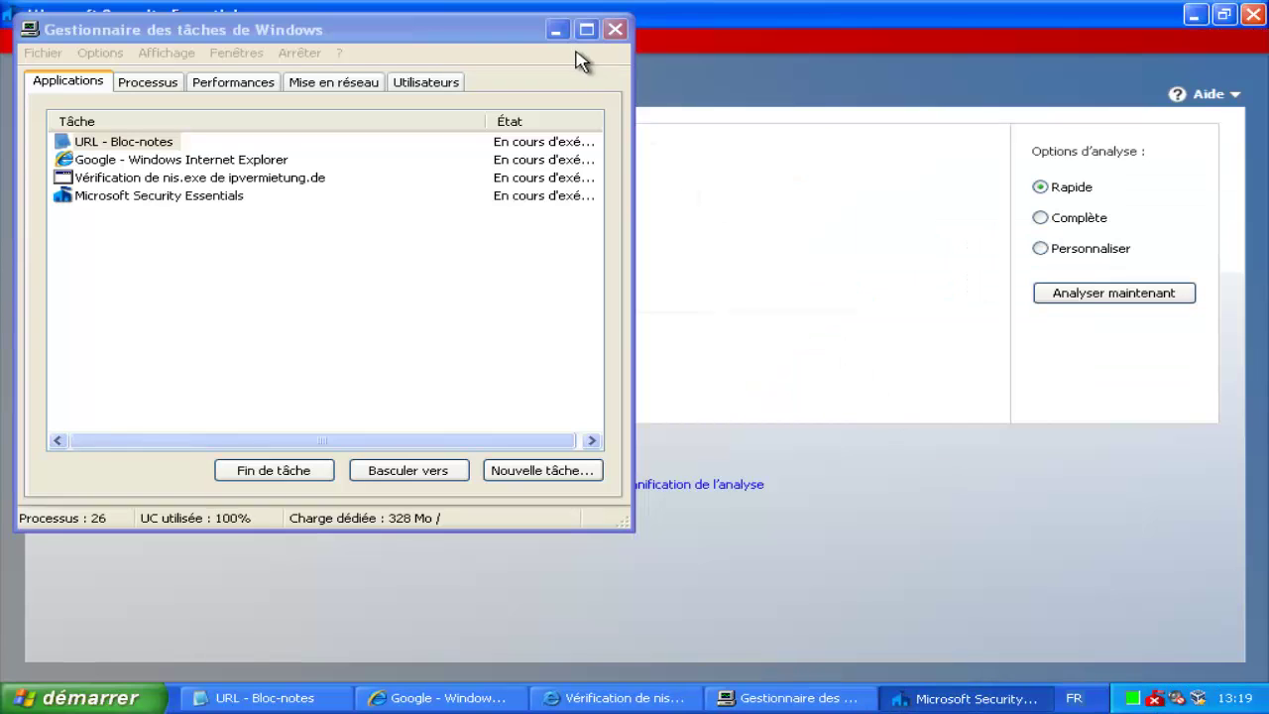
{"action": "left_click", "coordinate": [557, 29]}
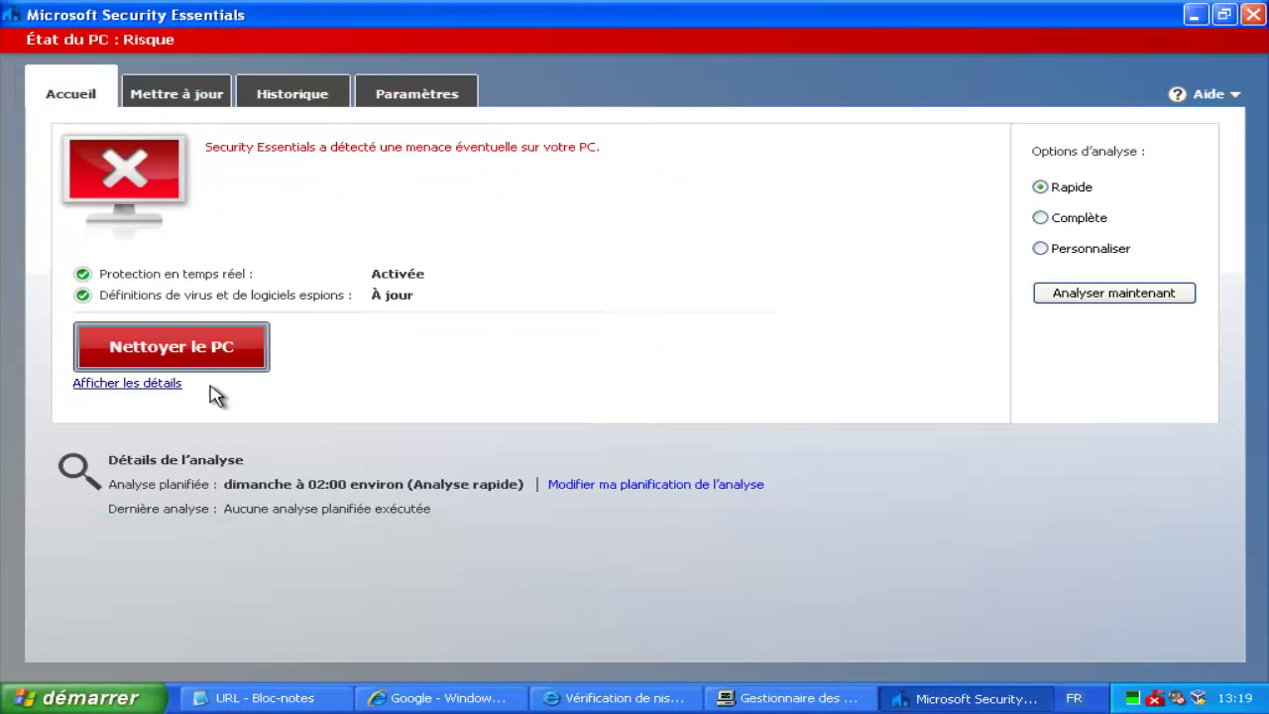
Step: Expand the details of the remaining VirTool:Win32/Obfuscator.WT threat from newavr5[1].exe and apply its Supprimer action
{"action": "left_click", "coordinate": [163, 384]}
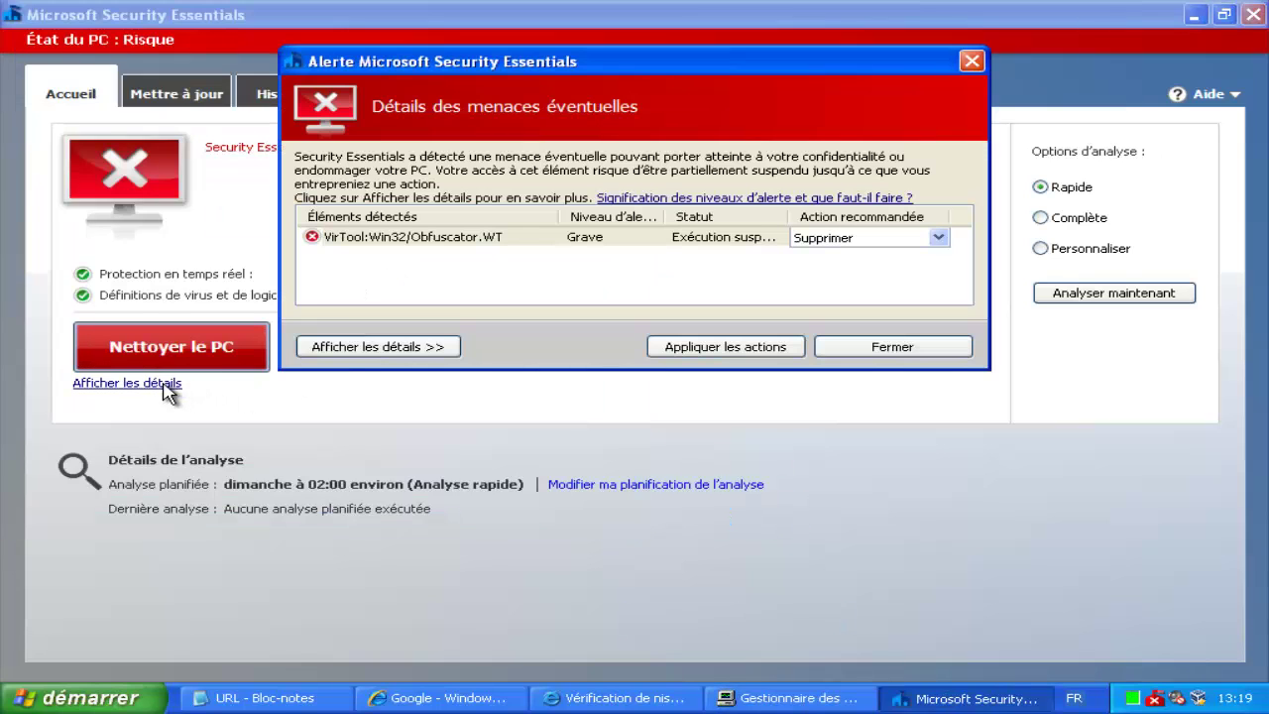
{"action": "left_click", "coordinate": [397, 347]}
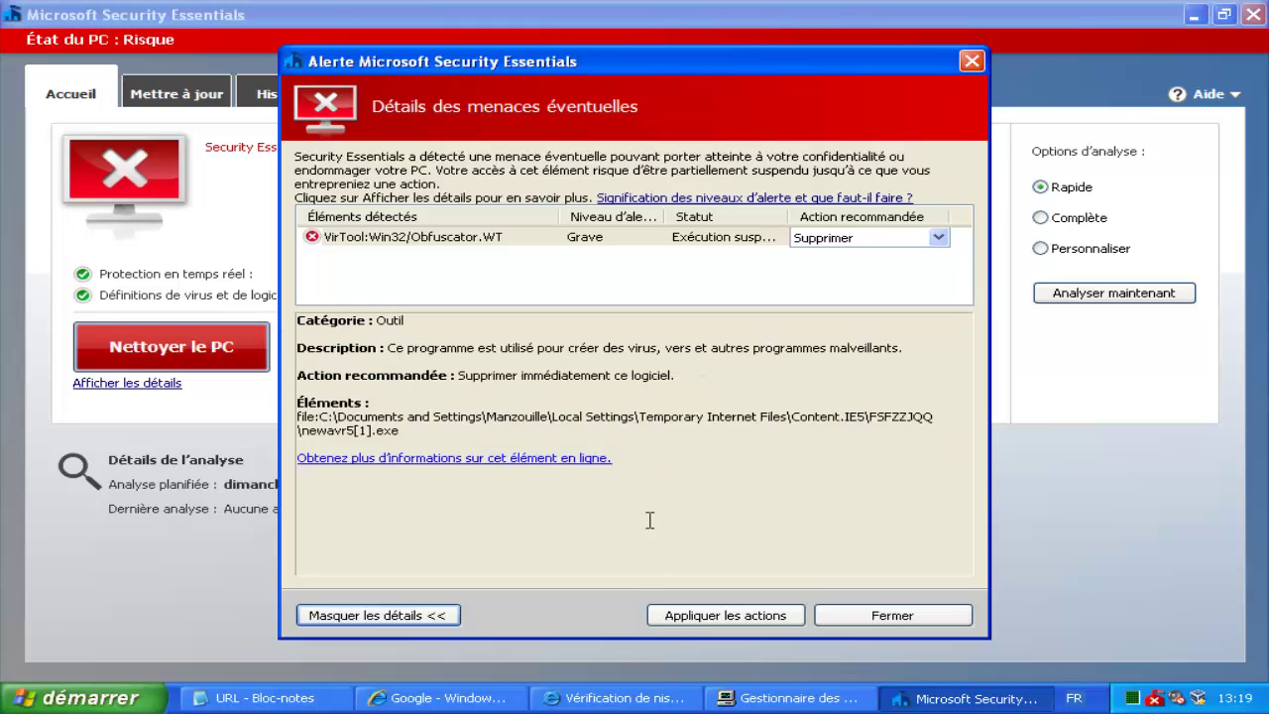
{"action": "left_click", "coordinate": [642, 697]}
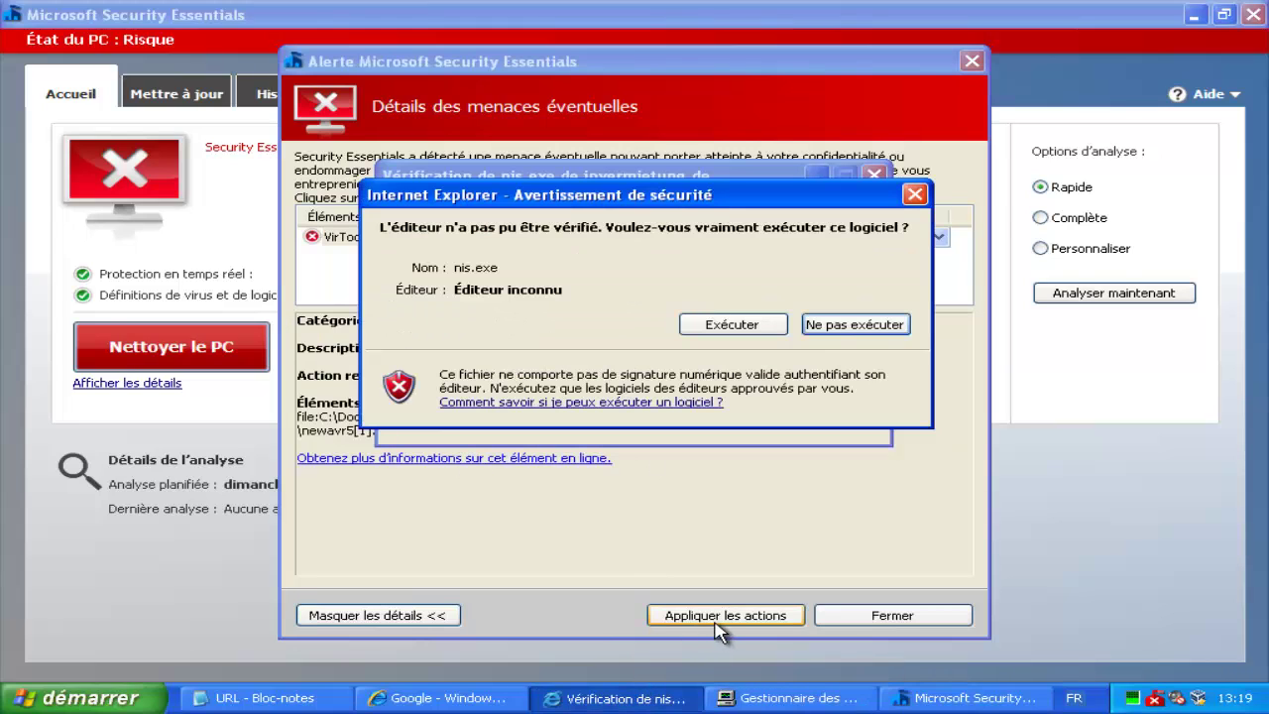
{"action": "left_click", "coordinate": [736, 535]}
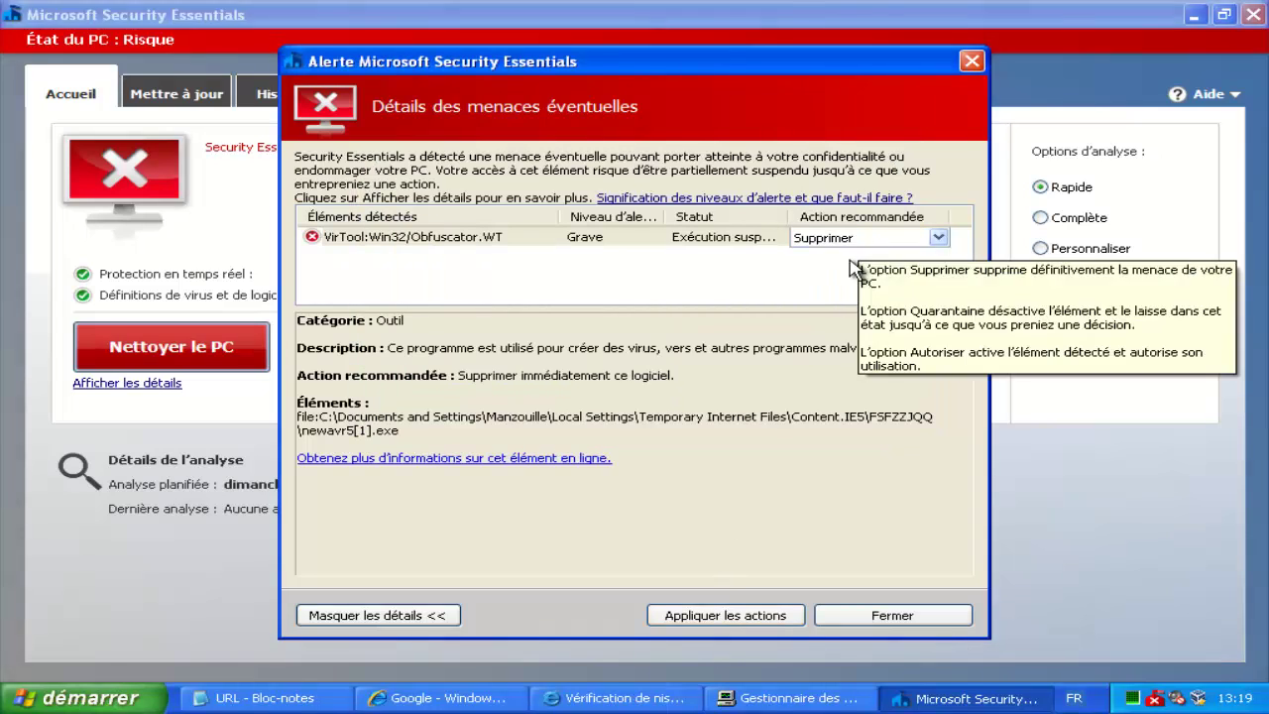
{"action": "left_click", "coordinate": [725, 615]}
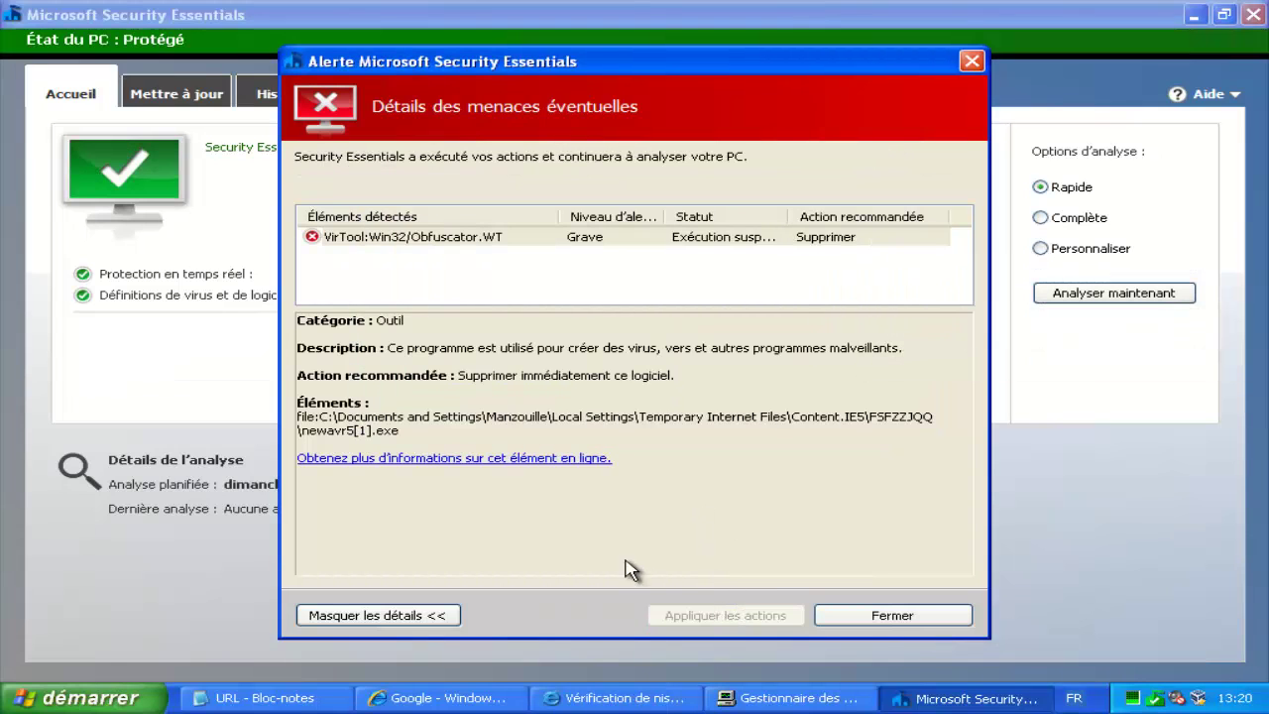
Step: Close the completed threat alert and bring the nis.exe download from ipvermietung.de to the front
{"action": "left_click", "coordinate": [845, 613]}
{"action": "left_click", "coordinate": [661, 699]}
{"action": "left_click", "coordinate": [722, 326]}
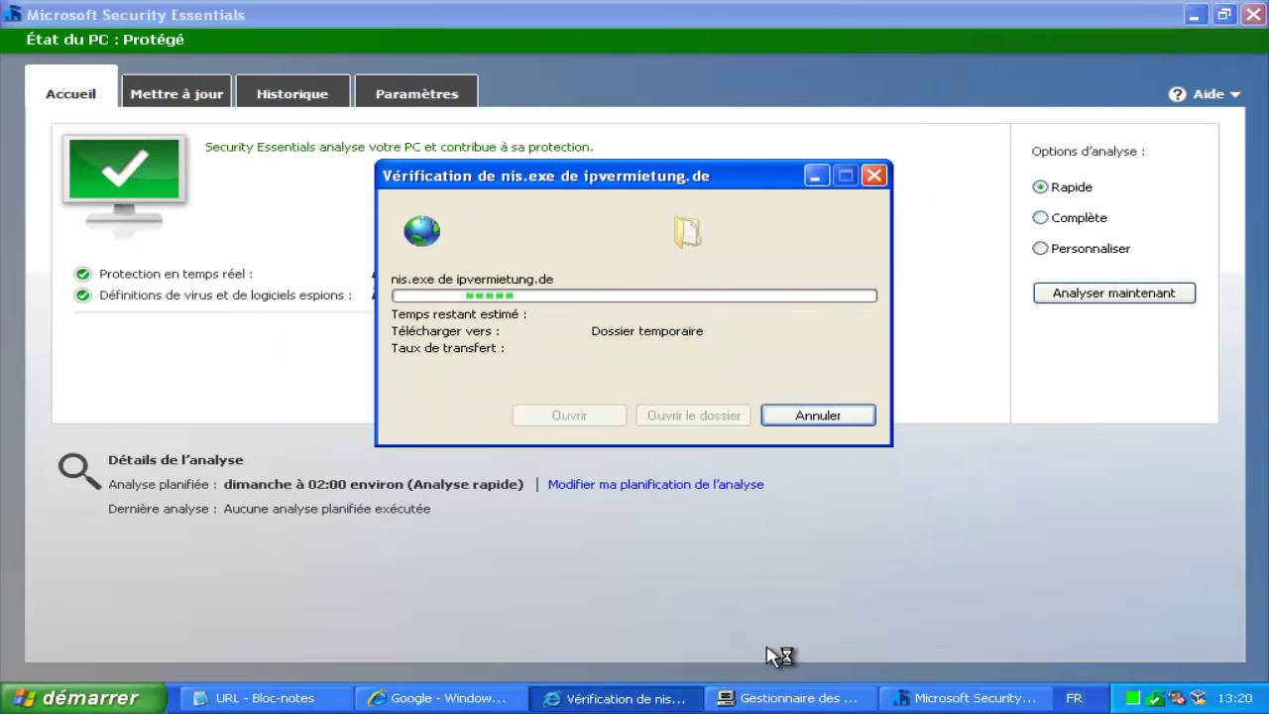
Step: Examine nis[1].exe in the Task Manager process list, minimize Task Manager and close the Microsoft Security Essentials main window
{"action": "left_click", "coordinate": [786, 699]}
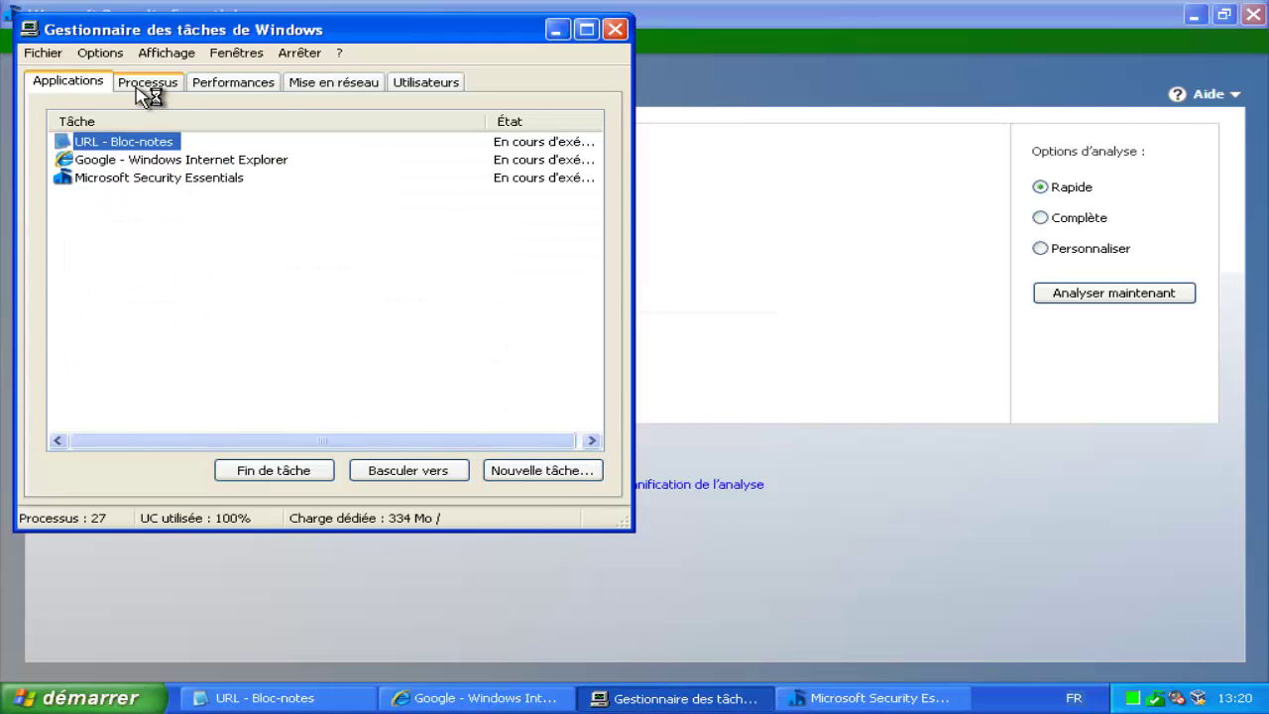
{"action": "left_click", "coordinate": [148, 84]}
{"action": "left_click", "coordinate": [116, 139]}
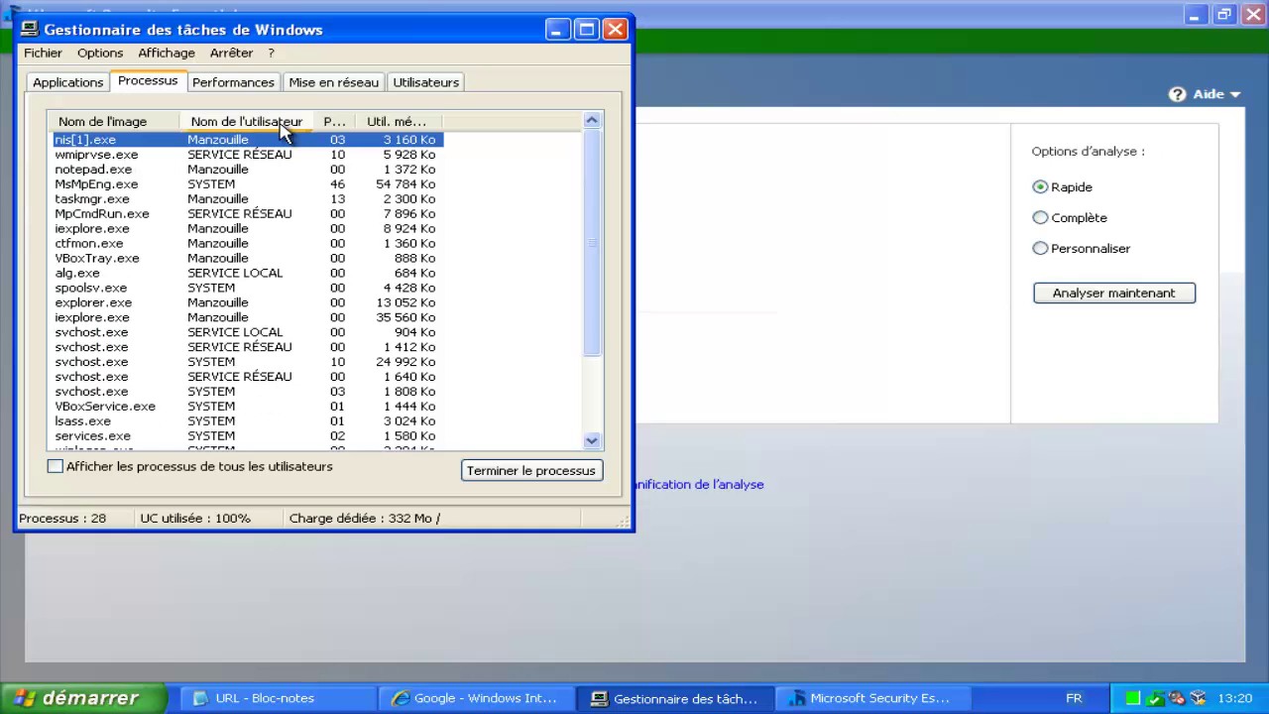
{"action": "left_click", "coordinate": [556, 29]}
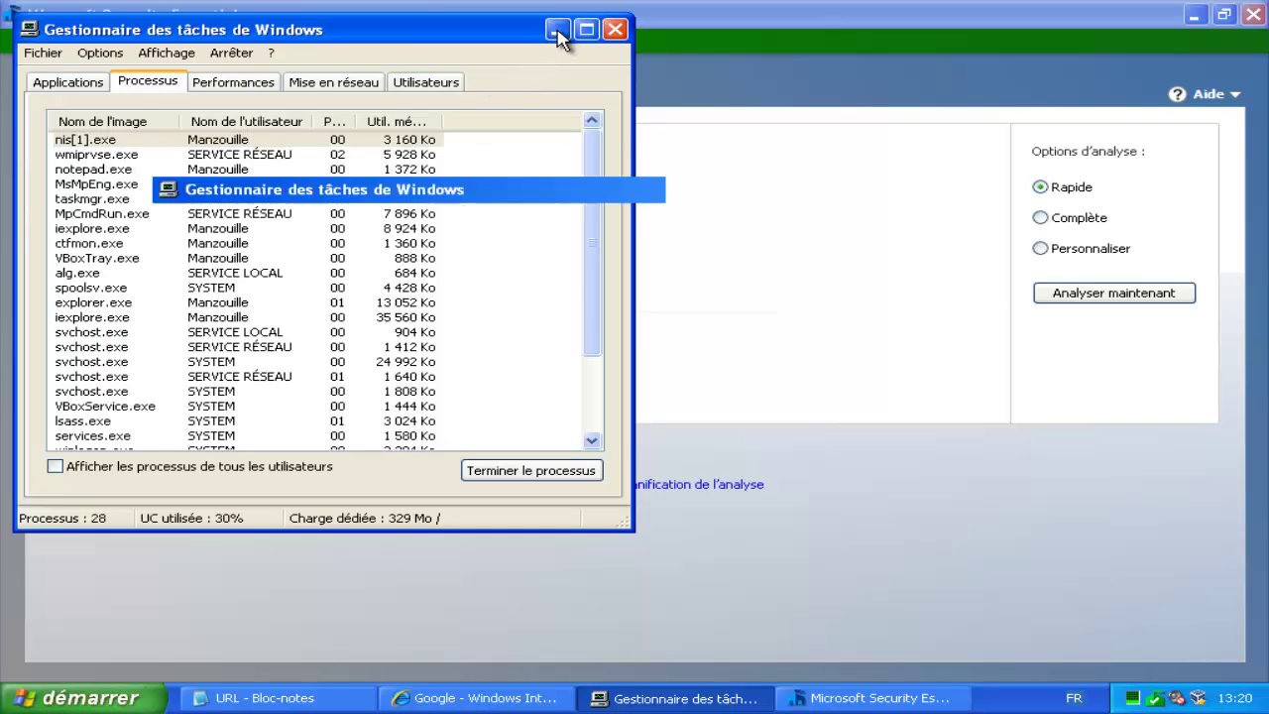
{"action": "left_click", "coordinate": [1253, 15]}
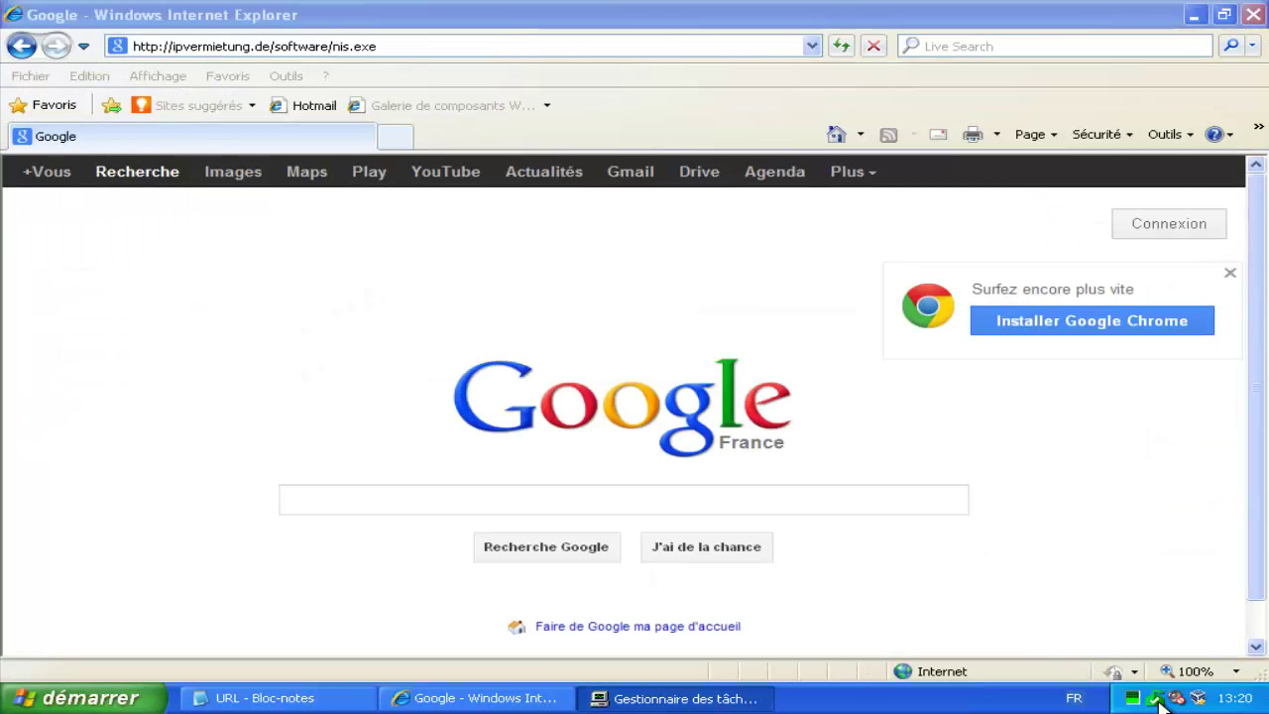
Step: In the Notepad URL list, insert "x" before the entry 7 address and copy the entry 8 address gloriadecristo.com.br/modules/mod_acepolls/Viedo.exe
{"action": "left_click", "coordinate": [332, 699]}
{"action": "left_click", "coordinate": [238, 366]}
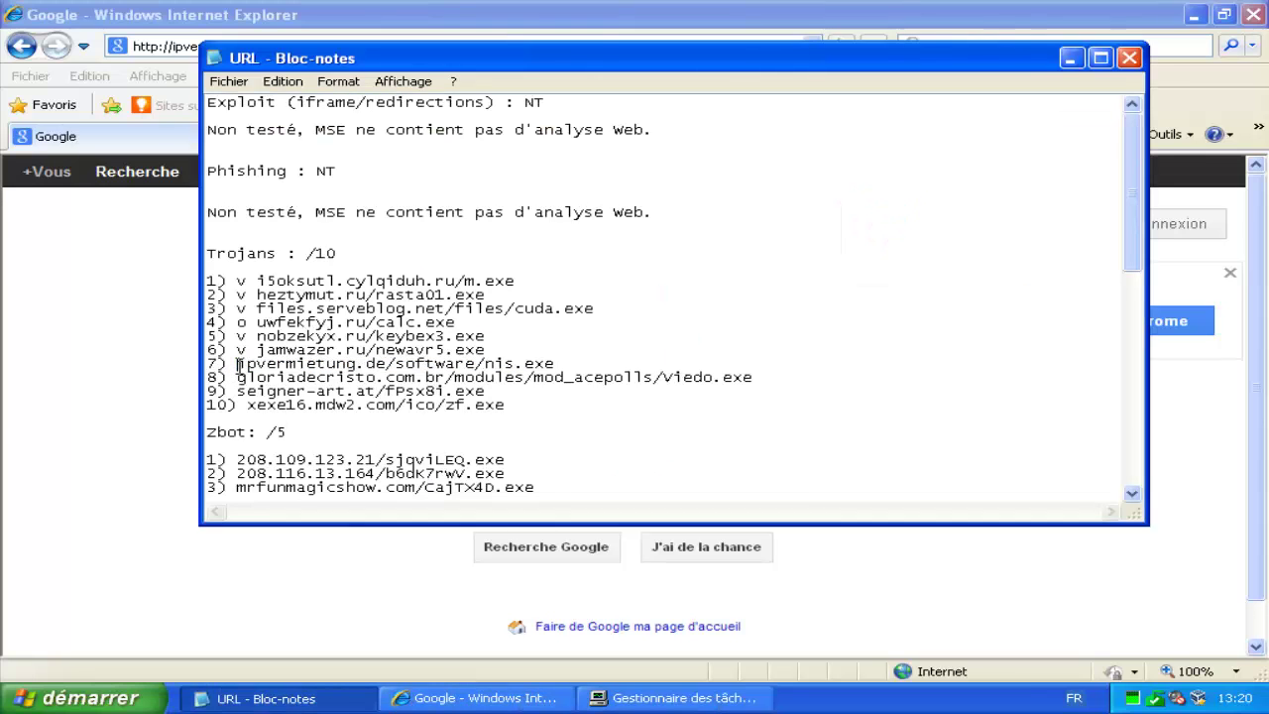
{"action": "type", "text": "x"}
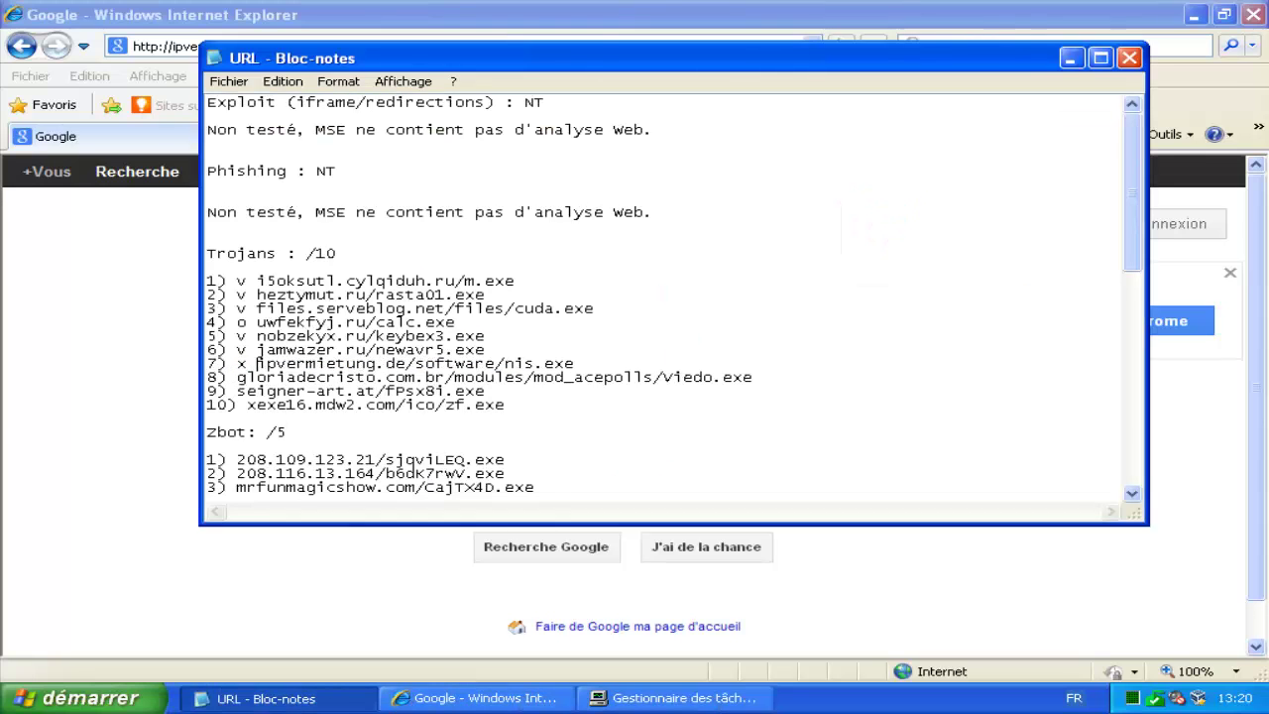
{"action": "left_click_drag", "start_coordinate": [759, 377], "coordinate": [266, 372]}
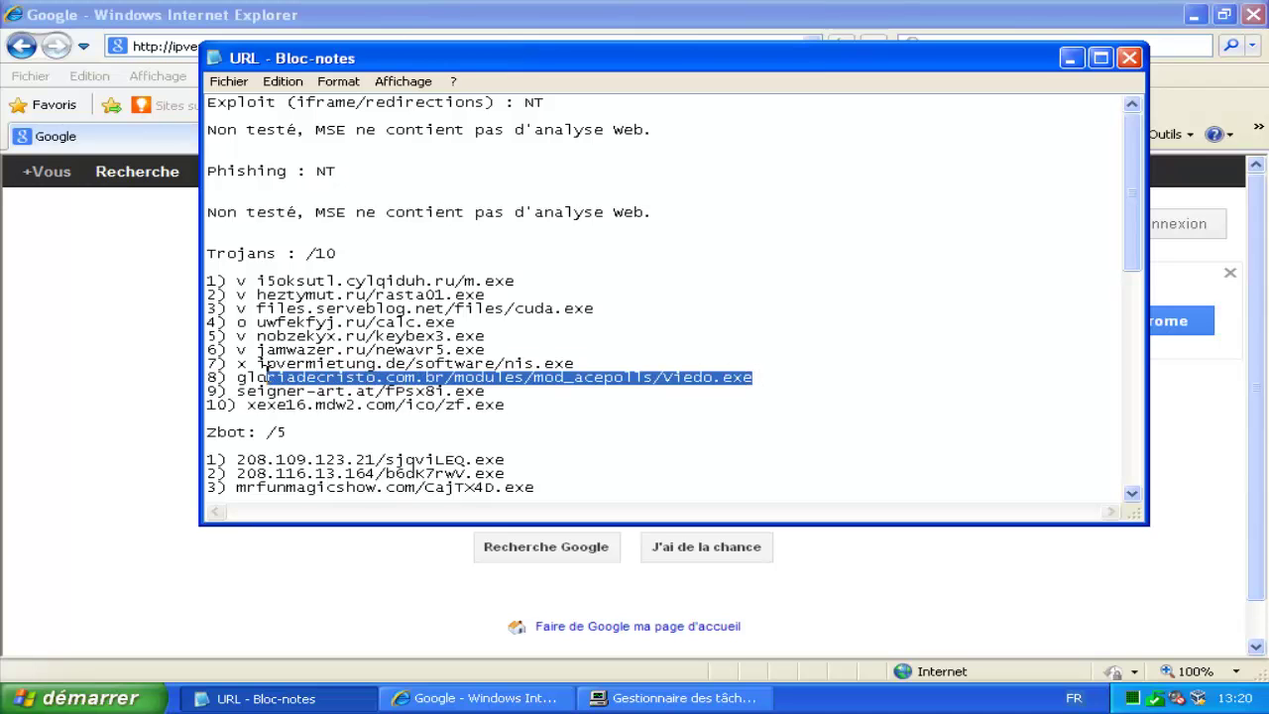
Step: Load gloriadecristo.com.br/modules/mod_acepolls/Viedo.exe in Internet Explorer and choose to run the file from its download prompt
{"action": "left_click", "coordinate": [169, 386]}
{"action": "left_click", "coordinate": [311, 44]}
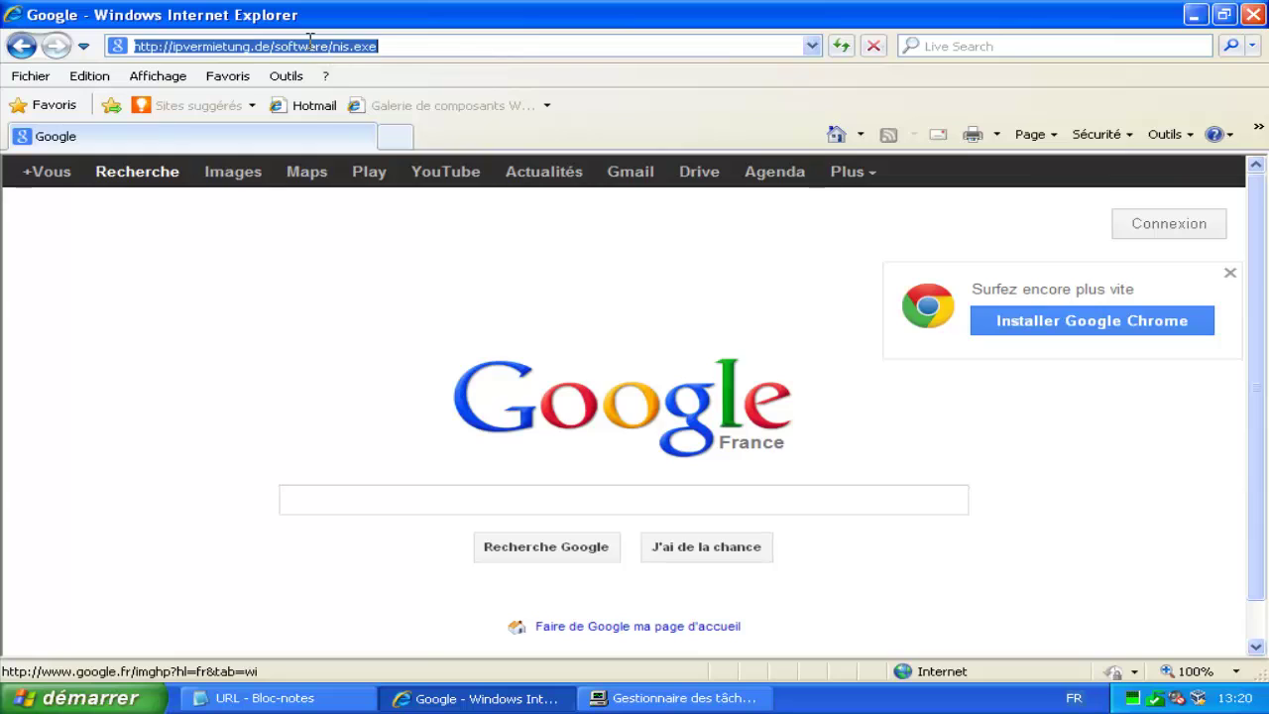
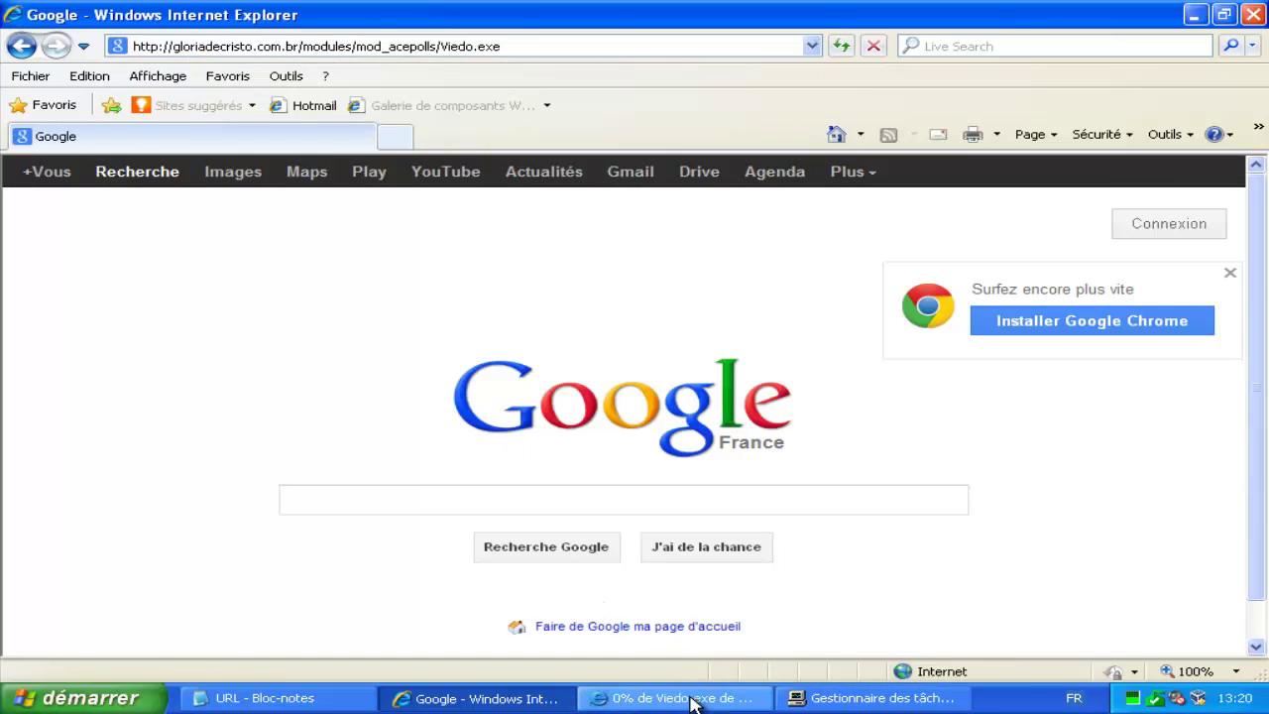
{"action": "left_click", "coordinate": [691, 698]}
{"action": "left_click", "coordinate": [598, 361]}
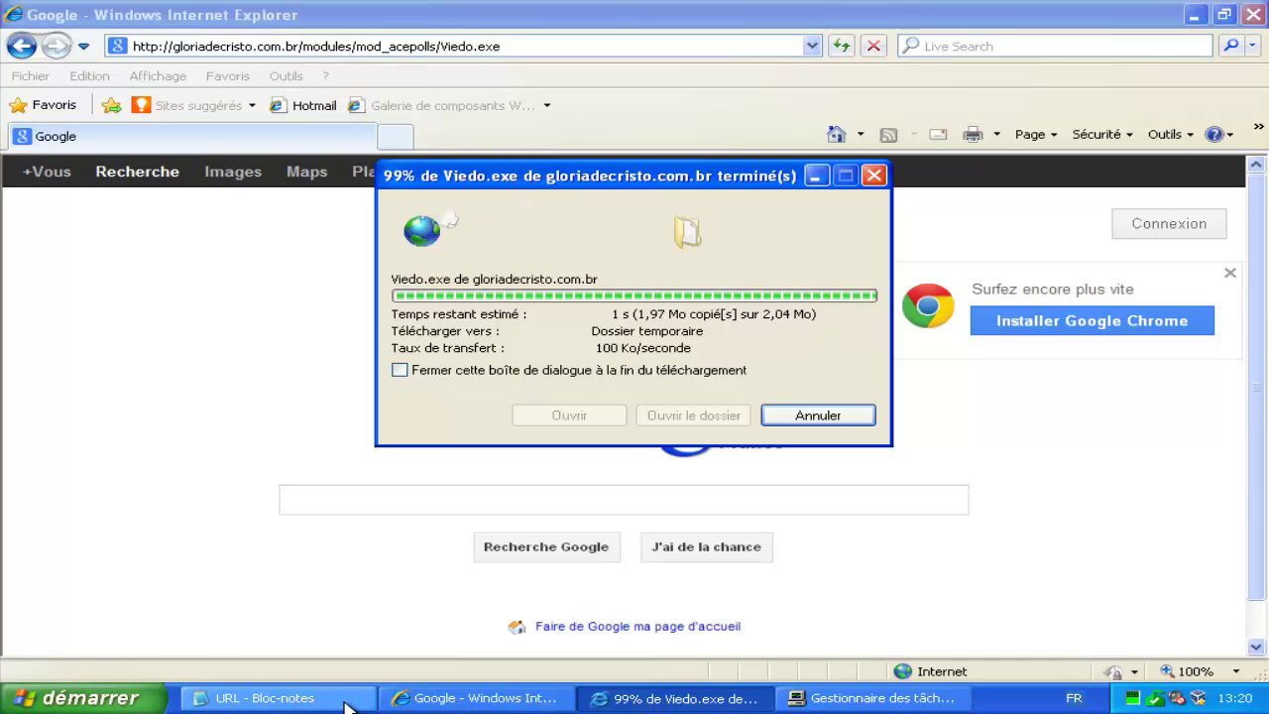
Step: Copy the entry 9 address seigner-art.at/fPsx8i.exe from the Notepad list and load it in Internet Explorer
{"action": "left_click", "coordinate": [260, 698]}
{"action": "left_click_drag", "start_coordinate": [495, 392], "coordinate": [280, 393]}
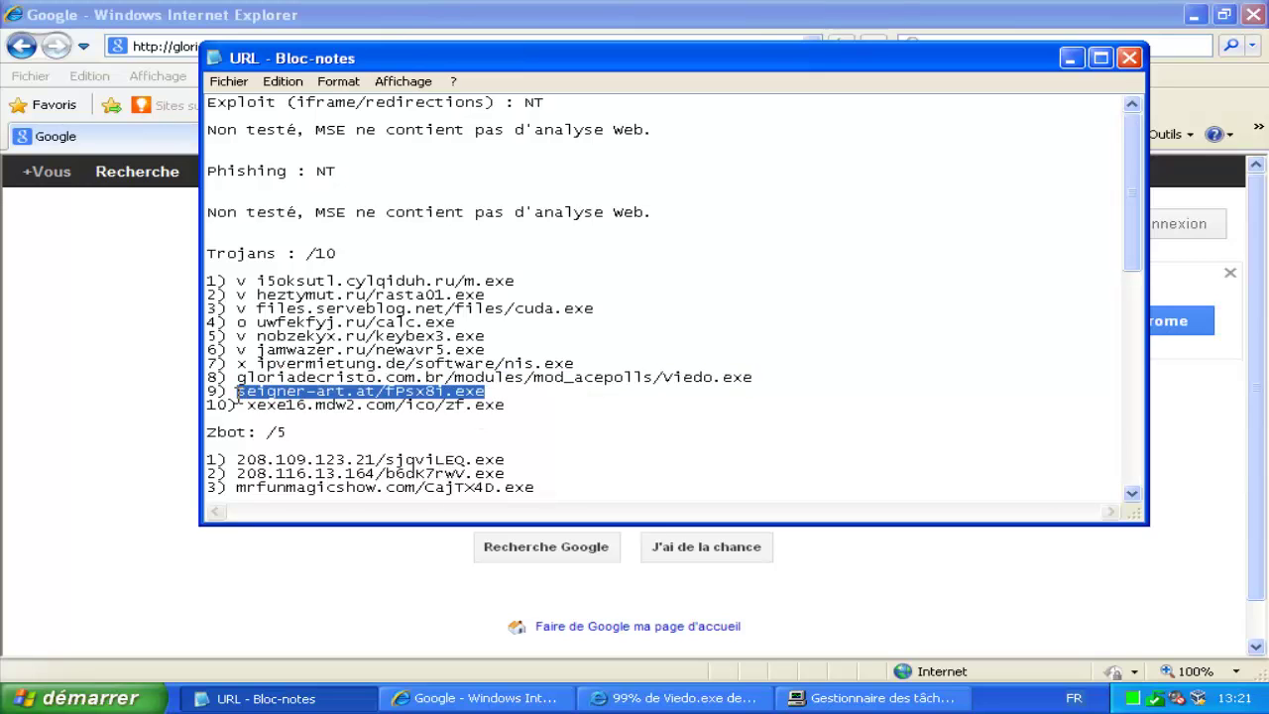
{"action": "key", "text": "alt+Tab"}
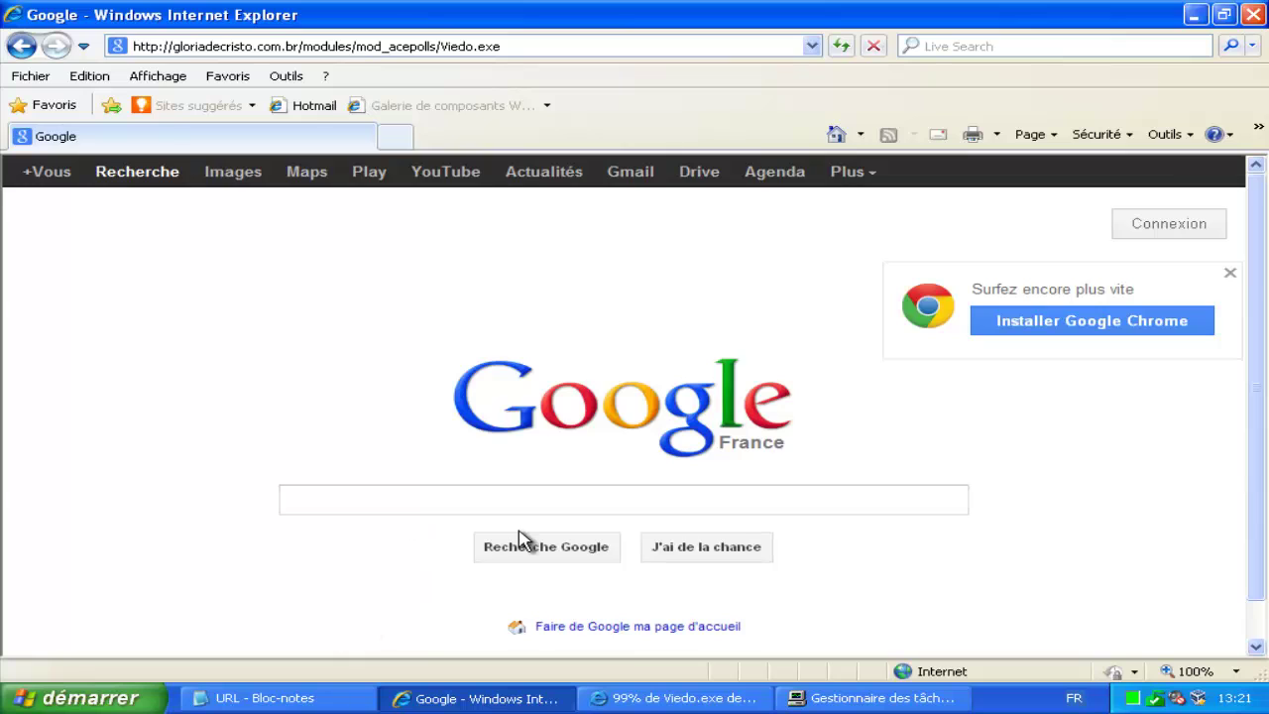
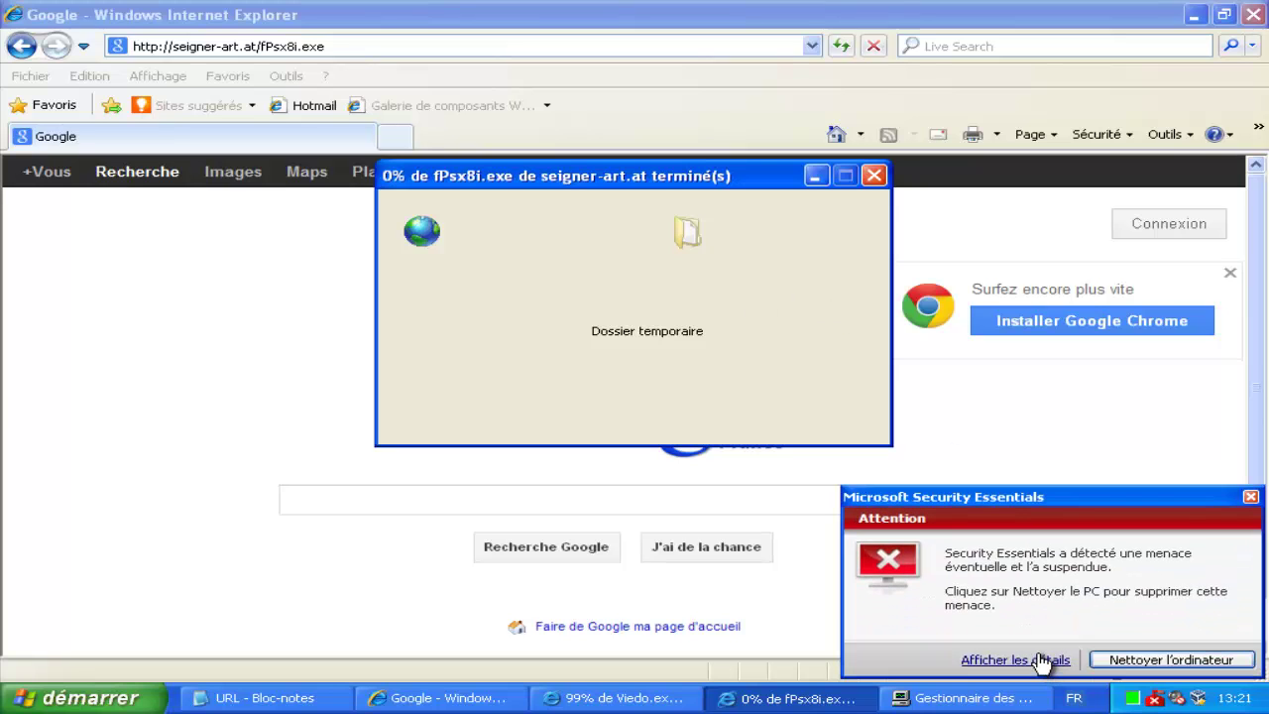
Step: Open the Security Essentials alert, expand the details of PWS:Win32/Zbot.gen!AK from fPsx8i[1].exe and apply its Supprimer action
{"action": "left_click", "coordinate": [1041, 660]}
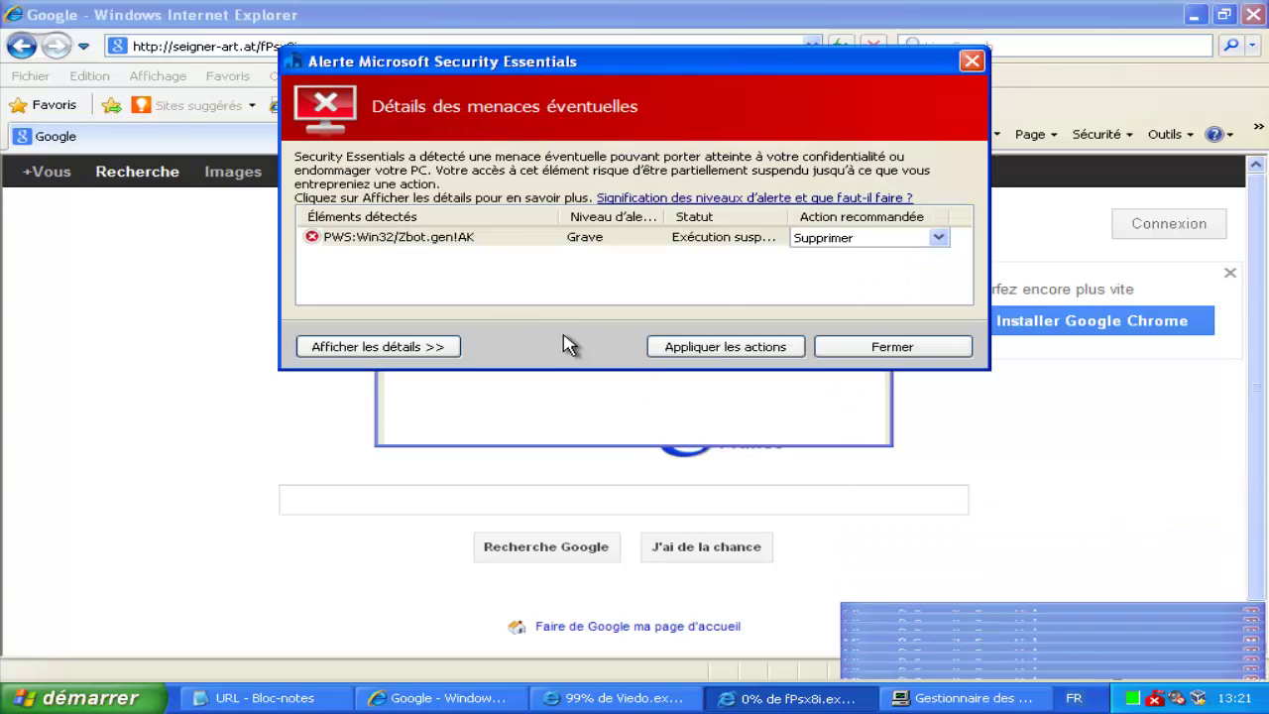
{"action": "left_click", "coordinate": [417, 242]}
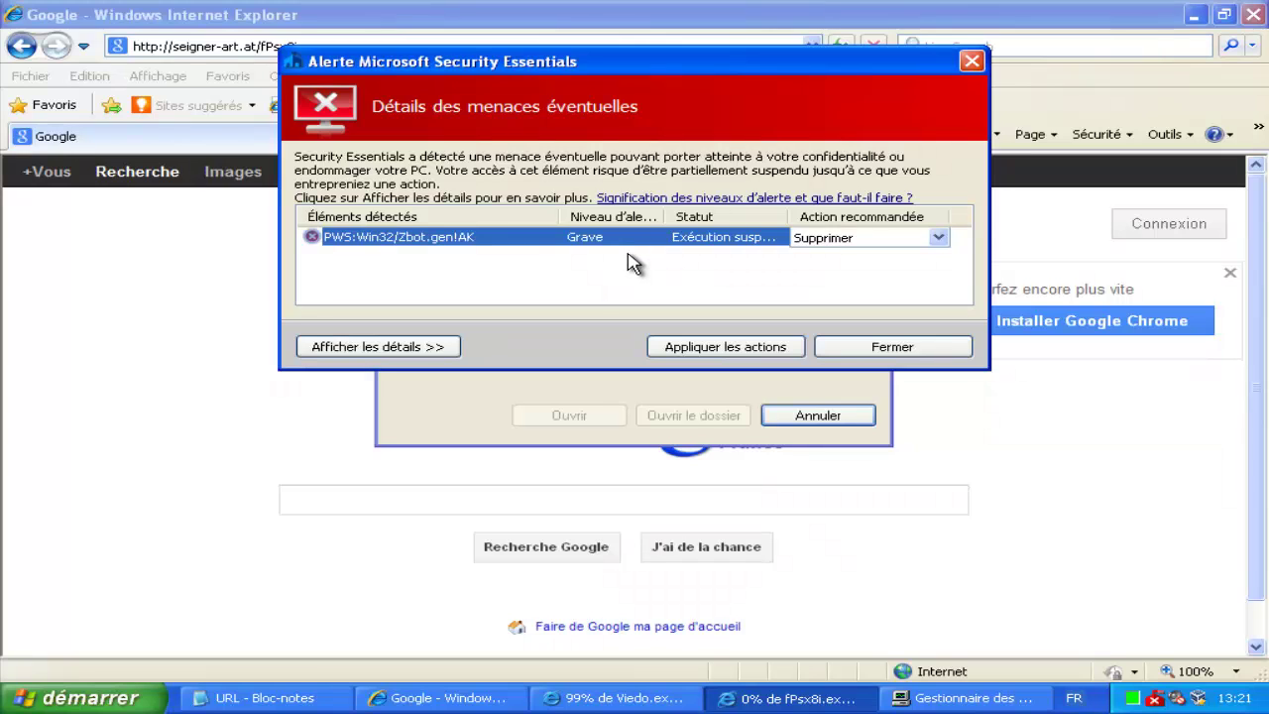
{"action": "left_click", "coordinate": [416, 346]}
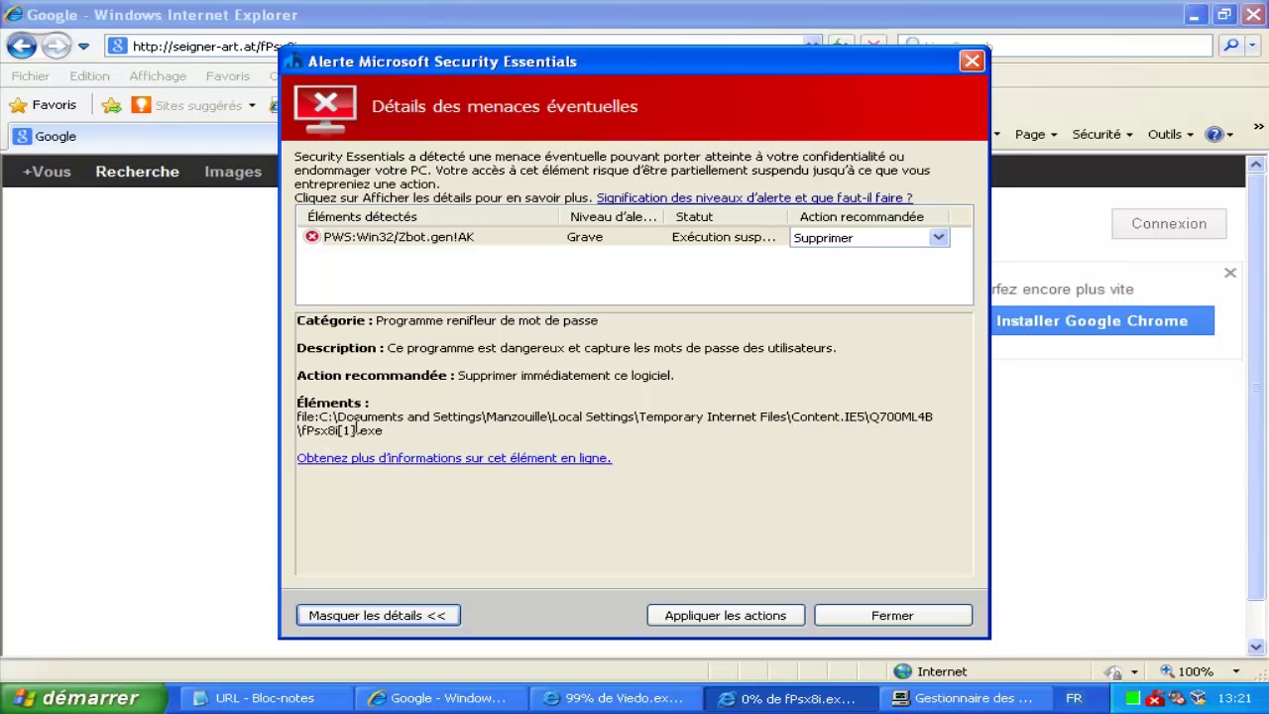
{"action": "left_click", "coordinate": [738, 606]}
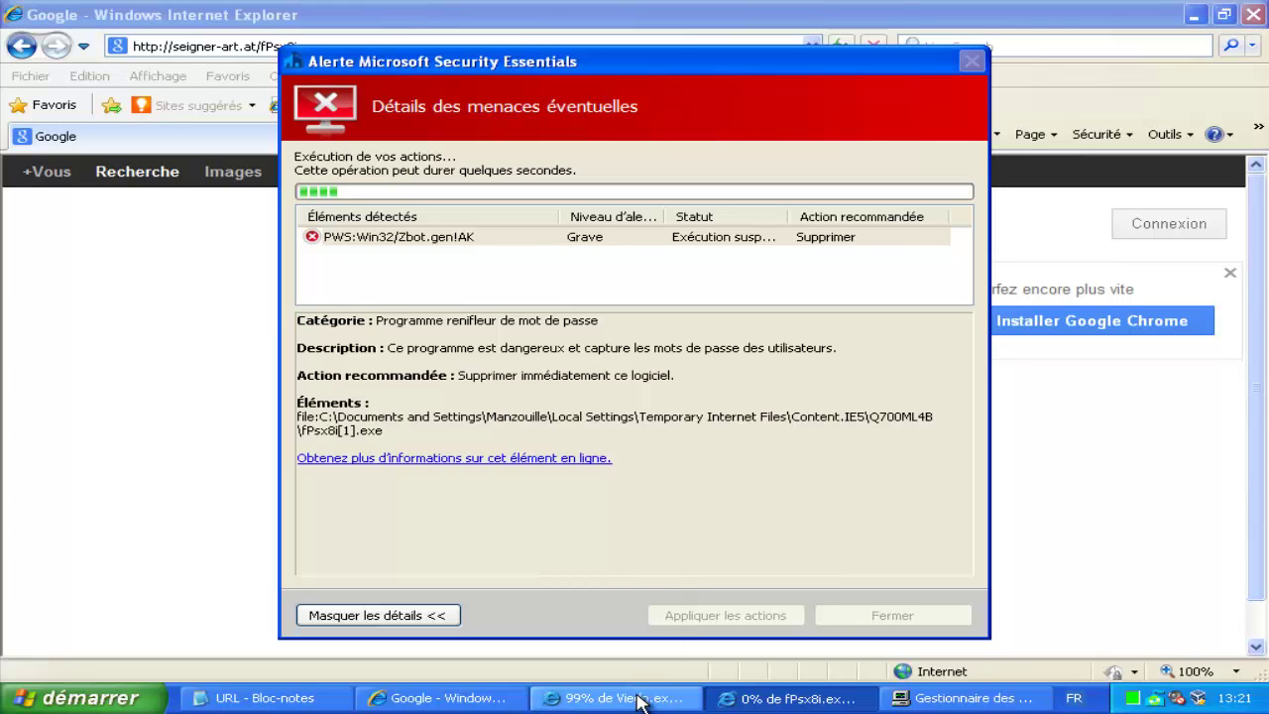
Step: In the Notepad URL list, insert "v" before the entry 9 address and copy the entry 10 address xexe16.mdw2.com/ico/zf.exe
{"action": "left_click", "coordinate": [317, 689]}
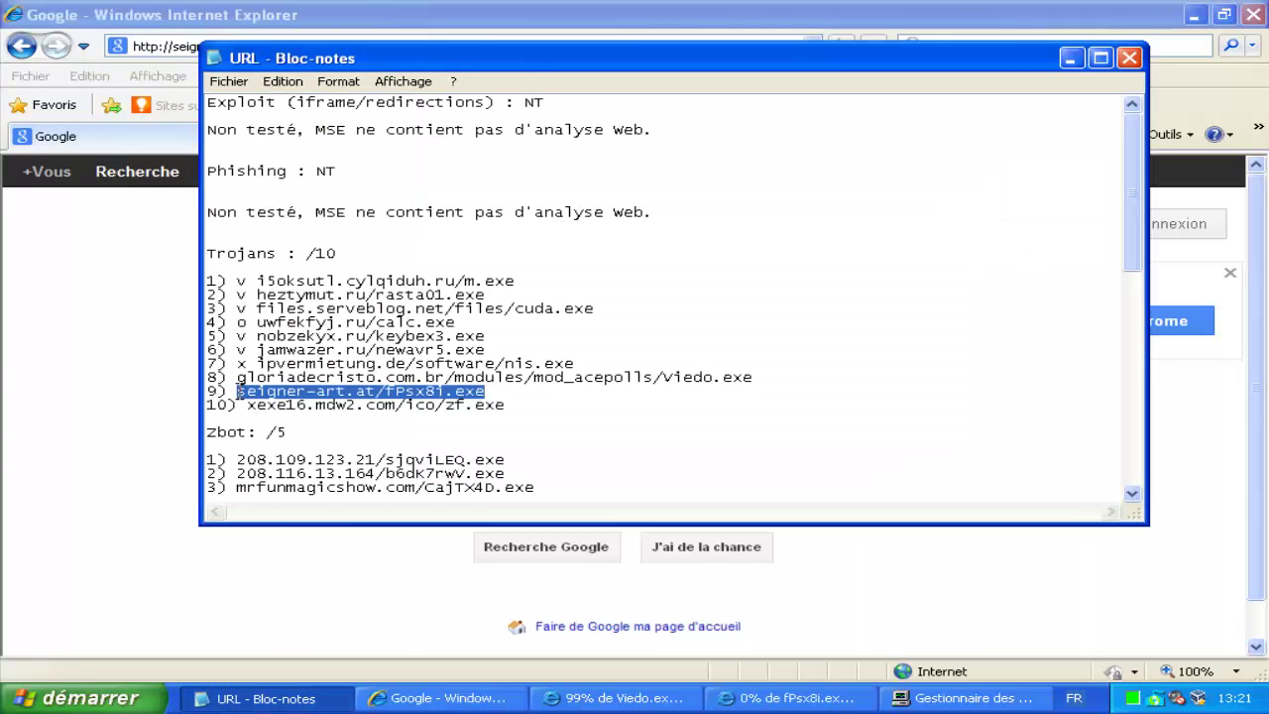
{"action": "left_click", "coordinate": [238, 392]}
{"action": "type", "text": "v"}
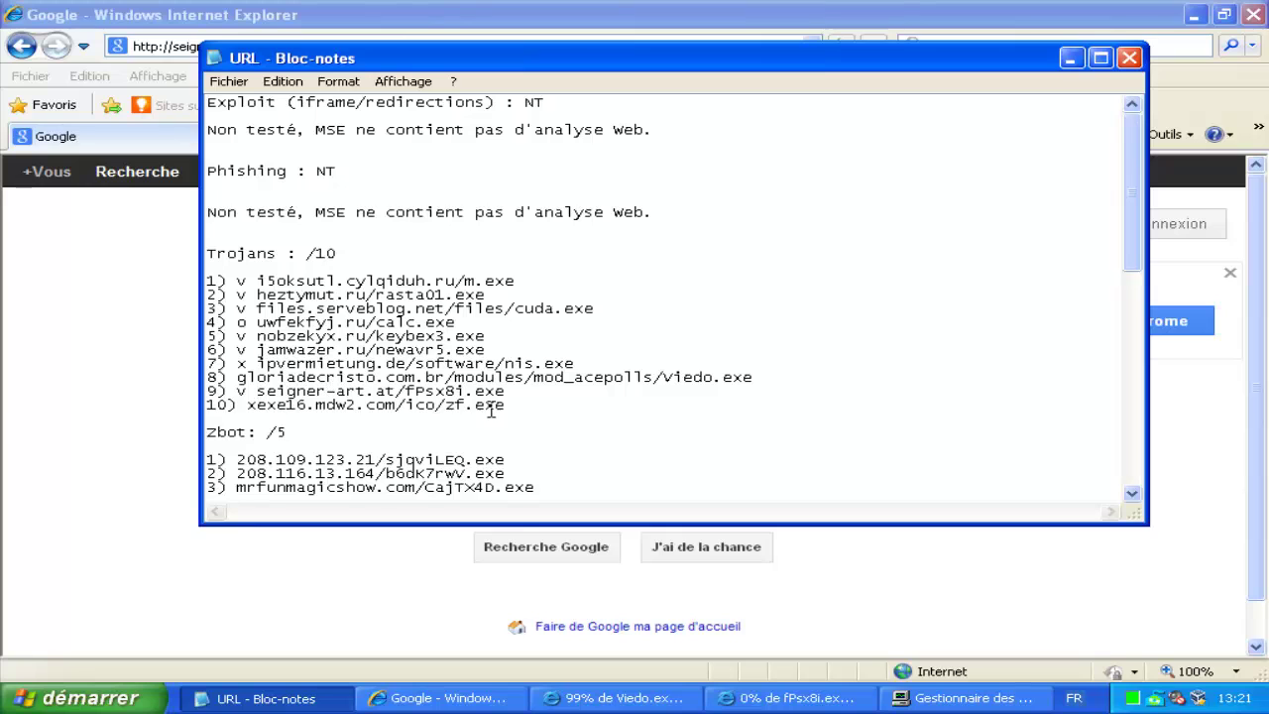
{"action": "left_click_drag", "start_coordinate": [442, 409], "coordinate": [253, 408]}
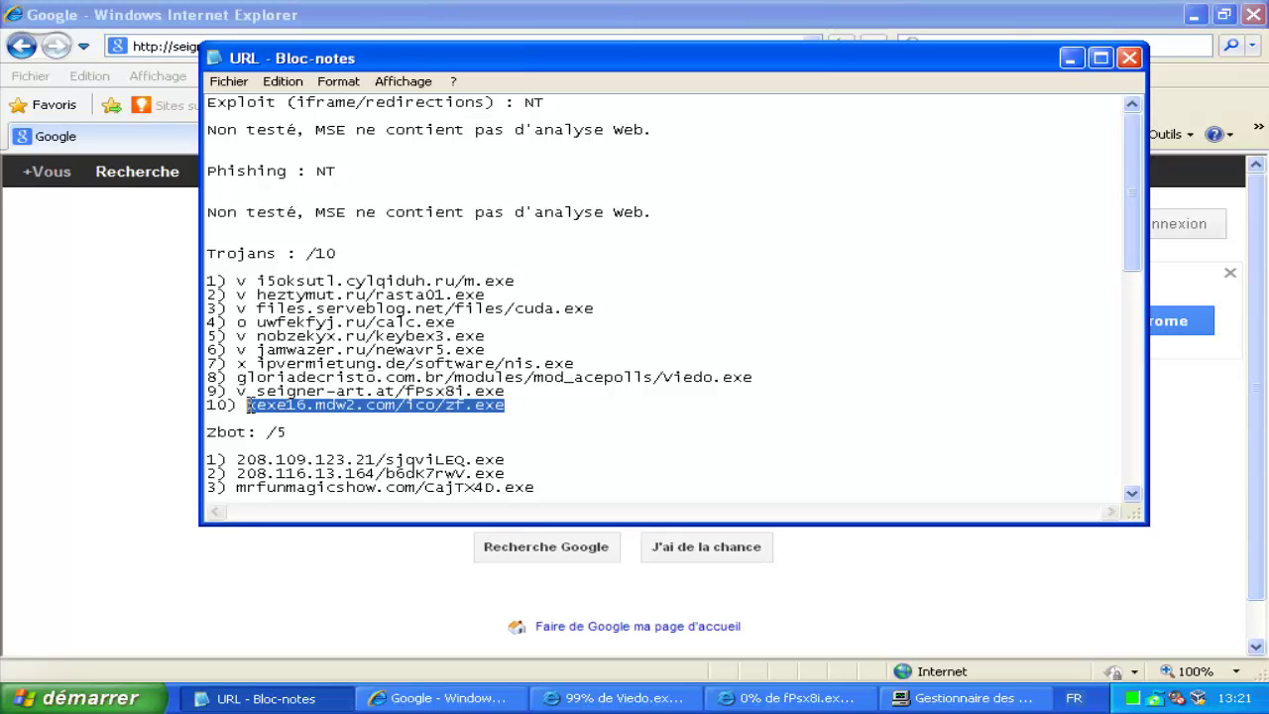
Step: Load xexe16.mdw2.com/ico/zf.exe in Internet Explorer and choose to run the file from its download prompt
{"action": "left_click", "coordinate": [133, 417]}
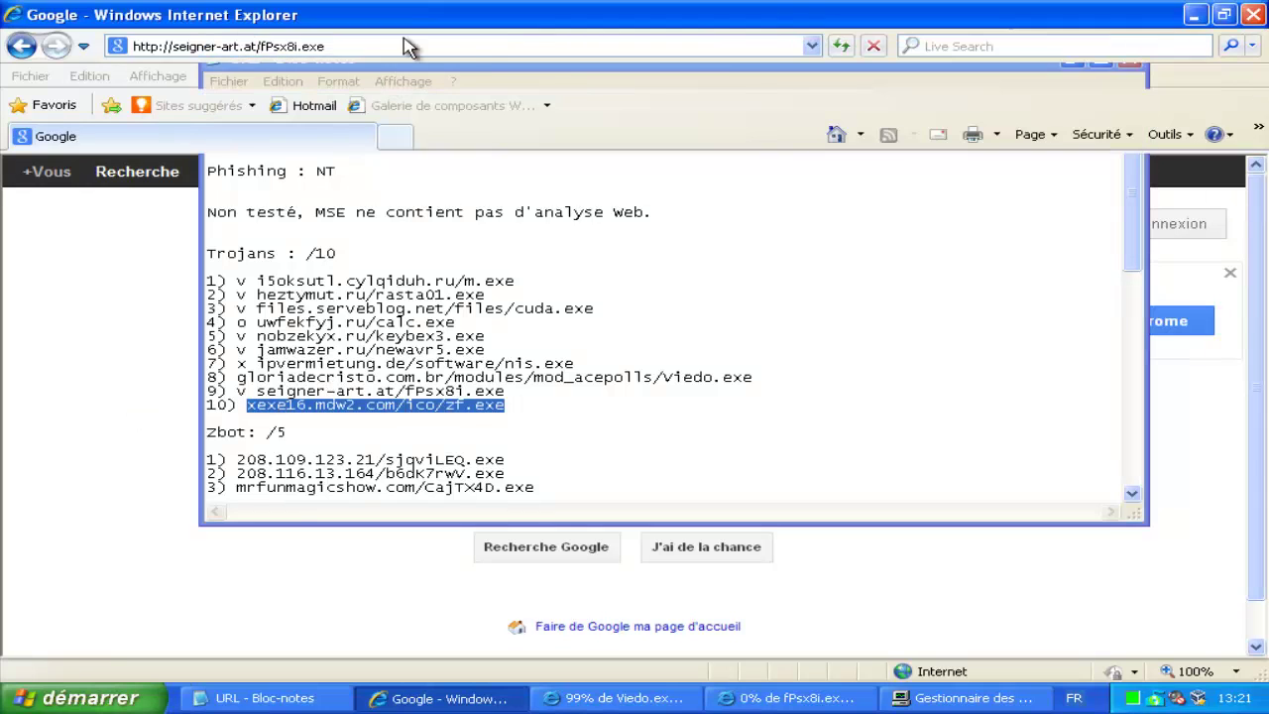
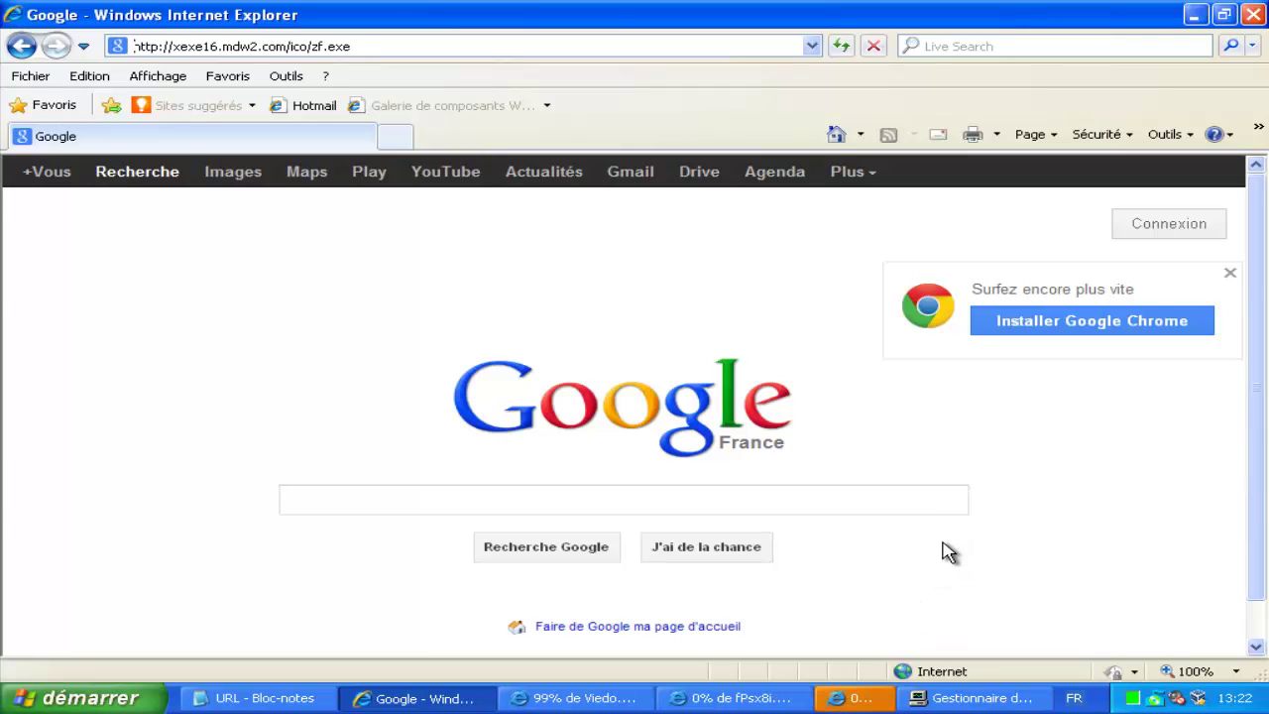
{"action": "left_click", "coordinate": [858, 698]}
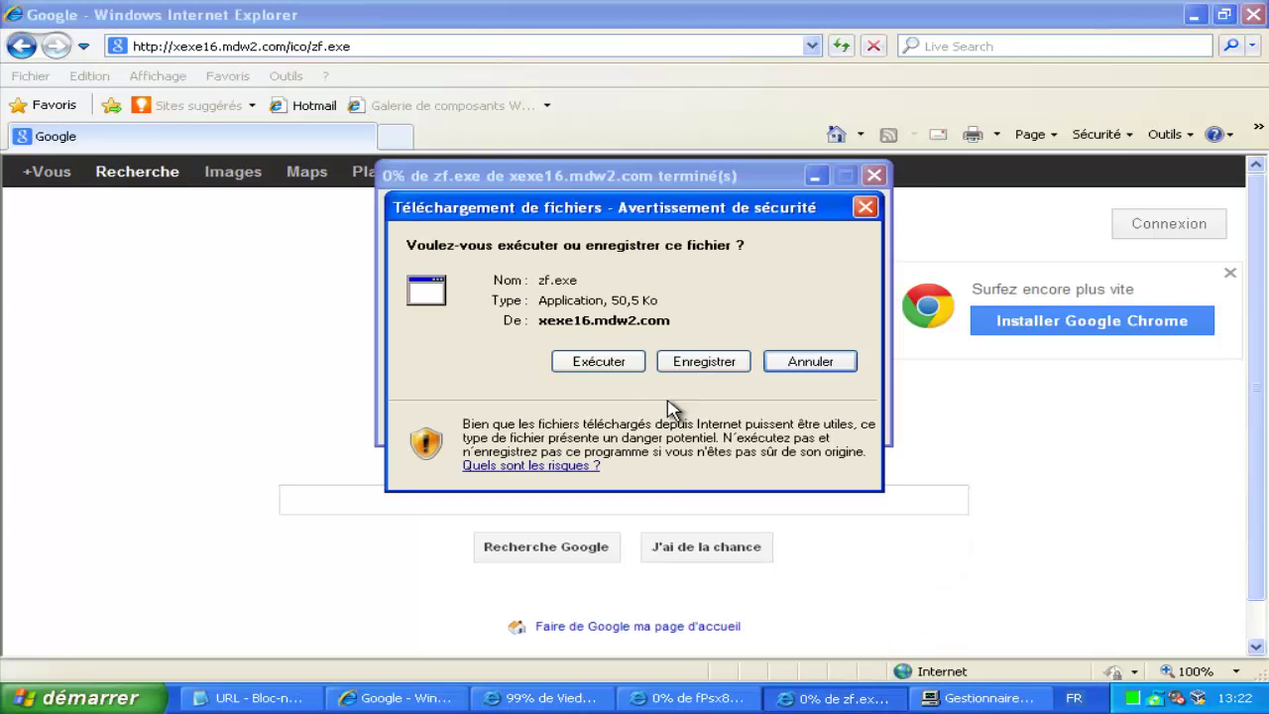
{"action": "left_click", "coordinate": [598, 362]}
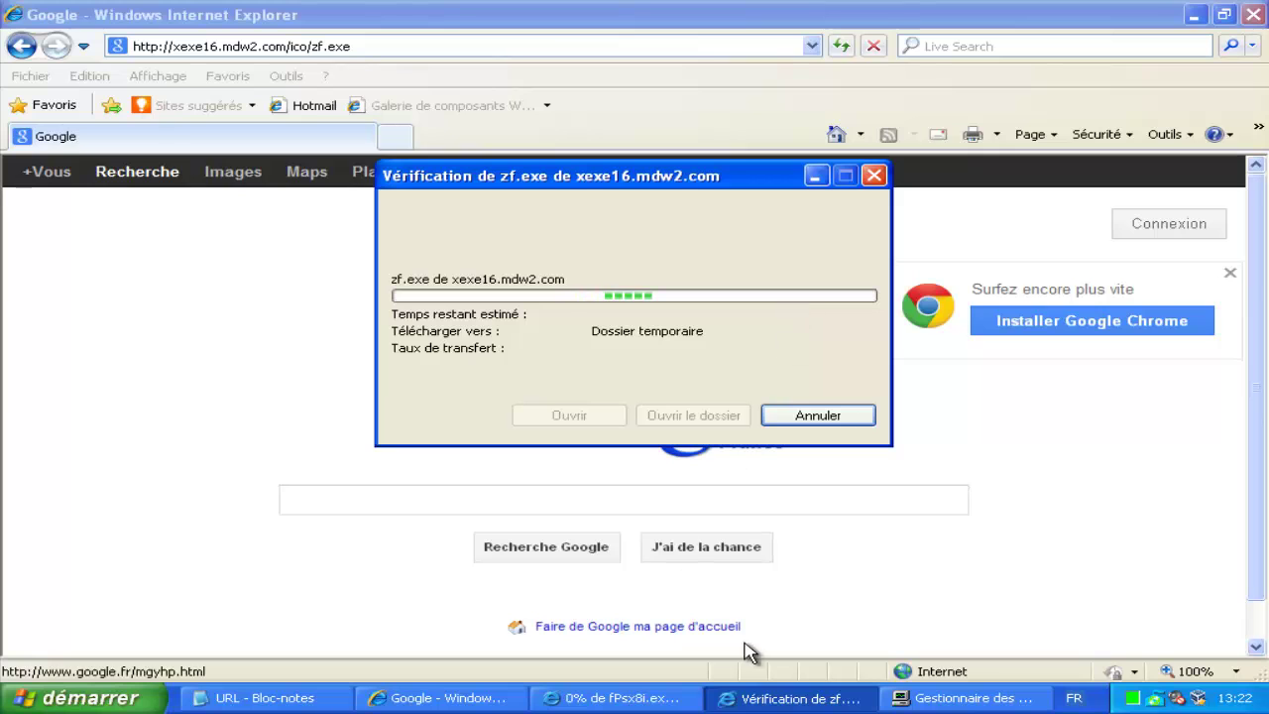
Step: Check the running processes in Task Manager during the zf.exe test, and minimize it after each look
{"action": "left_click", "coordinate": [957, 698]}
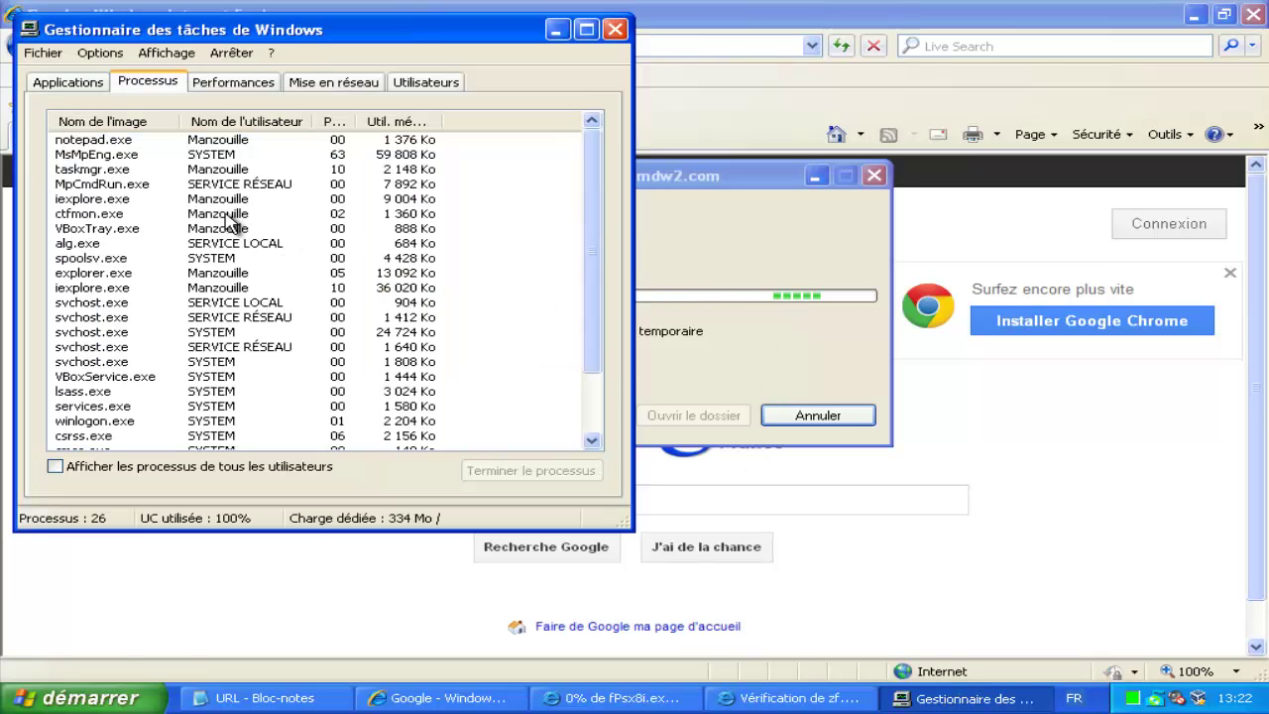
{"action": "left_click_drag", "start_coordinate": [596, 199], "coordinate": [576, 107]}
{"action": "left_click", "coordinate": [556, 30]}
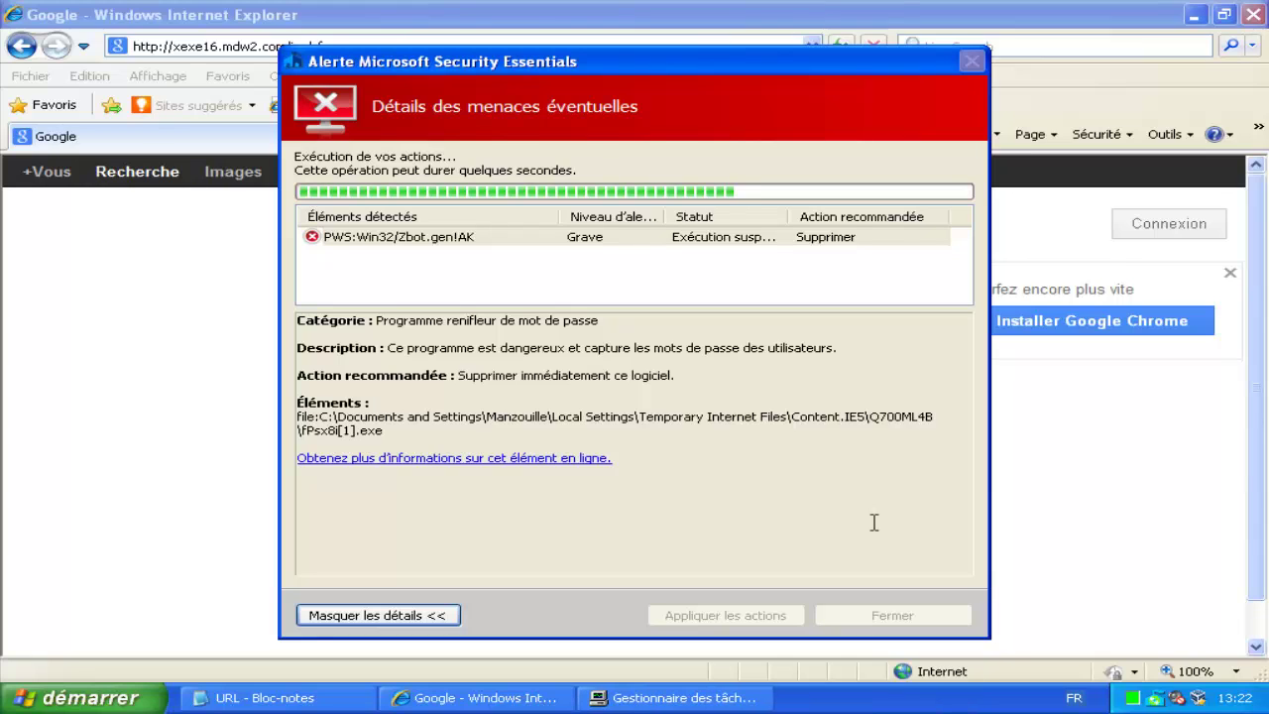
{"action": "left_click", "coordinate": [654, 700]}
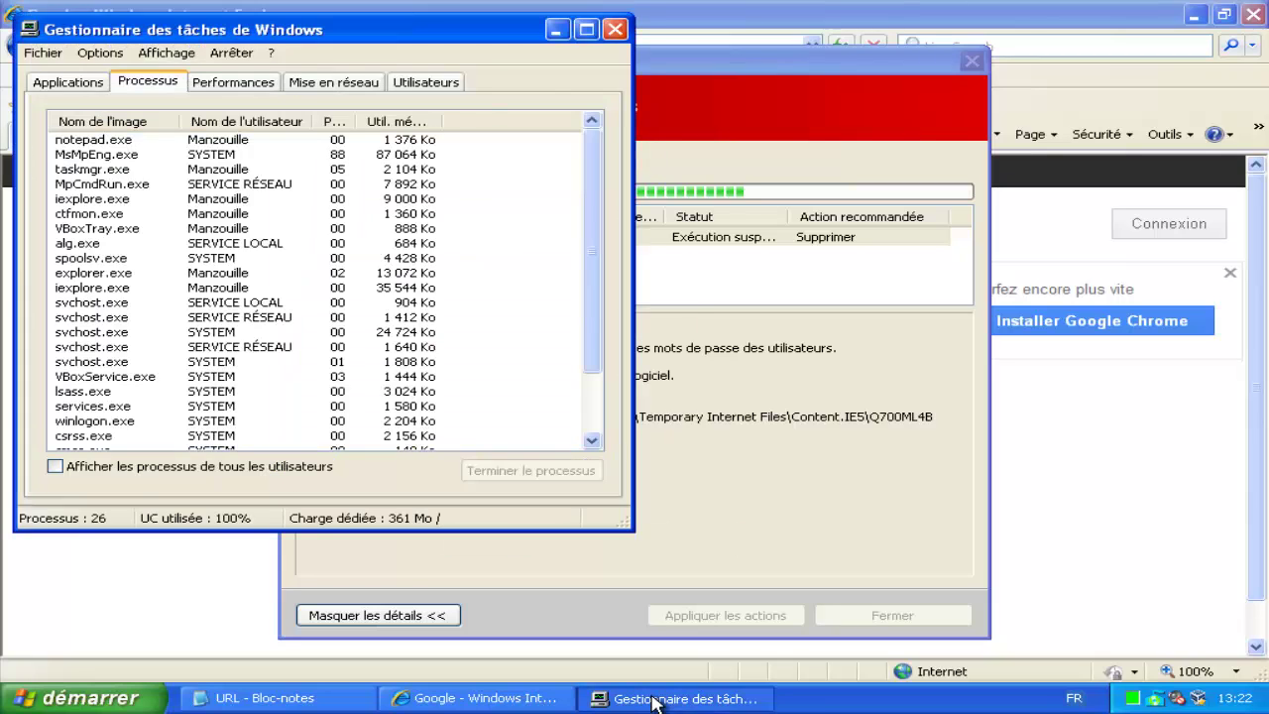
{"action": "left_click", "coordinate": [654, 700]}
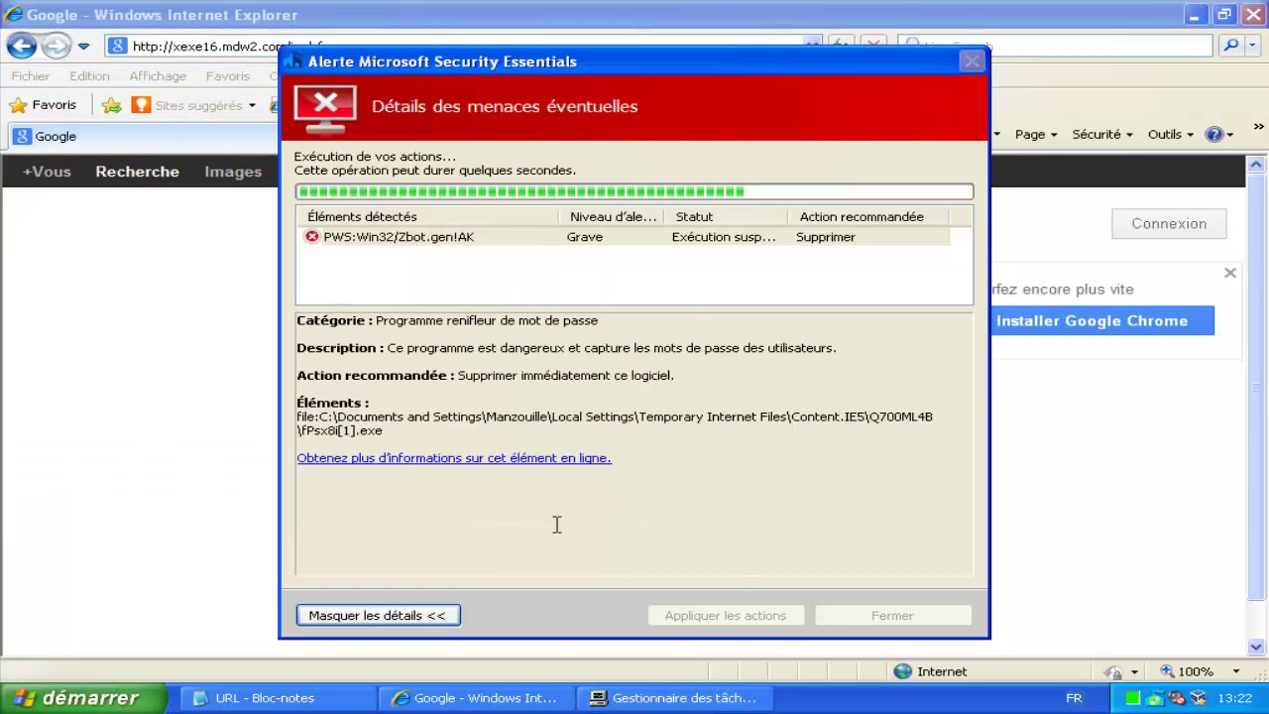
Step: Check the Notepad URL list and the progress of the PWS:Win32/Zbot.gen!AK removal in the threat alert
{"action": "left_click", "coordinate": [323, 698]}
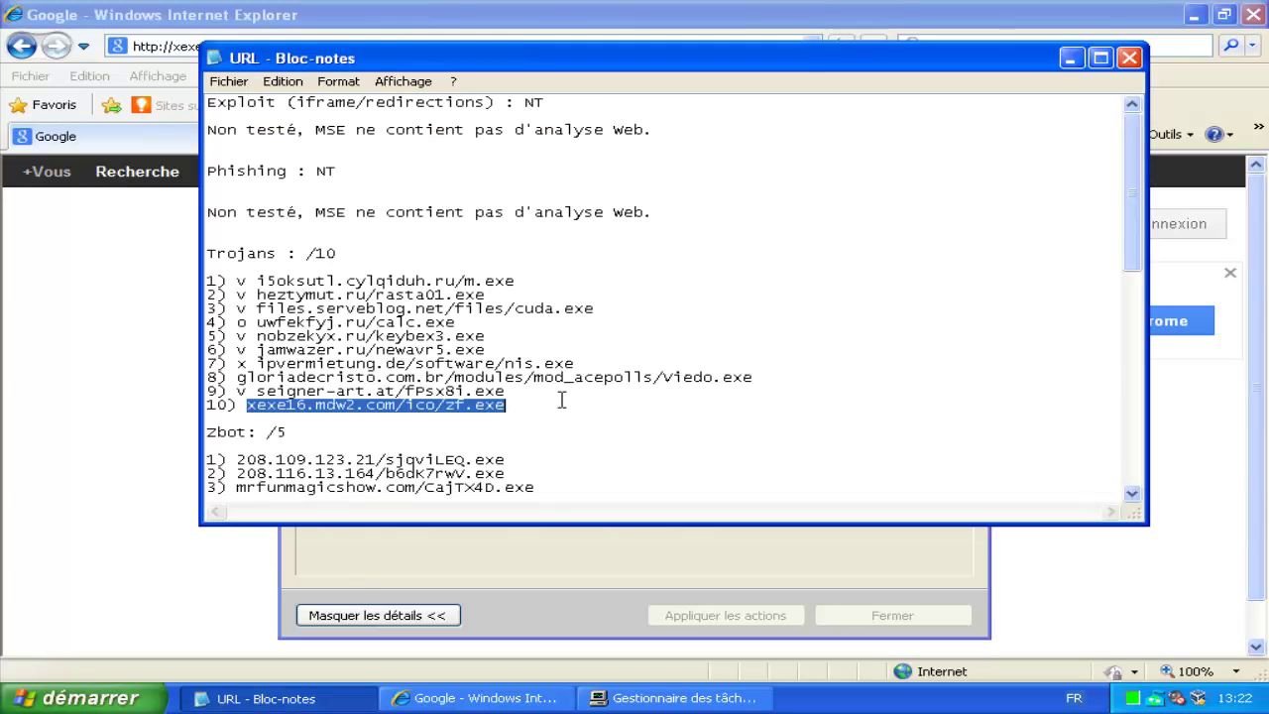
{"action": "left_click", "coordinate": [873, 548]}
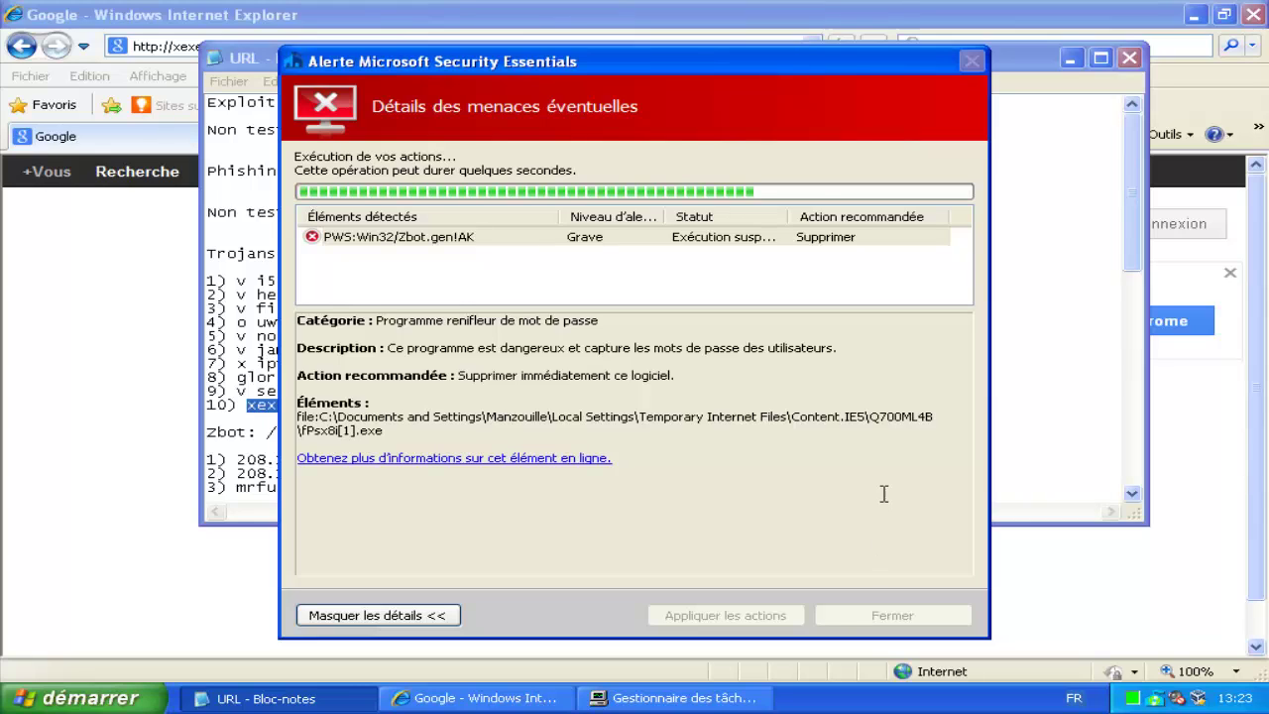
{"action": "left_click", "coordinate": [829, 245]}
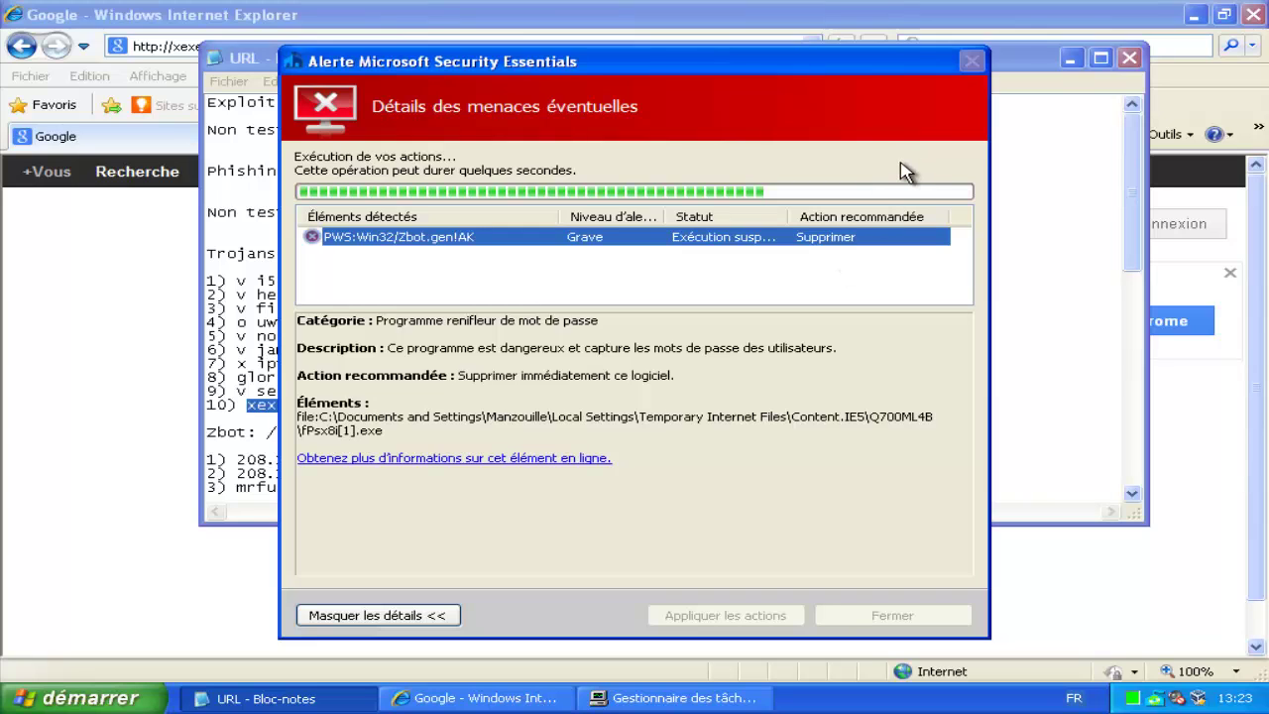
Step: Copy the Zbot entry 1 address 208.109.123.21/sjqviLEQ.exe from the Notepad list and load it in Internet Explorer
{"action": "left_click", "coordinate": [1029, 62]}
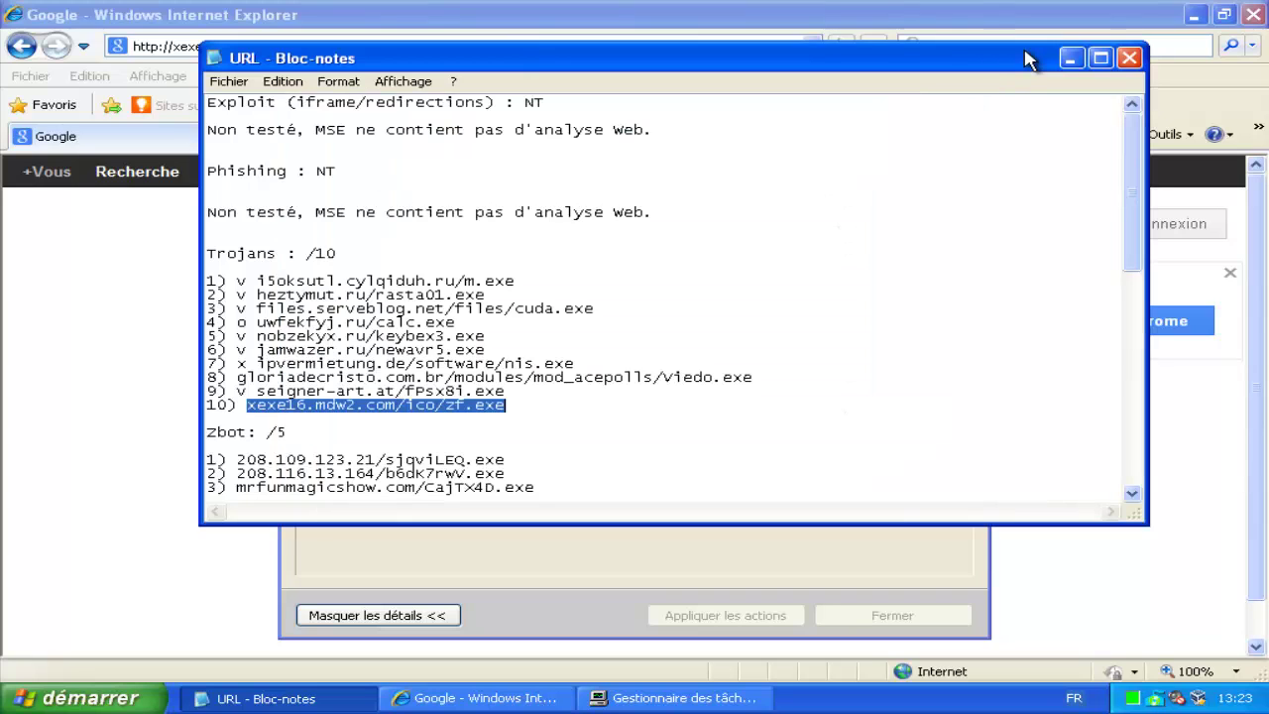
{"action": "left_click_drag", "start_coordinate": [510, 461], "coordinate": [243, 371]}
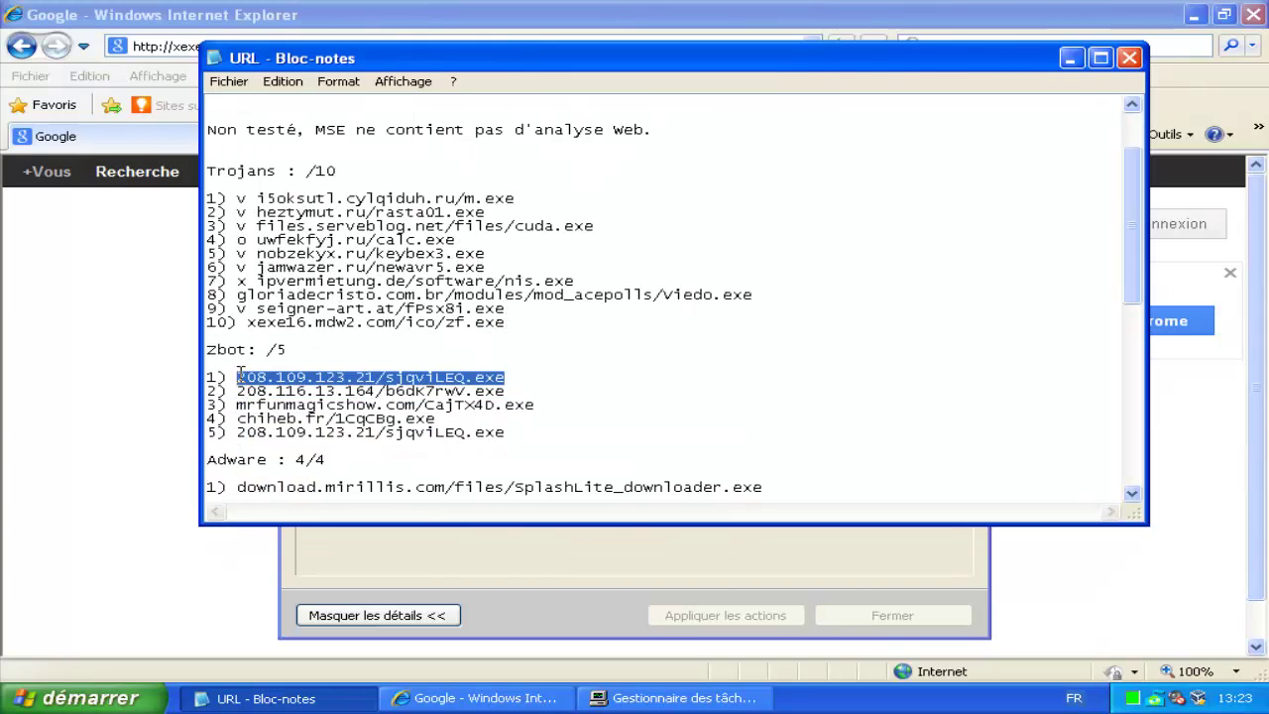
{"action": "left_click", "coordinate": [68, 467]}
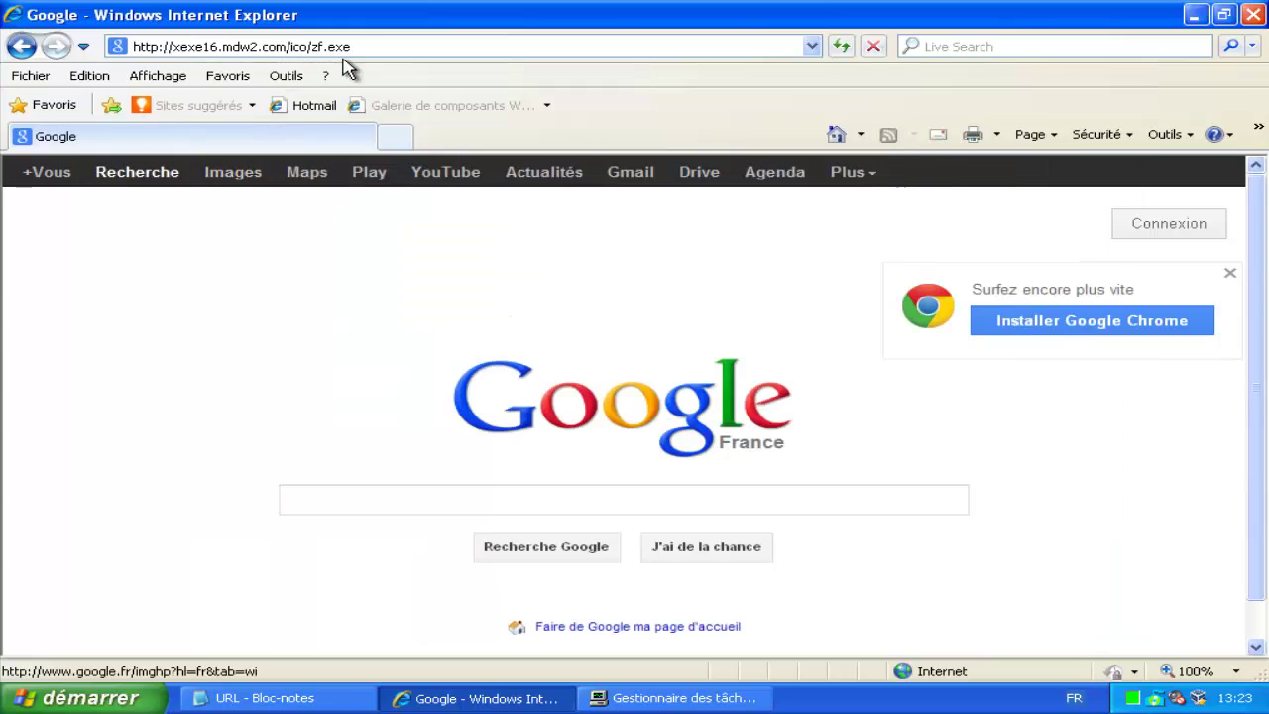
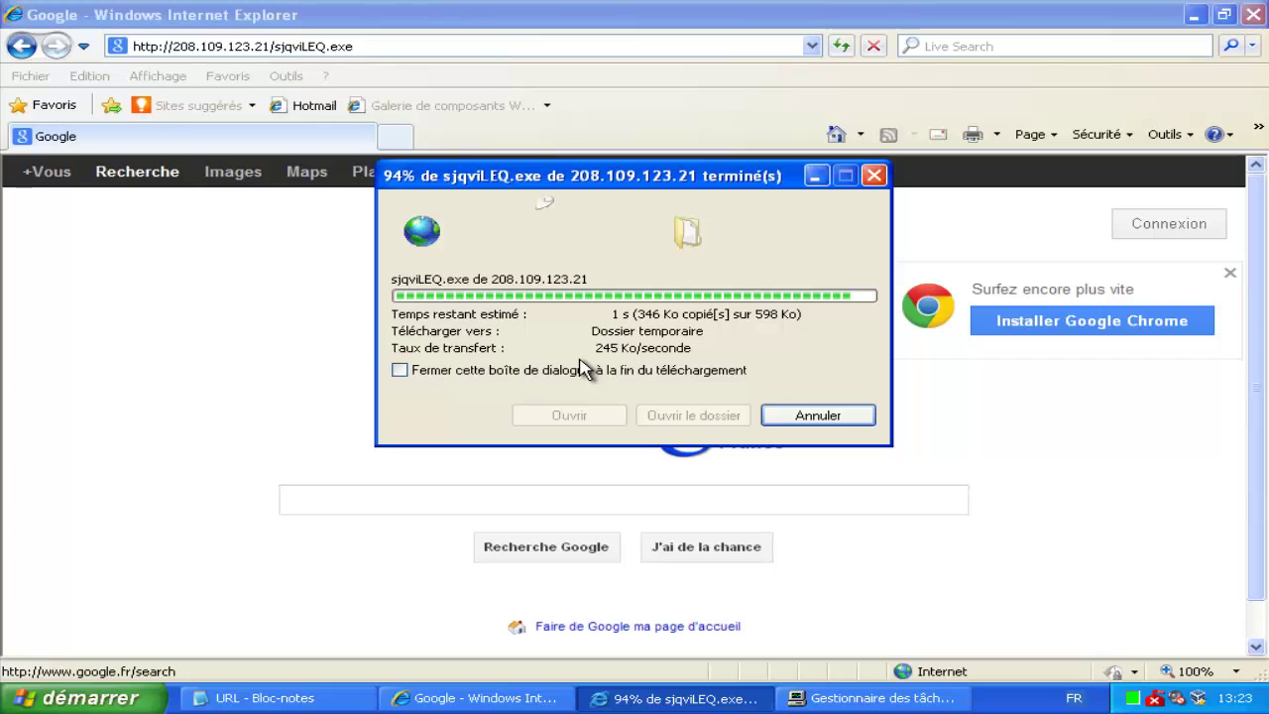
Step: Close the finished Zbot.gen!AK alert and show the details of the detected TrojanDownloader:Win32/Banload and Worm:Win32/Chiviper.C threats
{"action": "double_click", "coordinate": [1155, 700]}
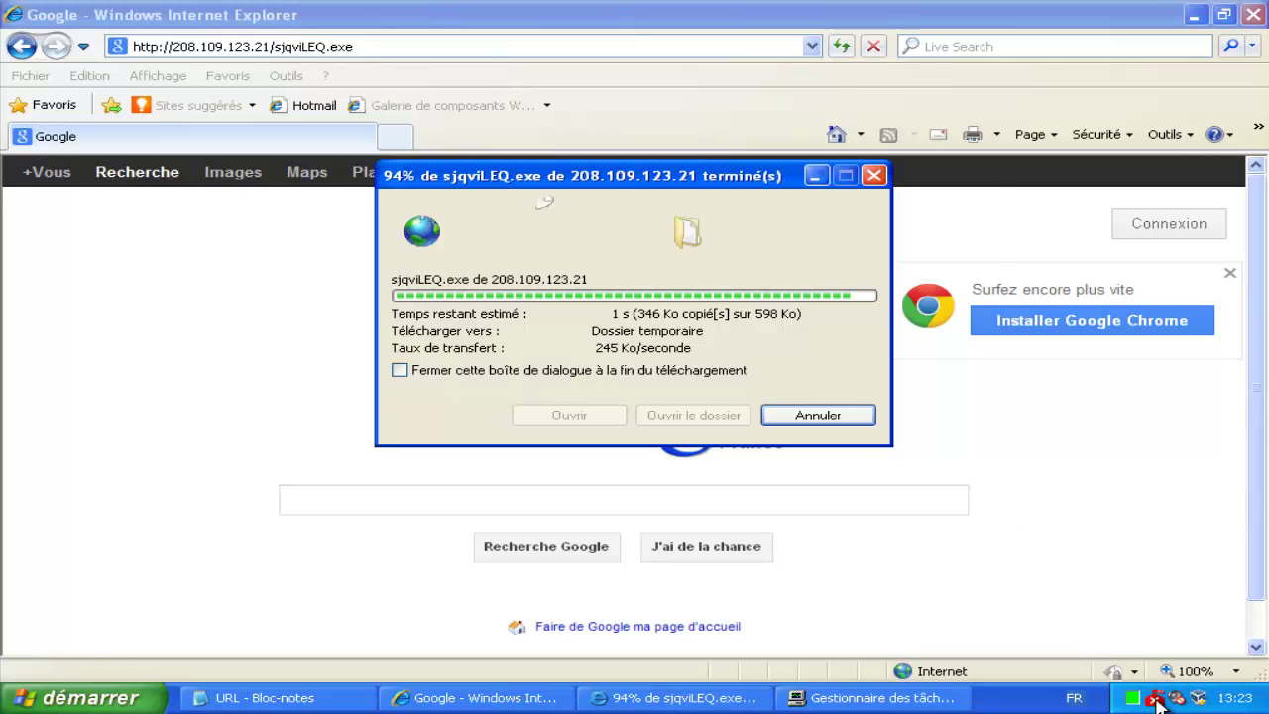
{"action": "left_click", "coordinate": [935, 619]}
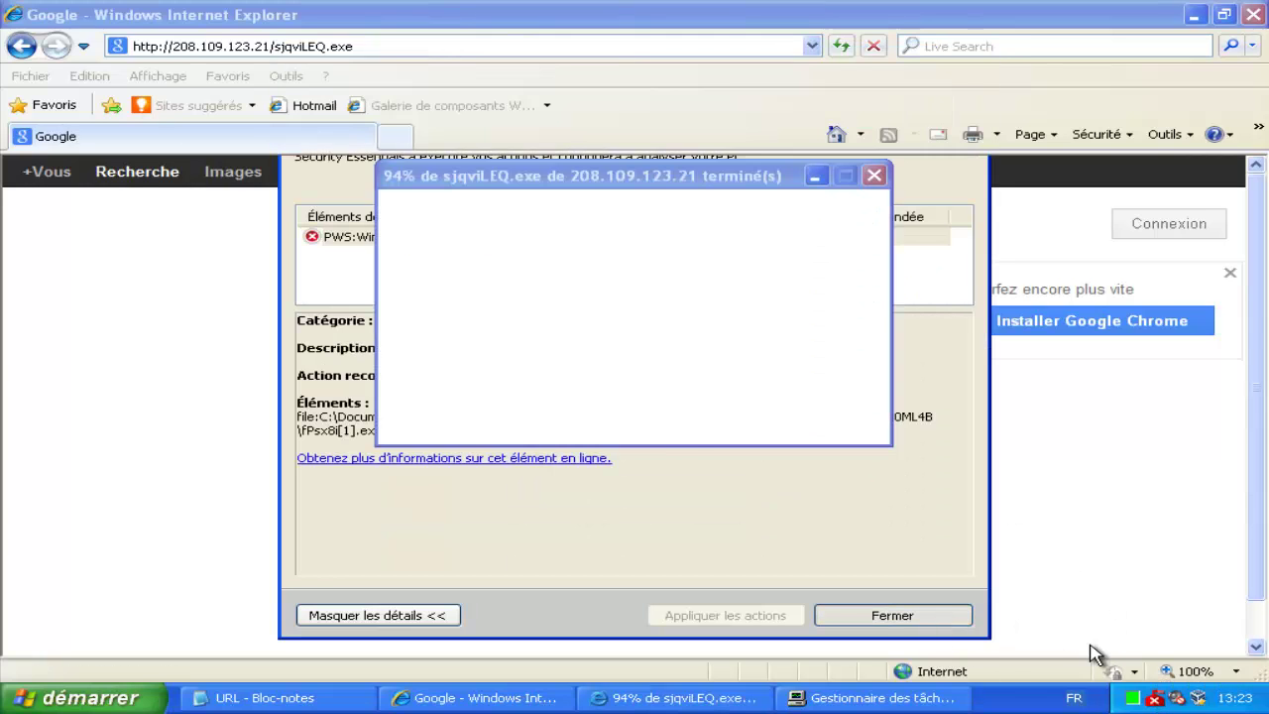
{"action": "double_click", "coordinate": [1156, 698]}
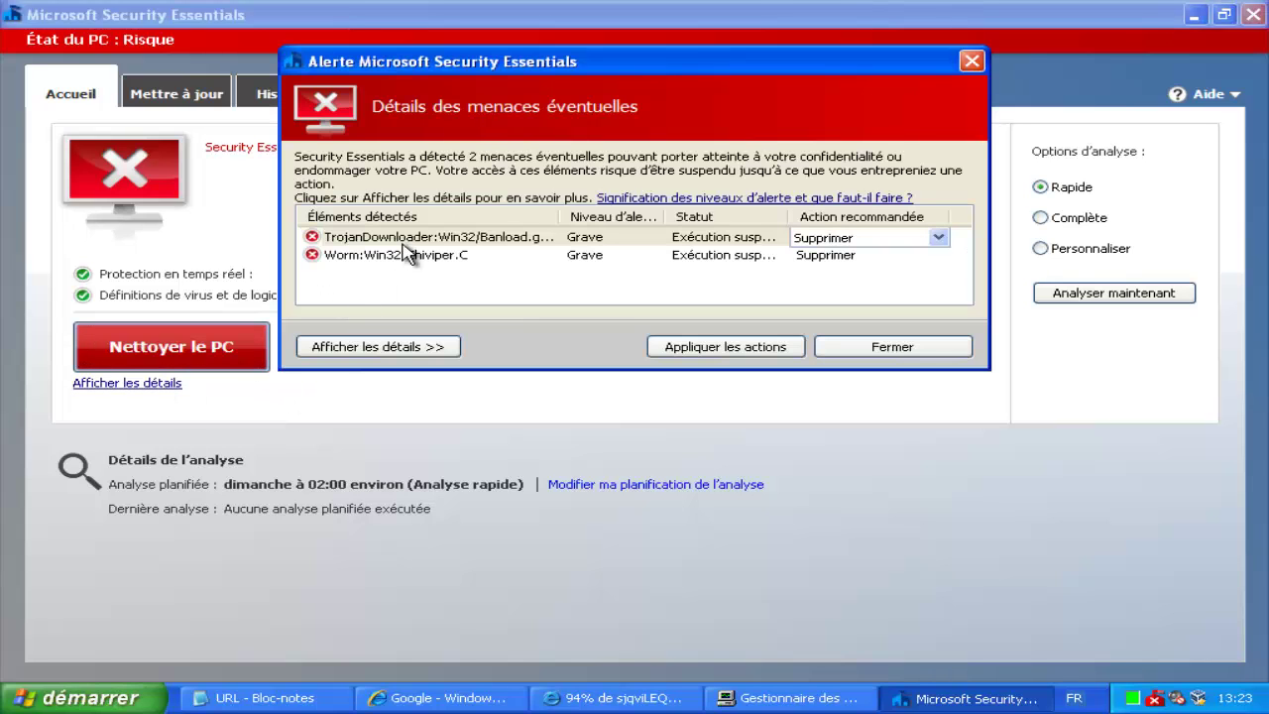
{"action": "left_click", "coordinate": [429, 241]}
{"action": "left_click", "coordinate": [416, 342]}
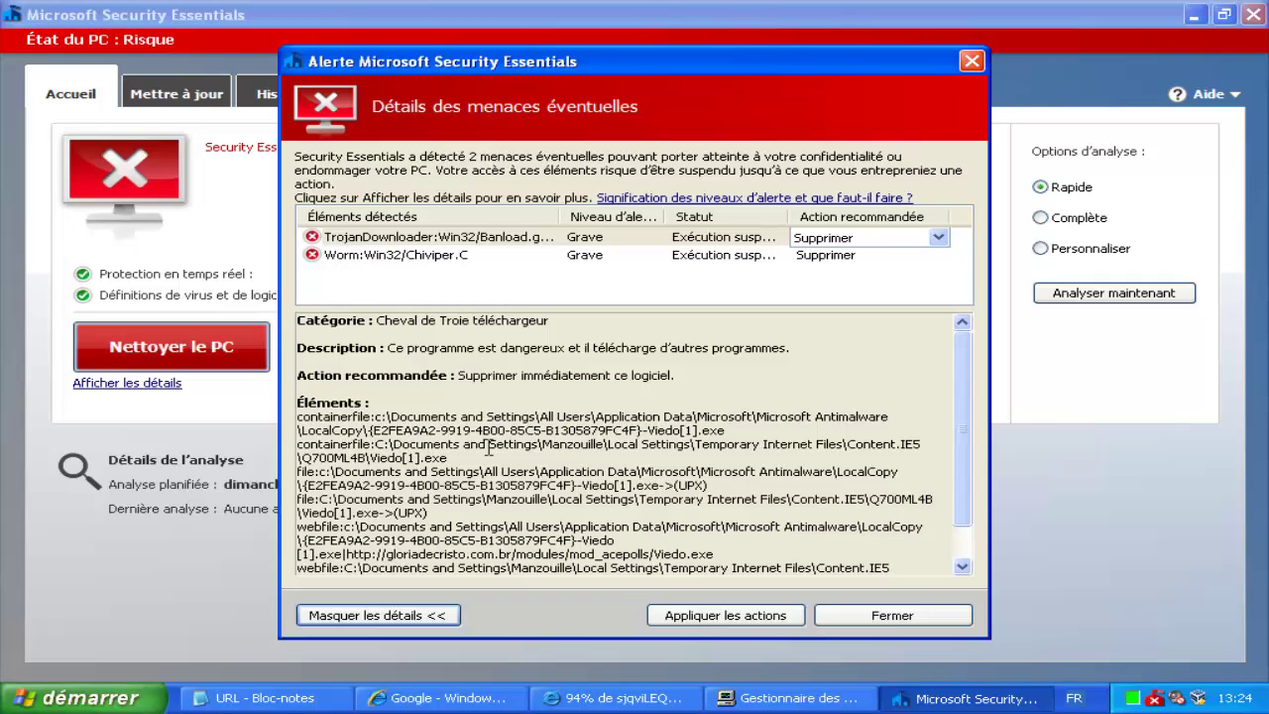
{"action": "left_click", "coordinate": [443, 257]}
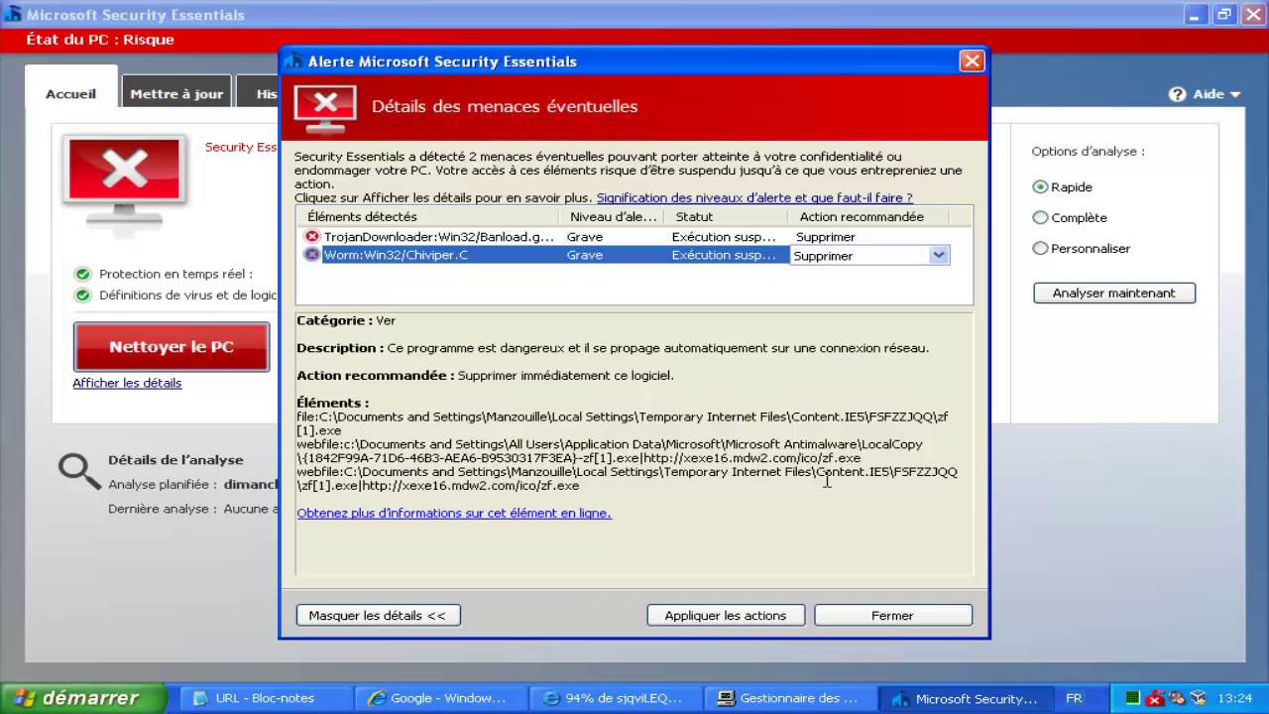
Step: In the Notepad URL list, insert "v" before the addresses of Trojan entries 8 and 10
{"action": "left_click", "coordinate": [295, 700]}
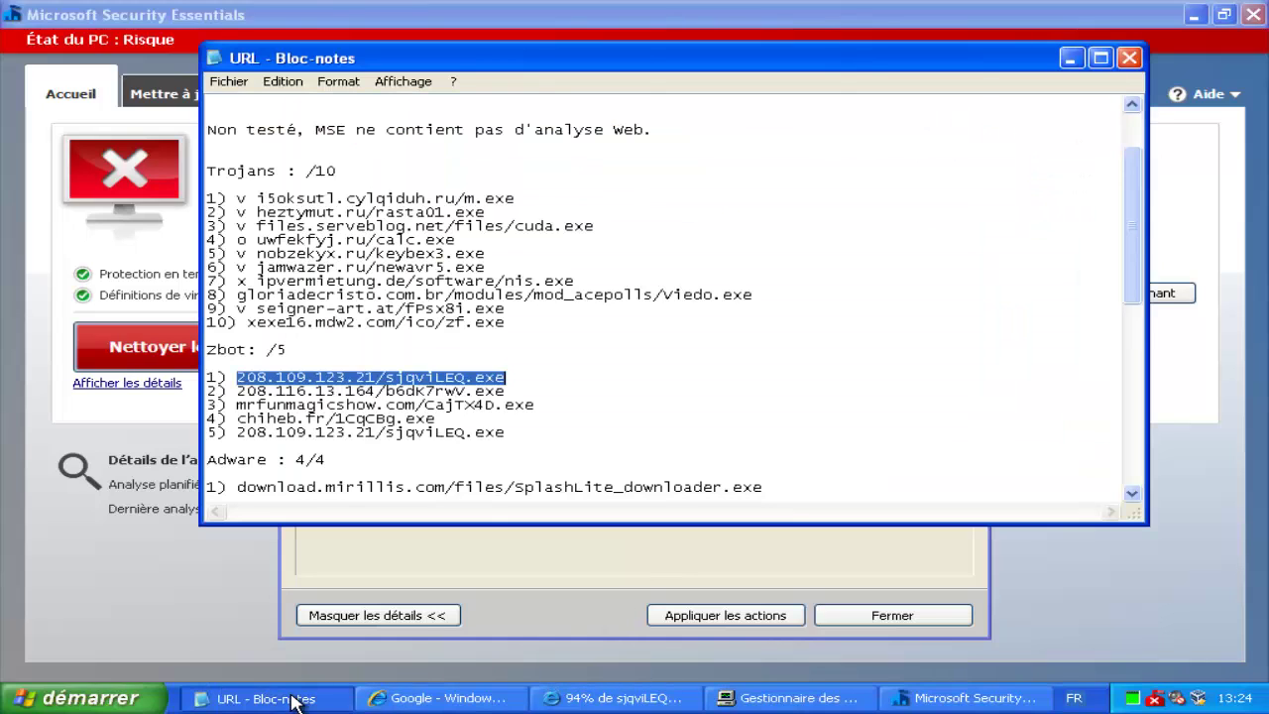
{"action": "left_click", "coordinate": [242, 294]}
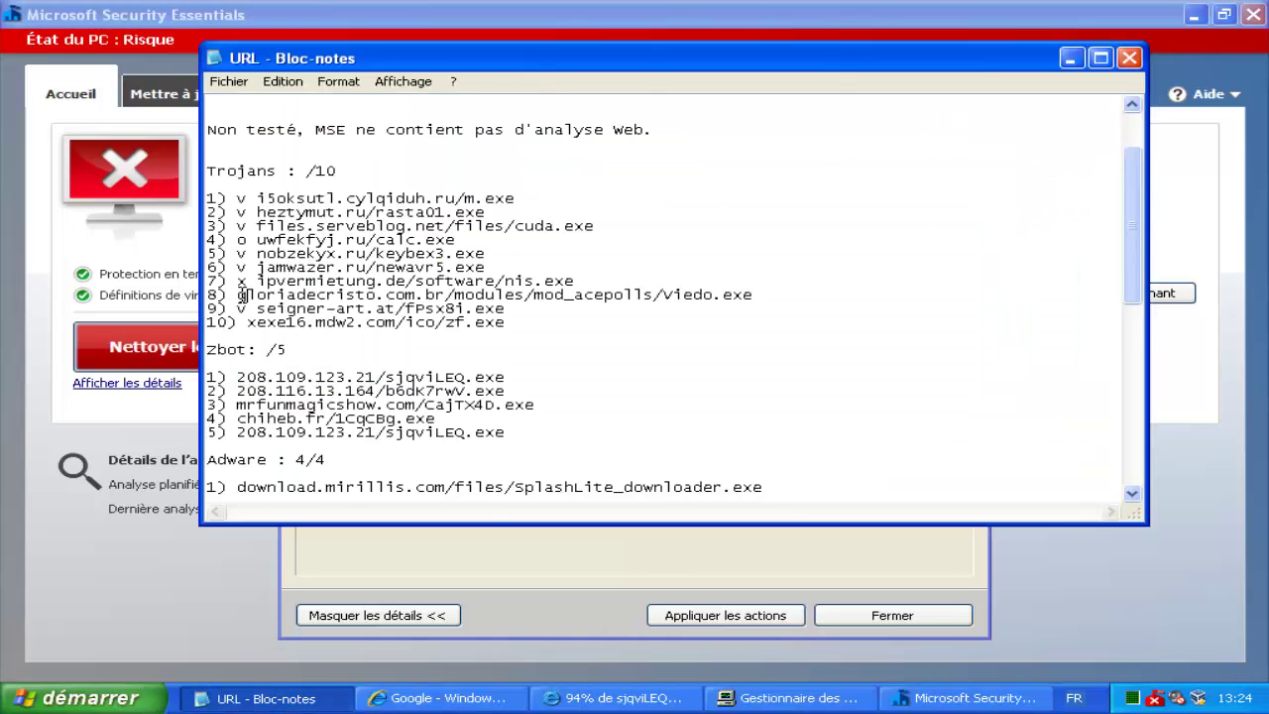
{"action": "type", "text": "v "}
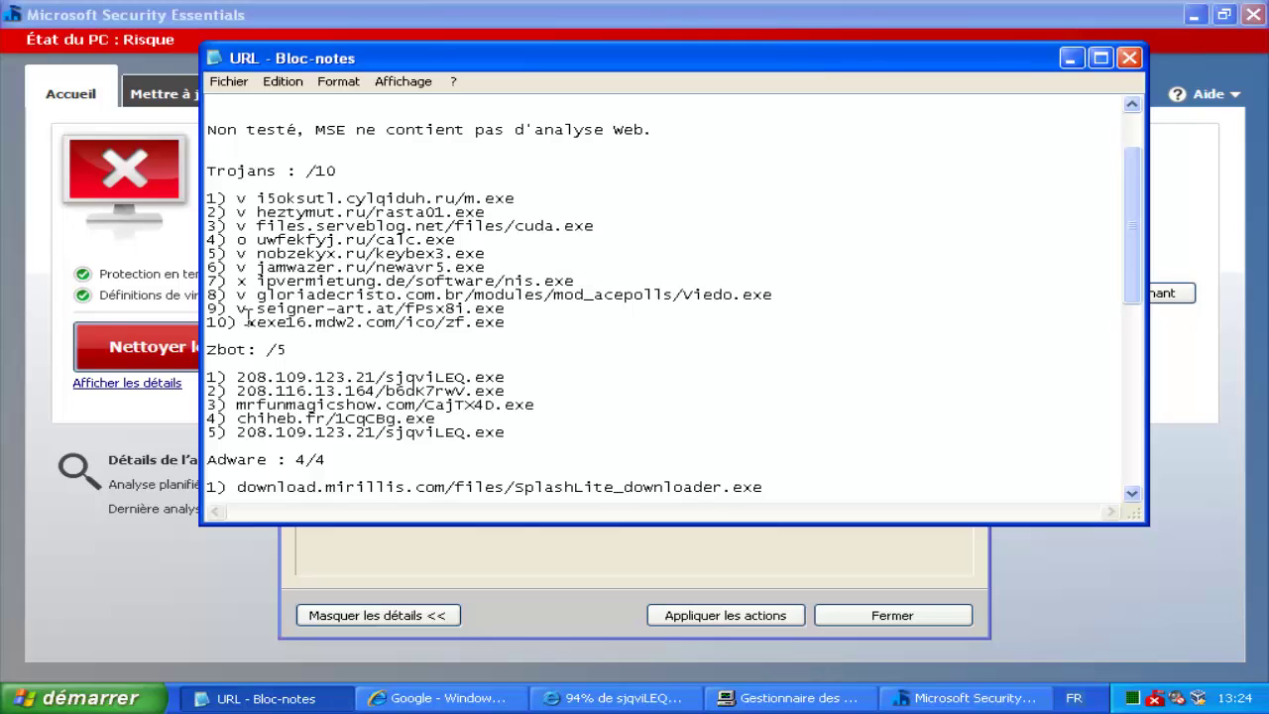
{"action": "type", "text": "v"}
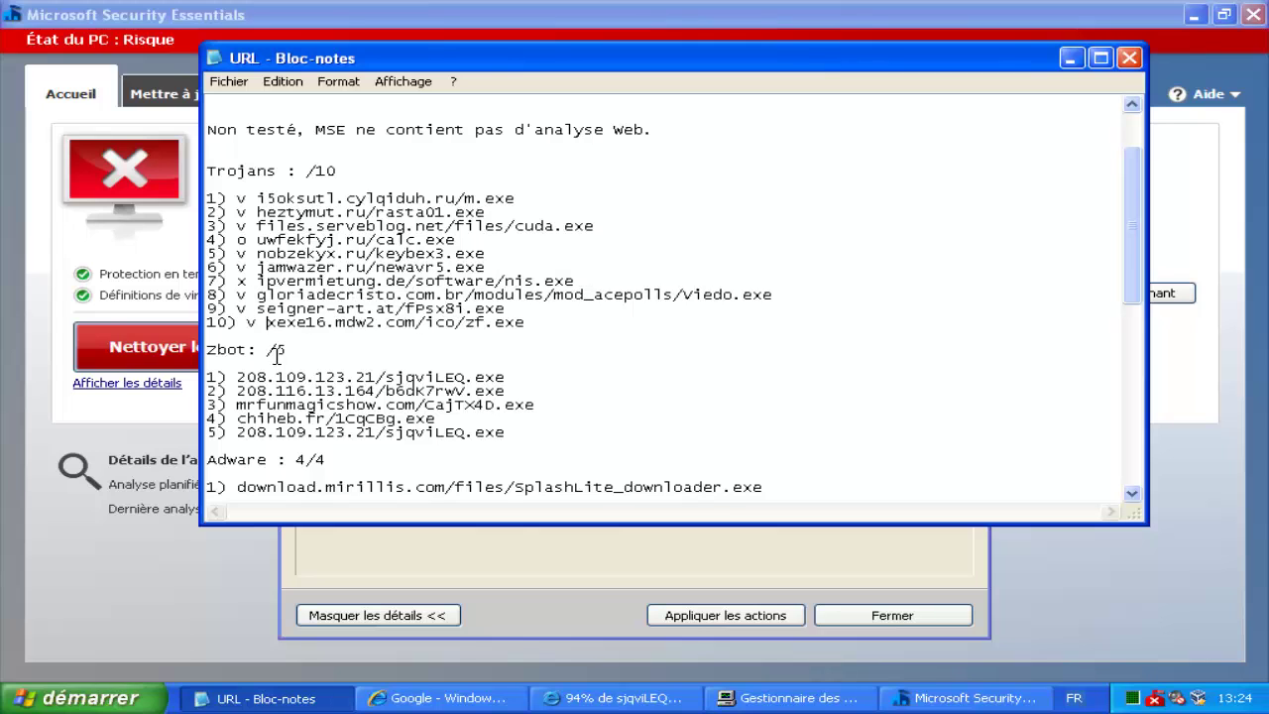
Step: Apply the recommended removal to both threats in the Security Essentials alert and allow the unverified sjqviLEQ.exe to run
{"action": "left_click", "coordinate": [457, 563]}
{"action": "left_click", "coordinate": [708, 616]}
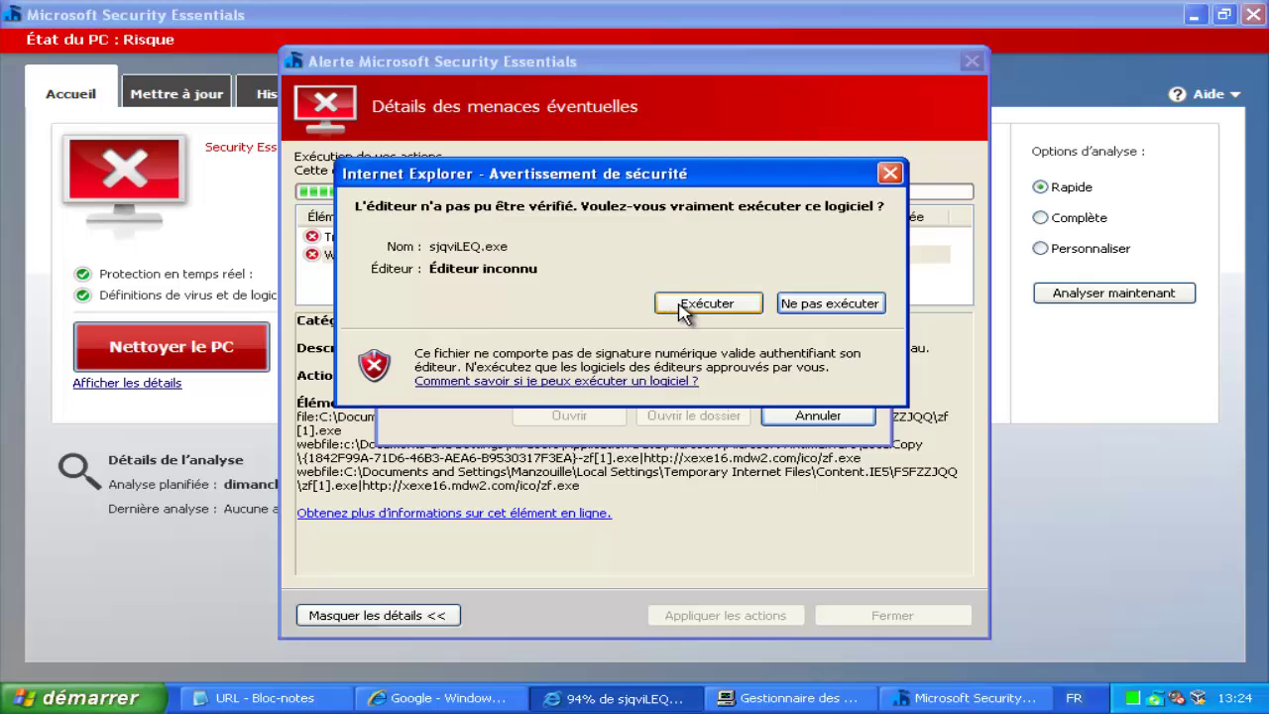
{"action": "left_click", "coordinate": [686, 305]}
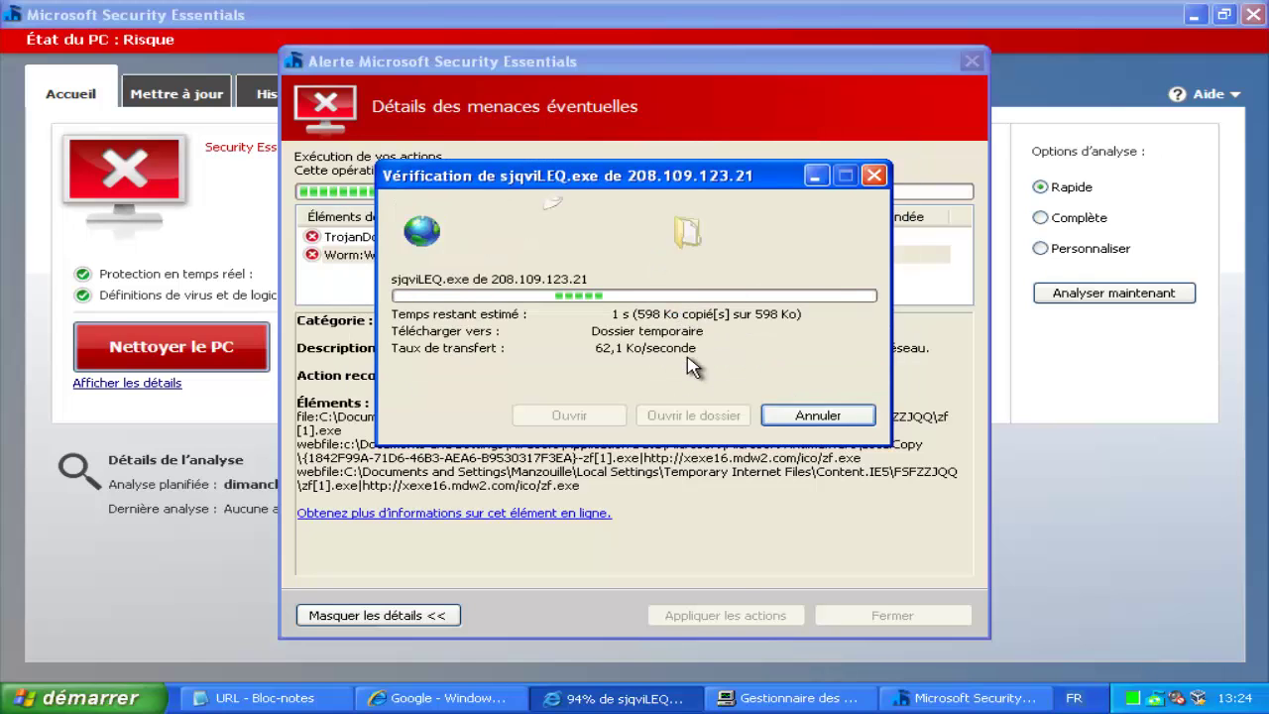
Step: Look for the sjqviLEQ[1].exe process in Task Manager, moving the download window clear of the process list
{"action": "left_click", "coordinate": [771, 698]}
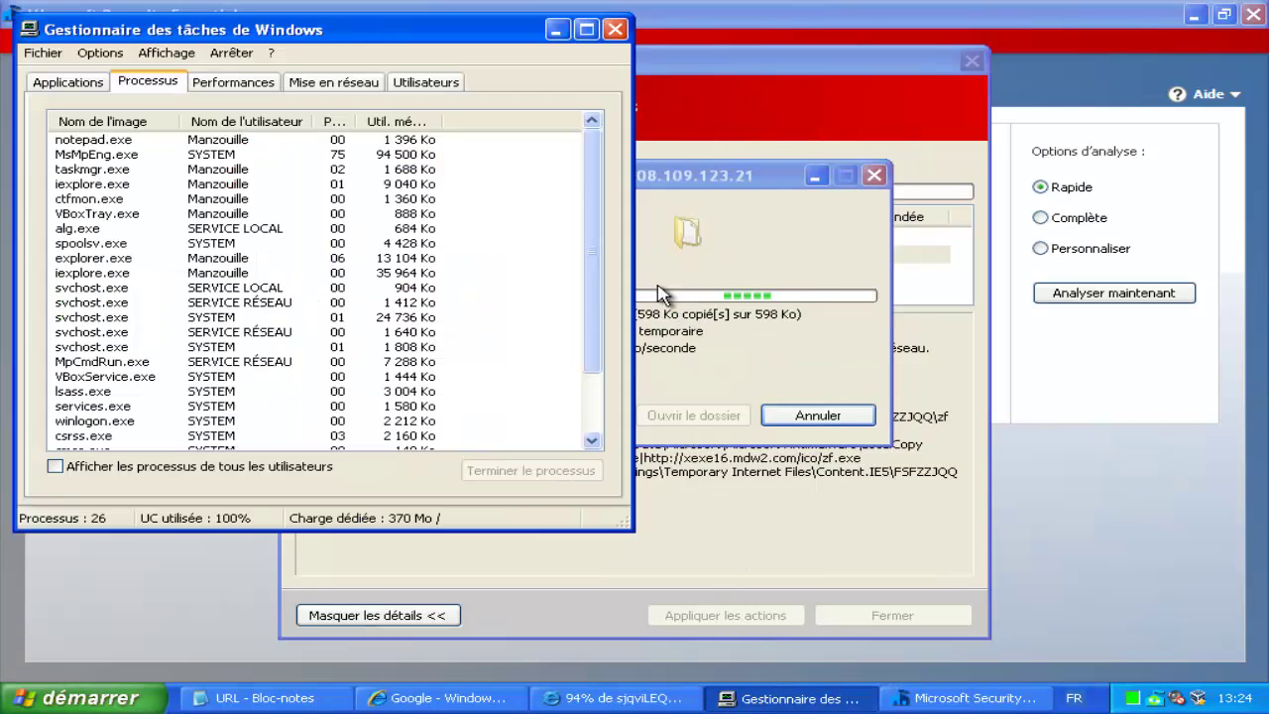
{"action": "left_click_drag", "start_coordinate": [697, 187], "coordinate": [927, 170]}
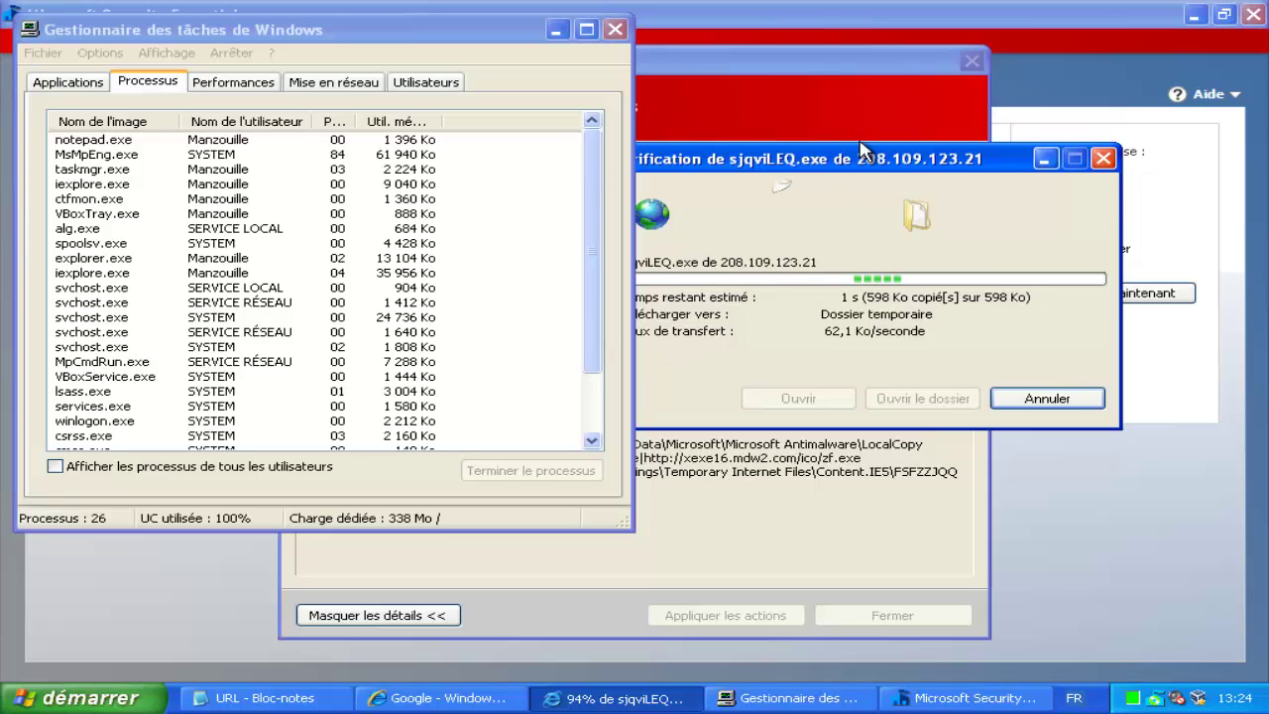
{"action": "left_click_drag", "start_coordinate": [871, 160], "coordinate": [918, 161]}
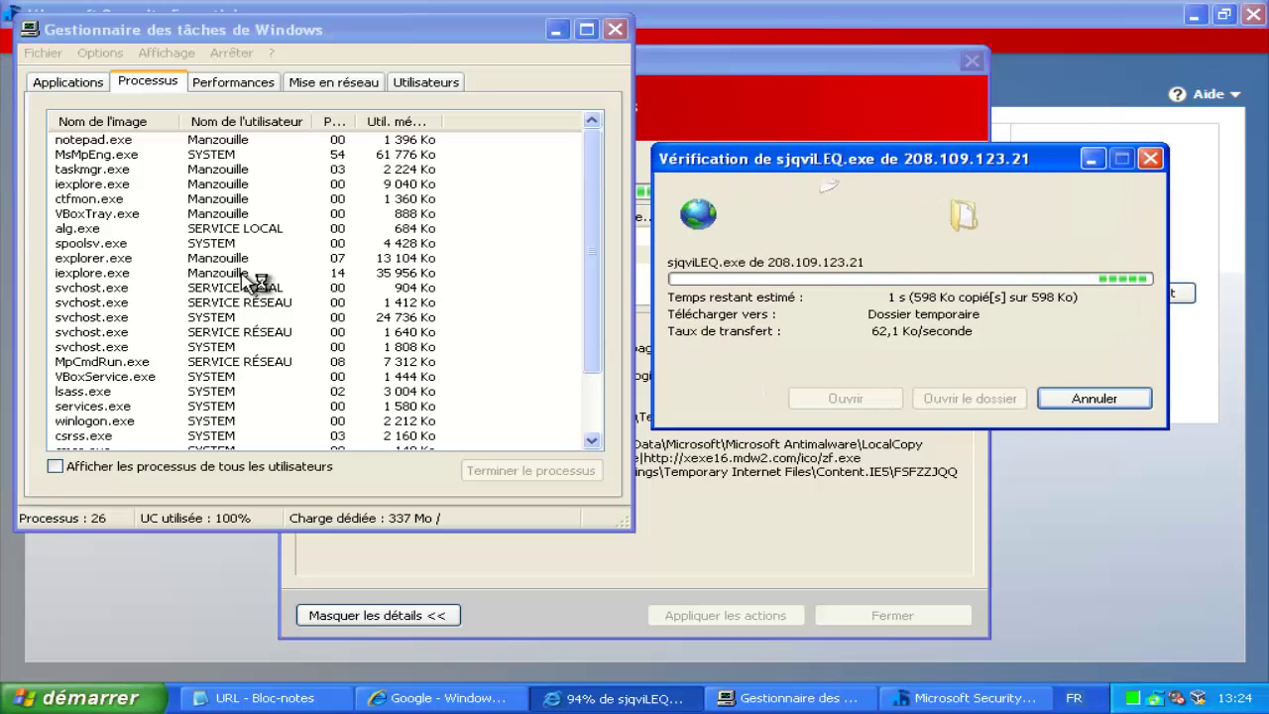
{"action": "left_click", "coordinate": [81, 199]}
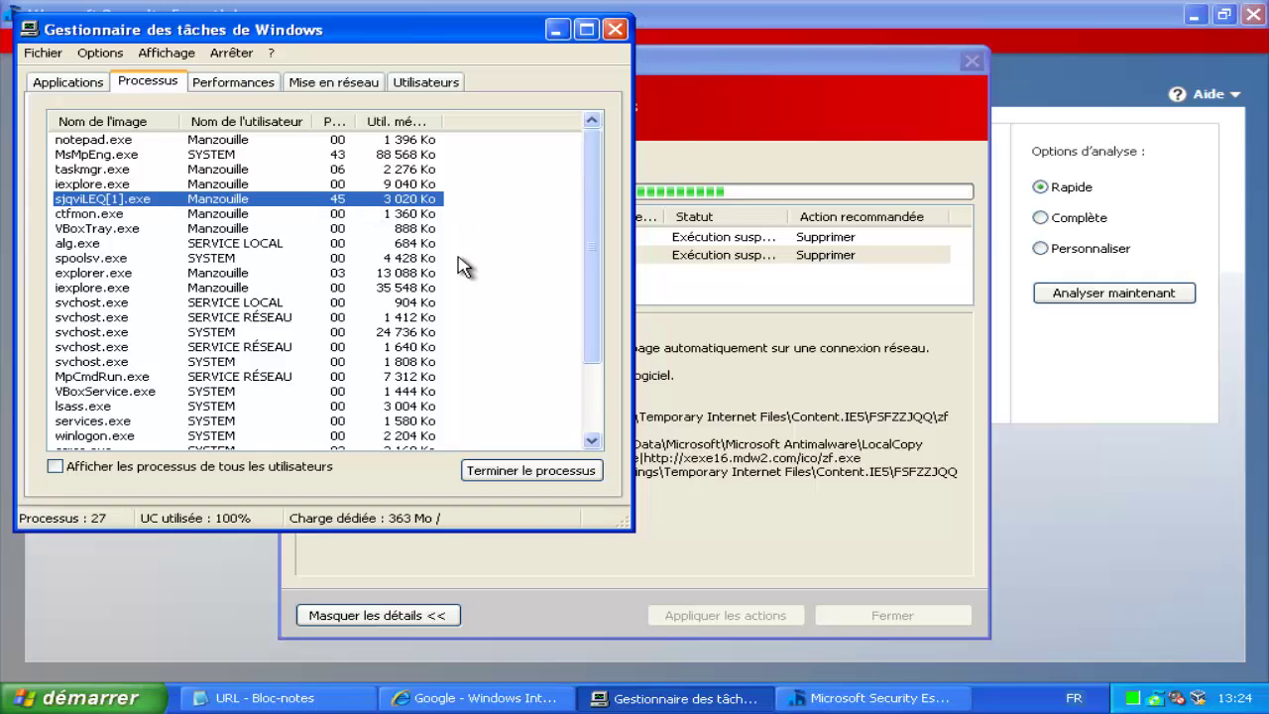
Step: Minimize Task Manager and insert "x" before the Zbot entry 1 address in the Notepad list
{"action": "left_click", "coordinate": [337, 698]}
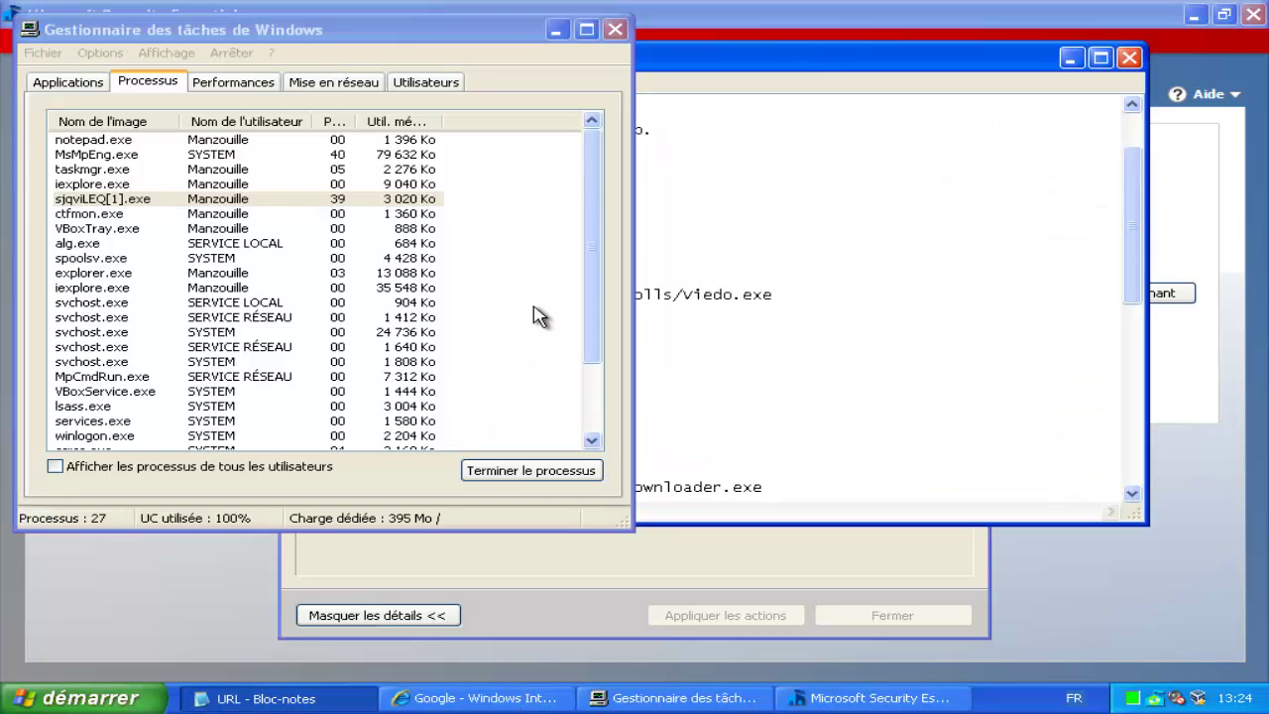
{"action": "left_click", "coordinate": [557, 29]}
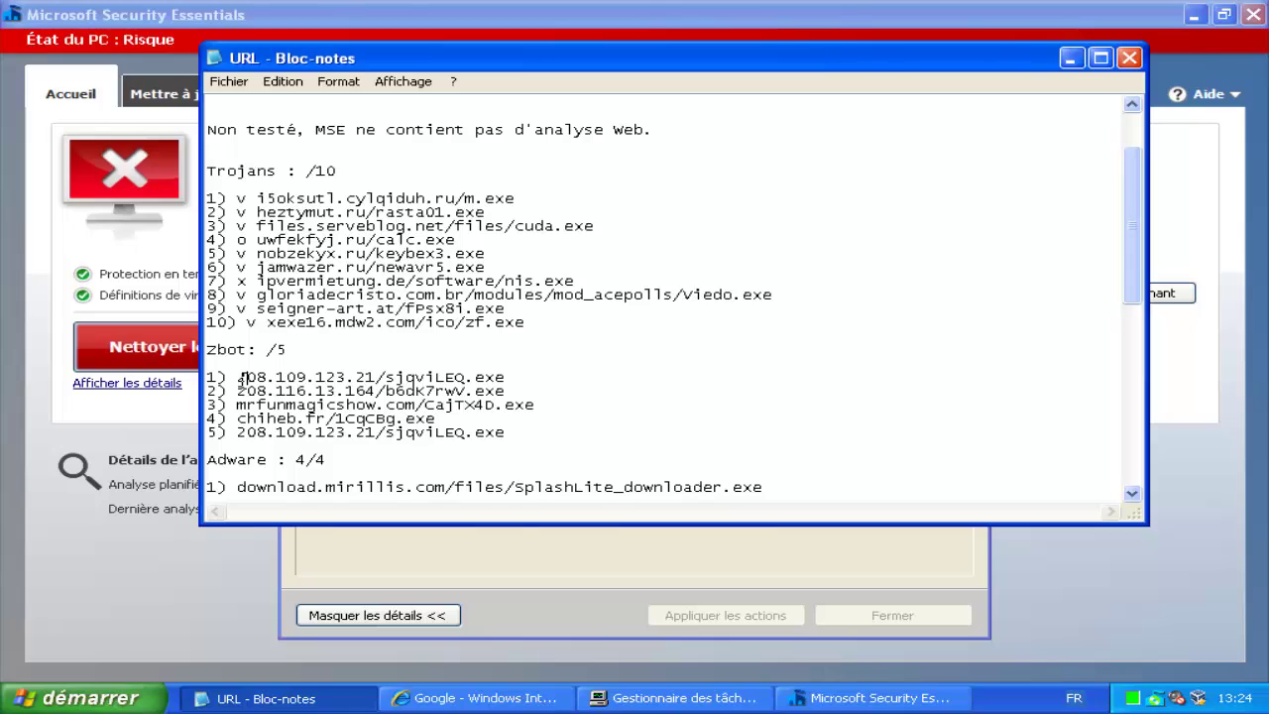
{"action": "left_click", "coordinate": [238, 377]}
{"action": "type", "text": "x"}
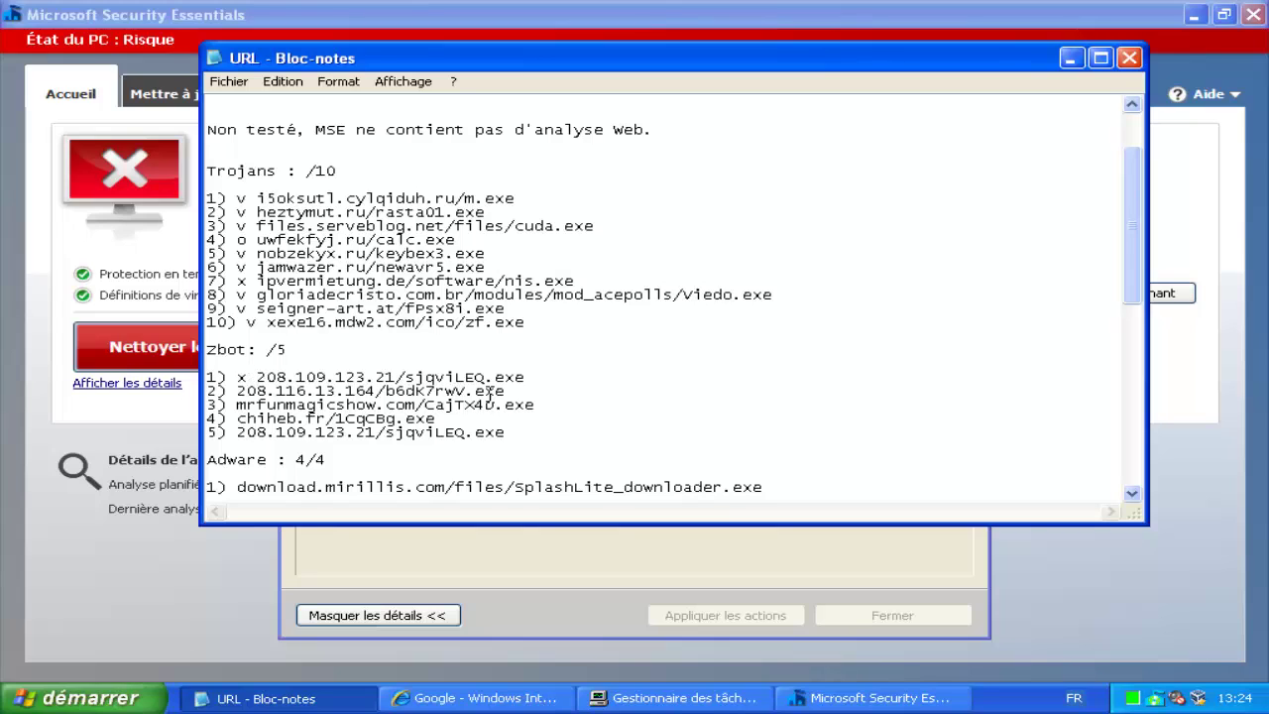
Step: Copy the Zbot entry 2 address 208.116.13.164/b6dK7rwV.exe, load it in Internet Explorer, and allow the downloaded file to run
{"action": "left_click_drag", "start_coordinate": [505, 391], "coordinate": [236, 393]}
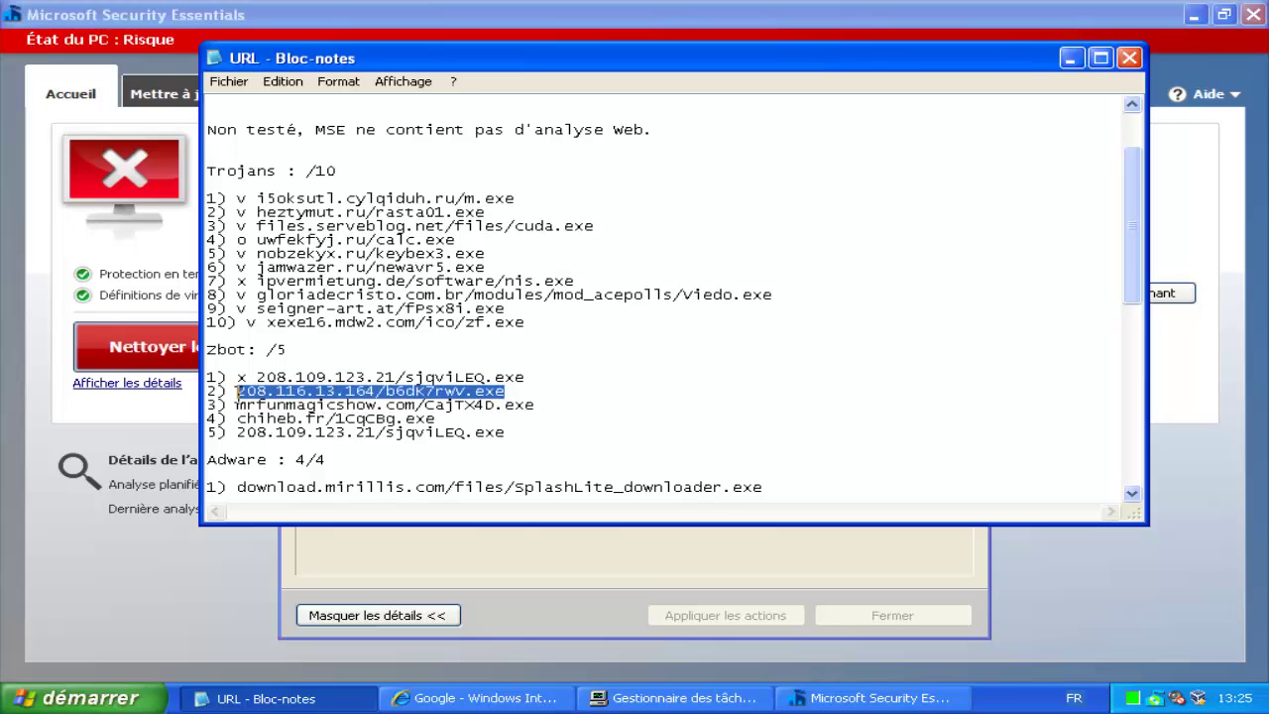
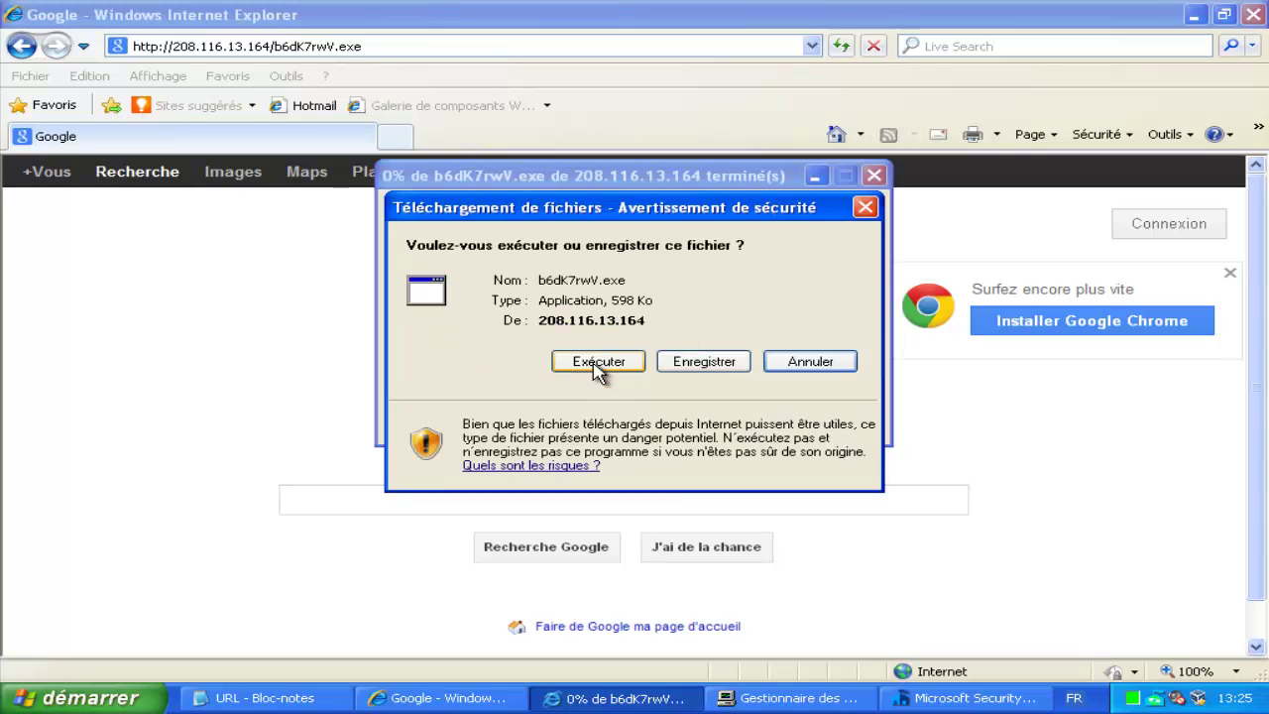
{"action": "left_click", "coordinate": [598, 362]}
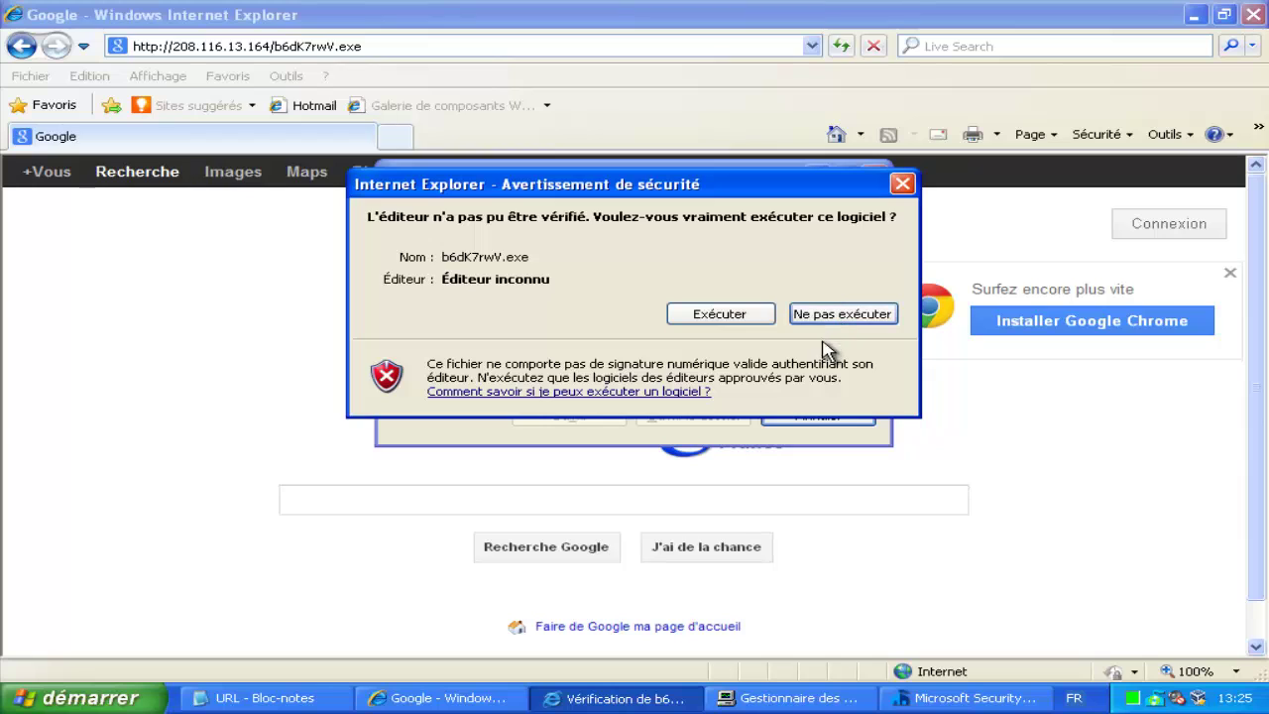
{"action": "left_click", "coordinate": [720, 314]}
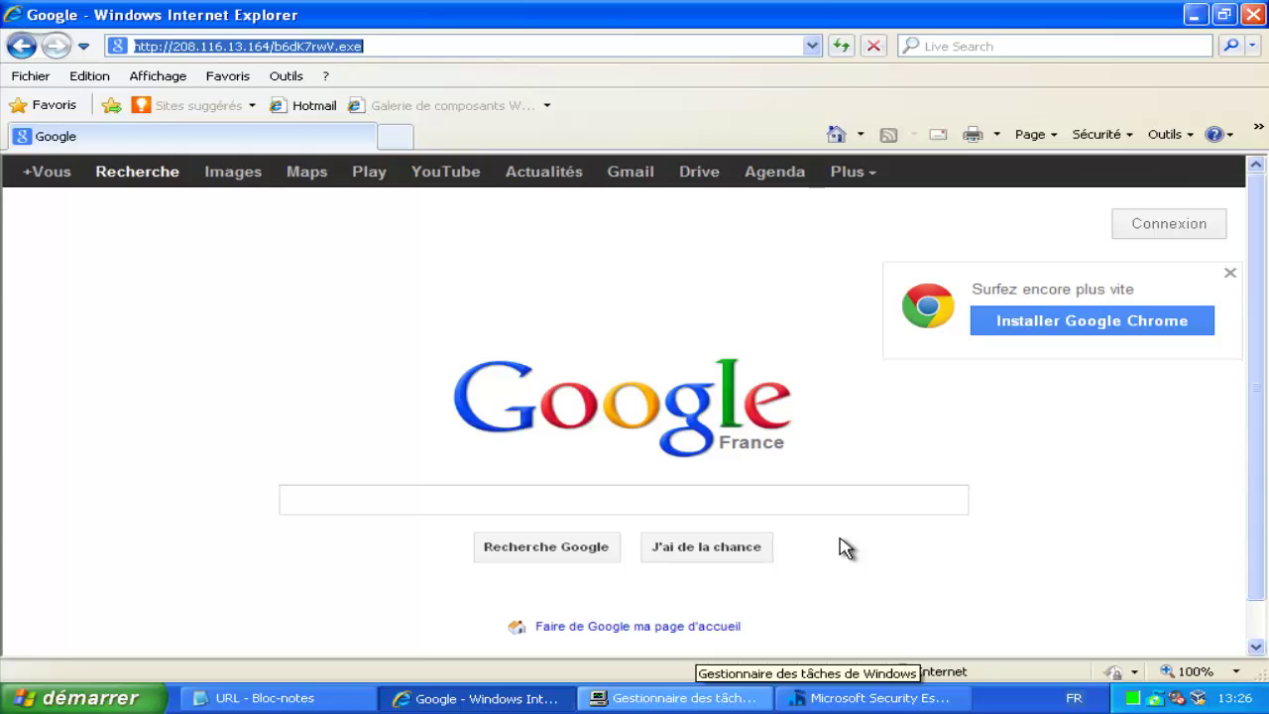
Step: Compare the sjqviLEQ[1].exe and b6dK7rwV[1].exe processes in the Task Manager process list
{"action": "left_click", "coordinate": [675, 698]}
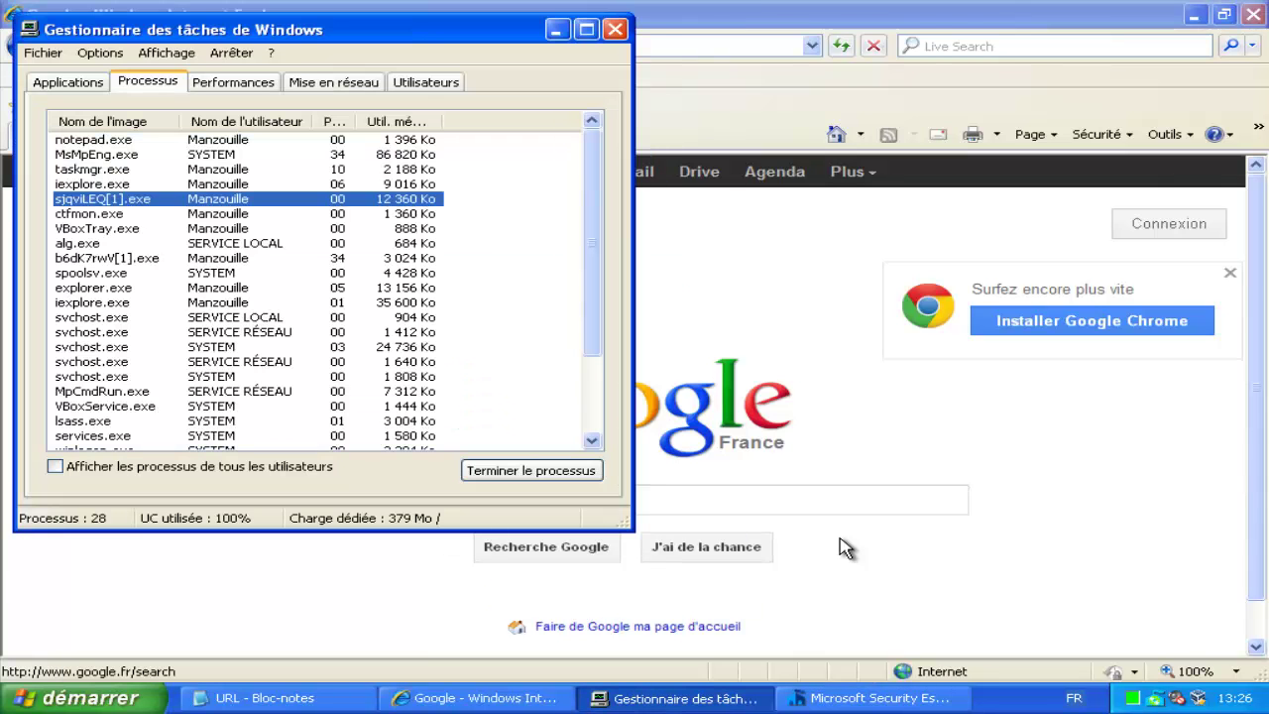
{"action": "key", "text": "Down"}
{"action": "key", "text": "Down"}
{"action": "key", "text": "Down"}
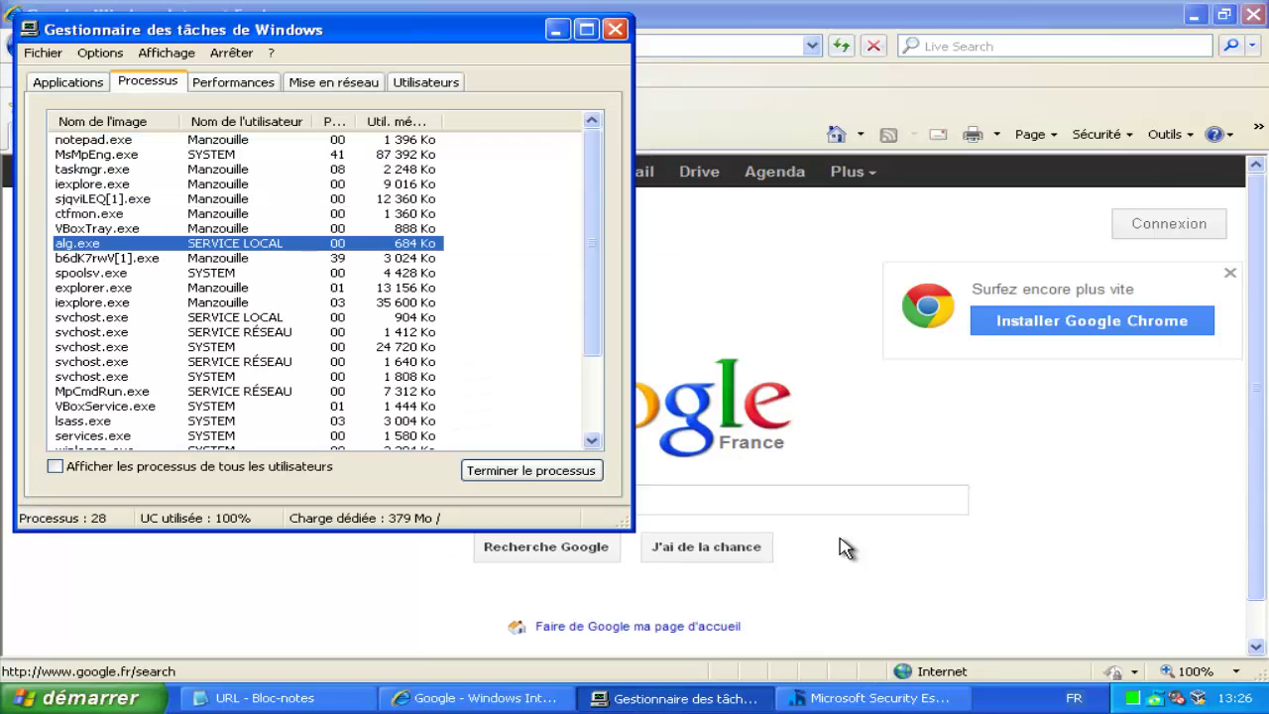
{"action": "key", "text": "Down"}
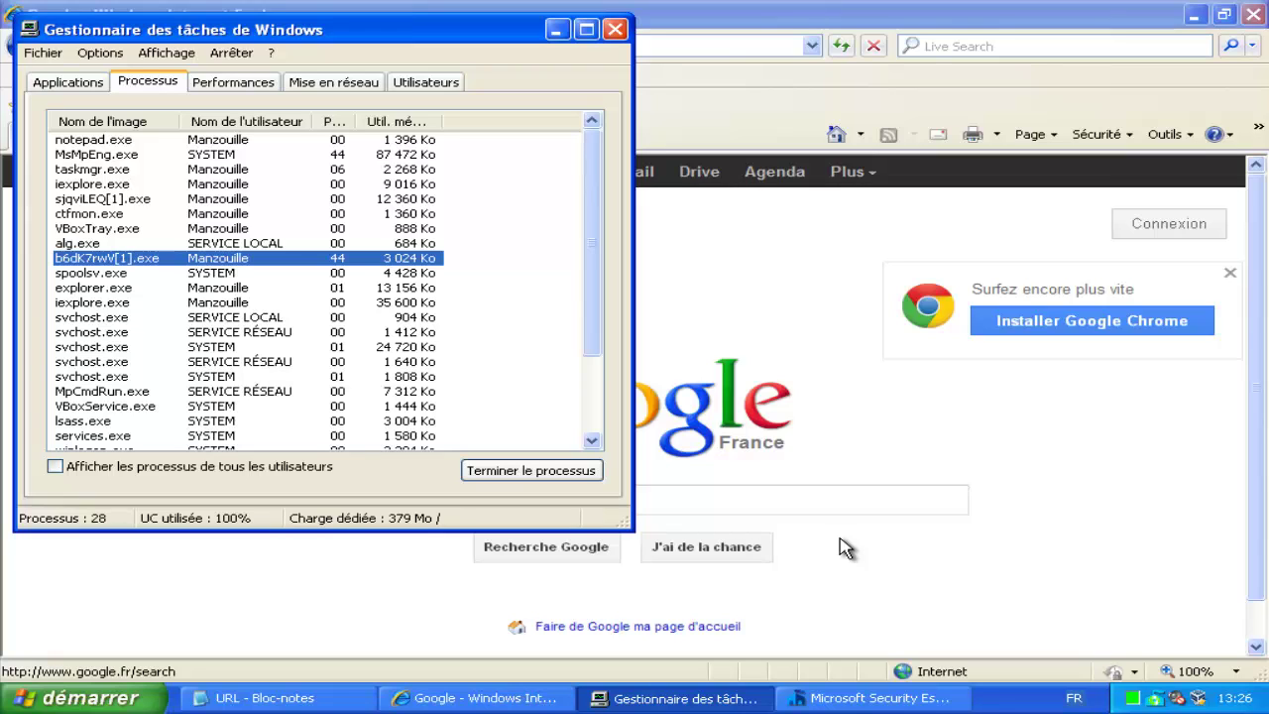
{"action": "key", "text": "Up"}
{"action": "key", "text": "Up"}
{"action": "key", "text": "Up"}
{"action": "key", "text": "Up"}
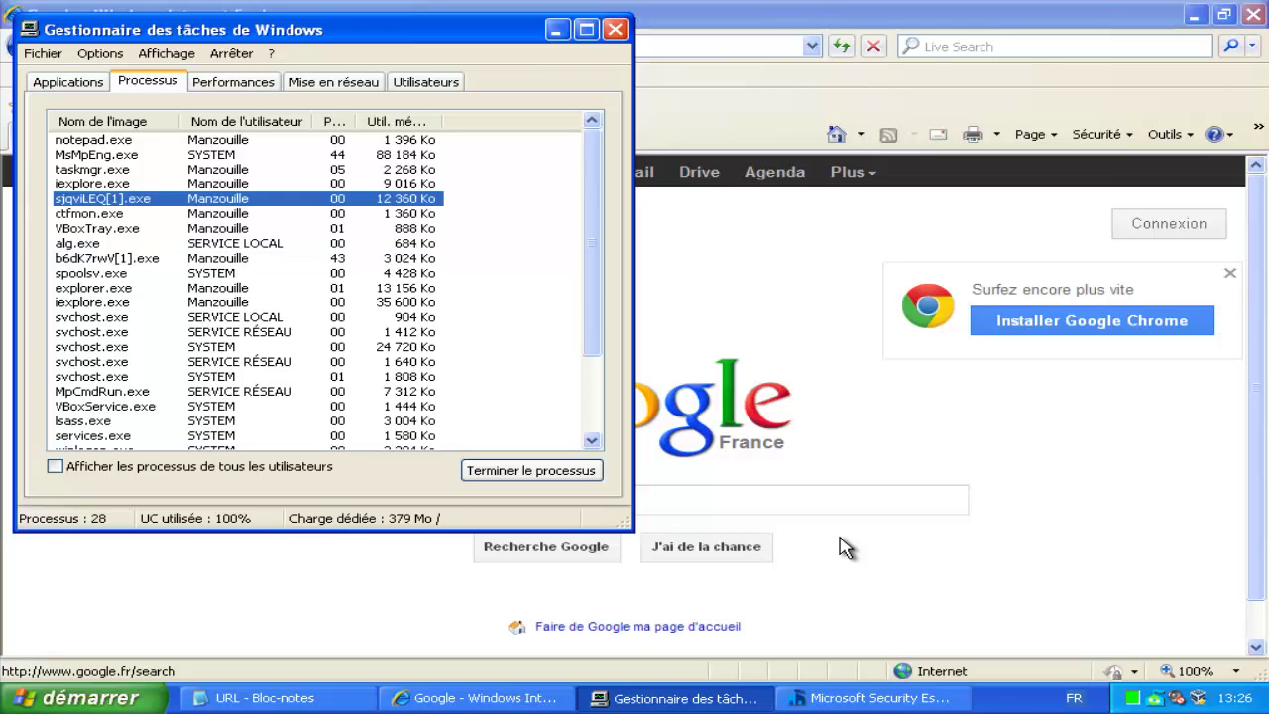
{"action": "key", "text": "Down"}
{"action": "key", "text": "Down"}
{"action": "key", "text": "Down"}
{"action": "key", "text": "Down"}
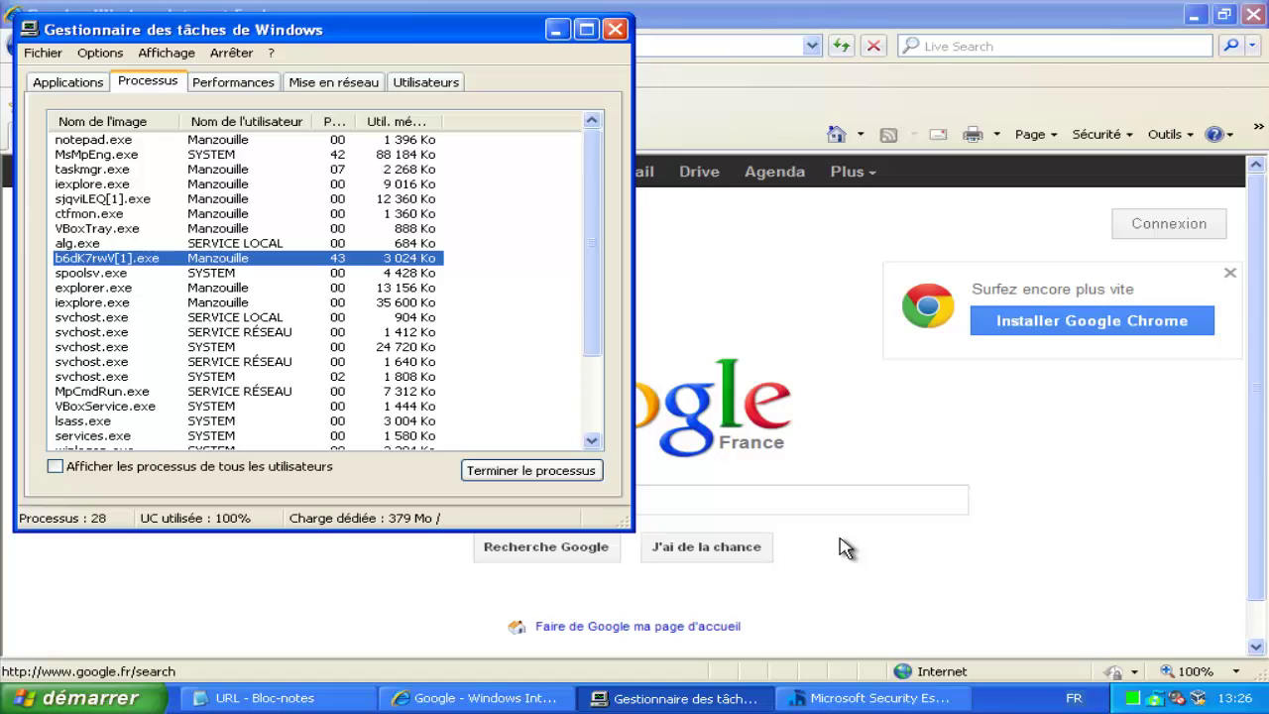
{"action": "key", "text": "Escape"}
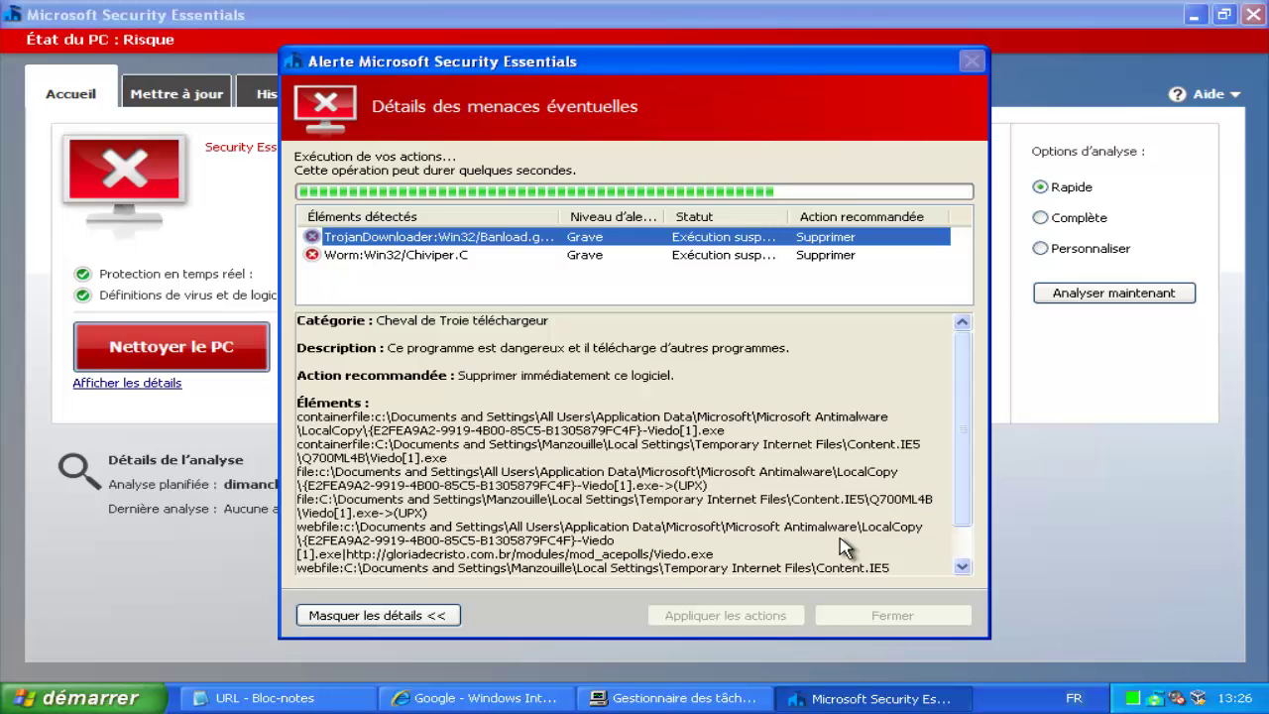
Step: Review the Banload and Chiviper.C details in the Security Essentials alert, and return to the Notepad URL list
{"action": "scroll", "coordinate": [841, 547], "scroll_direction": "down", "scroll_amount": 2}
{"action": "scroll", "coordinate": [840, 547], "scroll_direction": "up", "scroll_amount": 2}
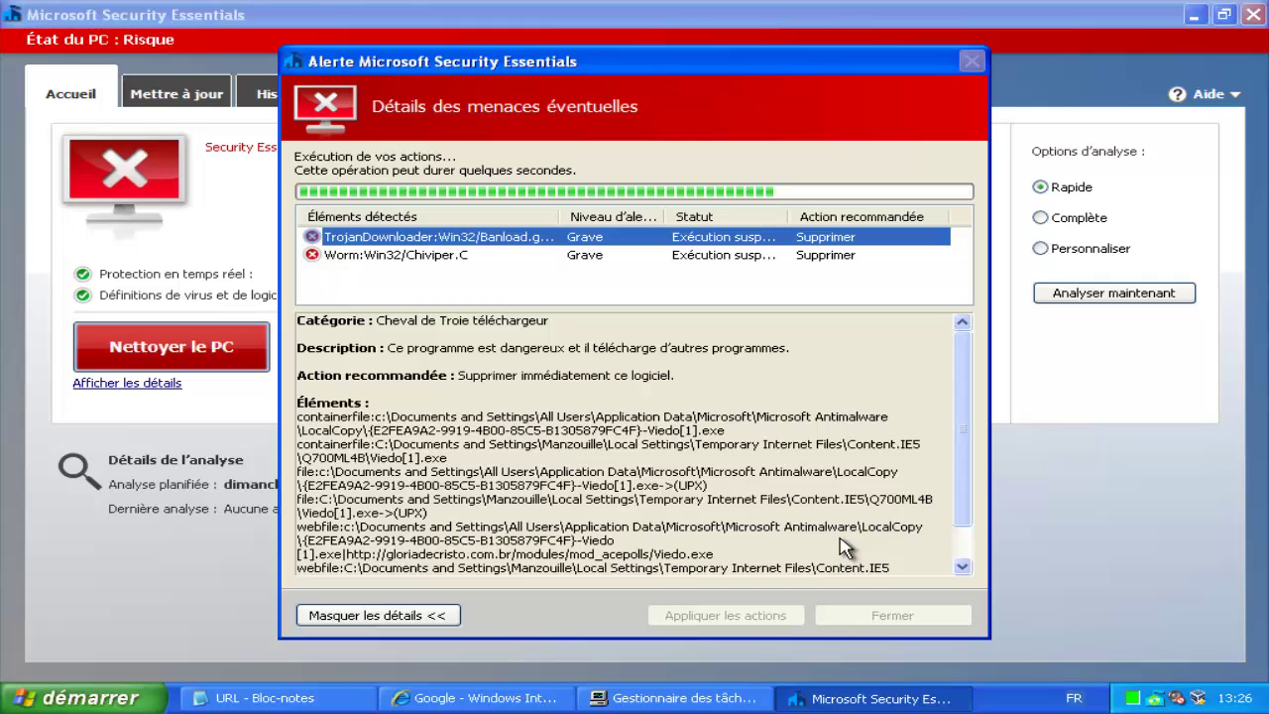
{"action": "key", "text": "Down"}
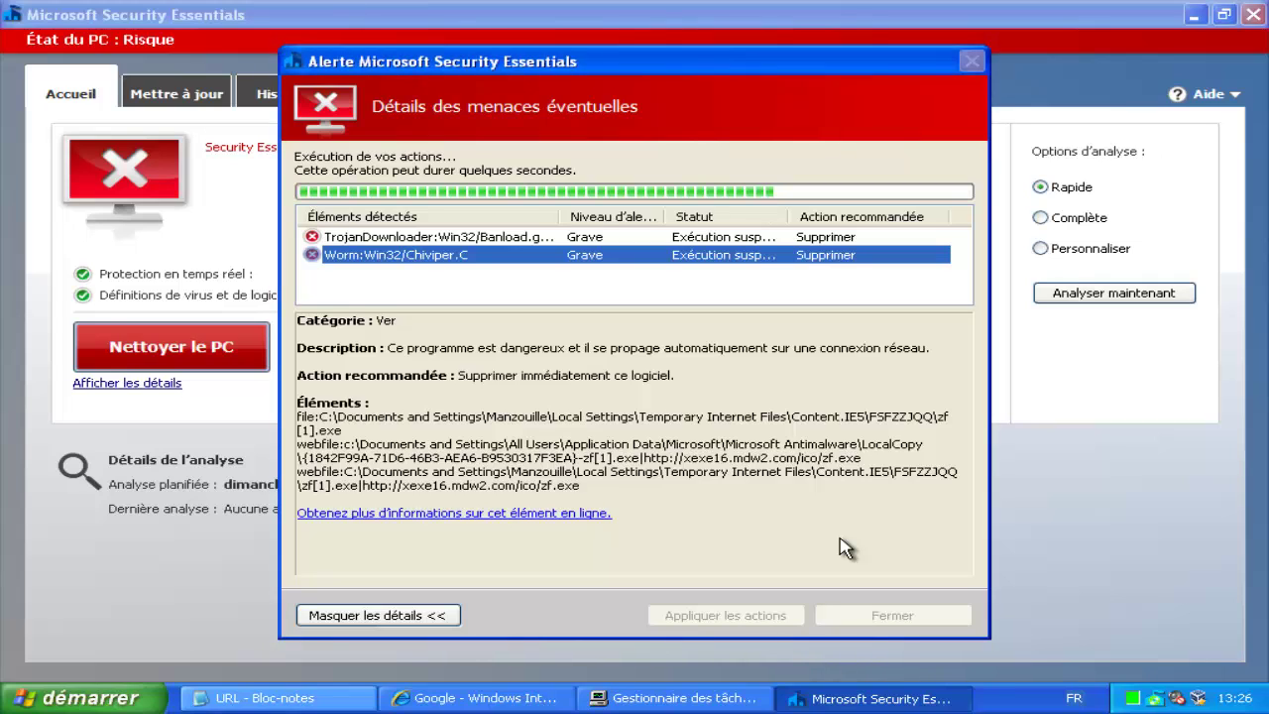
{"action": "key", "text": "alt+Tab"}
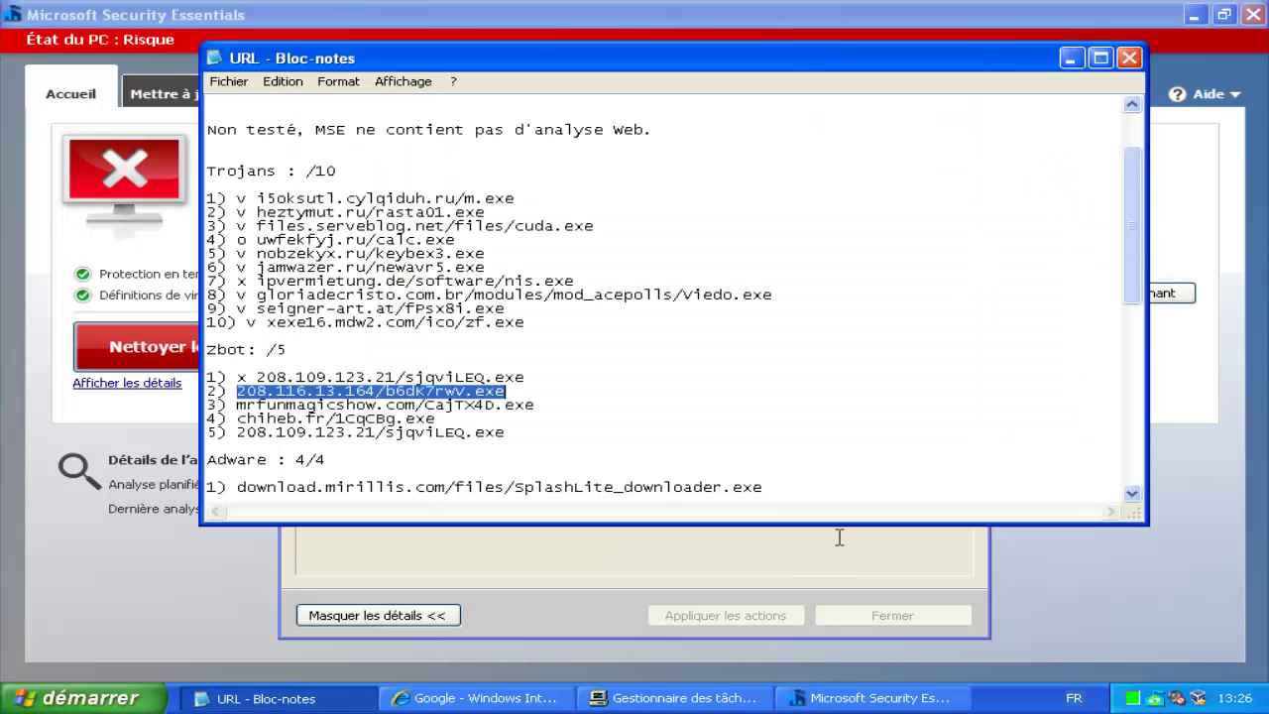
Step: Insert "x" before Zbot entry 2, load entry 3's address mrfunmagicshow.com/CajTX4D.exe in Internet Explorer, and close the Security Essentials window
{"action": "key", "text": "Left"}
{"action": "type", "text": "x"}
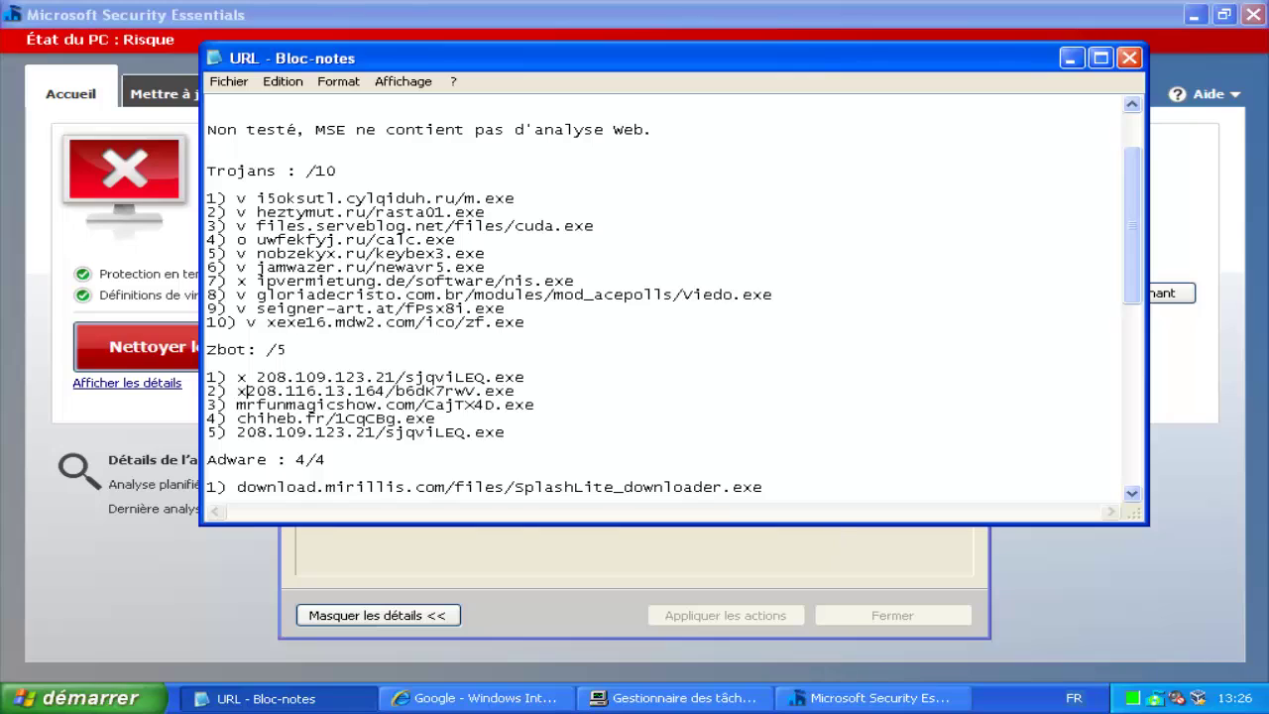
{"action": "left_click_drag", "start_coordinate": [535, 404], "coordinate": [237, 405]}
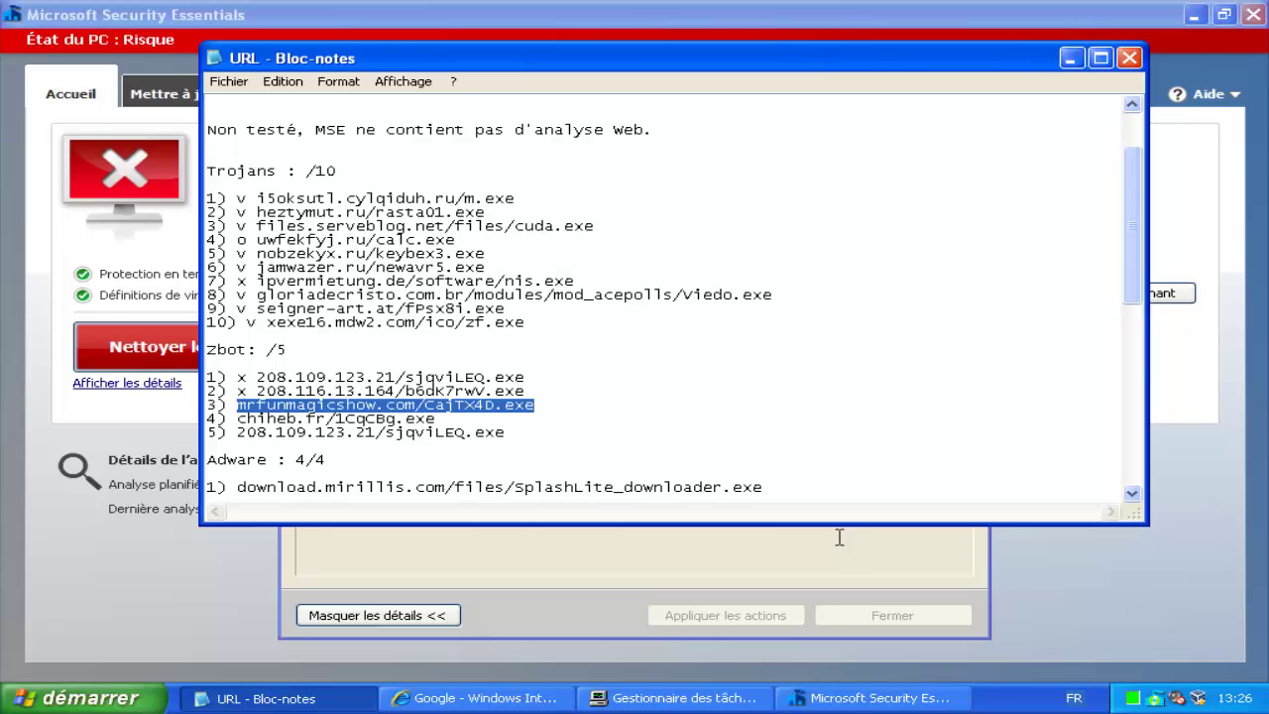
{"action": "key", "text": "alt+Tab"}
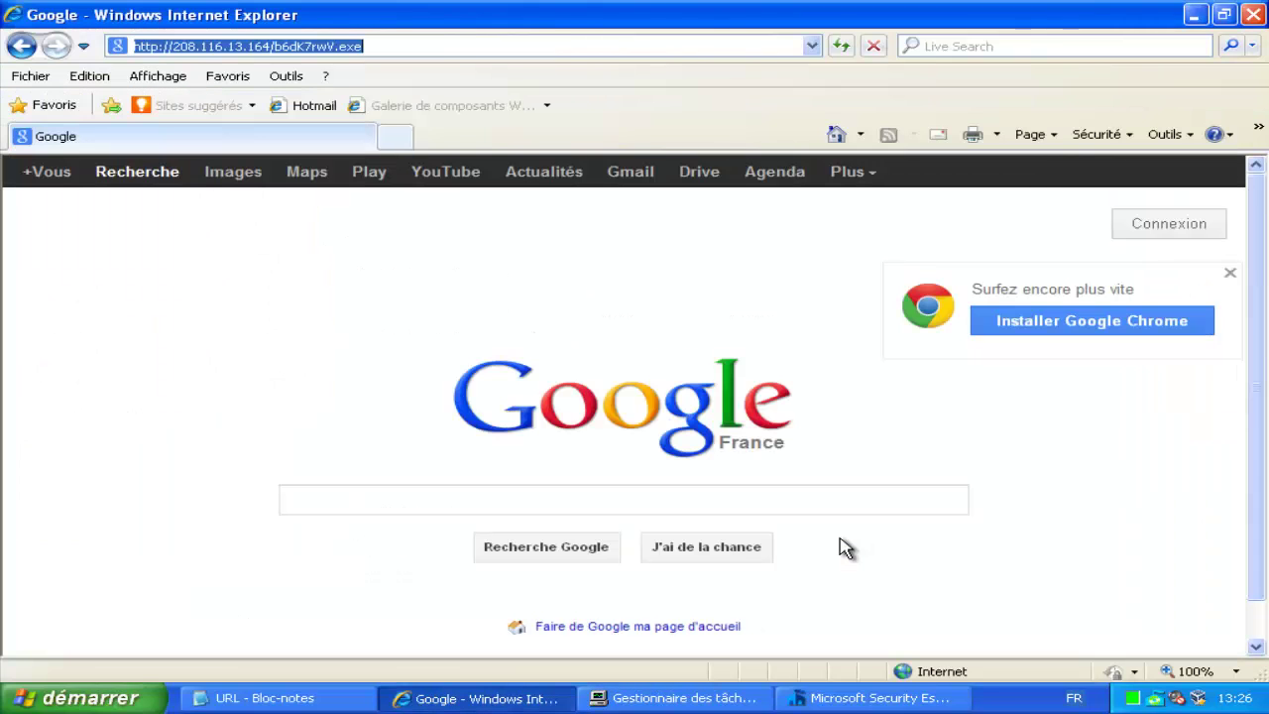
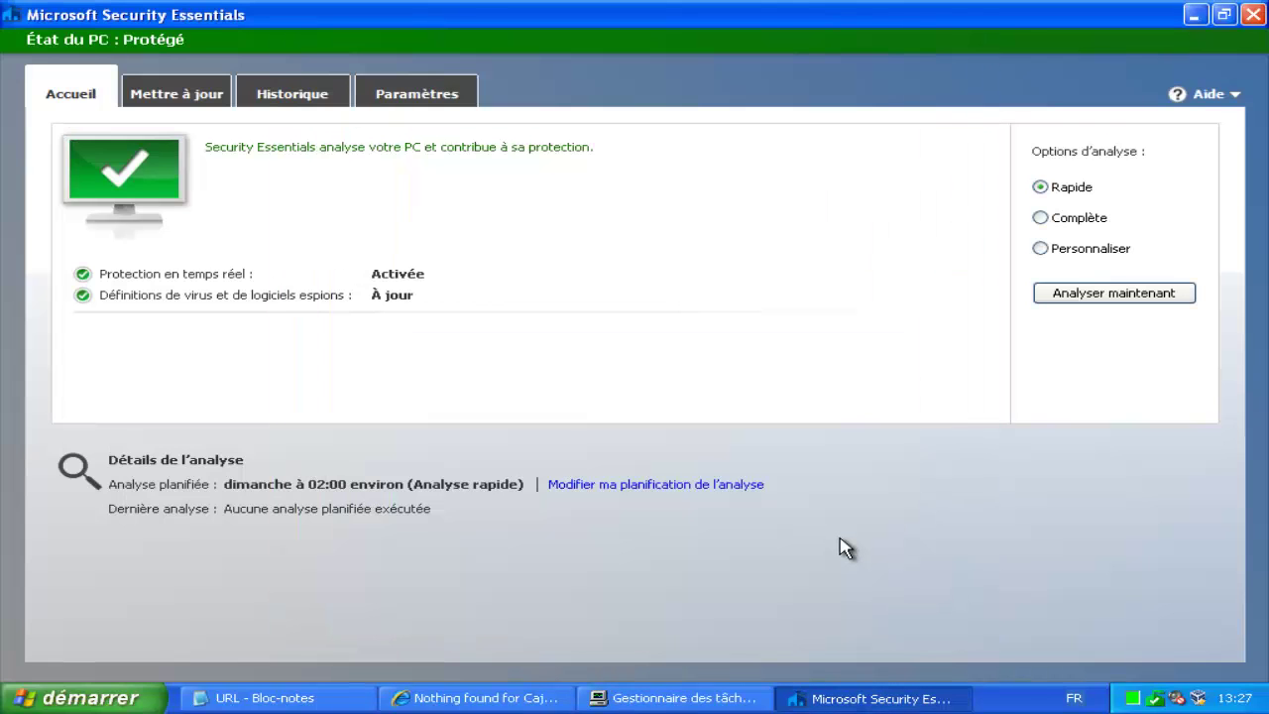
{"action": "left_click", "coordinate": [1253, 14]}
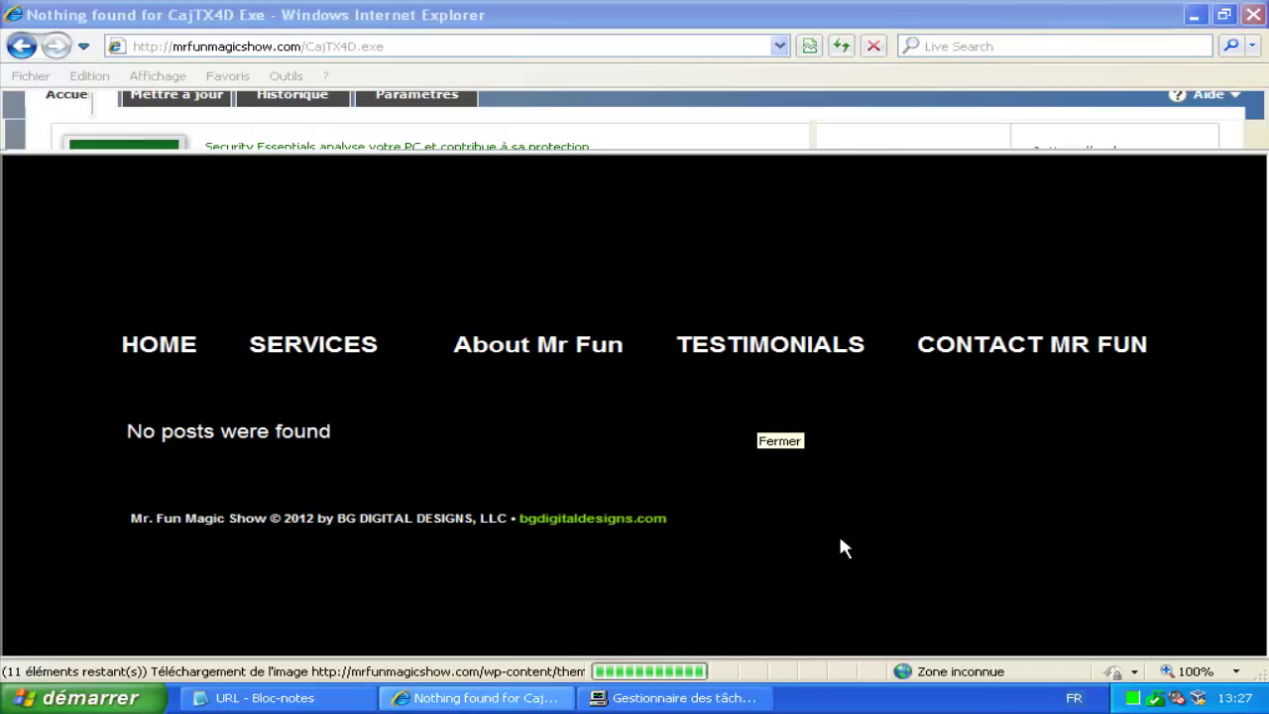
Step: Insert "o" before the Zbot entry 3 address in the Notepad list
{"action": "key", "text": "alt+Tab"}
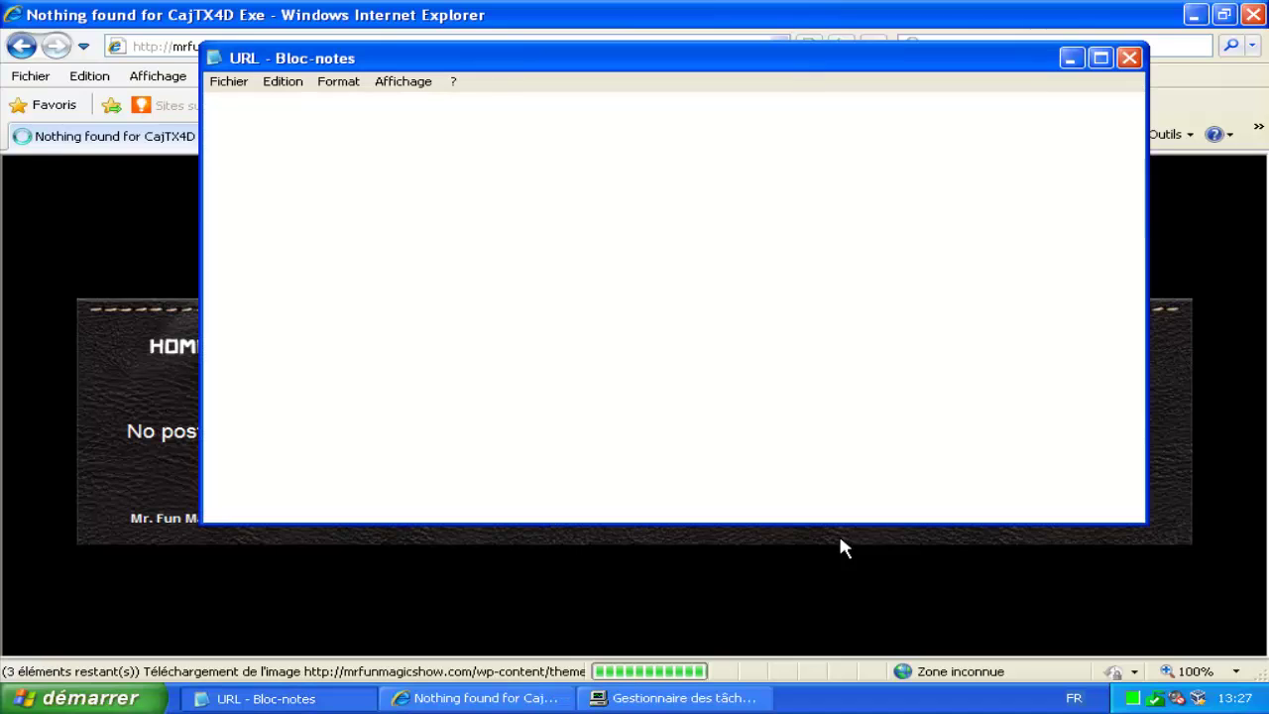
{"action": "key", "text": "Left"}
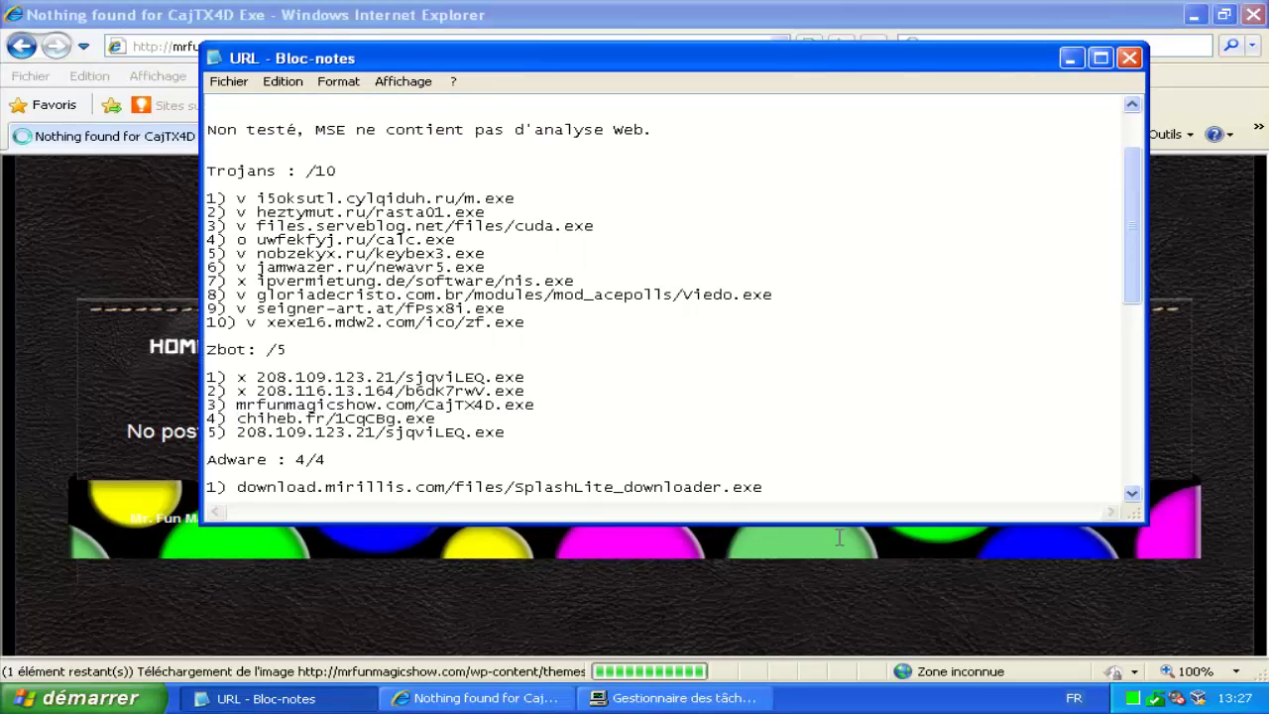
{"action": "type", "text": "o"}
Step: Copy the Zbot entry 4 address chiheb.fr/1CqCBg.exe, load it in Internet Explorer, and run the downloaded file
{"action": "key", "text": "Down"}
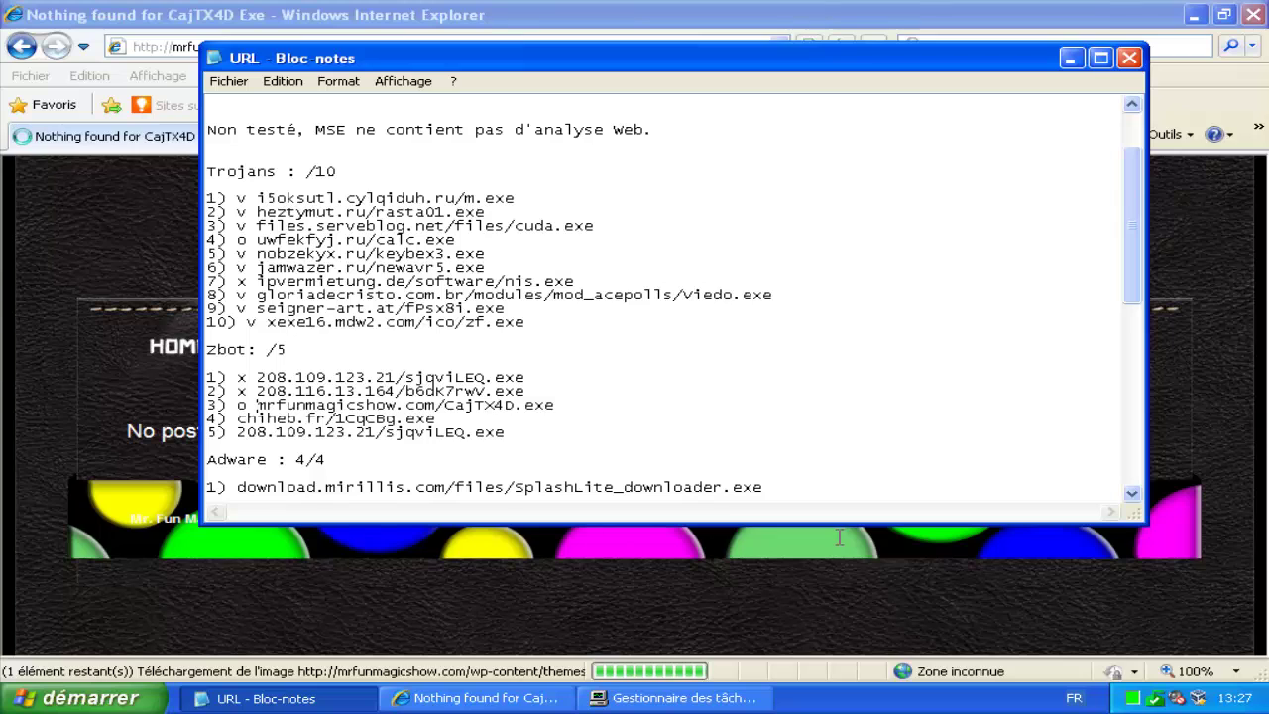
{"action": "key", "text": "shift+End"}
{"action": "key", "text": "shift+Left"}
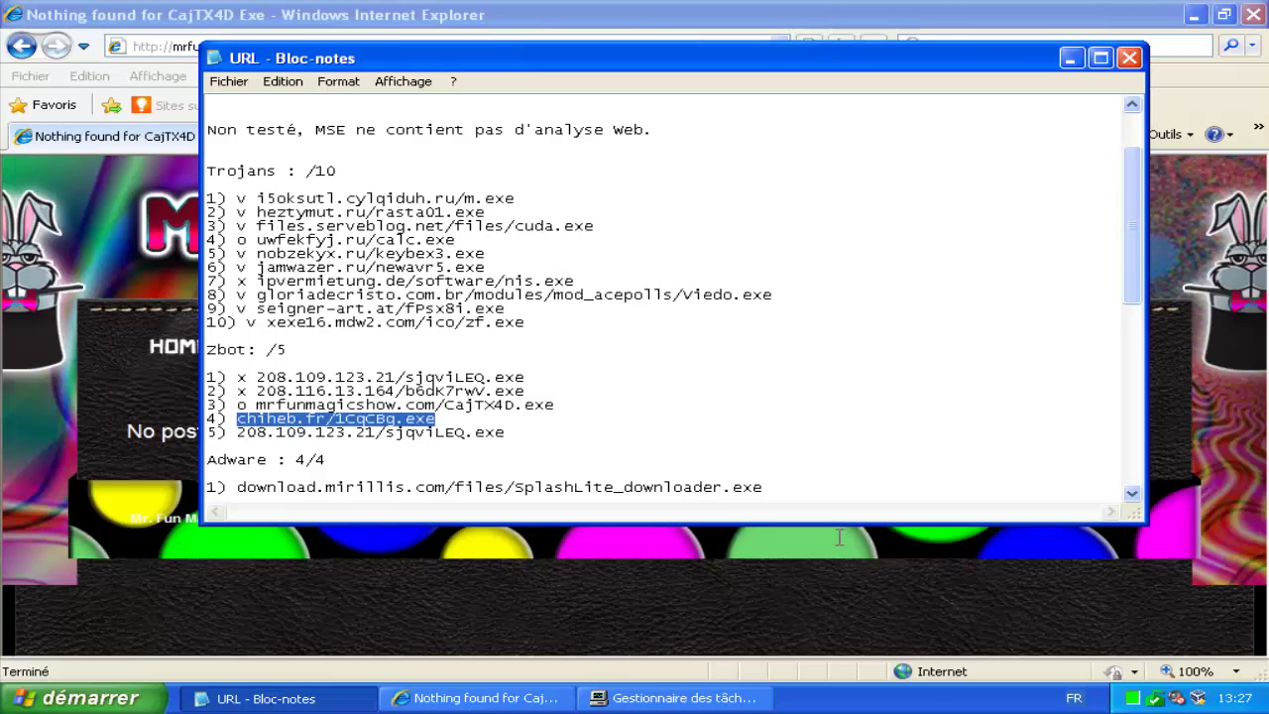
{"action": "key", "text": "alt+Tab"}
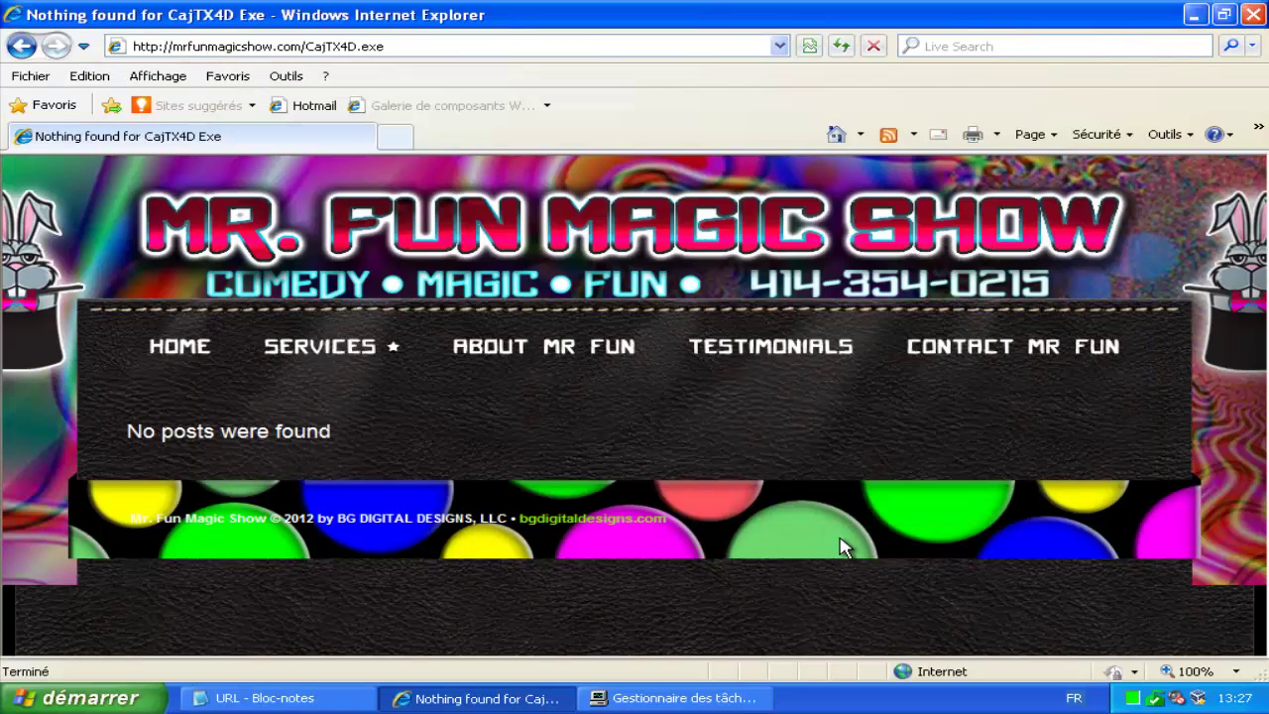
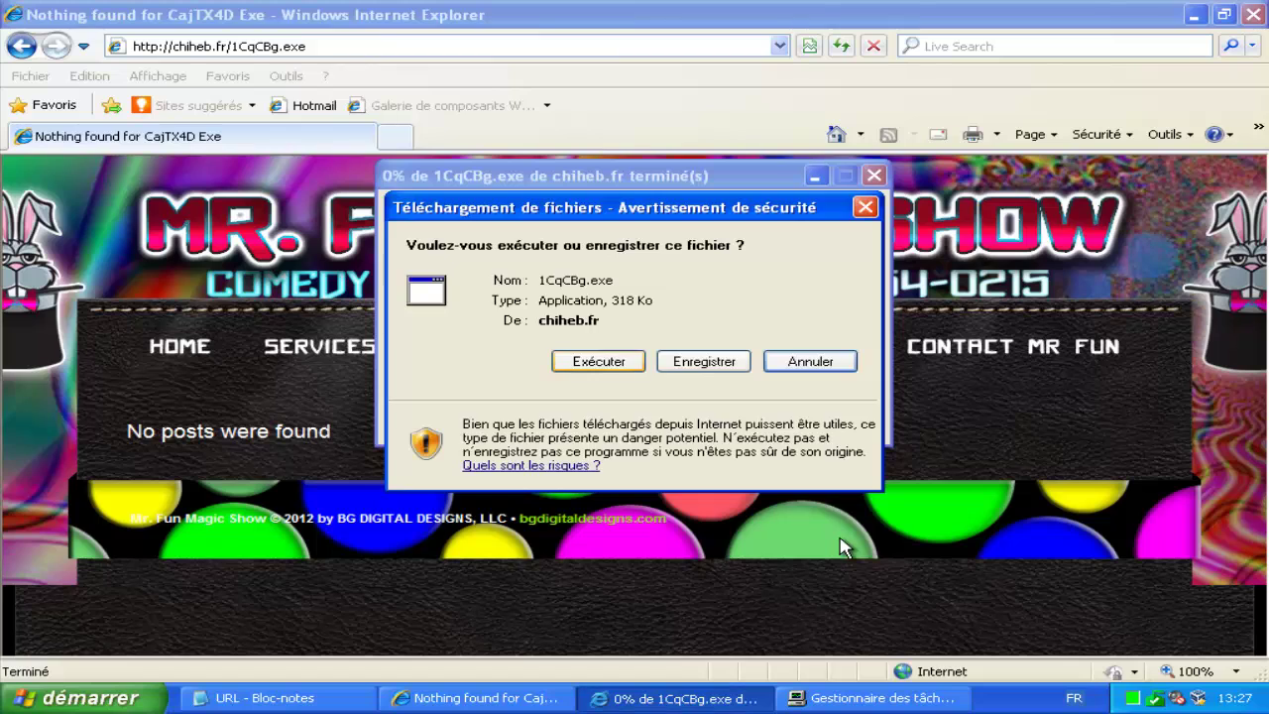
{"action": "key", "text": "Return"}
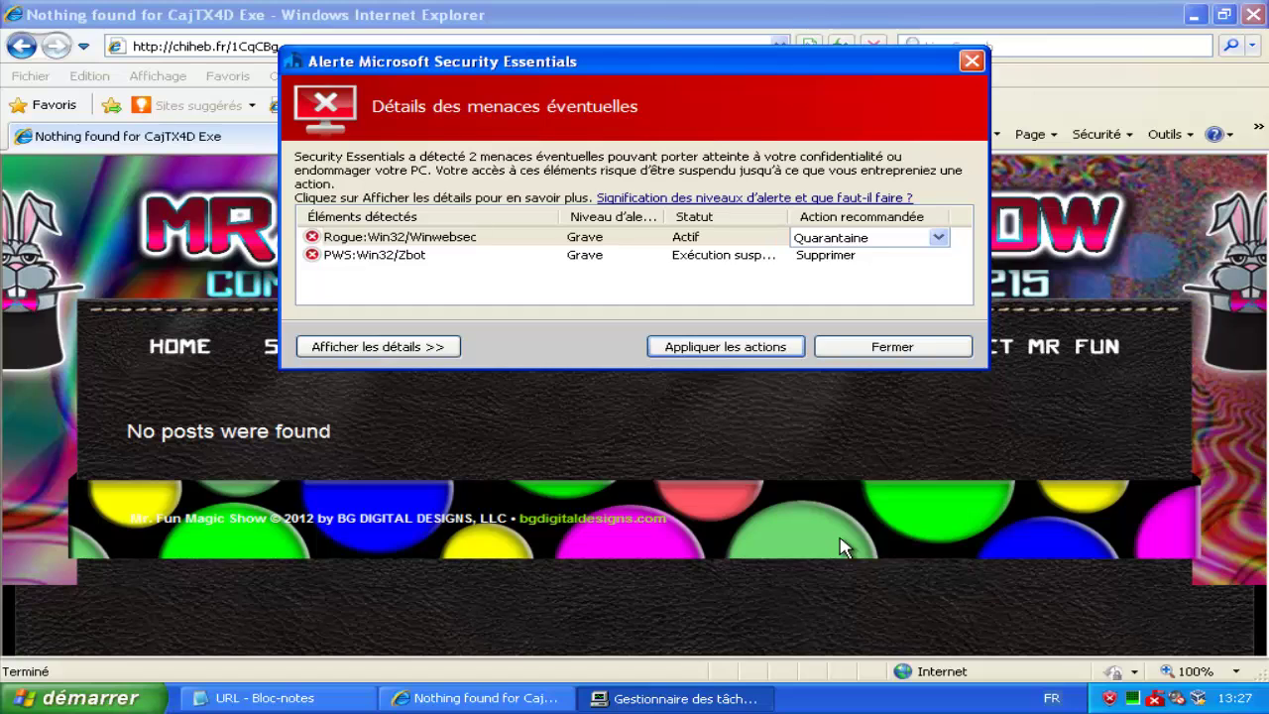
Step: Show the details in the Security Essentials alert and review the Rogue:Win32/Winwebsec and PWS:Win32/Zbot entries
{"action": "key", "text": "Tab"}
{"action": "key", "text": "Tab"}
{"action": "key", "text": "Return"}
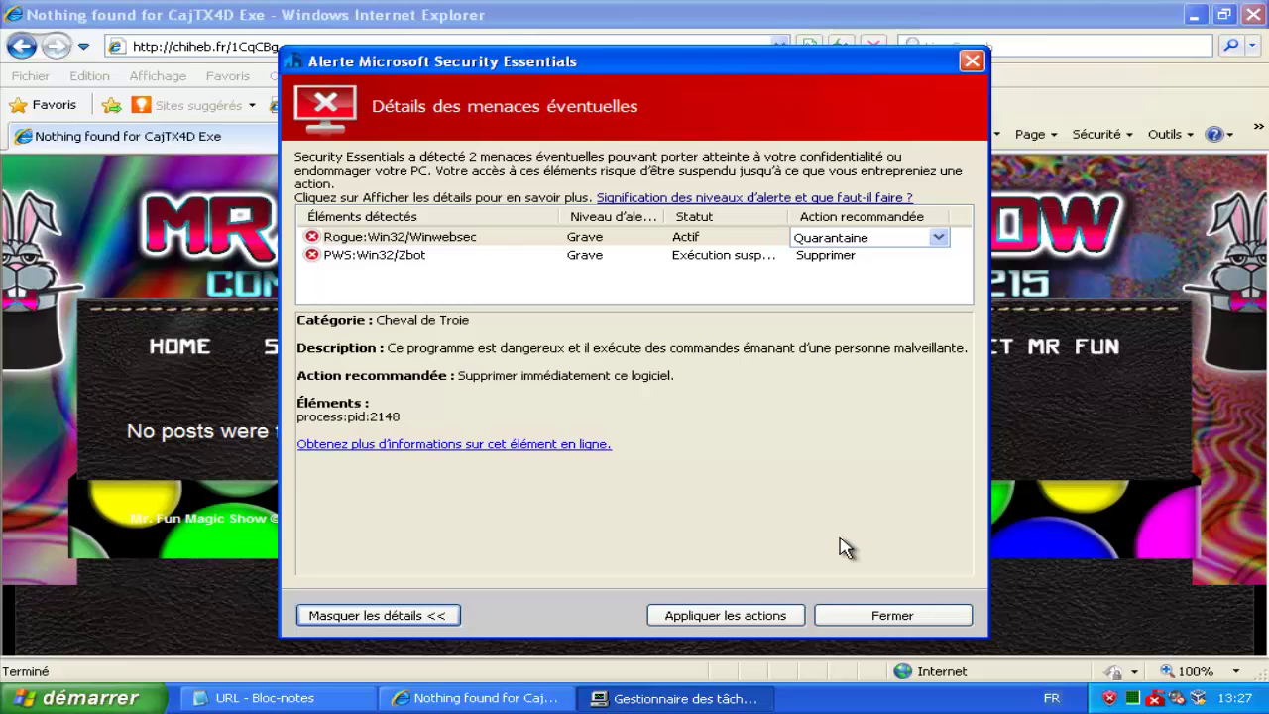
{"action": "key", "text": "Tab"}
{"action": "key", "text": "Down"}
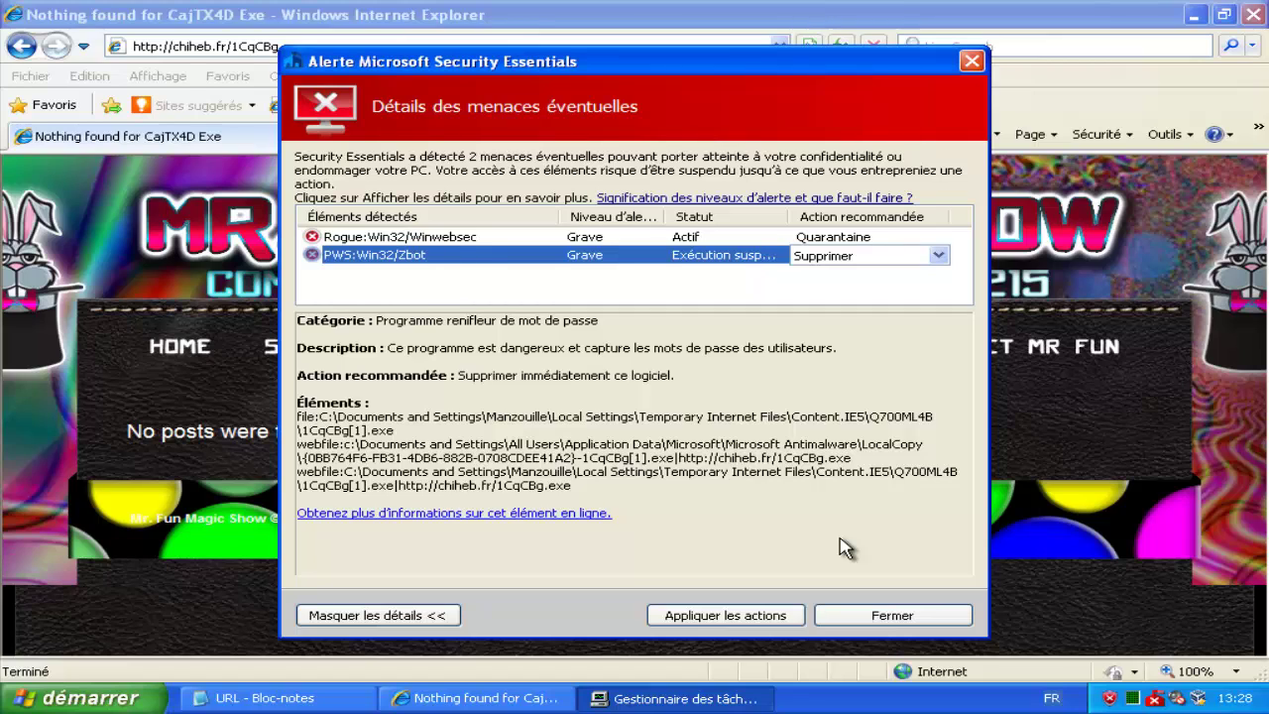
Step: Set the action for Rogue:Win32/Winwebsec to Supprimer, apply the actions to the detected threats, and close the alert
{"action": "key", "text": "Up"}
{"action": "key", "text": "alt+Down"}
{"action": "key", "text": "Down"}
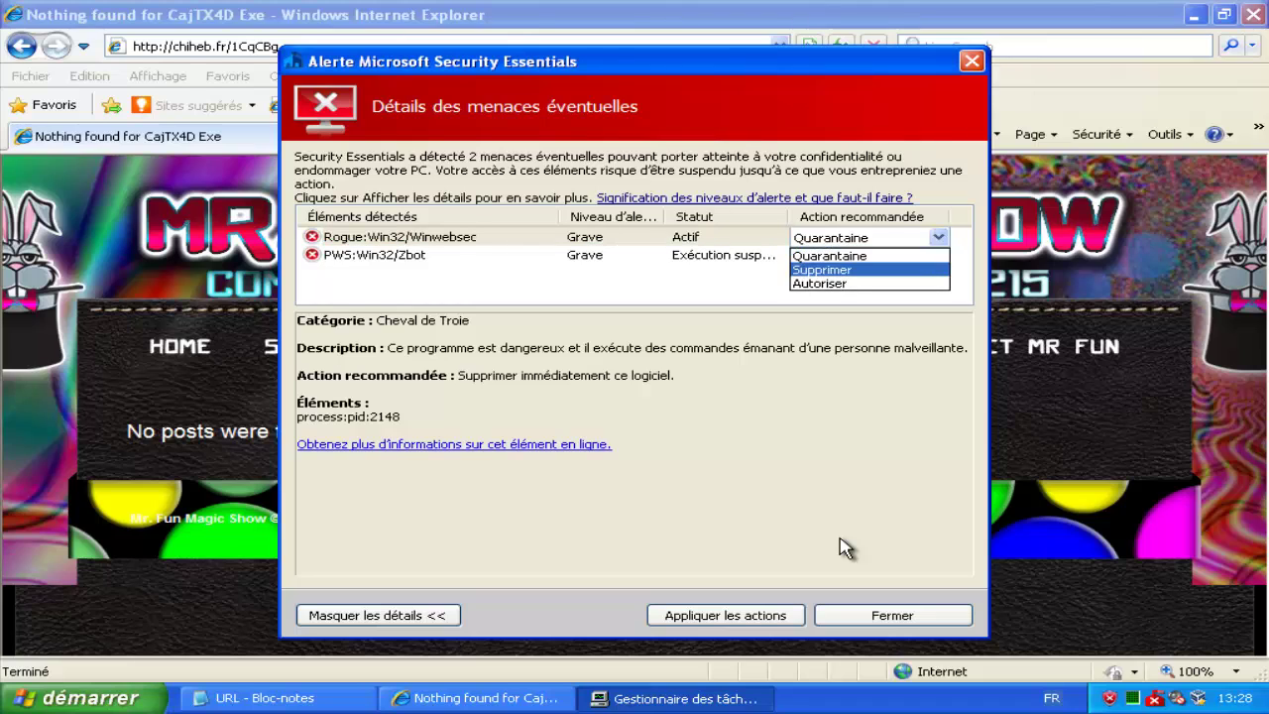
{"action": "key", "text": "Return"}
{"action": "key", "text": "Tab"}
{"action": "key", "text": "Return"}
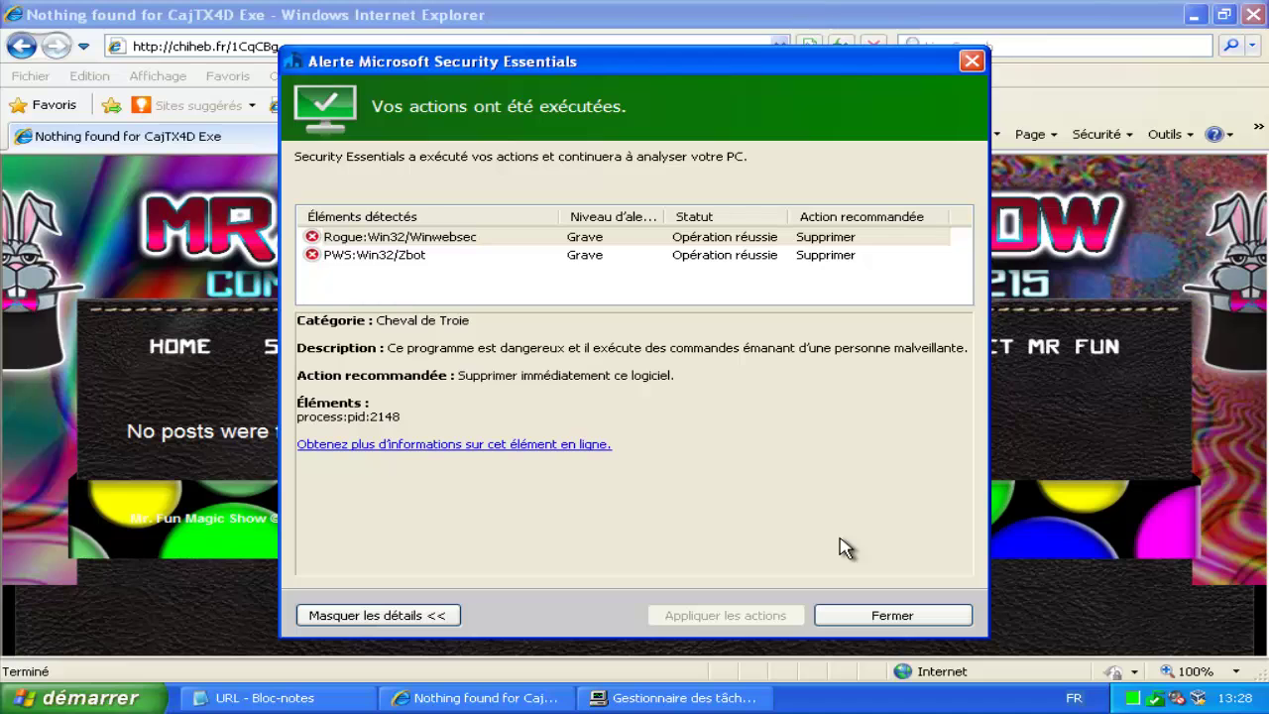
{"action": "key", "text": "Return"}
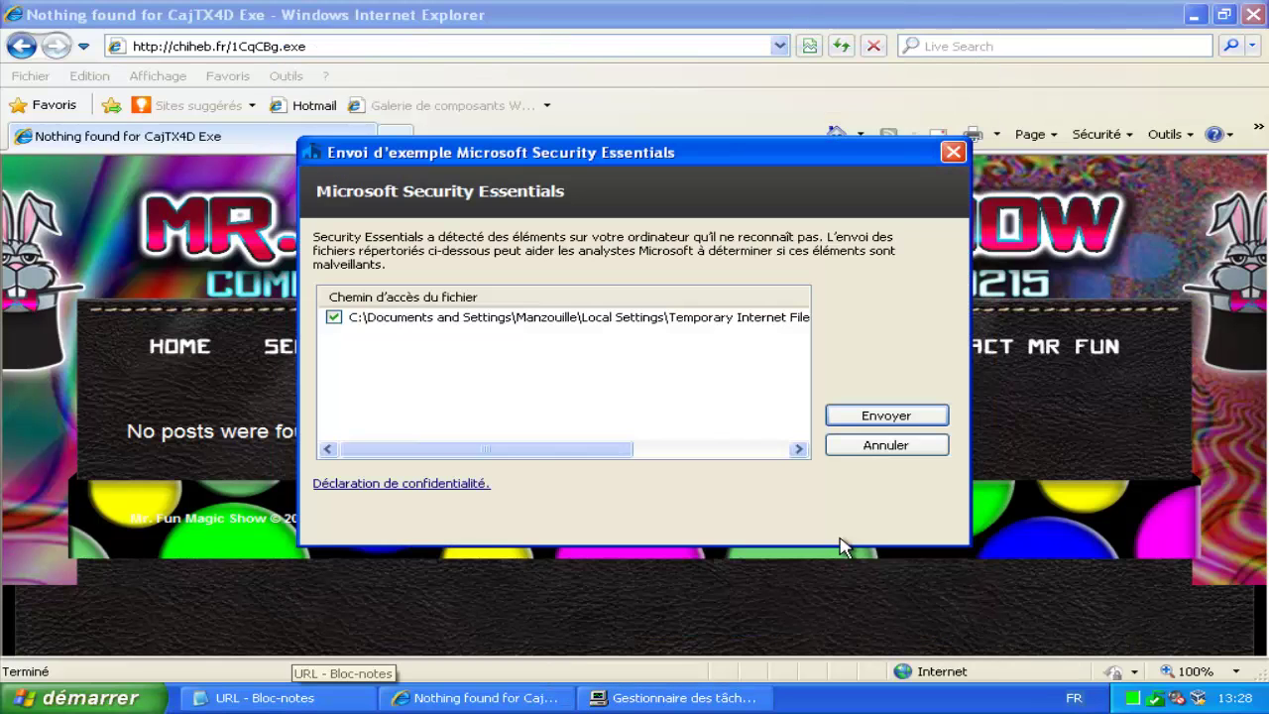
Step: Check the full file path in the sample submission window and send the sjqviLEQ[1].exe sample to Microsoft
{"action": "key", "text": "Right"}
{"action": "key", "text": "Right"}
{"action": "key", "text": "Right"}
{"action": "key", "text": "Right"}
{"action": "key", "text": "Right"}
{"action": "key", "text": "Right"}
{"action": "key", "text": "Right"}
{"action": "key", "text": "Right"}
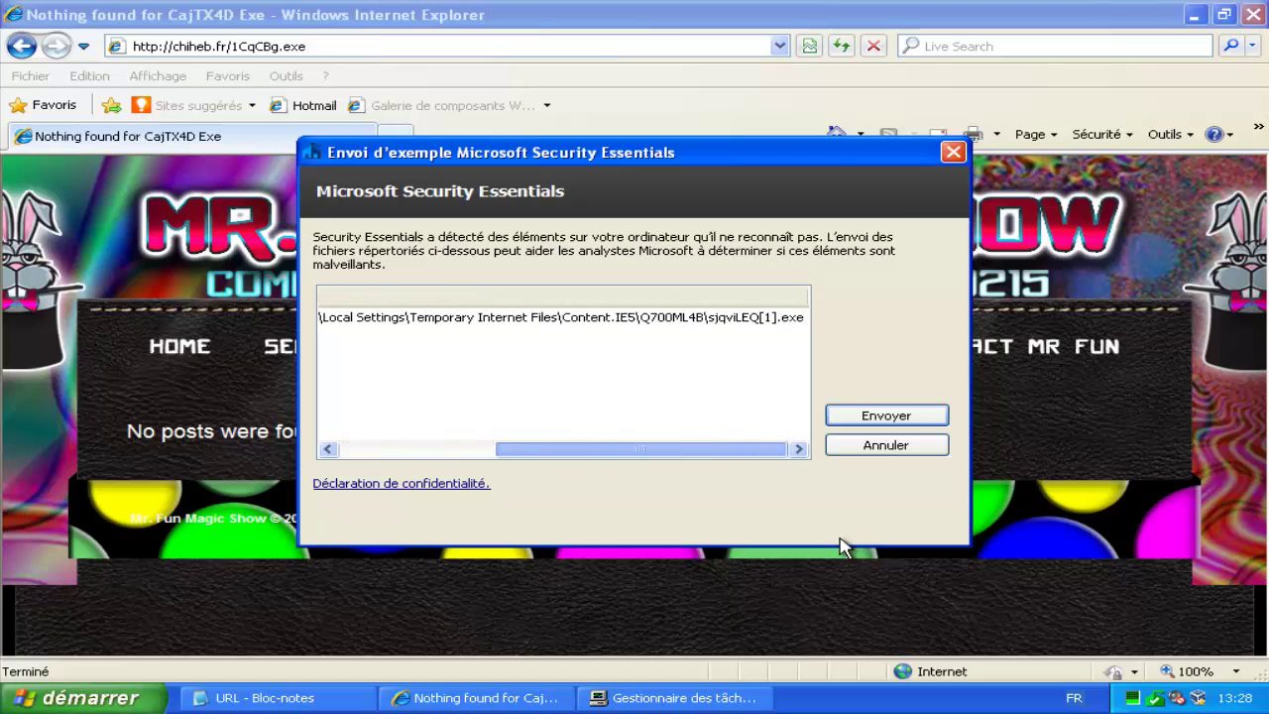
{"action": "key", "text": "Down"}
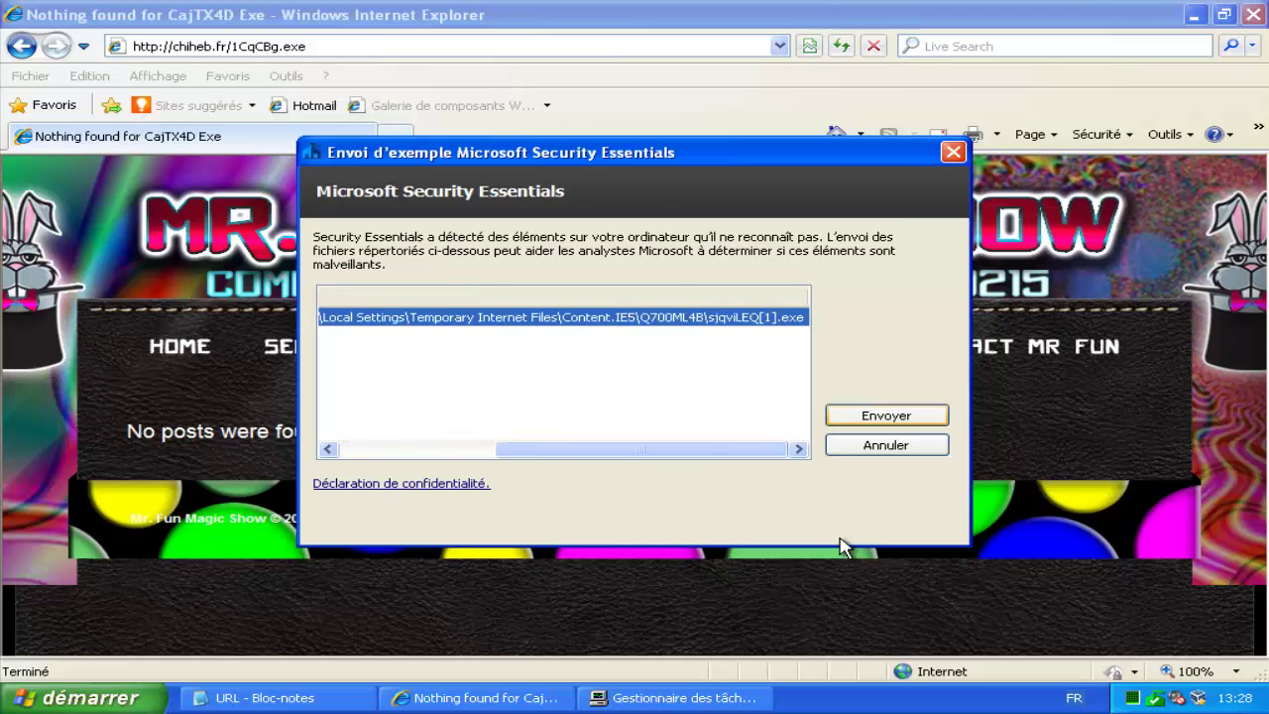
{"action": "key", "text": "Return"}
Step: Change the Zbot entry 2 mark to "v" and insert "v" before the entry 4 address in the Notepad list
{"action": "key", "text": "alt+Tab"}
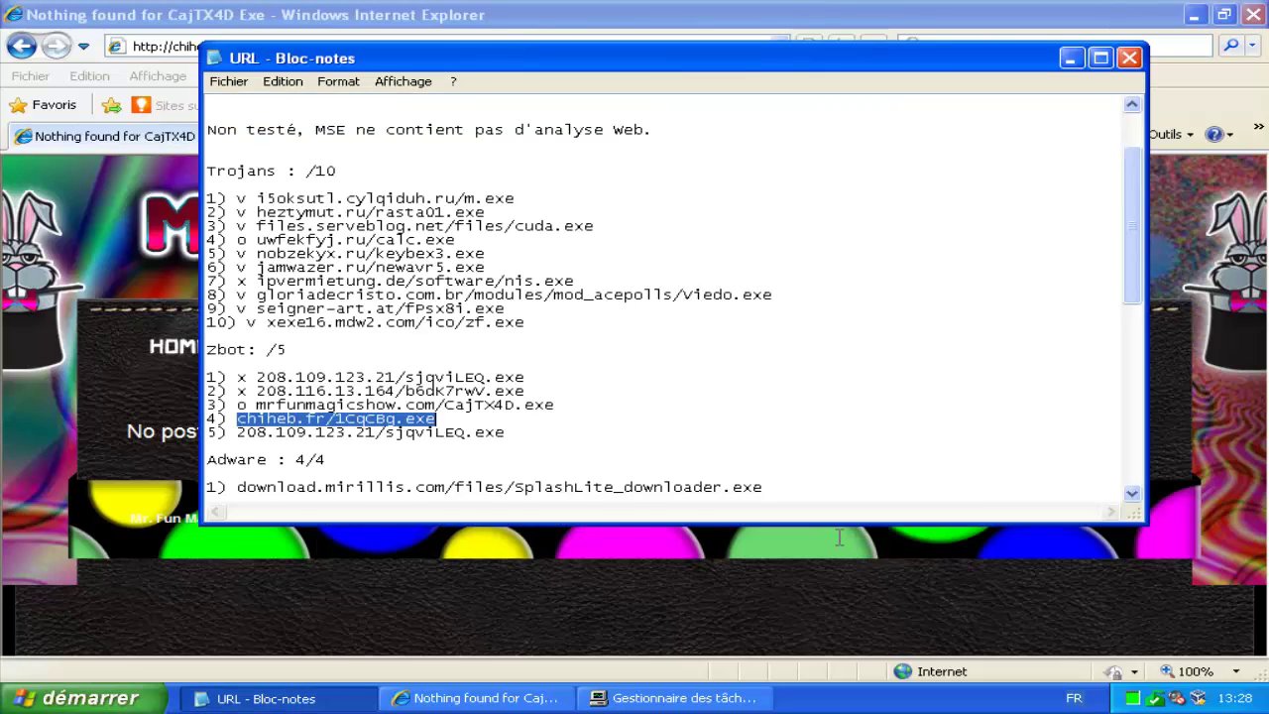
{"action": "key", "text": "Up"}
{"action": "key", "text": "Up"}
{"action": "key", "text": "Right"}
{"action": "type", "text": "v"}
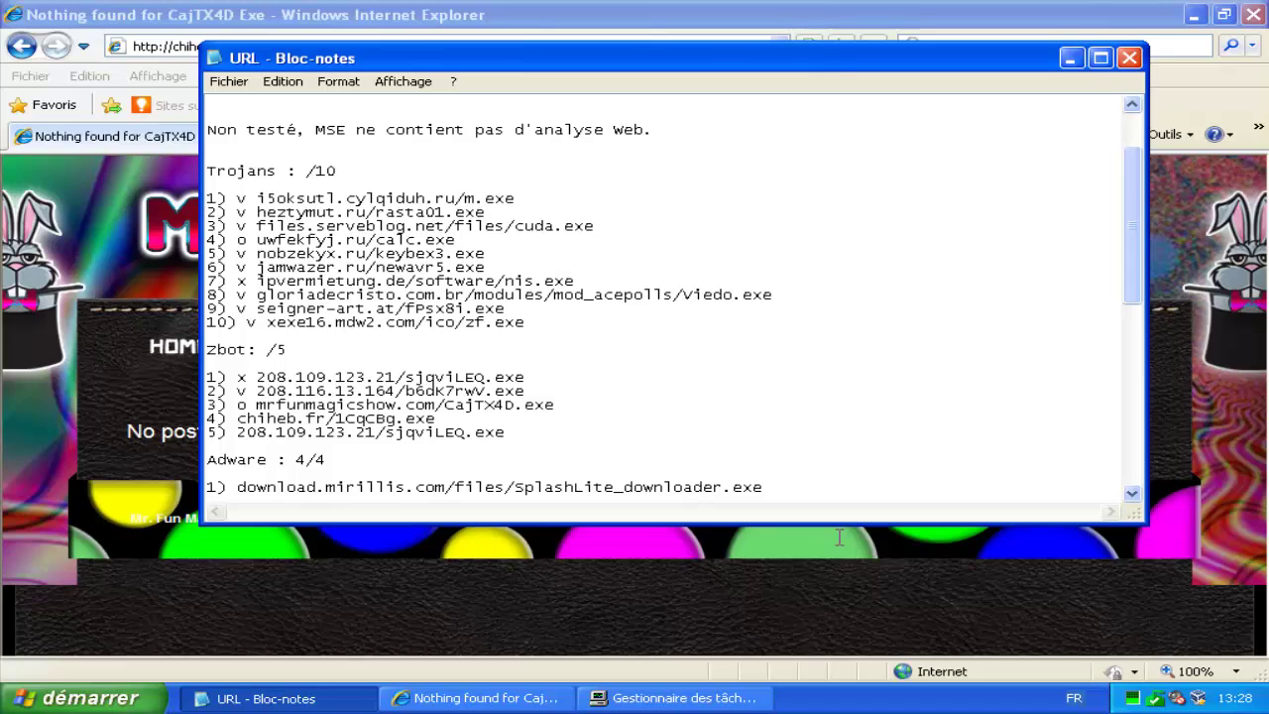
{"action": "type", "text": "v"}
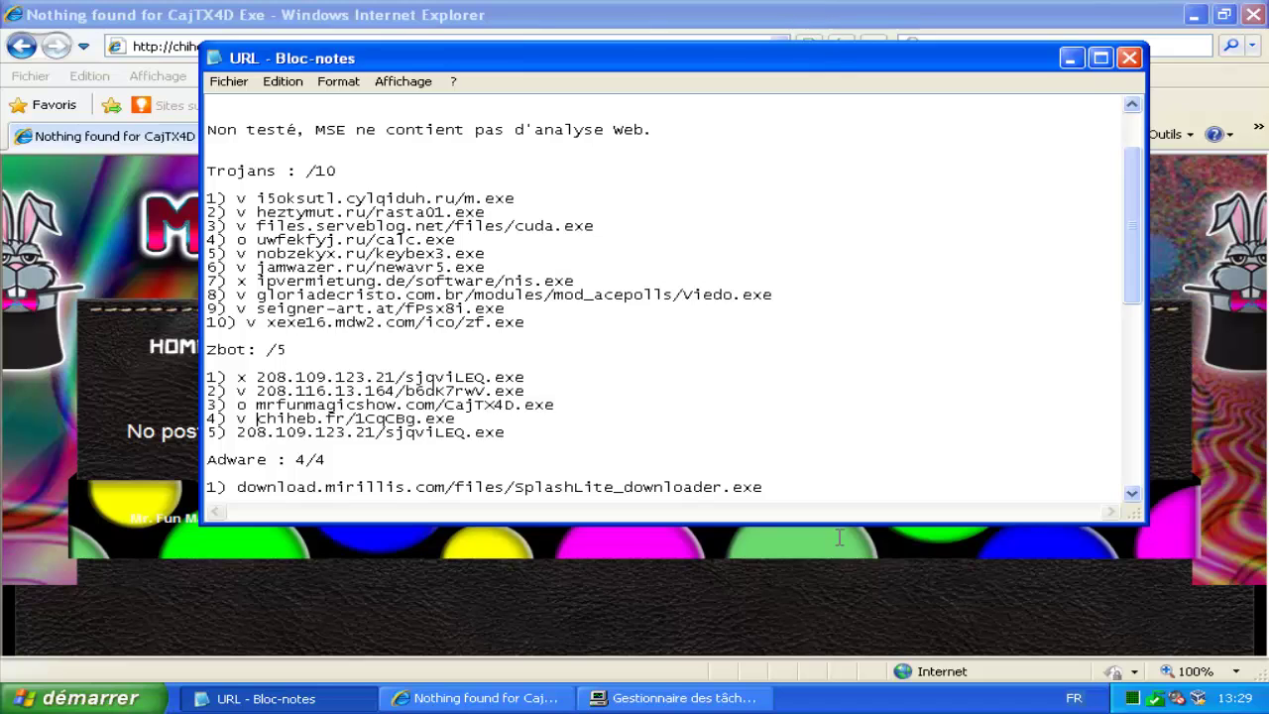
Step: Copy the Zbot entry 5 address 208.109.123.21/sjqviLEQ.exe, load it in Internet Explorer, and run the downloaded file
{"action": "left_click_drag", "start_coordinate": [504, 432], "coordinate": [237, 432]}
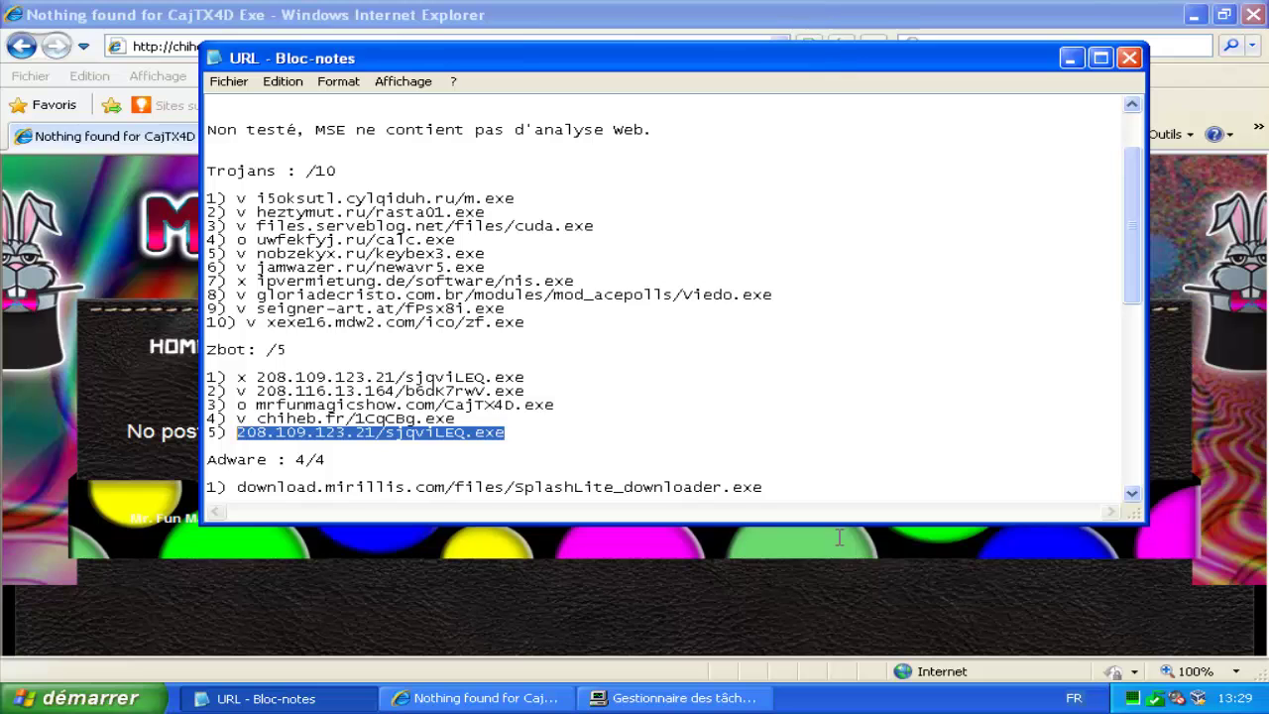
{"action": "key", "text": "alt+Tab"}
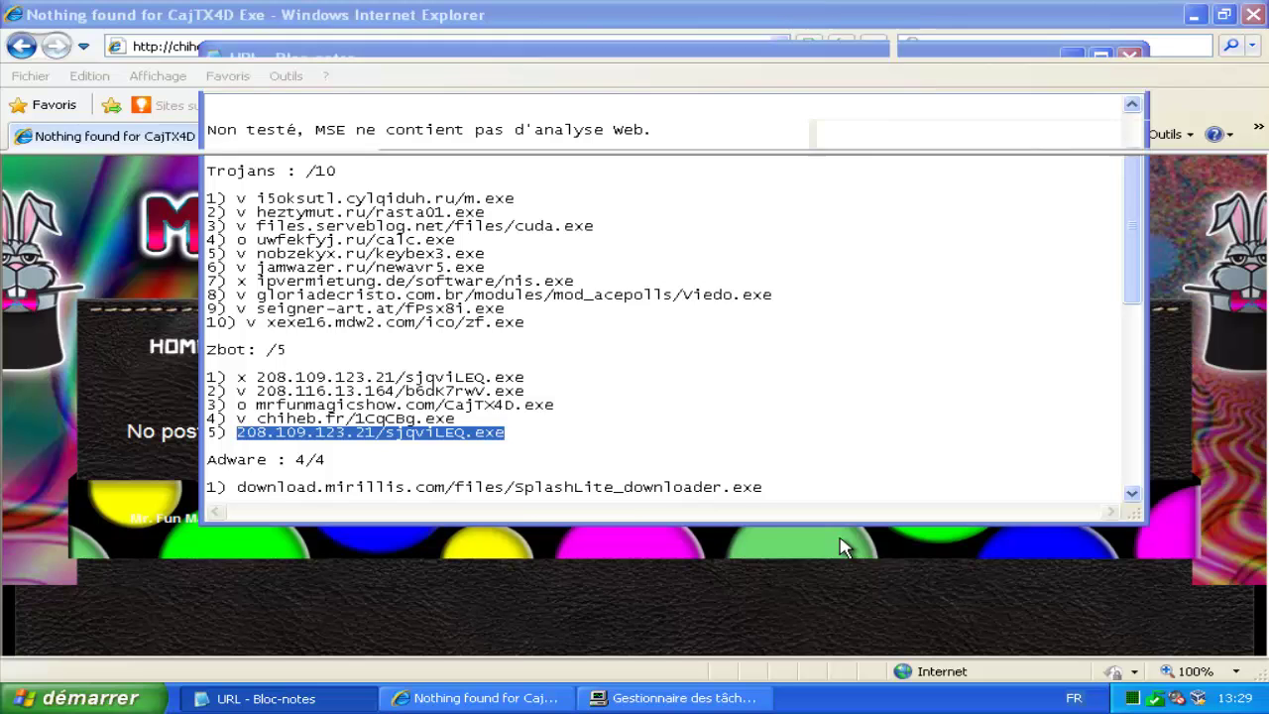
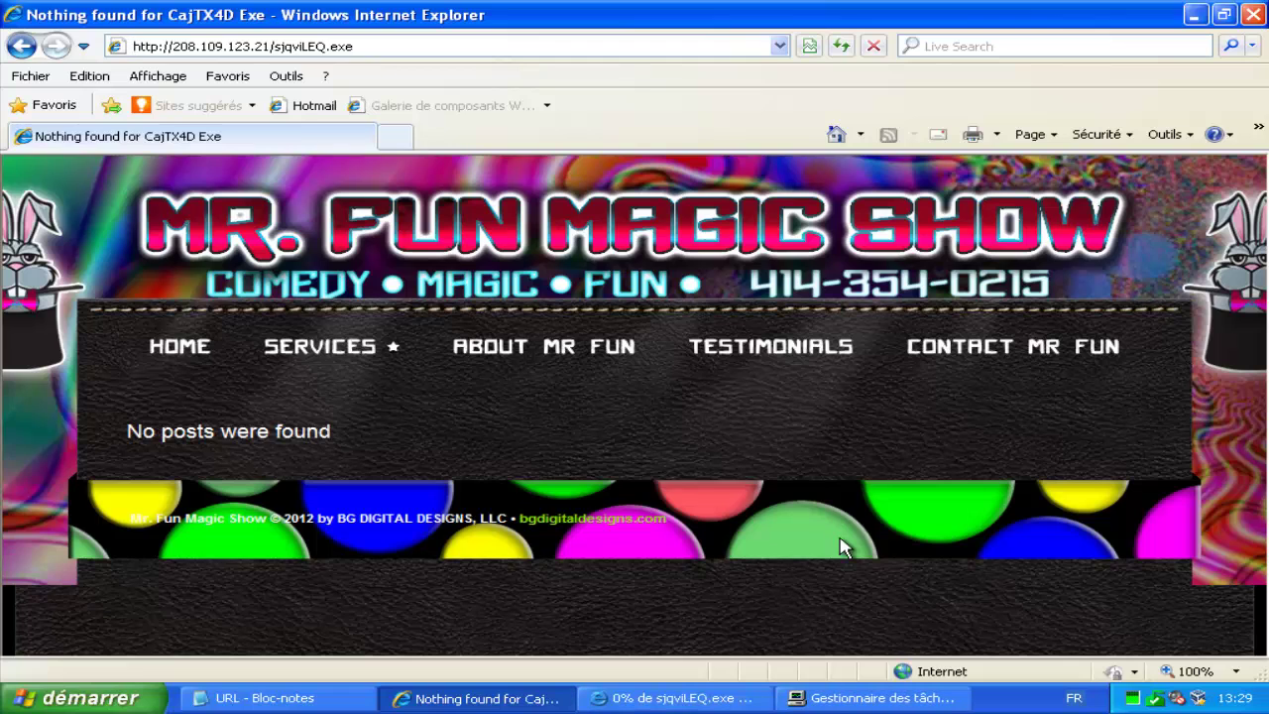
{"action": "key", "text": "alt+e"}
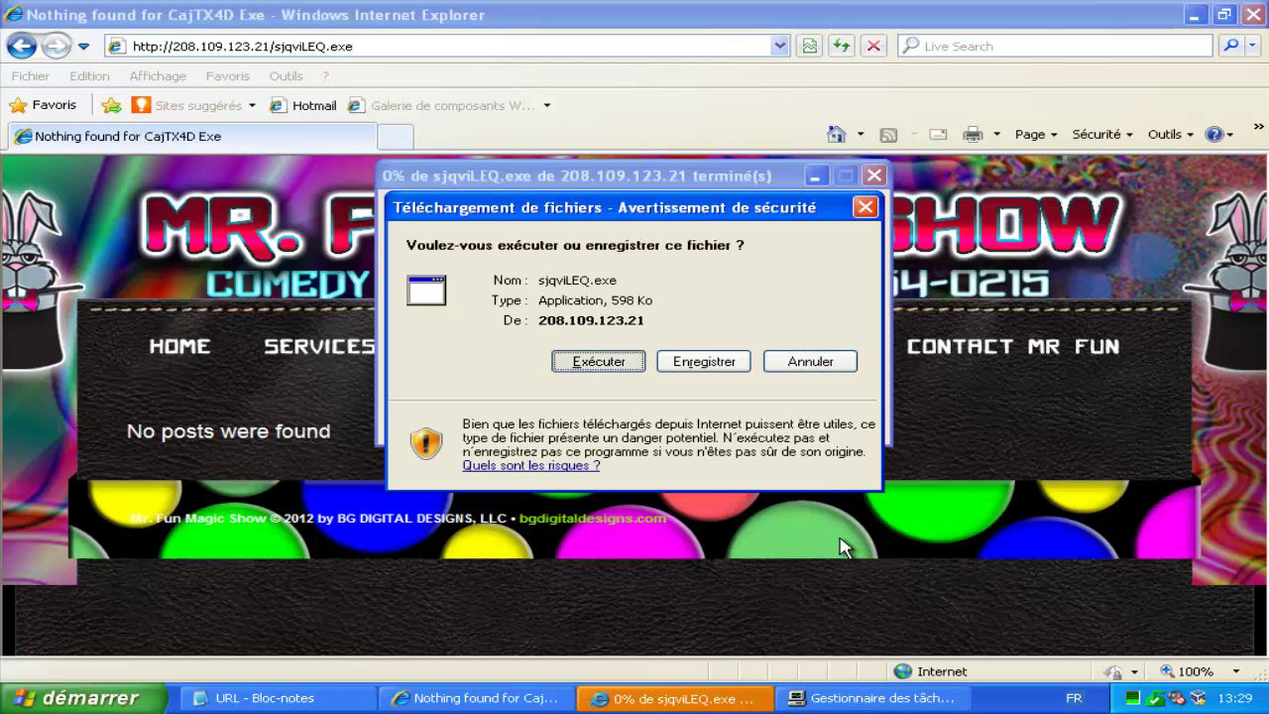
{"action": "key", "text": "alt+e"}
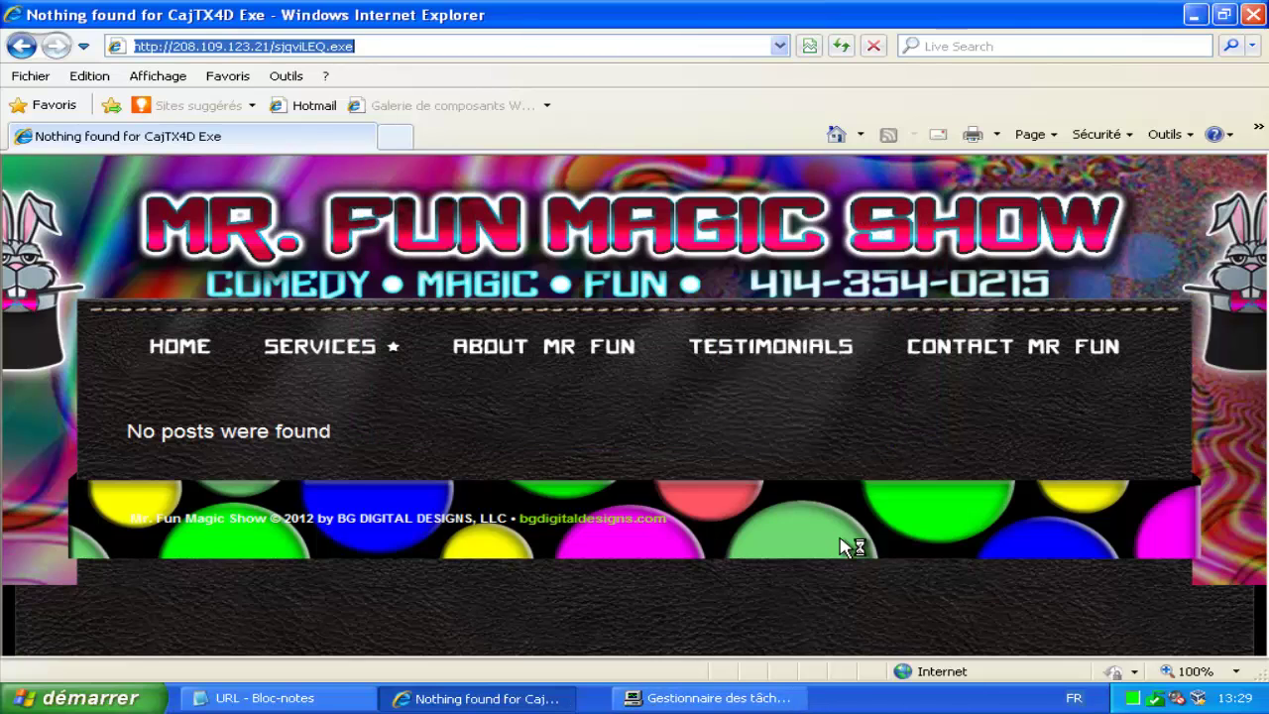
Step: Check the Task Manager process list for the sjqviLEQ[1].exe process
{"action": "key", "text": "ctrl+shift+Escape"}
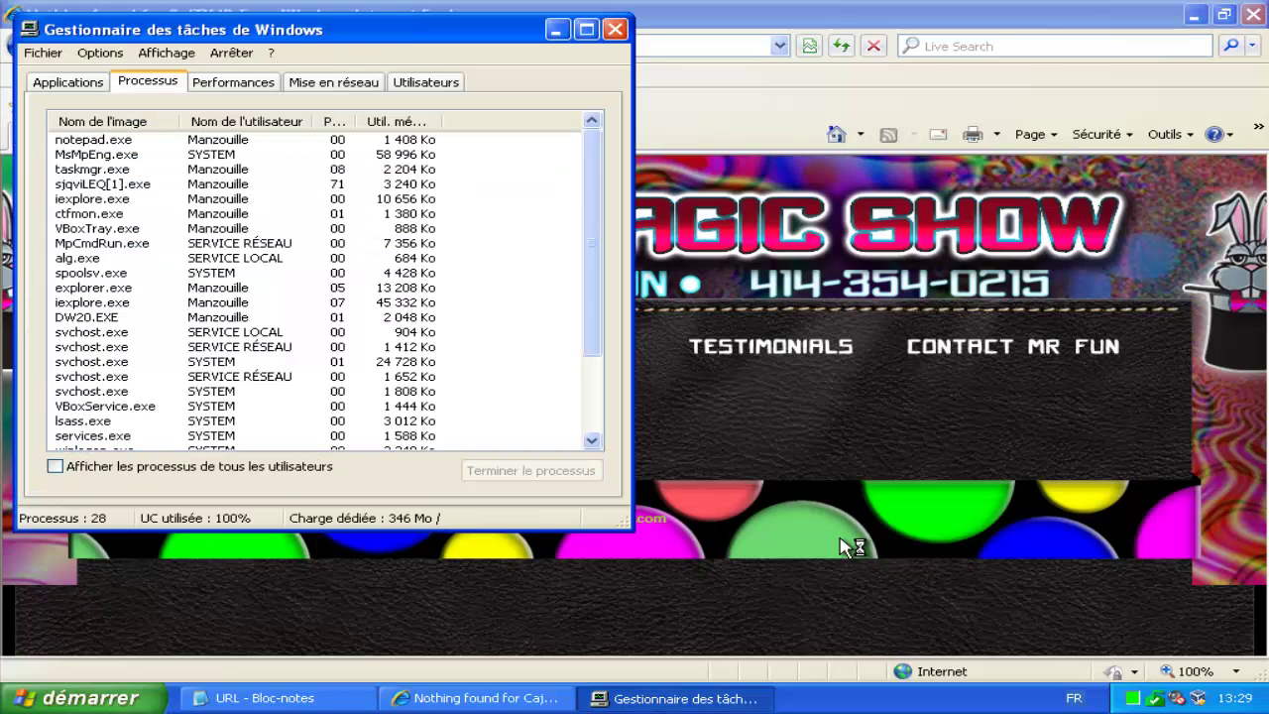
{"action": "scroll", "coordinate": [840, 548], "scroll_direction": "down", "scroll_amount": 3}
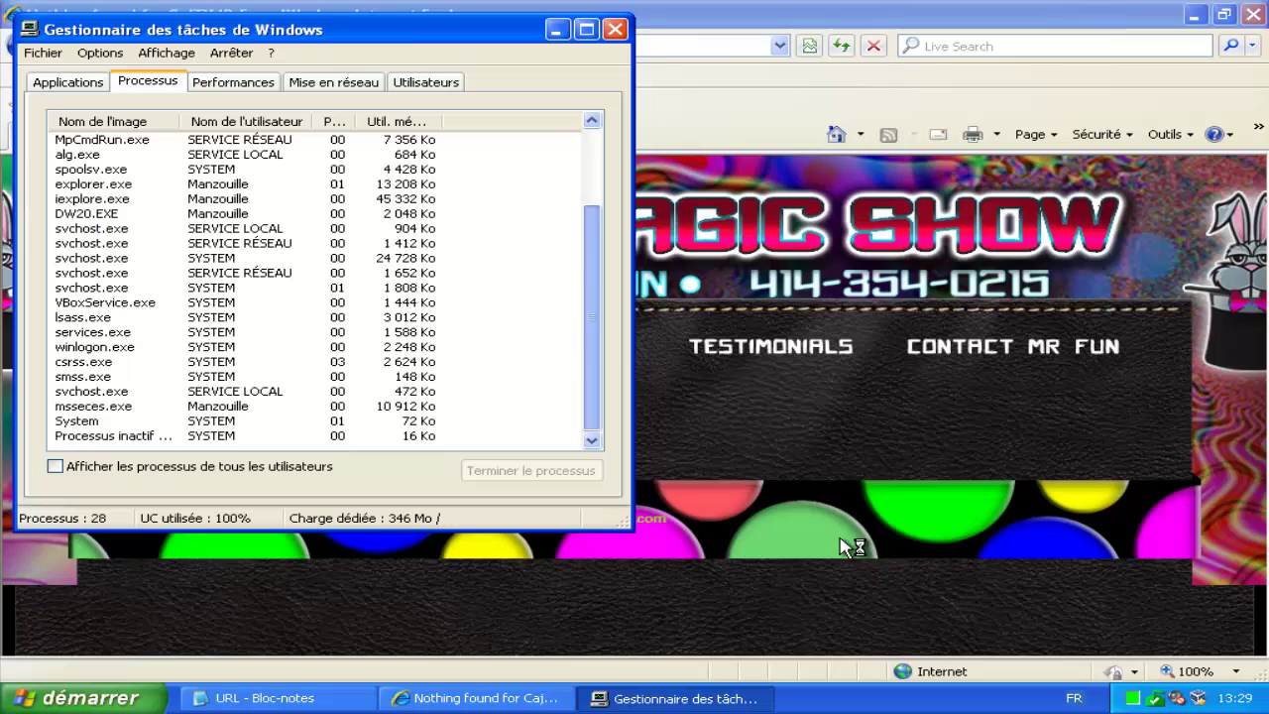
{"action": "scroll", "coordinate": [840, 547], "scroll_direction": "up", "scroll_amount": 3}
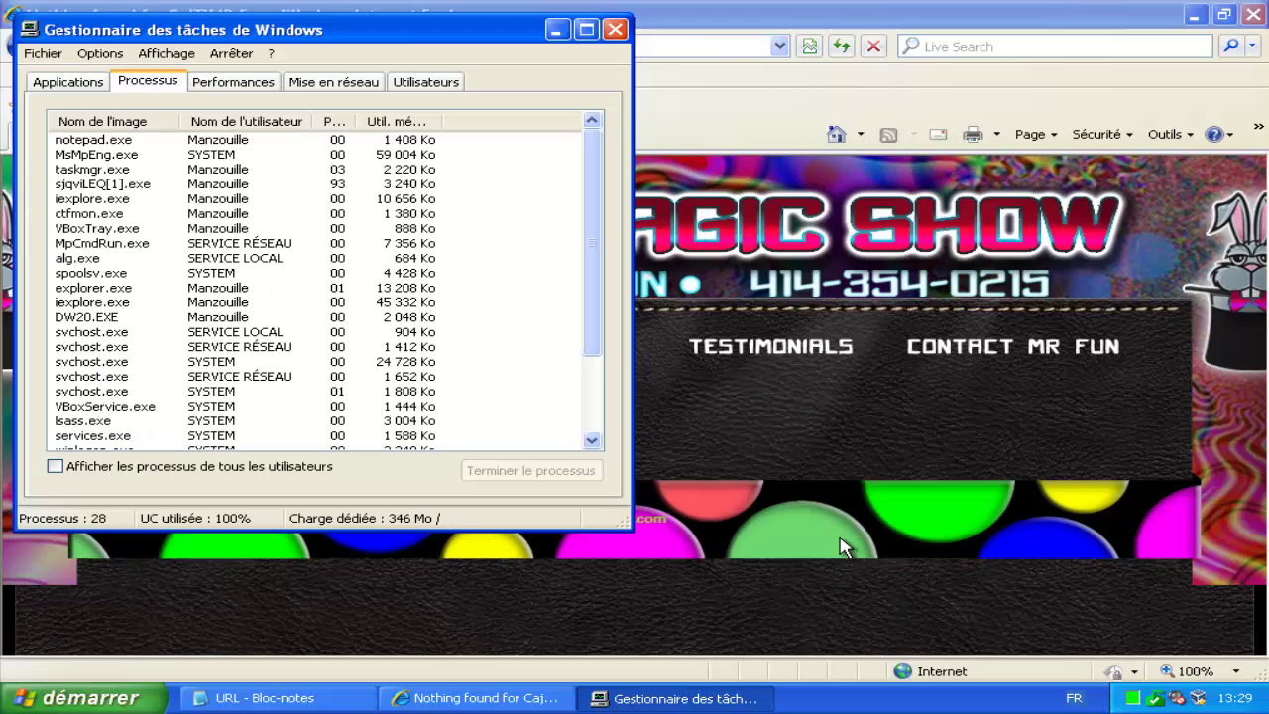
Step: Return to the Notepad list and insert "x" before the Zbot entry 5 address
{"action": "key", "text": "alt+Tab"}
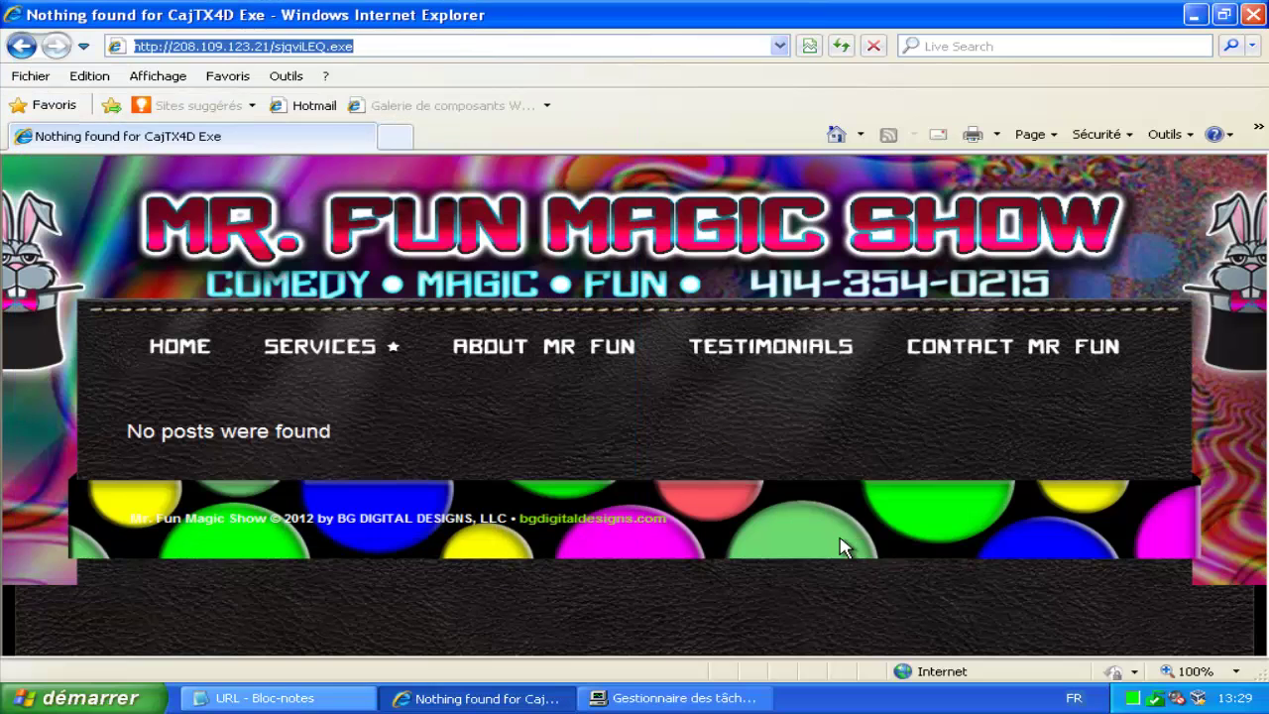
{"action": "key", "text": "alt+Tab"}
{"action": "key", "text": "Left"}
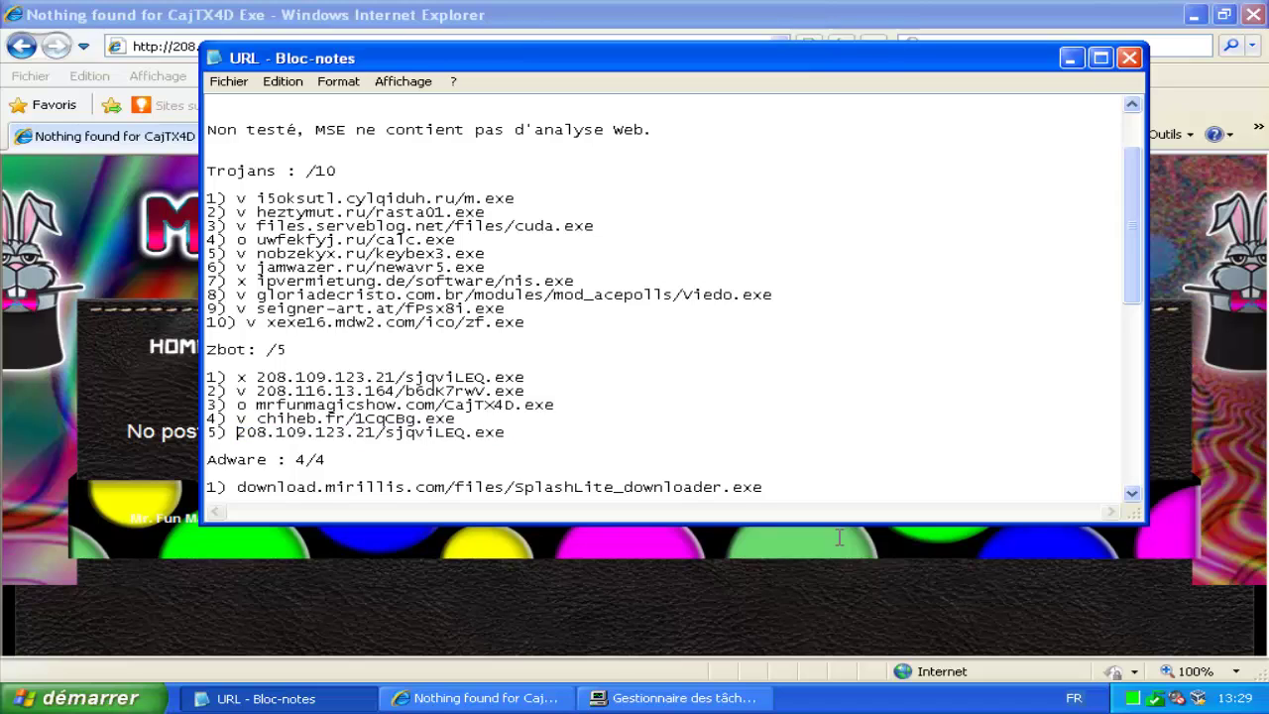
{"action": "type", "text": "x"}
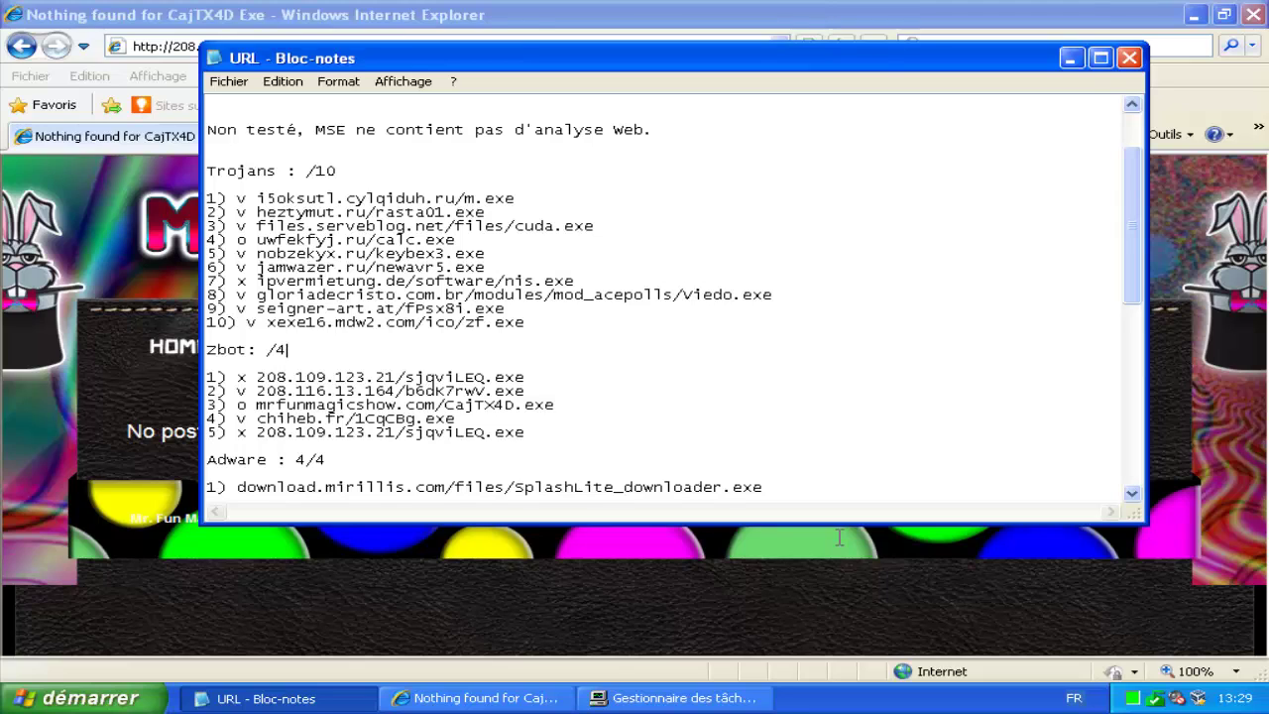
Step: Enter the scores 2/4 for Zbot and 8/9 for Trojans in the Notepad section headings
{"action": "type", "text": "2"}
{"action": "type", "text": "9"}
{"action": "type", "text": "8"}
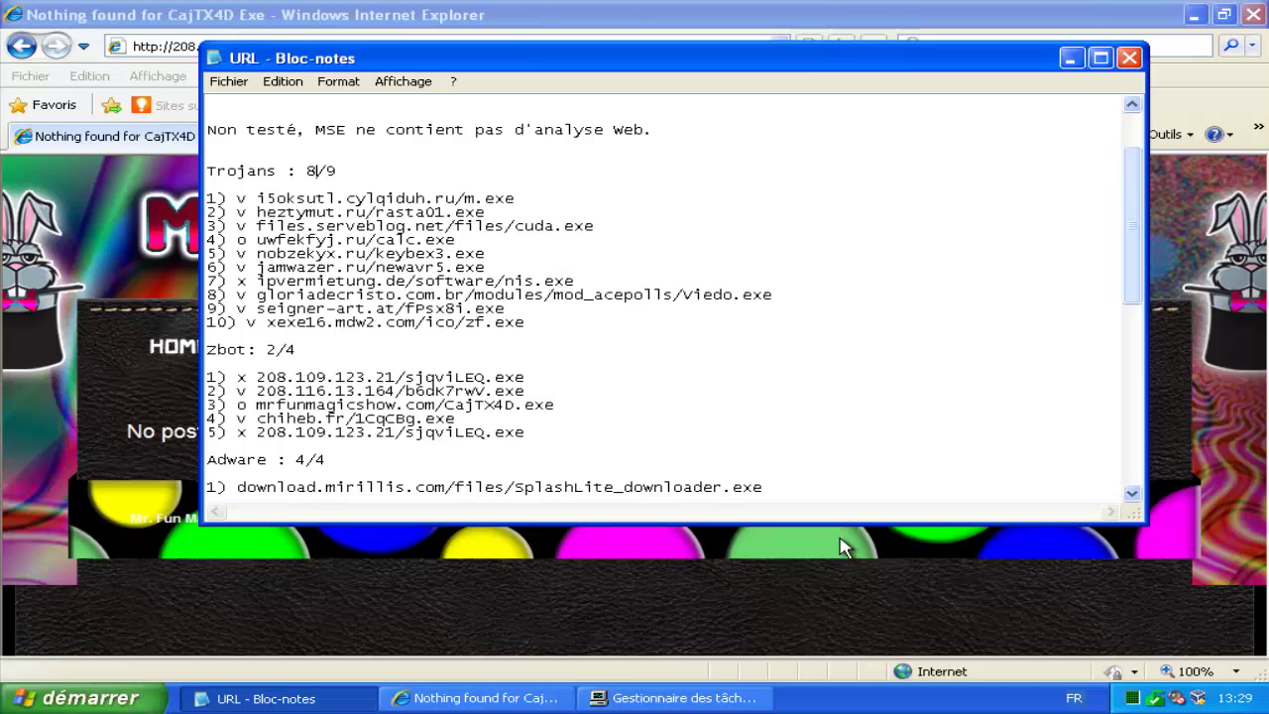
{"action": "scroll", "coordinate": [838, 536], "scroll_direction": "down", "scroll_amount": 7}
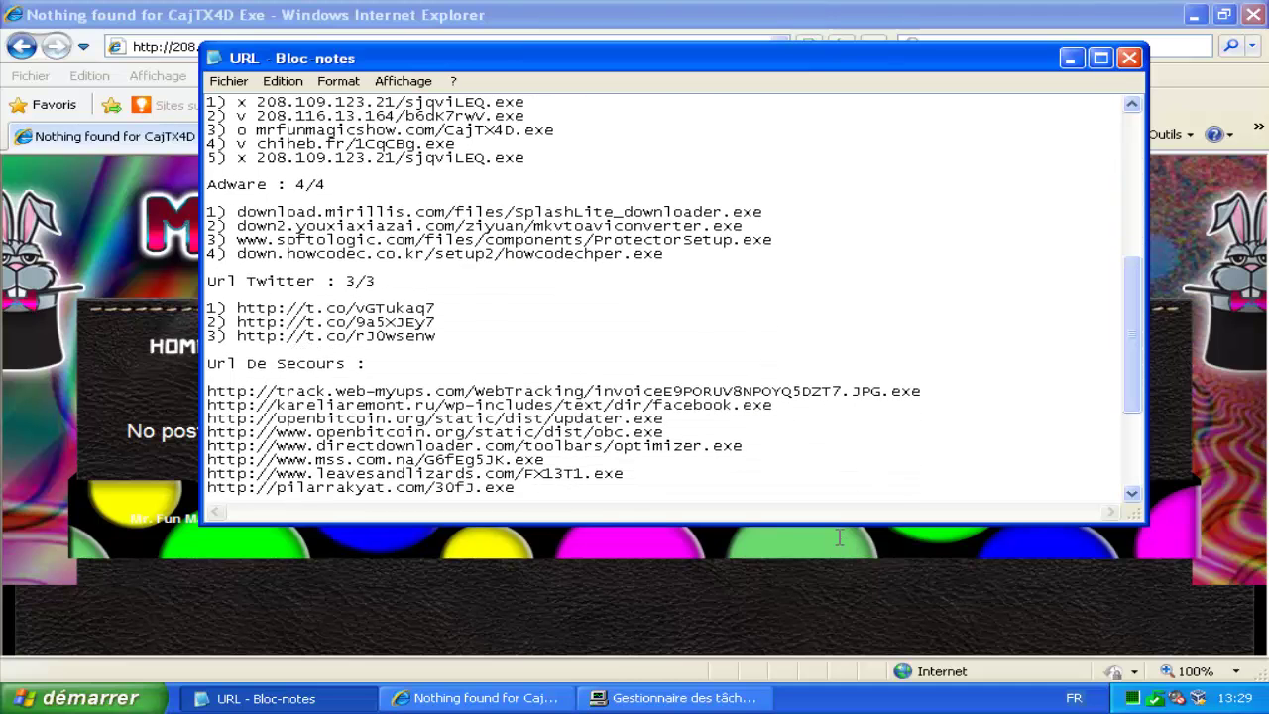
Step: Copy the Adware entry 1 address download.mirillis.com/files/SplashLite_downloader.exe, load it in Internet Explorer, and run the downloaded file
{"action": "left_click_drag", "start_coordinate": [762, 212], "coordinate": [247, 212]}
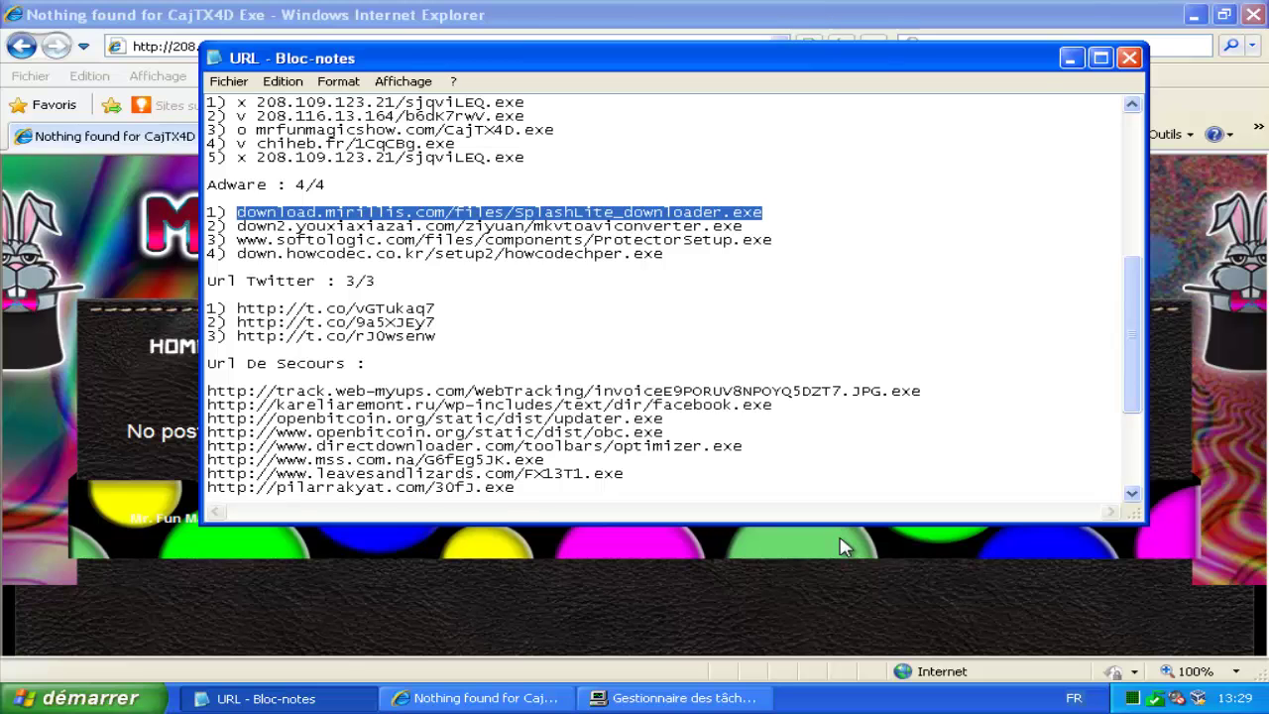
{"action": "key", "text": "alt+Tab"}
{"action": "type", "text": "download.mirillis.com/files/SplashLite_downloader.exe"}
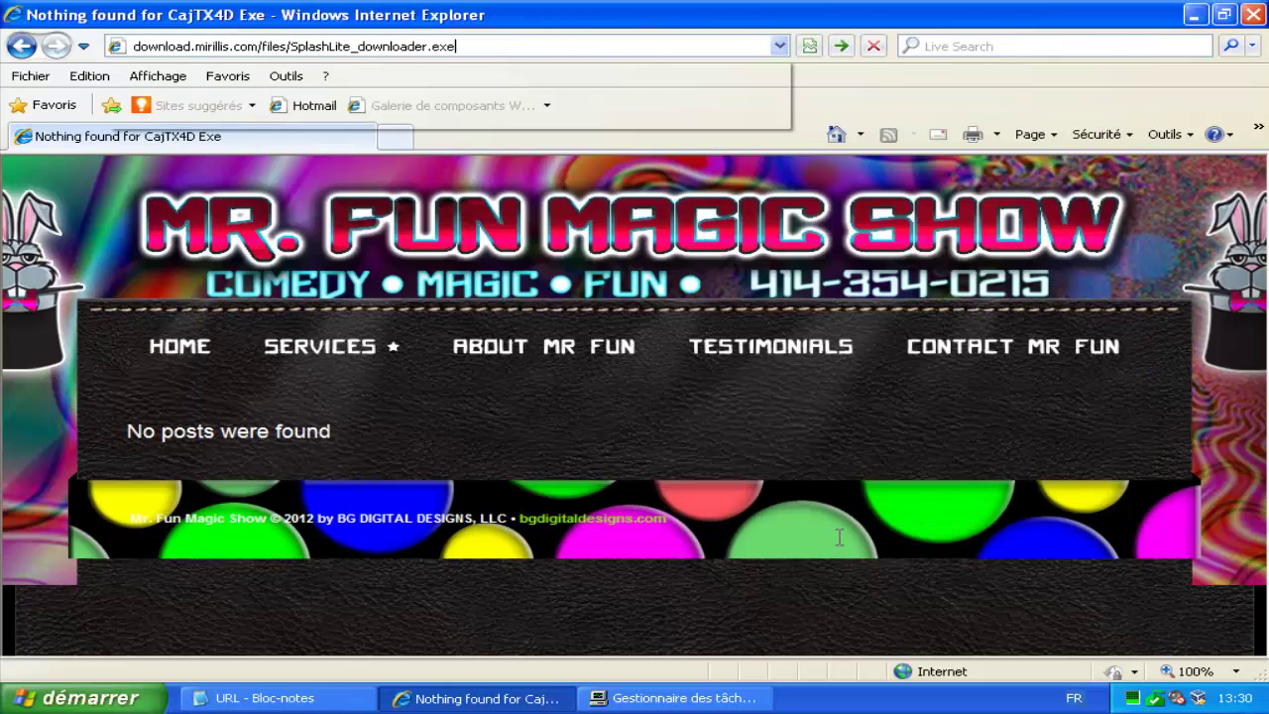
{"action": "key", "text": "Return"}
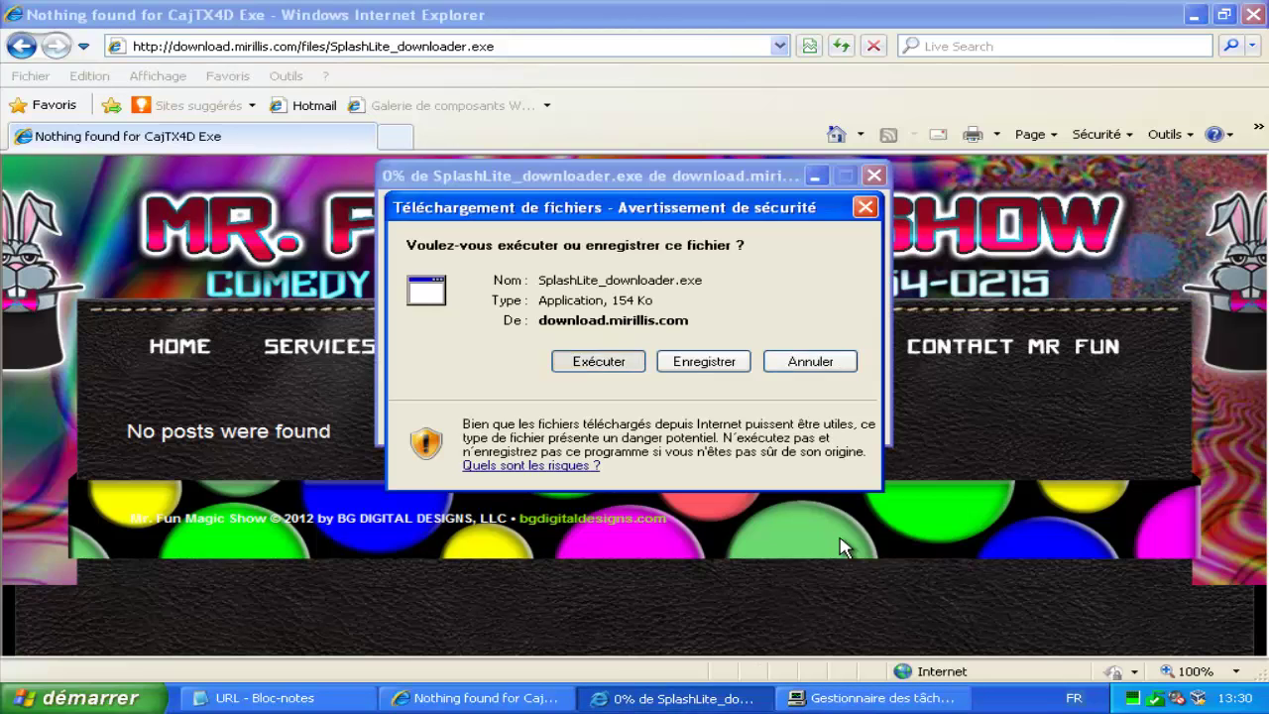
{"action": "key", "text": "Return"}
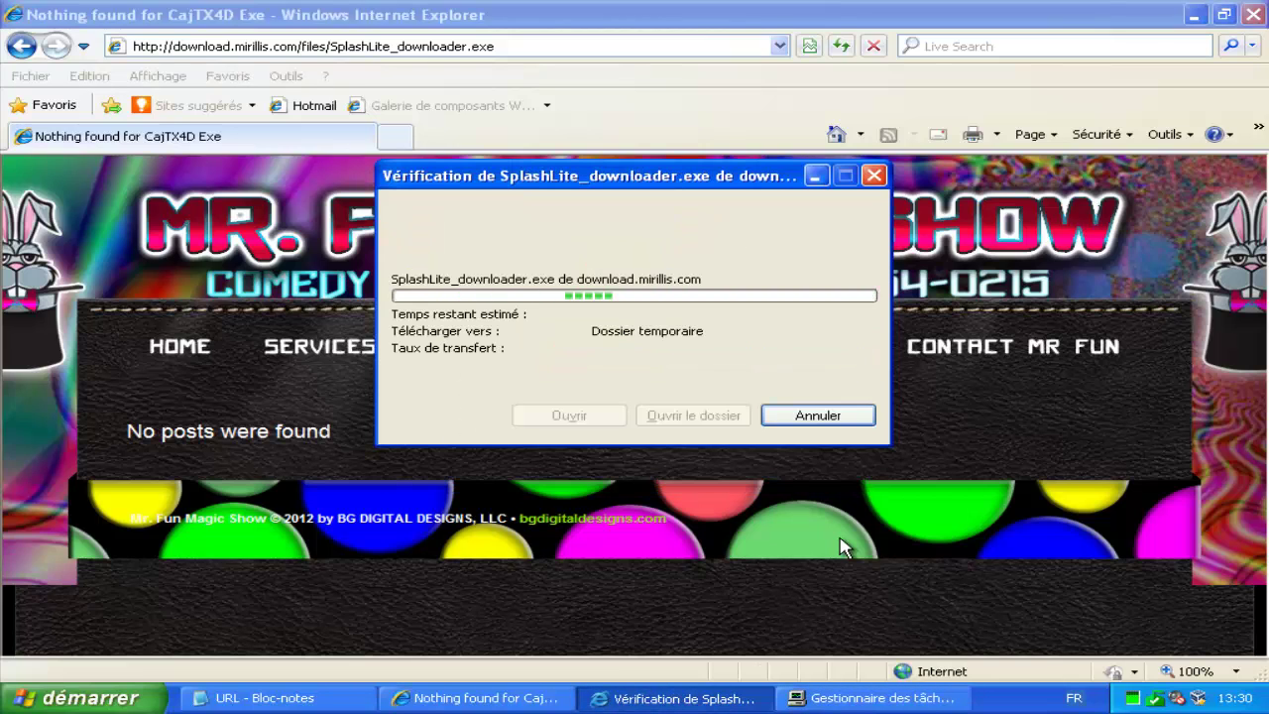
{"action": "key", "text": "alt+e"}
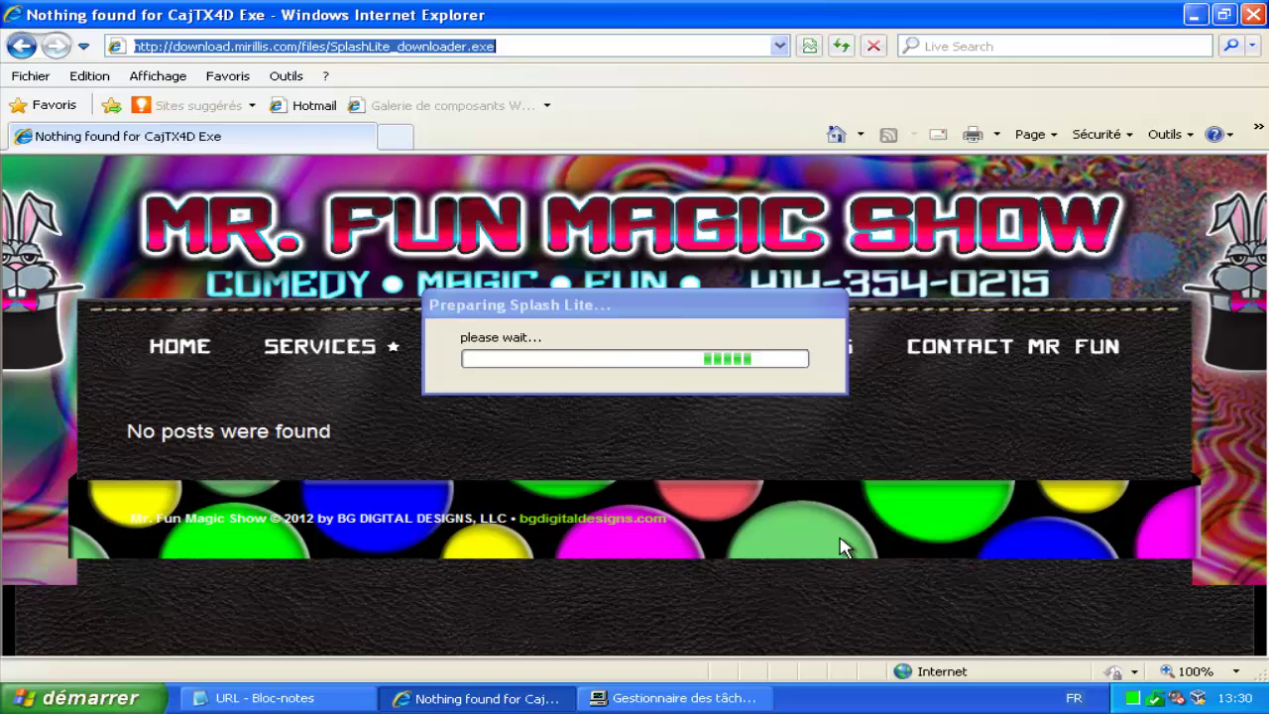
Step: Continue past the Splash Lite license page and insert "x" before the Adware entry 1 address in the Notepad list
{"action": "key", "text": "alt+Tab"}
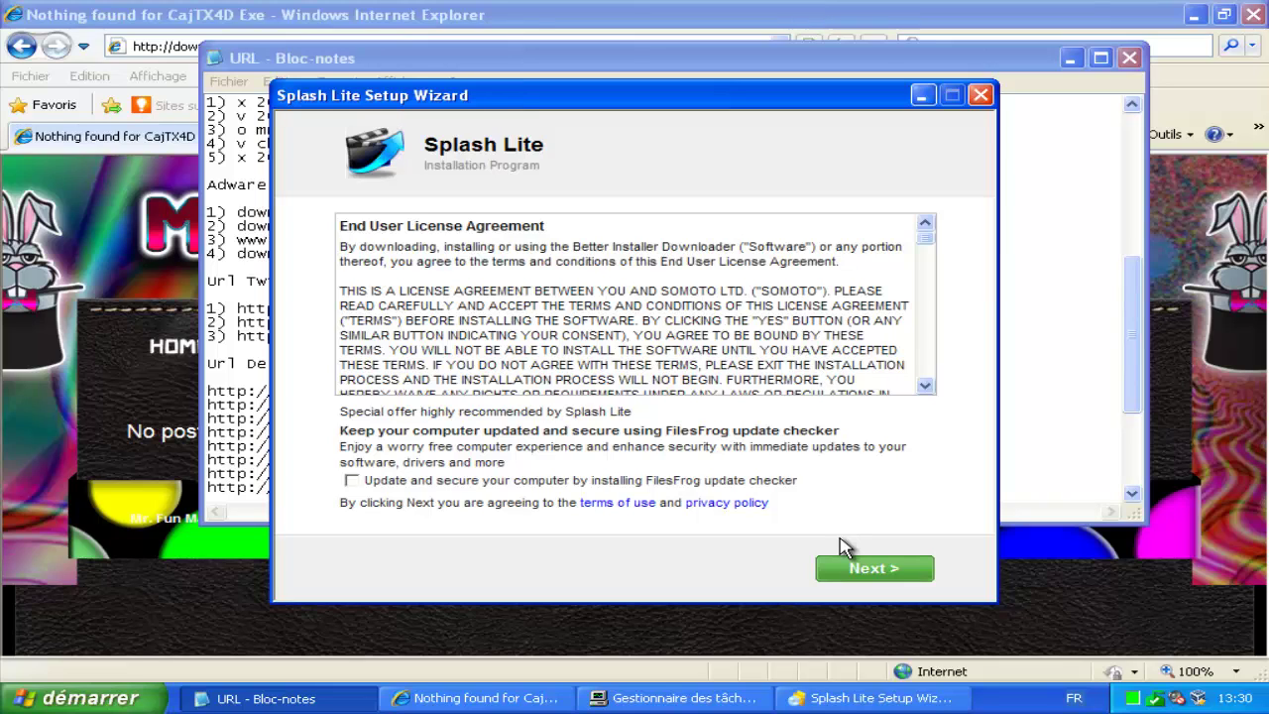
{"action": "key", "text": "Return"}
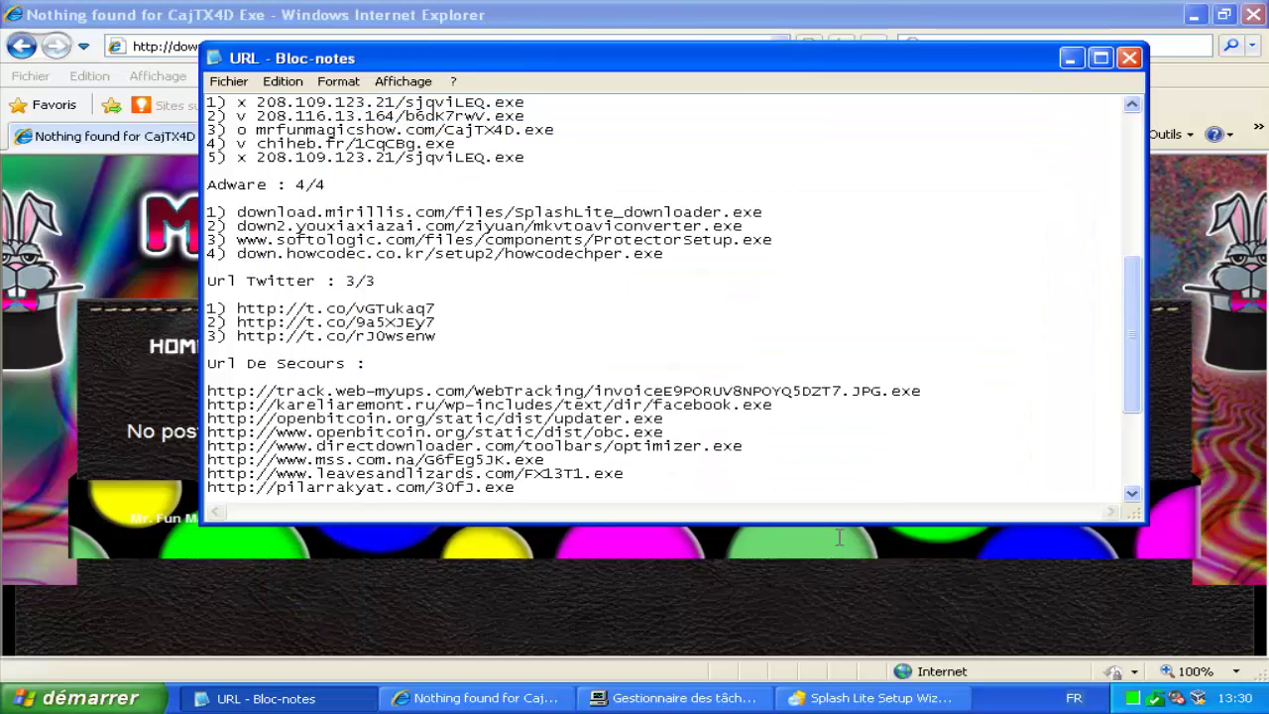
{"action": "type", "text": "x"}
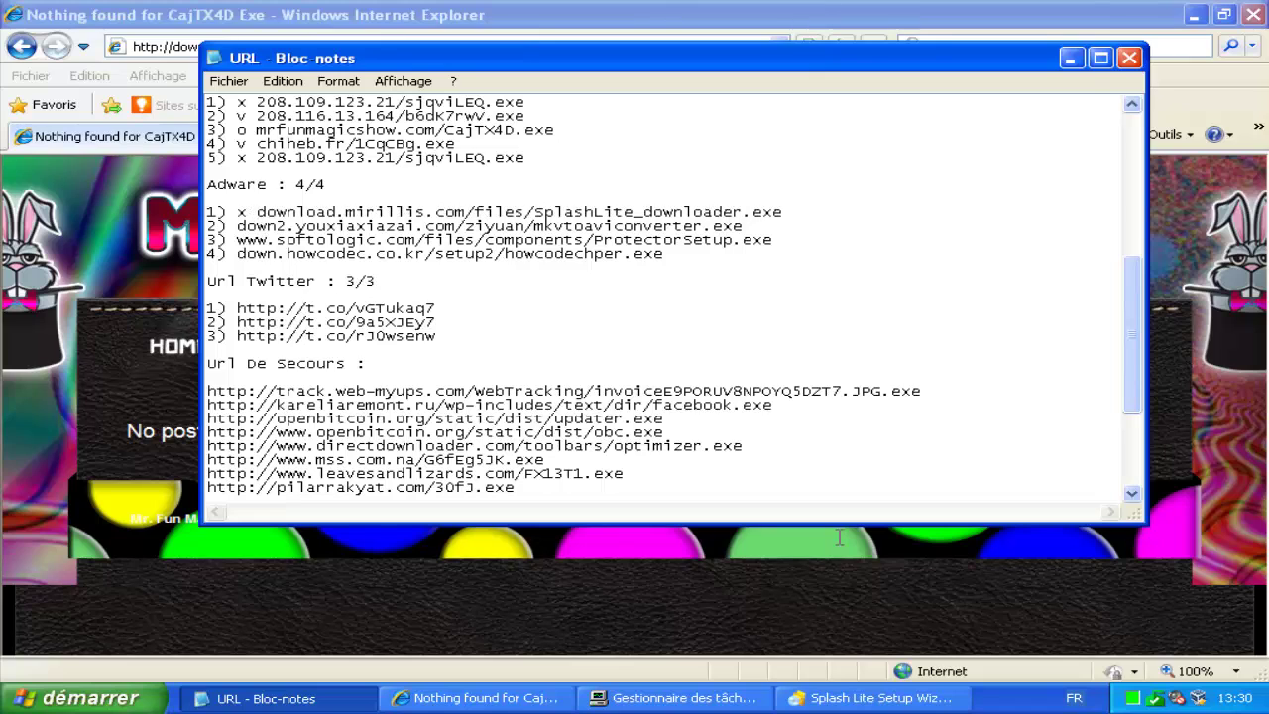
Step: Copy the Adware entry 2 address down2.youxiaxiazai.com/ziyuan/mkvtoaviconverter.exe, load it in Internet Explorer, and choose to run the download
{"action": "left_click_drag", "start_coordinate": [743, 226], "coordinate": [247, 226]}
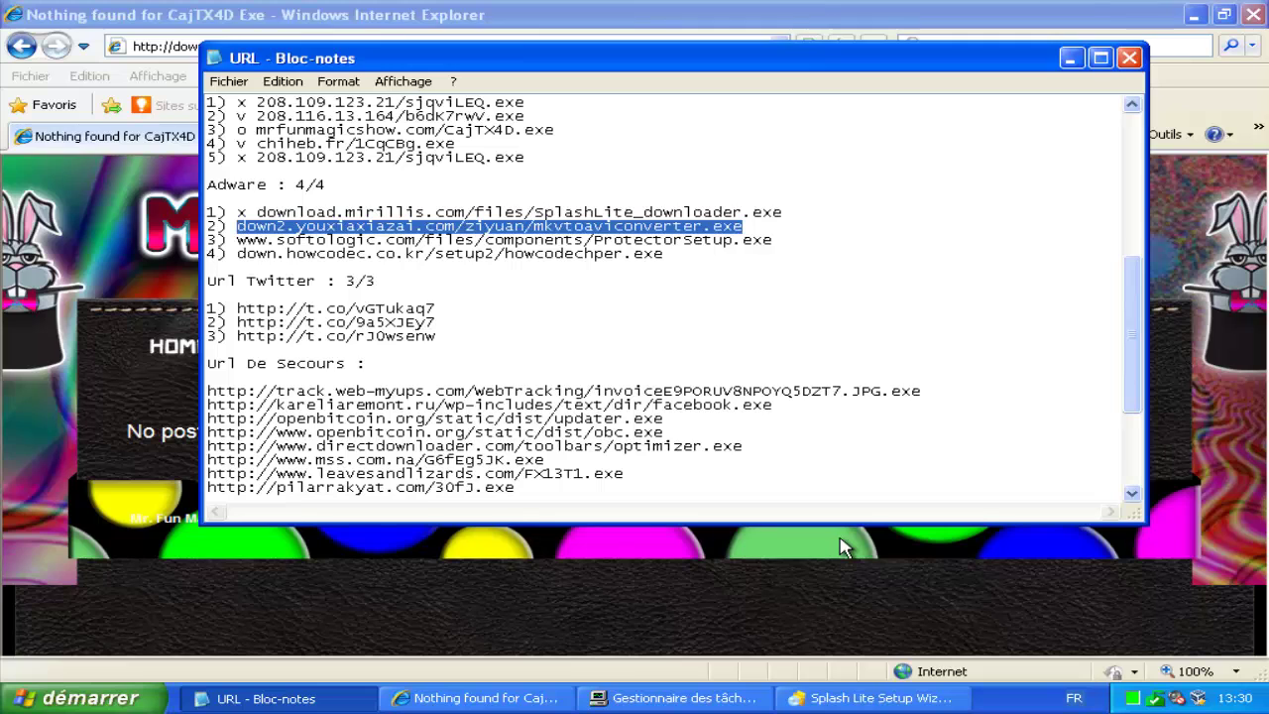
{"action": "key", "text": "alt+Tab"}
{"action": "type", "text": "http://down2.youxiaxiazai.com/ziyuan/mkvtoaviconverter.exe"}
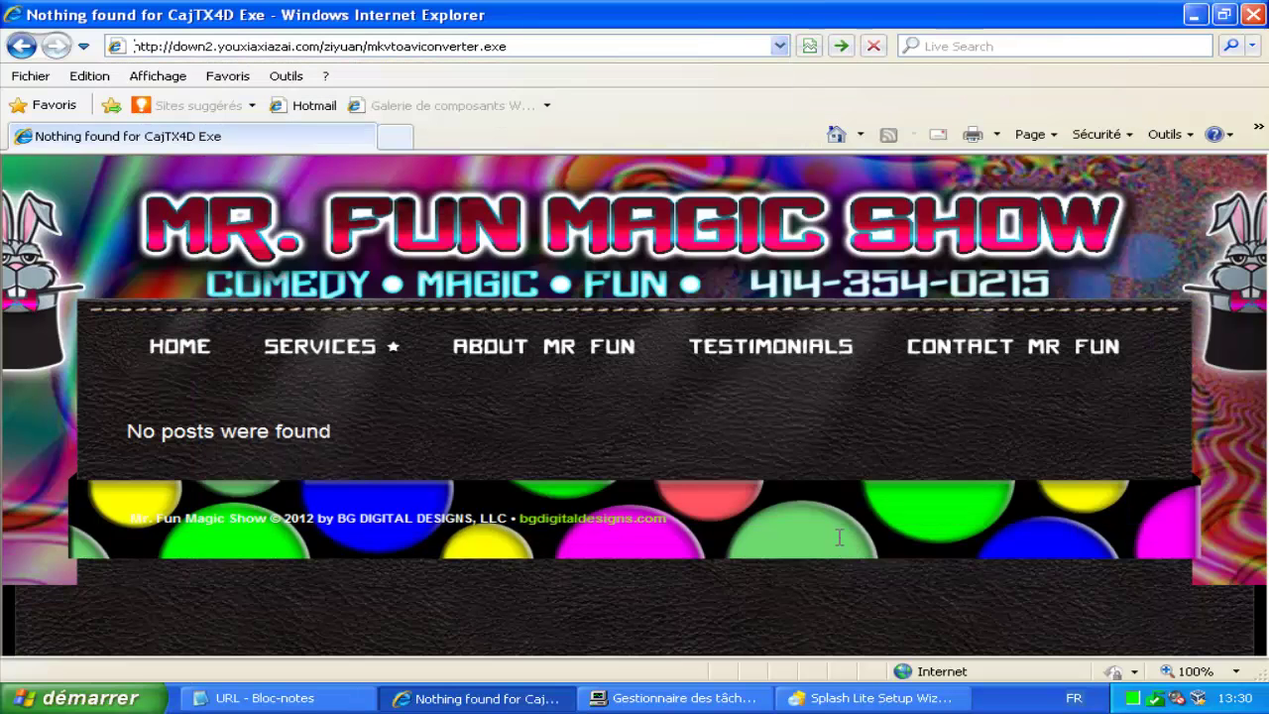
{"action": "key", "text": "Return"}
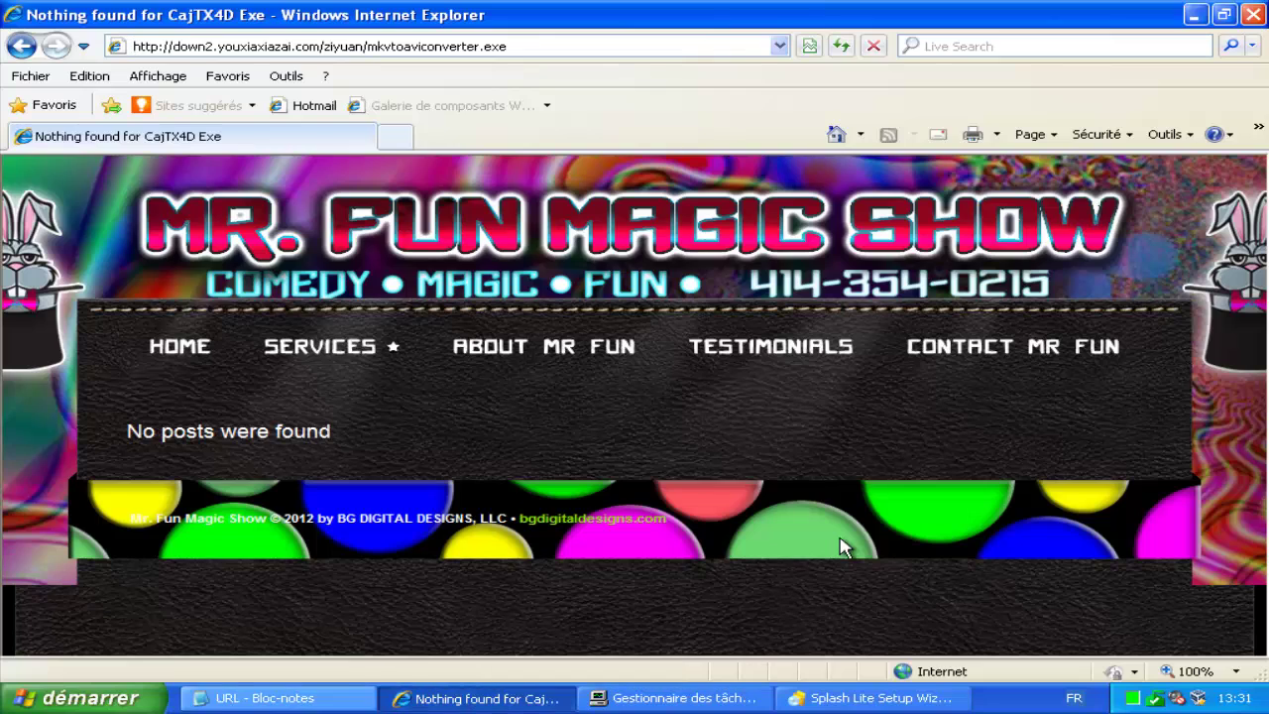
{"action": "key", "text": "alt+Tab"}
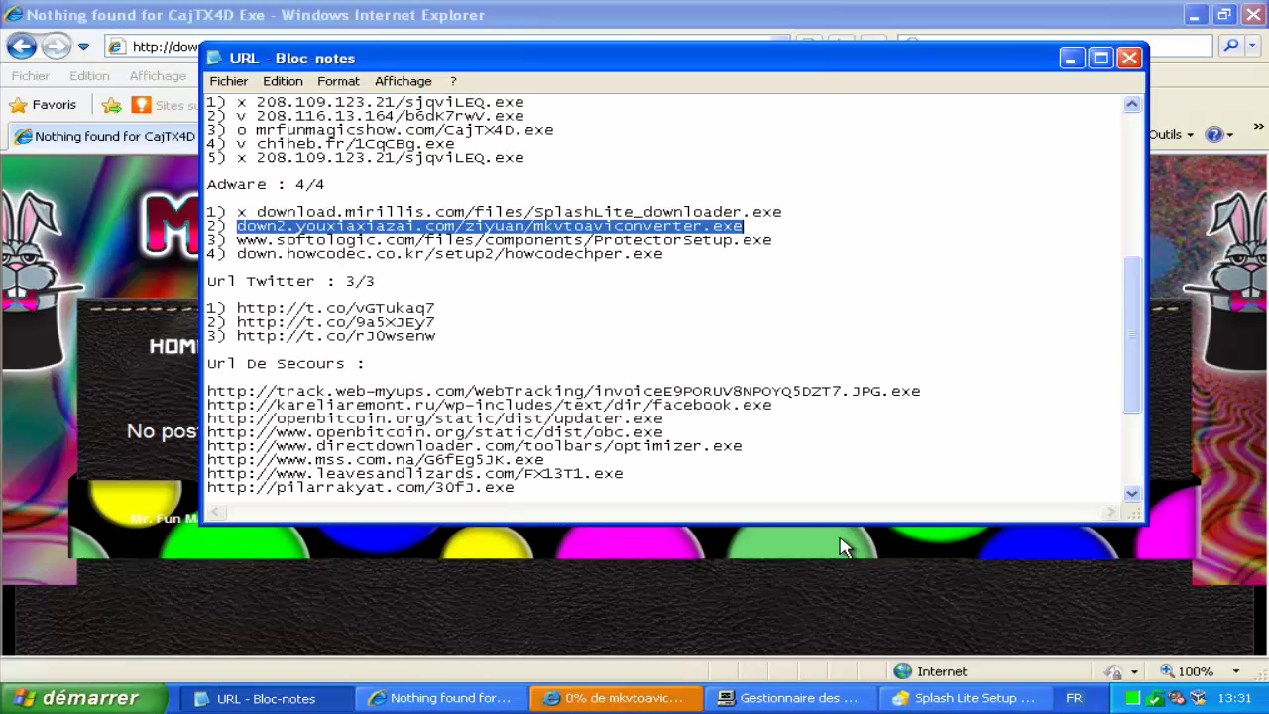
{"action": "key", "text": "Left"}
{"action": "key", "text": "Left"}
{"action": "key", "text": "Return"}
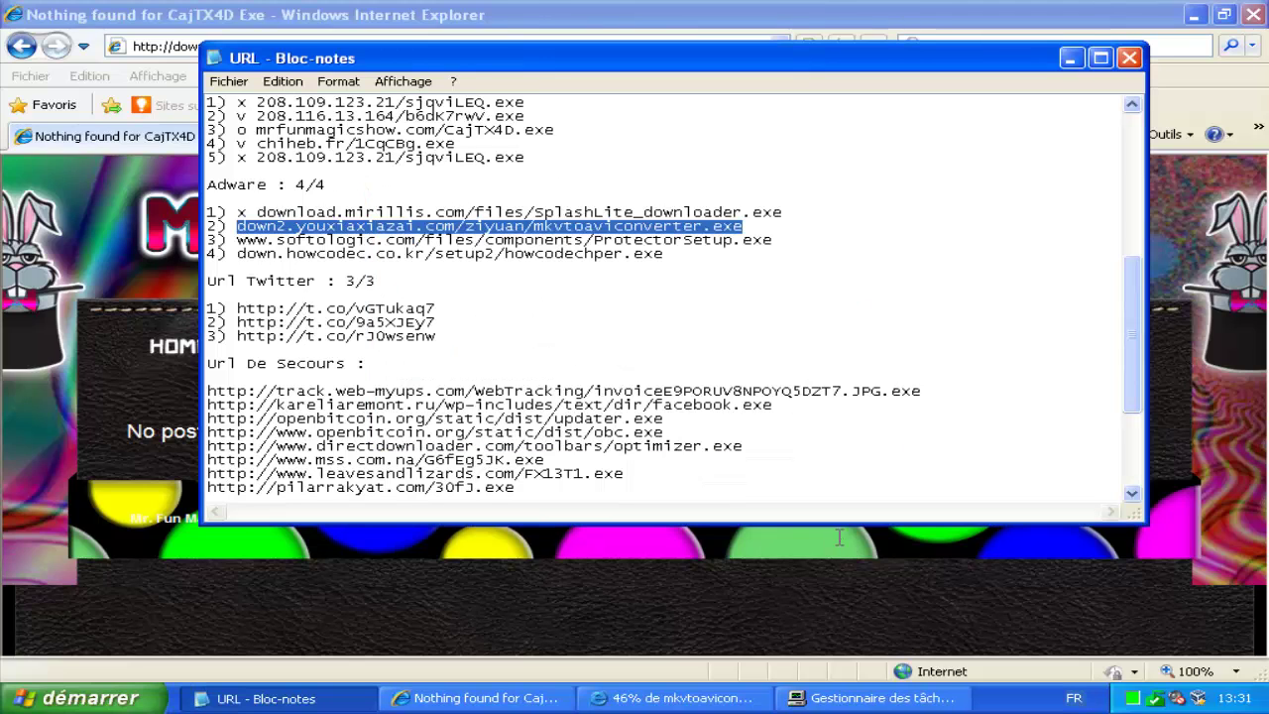
Step: Copy the Adware entry 3 address, accept Français as the Splash Lite installer language, and quit that installation
{"action": "left_click_drag", "start_coordinate": [207, 254], "coordinate": [237, 240]}
{"action": "key", "text": "ctrl+c"}
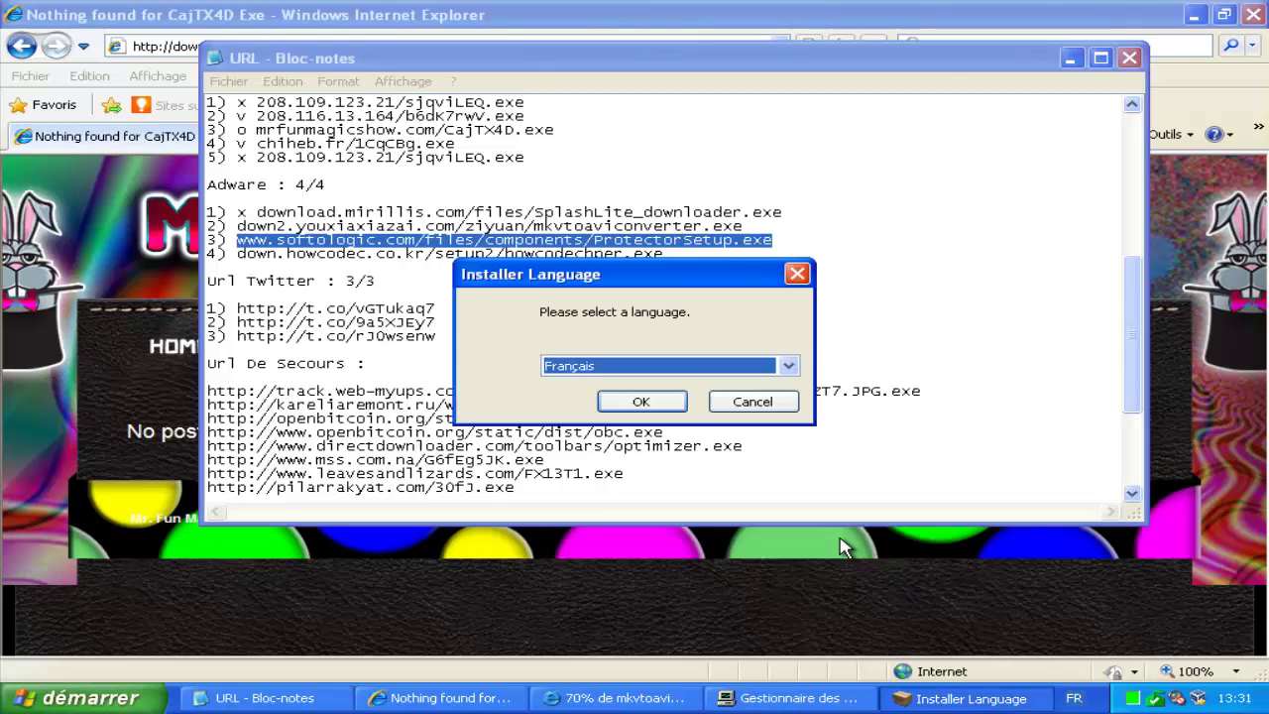
{"action": "key", "text": "Return"}
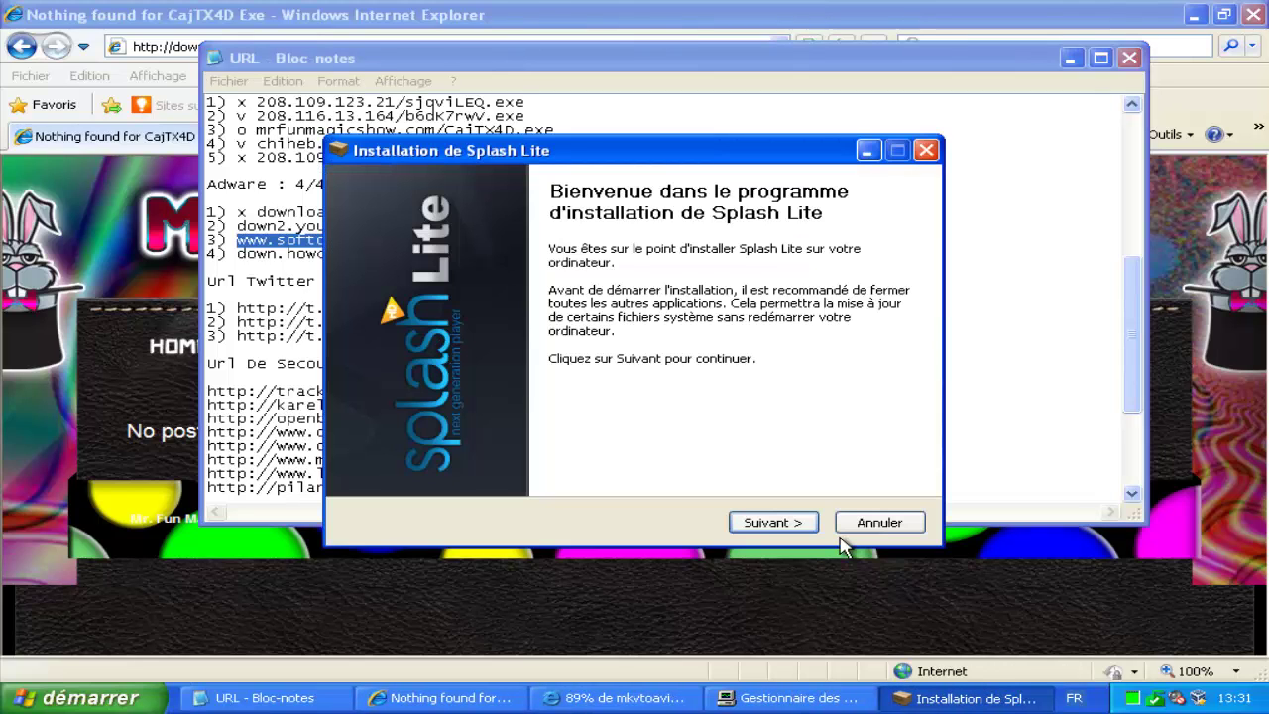
{"action": "left_click", "coordinate": [843, 524]}
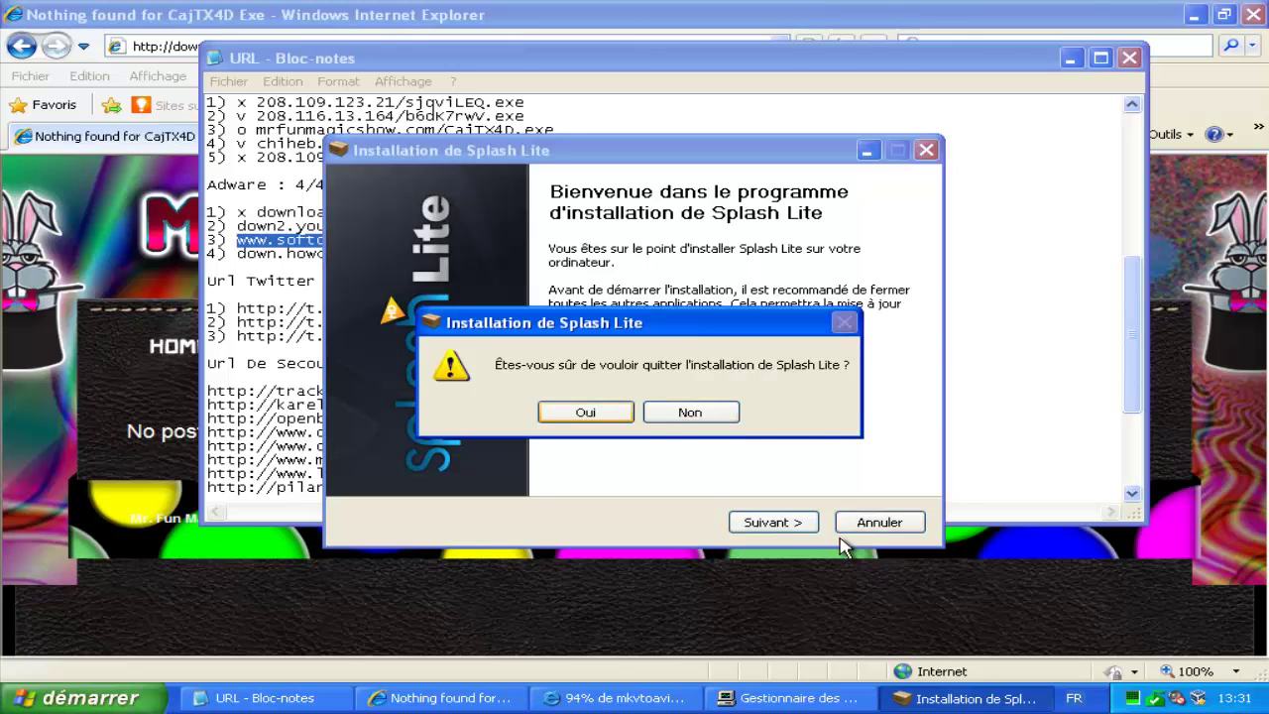
{"action": "key", "text": "Return"}
{"action": "left_click", "coordinate": [841, 547]}
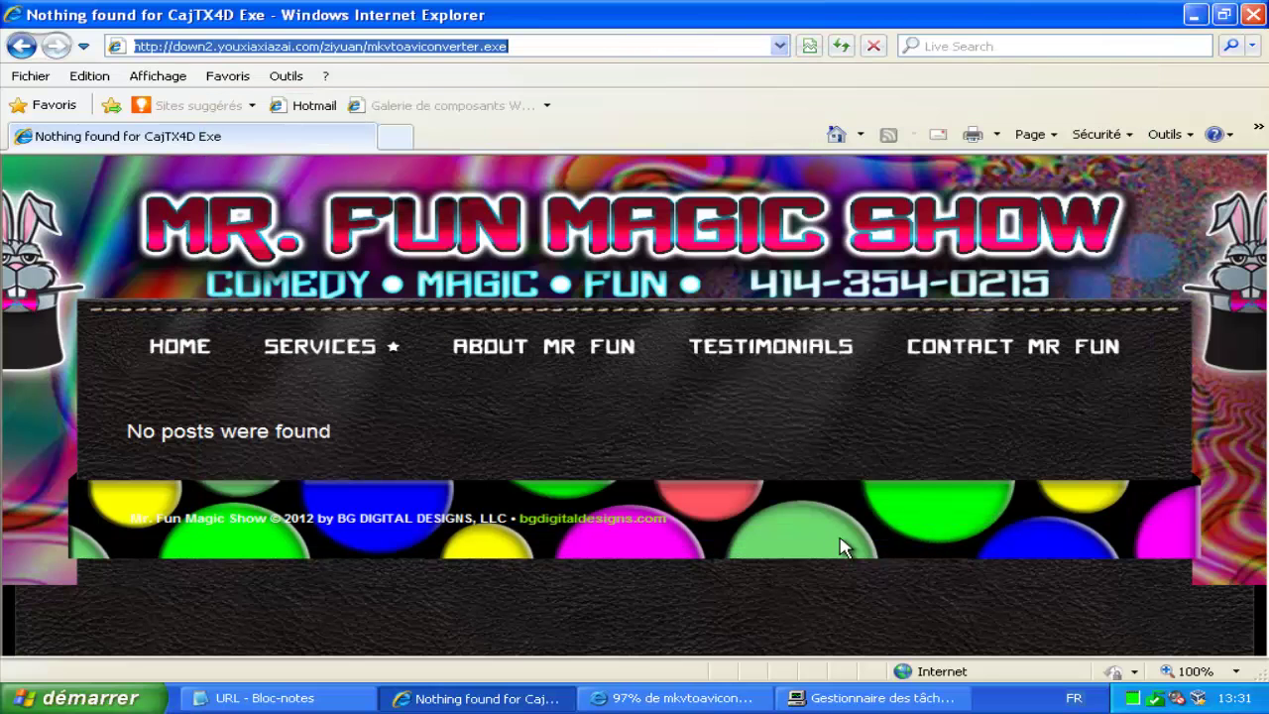
{"action": "key", "text": "ctrl+v"}
{"action": "key", "text": "Return"}
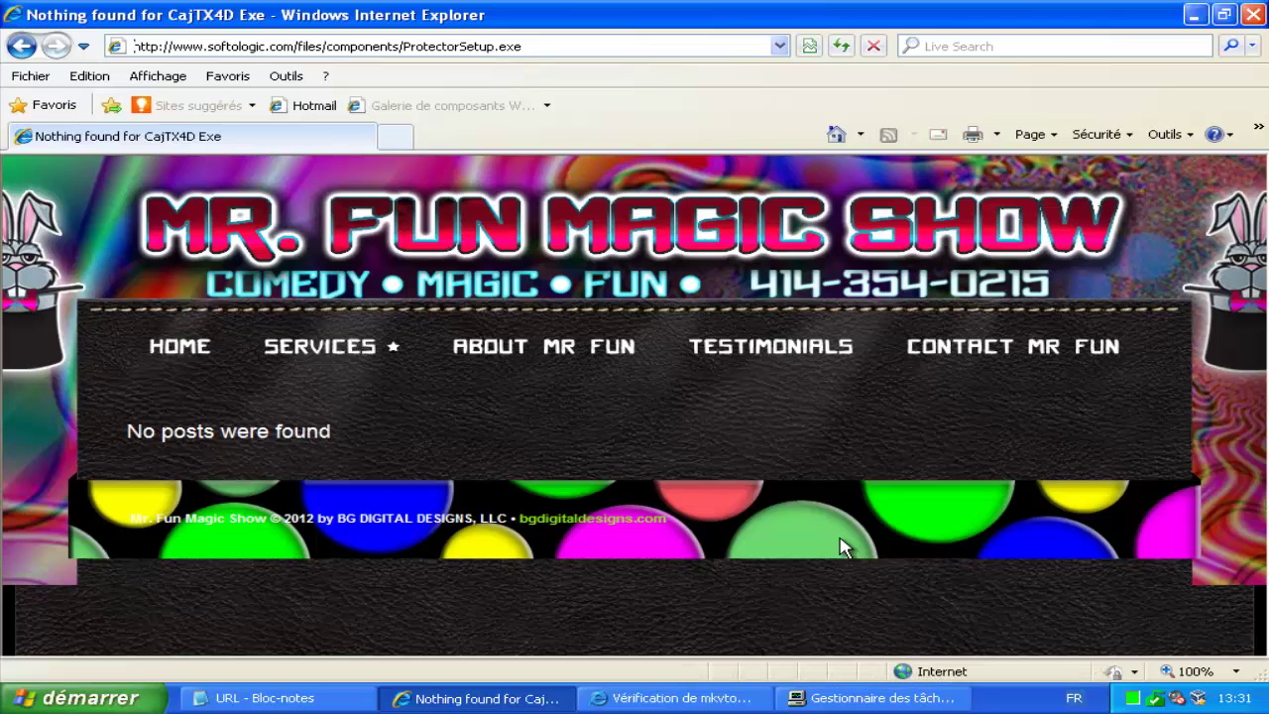
{"action": "key", "text": "alt+Tab"}
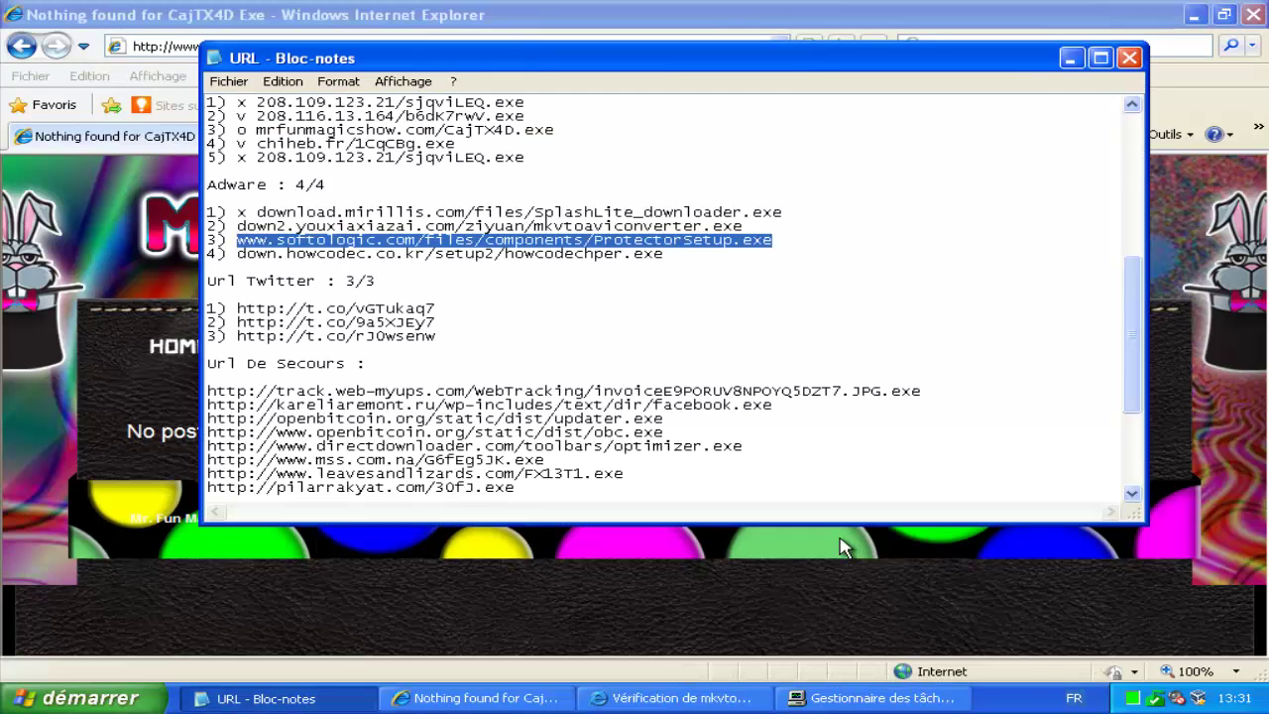
{"action": "key", "text": "alt+Tab"}
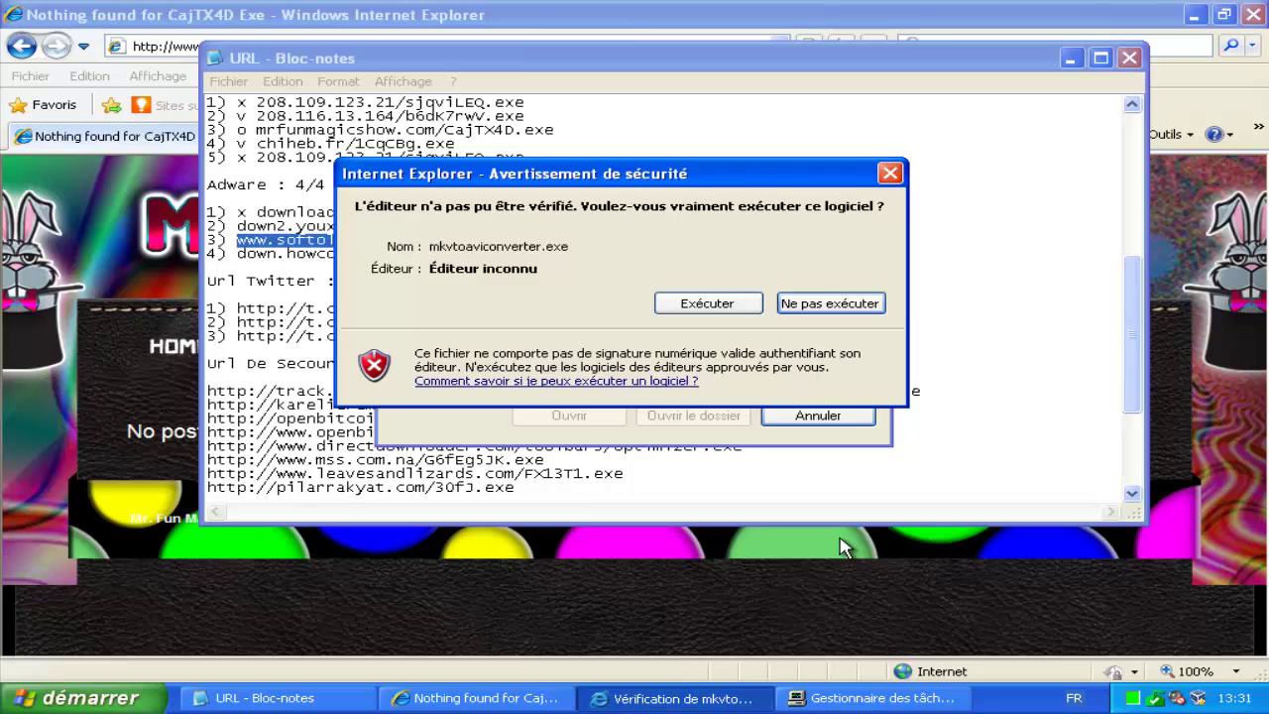
{"action": "key", "text": "Left"}
{"action": "key", "text": "Return"}
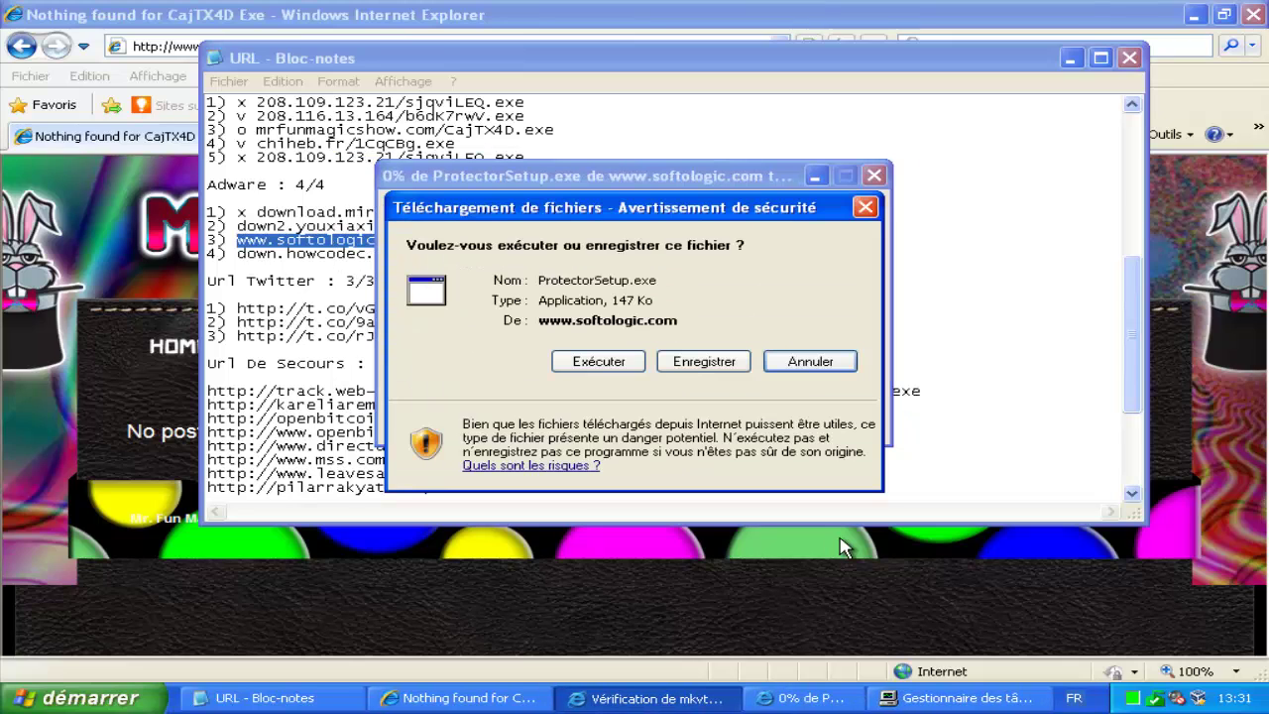
Step: Choose to run the ProtectorSetup.exe download and approve its execution in the security warning
{"action": "key", "text": "Left"}
{"action": "key", "text": "Left"}
{"action": "key", "text": "Return"}
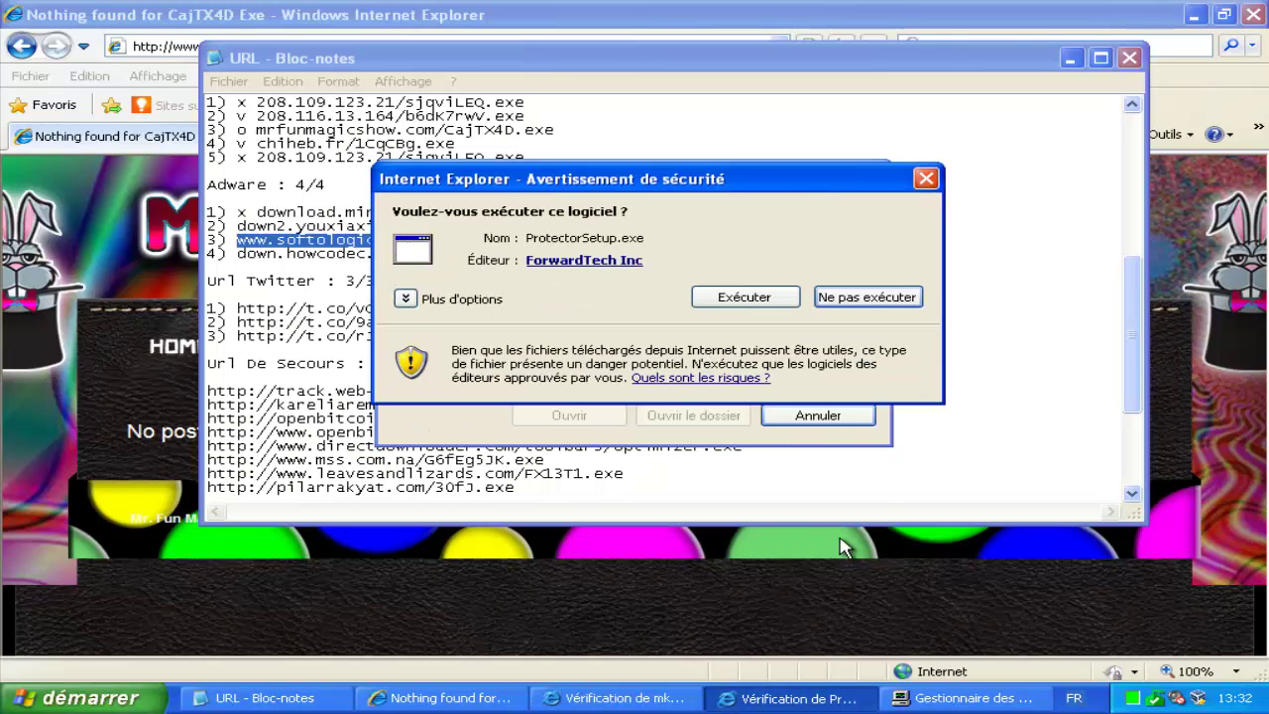
{"action": "key", "text": "shift+Tab"}
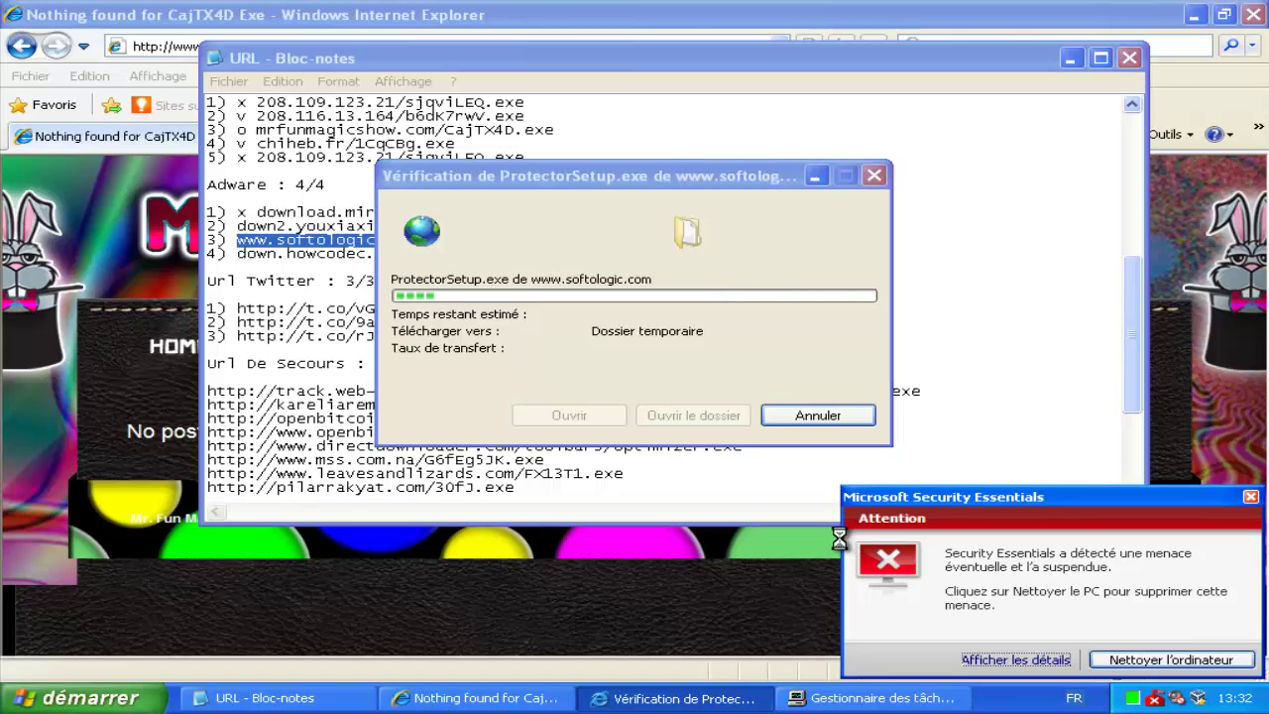
Step: Show the details of the threat detected by Security Essentials, set its action to Supprimer, and apply it
{"action": "left_click", "coordinate": [850, 547]}
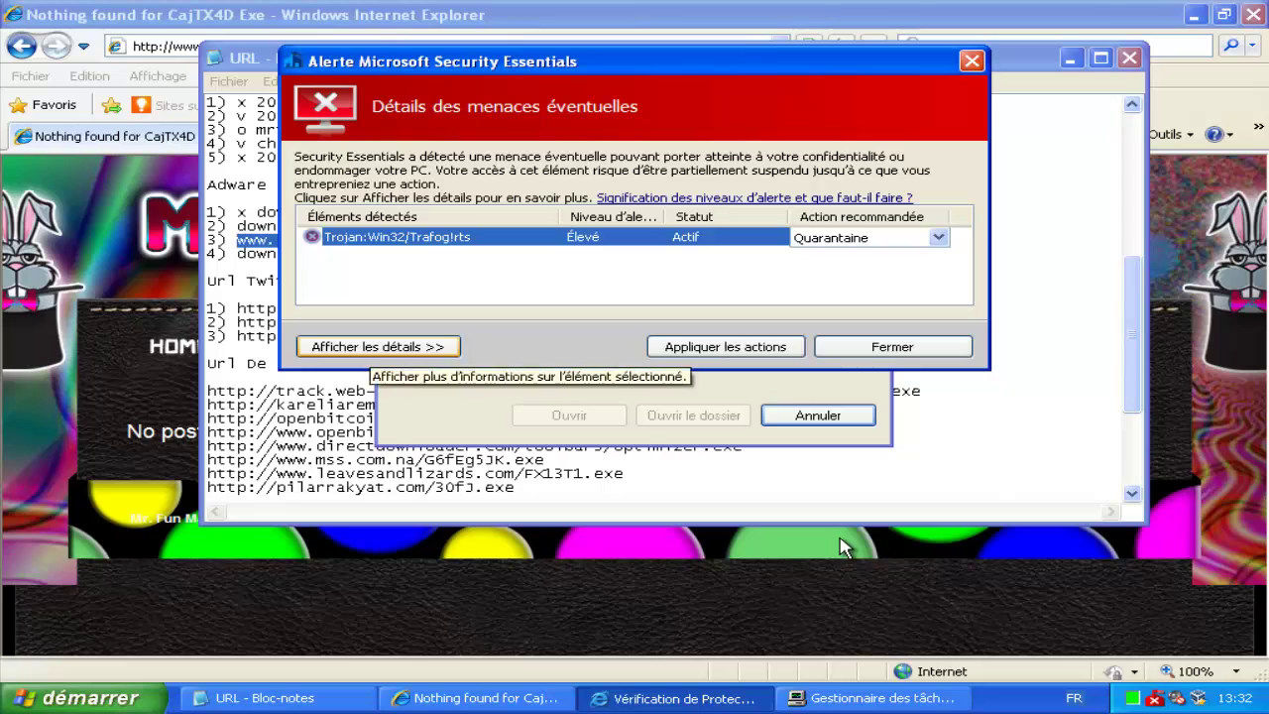
{"action": "left_click", "coordinate": [370, 346]}
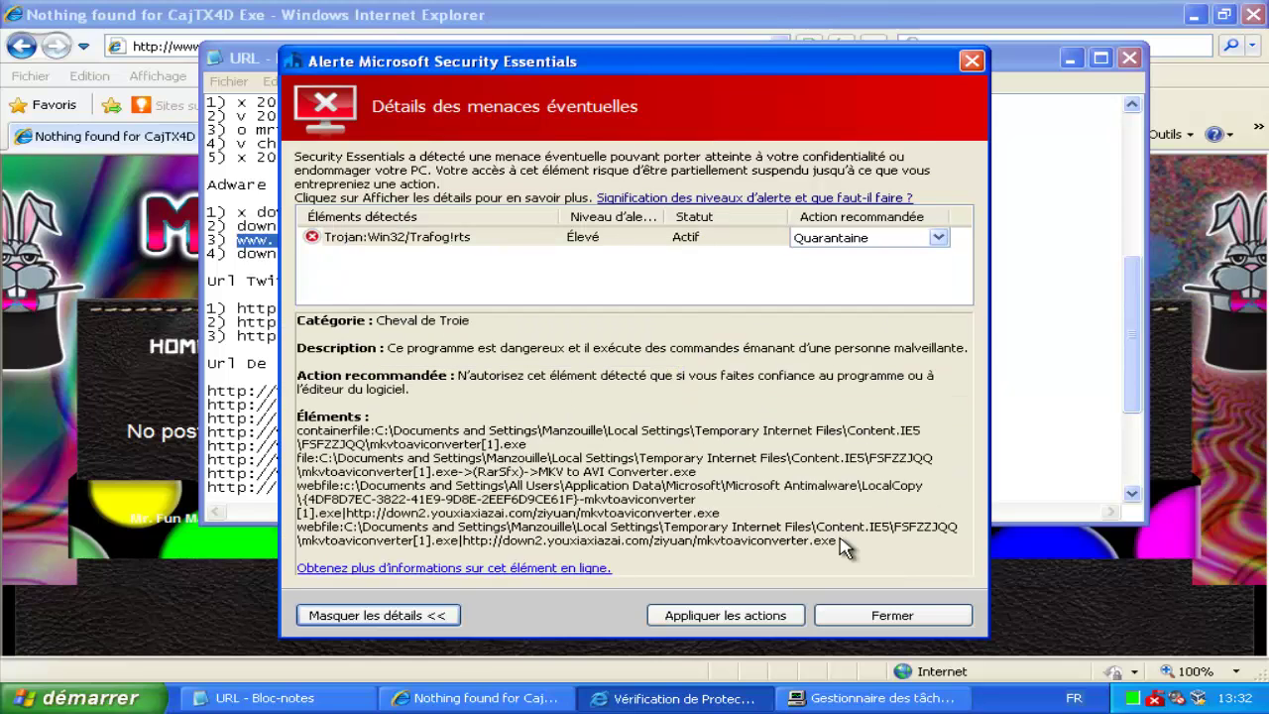
{"action": "key", "text": "Tab"}
{"action": "key", "text": "alt+Down"}
{"action": "key", "text": "Down"}
{"action": "key", "text": "Return"}
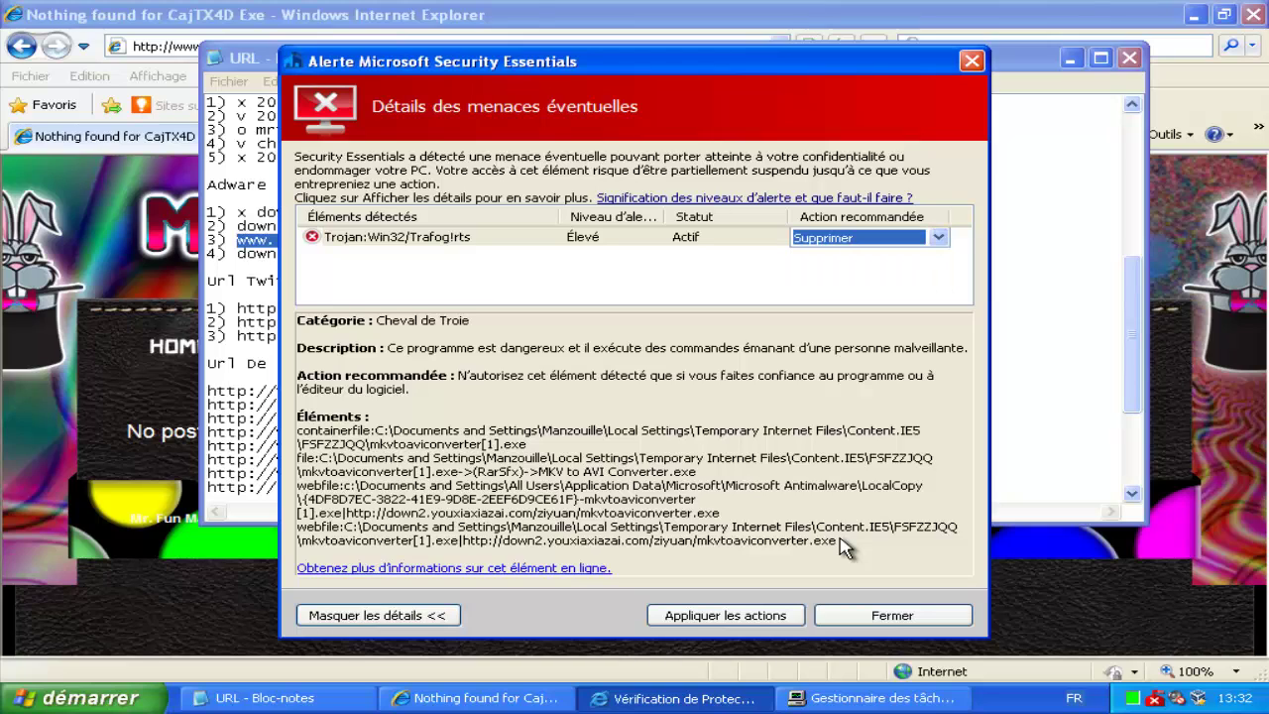
{"action": "key", "text": "Tab"}
{"action": "key", "text": "Return"}
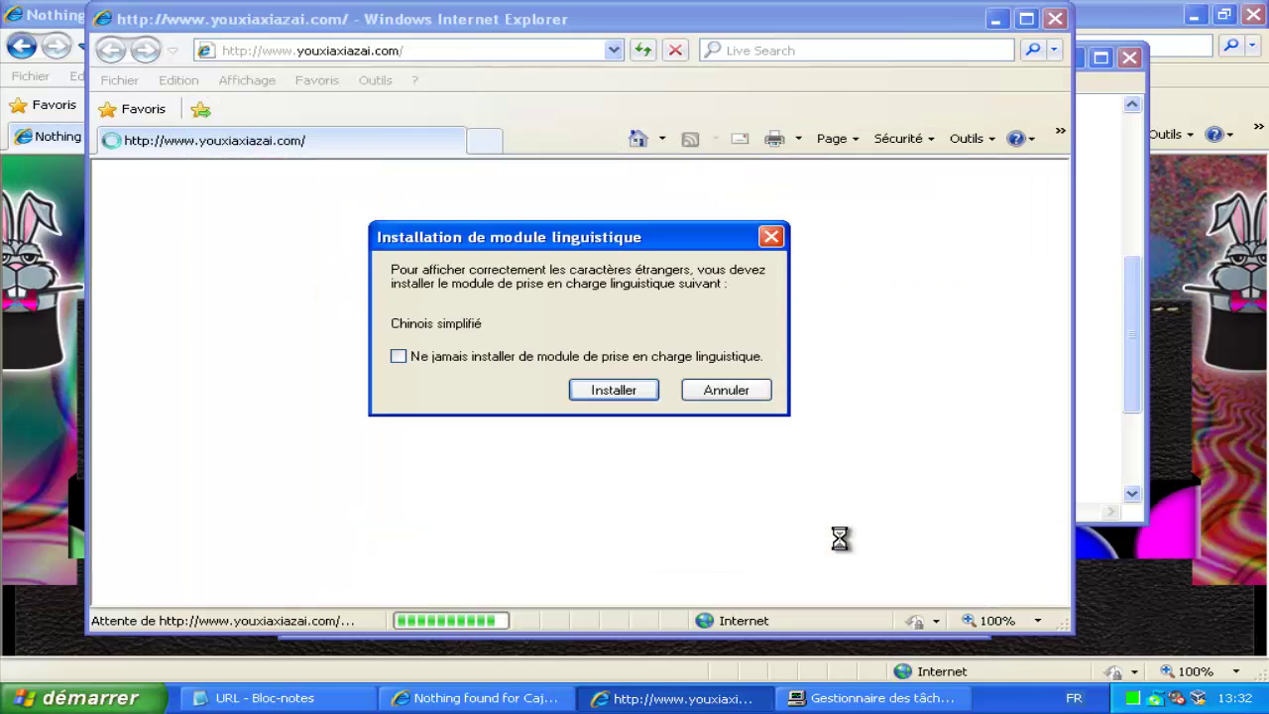
Step: Decline the Simplified Chinese language module and go through the two pages of the mkvtoaviconverter.exe installer
{"action": "key", "text": "Tab"}
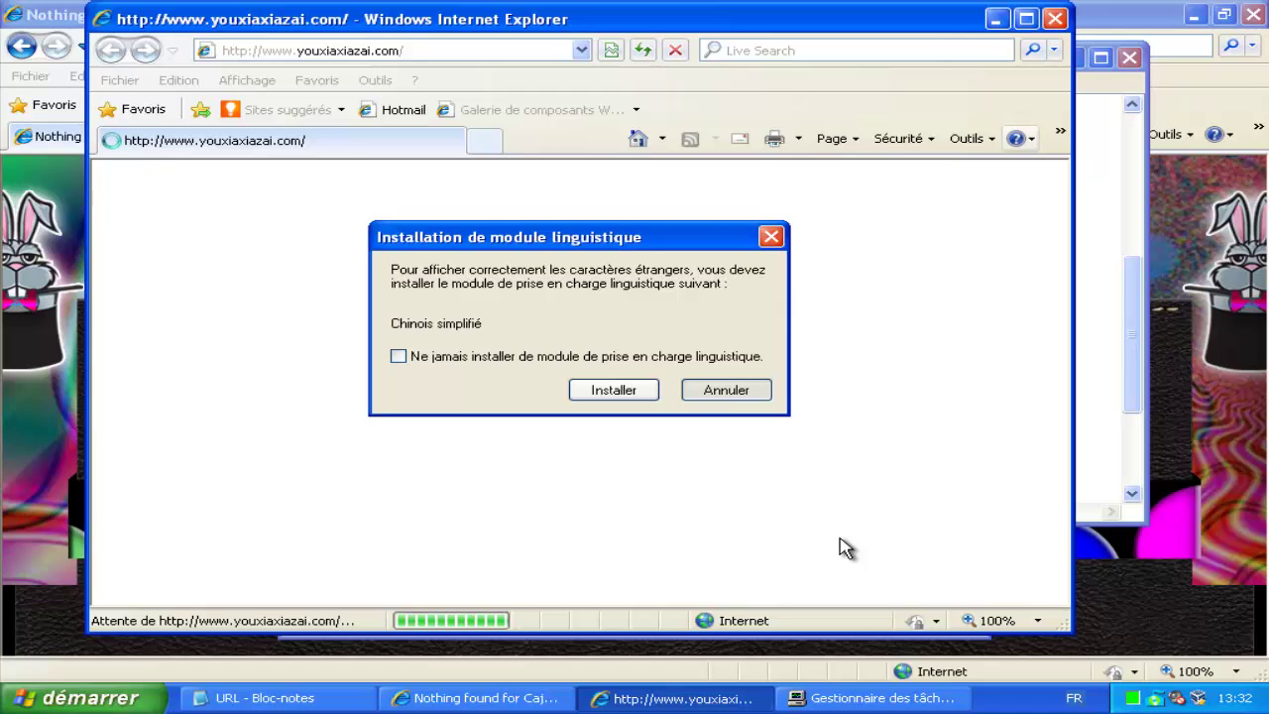
{"action": "key", "text": "Escape"}
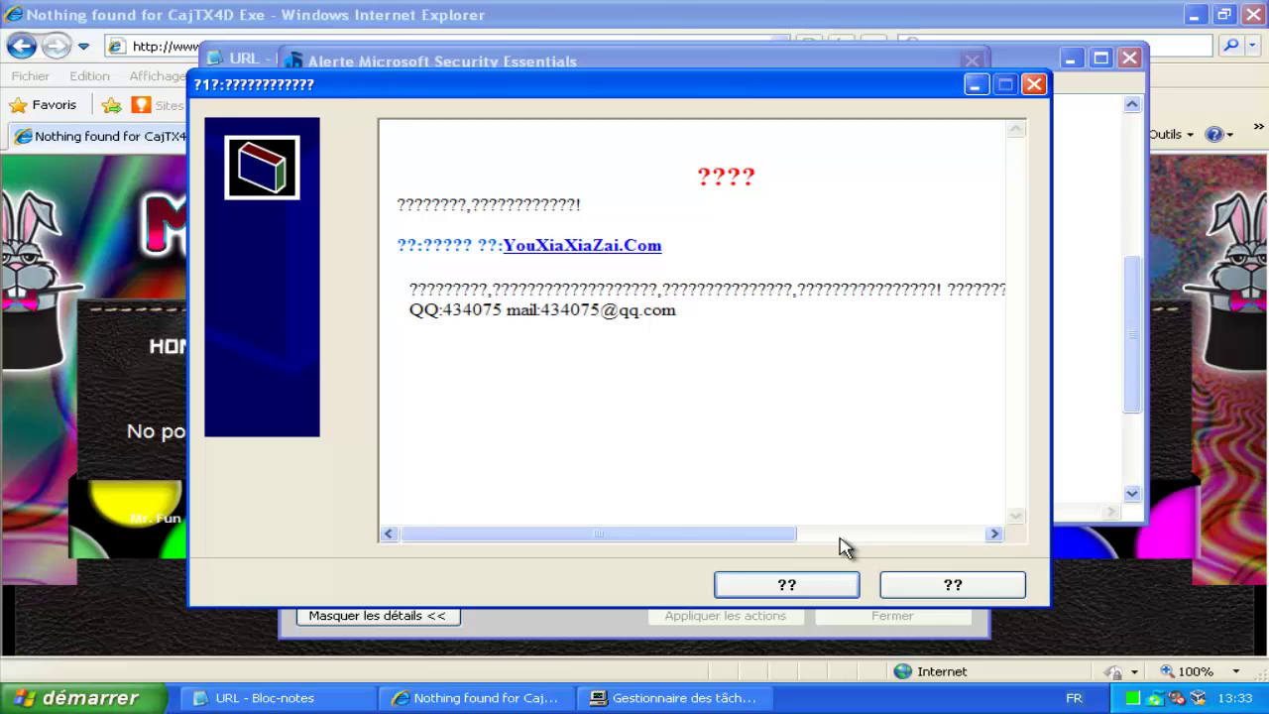
{"action": "key", "text": "shift+Left"}
{"action": "key", "text": "shift+Left"}
{"action": "key", "text": "shift+Left"}
{"action": "key", "text": "shift+Left"}
{"action": "key", "text": "shift+Left"}
{"action": "key", "text": "shift+Left"}
{"action": "key", "text": "shift+Left"}
{"action": "key", "text": "shift+Left"}
{"action": "key", "text": "shift+Left"}
{"action": "key", "text": "shift+Left"}
{"action": "key", "text": "shift+Left"}
{"action": "key", "text": "shift+Left"}
{"action": "key", "text": "shift+Left"}
{"action": "key", "text": "ctrl+shift+Up"}
{"action": "key", "text": "Right"}
{"action": "key", "text": "Tab"}
{"action": "key", "text": "Tab"}
{"action": "key", "text": "Tab"}
{"action": "key", "text": "Tab"}
{"action": "key", "text": "Tab"}
{"action": "key", "text": "Tab"}
{"action": "key", "text": "Tab"}
{"action": "key", "text": "Tab"}
{"action": "key", "text": "Tab"}
{"action": "key", "text": "Return"}
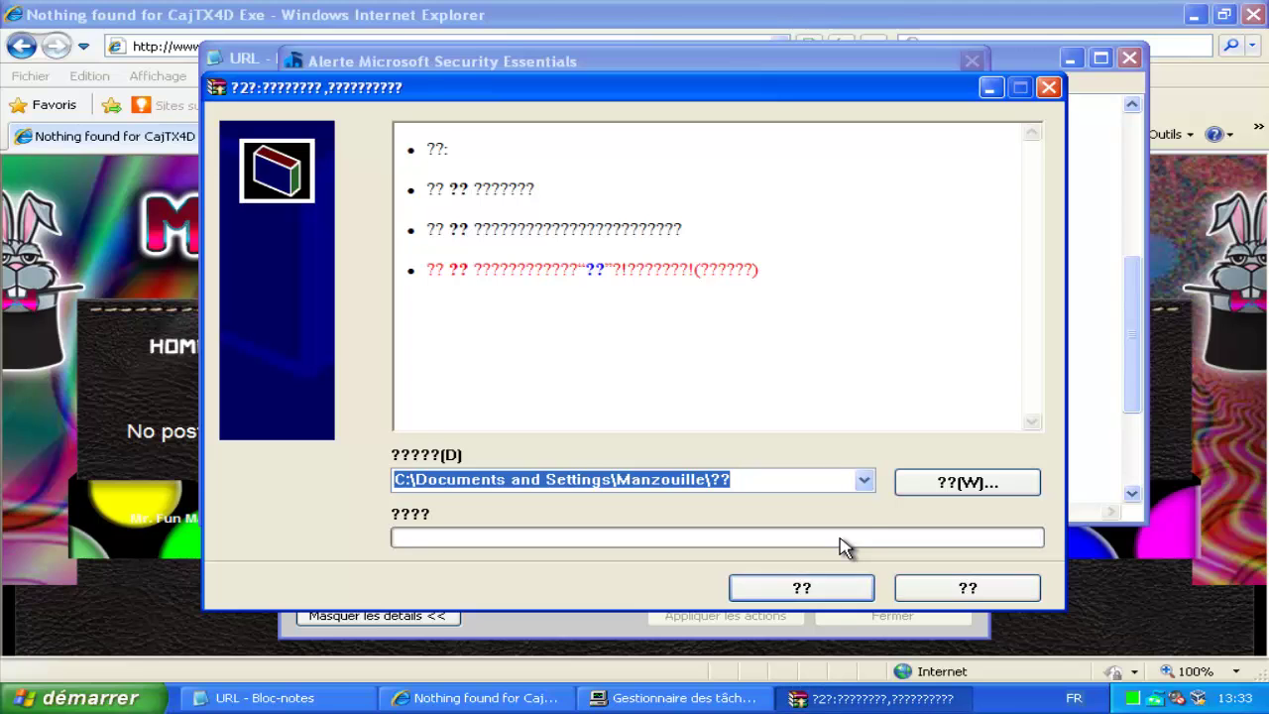
{"action": "key", "text": "Return"}
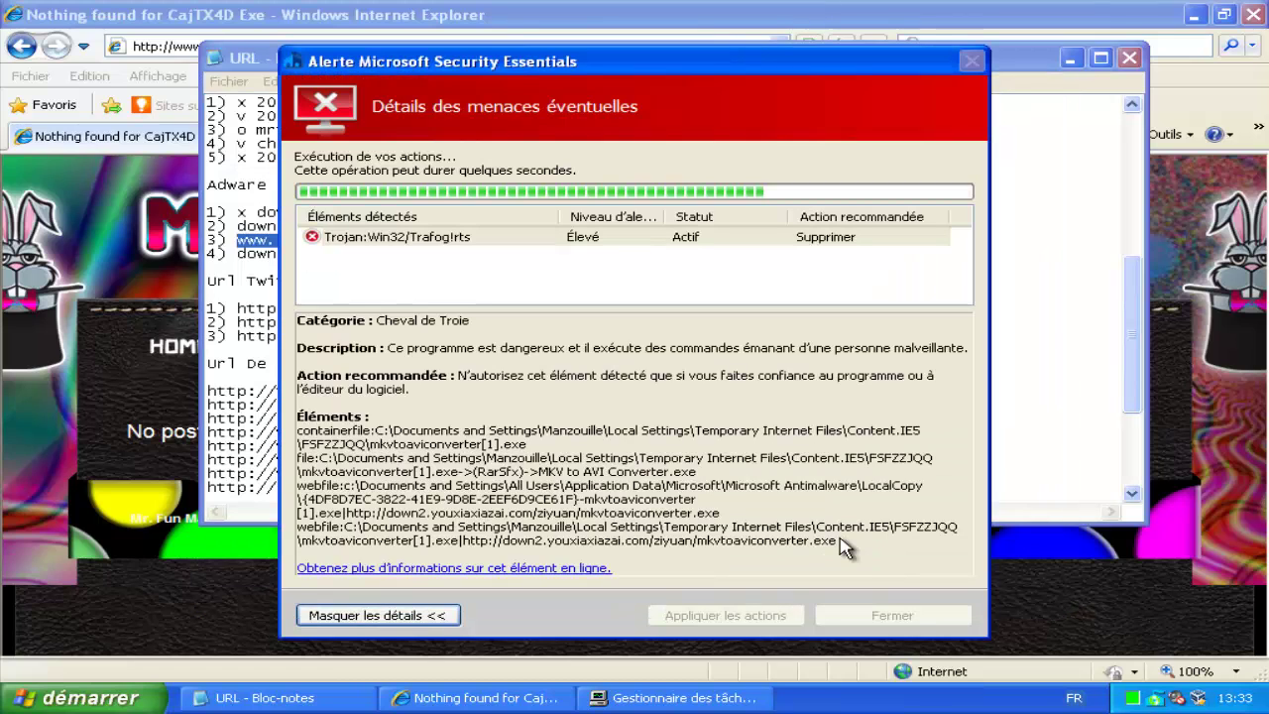
Step: Return to the Notepad list and insert "v" before the Adware entry 2 address
{"action": "key", "text": "Tab"}
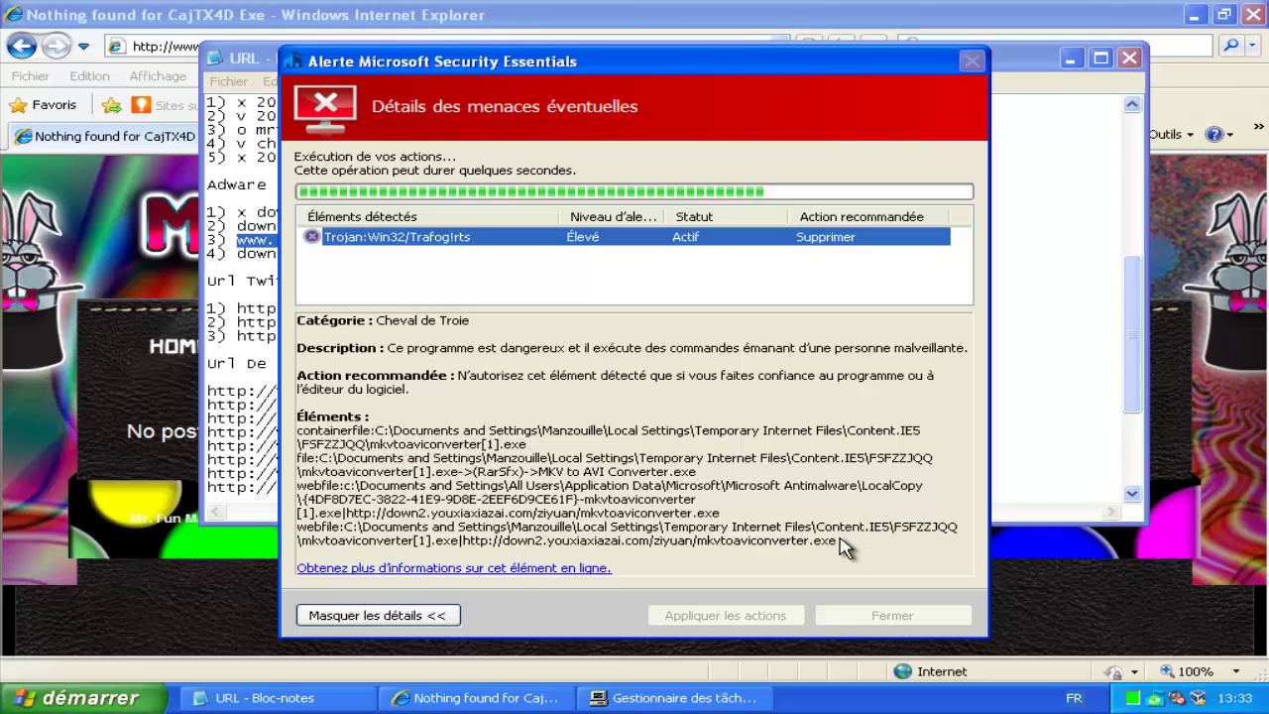
{"action": "key", "text": "alt+Tab"}
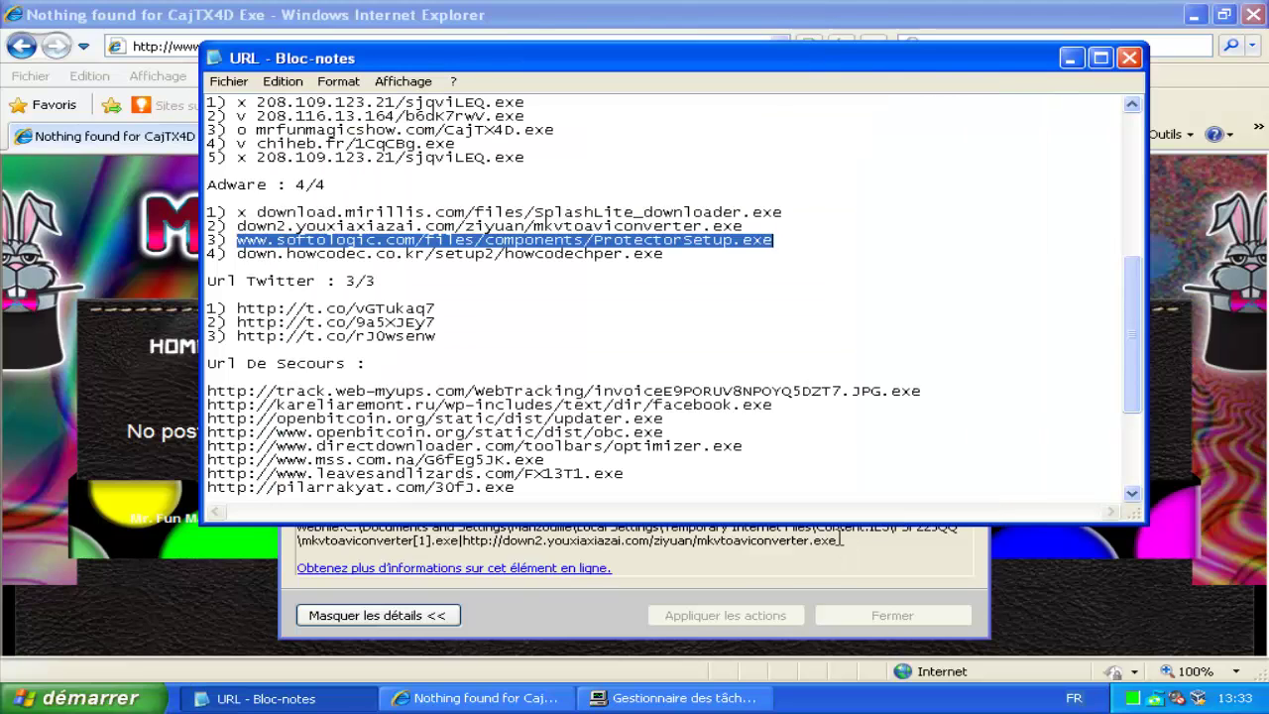
{"action": "key", "text": "Up"}
{"action": "type", "text": "v"}
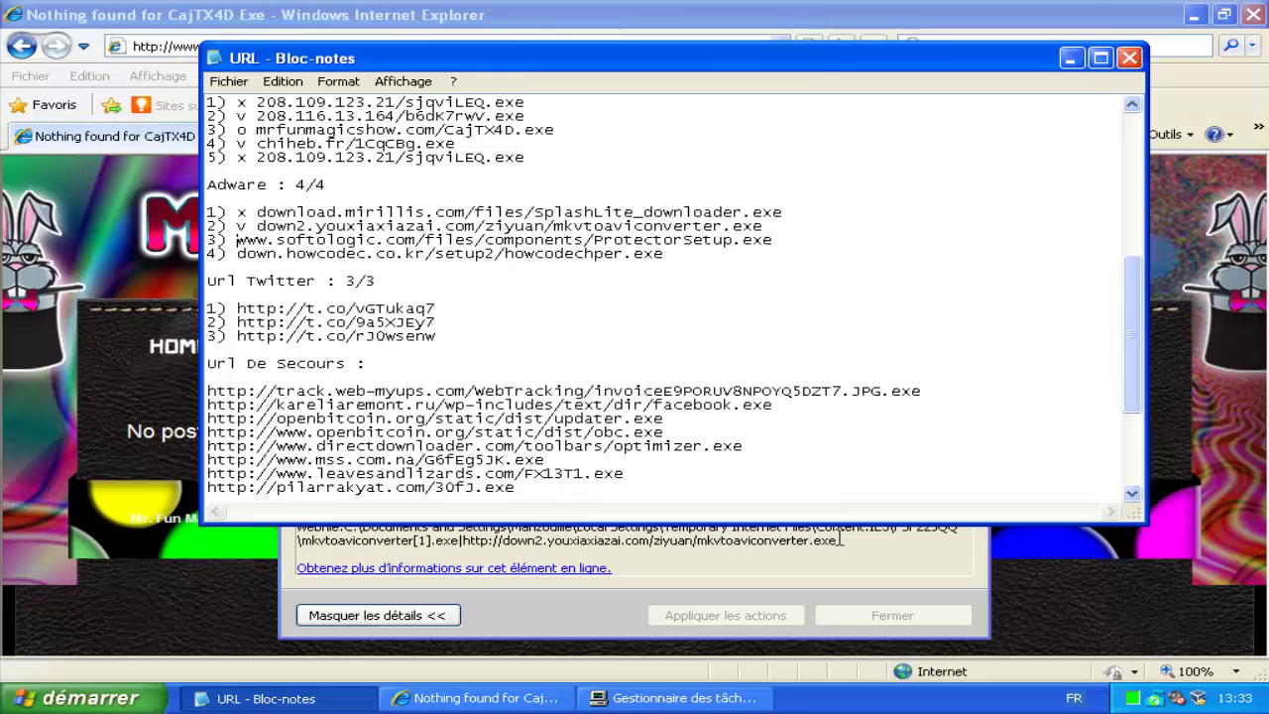
Step: Copy the Adware entry 4 address down.howcodec.co.kr/setup2/howcodechper.exe and switch to Internet Explorer
{"action": "left_click_drag", "start_coordinate": [663, 254], "coordinate": [246, 254]}
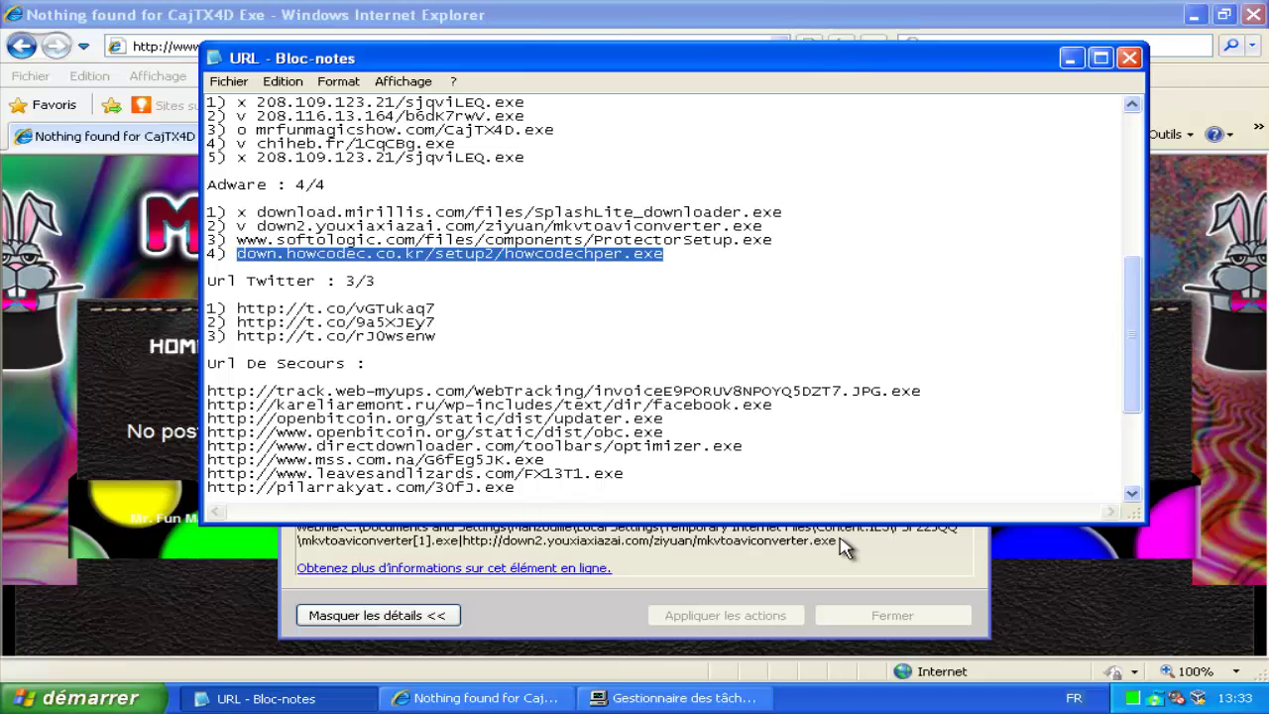
{"action": "key", "text": "alt+Tab"}
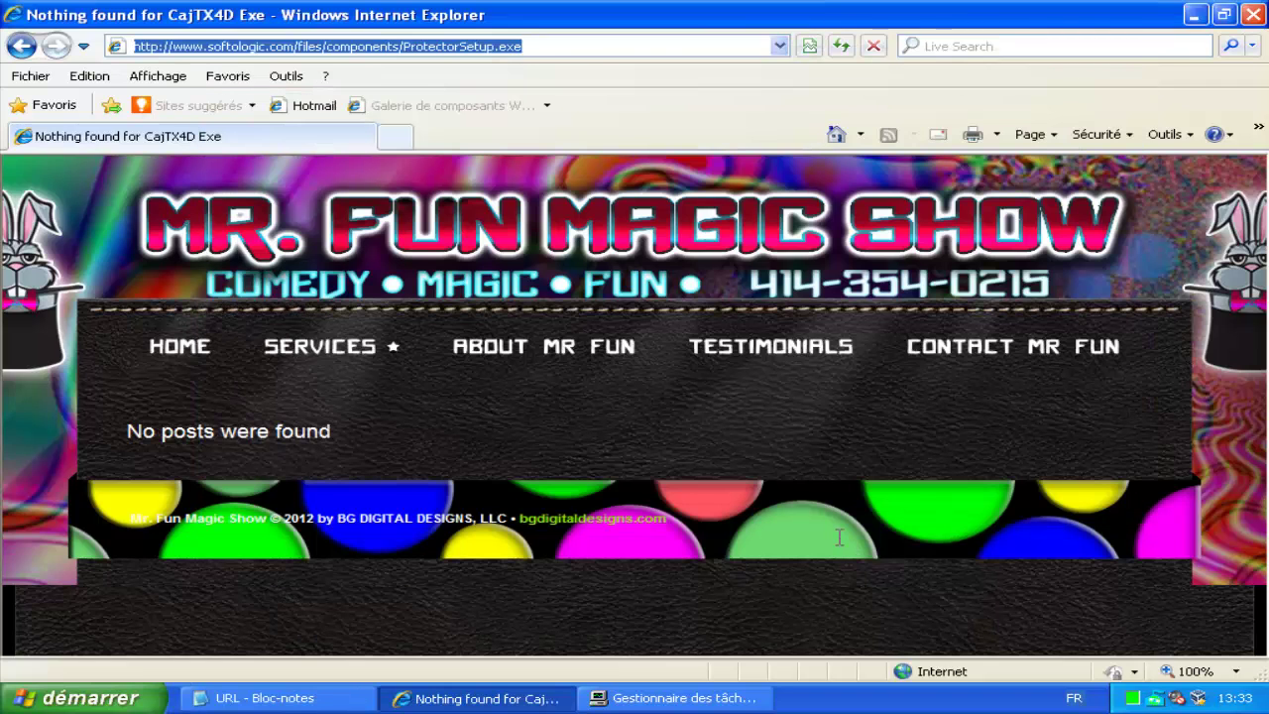
Step: Load down.howcodec.co.kr/setup2/howcodechper.exe in the browser and choose to run the offered file
{"action": "type", "text": "down.howcodec.co.kr/setup2/howcodechper.exe"}
{"action": "key", "text": "Return"}
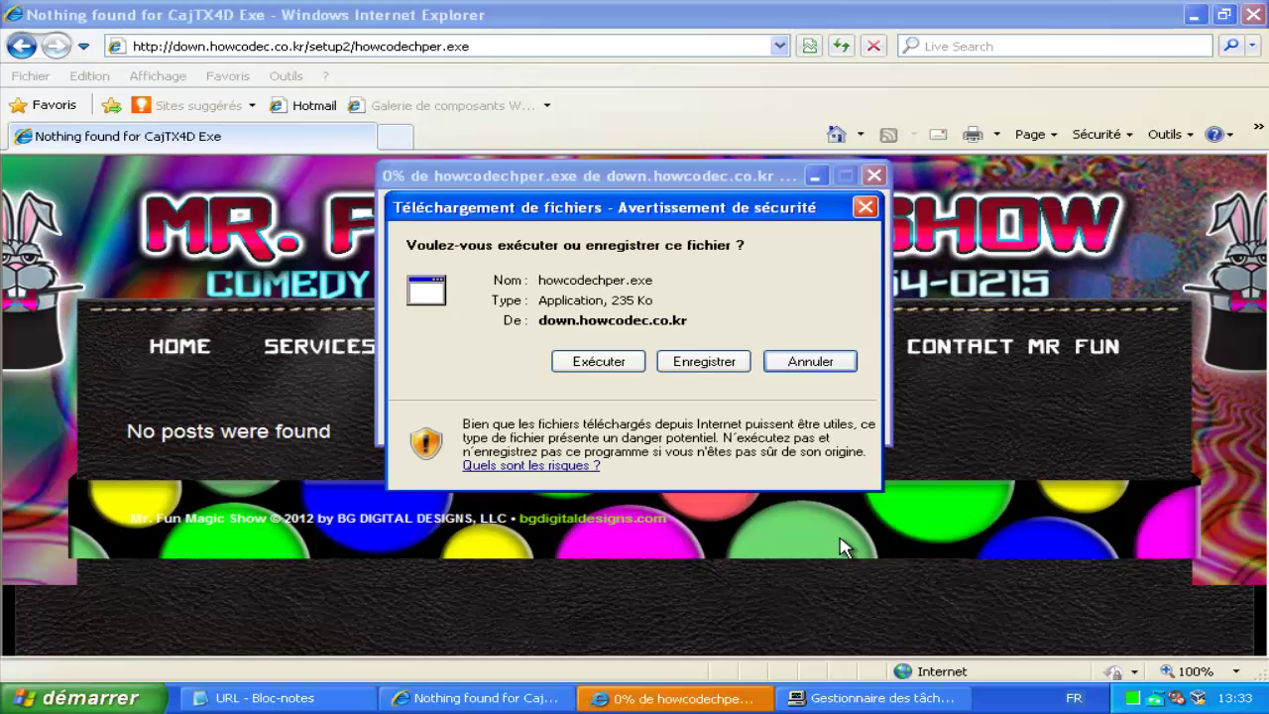
{"action": "key", "text": "alt+e"}
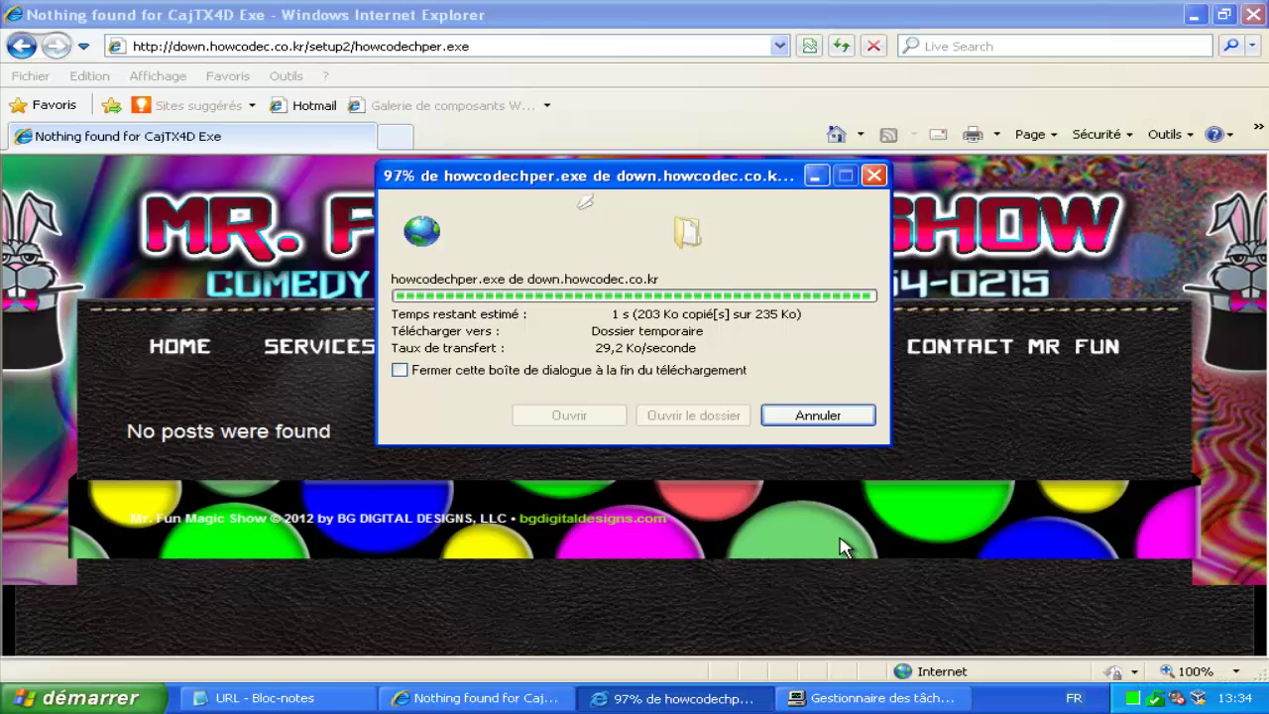
Step: Switch to the URL notes in Notepad and mark the ProtectorSetup.exe adware entry with an x
{"action": "key", "text": "alt+Tab"}
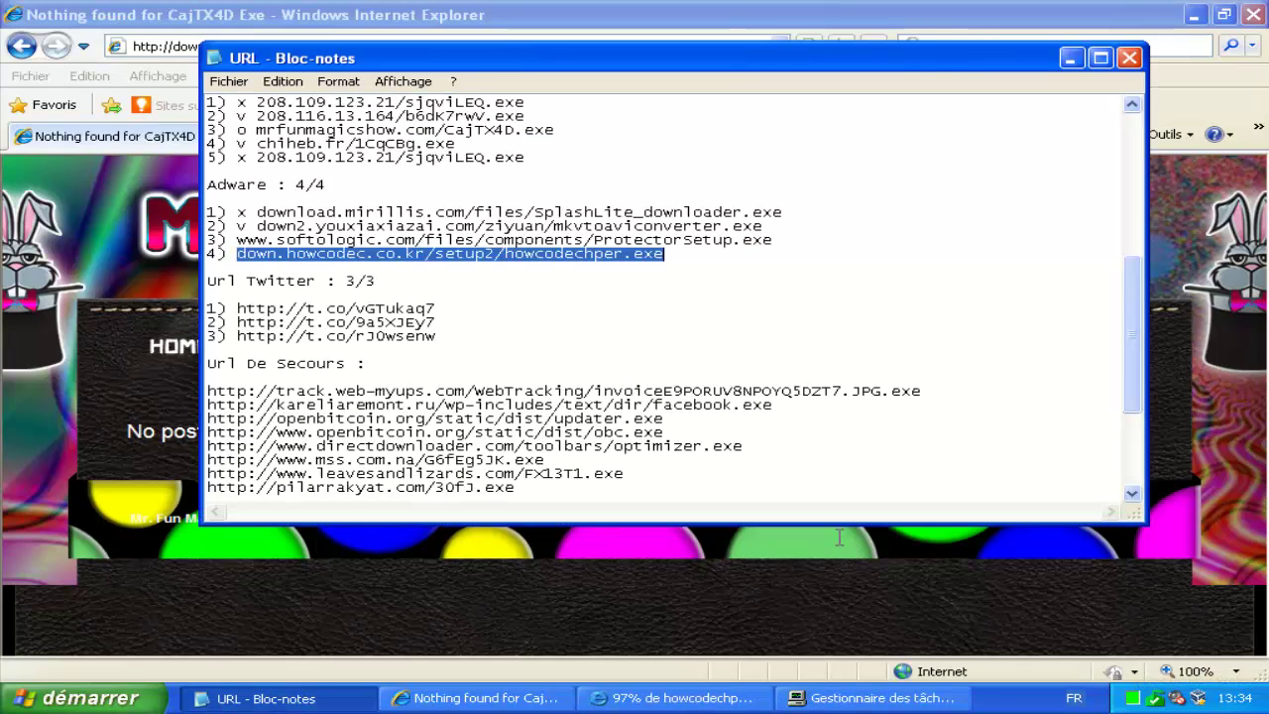
{"action": "key", "text": "Up"}
{"action": "type", "text": "x"}
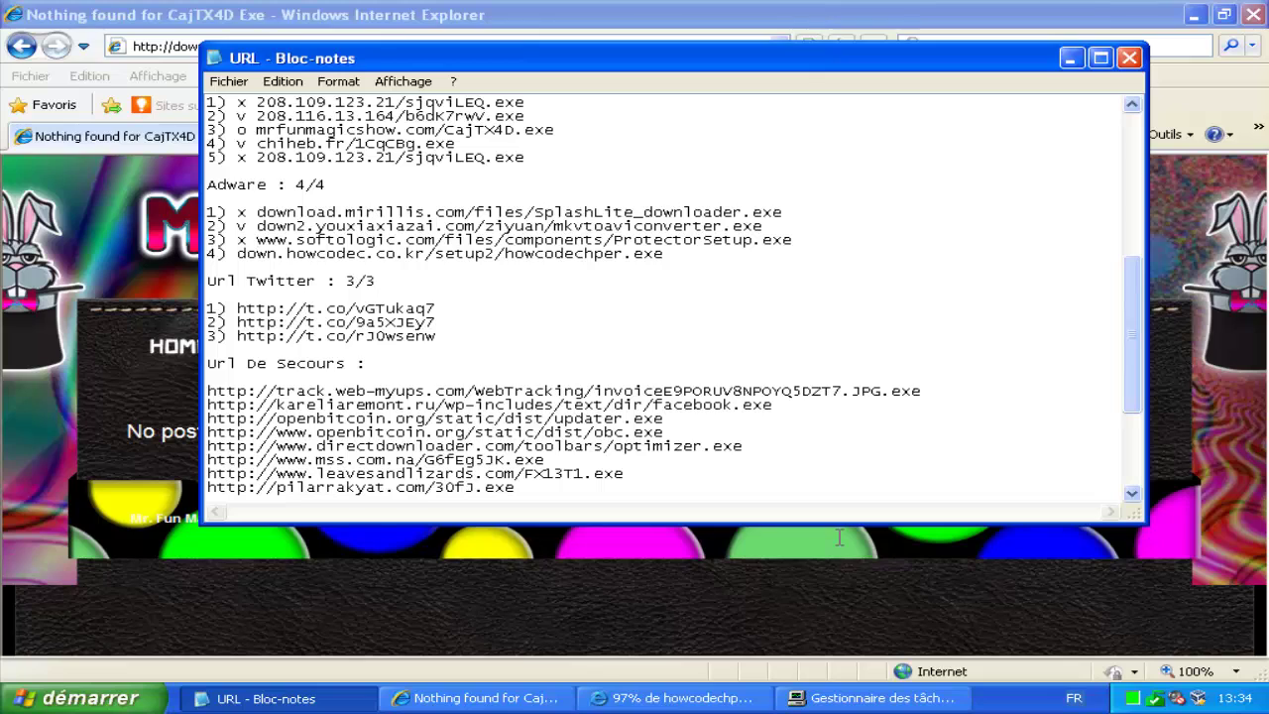
{"action": "key", "text": "Down"}
{"action": "key", "text": "Down"}
{"action": "key", "text": "Down"}
{"action": "key", "text": "Down"}
{"action": "key", "text": "Down"}
{"action": "key", "text": "End"}
{"action": "key", "text": "shift+Left"}
{"action": "key", "text": "shift+Left"}
{"action": "key", "text": "shift+Left"}
{"action": "key", "text": "shift+Left"}
{"action": "key", "text": "shift+Left"}
{"action": "key", "text": "shift+Left"}
{"action": "key", "text": "shift+Left"}
{"action": "key", "text": "shift+Left"}
{"action": "key", "text": "shift+Left"}
{"action": "key", "text": "shift+Left"}
{"action": "key", "text": "shift+Left"}
{"action": "key", "text": "shift+Left"}
{"action": "key", "text": "shift+Left"}
{"action": "key", "text": "shift+Left"}
{"action": "key", "text": "shift+Left"}
{"action": "key", "text": "shift+Left"}
{"action": "key", "text": "shift+Left"}
{"action": "key", "text": "shift+Left"}
{"action": "key", "text": "shift+Left"}
{"action": "key", "text": "shift+Left"}
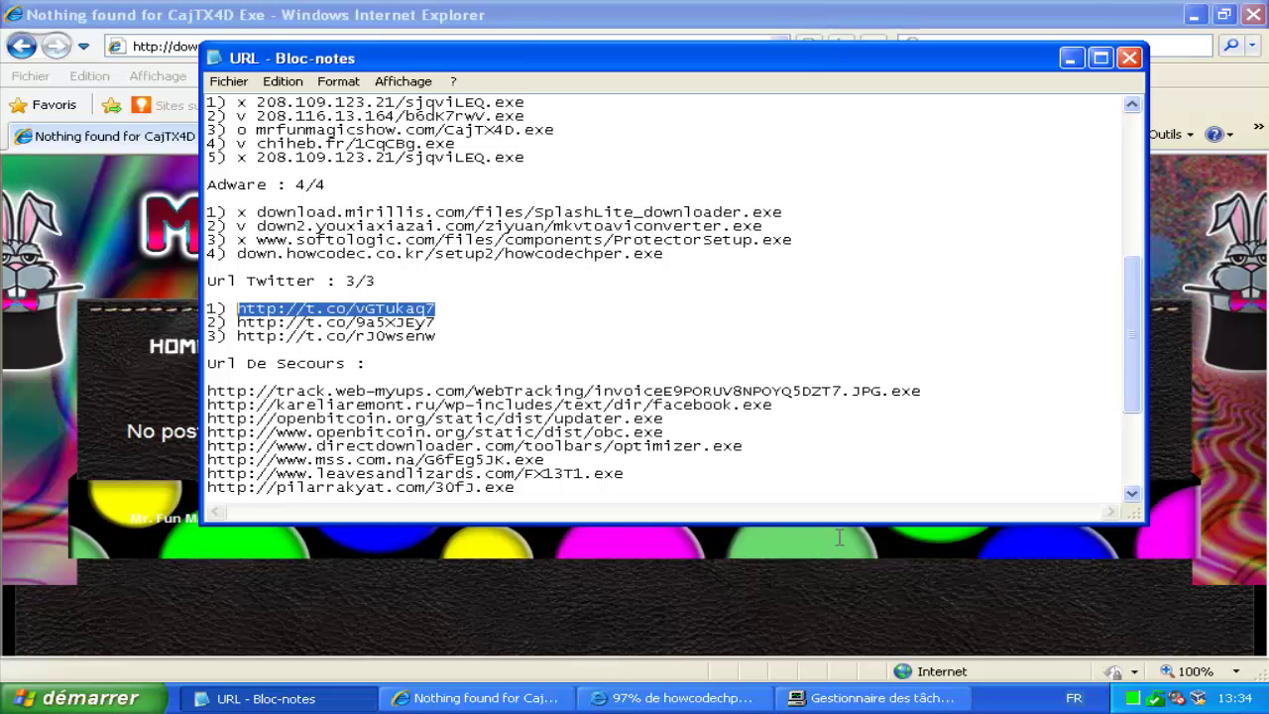
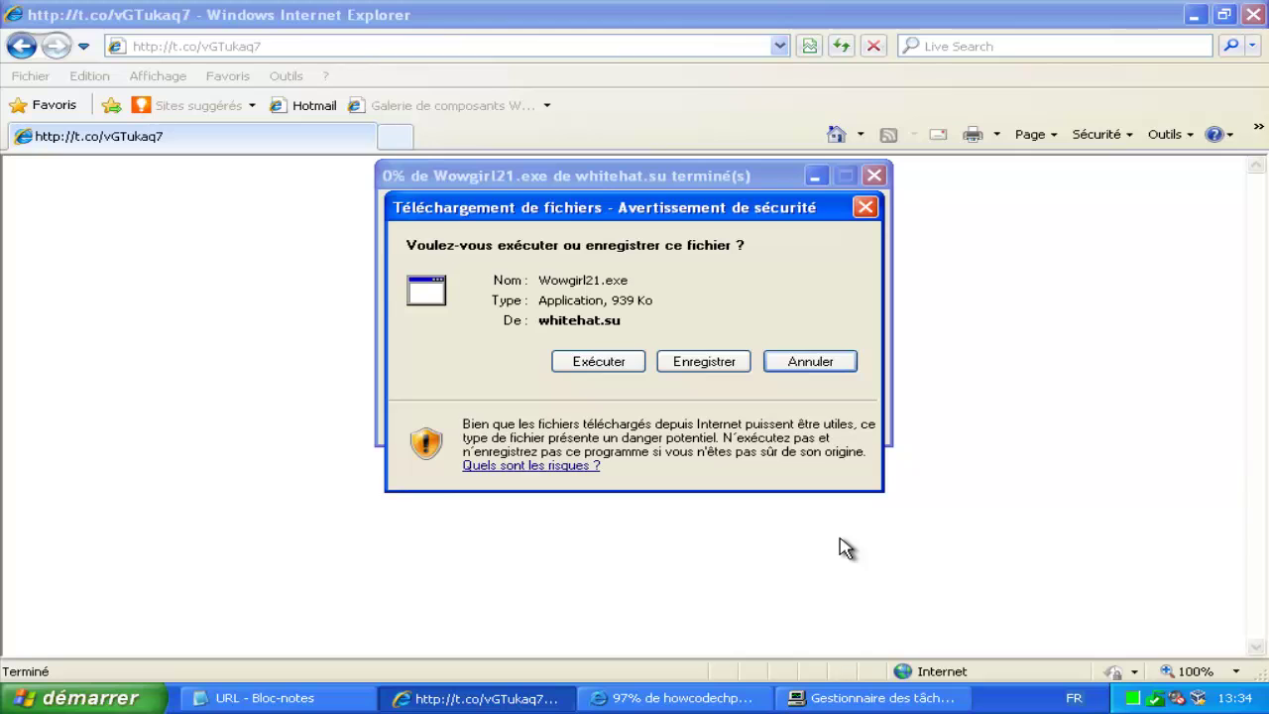
{"action": "key", "text": "Return"}
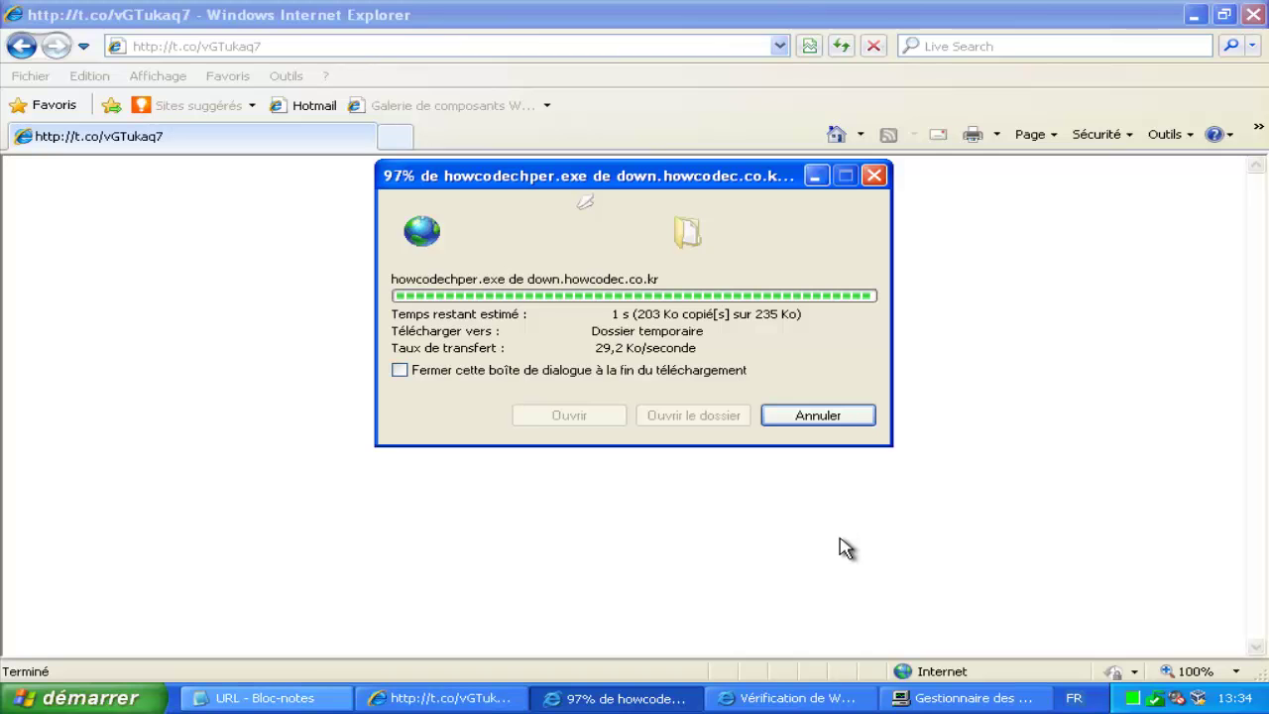
{"action": "key", "text": "alt+Tab"}
{"action": "key", "text": "Down"}
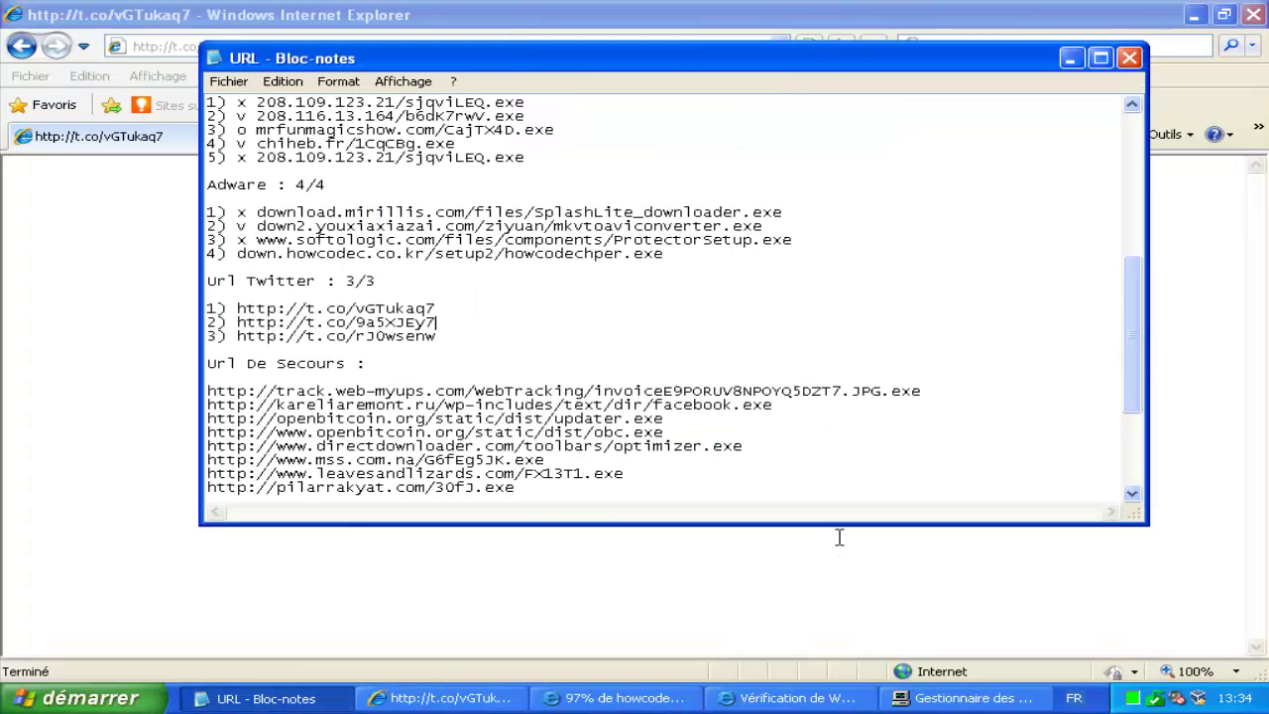
{"action": "key", "text": "shift+Left"}
{"action": "key", "text": "shift+Left"}
{"action": "key", "text": "shift+Left"}
{"action": "key", "text": "shift+Left"}
{"action": "key", "text": "shift+Left"}
{"action": "key", "text": "shift+Left"}
{"action": "key", "text": "shift+Left"}
{"action": "key", "text": "shift+Left"}
{"action": "key", "text": "shift+Left"}
{"action": "key", "text": "shift+Left"}
{"action": "key", "text": "shift+Left"}
{"action": "key", "text": "shift+Left"}
{"action": "key", "text": "shift+Left"}
{"action": "key", "text": "shift+Left"}
{"action": "key", "text": "shift+Left"}
{"action": "key", "text": "shift+Left"}
{"action": "key", "text": "shift+Left"}
{"action": "key", "text": "shift+Left"}
{"action": "key", "text": "shift+Left"}
{"action": "key", "text": "shift+Left"}
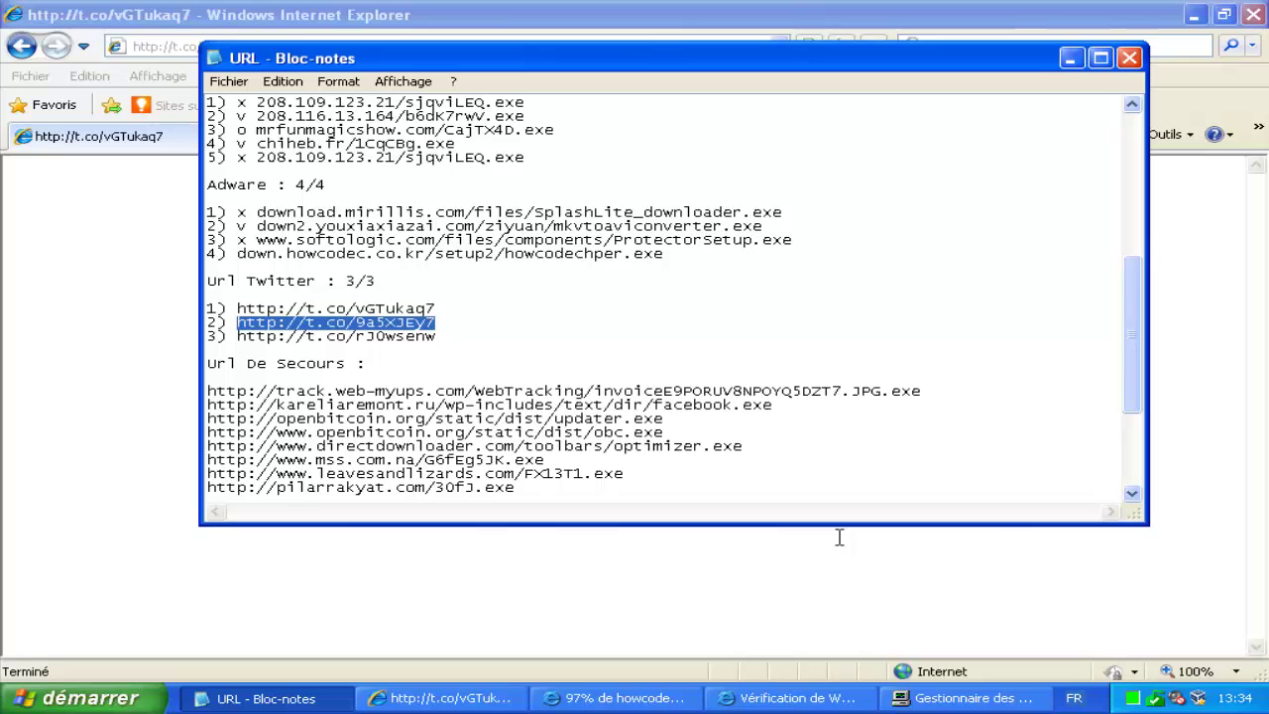
{"action": "key", "text": "alt+Tab"}
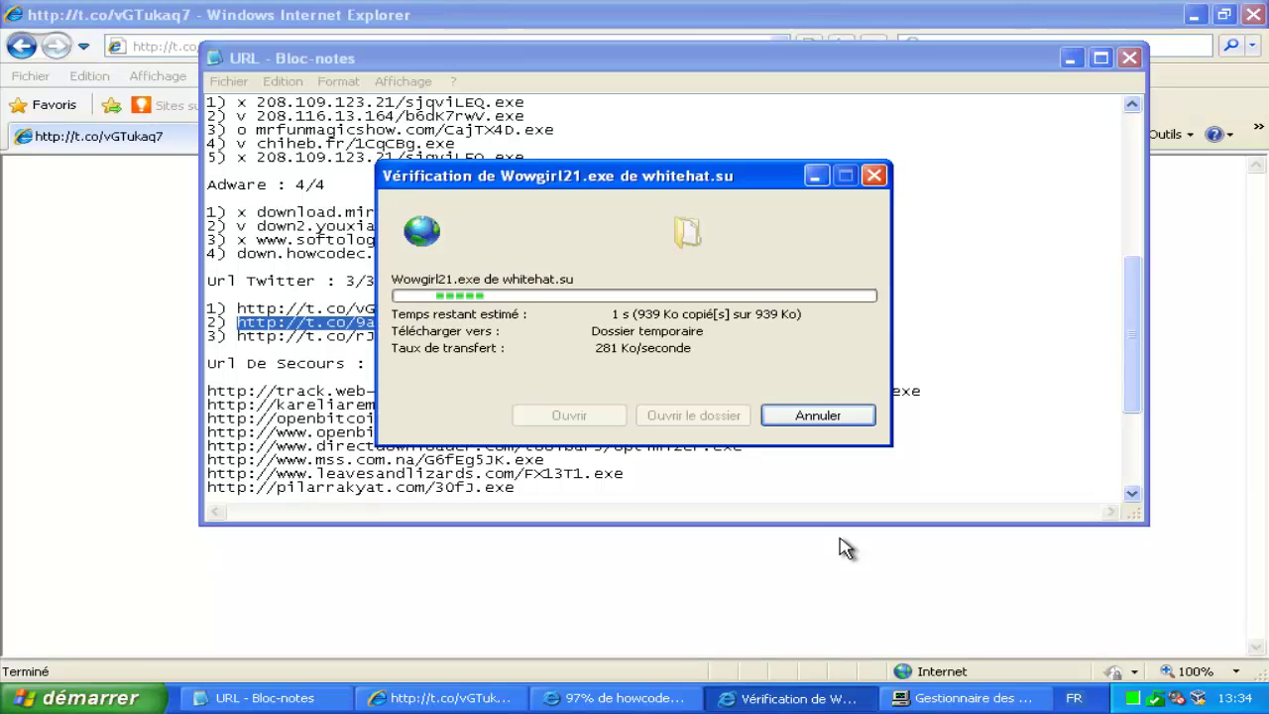
{"action": "left_click", "coordinate": [839, 538]}
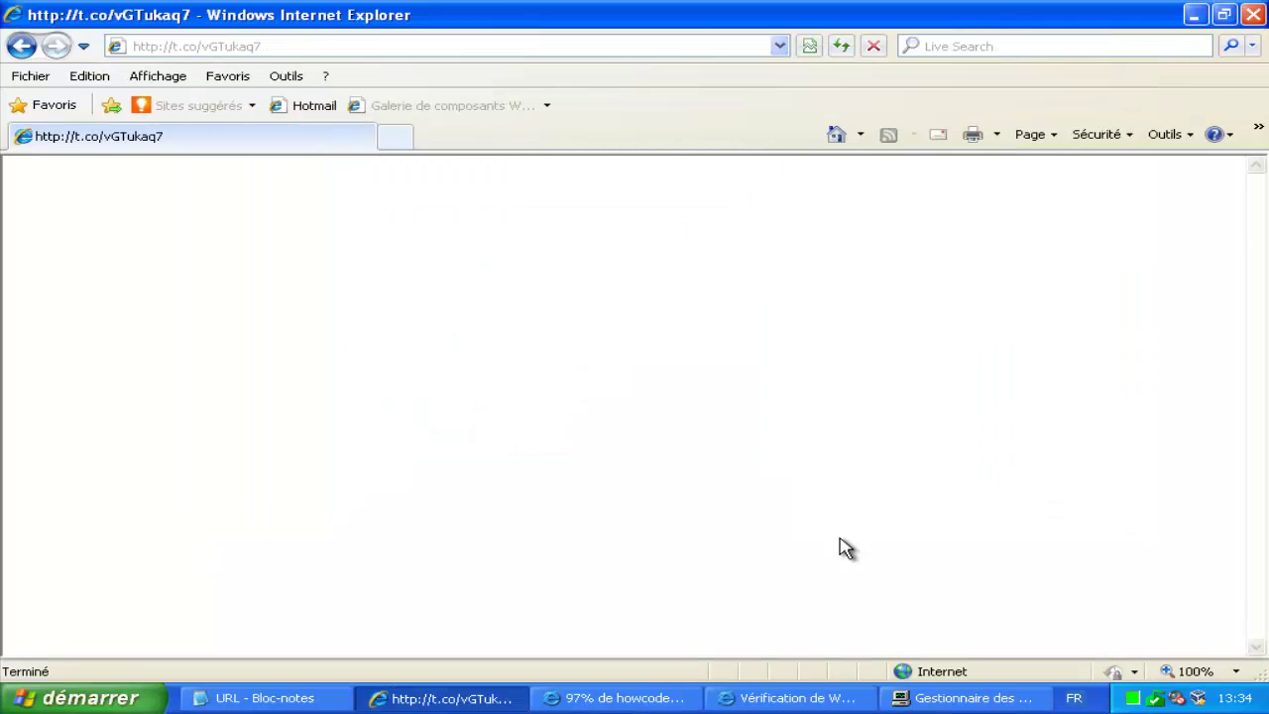
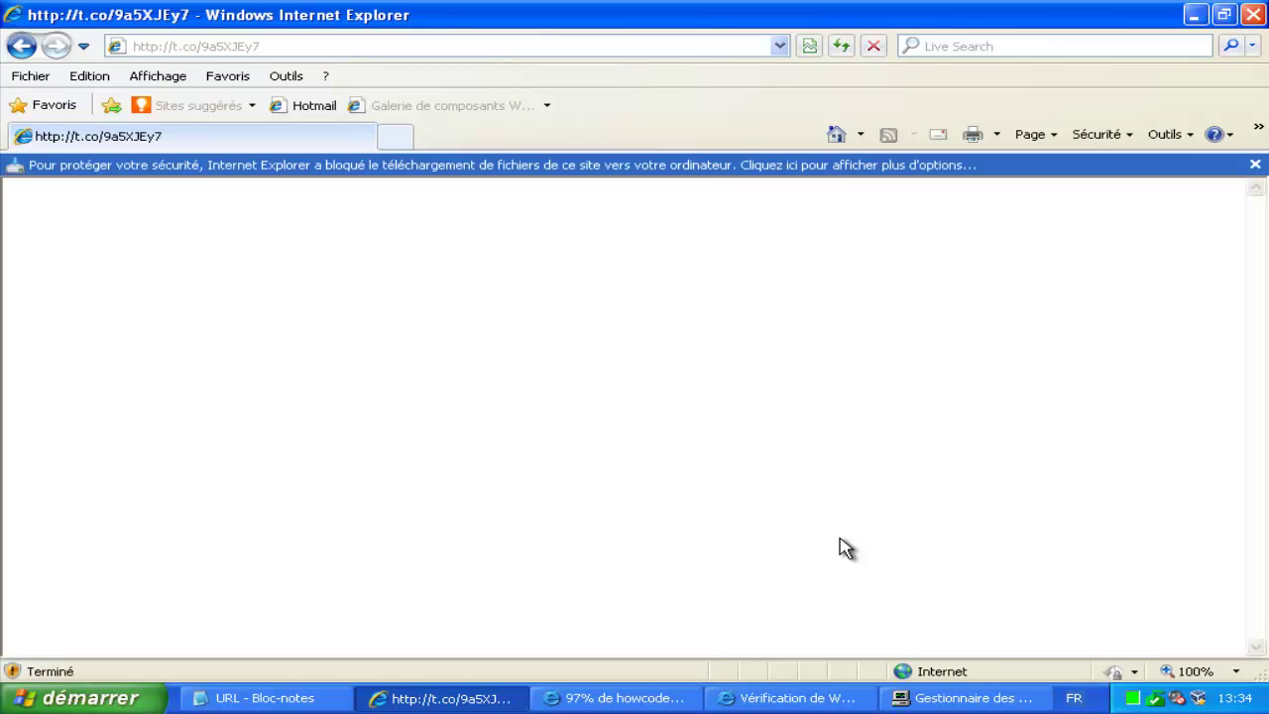
Step: Allow the blocked download and run jfw-skr60a.exe despite its unverified publisher
{"action": "key", "text": "alt+n"}
{"action": "key", "text": "space"}
{"action": "key", "text": "Down"}
{"action": "key", "text": "Return"}
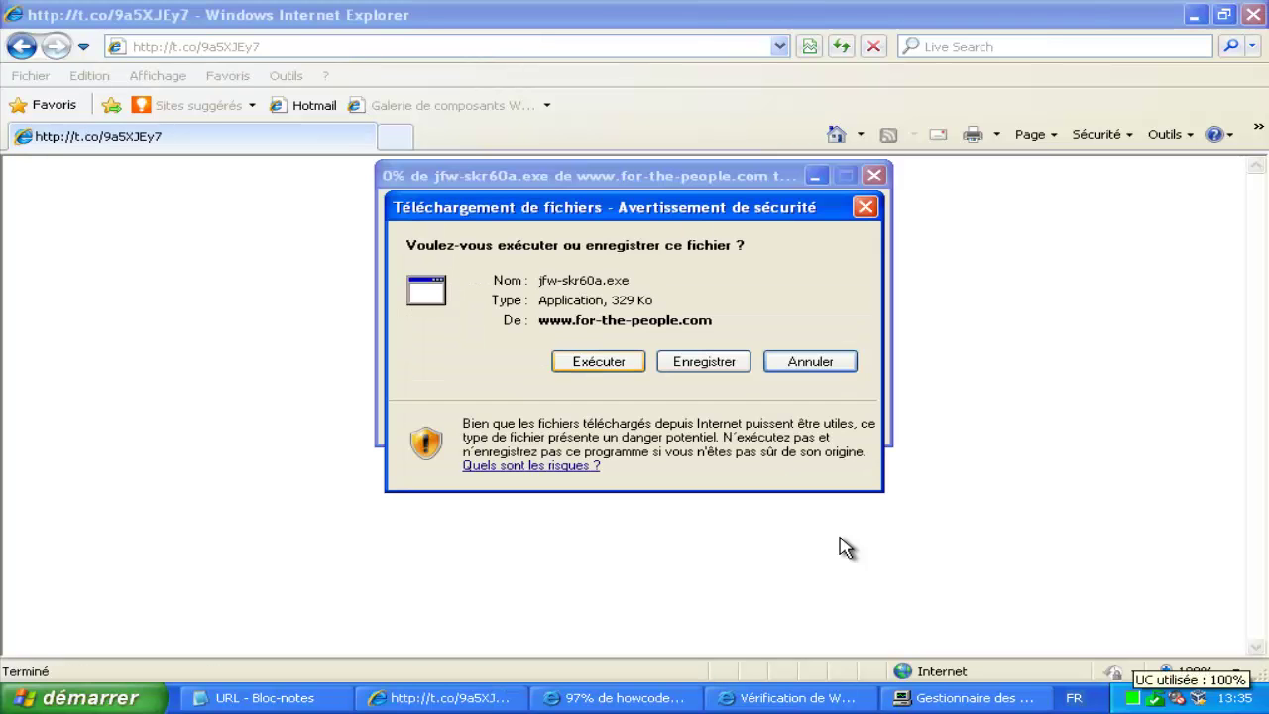
{"action": "key", "text": "alt+e"}
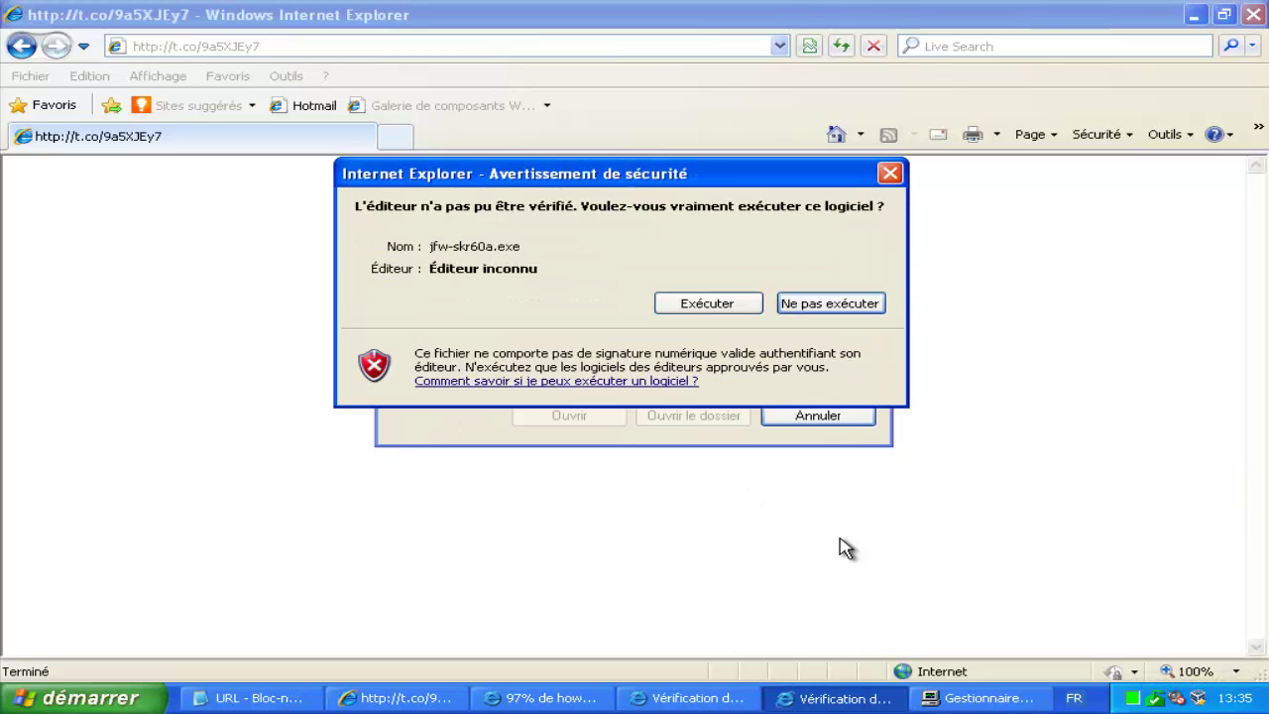
{"action": "key", "text": "alt+e"}
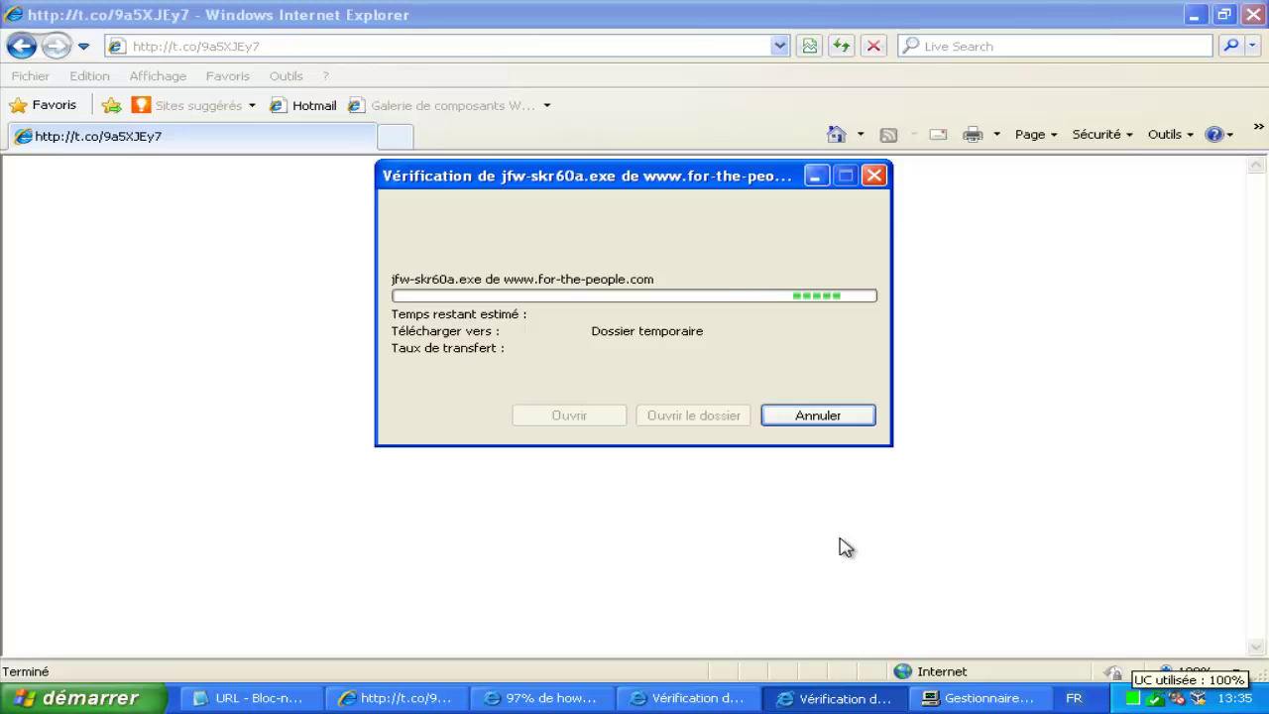
Step: Check the BetterInstaller.exe and MsMpEng.exe processes in Windows Task Manager, then minimize it
{"action": "key", "text": "alt+Tab"}
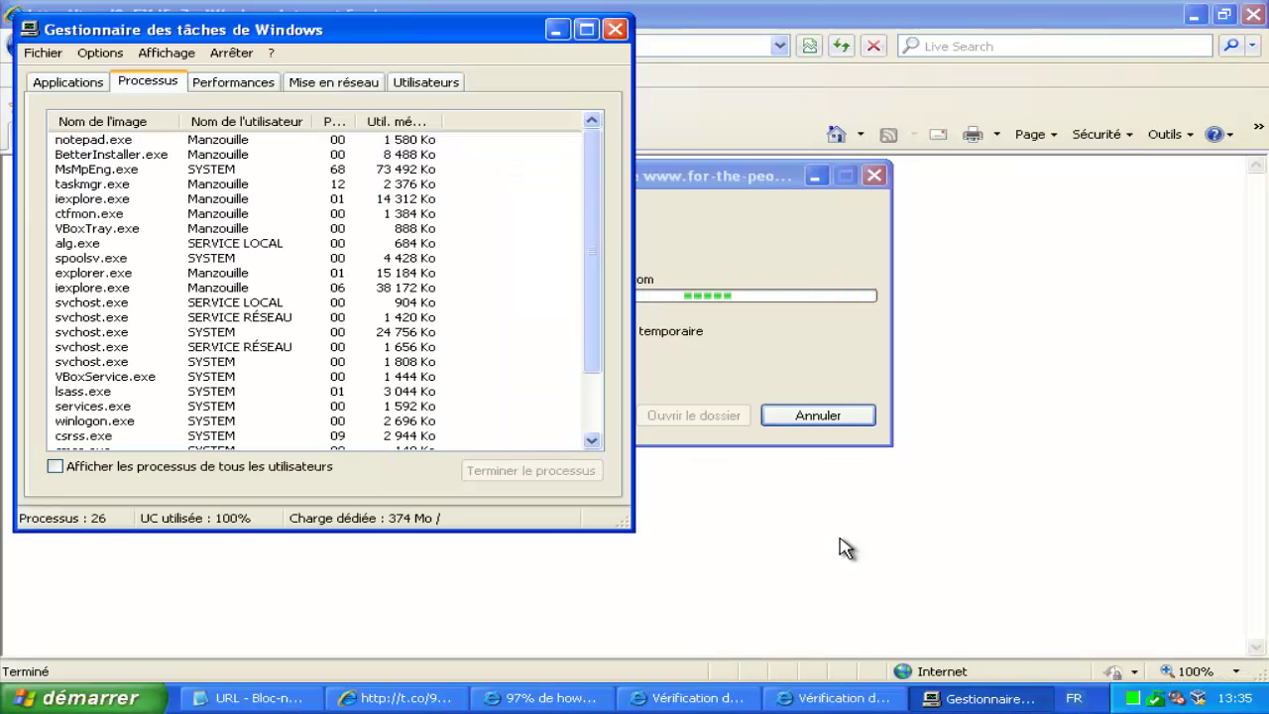
{"action": "key", "text": "b"}
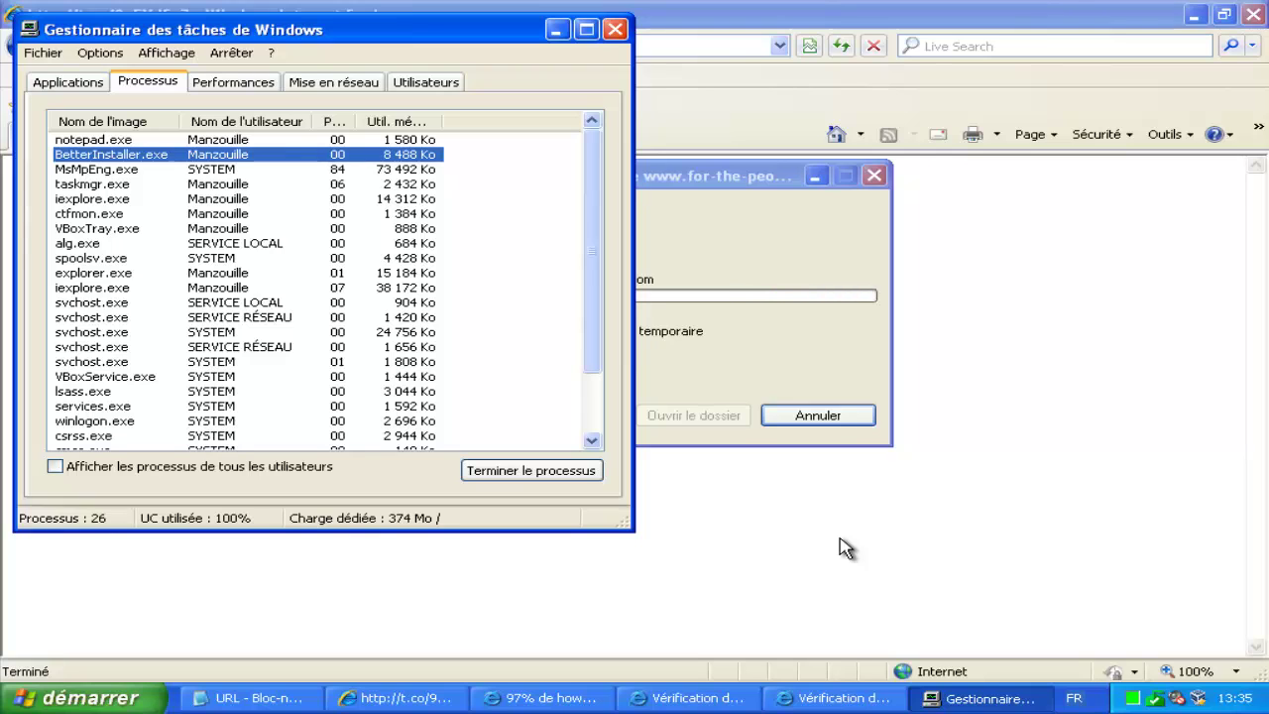
{"action": "key", "text": "Down"}
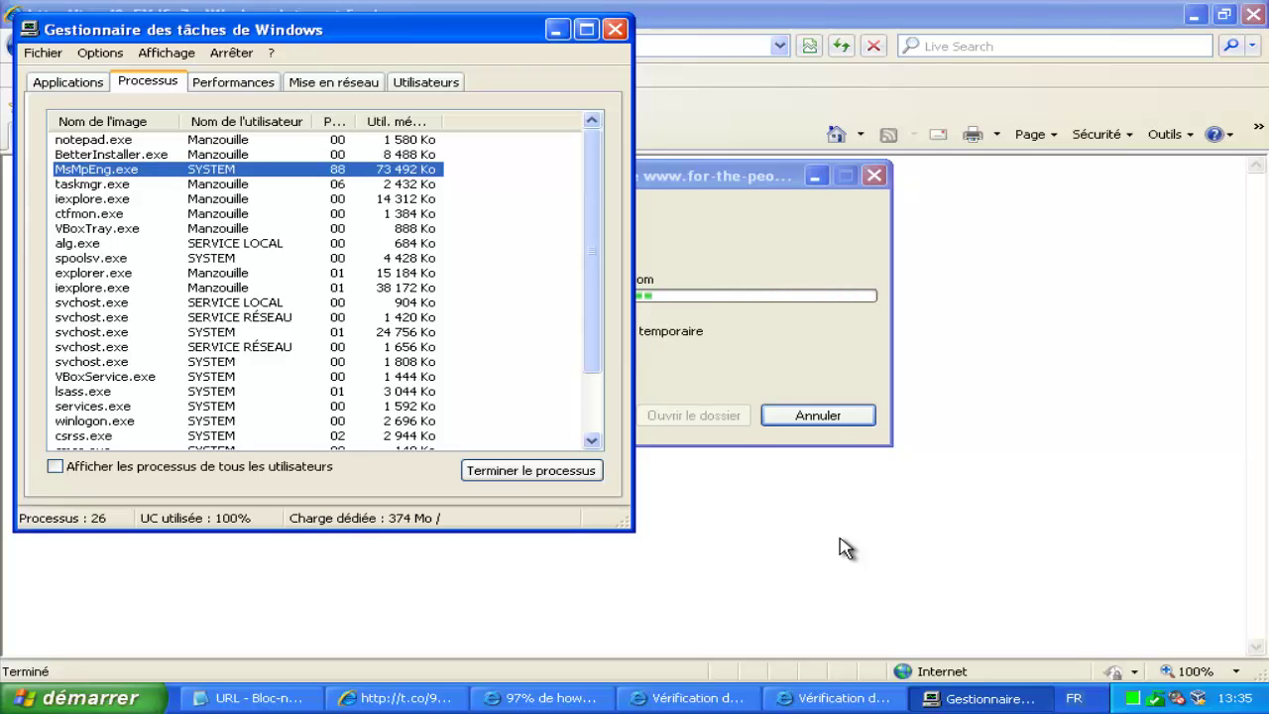
{"action": "key", "text": "alt+space"}
{"action": "key", "text": "n"}
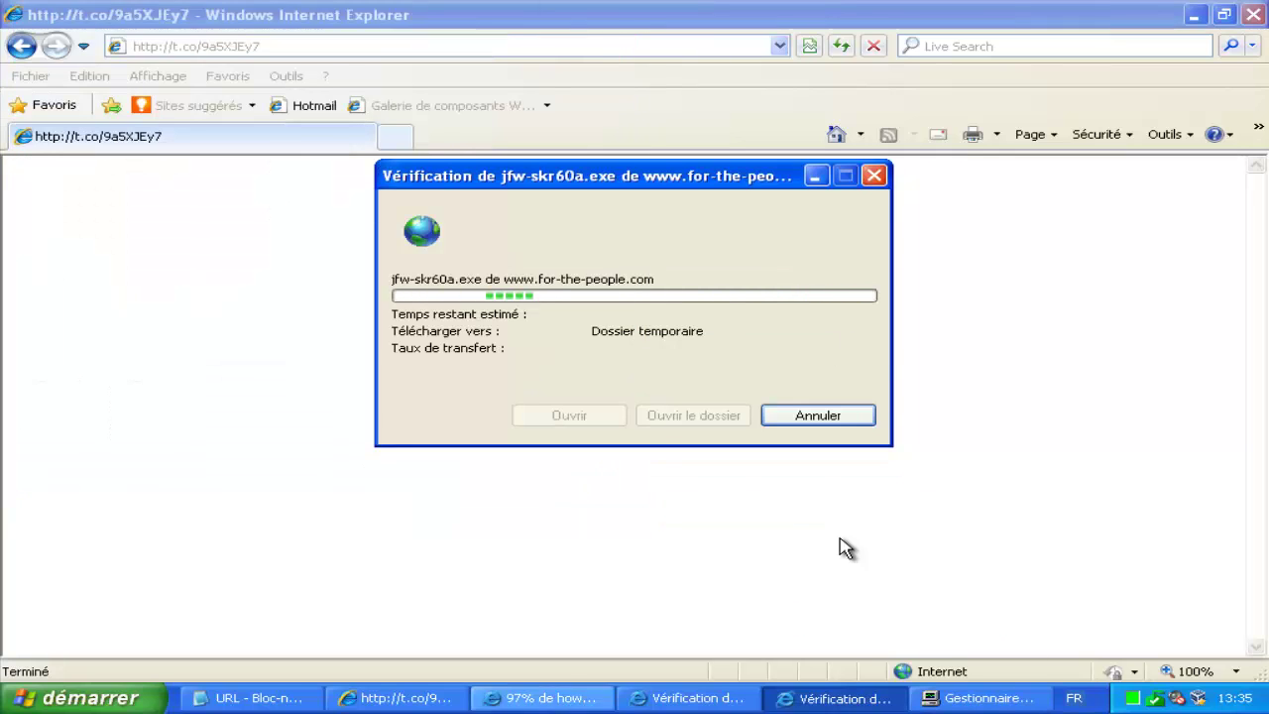
{"action": "key", "text": "alt+Tab"}
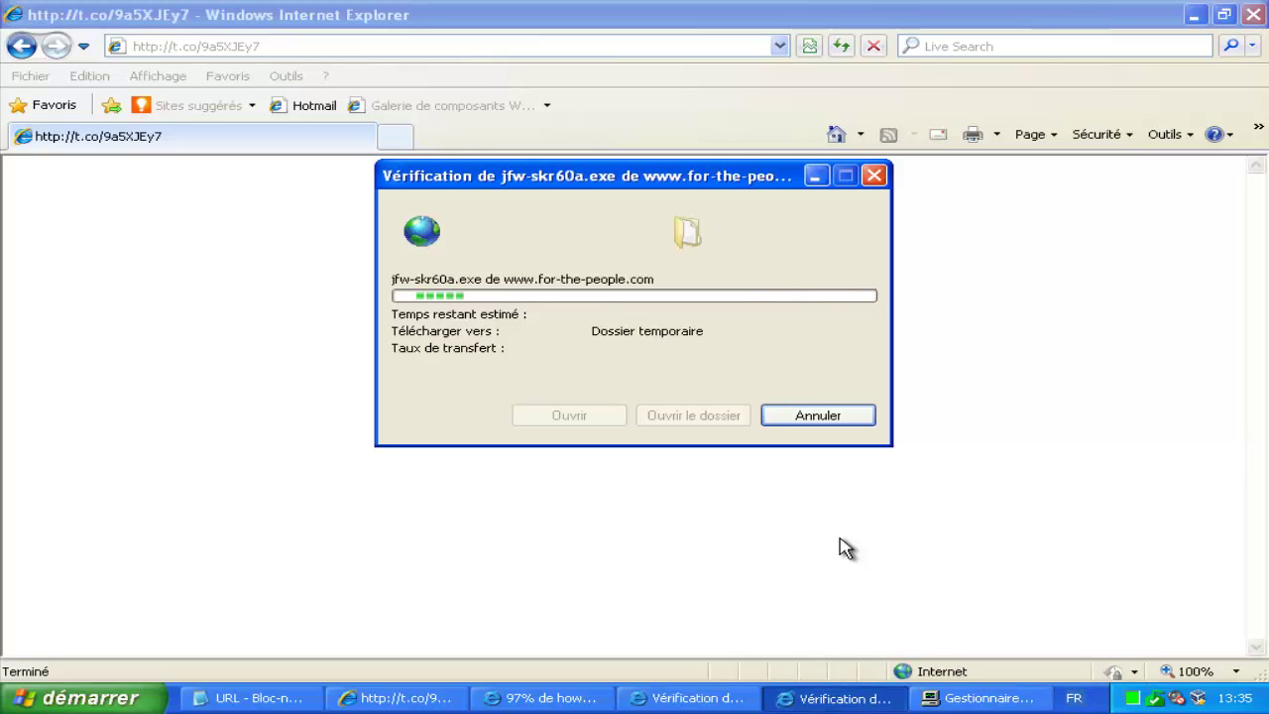
{"action": "key", "text": "alt+Escape"}
{"action": "key", "text": "alt+Escape"}
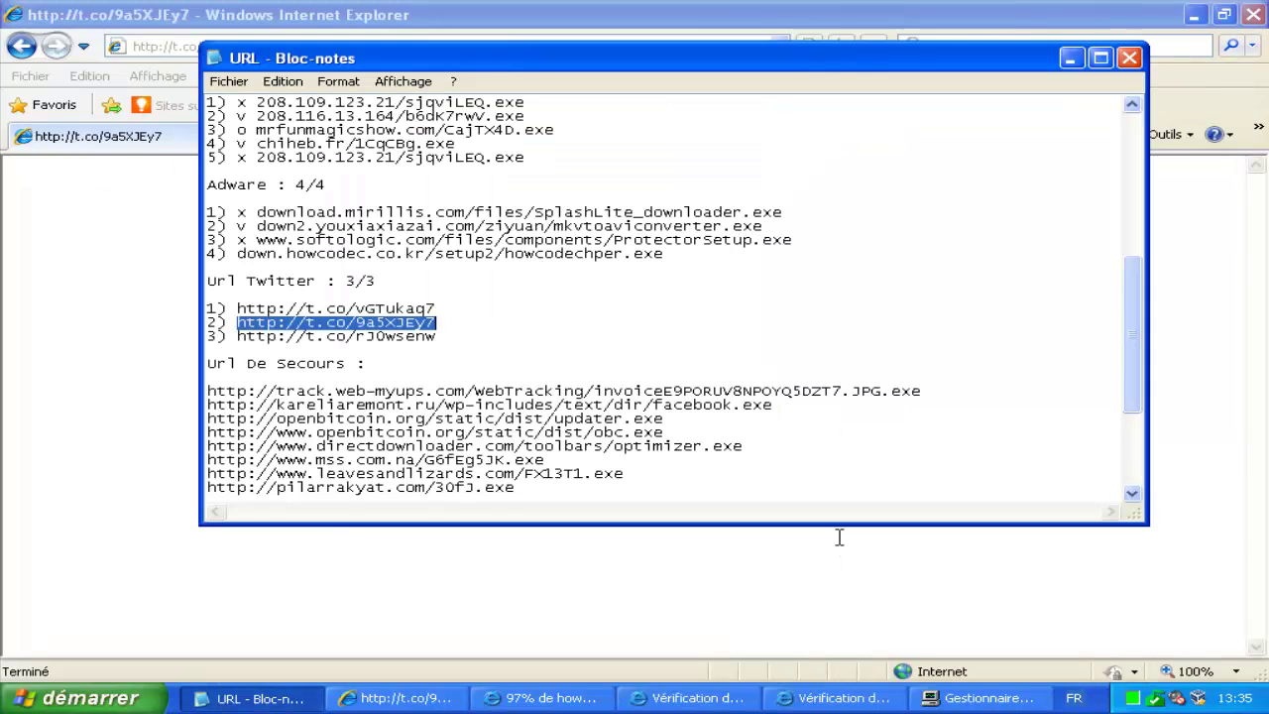
{"action": "key", "text": "Down"}
{"action": "key", "text": "shift+Left"}
{"action": "key", "text": "shift+Left"}
{"action": "key", "text": "shift+Left"}
{"action": "key", "text": "shift+Left"}
{"action": "key", "text": "shift+Left"}
{"action": "key", "text": "shift+Left"}
{"action": "key", "text": "shift+Left"}
{"action": "key", "text": "shift+Left"}
{"action": "key", "text": "shift+Left"}
{"action": "key", "text": "shift+Left"}
{"action": "key", "text": "shift+Left"}
{"action": "key", "text": "shift+Left"}
{"action": "key", "text": "shift+Left"}
{"action": "key", "text": "shift+Left"}
{"action": "key", "text": "shift+Left"}
{"action": "key", "text": "shift+Left"}
{"action": "key", "text": "shift+Left"}
{"action": "key", "text": "shift+Left"}
{"action": "key", "text": "shift+Left"}
{"action": "key", "text": "shift+Left"}
{"action": "key", "text": "ctrl+c"}
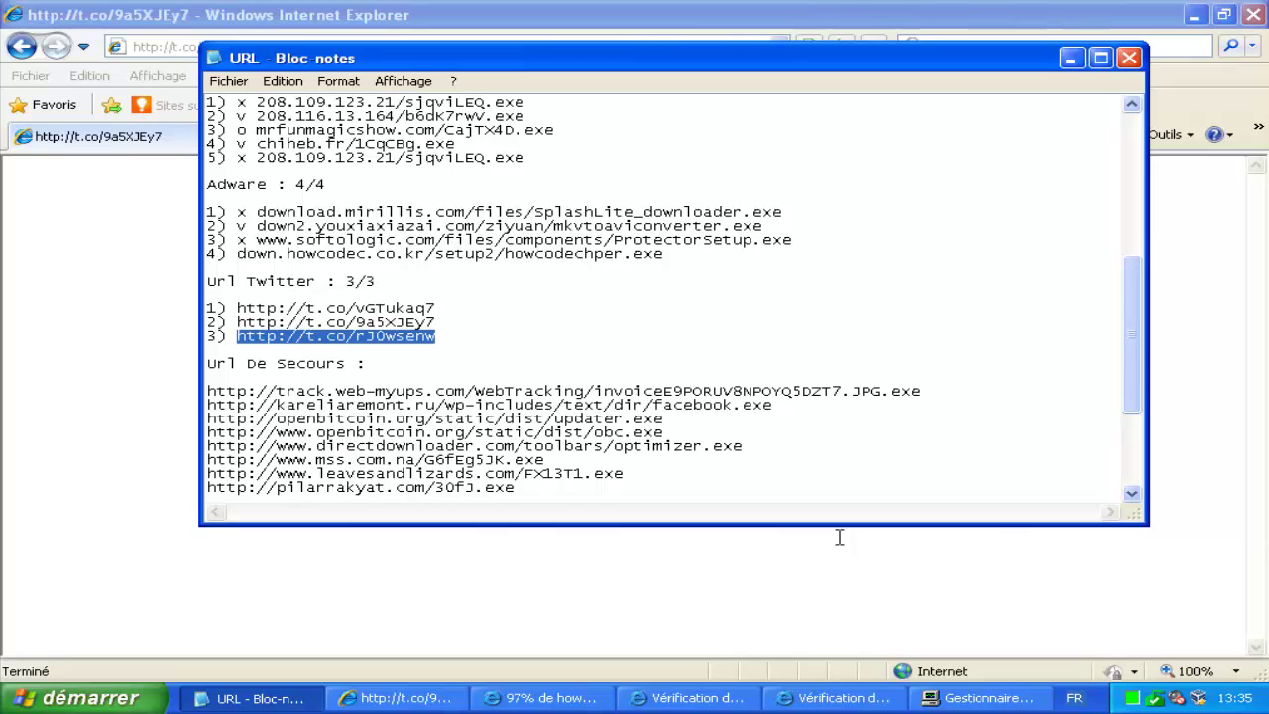
Step: Switch to Internet Explorer and load the copied third Twitter URL
{"action": "key", "text": "alt+Tab"}
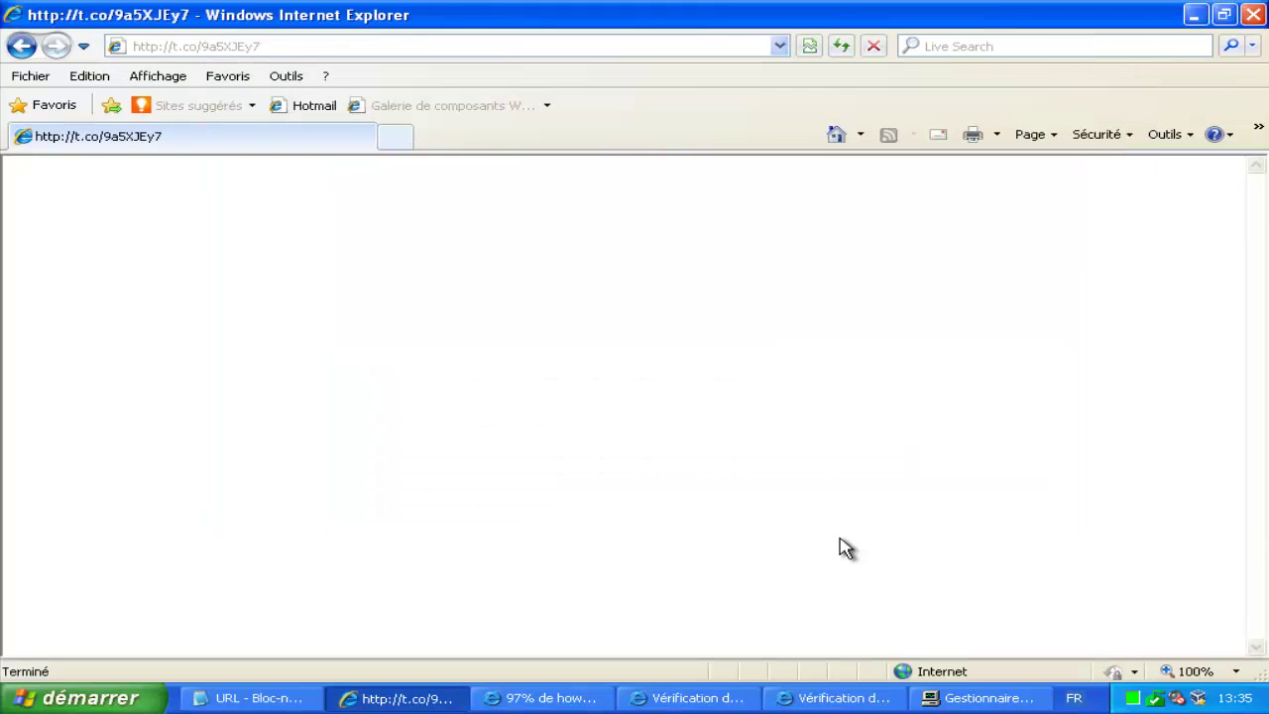
{"action": "key", "text": "F6"}
{"action": "key", "text": "ctrl+v"}
{"action": "key", "text": "Return"}
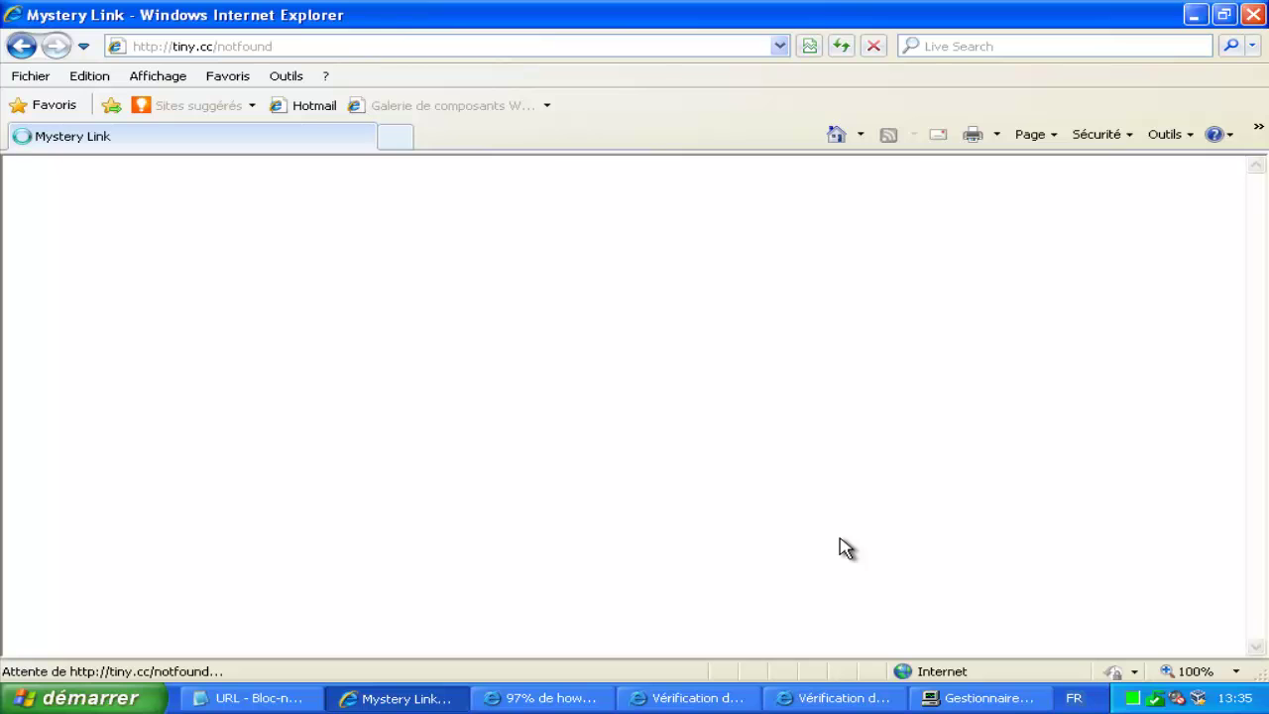
Step: In the Notepad list, mark the third Twitter URL with an o and the howcodechper.exe adware entry with an x
{"action": "key", "text": "alt+Tab"}
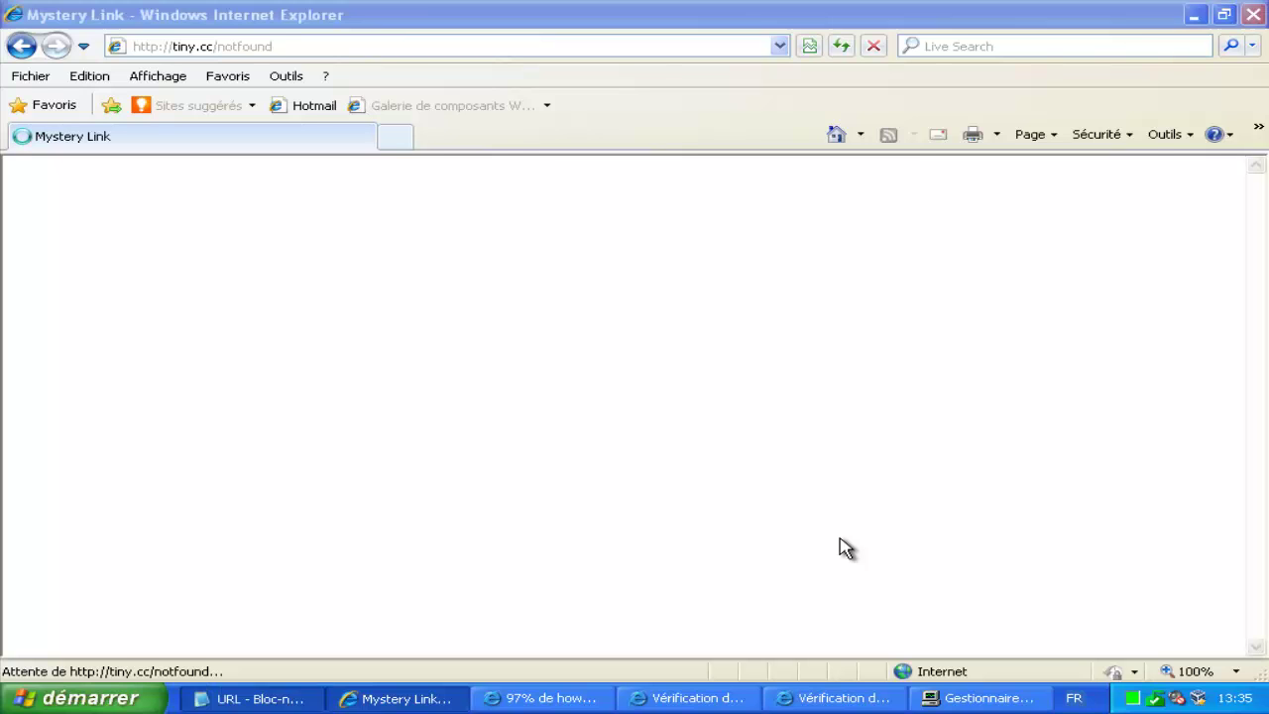
{"action": "key", "text": "Left"}
{"action": "type", "text": "o "}
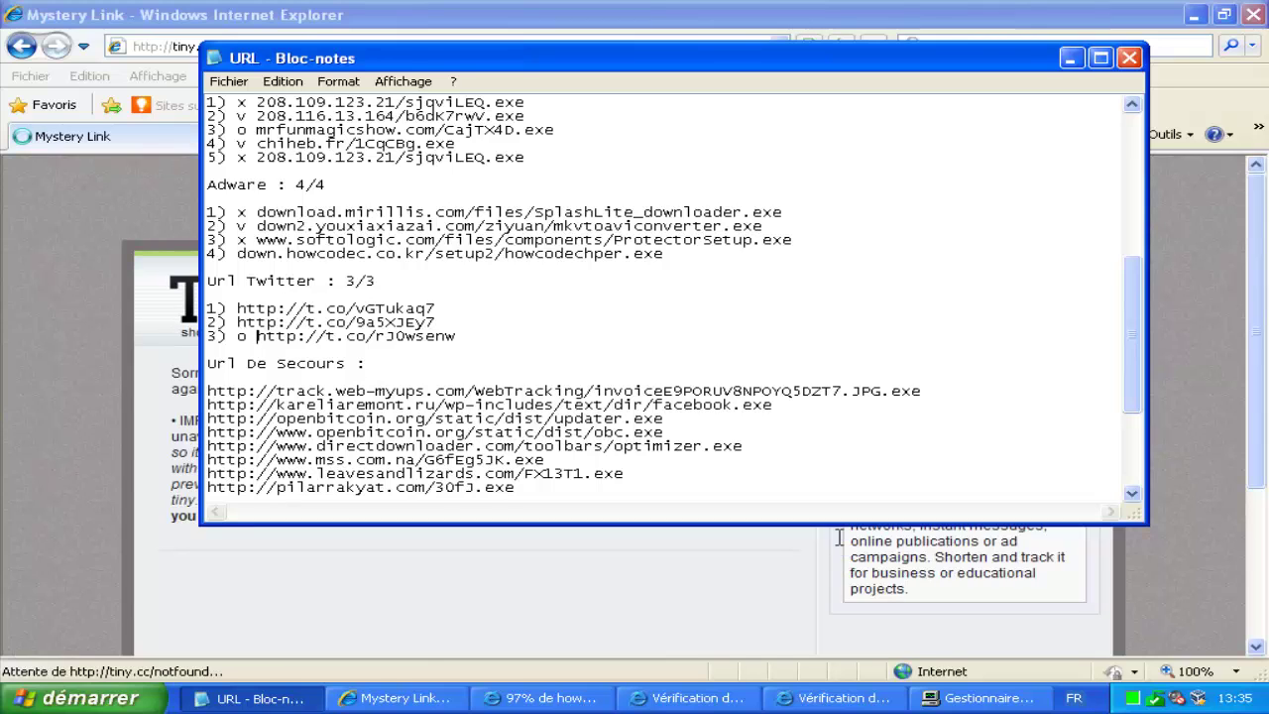
{"action": "type", "text": "x"}
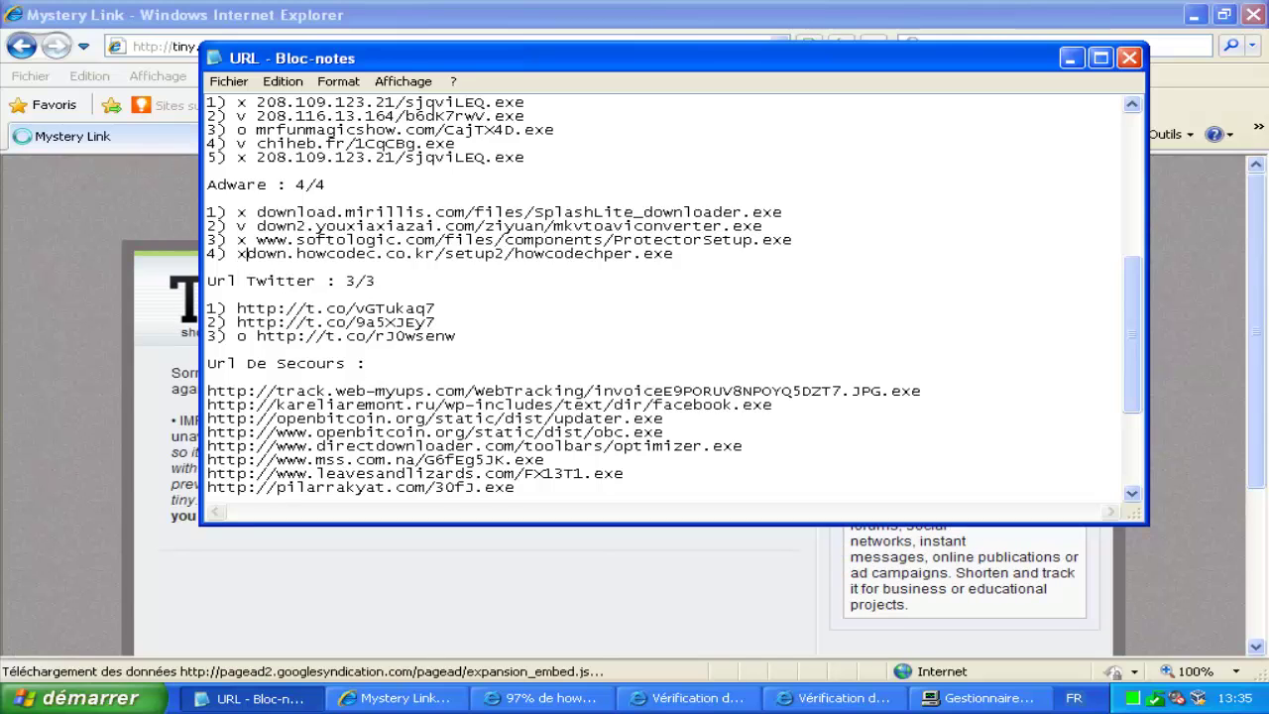
Step: Delete the last seven backup URLs under Url De Secours, from obc.exe through P03N7c.exe
{"action": "left_click", "coordinate": [415, 130]}
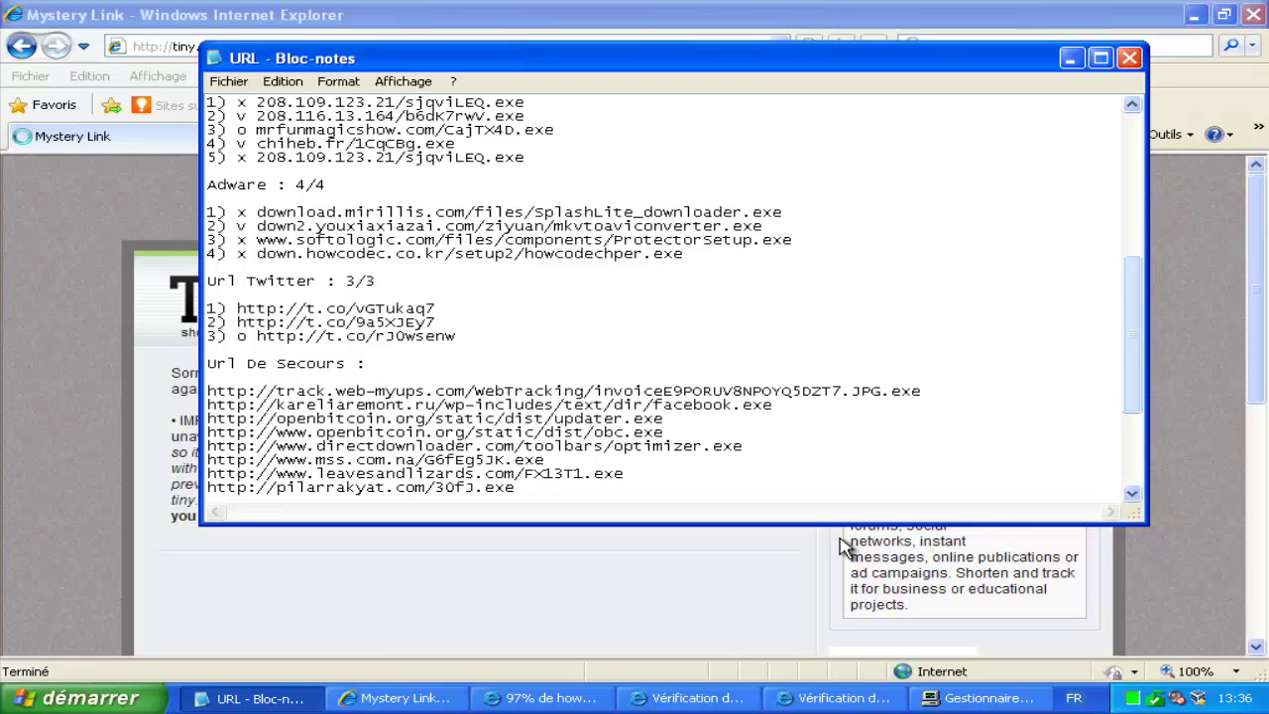
{"action": "scroll", "coordinate": [838, 536], "scroll_direction": "up", "scroll_amount": 8}
{"action": "scroll", "coordinate": [840, 546], "scroll_direction": "down", "scroll_amount": 10}
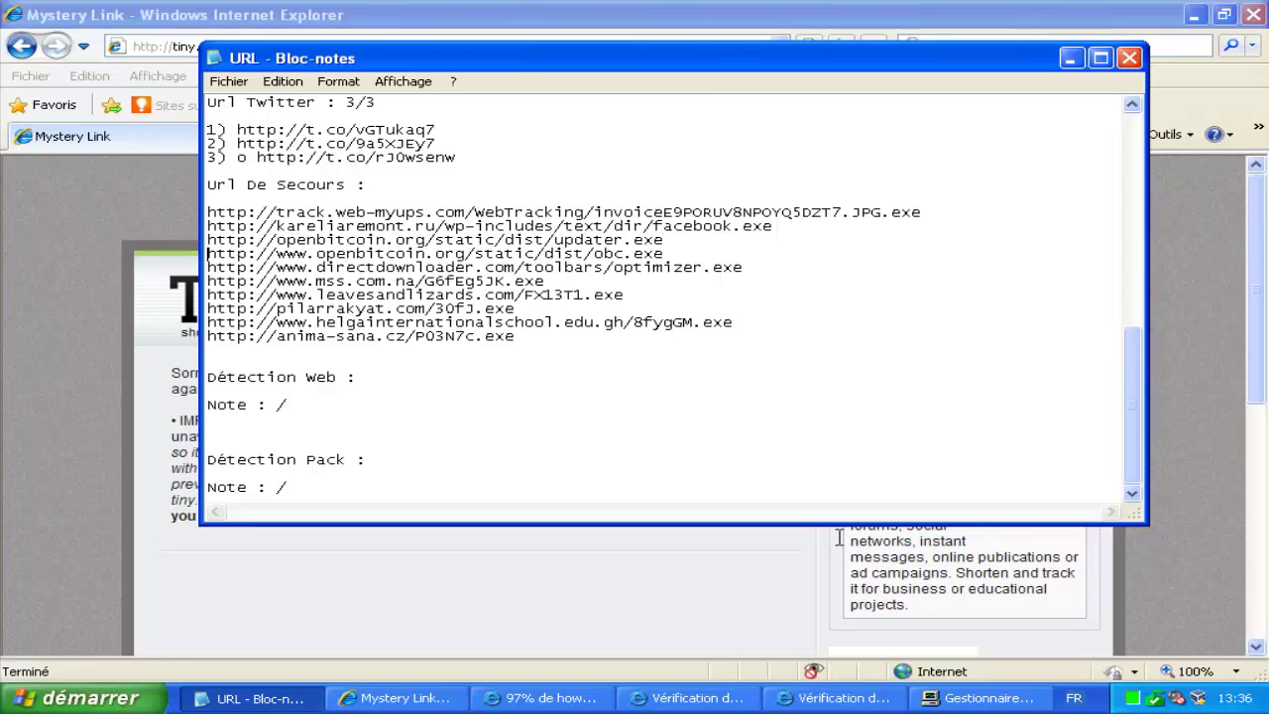
{"action": "key", "text": "shift+Down"}
{"action": "key", "text": "shift+Down"}
{"action": "key", "text": "shift+Down"}
{"action": "key", "text": "shift+Down"}
{"action": "key", "text": "shift+Down"}
{"action": "key", "text": "shift+Down"}
{"action": "key", "text": "shift+Down"}
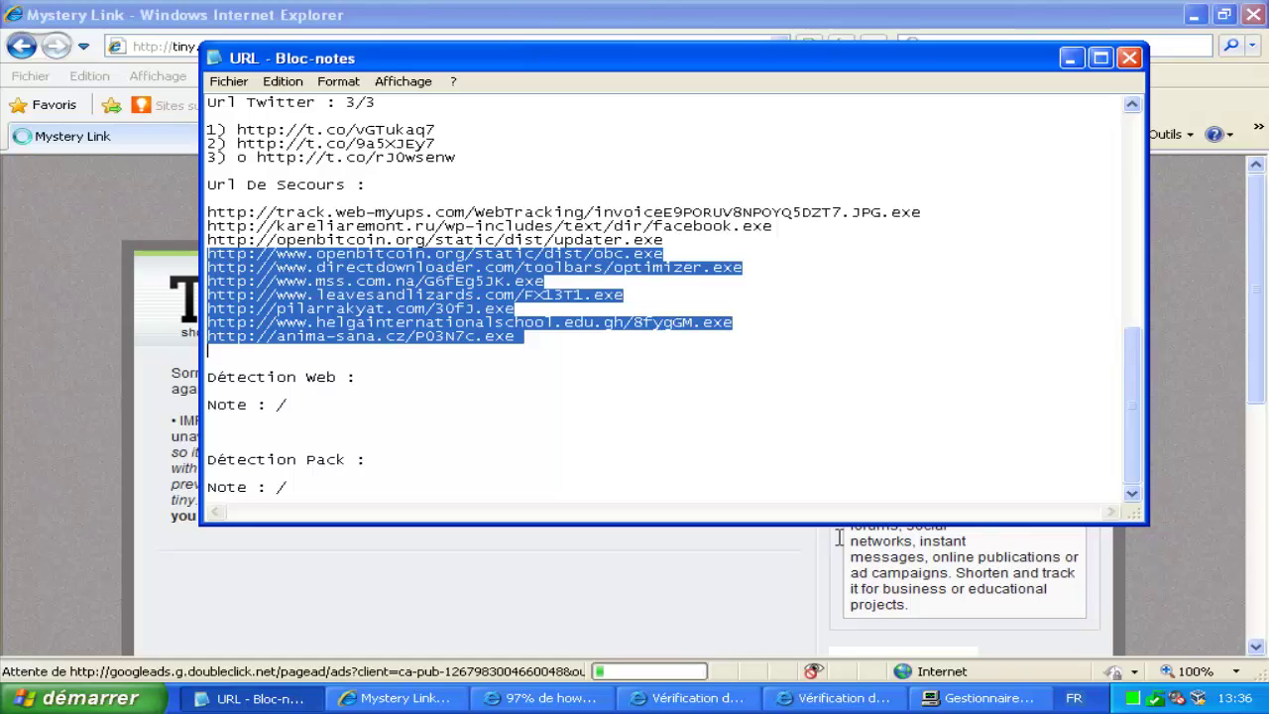
{"action": "key", "text": "Delete"}
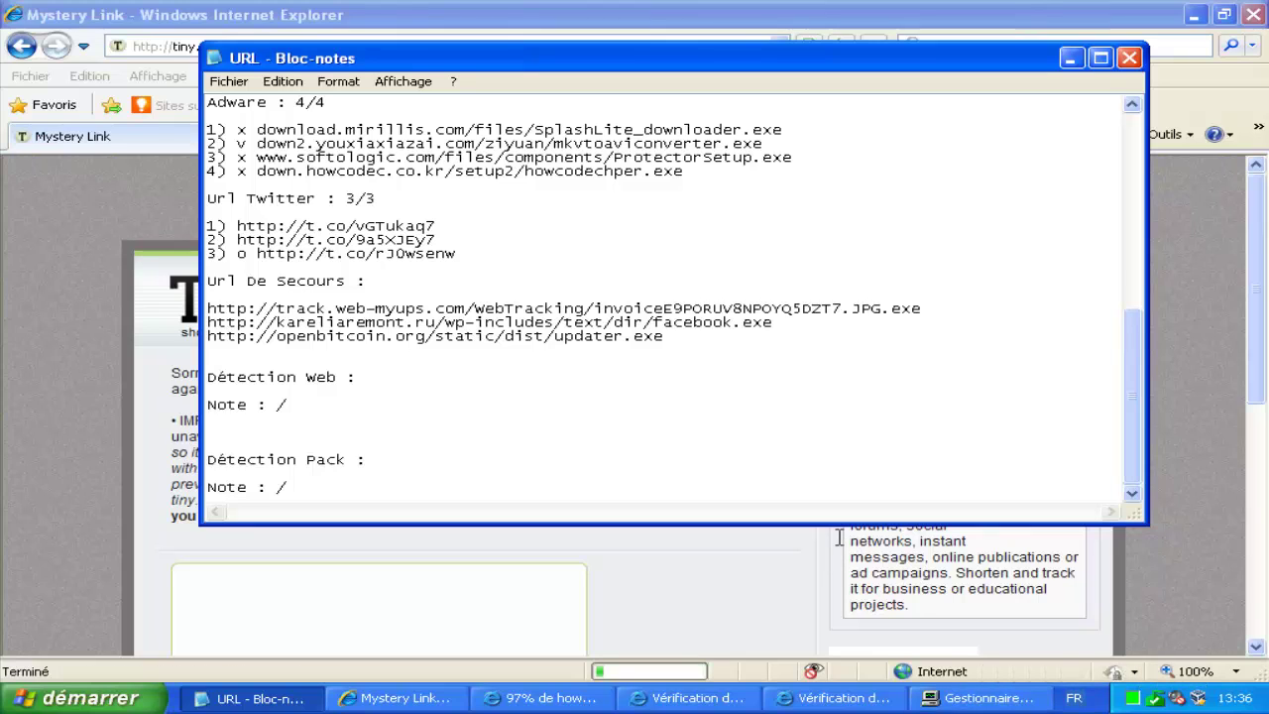
{"action": "left_click_drag", "start_coordinate": [920, 308], "coordinate": [206, 308]}
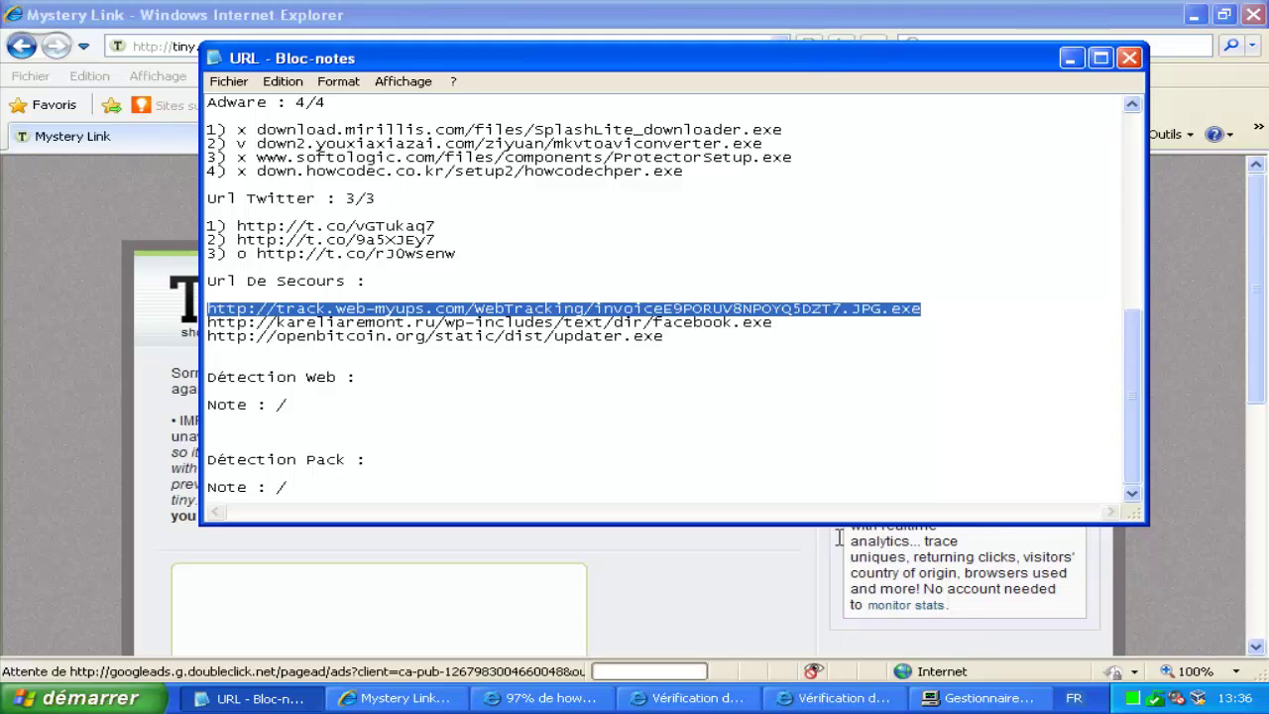
{"action": "key", "text": "alt+Tab"}
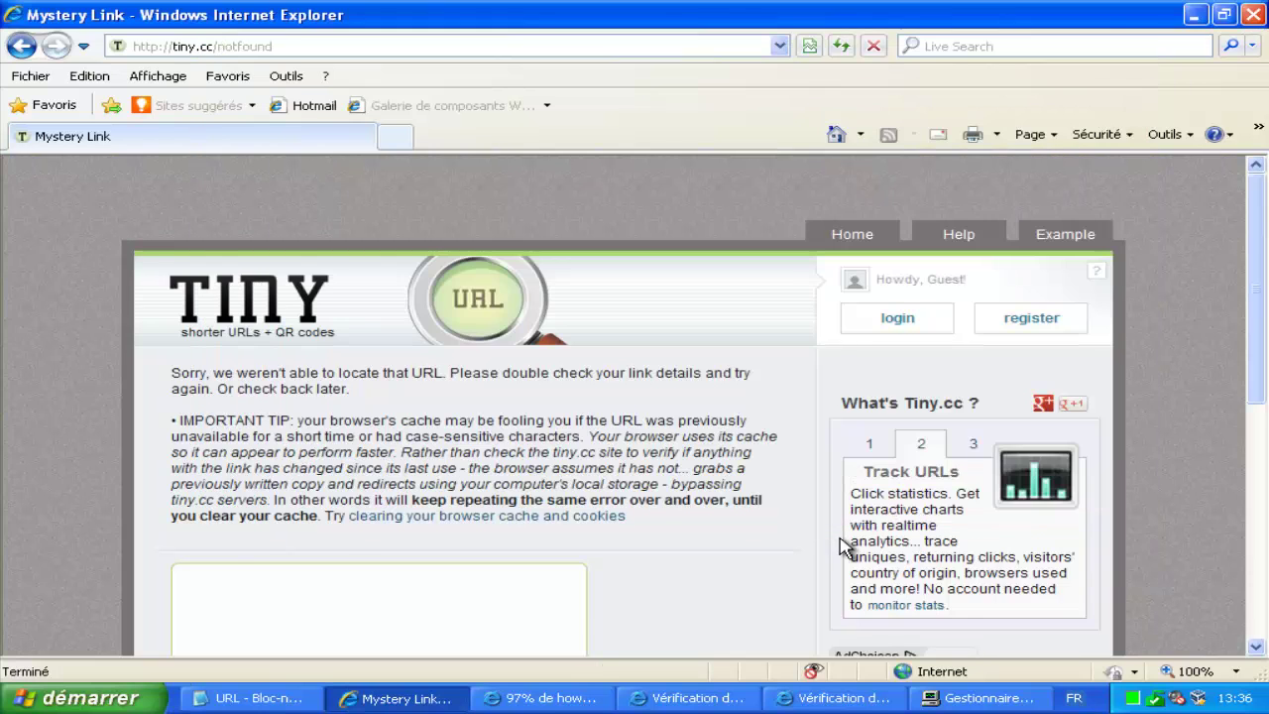
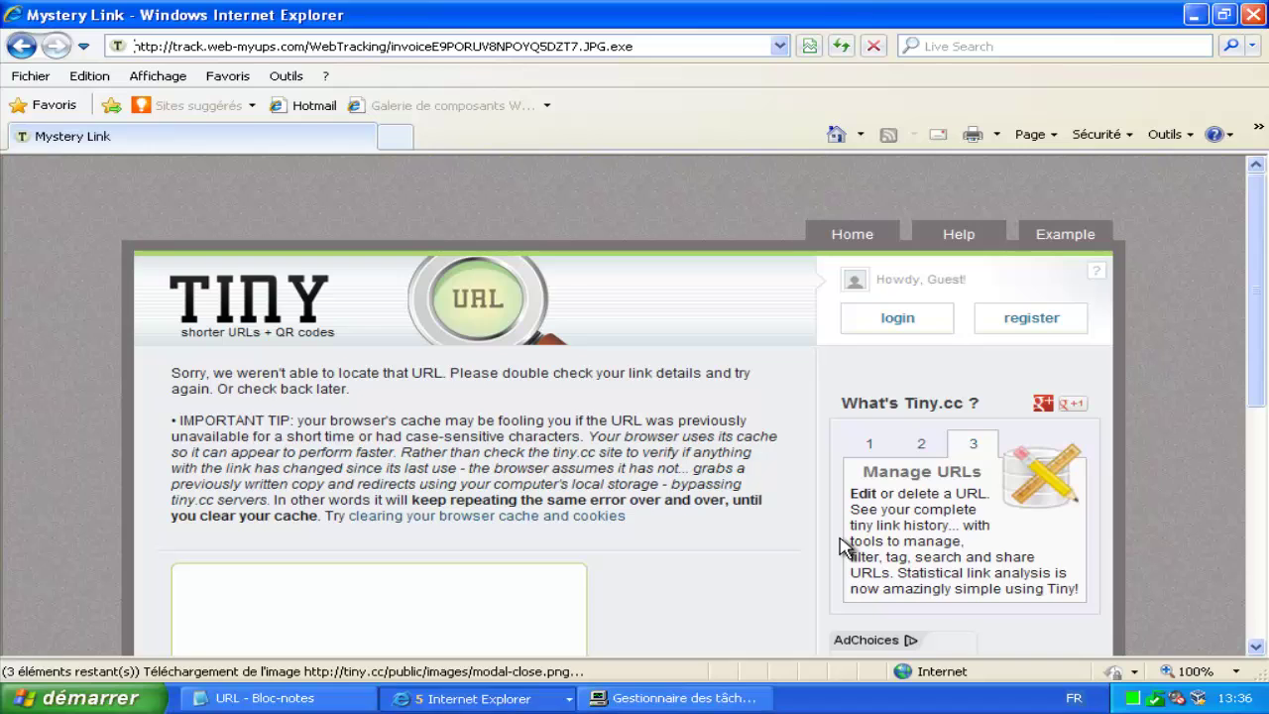
{"action": "left_click", "coordinate": [476, 698]}
{"action": "left_click", "coordinate": [841, 551]}
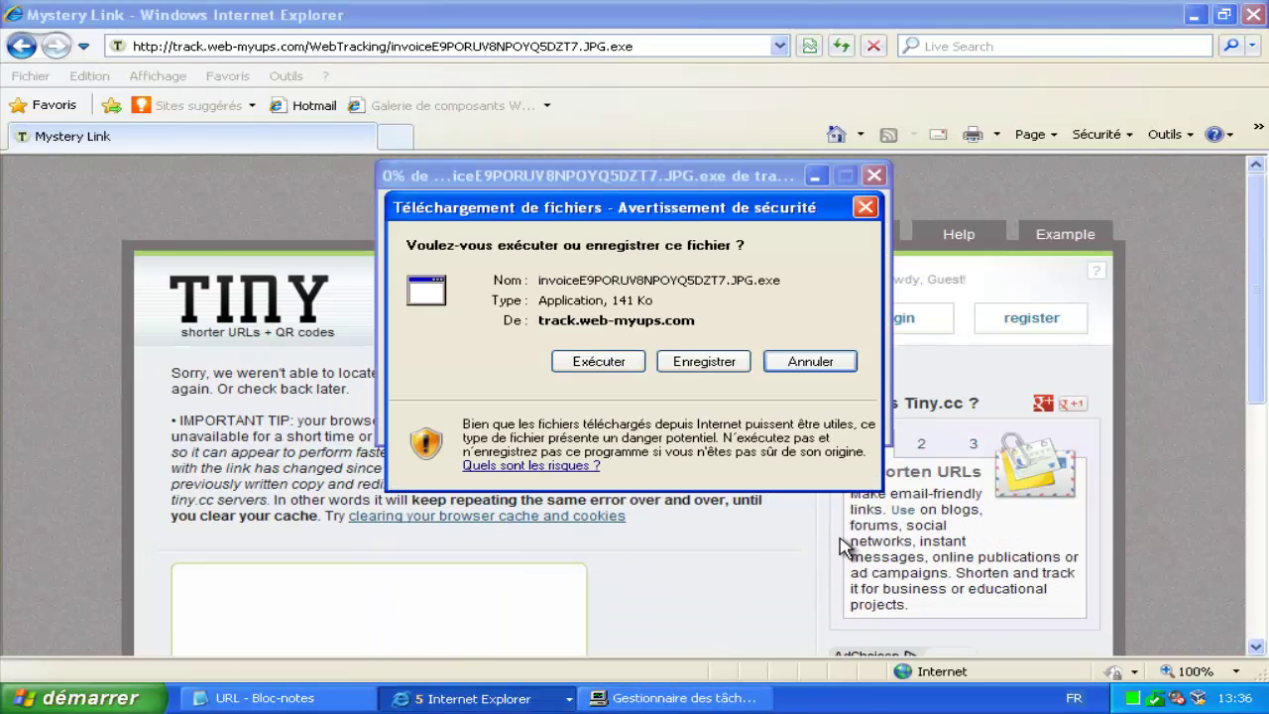
Step: Run the downloaded invoiceE9PORUV8NPOYQ5DZT7.JPG.exe file and check the running processes in Task Manager
{"action": "left_click", "coordinate": [598, 361]}
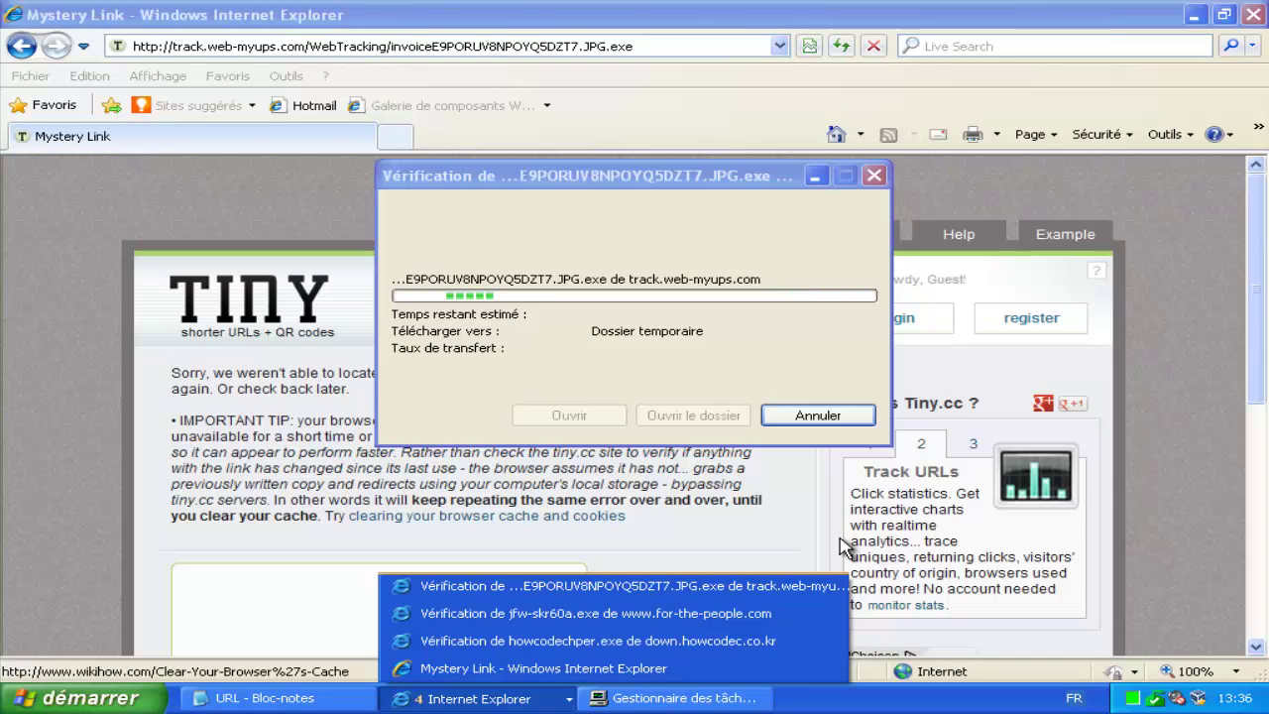
{"action": "key", "text": "alt+Tab"}
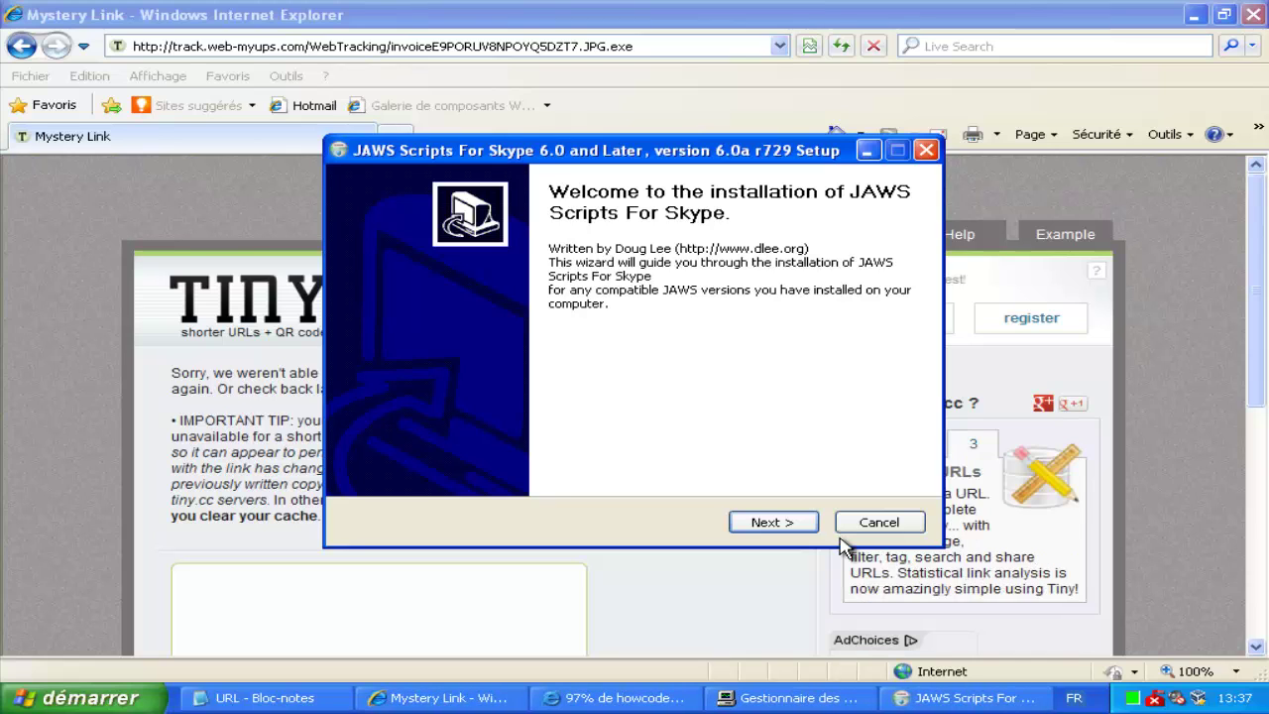
{"action": "key", "text": "alt+Tab"}
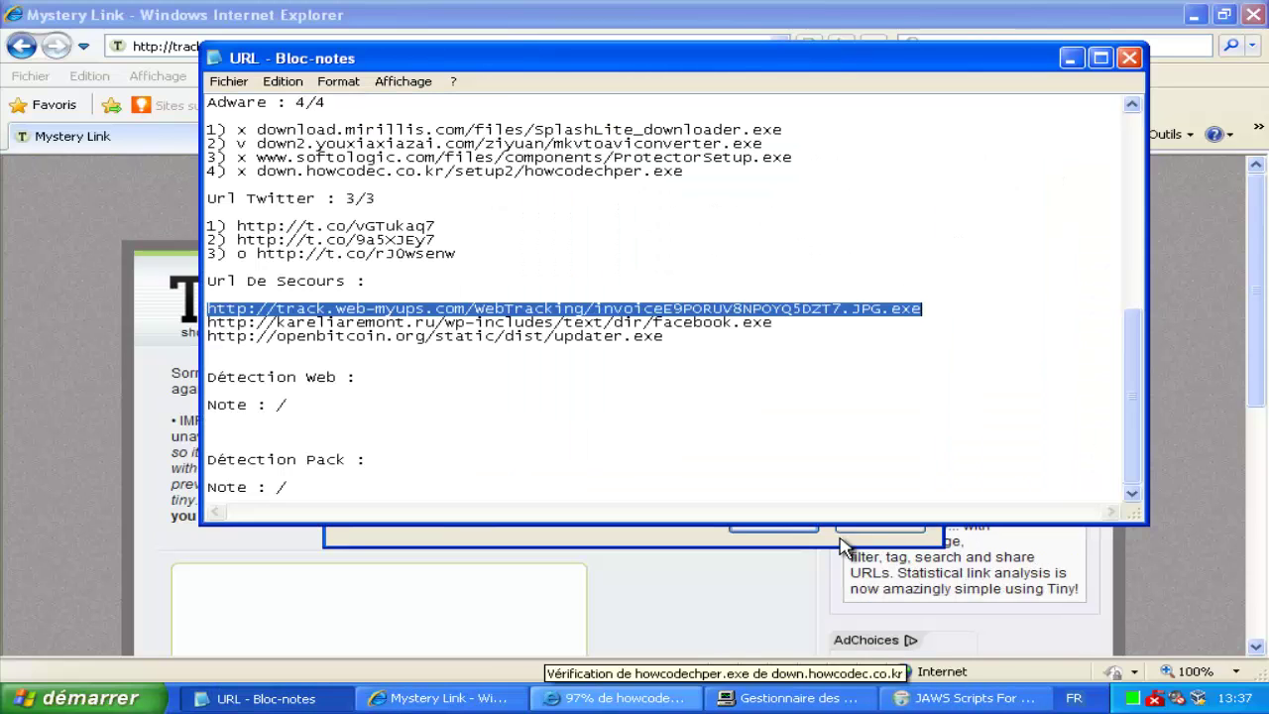
{"action": "key", "text": "alt+Tab"}
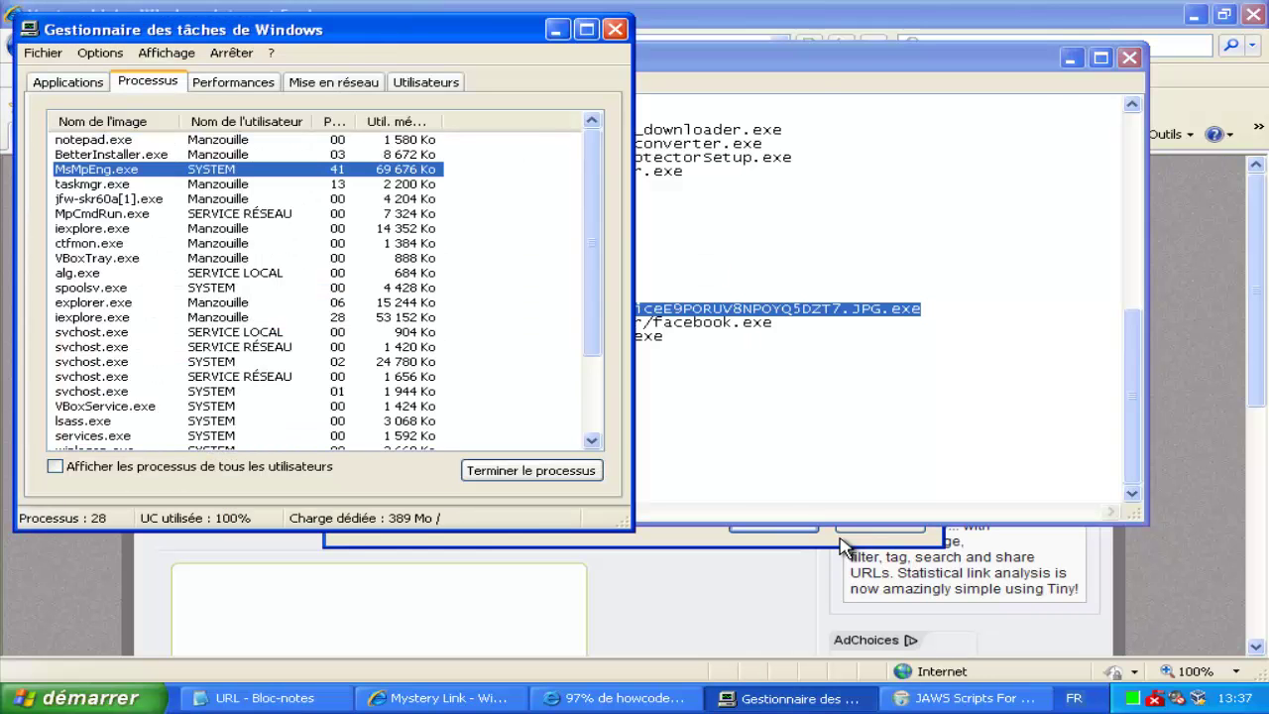
{"action": "key", "text": "Down"}
{"action": "key", "text": "Down"}
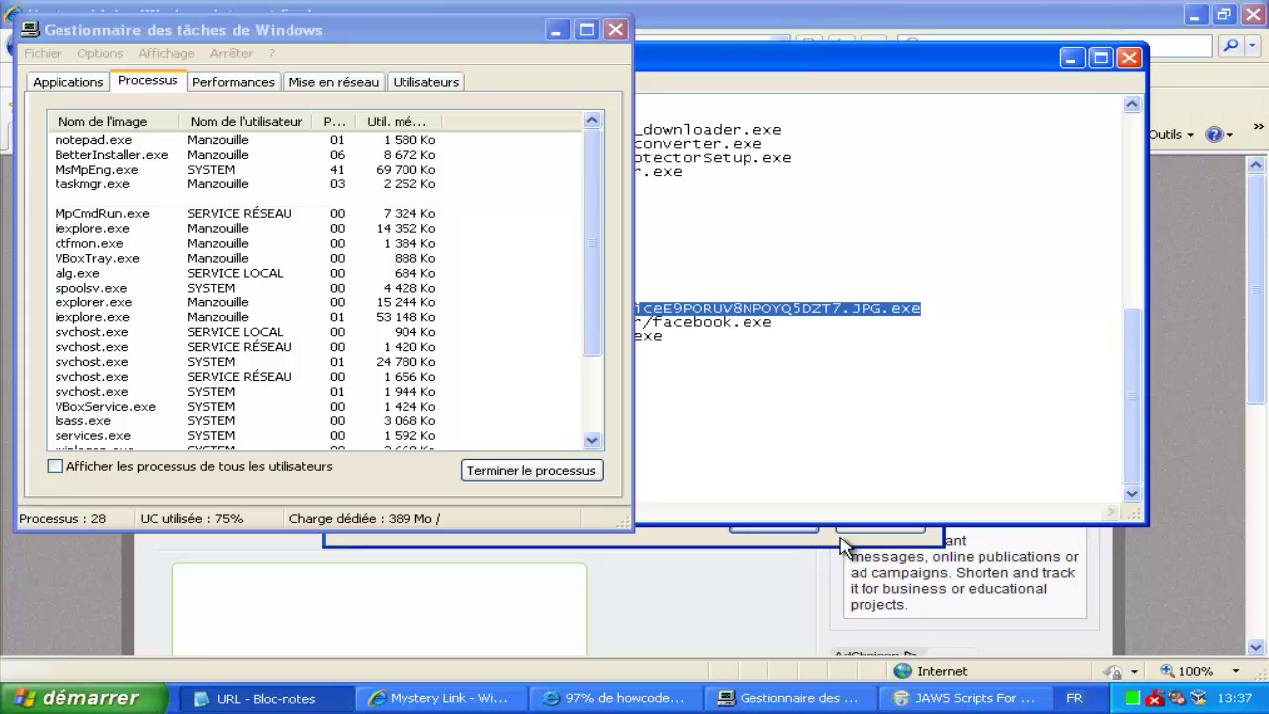
{"action": "key", "text": "alt+Tab"}
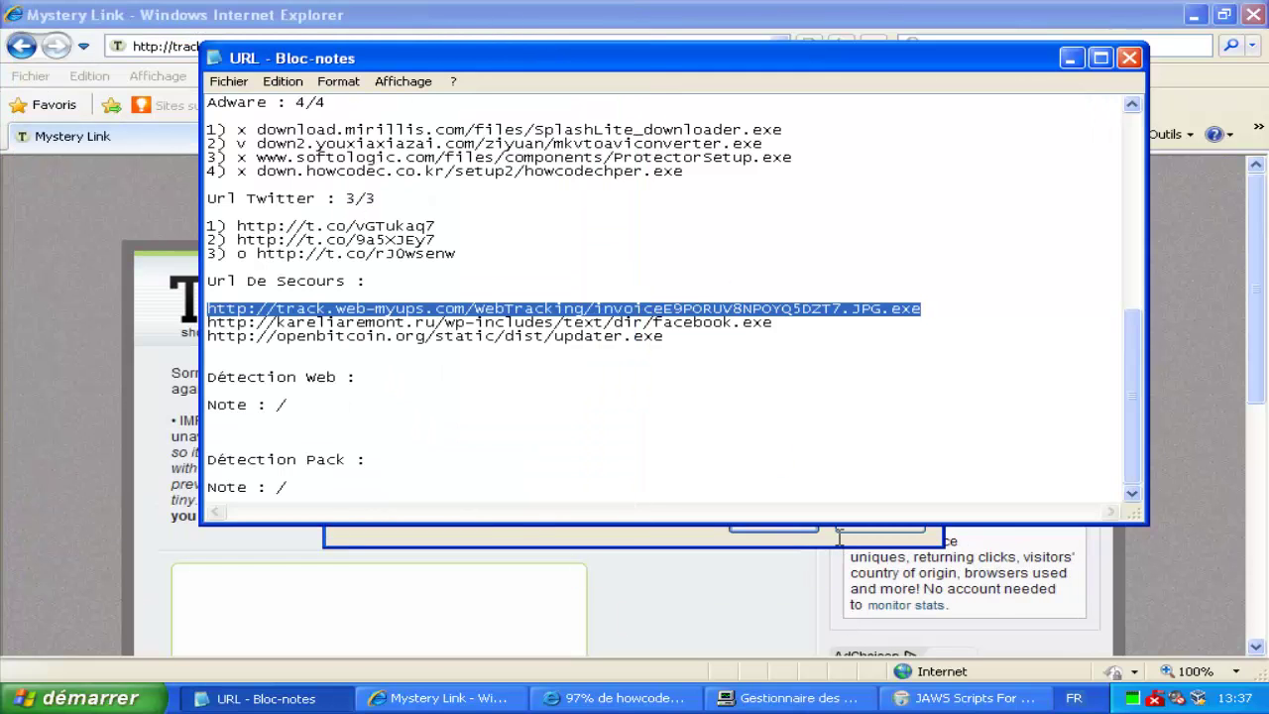
{"action": "left_click", "coordinate": [237, 225]}
{"action": "type", "text": "x"}
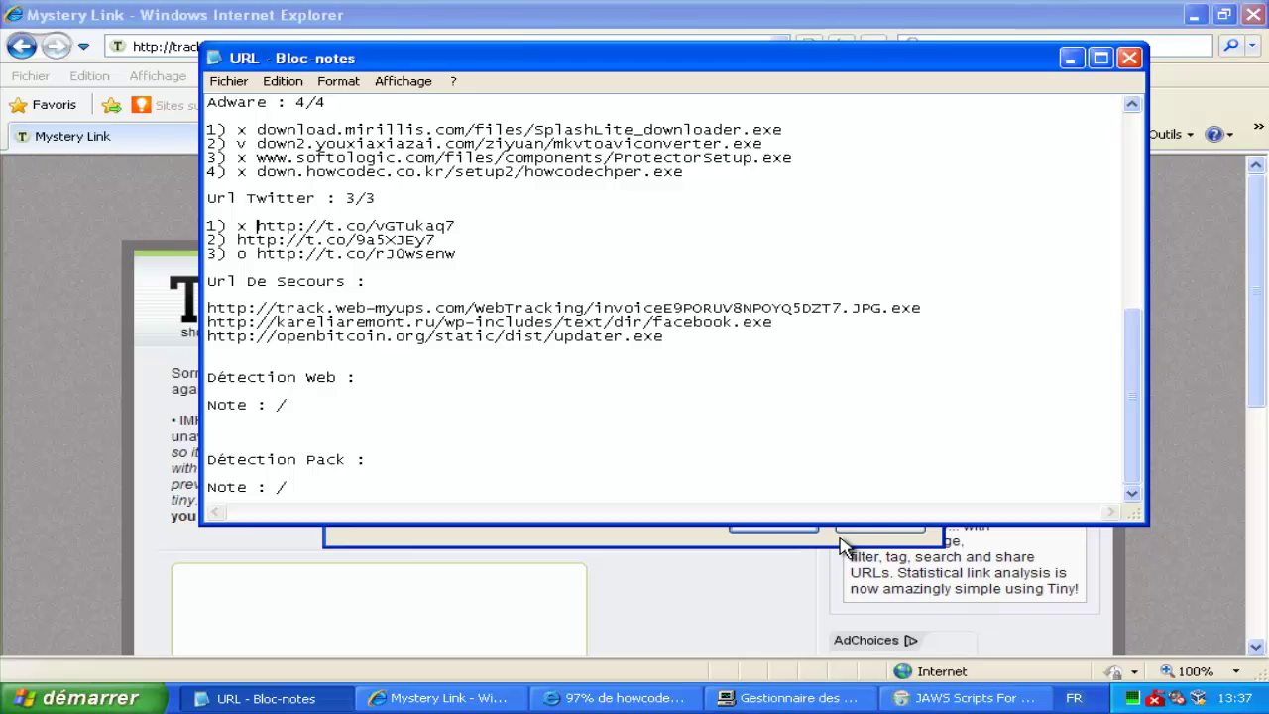
Step: Switch to Microsoft Security Essentials, examine the full details of both detected threats and apply the Supprimer action to them
{"action": "key", "text": "alt+Tab"}
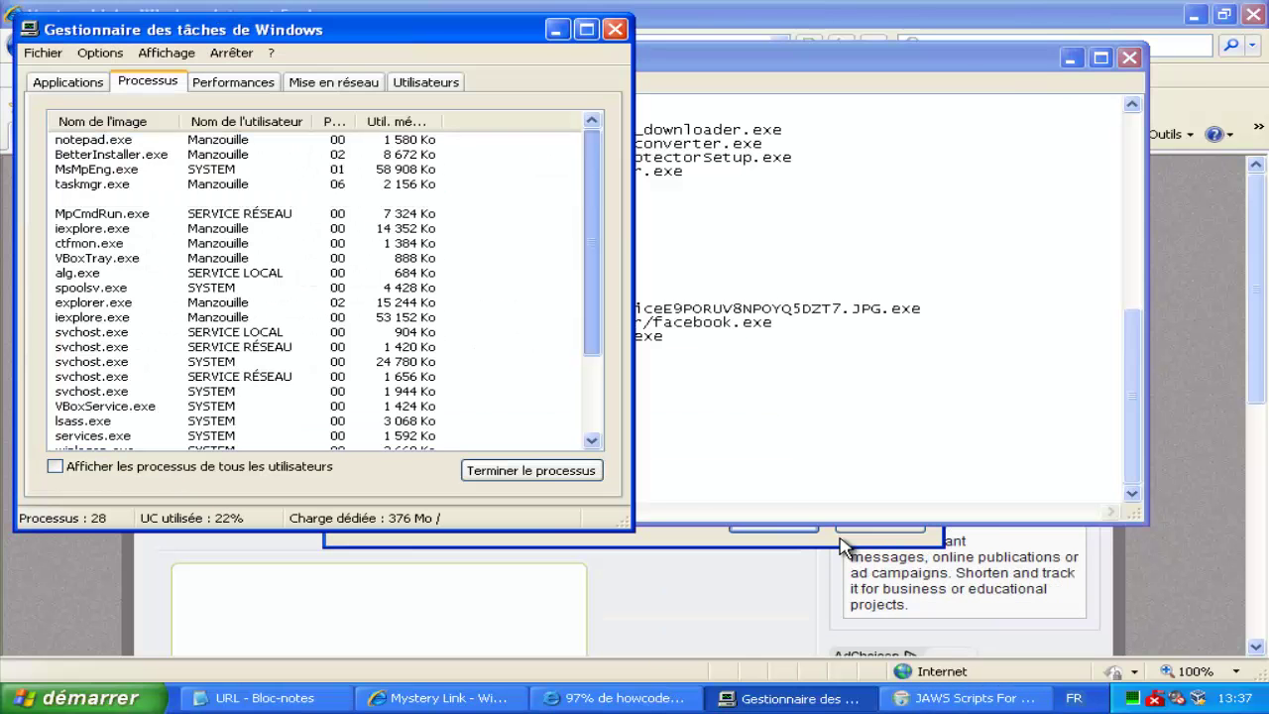
{"action": "key", "text": "super+m"}
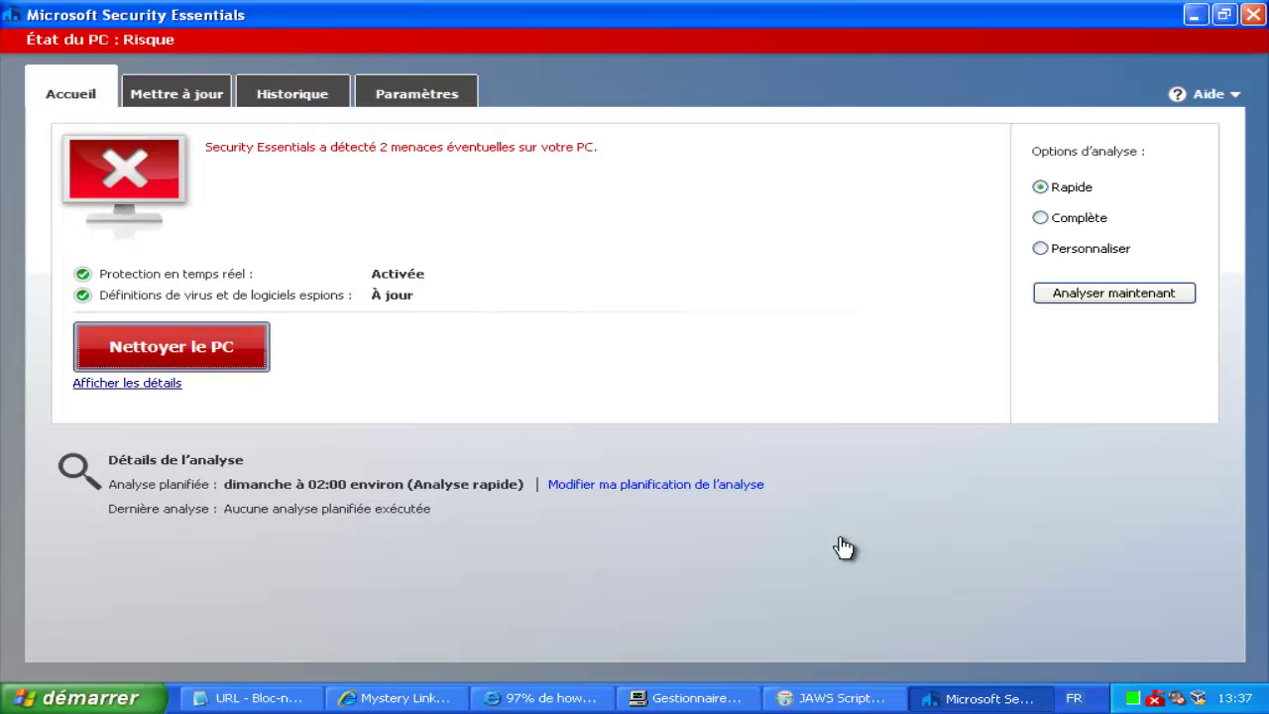
{"action": "key", "text": "Tab"}
{"action": "key", "text": "Return"}
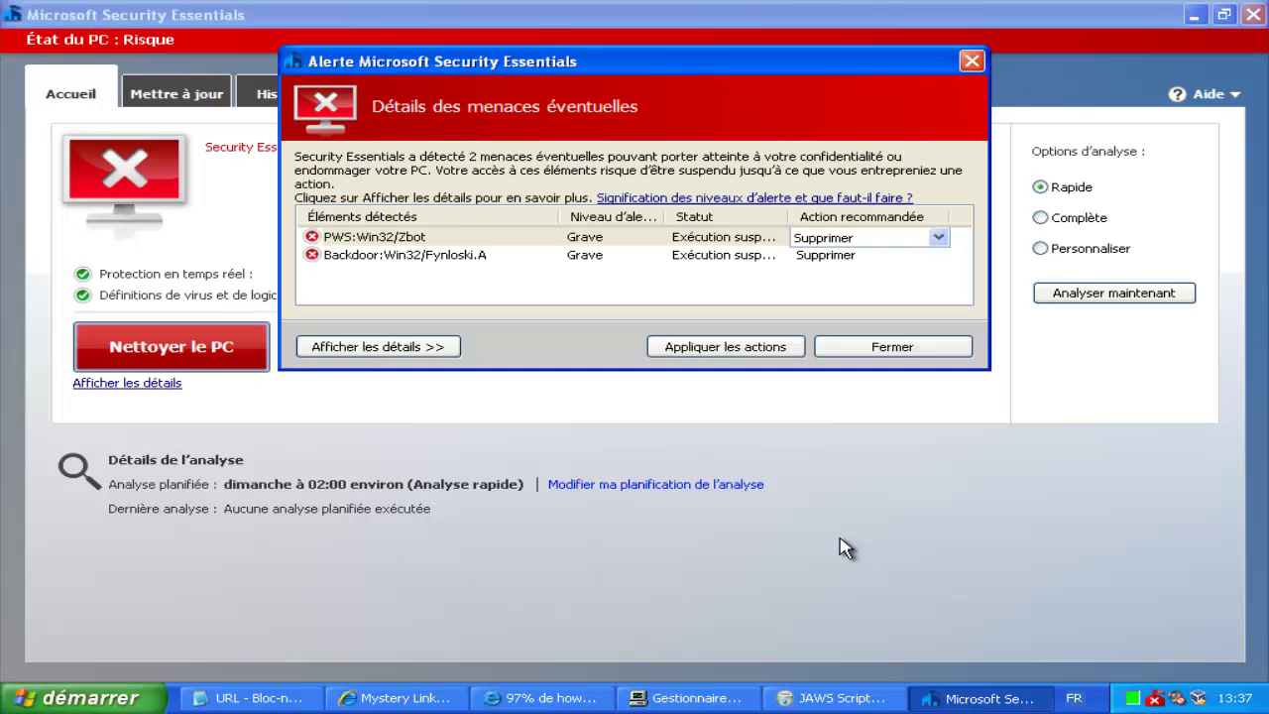
{"action": "key", "text": "Tab"}
{"action": "key", "text": "Return"}
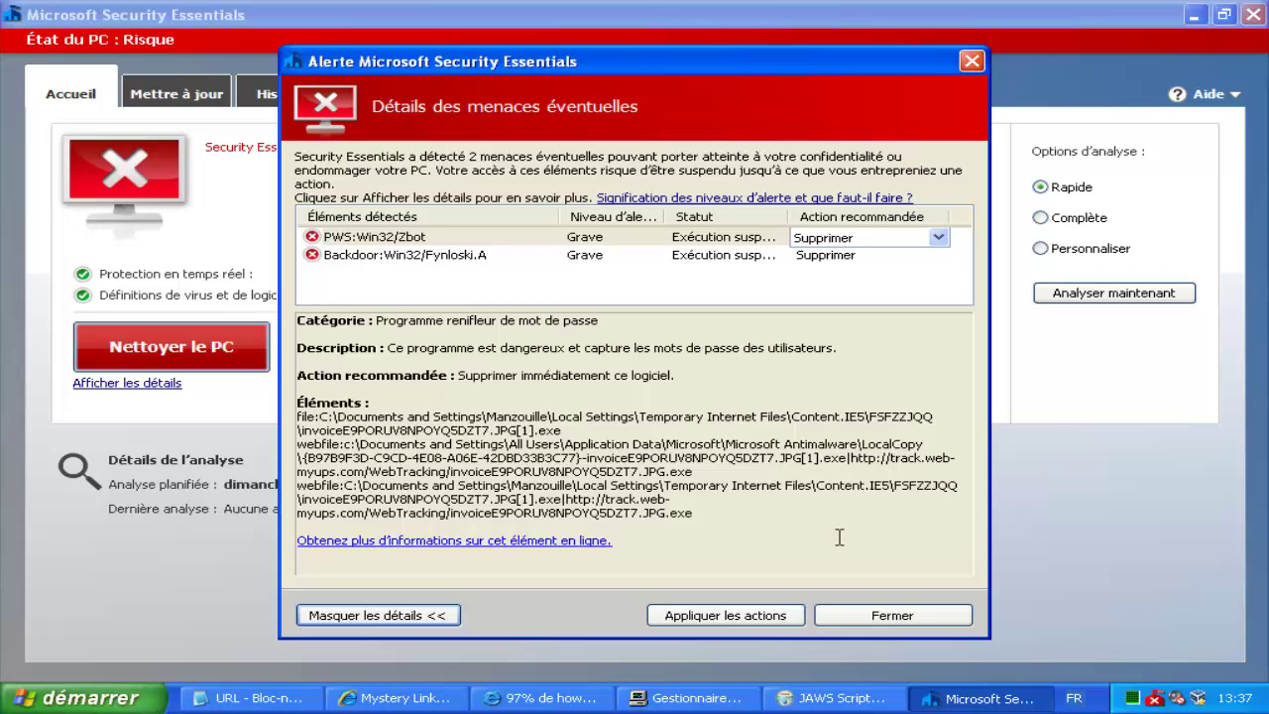
{"action": "key", "text": "Down"}
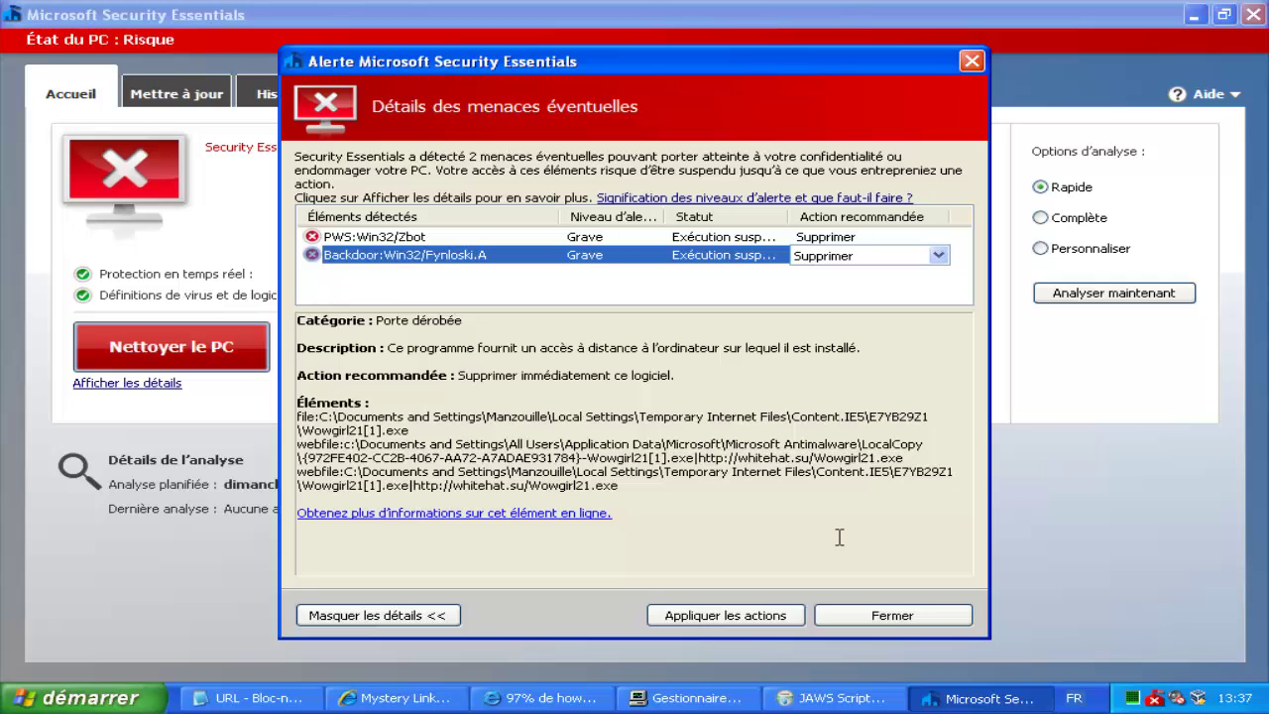
{"action": "key", "text": "Tab"}
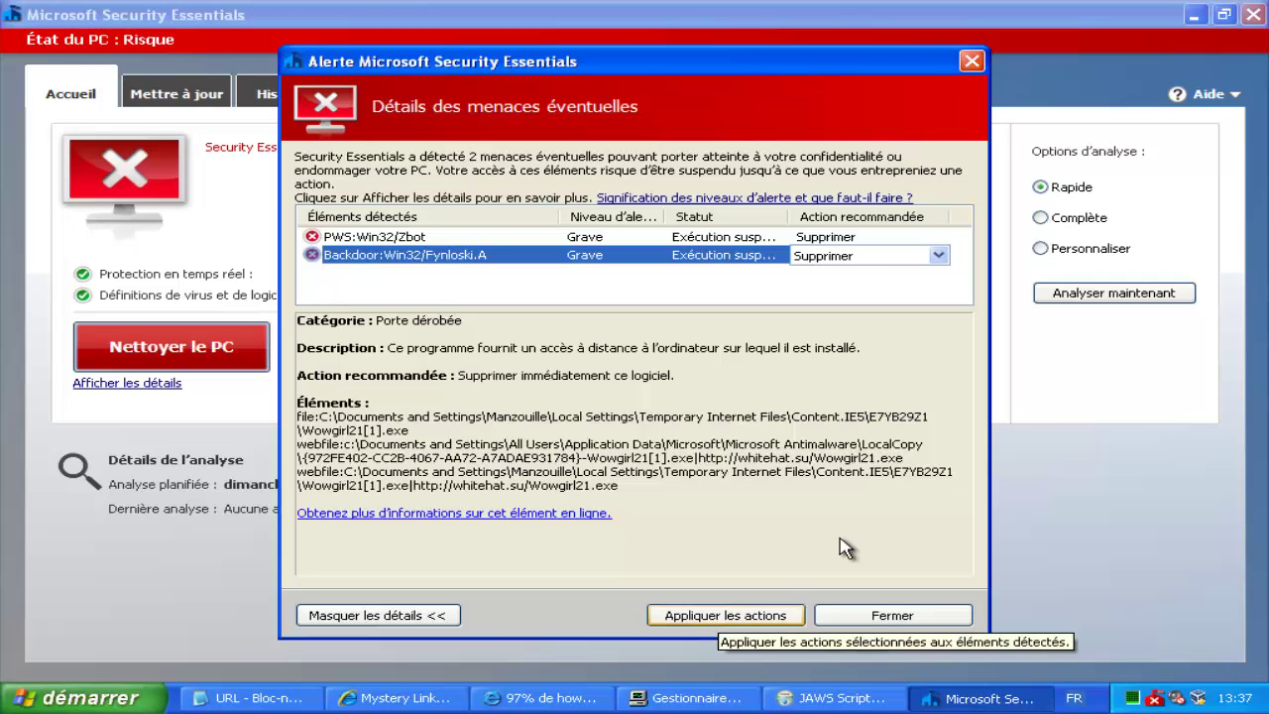
{"action": "key", "text": "Return"}
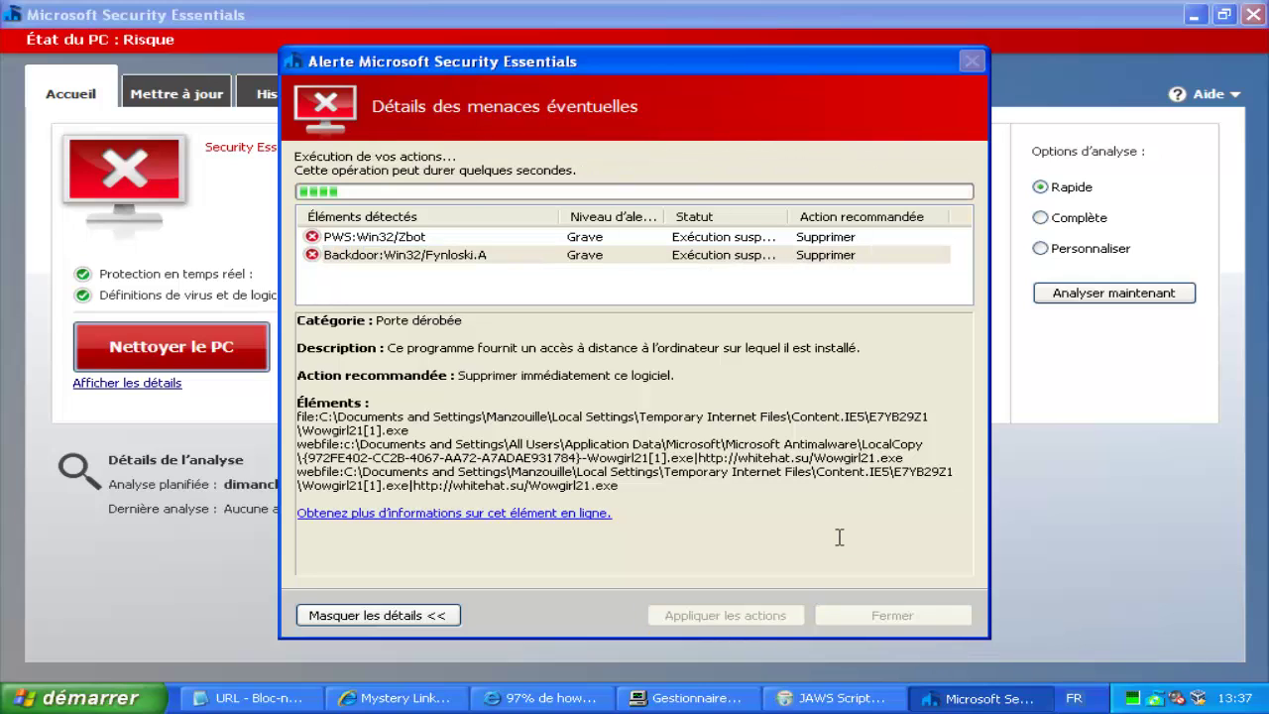
Step: In the Notepad list, mark the second Twitter URL and the first backup URL with a v, and set the Url Twitter score to 1/2
{"action": "key", "text": "alt+Tab"}
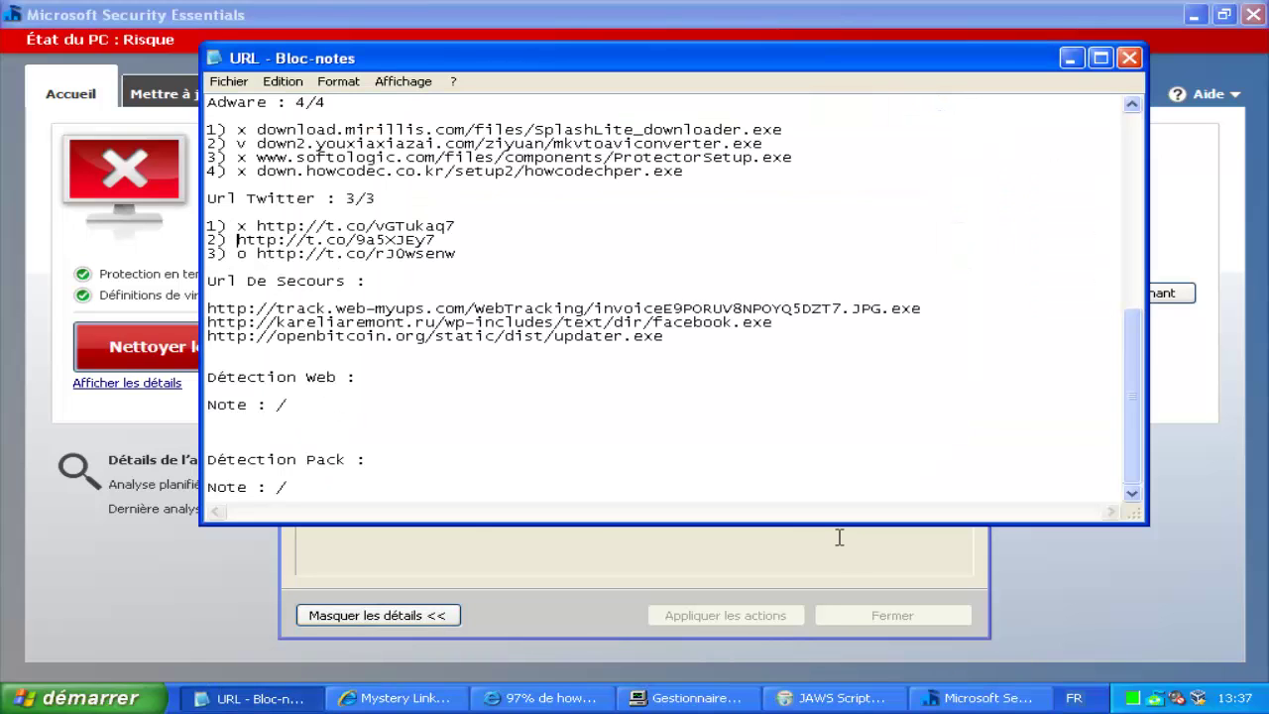
{"action": "type", "text": "v "}
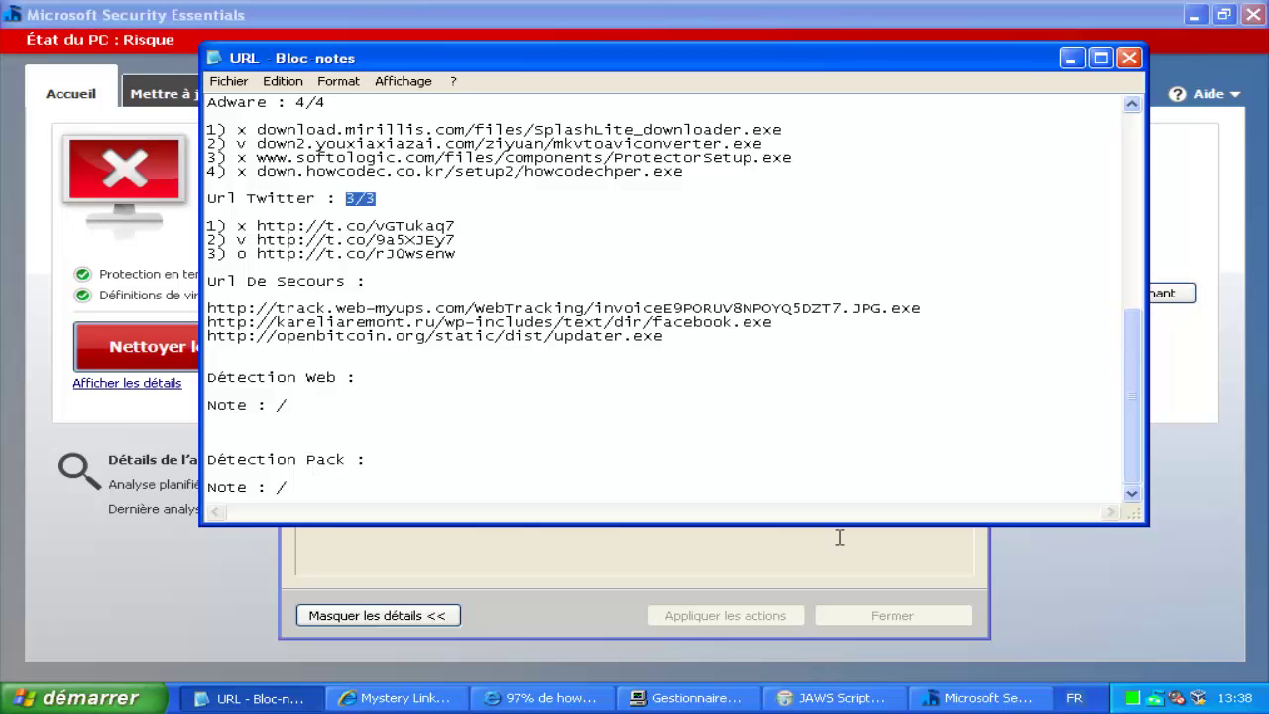
{"action": "type", "text": "1/"}
{"action": "type", "text": "v"}
{"action": "mouse_move", "coordinate": [208, 323]}
{"action": "left_mouse_down"}
{"action": "mouse_move", "coordinate": [615, 337]}
{"action": "mouse_move", "coordinate": [753, 322]}
{"action": "left_mouse_up"}
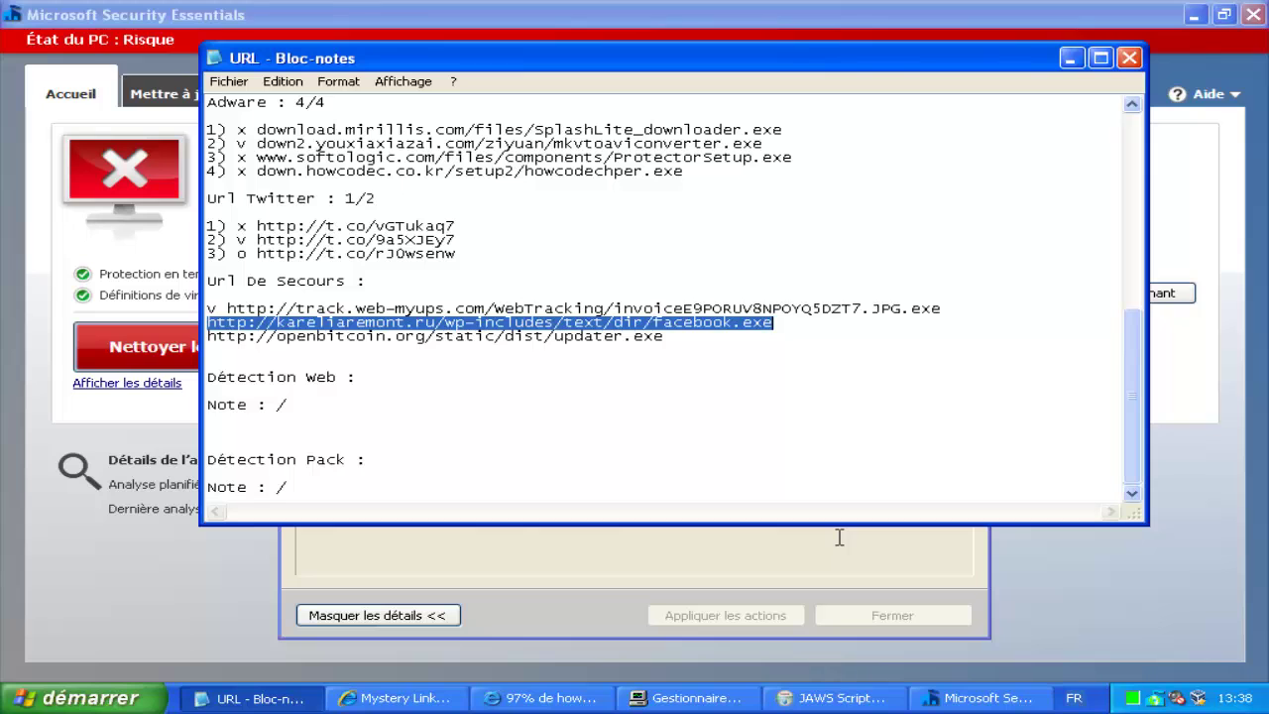
{"action": "key", "text": "alt+Tab"}
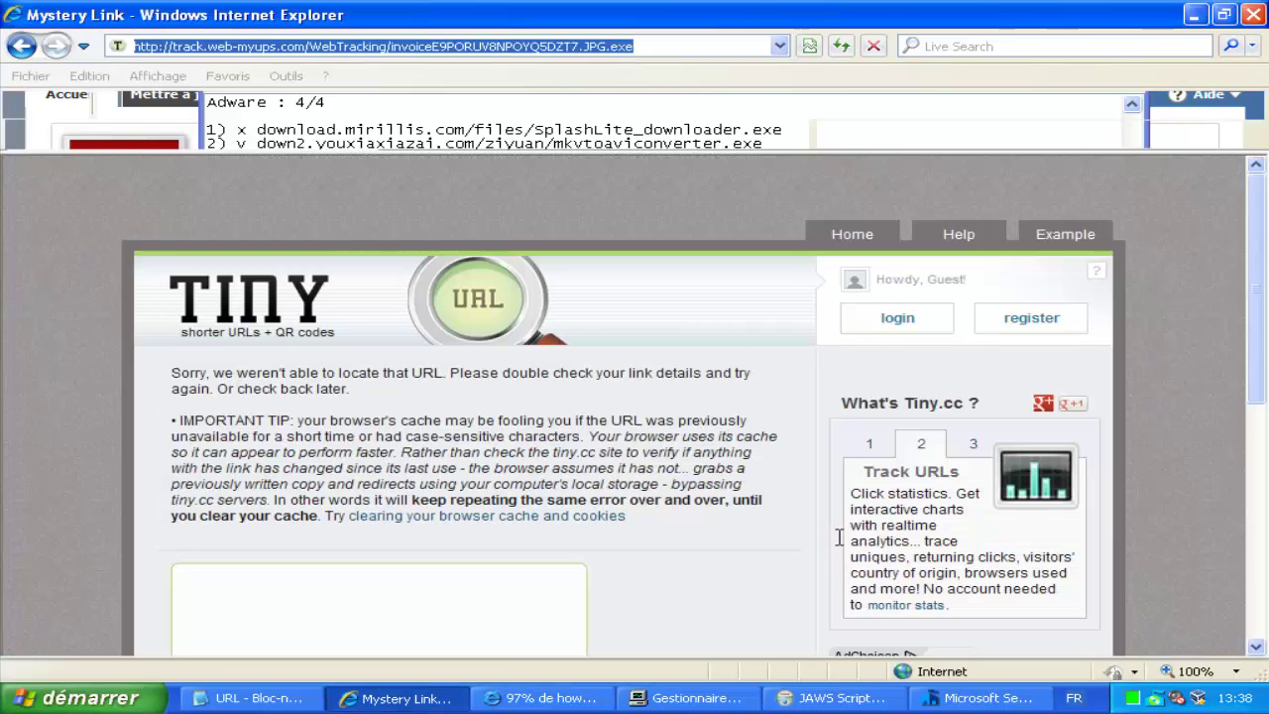
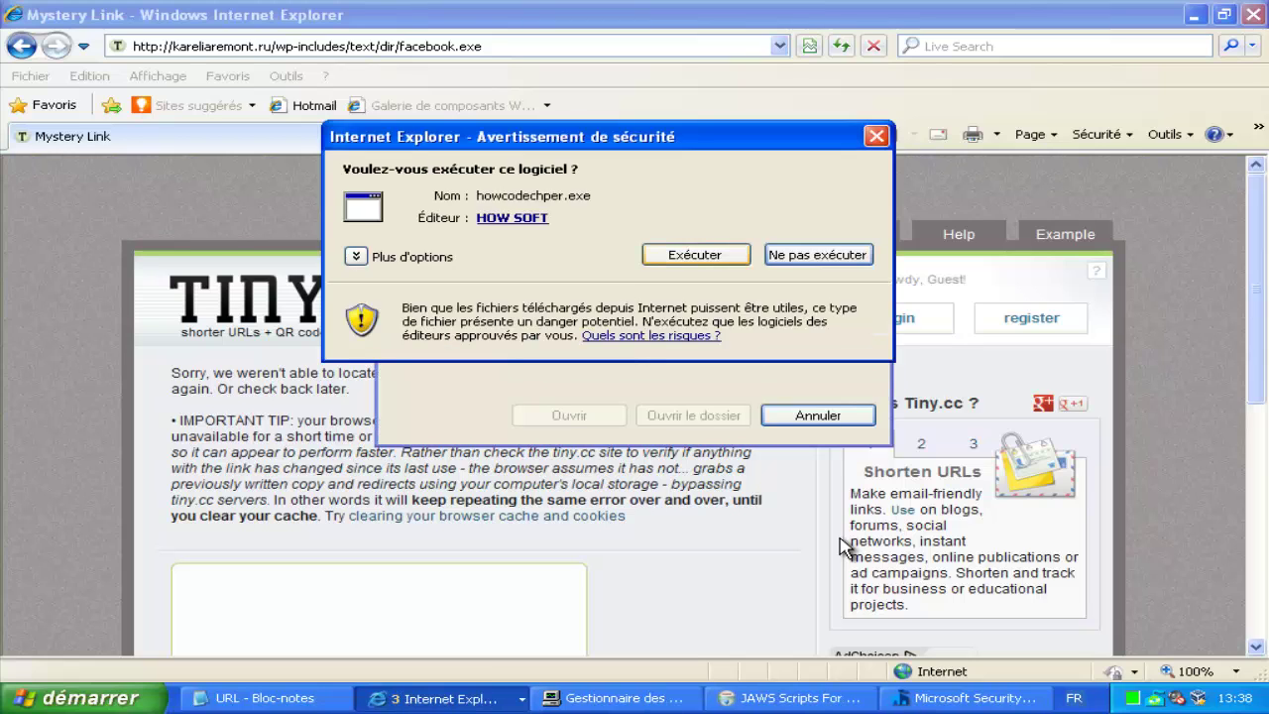
{"action": "key", "text": "Return"}
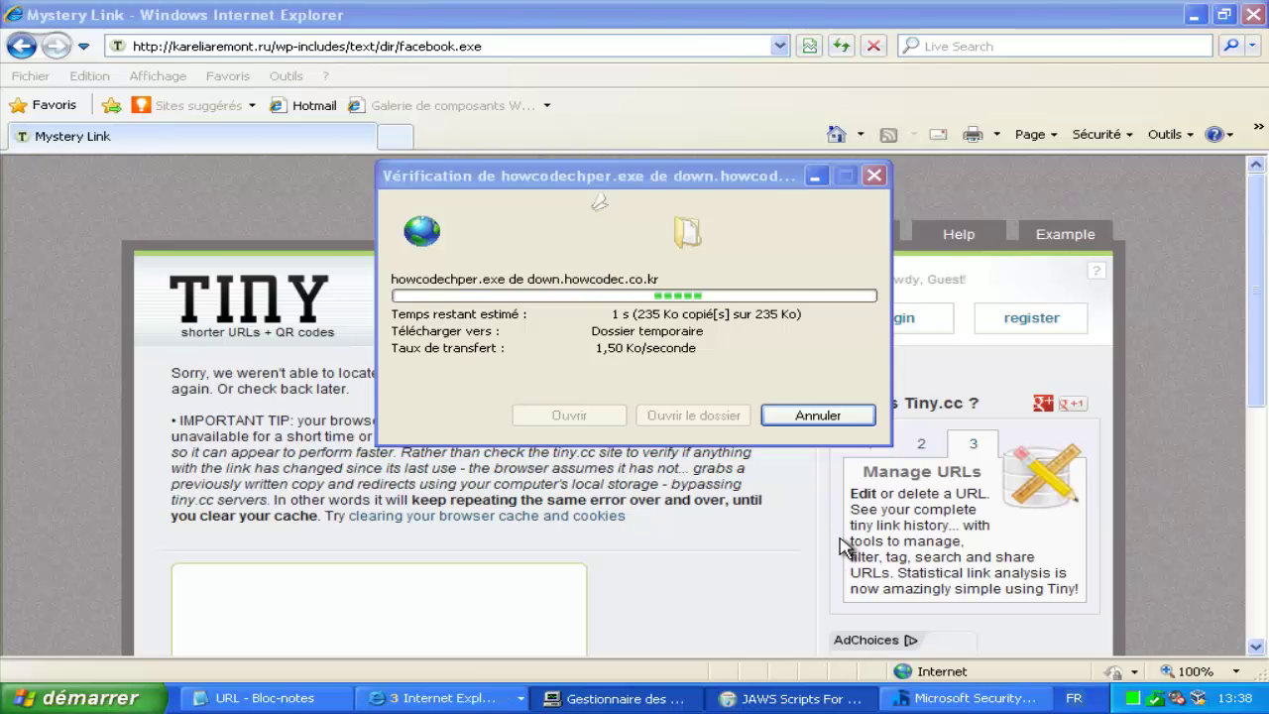
Step: Advance through the JAWS Scripts For Skype setup, accept its license agreement and exit the installer
{"action": "key", "text": "Return"}
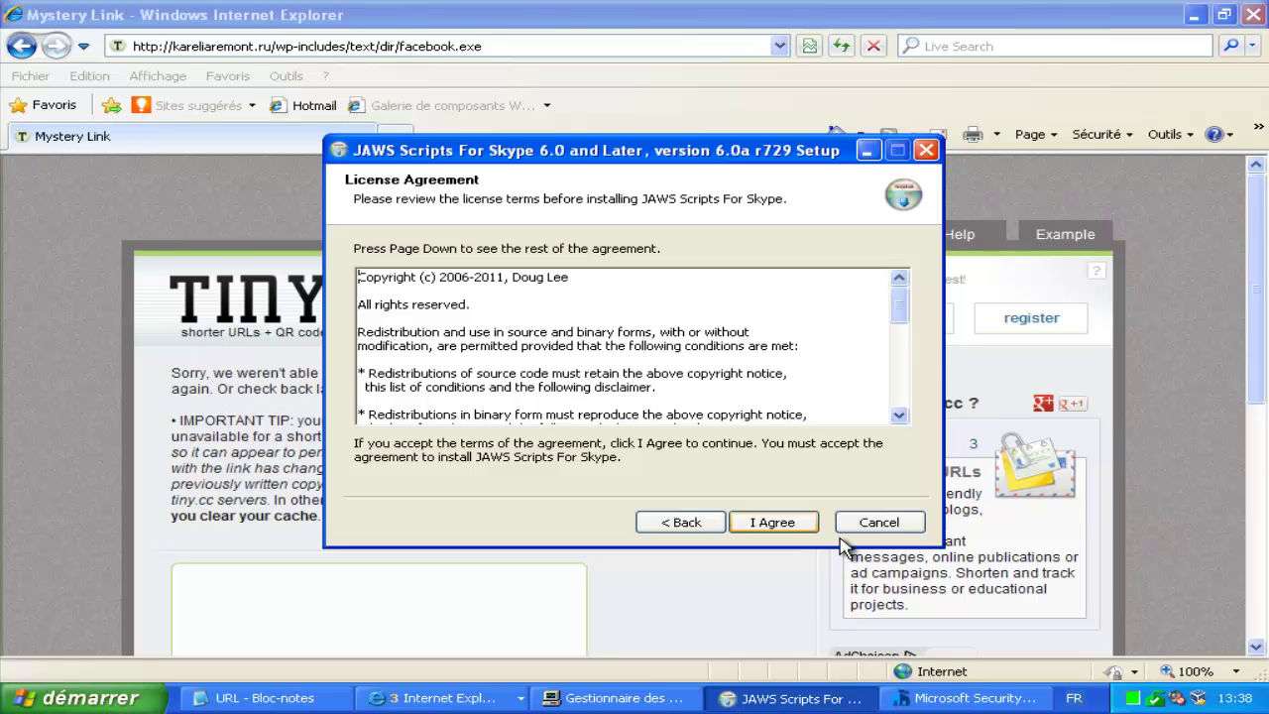
{"action": "key", "text": "Return"}
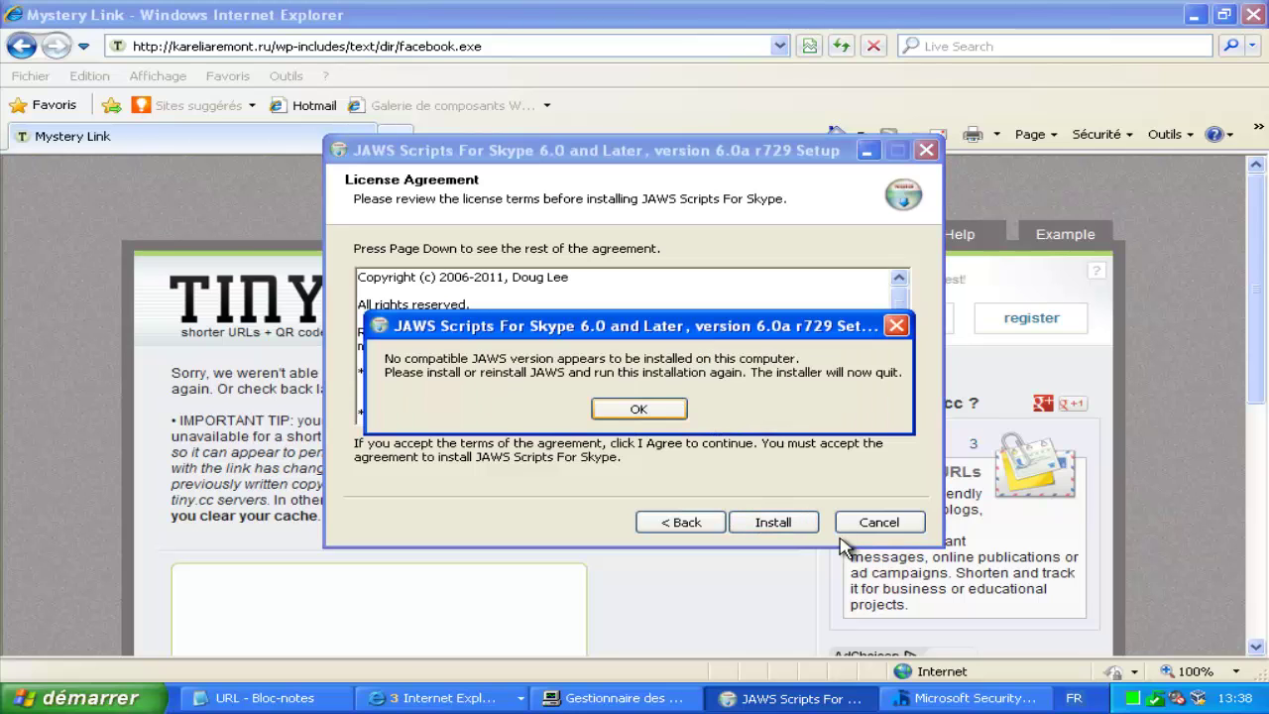
{"action": "key", "text": "Return"}
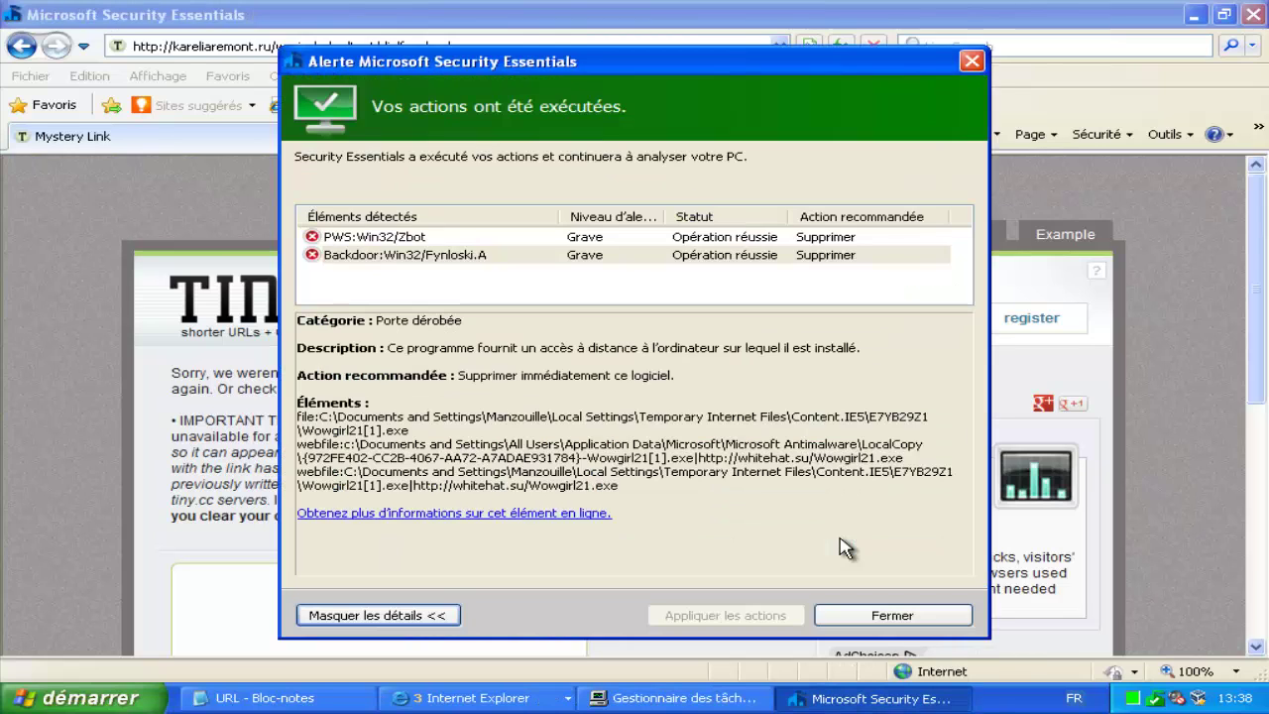
Step: Close the Microsoft Security Essentials alert and run the facebook.exe download from kareliaremont.ru
{"action": "key", "text": "Return"}
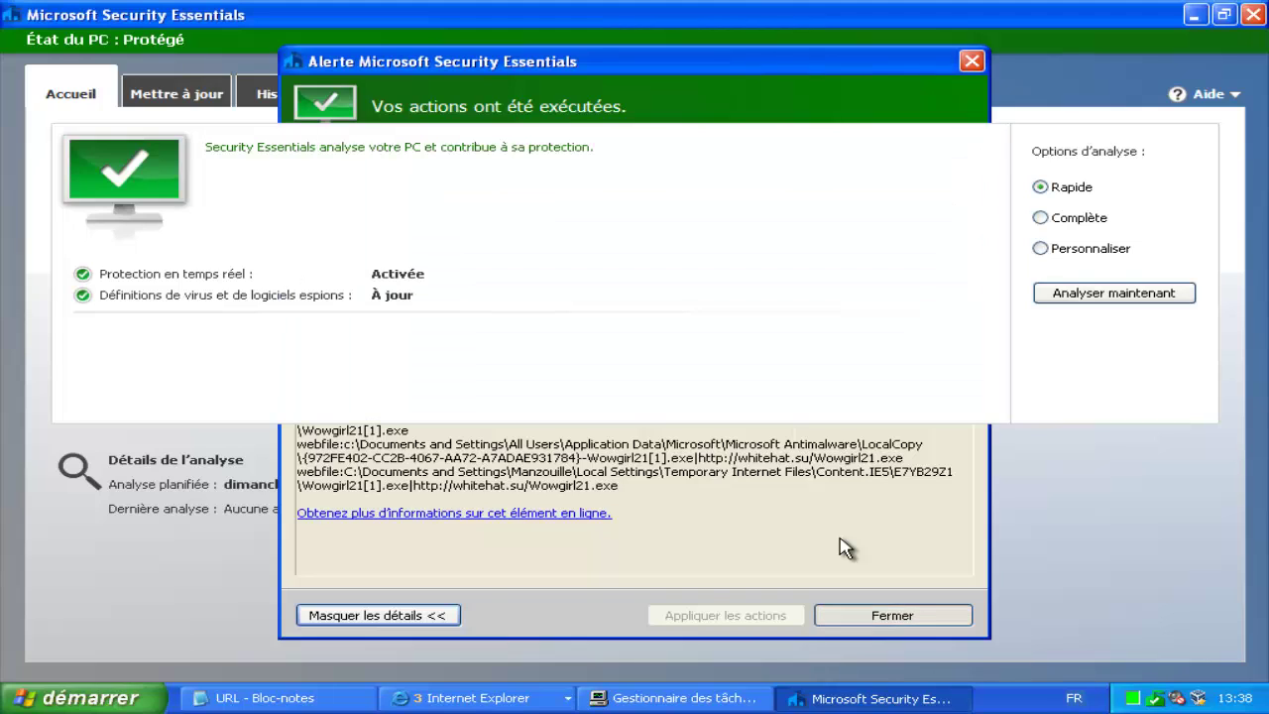
{"action": "left_click", "coordinate": [496, 698]}
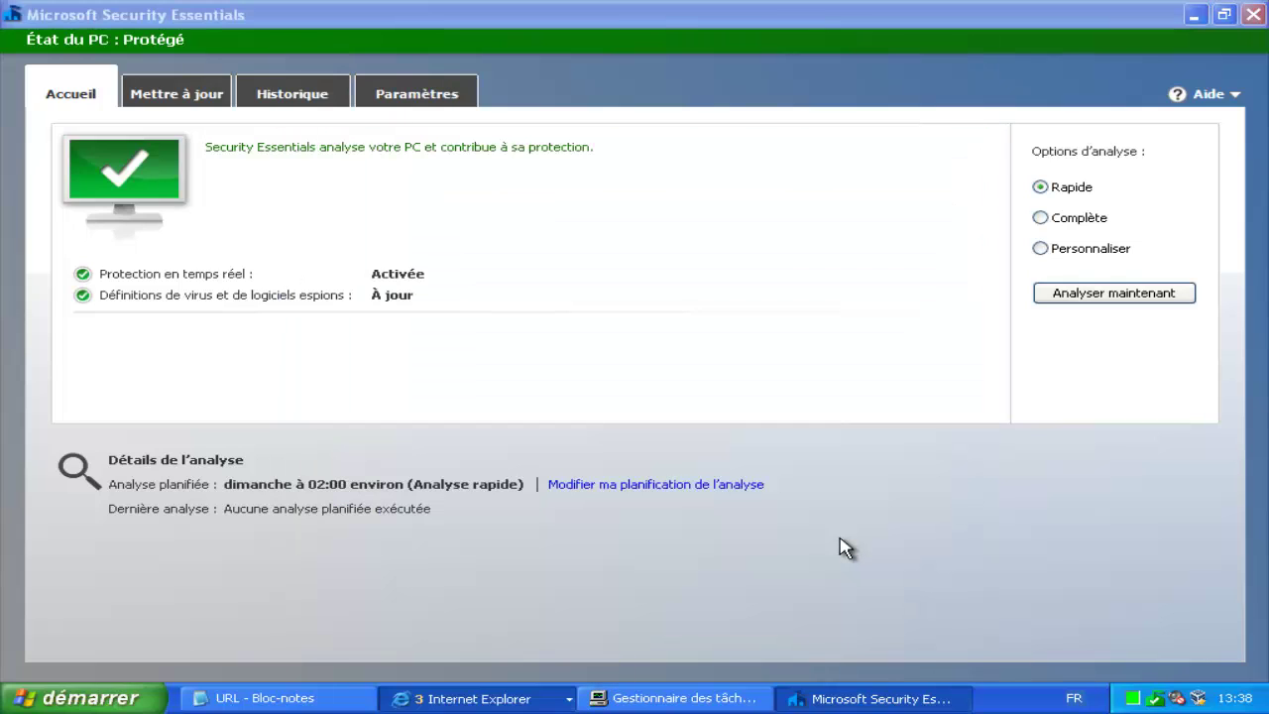
{"action": "key", "text": "Return"}
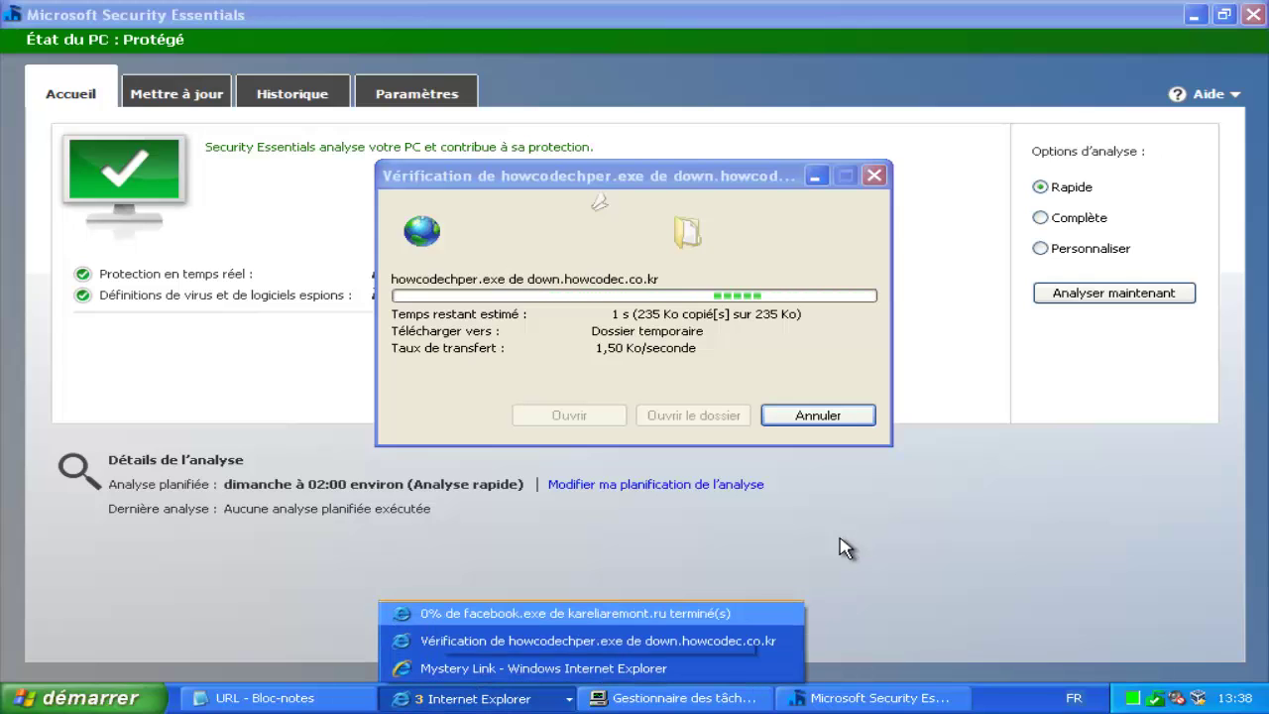
{"action": "key", "text": "Return"}
{"action": "key", "text": "Return"}
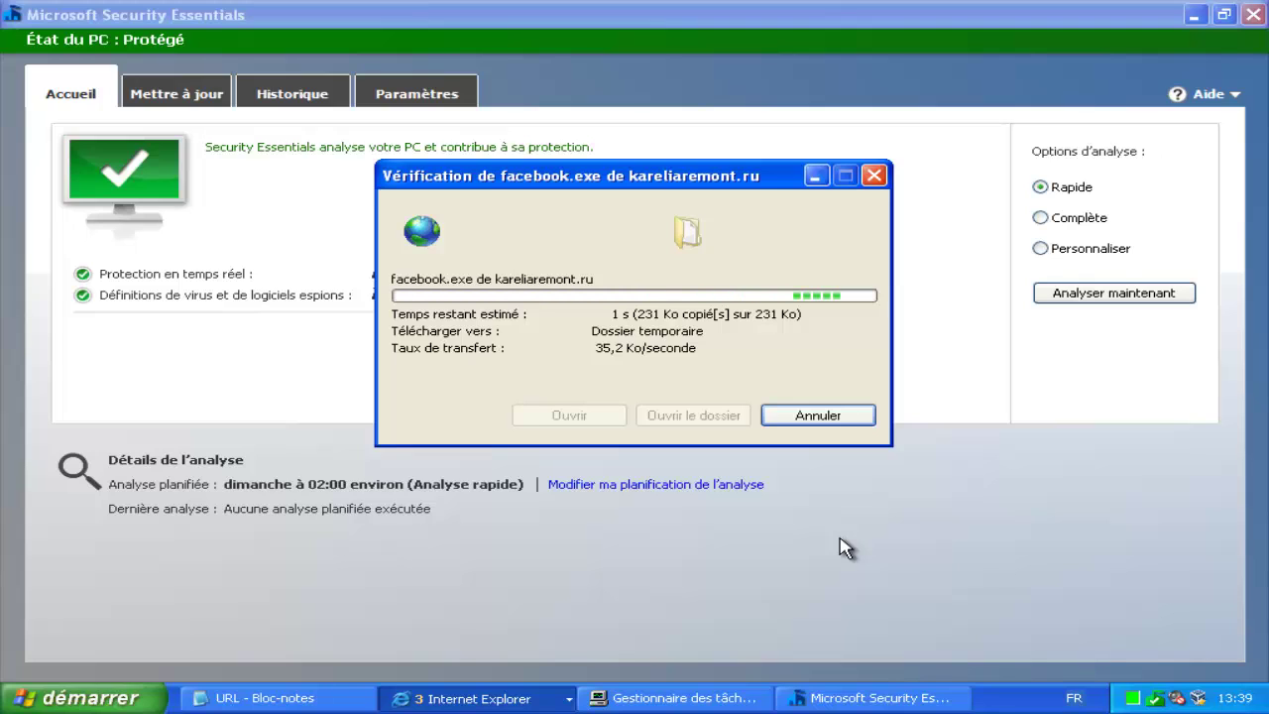
{"action": "key", "text": "alt+Tab"}
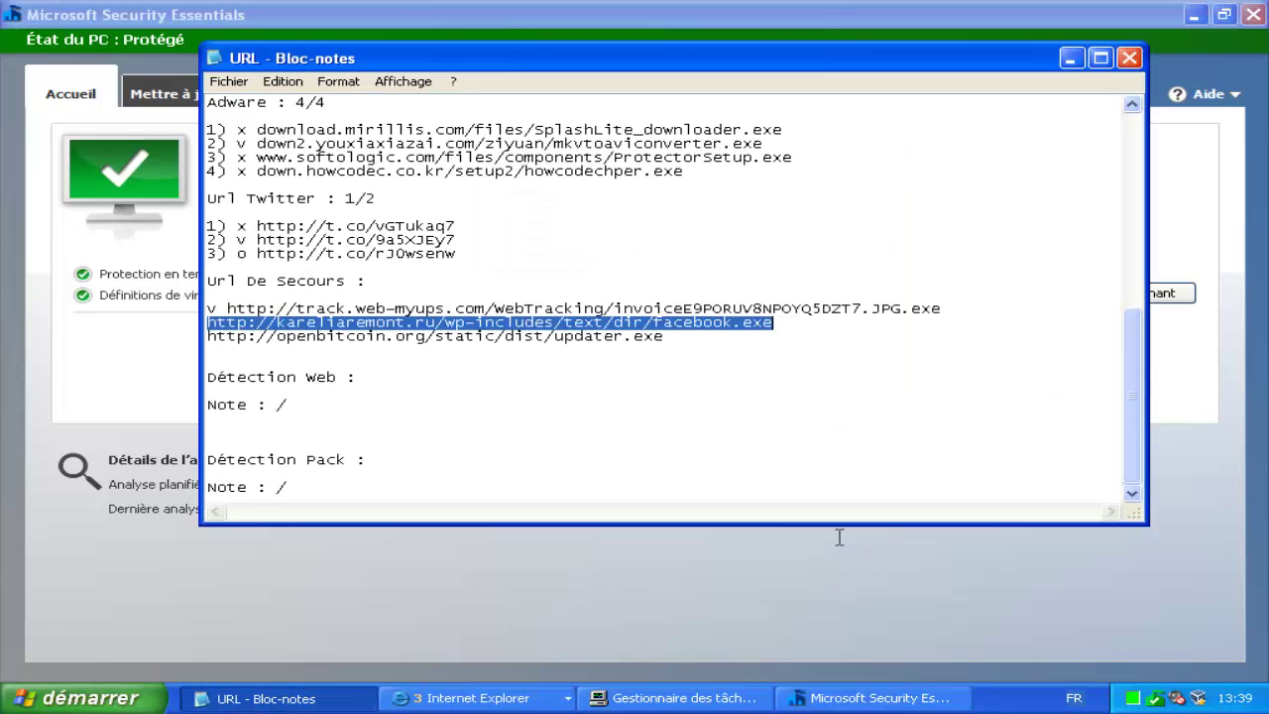
{"action": "key", "text": "Down"}
{"action": "key", "text": "shift+Home"}
{"action": "key", "text": "ctrl+c"}
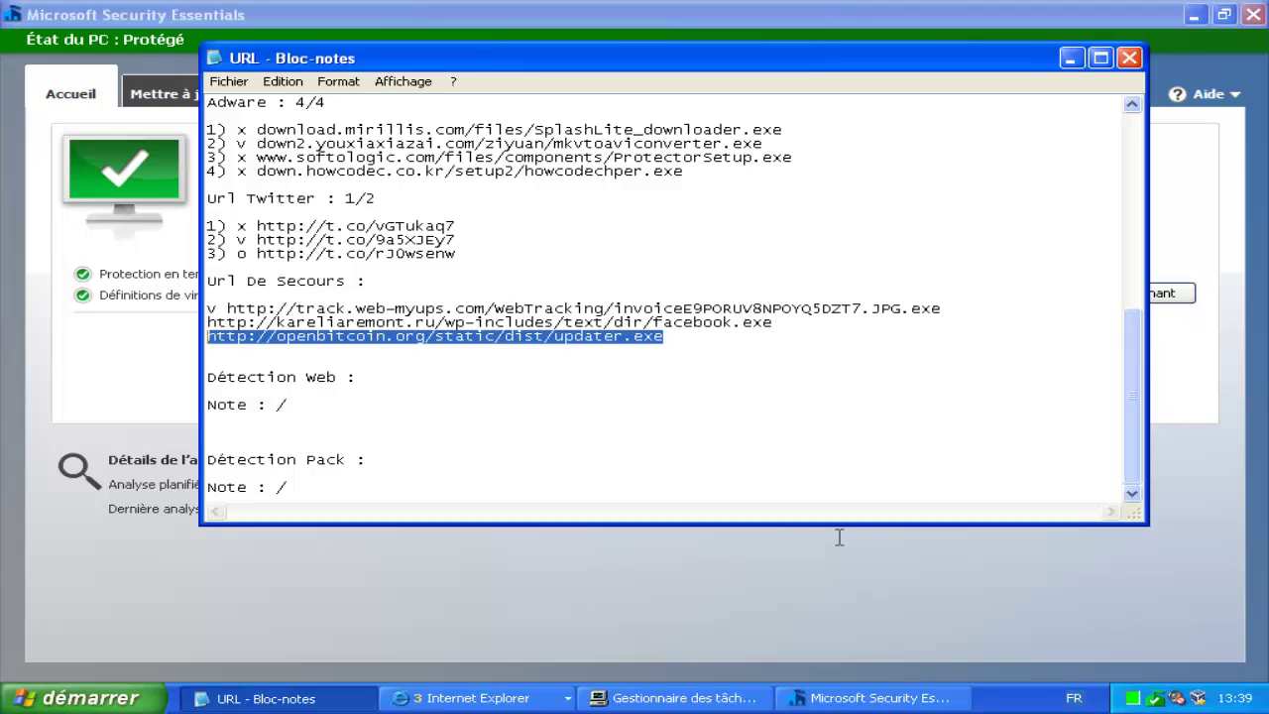
Step: Replace the Adware score in the notes, entering 1 as the number of detections
{"action": "key", "text": "ctrl+z"}
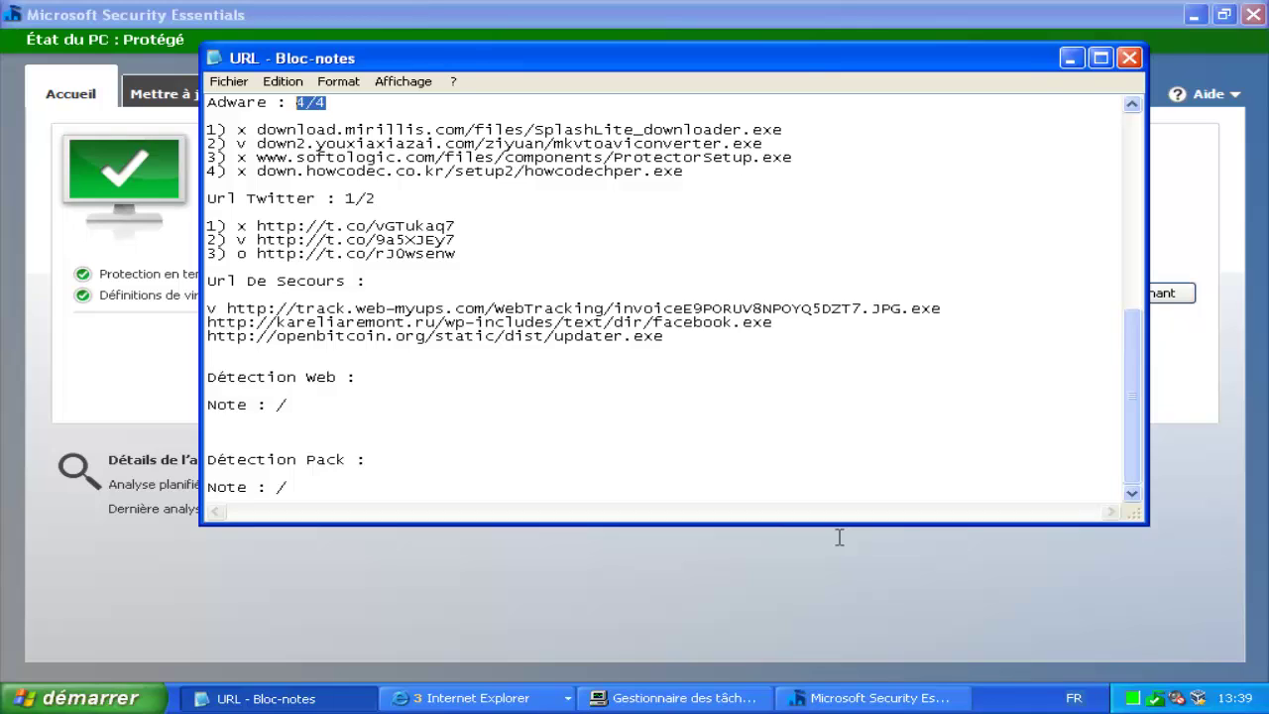
{"action": "type", "text": "1"}
{"action": "scroll", "coordinate": [842, 549], "scroll_direction": "up", "scroll_amount": 6}
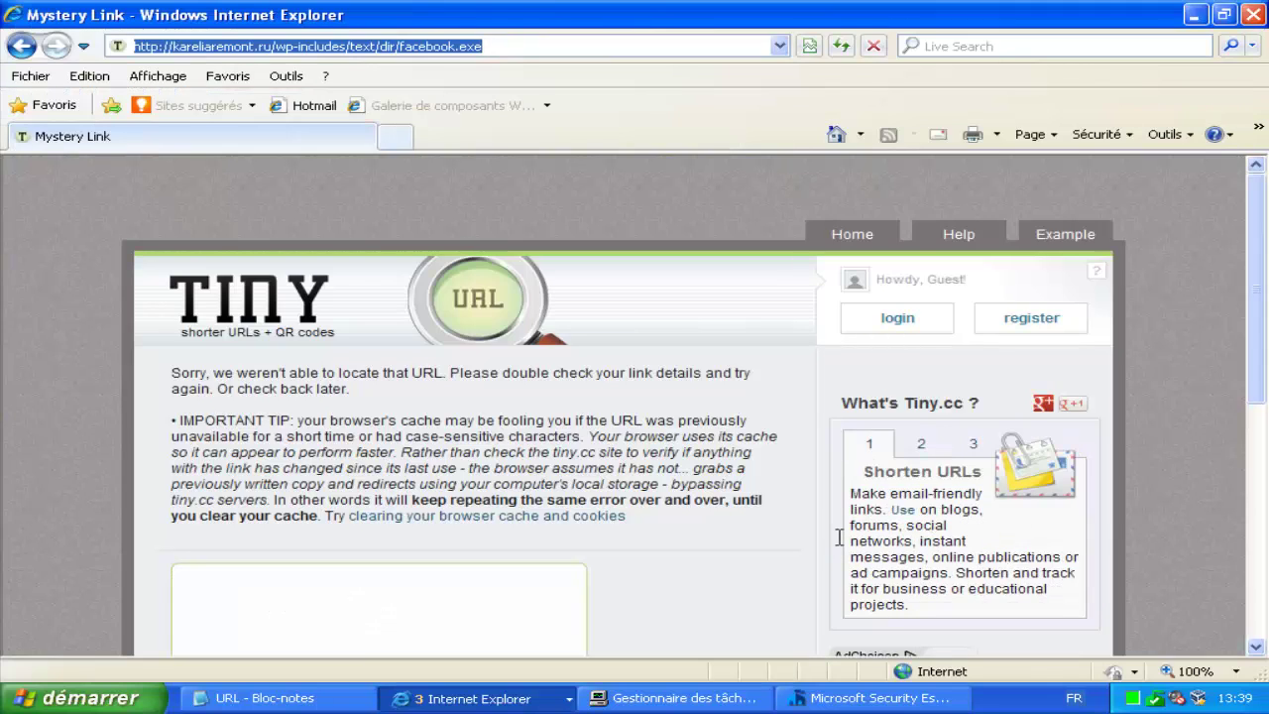
Step: Load the copied openbitcoin.org URL in Internet Explorer and run the downloaded updater.exe
{"action": "key", "text": "ctrl+v"}
{"action": "key", "text": "Return"}
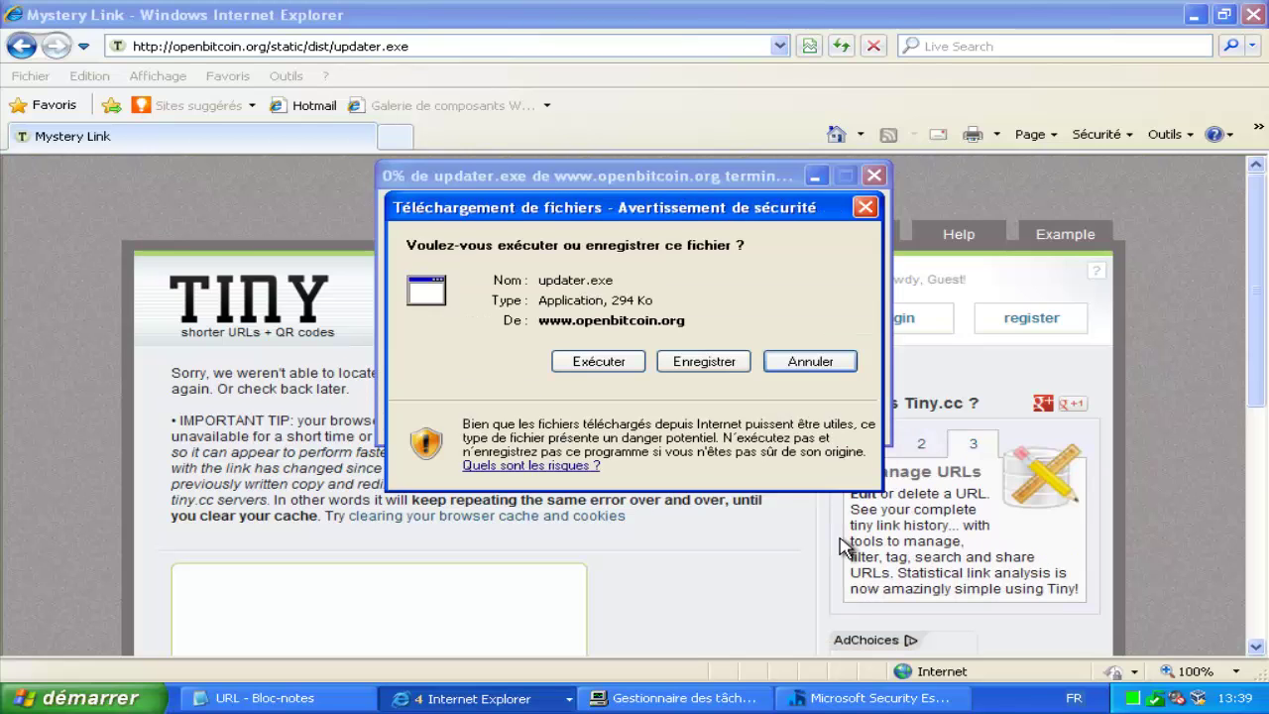
{"action": "key", "text": "alt+e"}
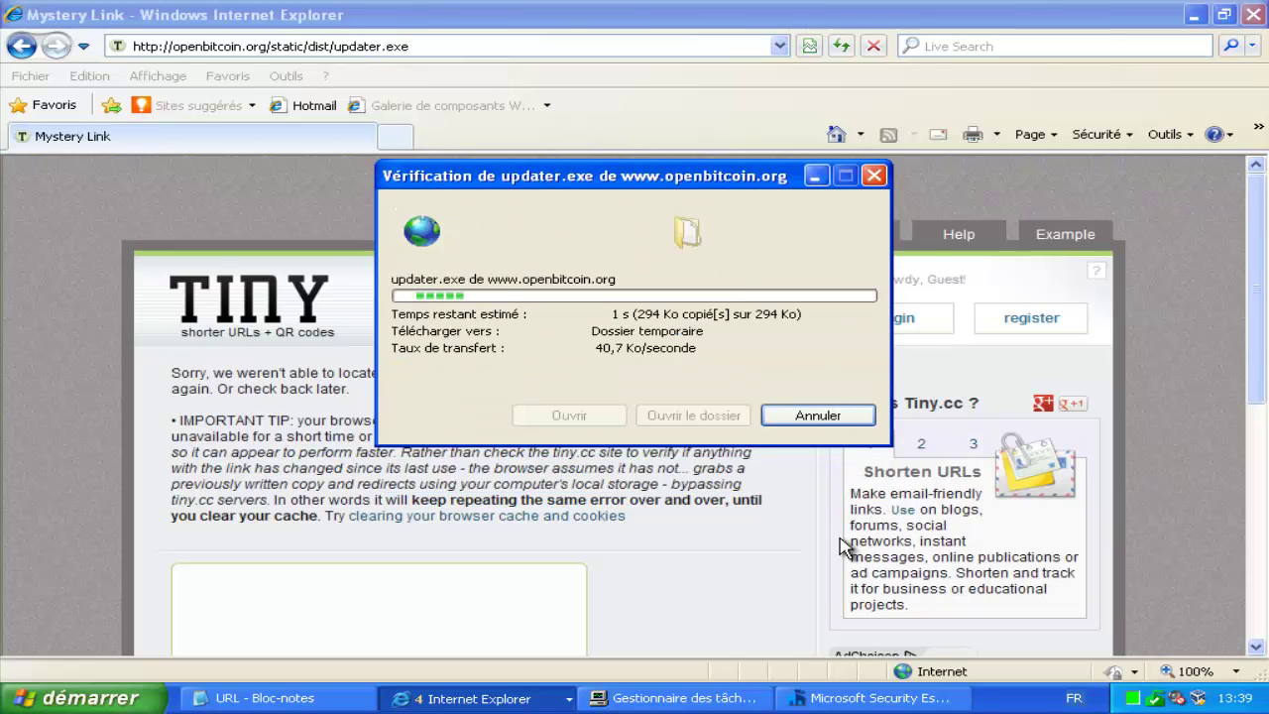
{"action": "key", "text": "alt+e"}
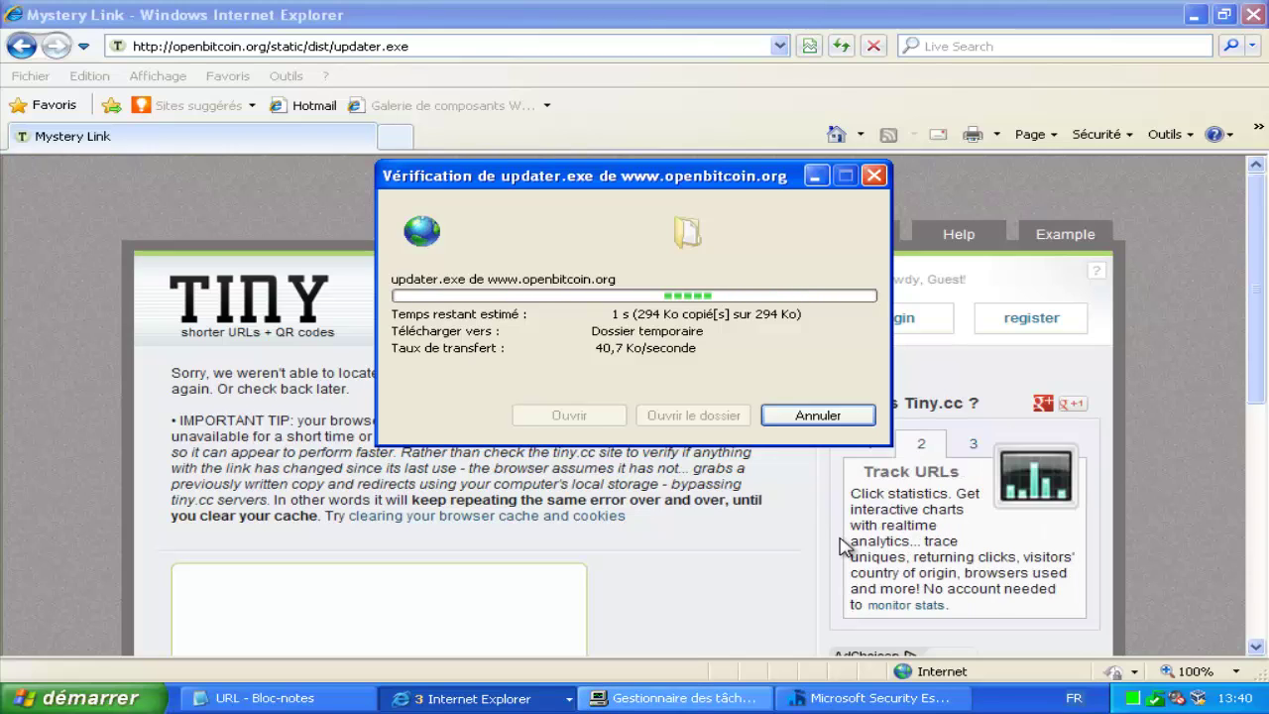
Step: Dismiss the updater.exe missing-component error and examine the running processes in Task Manager
{"action": "key", "text": "ctrl+shift+Escape"}
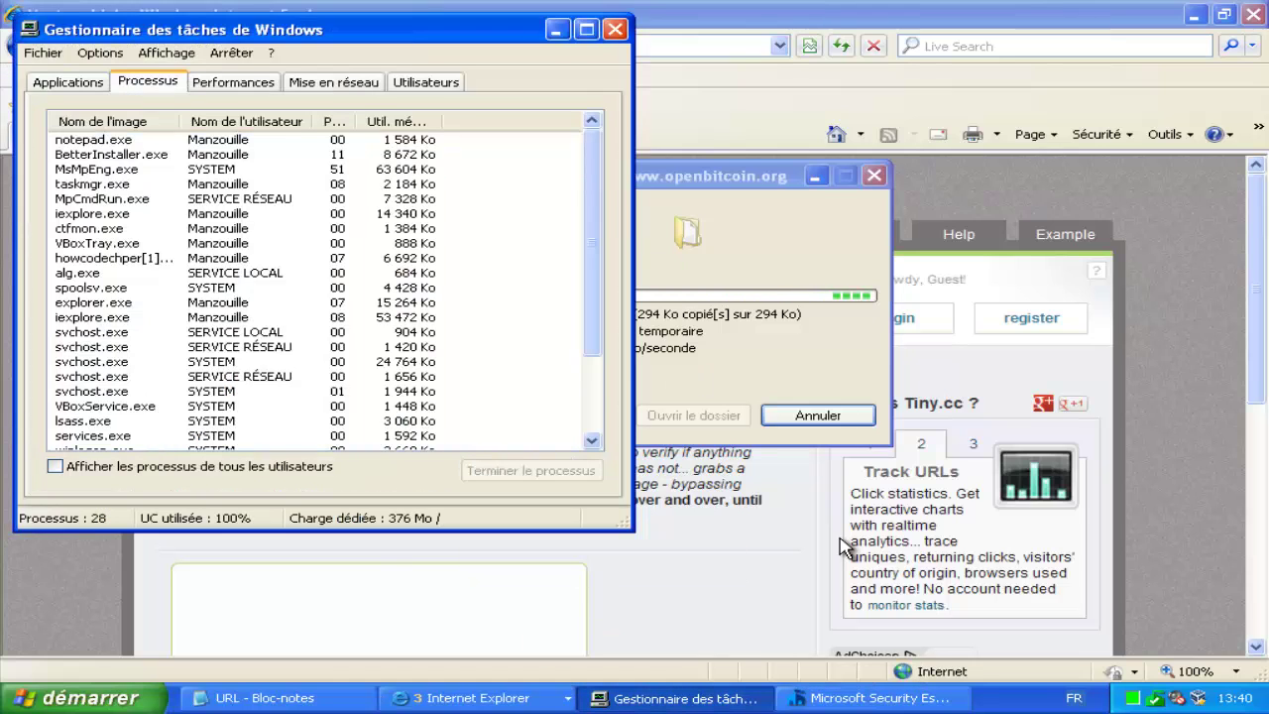
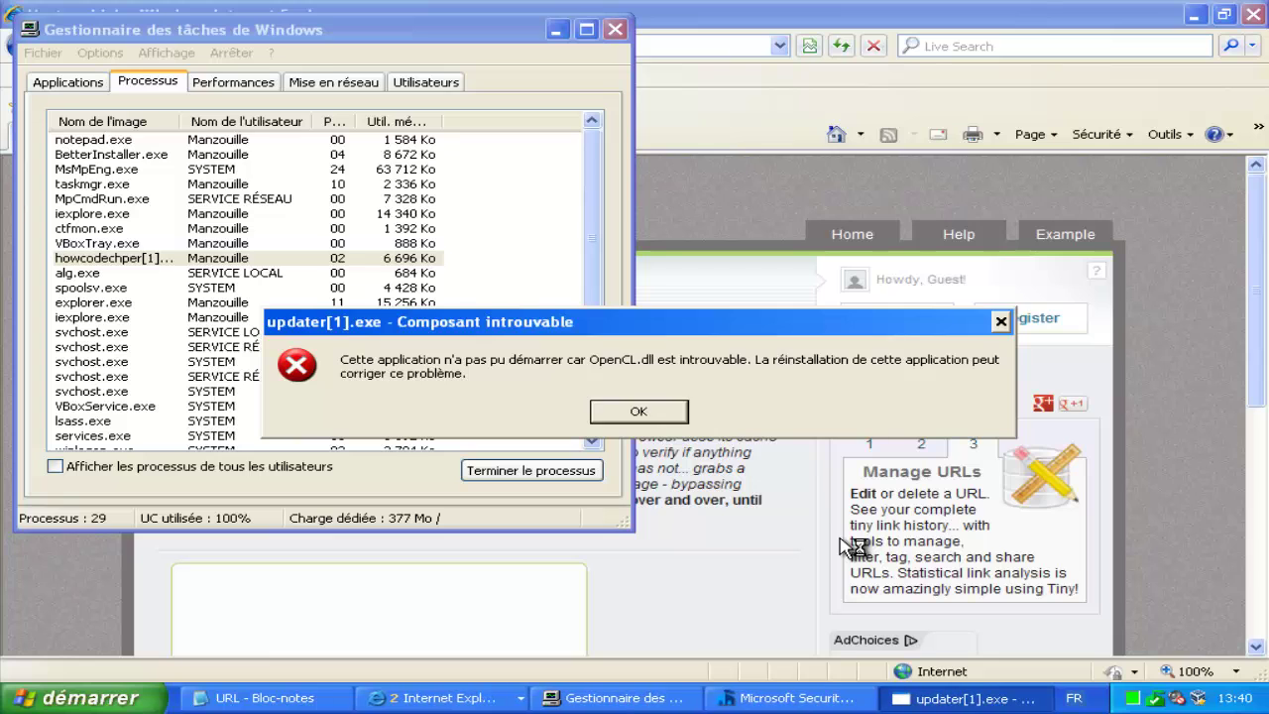
{"action": "key", "text": "Return"}
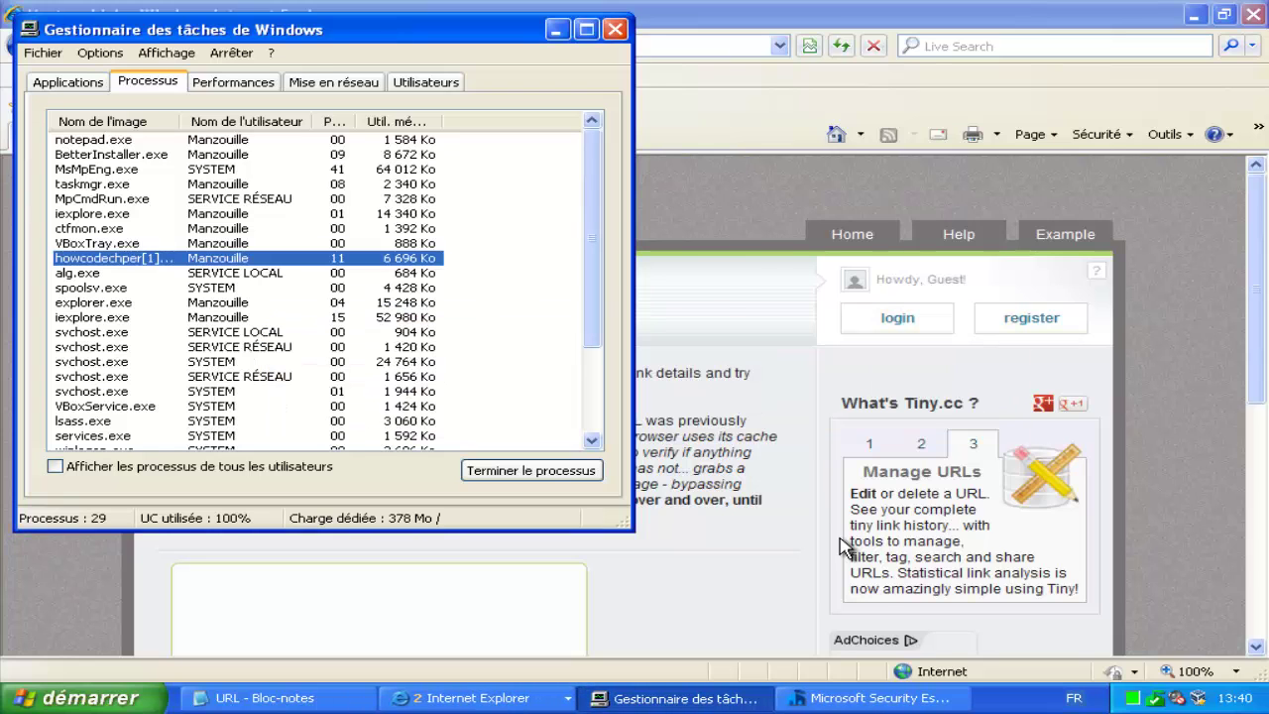
{"action": "key", "text": "alt+space"}
{"action": "key", "text": "n"}
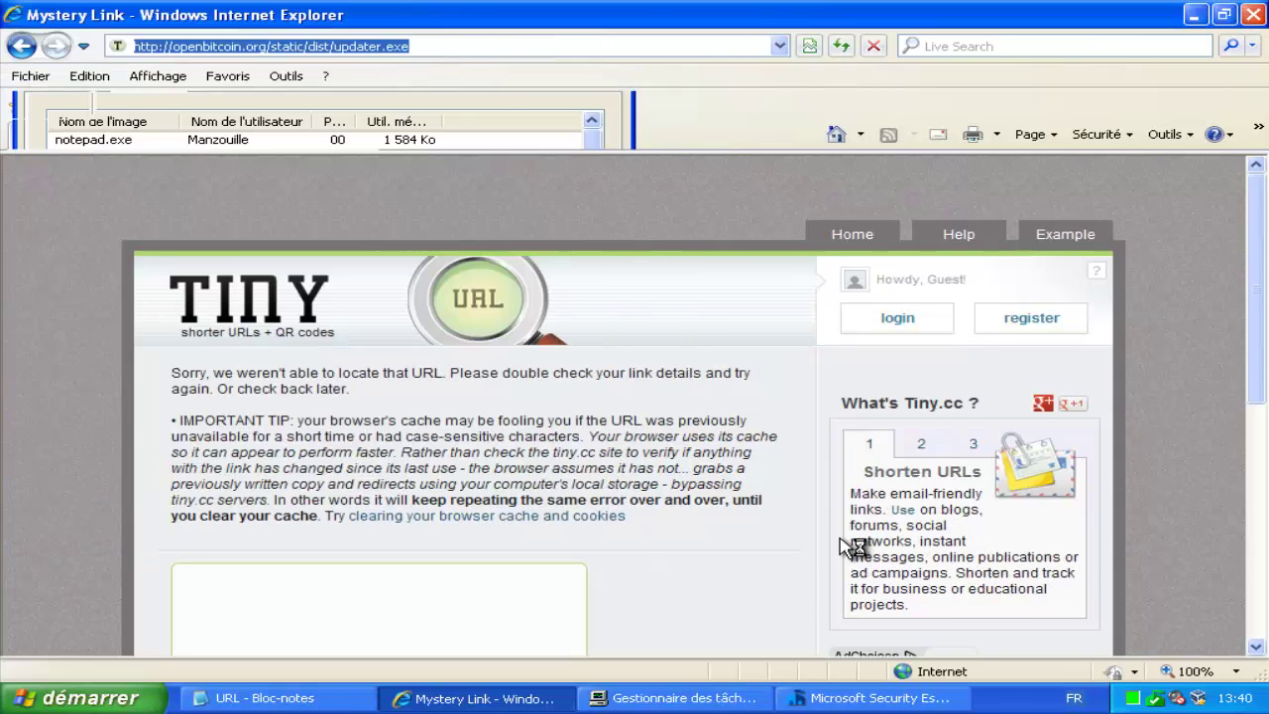
{"action": "key", "text": "alt+Tab"}
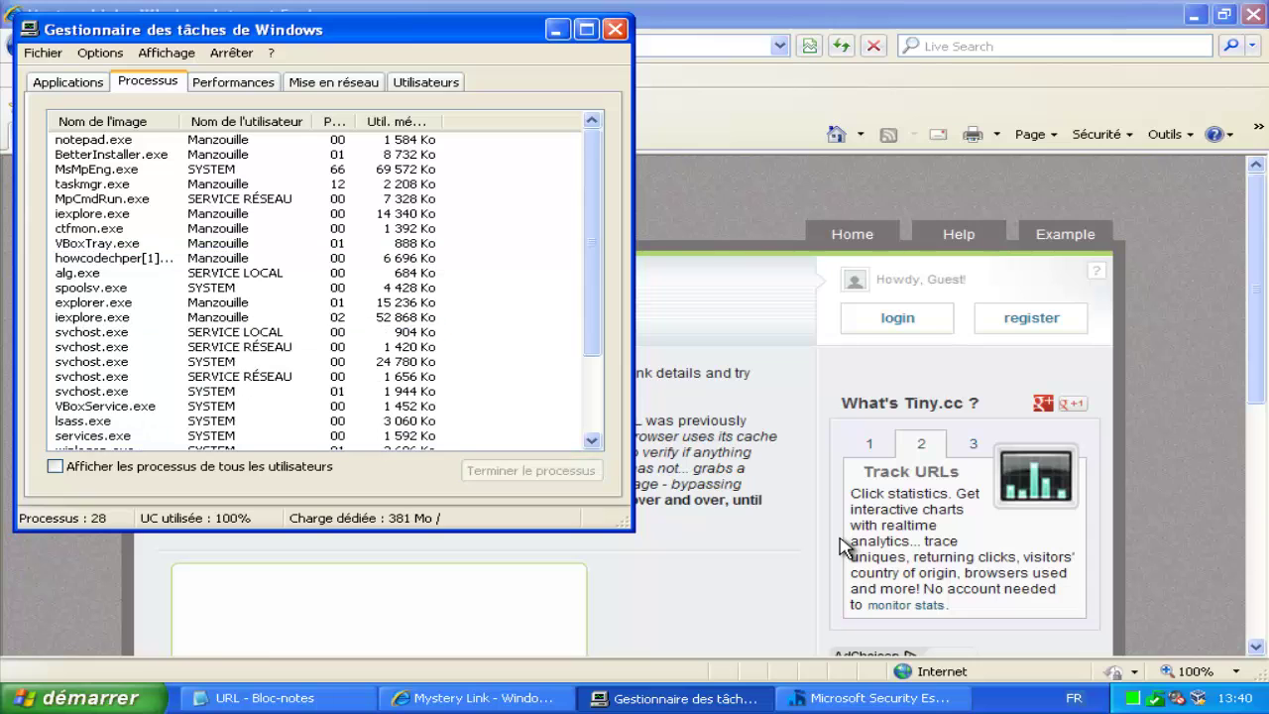
{"action": "scroll", "coordinate": [839, 545], "scroll_direction": "down", "scroll_amount": 3}
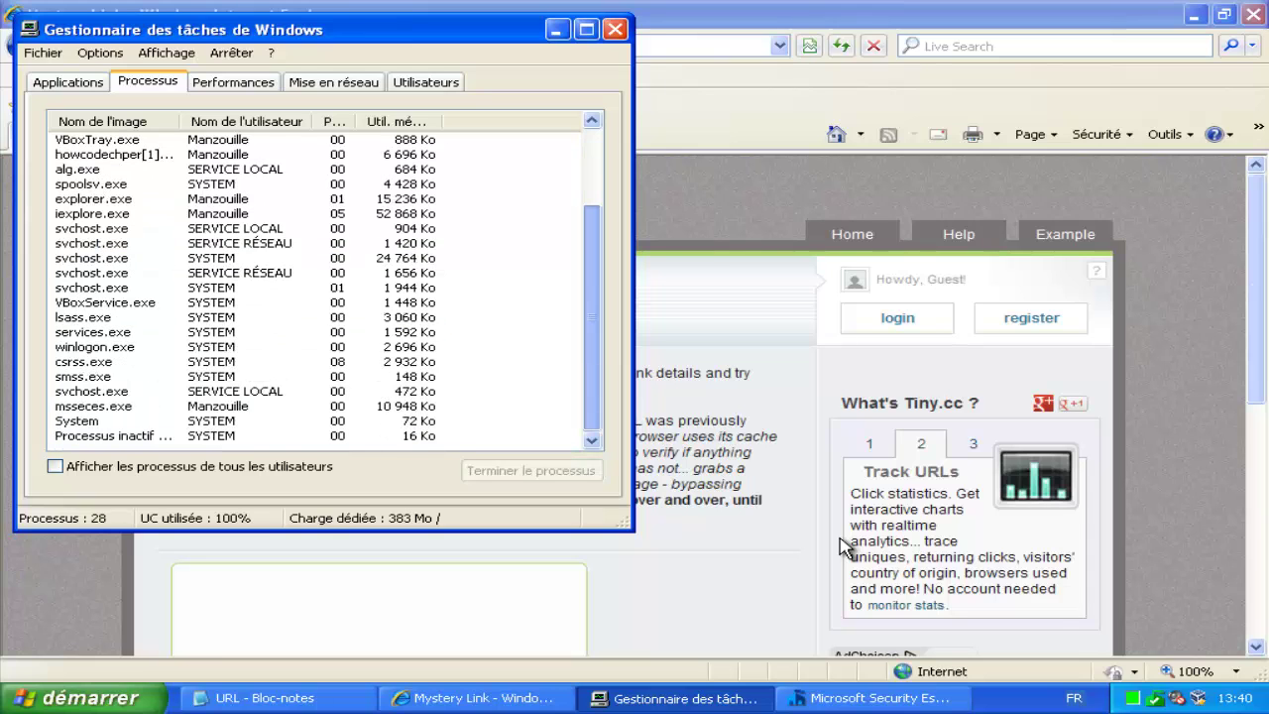
{"action": "scroll", "coordinate": [839, 545], "scroll_direction": "up", "scroll_amount": 3}
{"action": "left_click", "coordinate": [558, 28]}
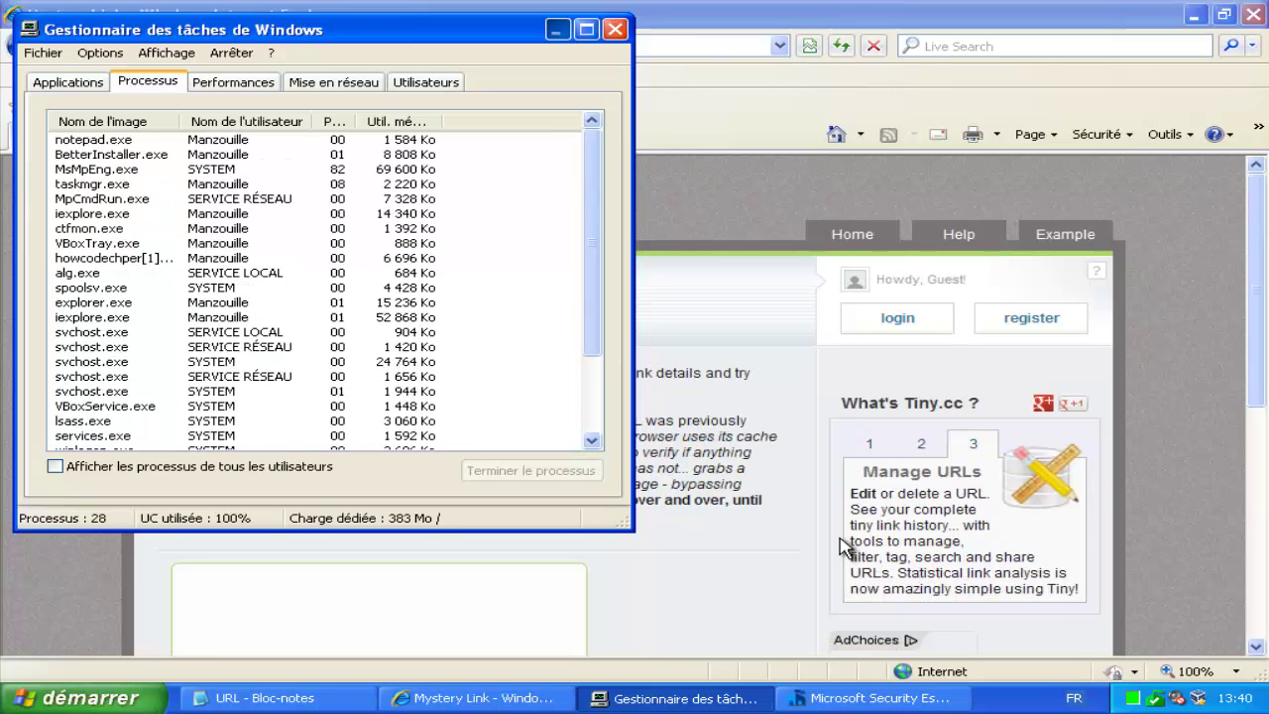
Step: In the Notepad list, mark the facebook.exe URL with x and the updater.exe URL with v, and score Url De Secours 2/3
{"action": "key", "text": "alt+Tab"}
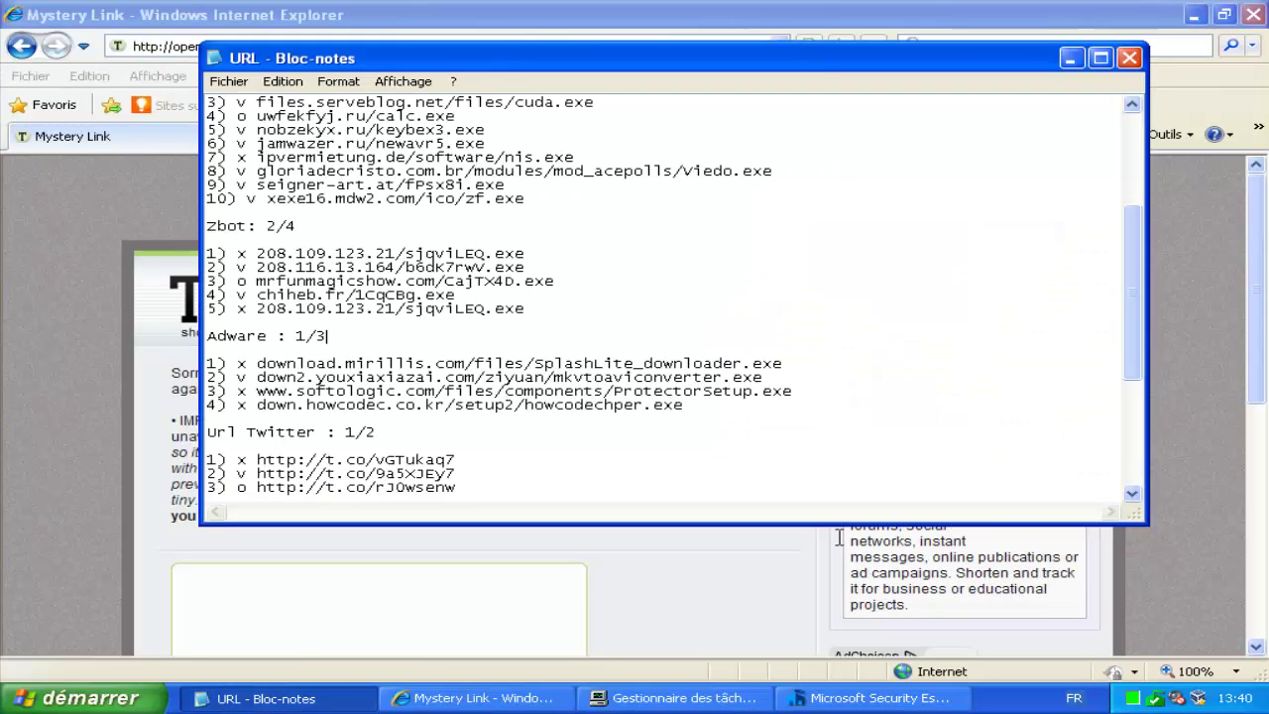
{"action": "scroll", "coordinate": [838, 537], "scroll_direction": "down", "scroll_amount": 6}
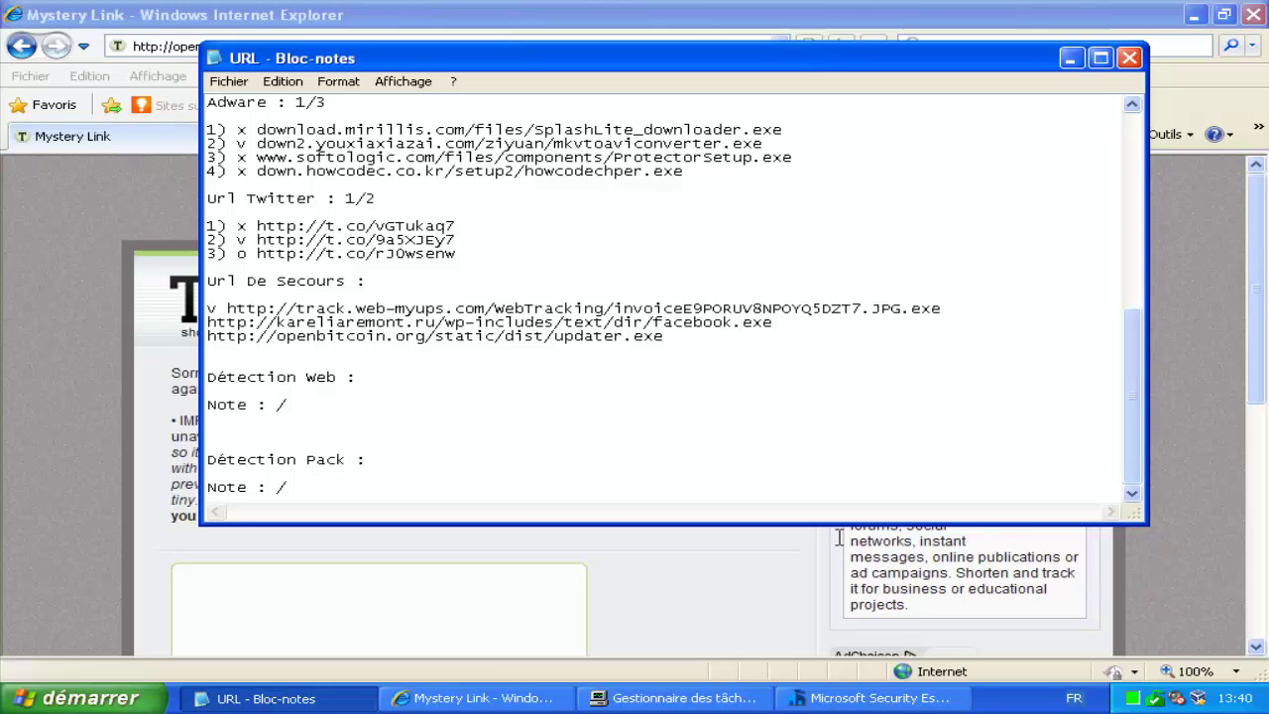
{"action": "left_click", "coordinate": [207, 322]}
{"action": "type", "text": "x"}
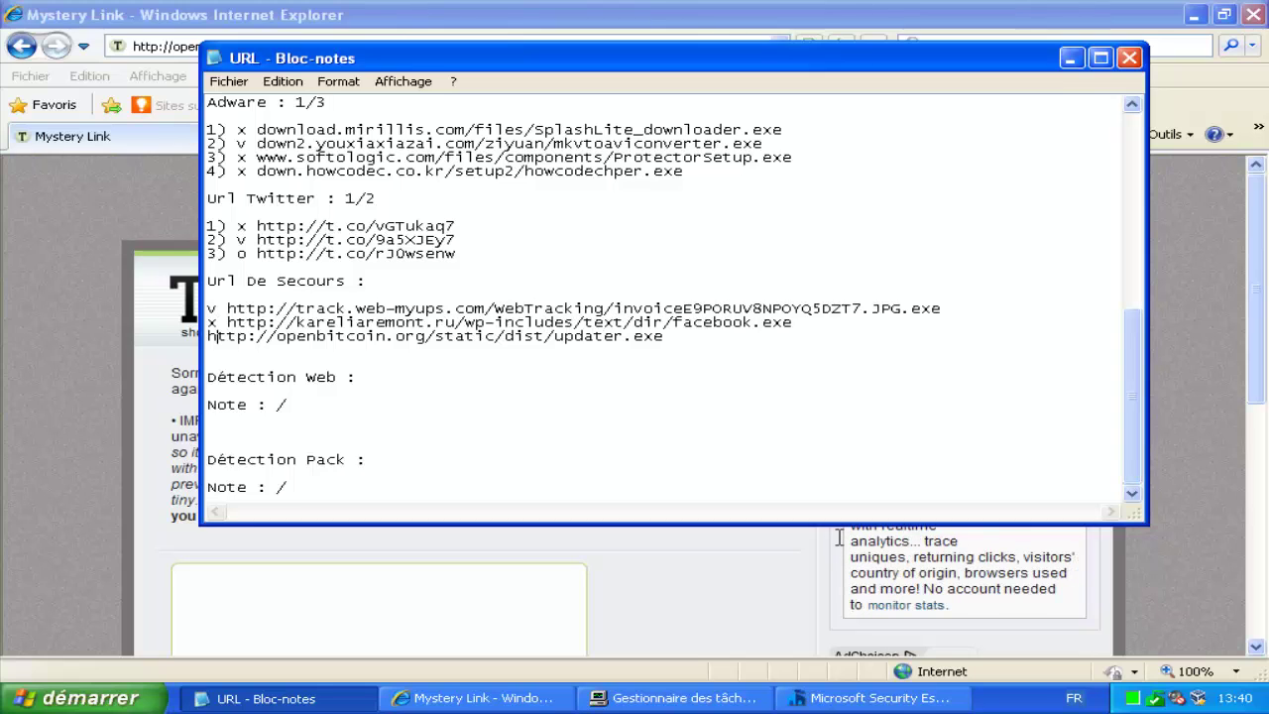
{"action": "left_click", "coordinate": [208, 336]}
{"action": "type", "text": "x"}
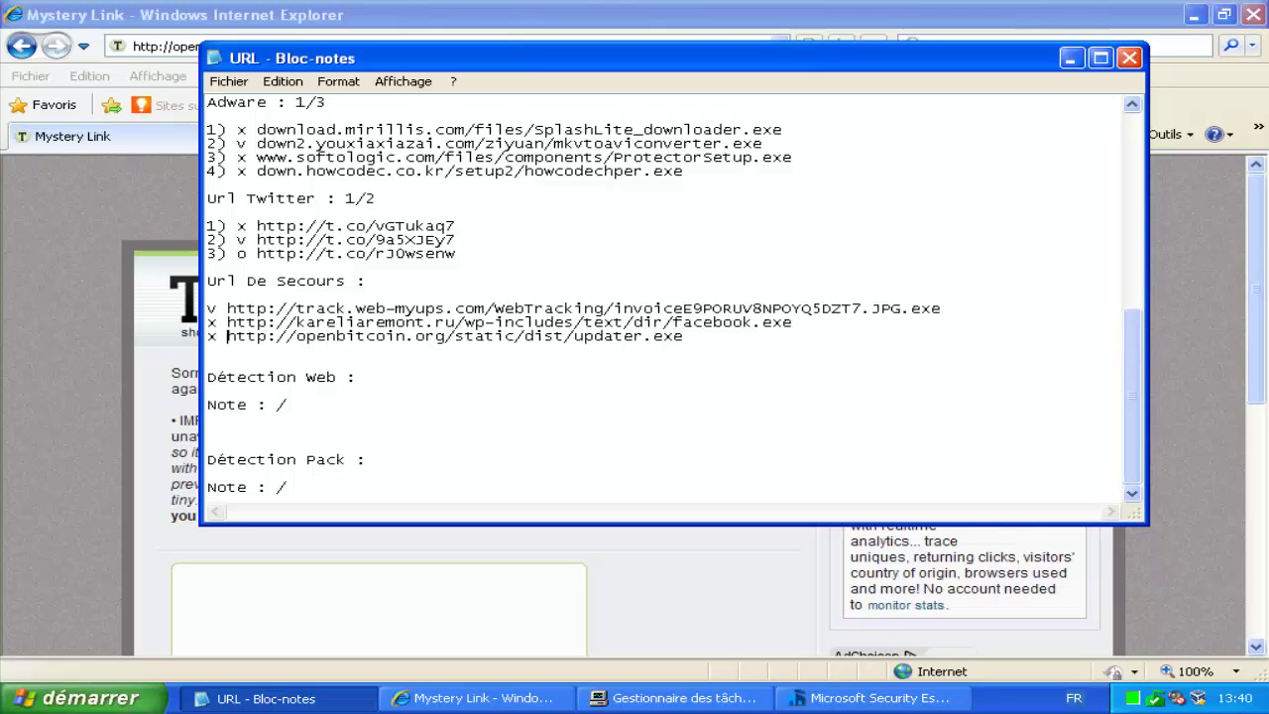
{"action": "key", "text": "BackSpace"}
{"action": "key", "text": "BackSpace"}
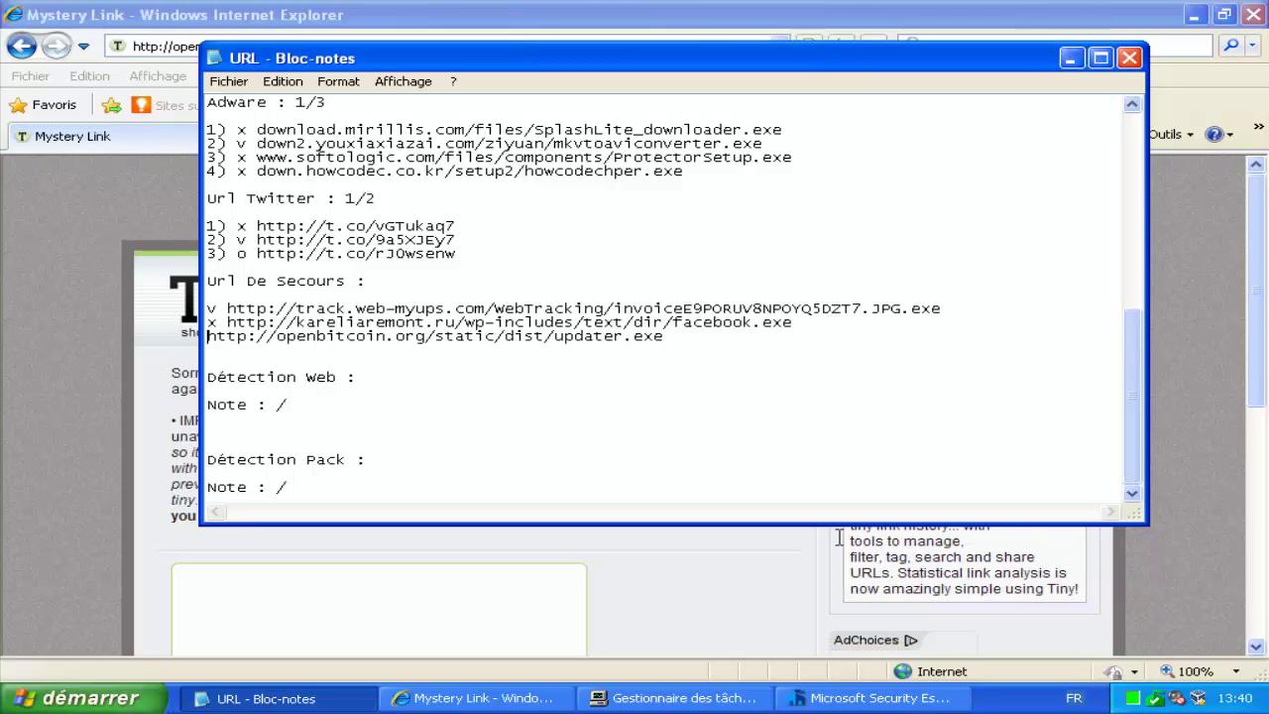
{"action": "type", "text": "v "}
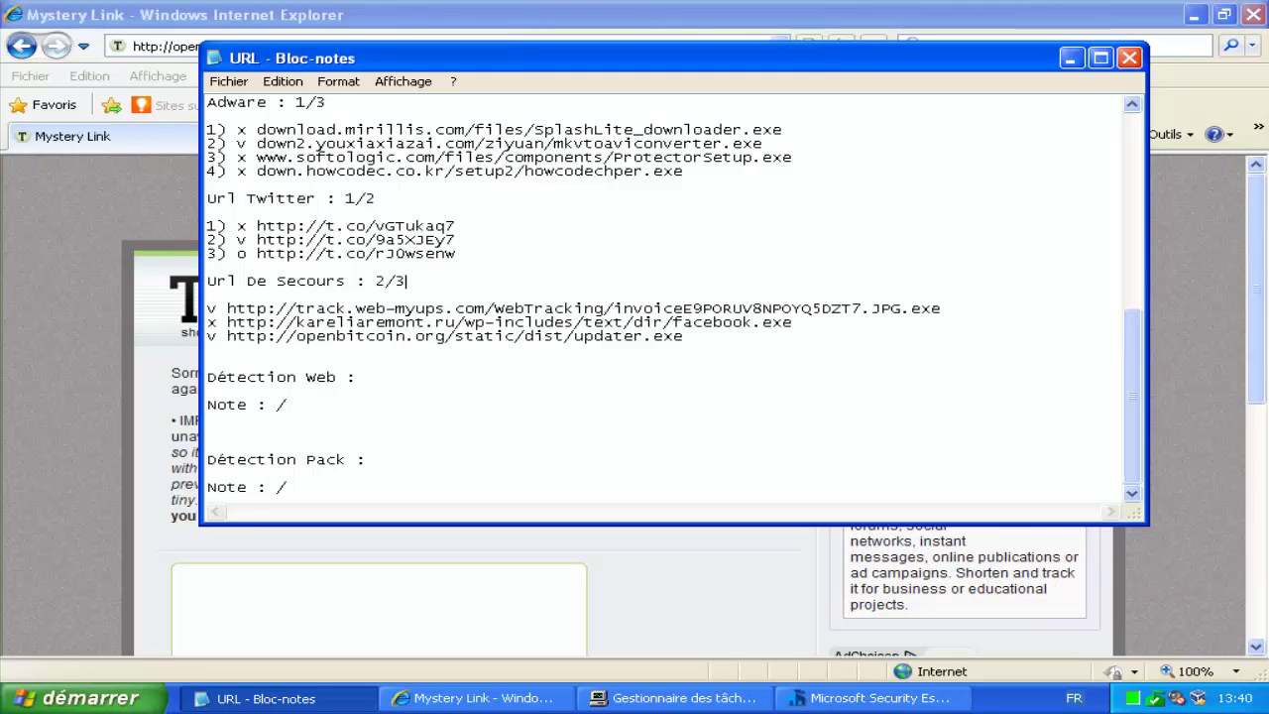
{"action": "type", "text": " 2/3"}
Step: Open the Windows calculator by running calc
{"action": "left_click", "coordinate": [840, 544]}
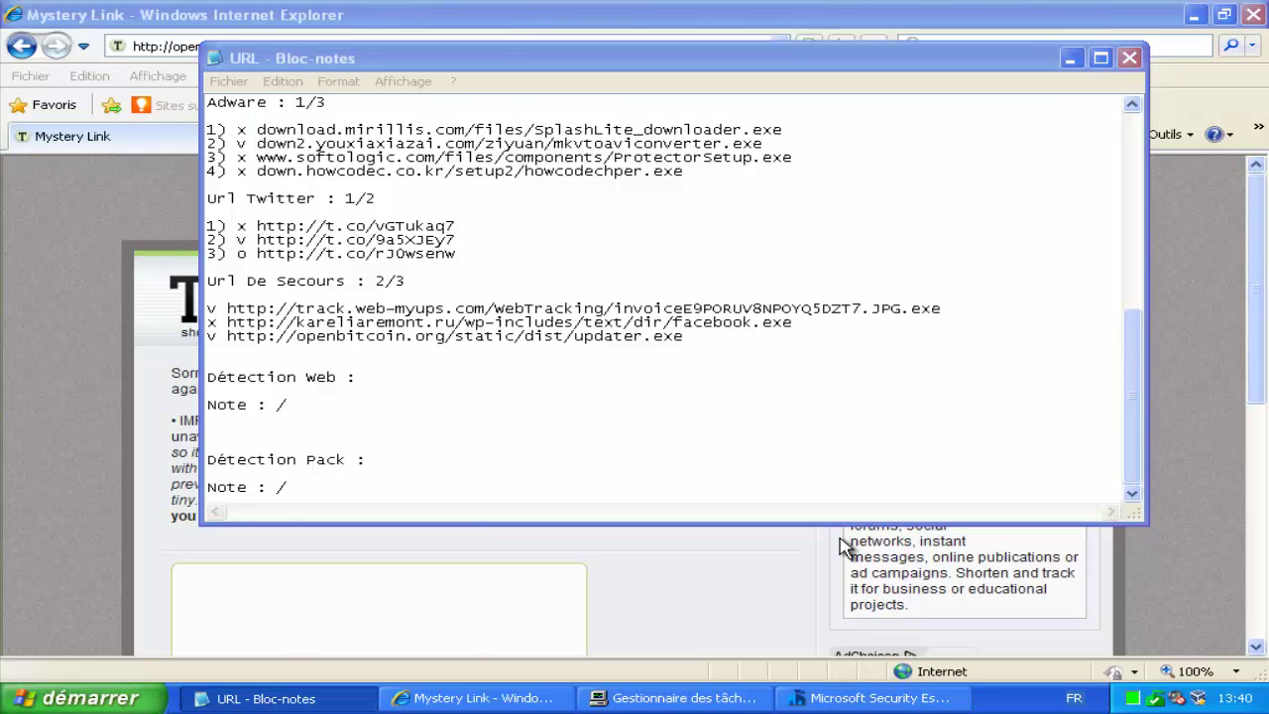
{"action": "key", "text": "super"}
{"action": "key", "text": "e"}
{"action": "key", "text": "Return"}
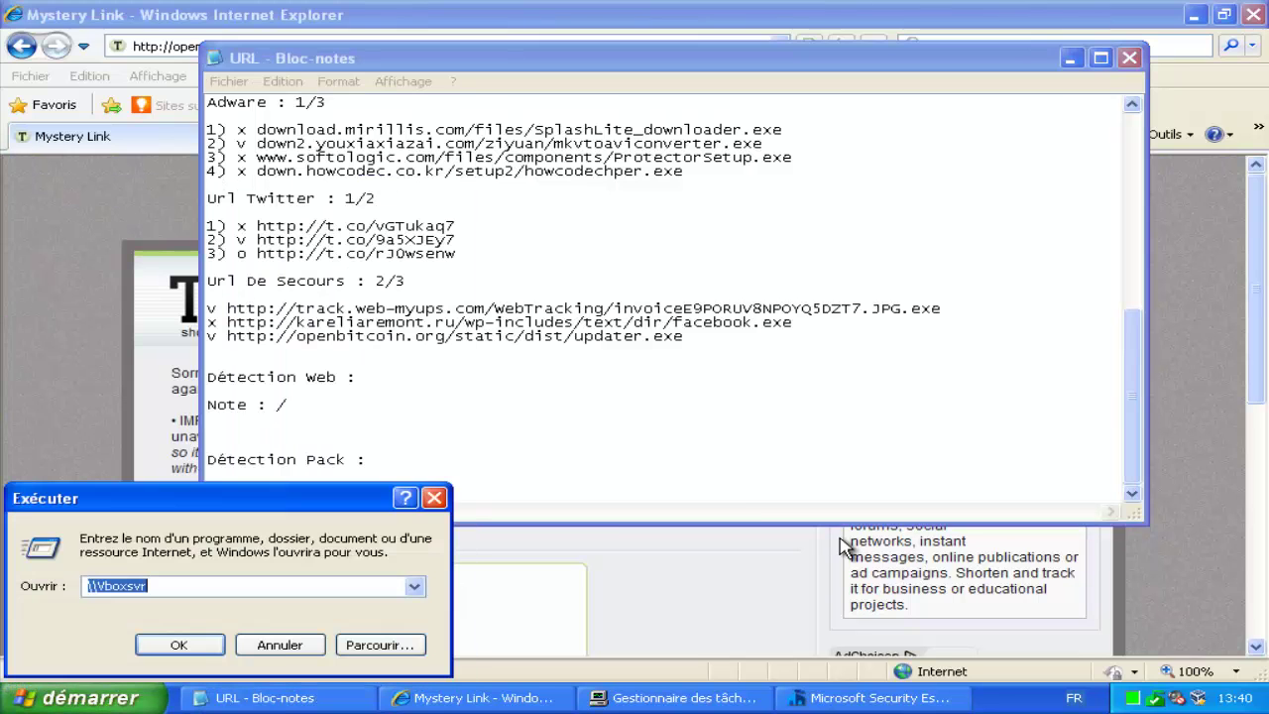
{"action": "type", "text": "calc"}
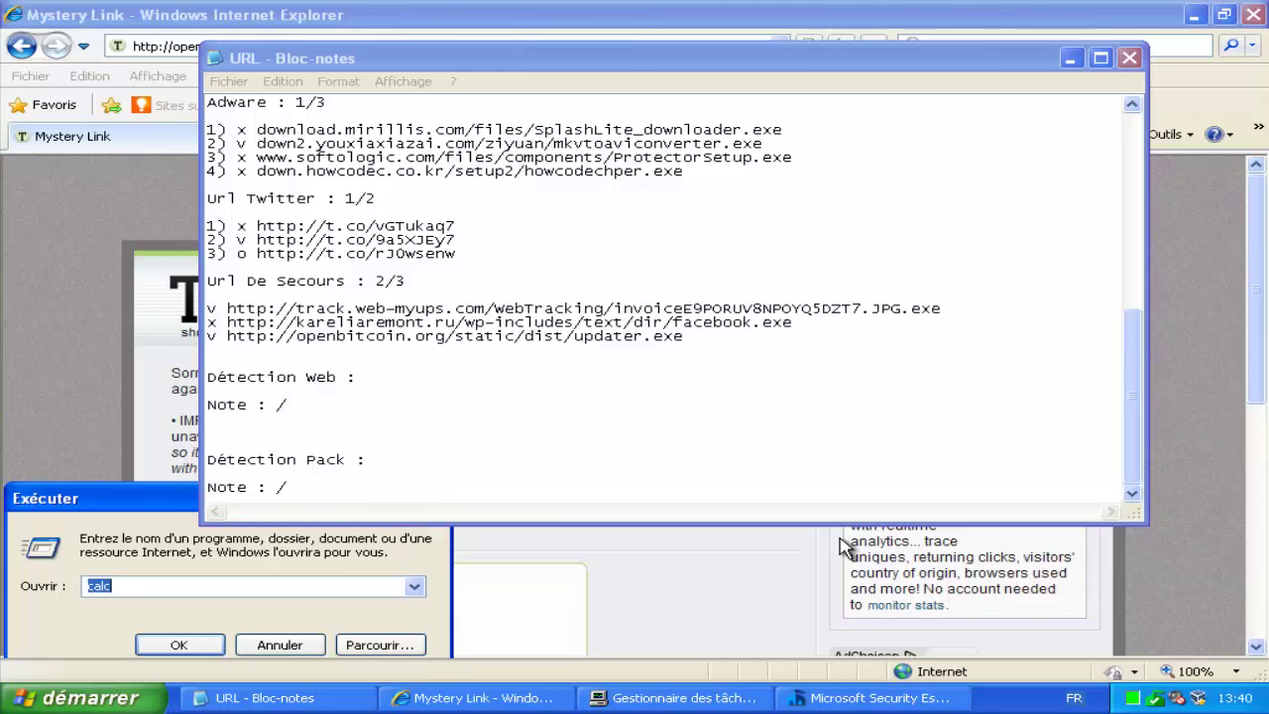
{"action": "key", "text": "Return"}
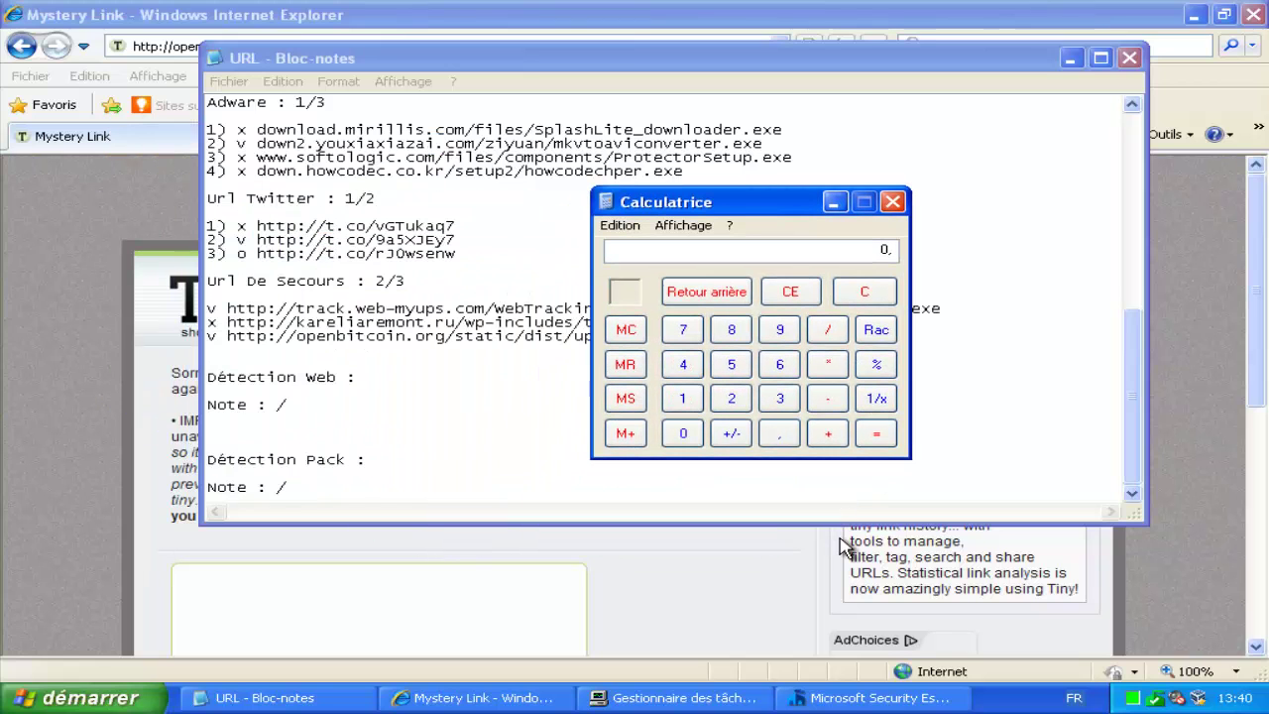
Step: Add up the tested URLs per category in the calculator, from backup URLs to Trojans: 3 + 2 + 3 + 4 + 9
{"action": "type", "text": "3+"}
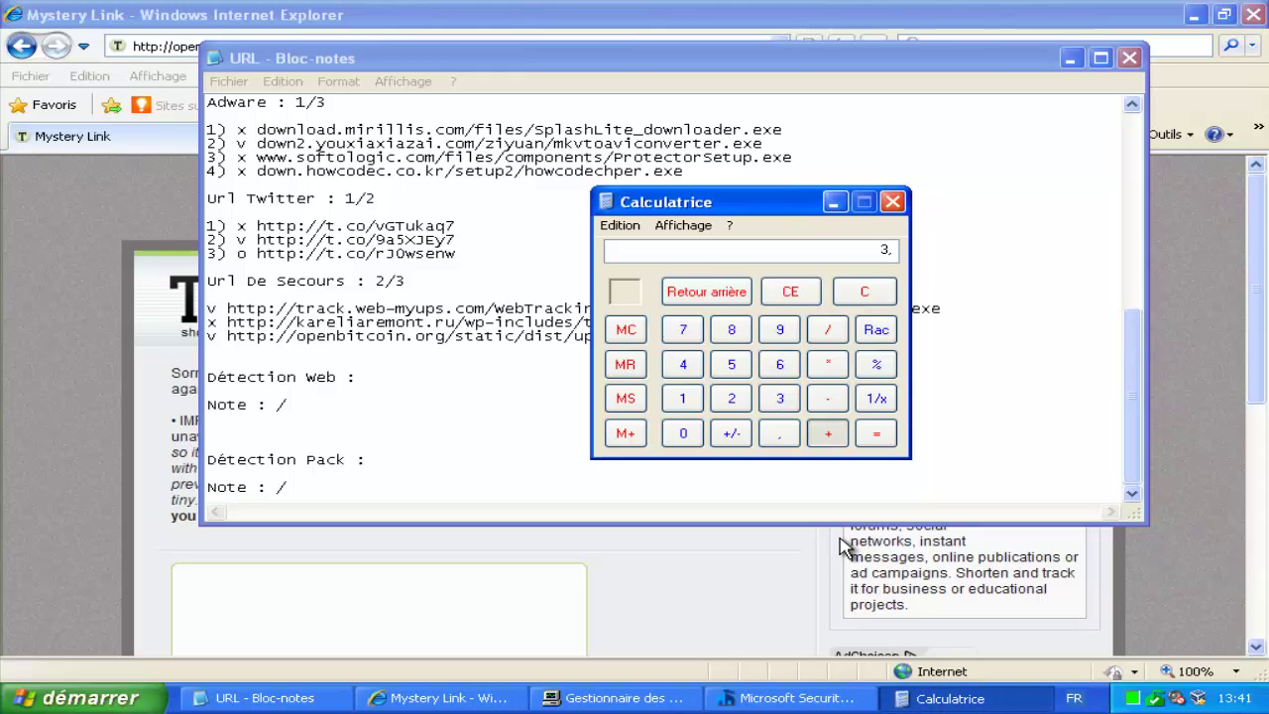
{"action": "type", "text": "2."}
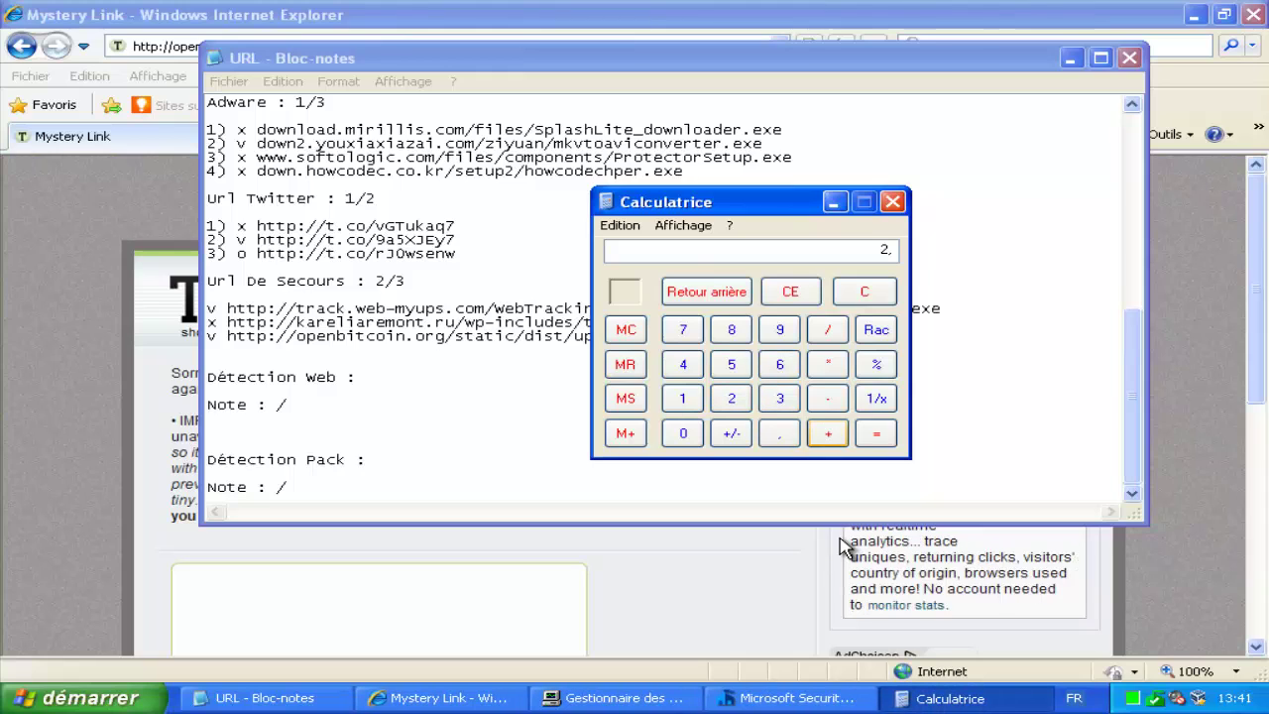
{"action": "type", "text": "+3"}
{"action": "left_click", "coordinate": [828, 433]}
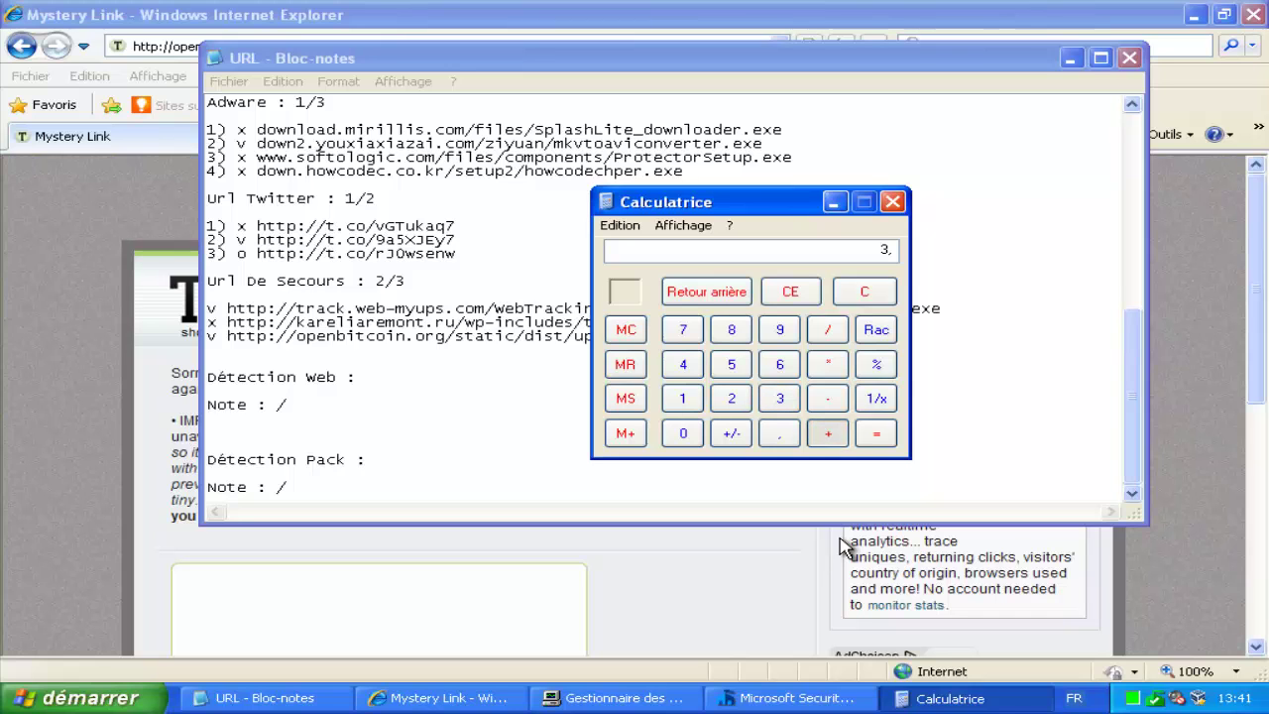
{"action": "left_click_drag", "start_coordinate": [1132, 396], "coordinate": [1132, 305]}
{"action": "scroll", "coordinate": [841, 545], "scroll_direction": "up", "scroll_amount": 3}
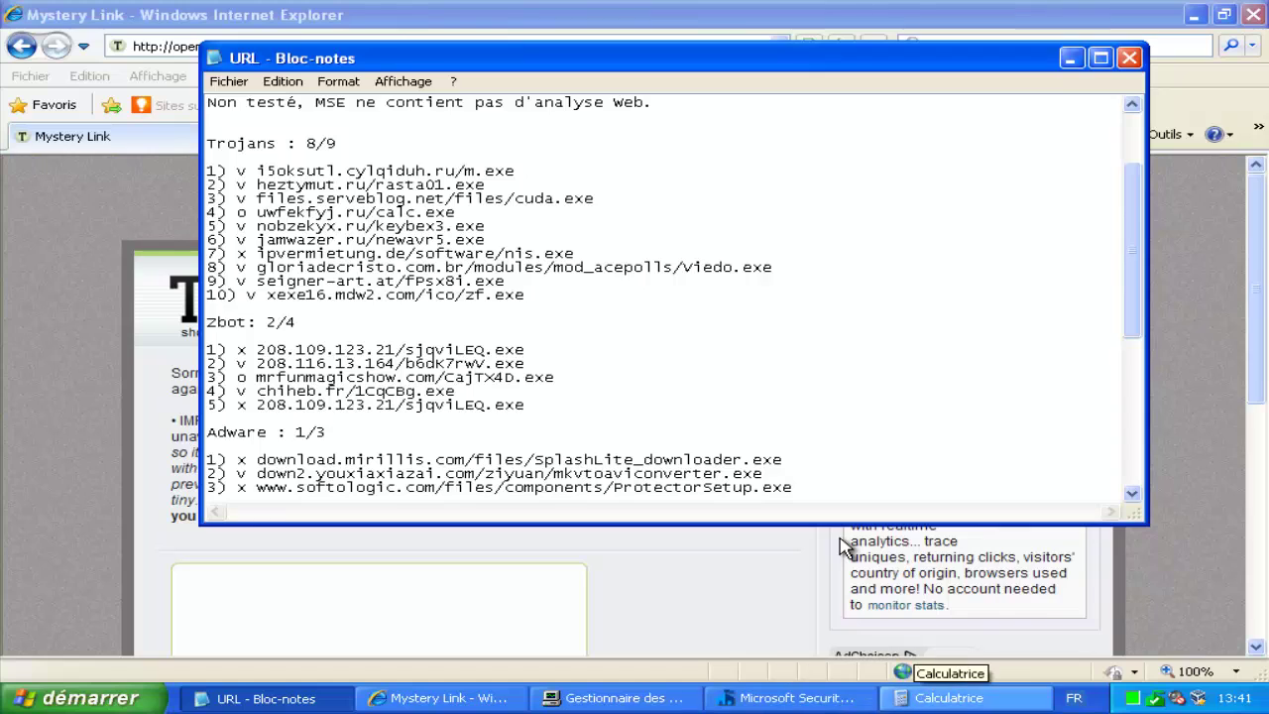
{"action": "key", "text": "alt+Tab"}
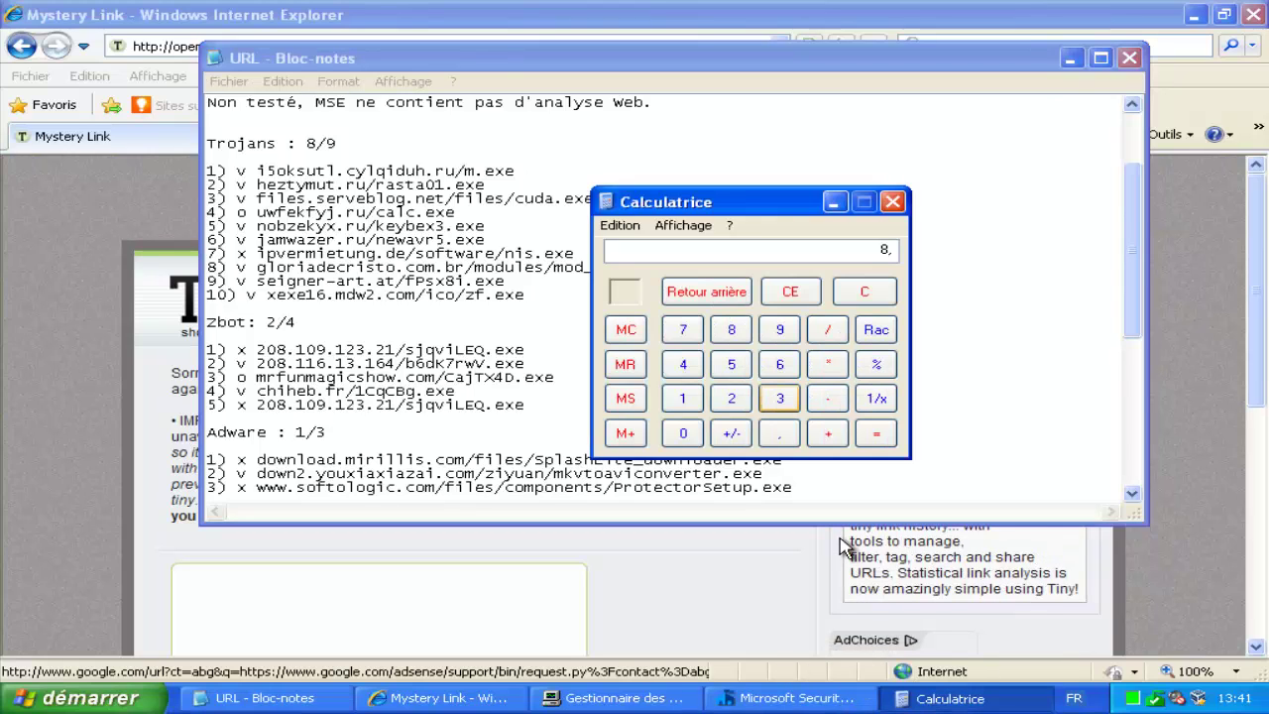
{"action": "left_click", "coordinate": [682, 364]}
{"action": "key", "text": "plus"}
{"action": "type", "text": "9"}
{"action": "key", "text": "plus"}
{"action": "key", "text": "plus"}
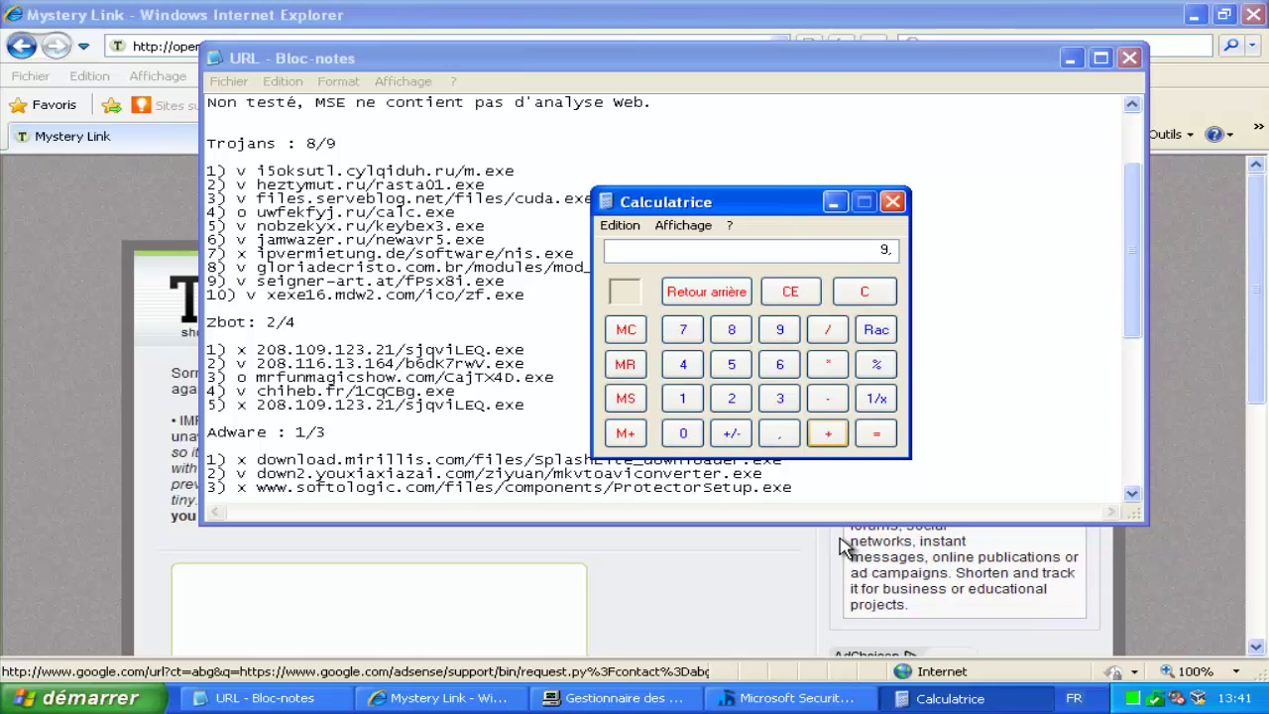
Step: Check the category scores in the Notepad list and enter 21 after the slash in the Détection Web note
{"action": "key", "text": "alt+Tab"}
{"action": "scroll", "coordinate": [837, 536], "scroll_direction": "up", "scroll_amount": 3}
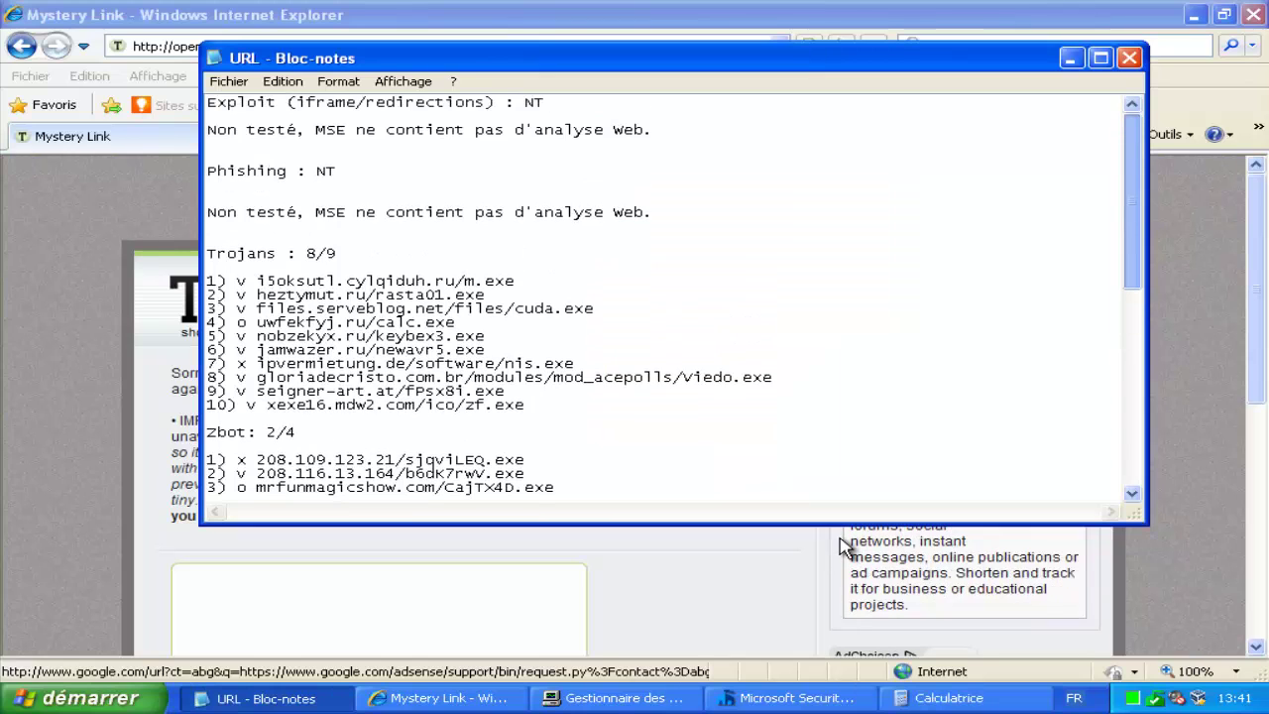
{"action": "scroll", "coordinate": [837, 536], "scroll_direction": "down", "scroll_amount": 10}
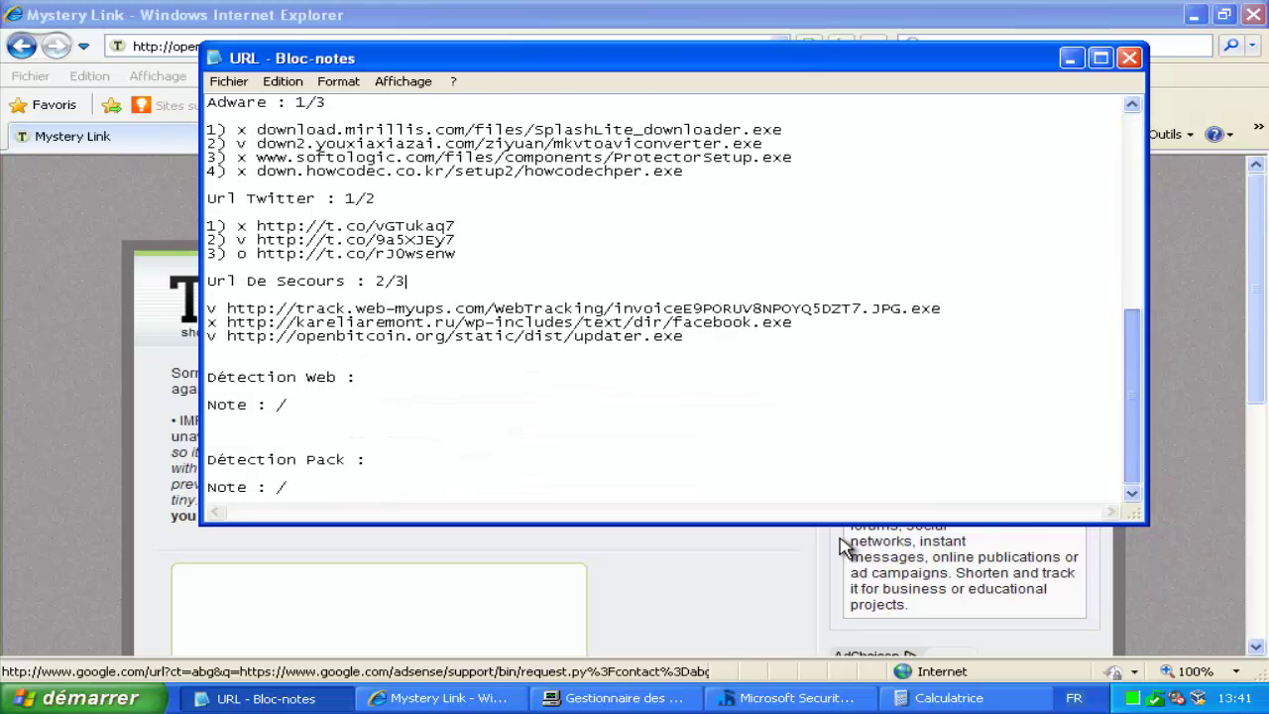
{"action": "scroll", "coordinate": [837, 536], "scroll_direction": "up", "scroll_amount": 10}
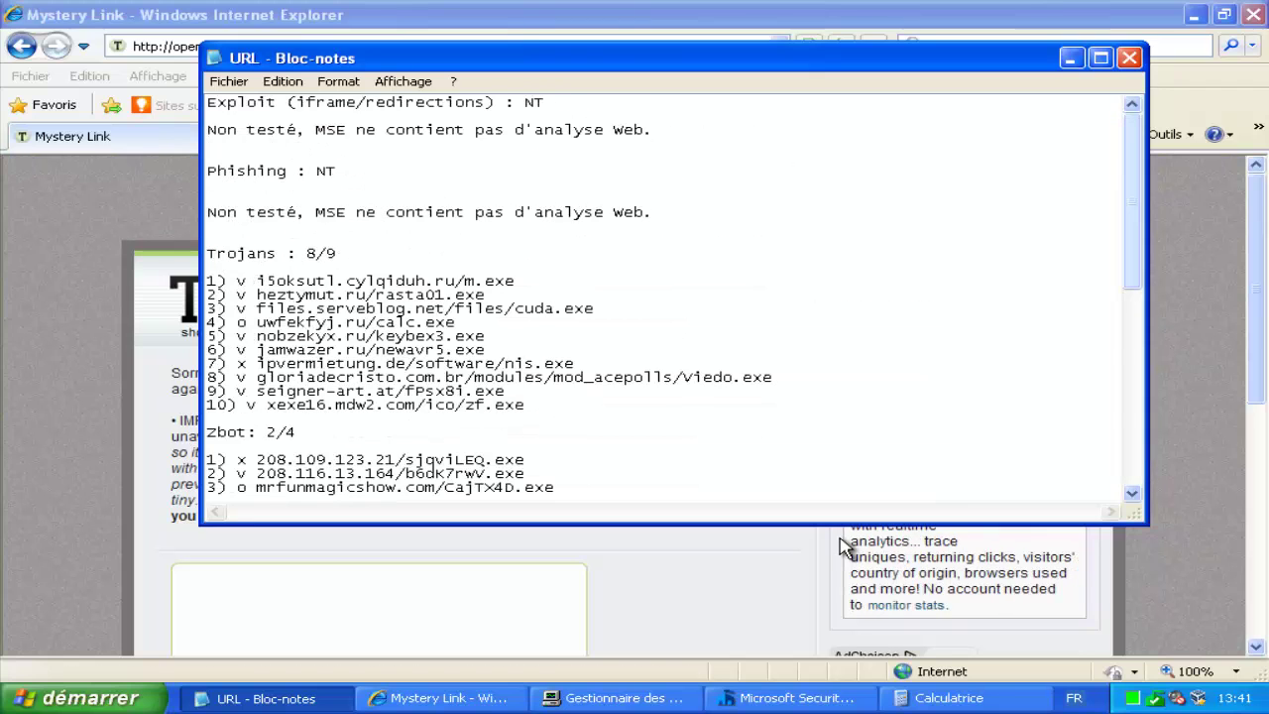
{"action": "scroll", "coordinate": [843, 545], "scroll_direction": "down", "scroll_amount": 10}
{"action": "key", "text": "alt+Tab"}
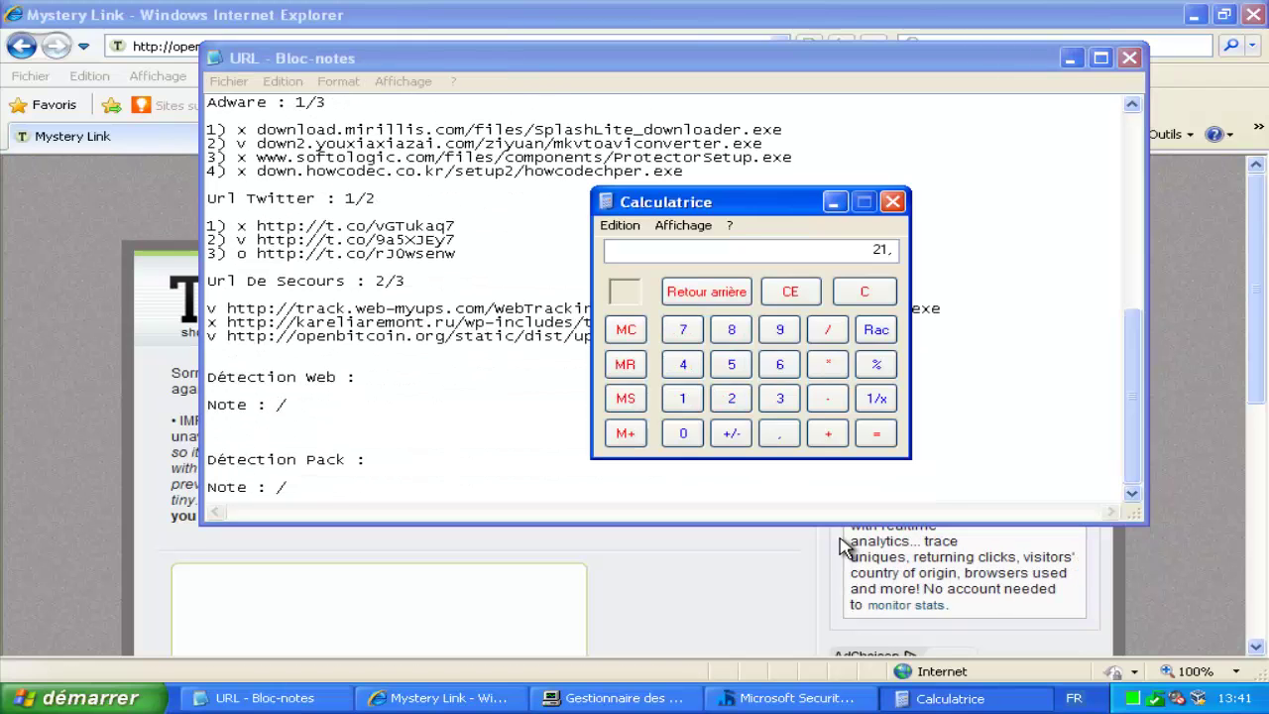
{"action": "key", "text": "alt+Tab"}
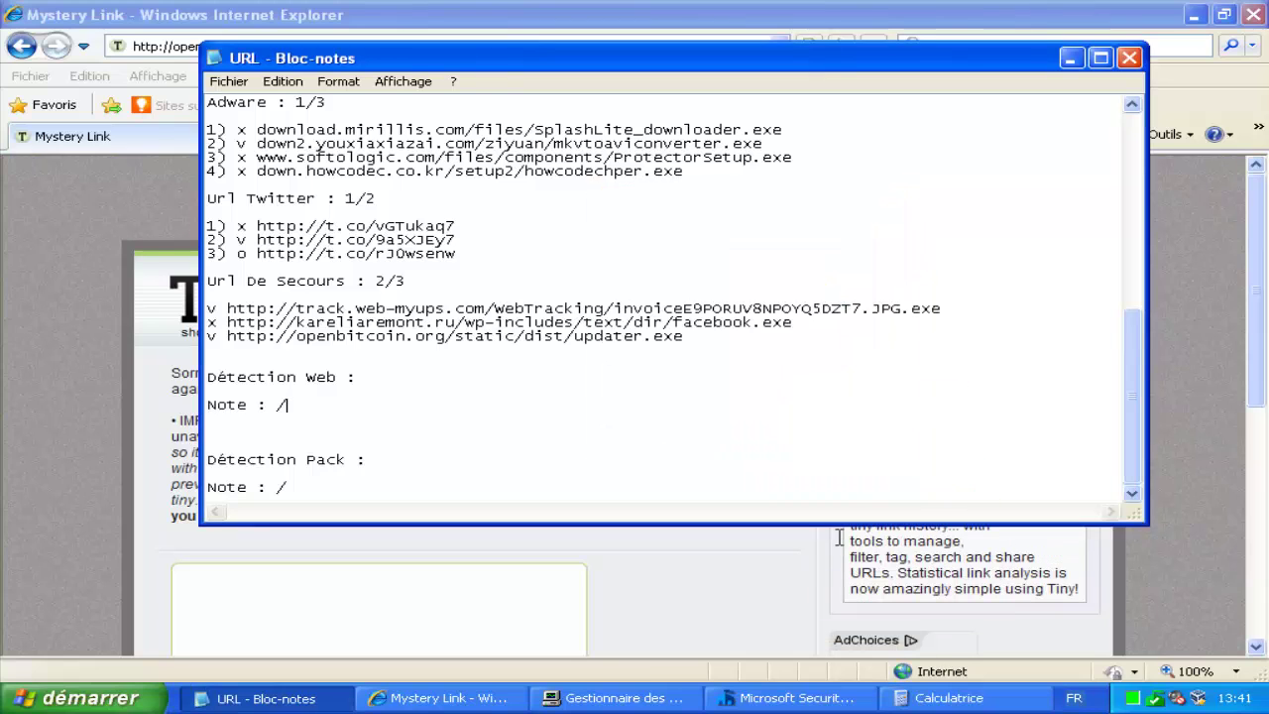
Step: Try to add up the detection counts in the calculator, starting with 2 + 1 + 1
{"action": "key", "text": "alt+Tab"}
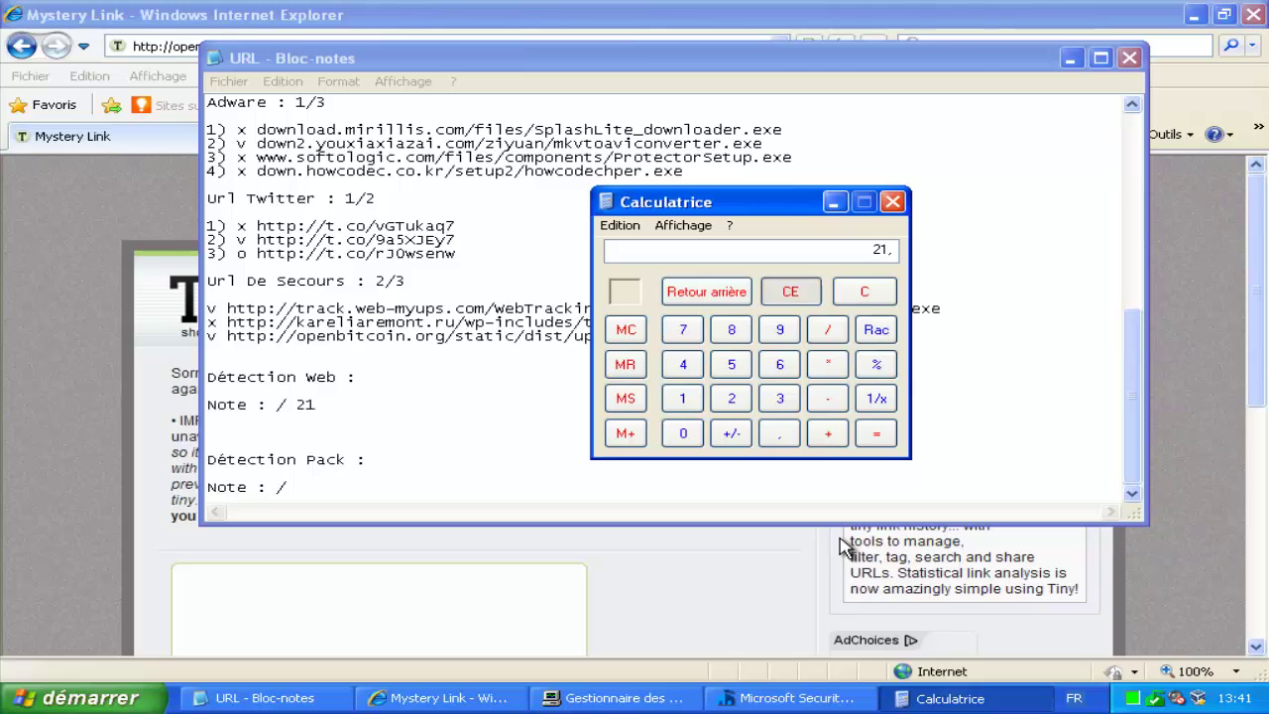
{"action": "key", "text": "Delete"}
{"action": "key", "text": "1"}
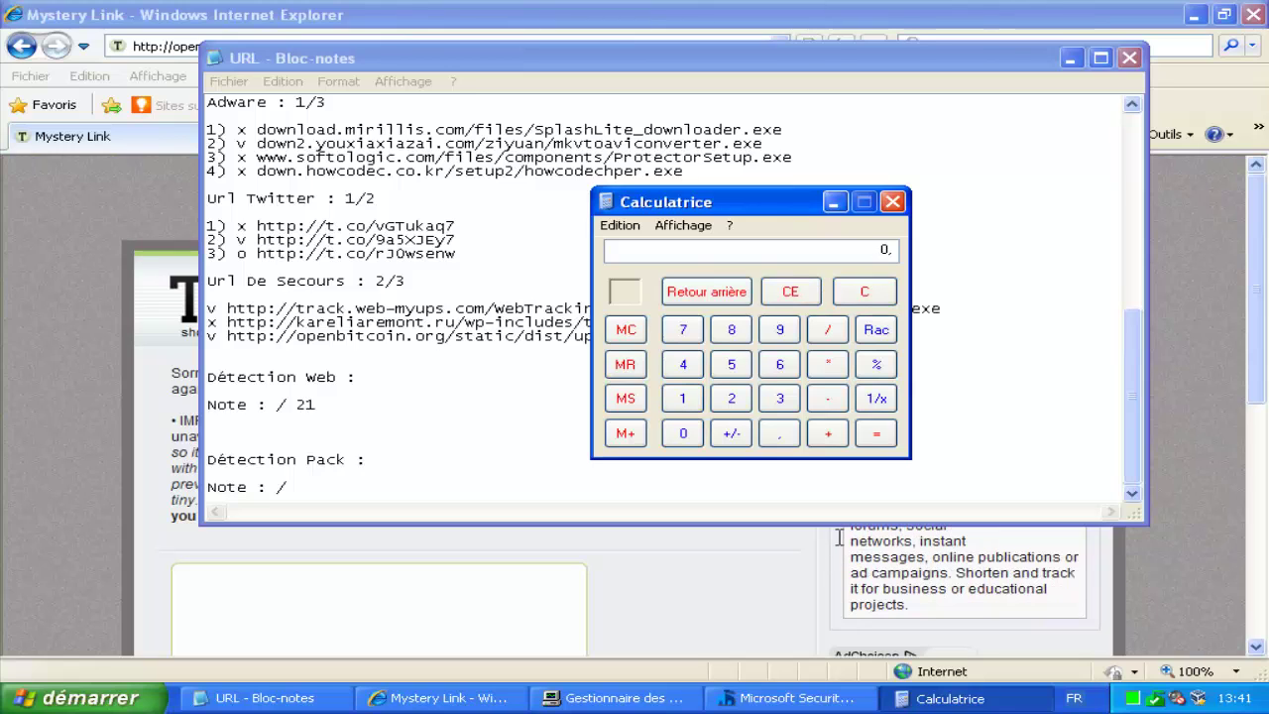
{"action": "key", "text": "2"}
{"action": "key", "text": "plus"}
{"action": "key", "text": "plus"}
{"action": "key", "text": "1"}
{"action": "key", "text": "plus"}
{"action": "key", "text": "1"}
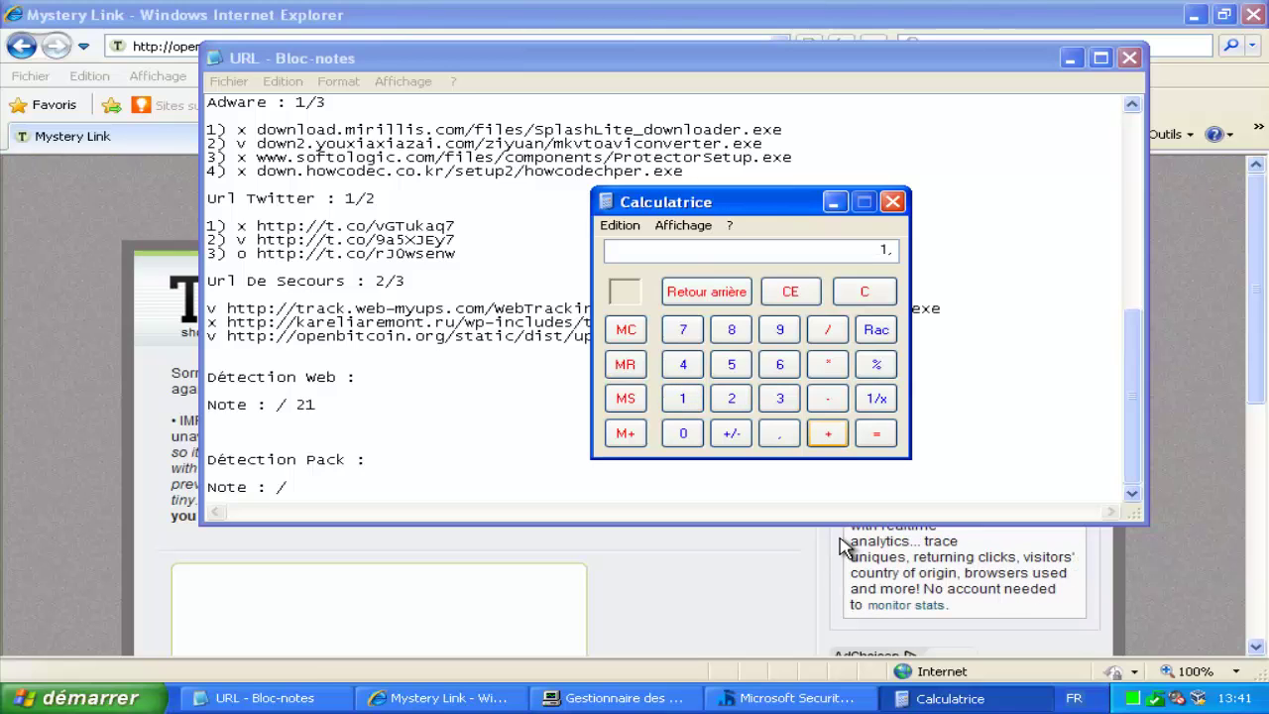
{"action": "key", "text": "plus"}
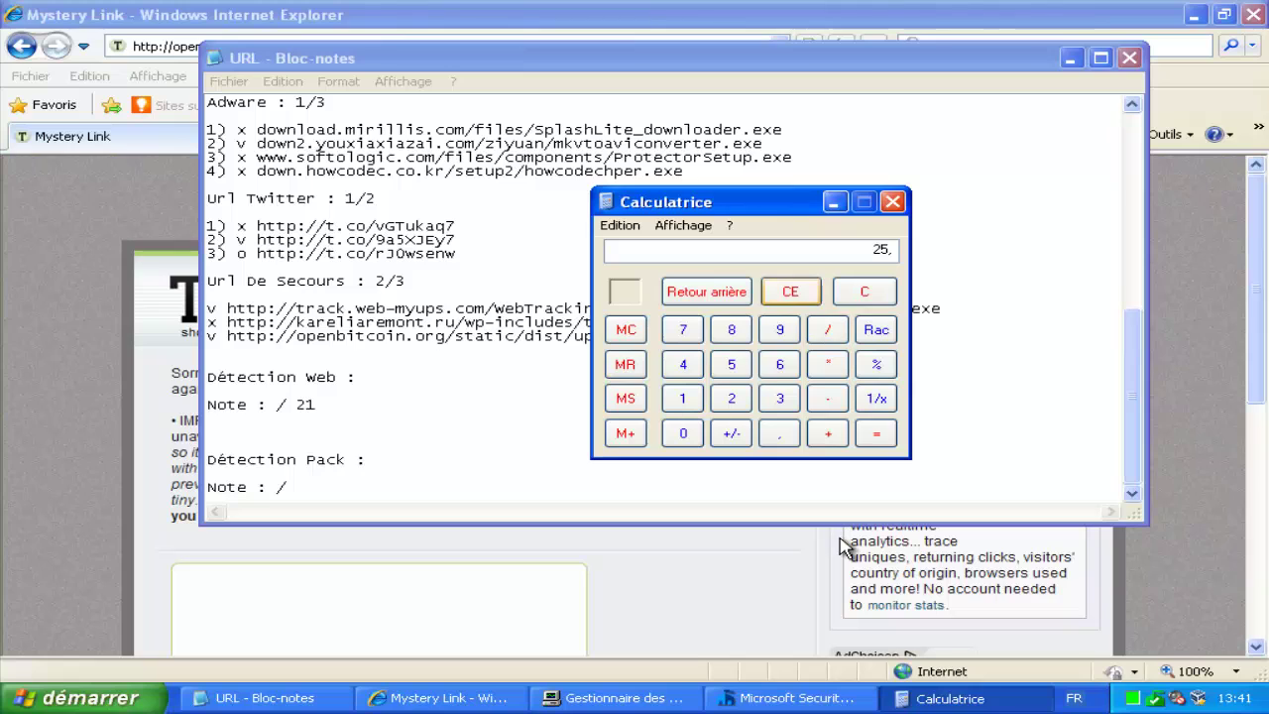
{"action": "key", "text": "Delete"}
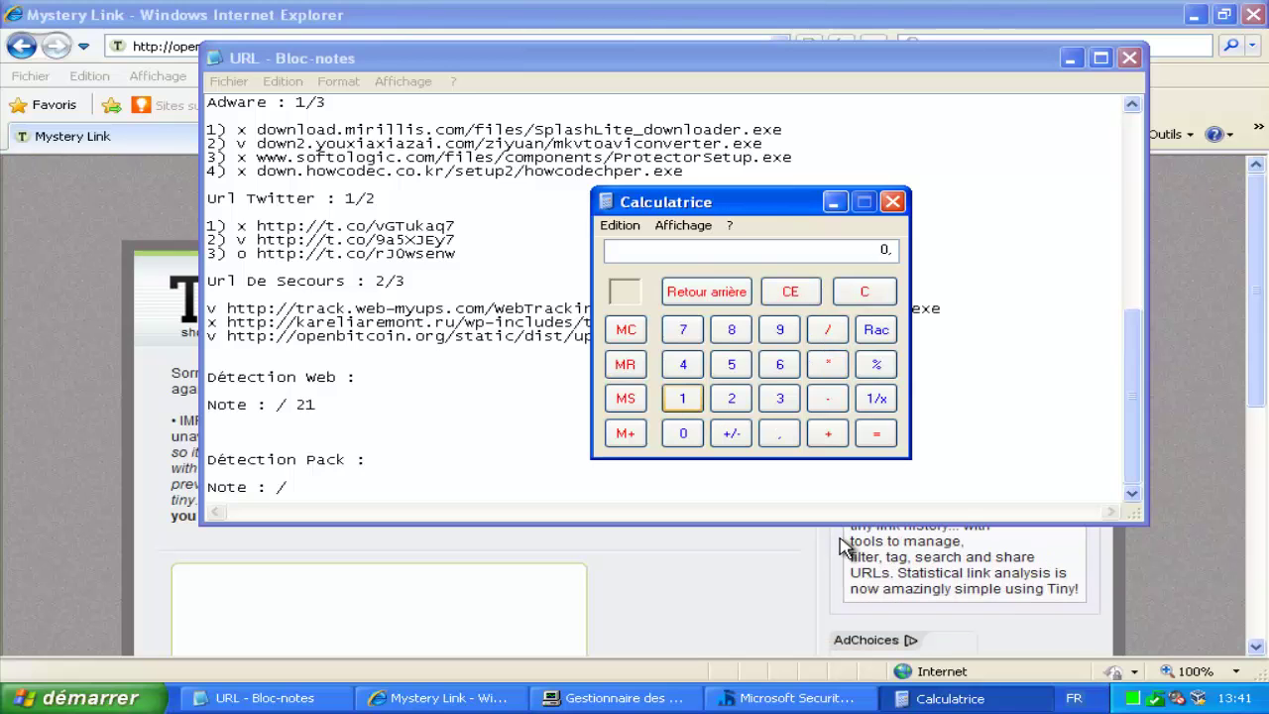
{"action": "left_click", "coordinate": [779, 398]}
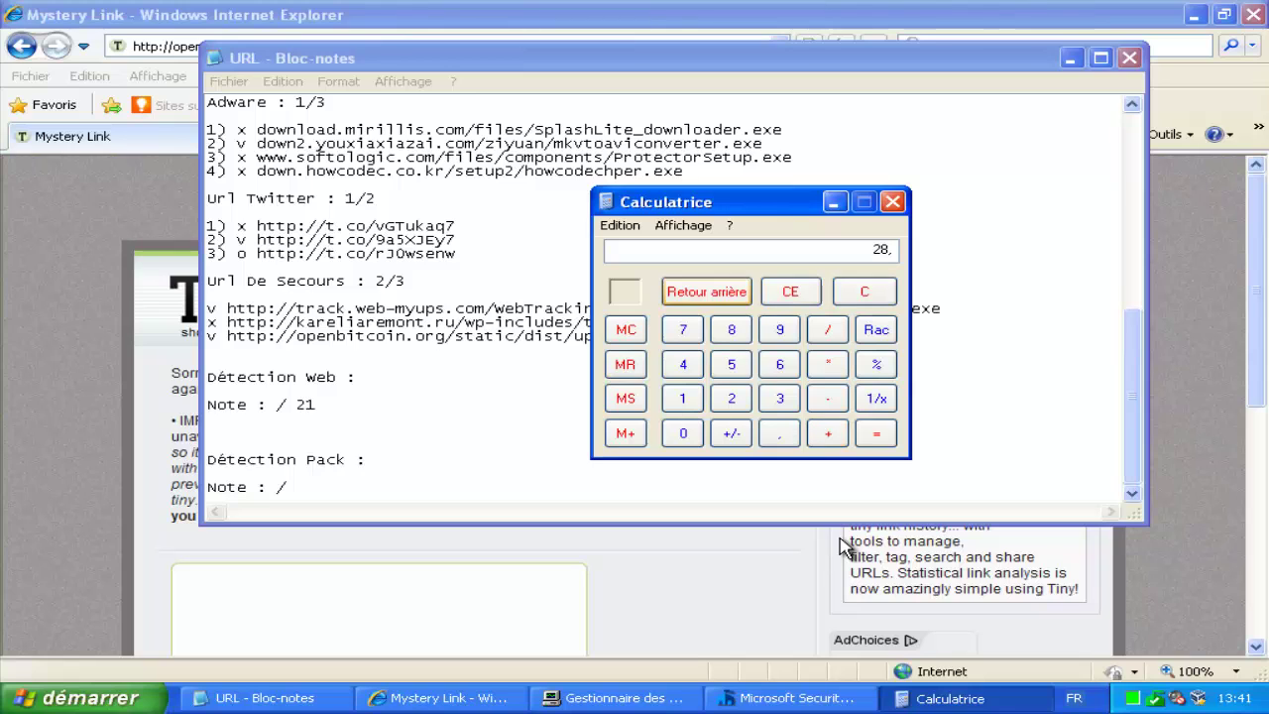
{"action": "left_click", "coordinate": [790, 291]}
{"action": "key", "text": "Tab"}
{"action": "key", "text": "Tab"}
{"action": "key", "text": "Tab"}
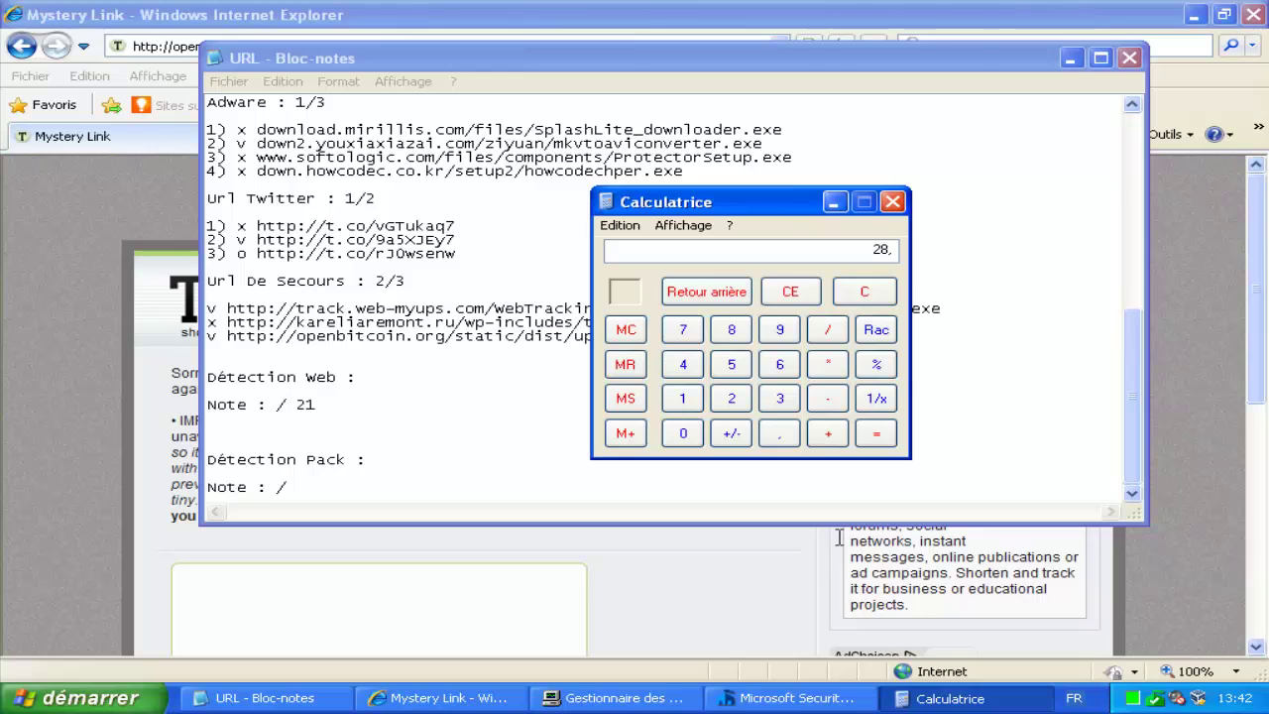
{"action": "key", "text": "alt+e"}
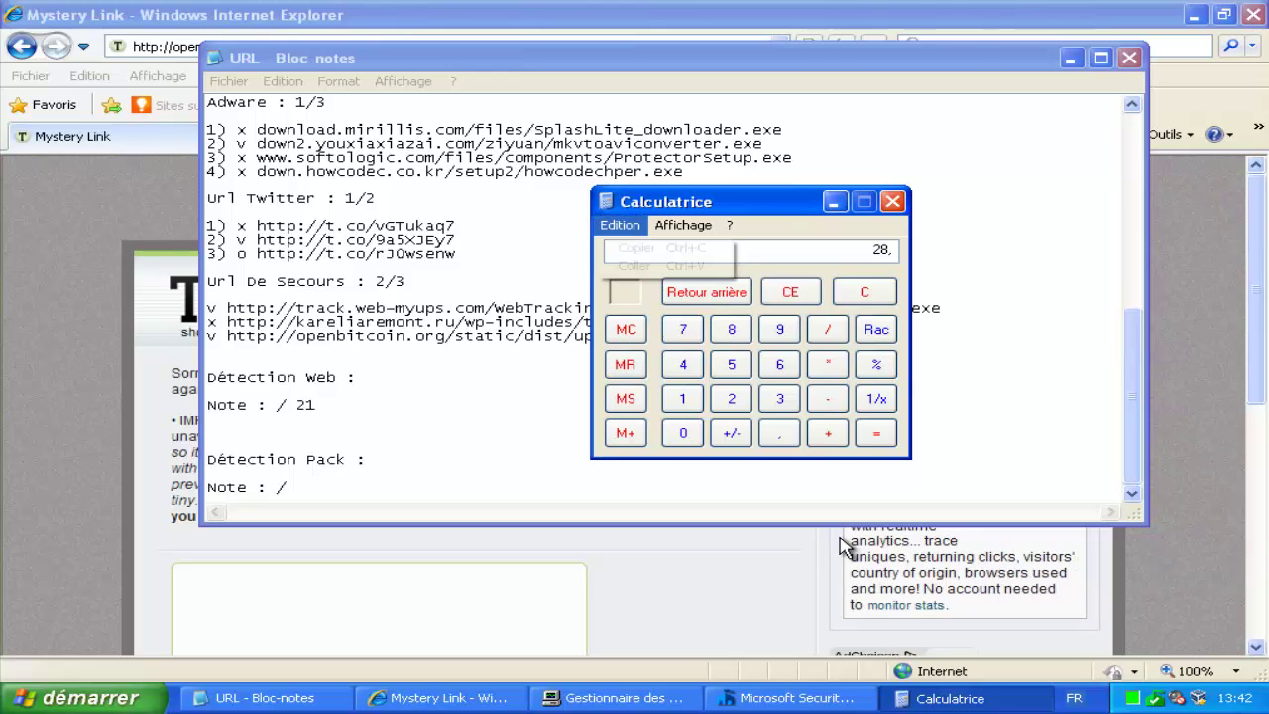
{"action": "key", "text": "Right"}
{"action": "key", "text": "Escape"}
{"action": "key", "text": "Escape"}
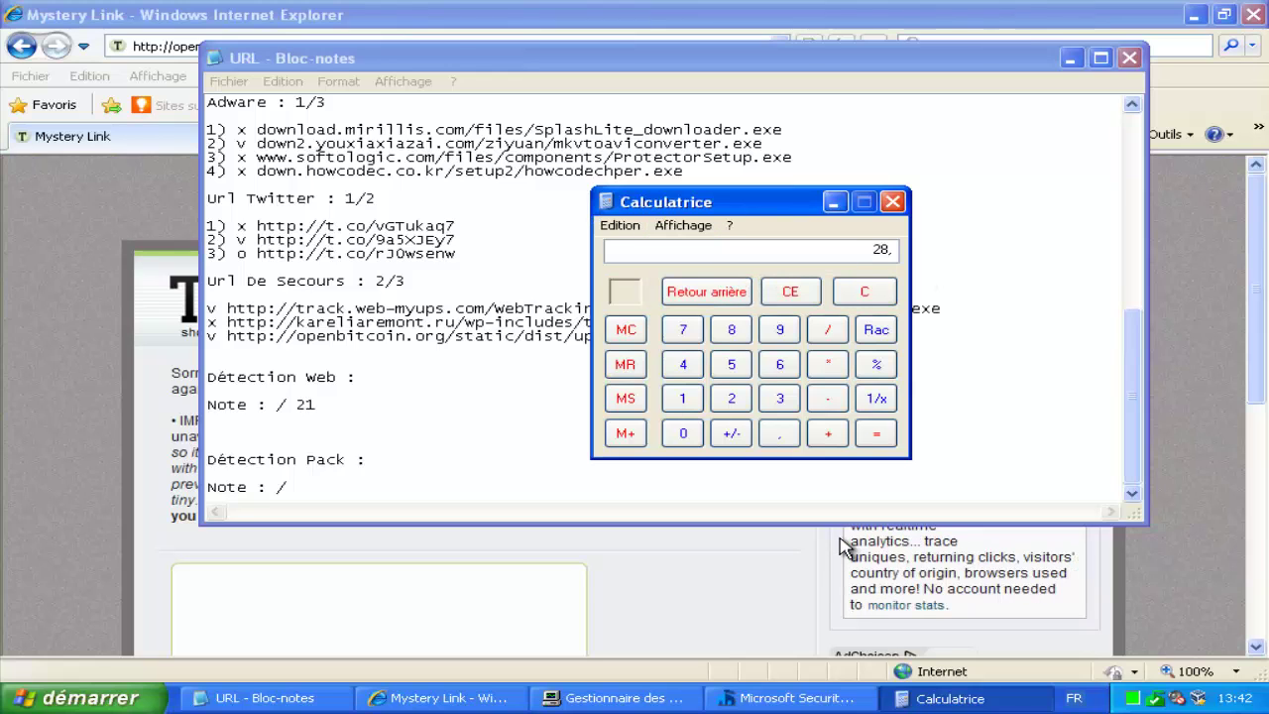
{"action": "key", "text": "BackSpace"}
{"action": "key", "text": "0"}
{"action": "key", "text": "Delete"}
{"action": "type", "text": "6+22"}
{"action": "key", "text": "Return"}
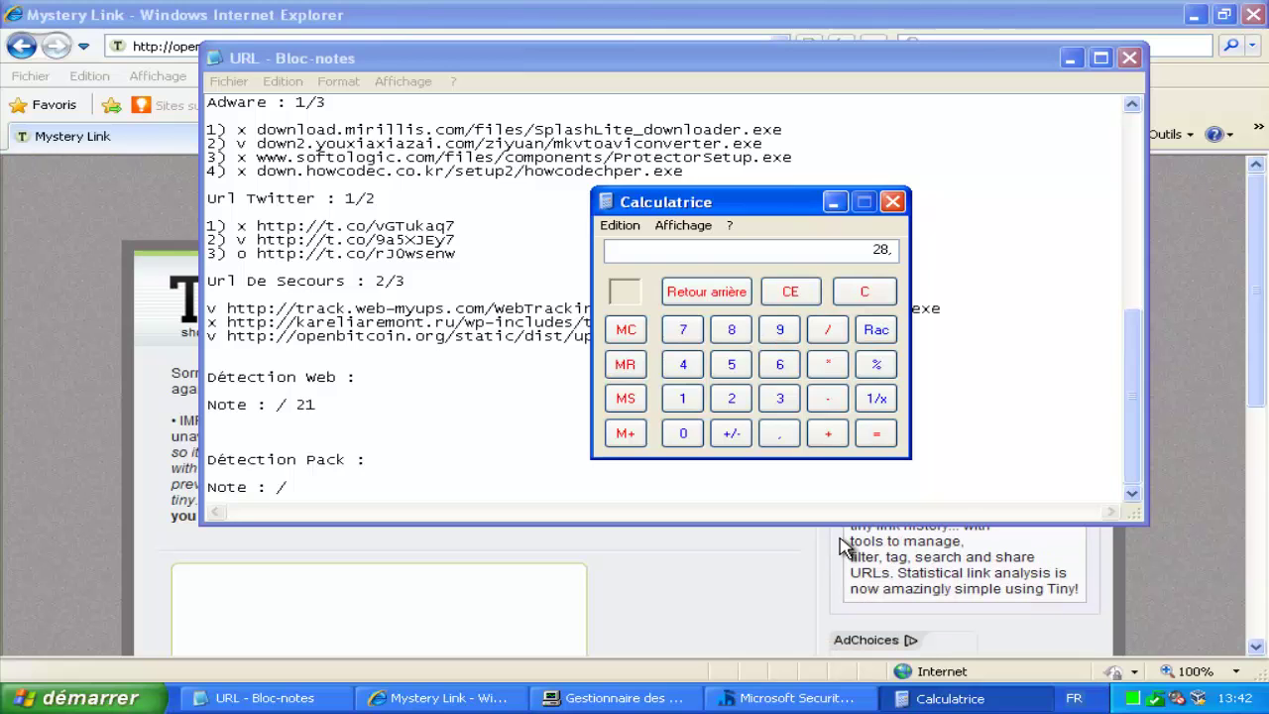
{"action": "key", "text": "alt+F4"}
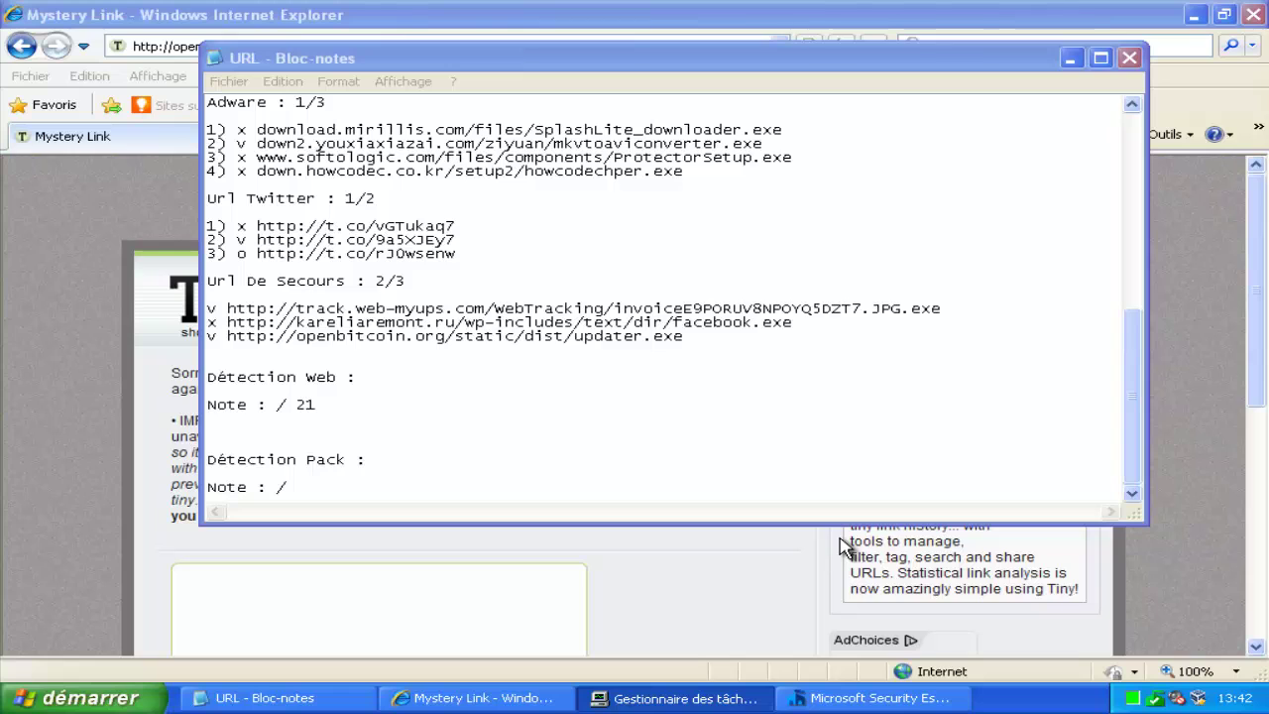
Step: Reopen the calculator by running calc and add up the detected URLs per category, from backup URLs to Trojans: 2 + 1 + 1 + 2 + 8
{"action": "key", "text": "super+r"}
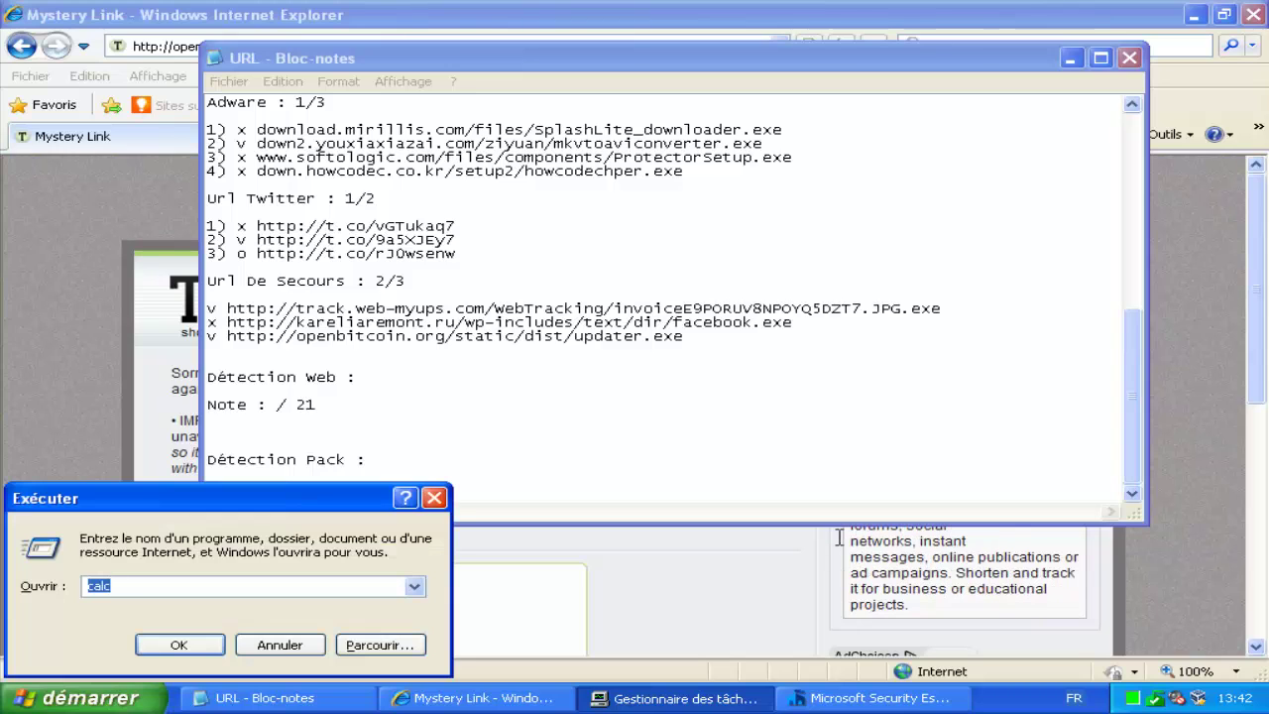
{"action": "key", "text": "Return"}
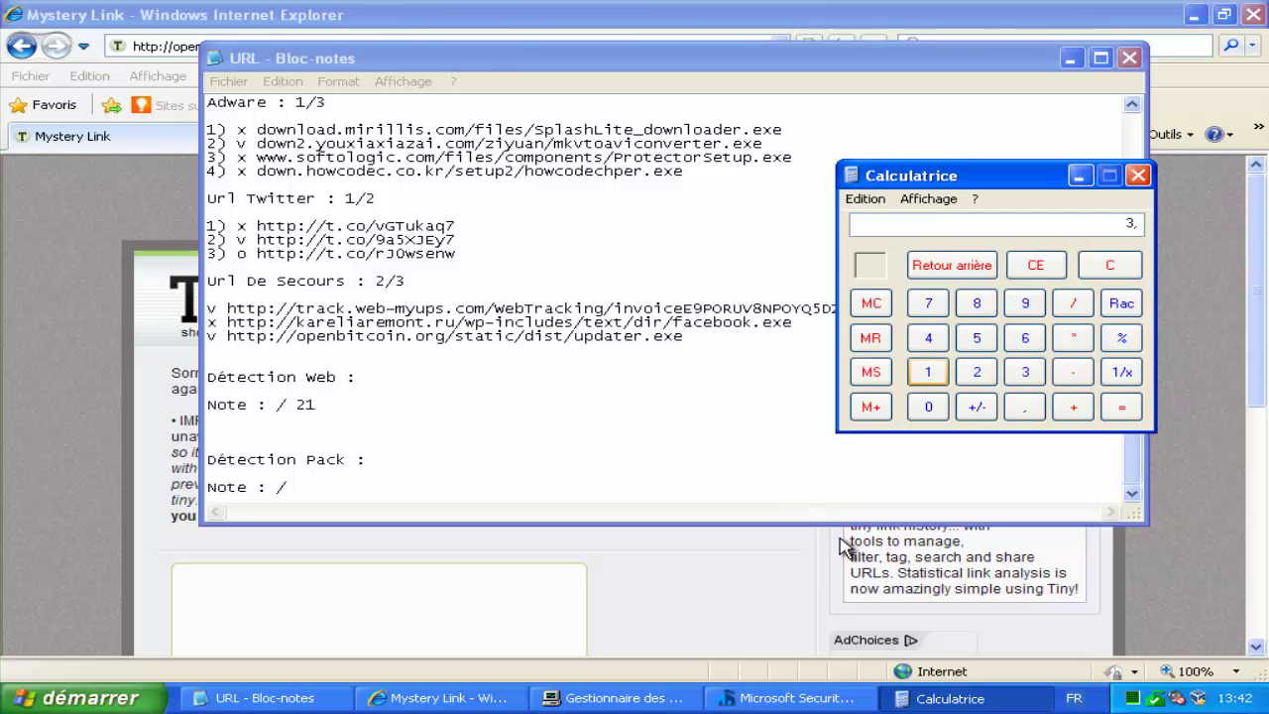
{"action": "type", "text": "1+"}
{"action": "key", "text": "alt+Tab"}
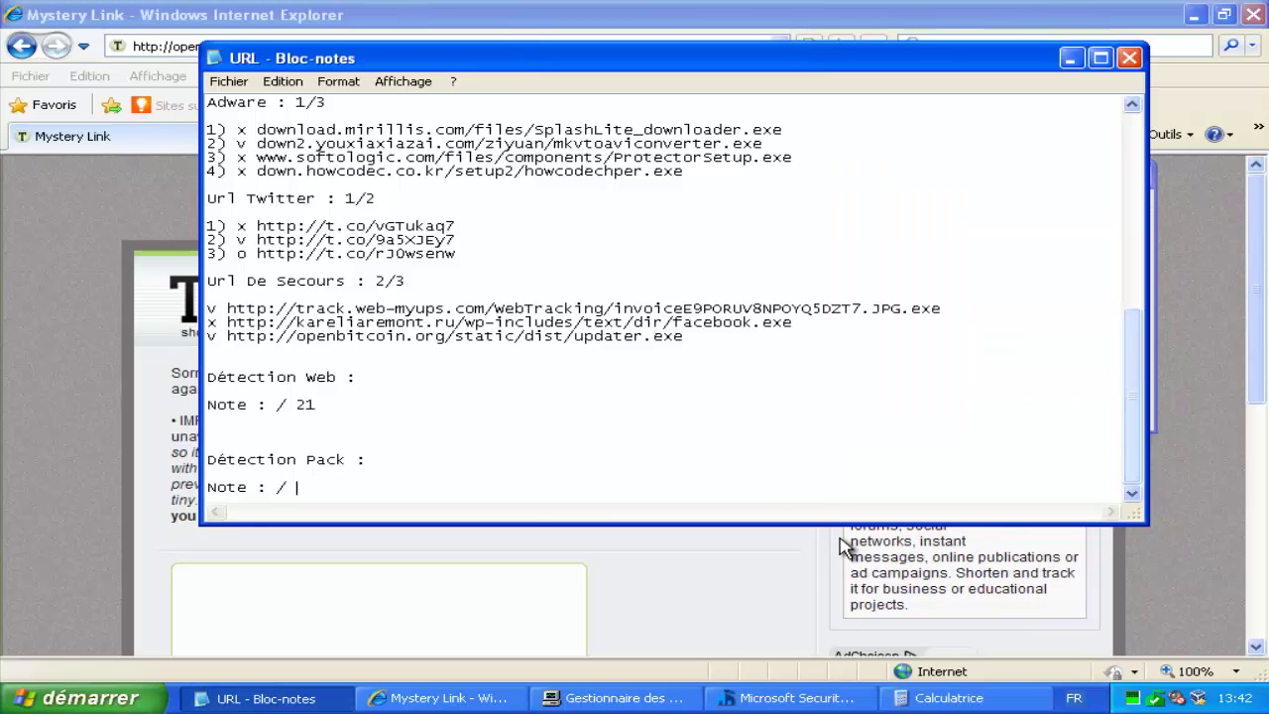
{"action": "scroll", "coordinate": [838, 538], "scroll_direction": "up", "scroll_amount": 8}
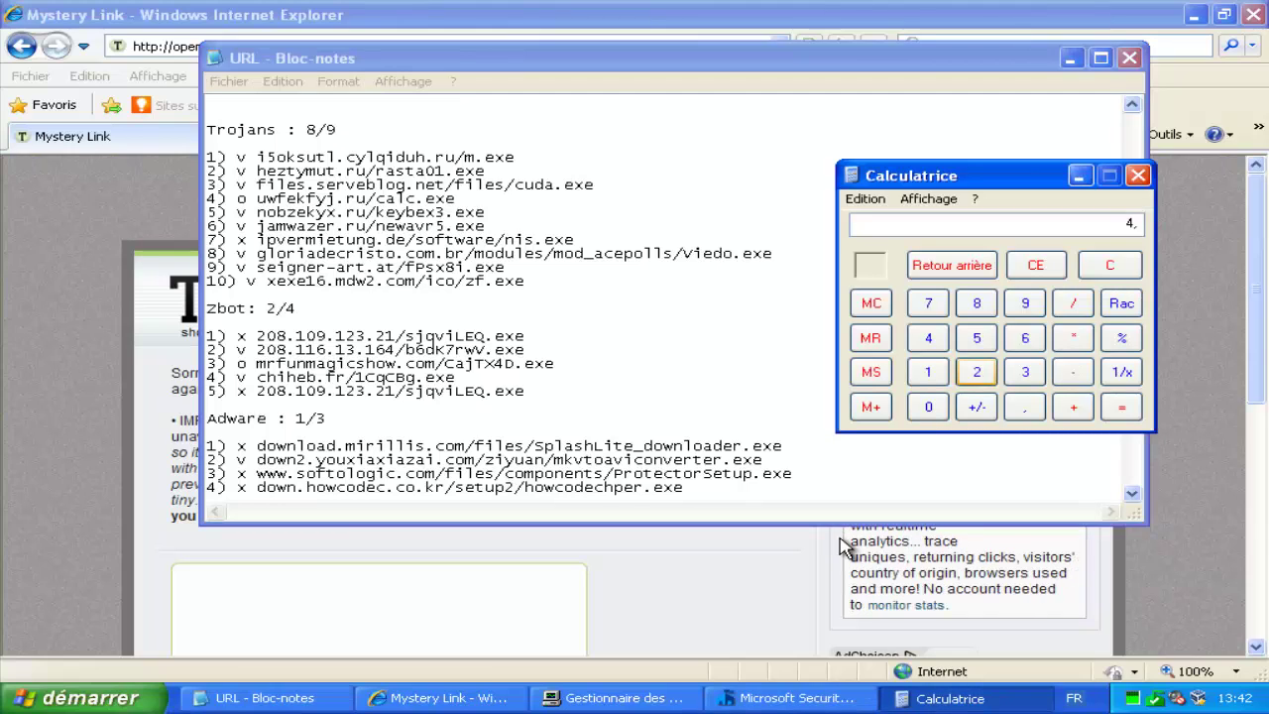
{"action": "left_click", "coordinate": [976, 371]}
{"action": "left_click", "coordinate": [1073, 407]}
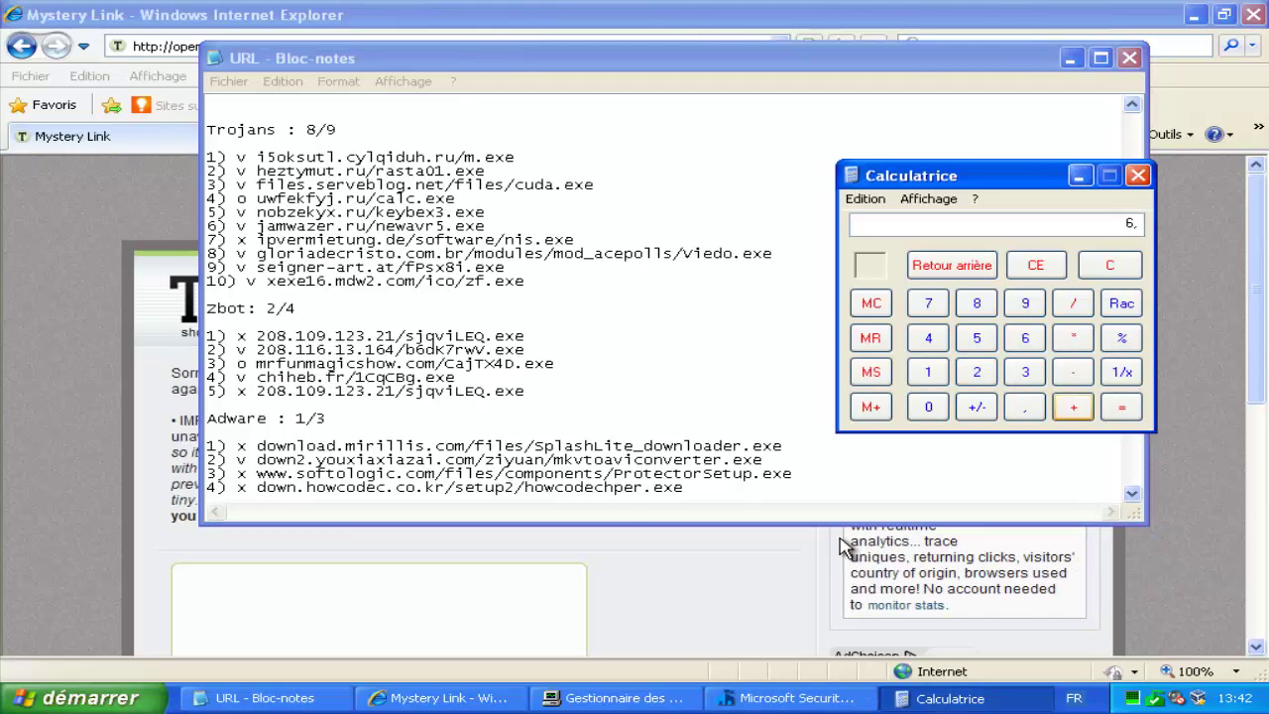
{"action": "key", "text": "8"}
{"action": "left_click", "coordinate": [1073, 406]}
Step: Enter 14 before the slash in the Détection Web note and remove the extra space so it reads 14/21
{"action": "left_click", "coordinate": [1072, 459]}
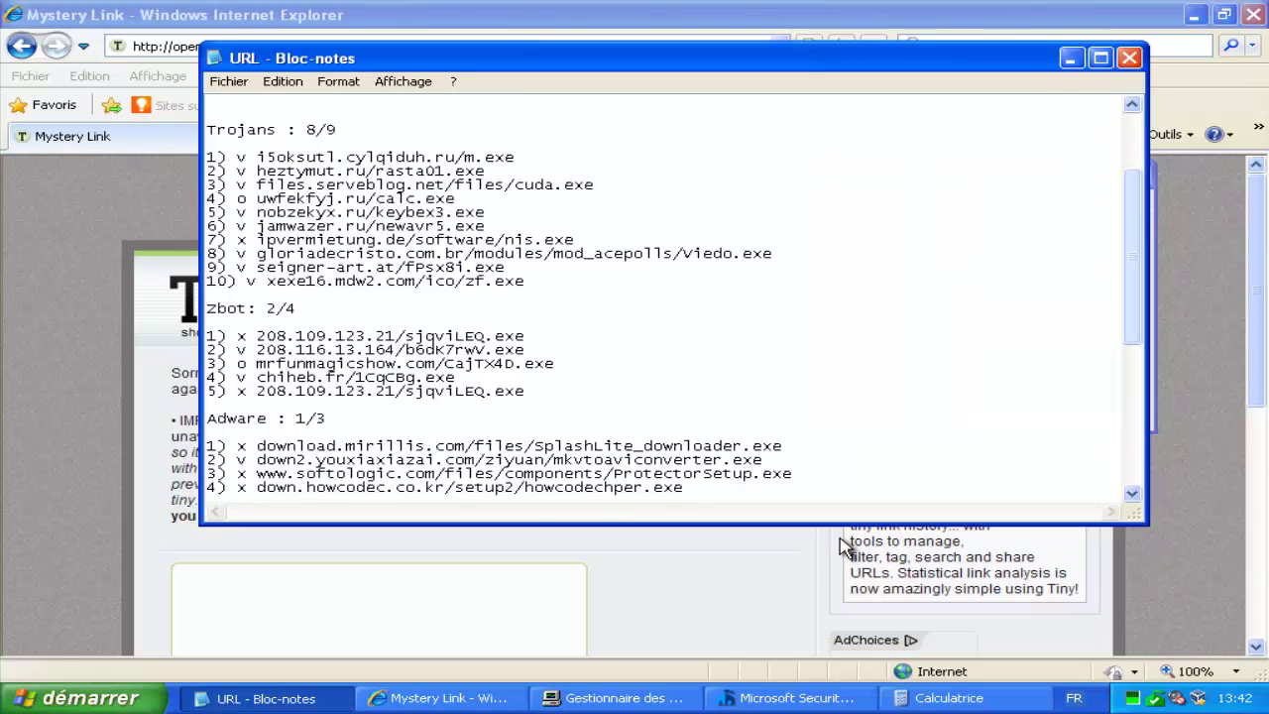
{"action": "mouse_move", "coordinate": [1131, 257]}
{"action": "left_mouse_down"}
{"action": "mouse_move", "coordinate": [1131, 202]}
{"action": "mouse_move", "coordinate": [1131, 396]}
{"action": "left_mouse_up"}
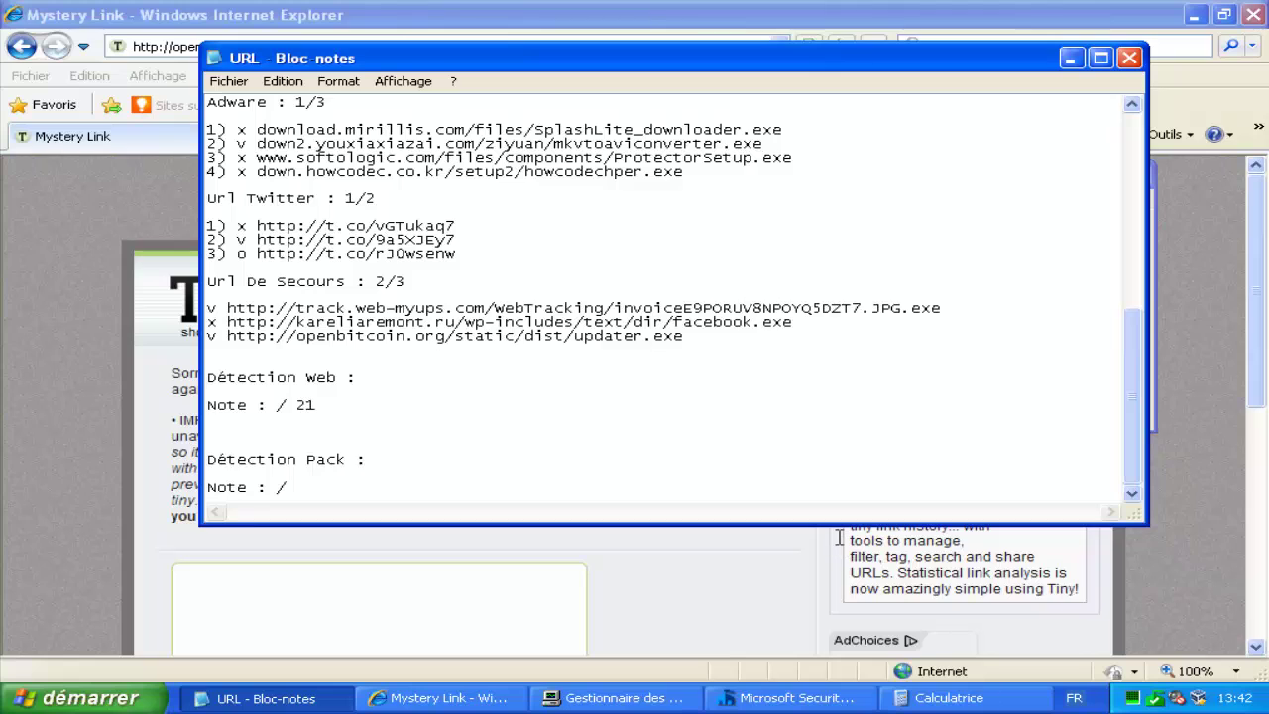
{"action": "left_click", "coordinate": [276, 405]}
{"action": "type", "text": "14"}
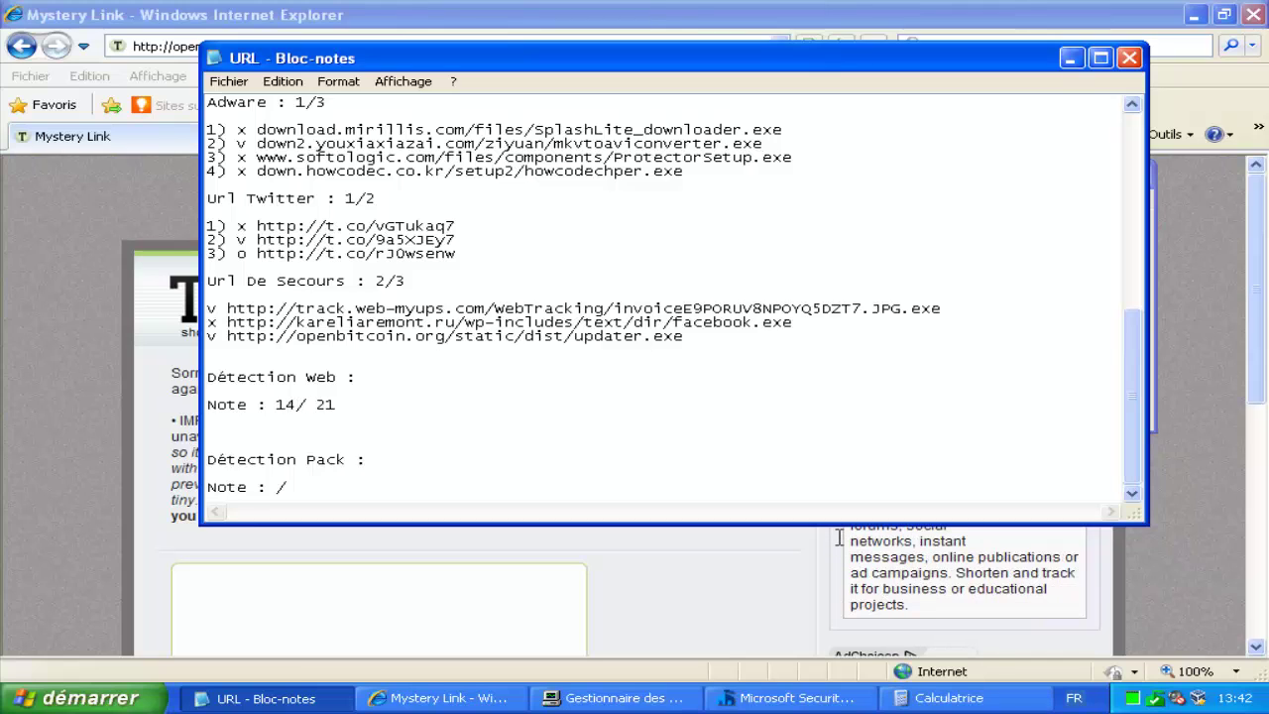
{"action": "key", "text": "Right"}
{"action": "key", "text": "Right"}
{"action": "key", "text": "BackSpace"}
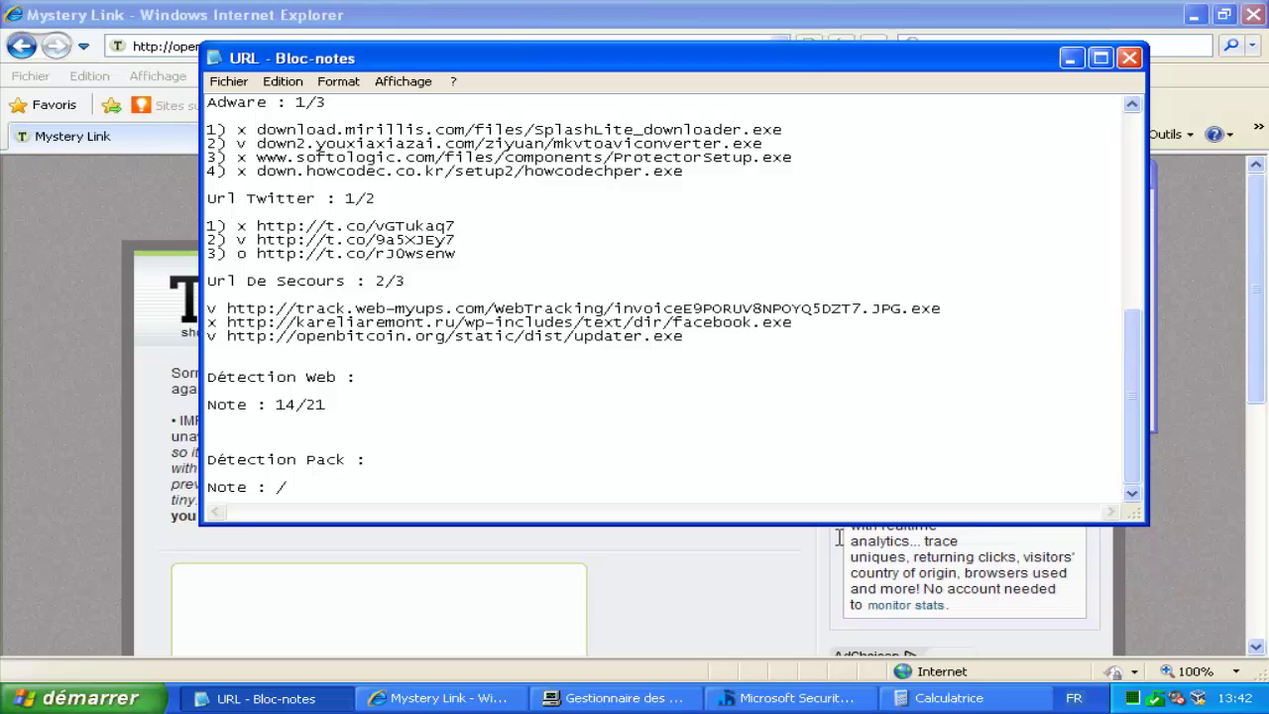
Step: Close the calculator and save the URL text file
{"action": "key", "text": "alt+Tab"}
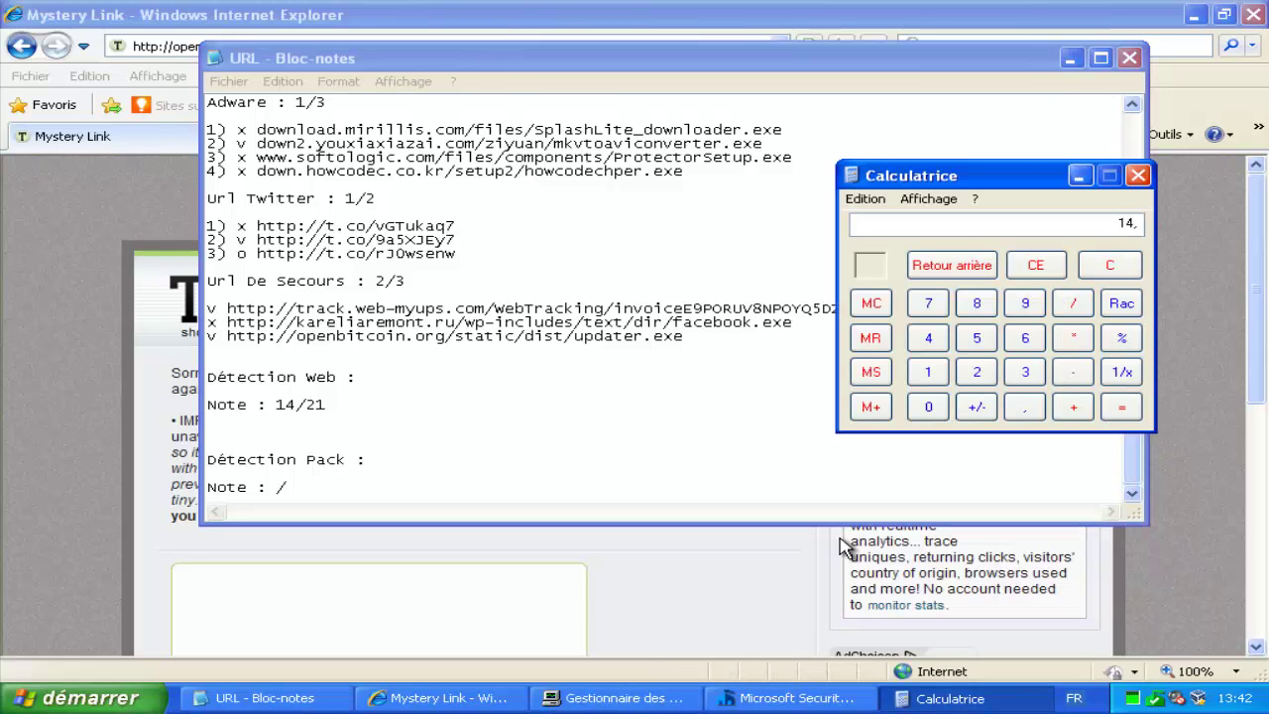
{"action": "key", "text": "slash"}
{"action": "key", "text": "alt+F4"}
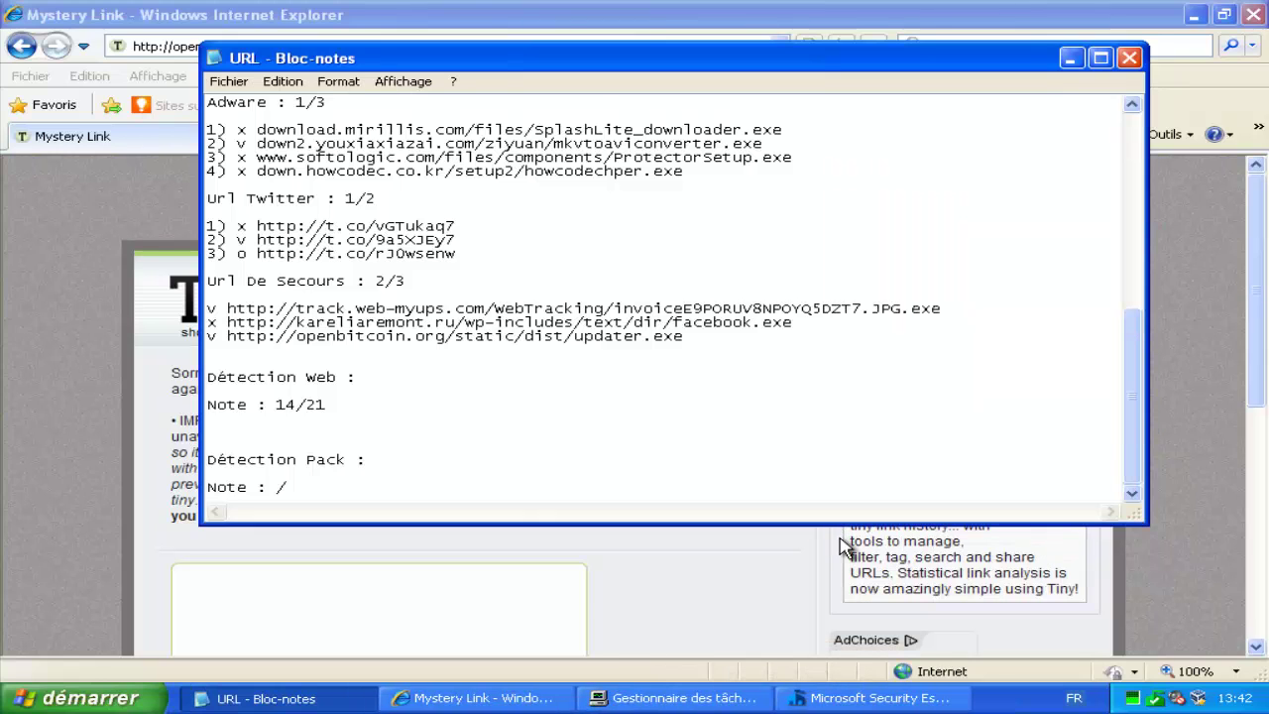
{"action": "key", "text": "alt+f"}
{"action": "key", "text": "Down"}
{"action": "key", "text": "Down"}
{"action": "key", "text": "Return"}
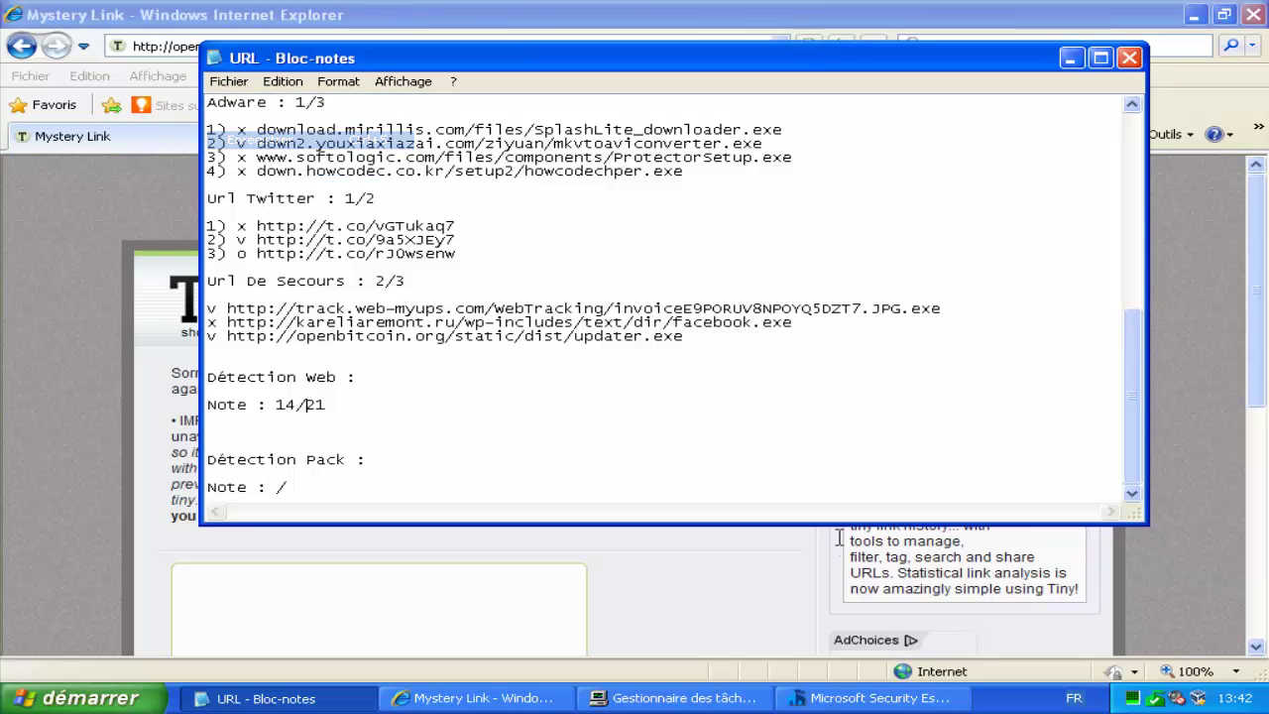
Step: Add the line "Mension : Bien" below the Détection Web note and save the file
{"action": "key", "text": "Down"}
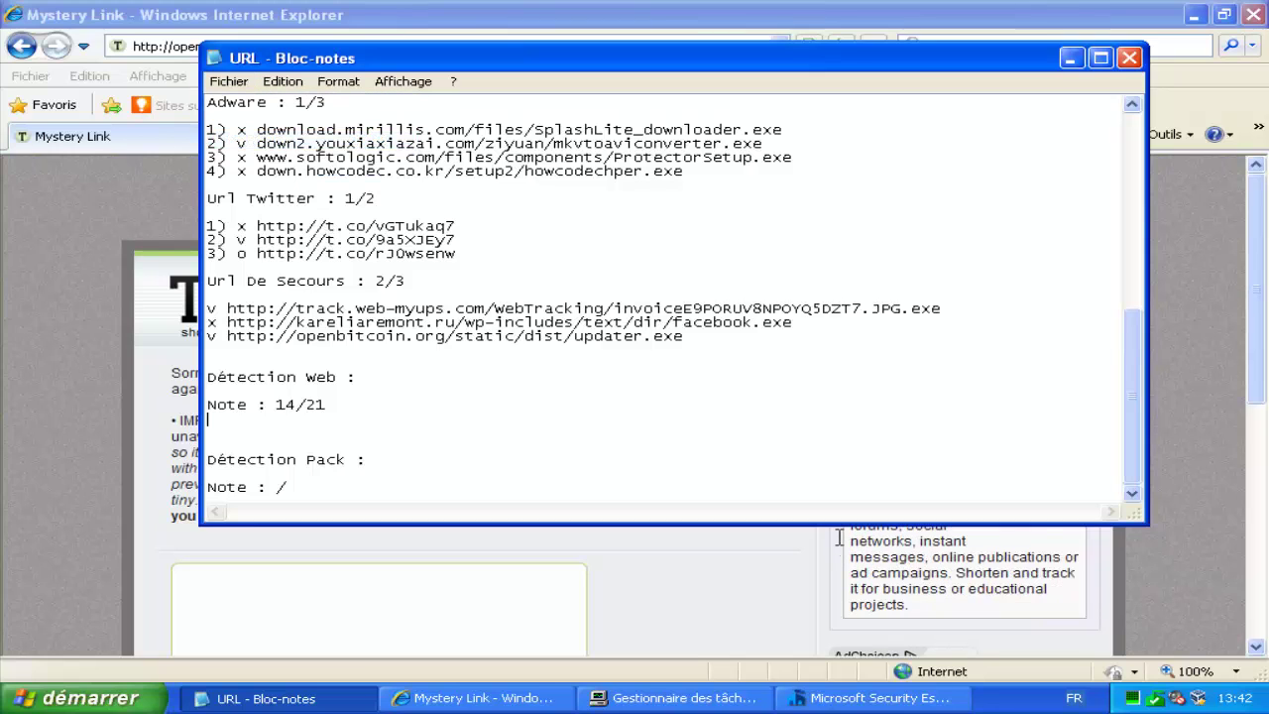
{"action": "type", "text": "Mension : Bien"}
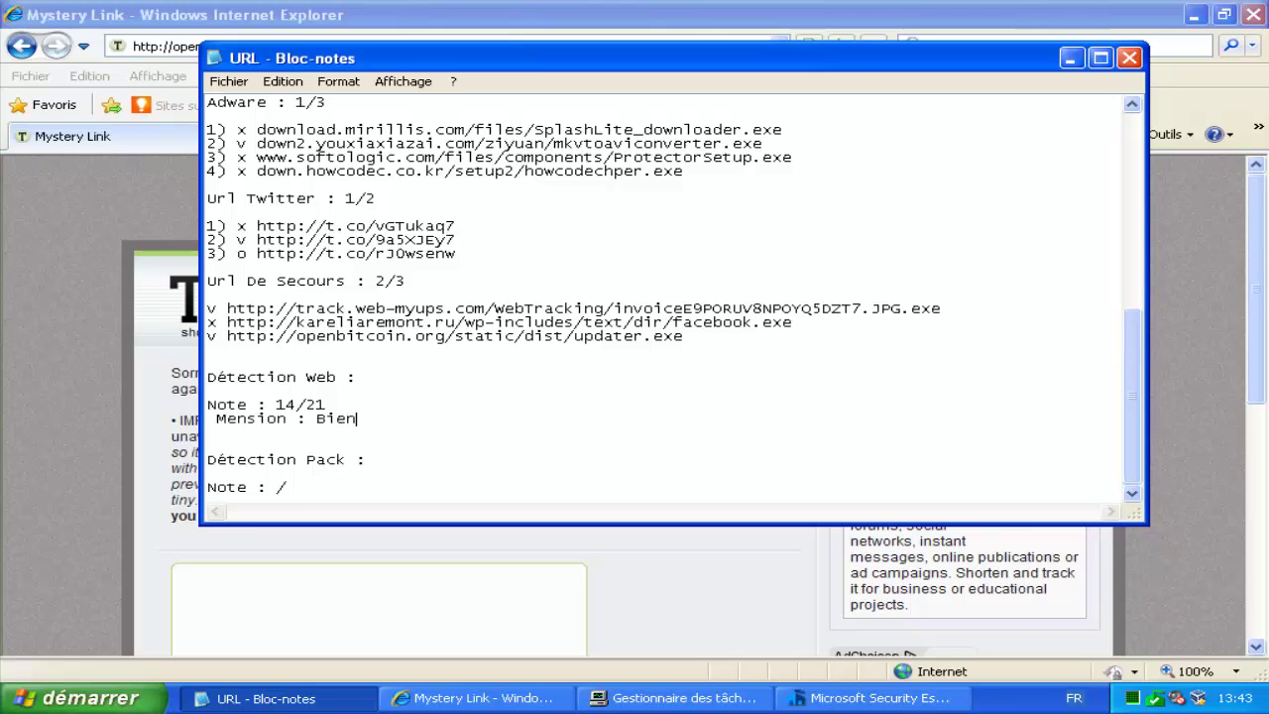
{"action": "key", "text": "alt"}
{"action": "key", "text": "f"}
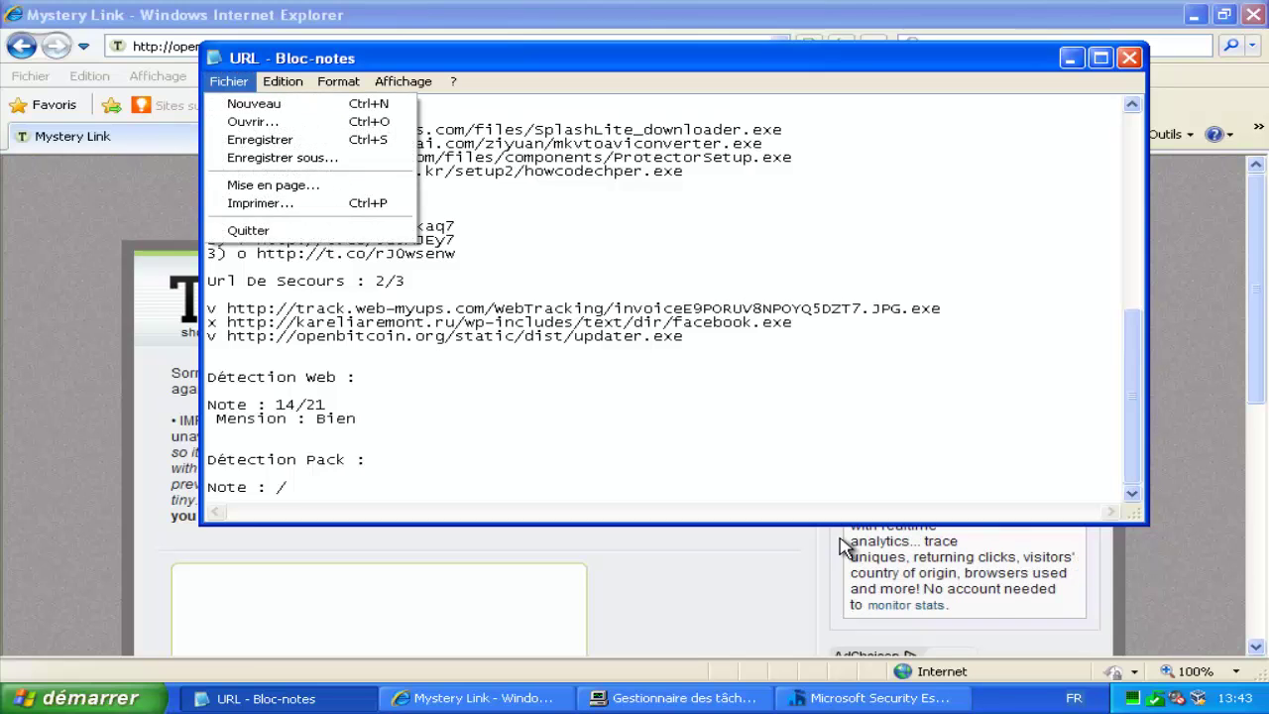
{"action": "key", "text": "Down"}
{"action": "key", "text": "Down"}
{"action": "key", "text": "Return"}
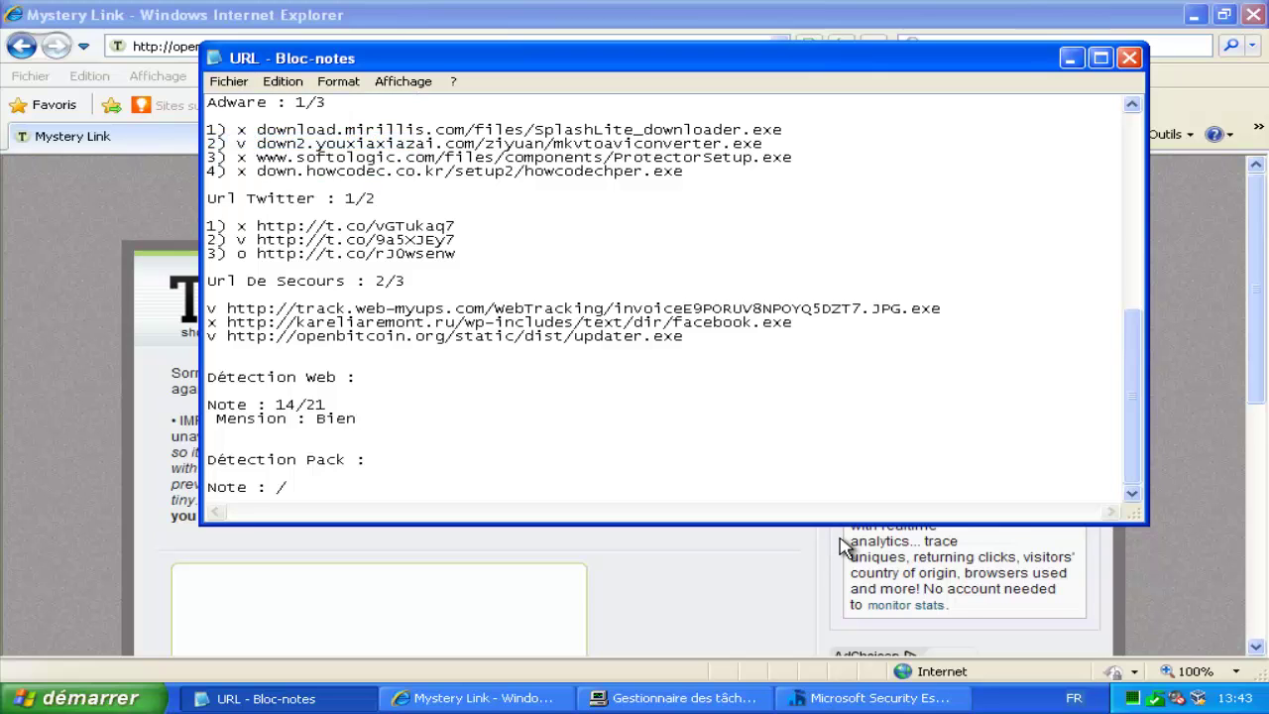
Step: Close the browser and copy the Rogue and Sample moi folders from the Virus archive inside Pack + txtnote to the desktop
{"action": "key", "text": "alt+Tab"}
{"action": "key", "text": "alt+F4"}
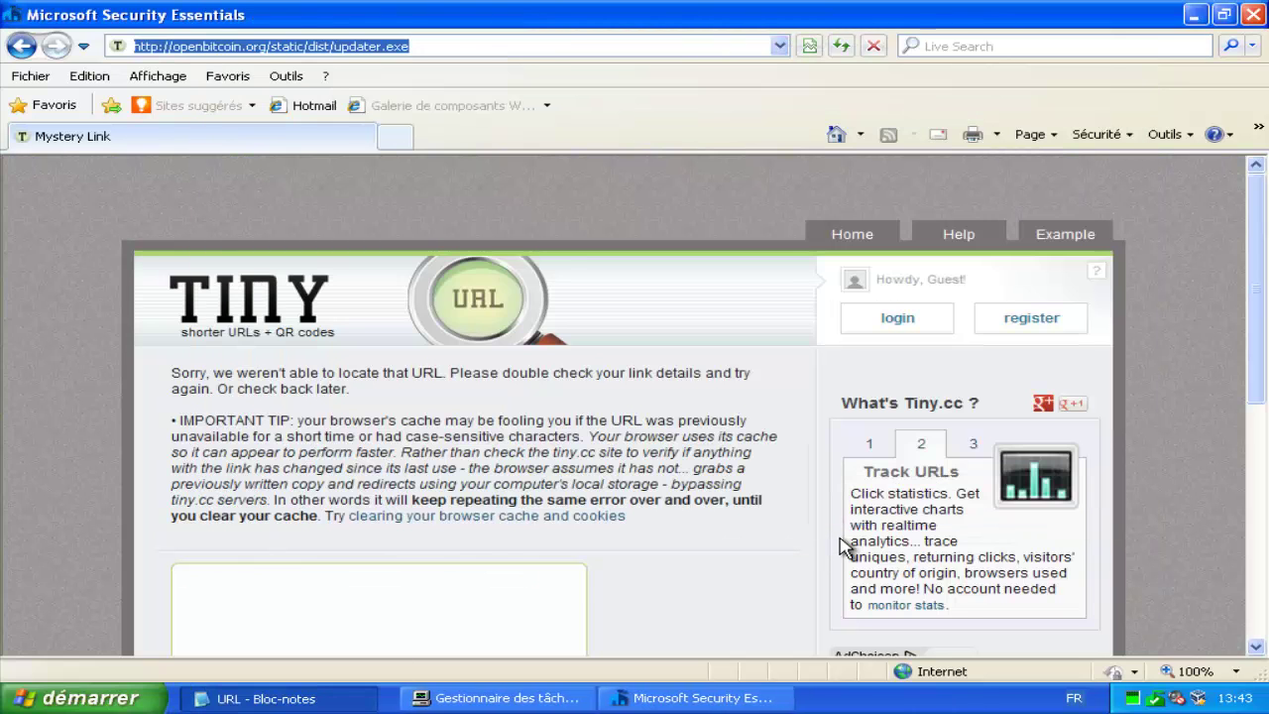
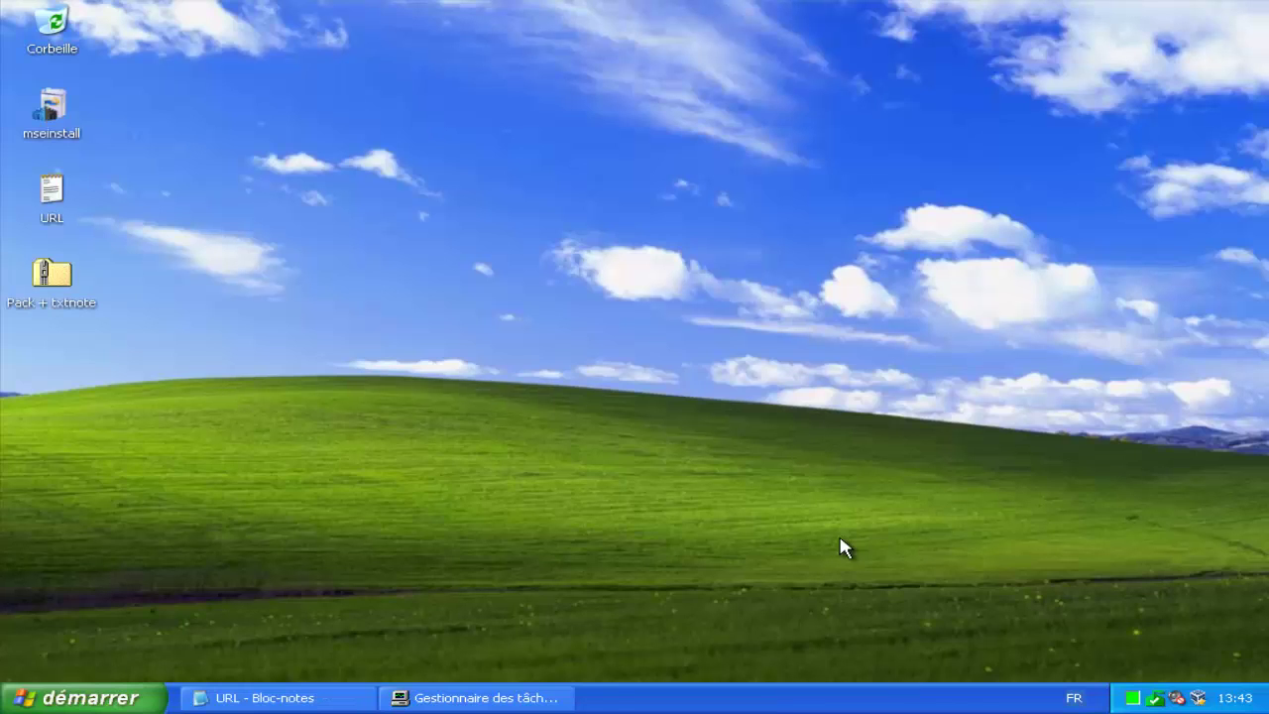
{"action": "key", "text": "p"}
{"action": "key", "text": "Return"}
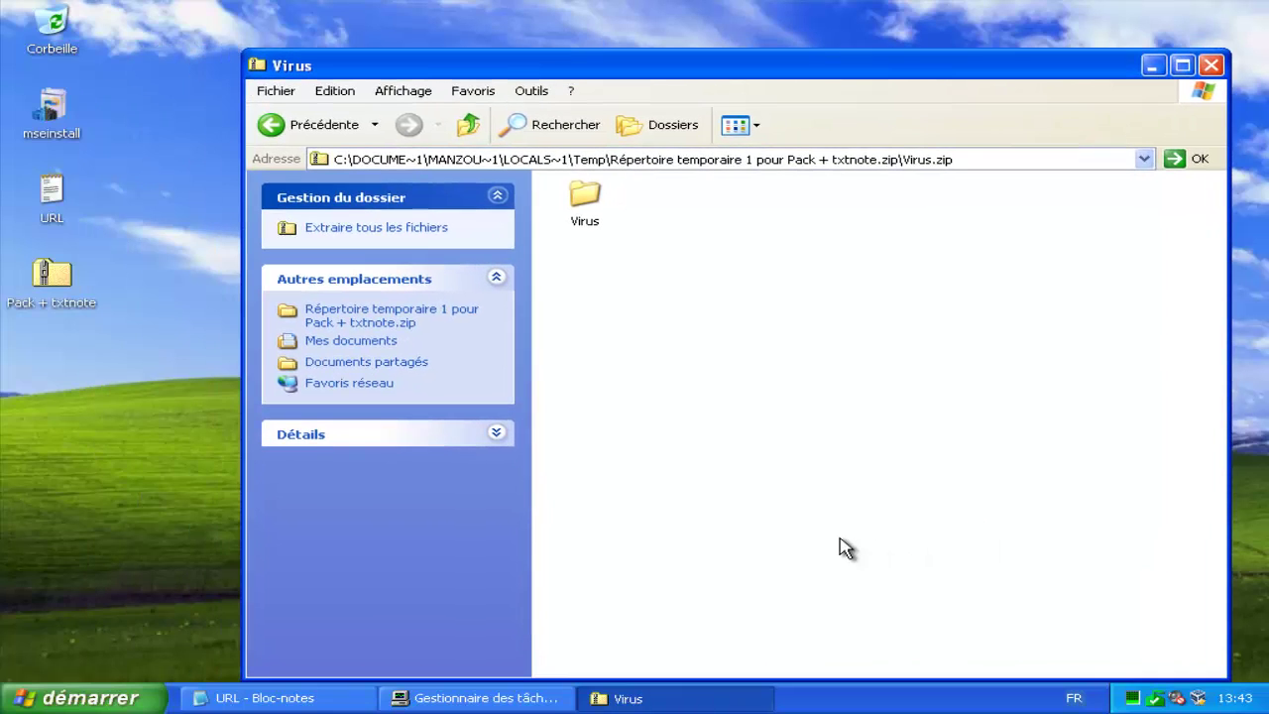
{"action": "key", "text": "Down"}
{"action": "key", "text": "Return"}
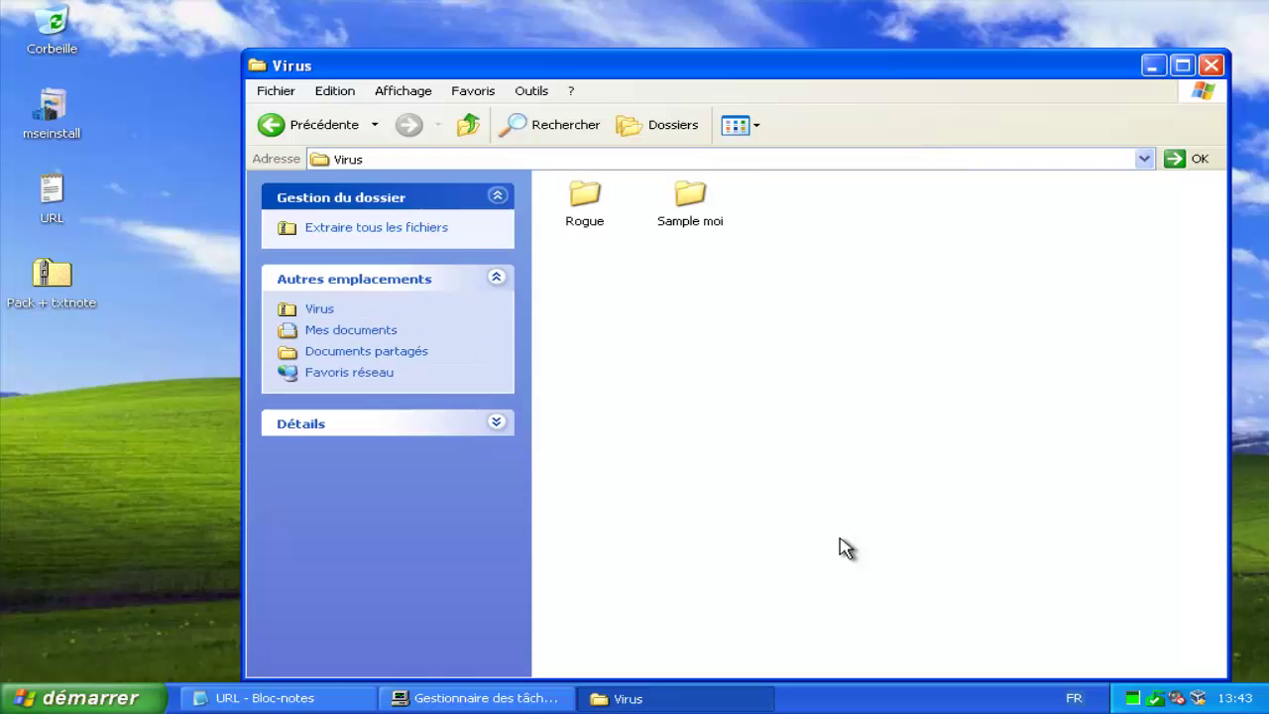
{"action": "key", "text": "ctrl+a"}
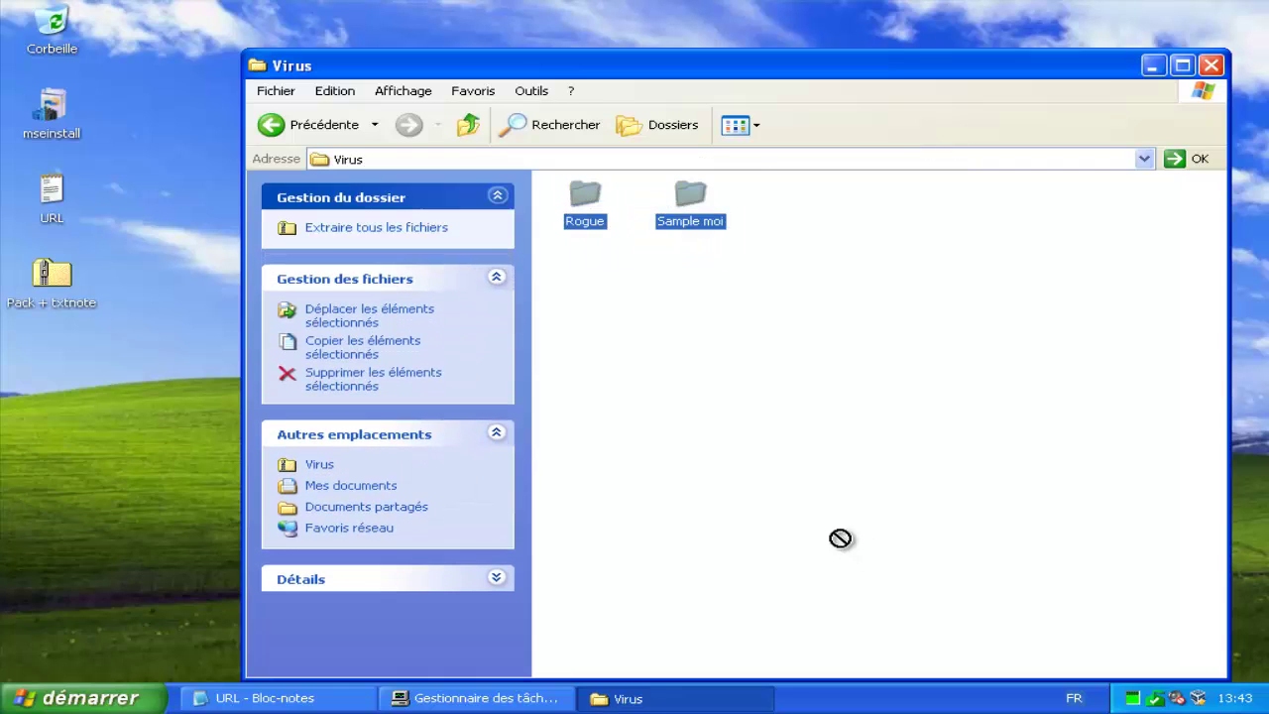
{"action": "left_click_drag", "start_coordinate": [585, 204], "coordinate": [156, 453]}
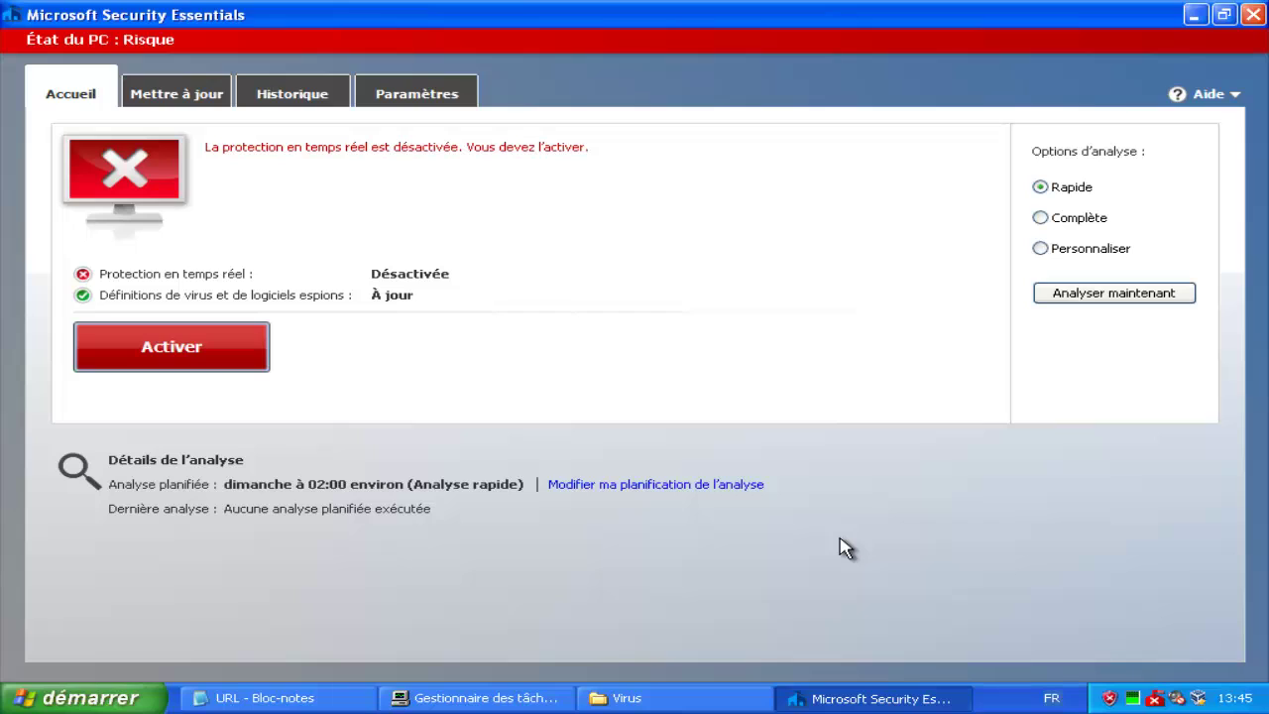
Step: Try to activate real-time protection, and start a custom scan in Security Essentials, expanding drive C: down to the user profile's folders
{"action": "key", "text": "Return"}
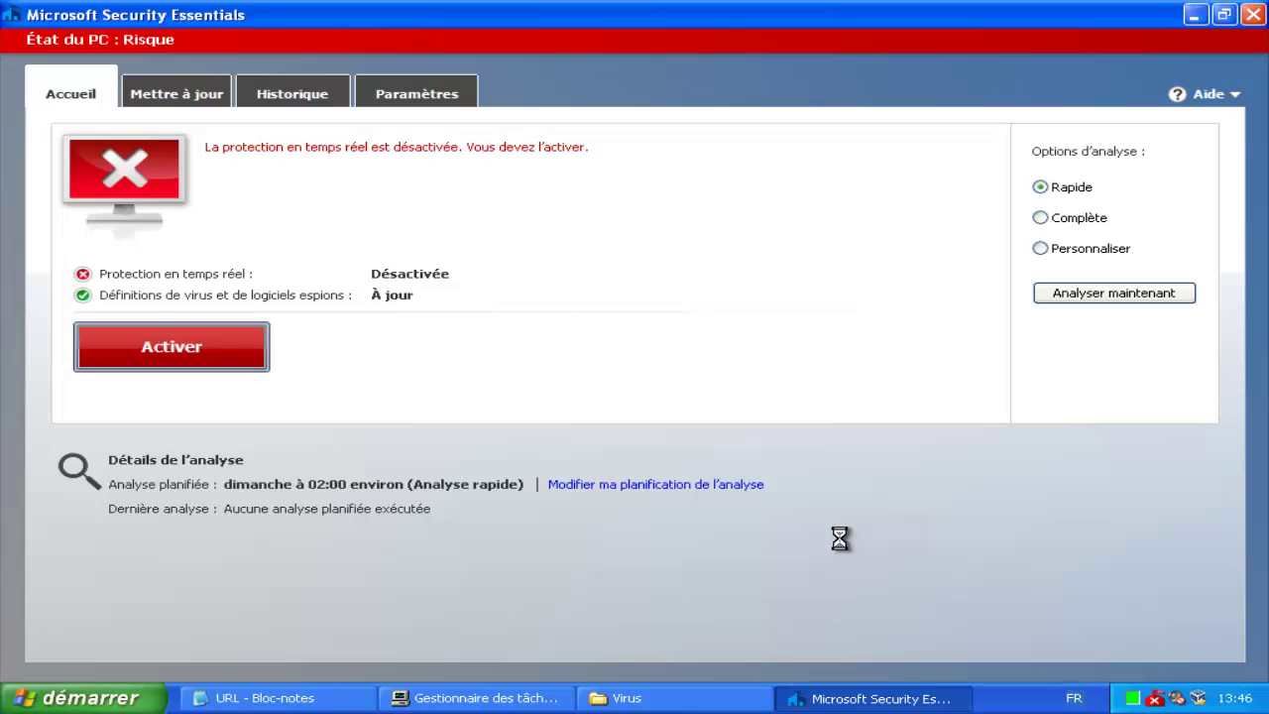
{"action": "left_click", "coordinate": [1040, 248]}
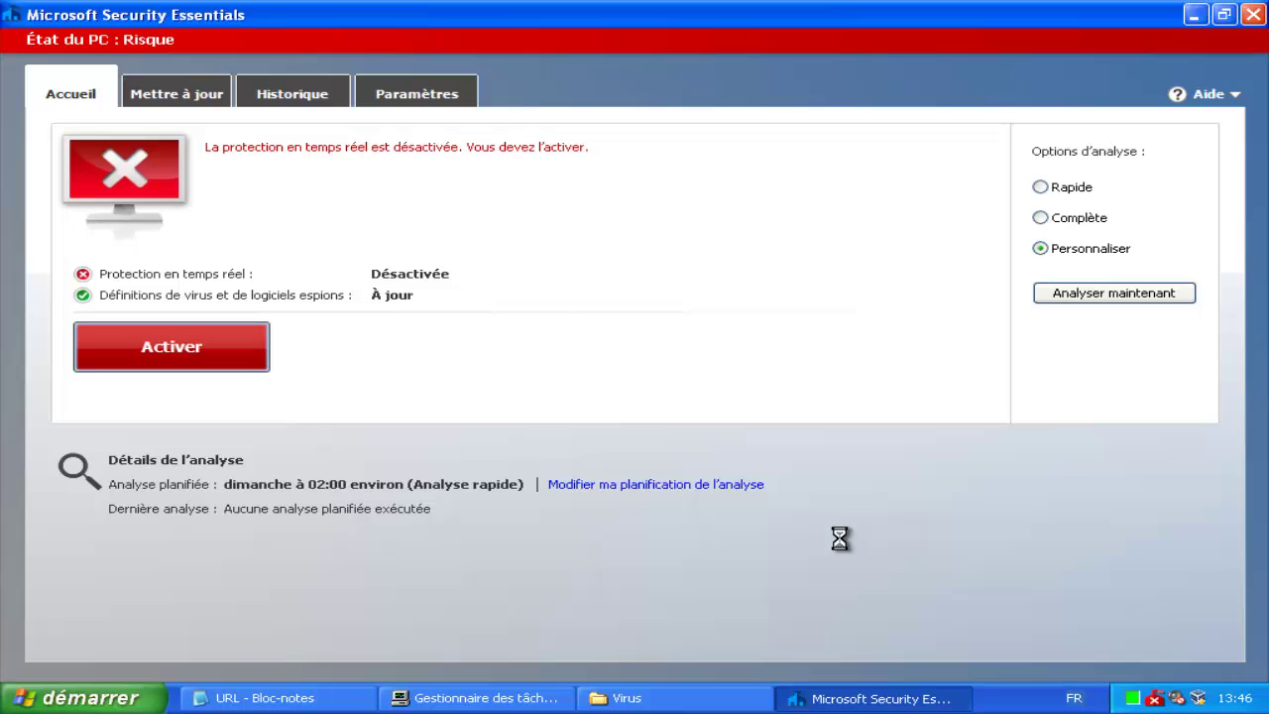
{"action": "left_click", "coordinate": [1113, 292]}
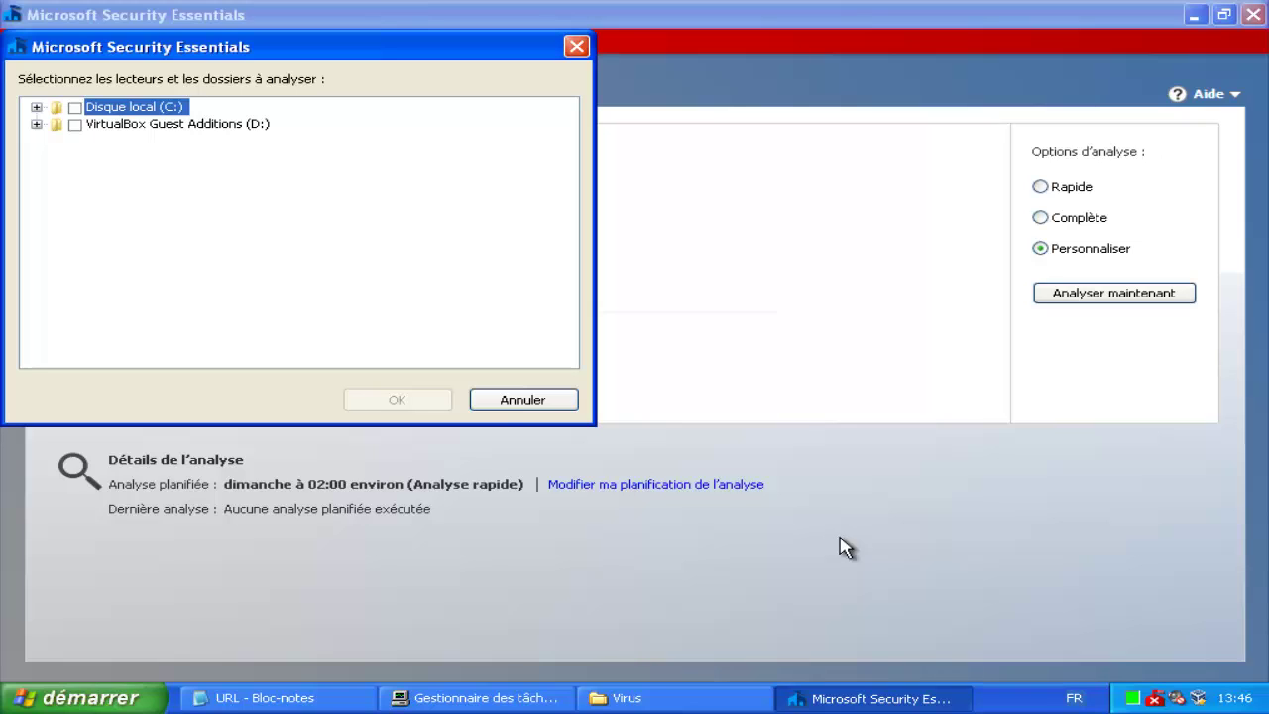
{"action": "key", "text": "Right"}
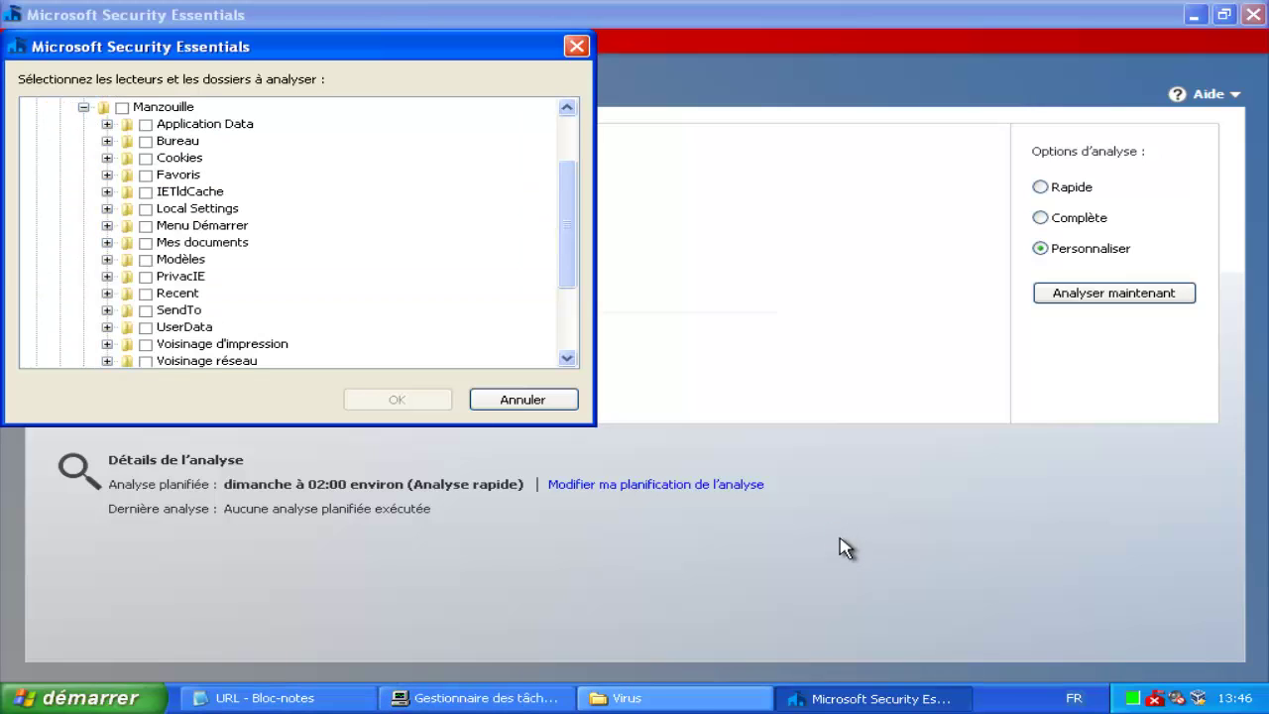
Step: Count the files in the Rogue and Sample moi desktop folders, dismiss the Security Essentials error, and close the folders
{"action": "key", "text": "alt+Tab"}
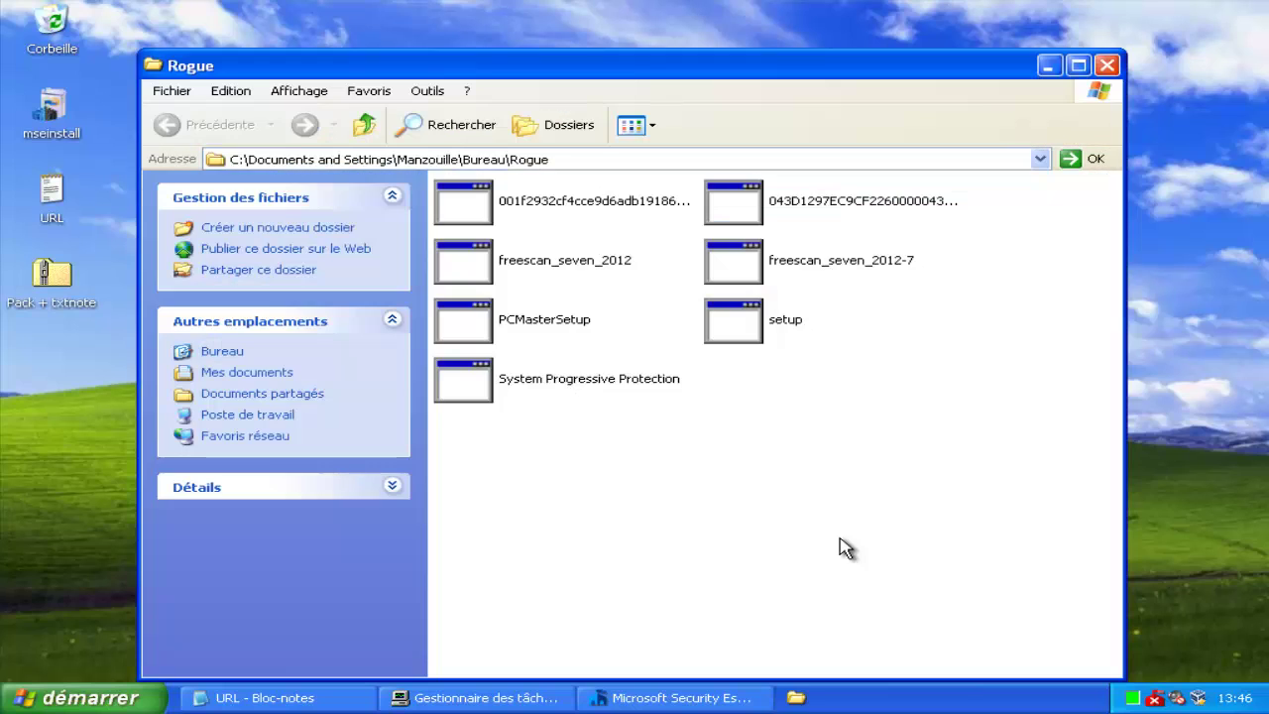
{"action": "key", "text": "ctrl+a"}
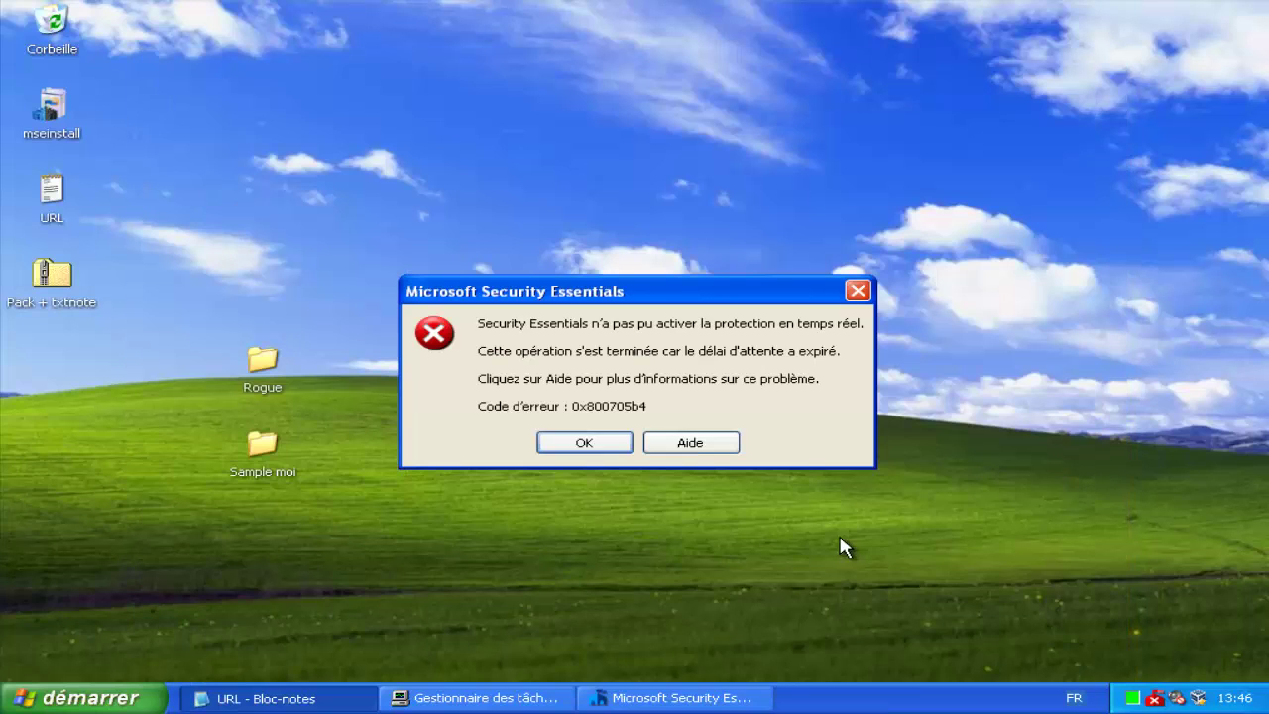
{"action": "key", "text": "Return"}
{"action": "key", "text": "Return"}
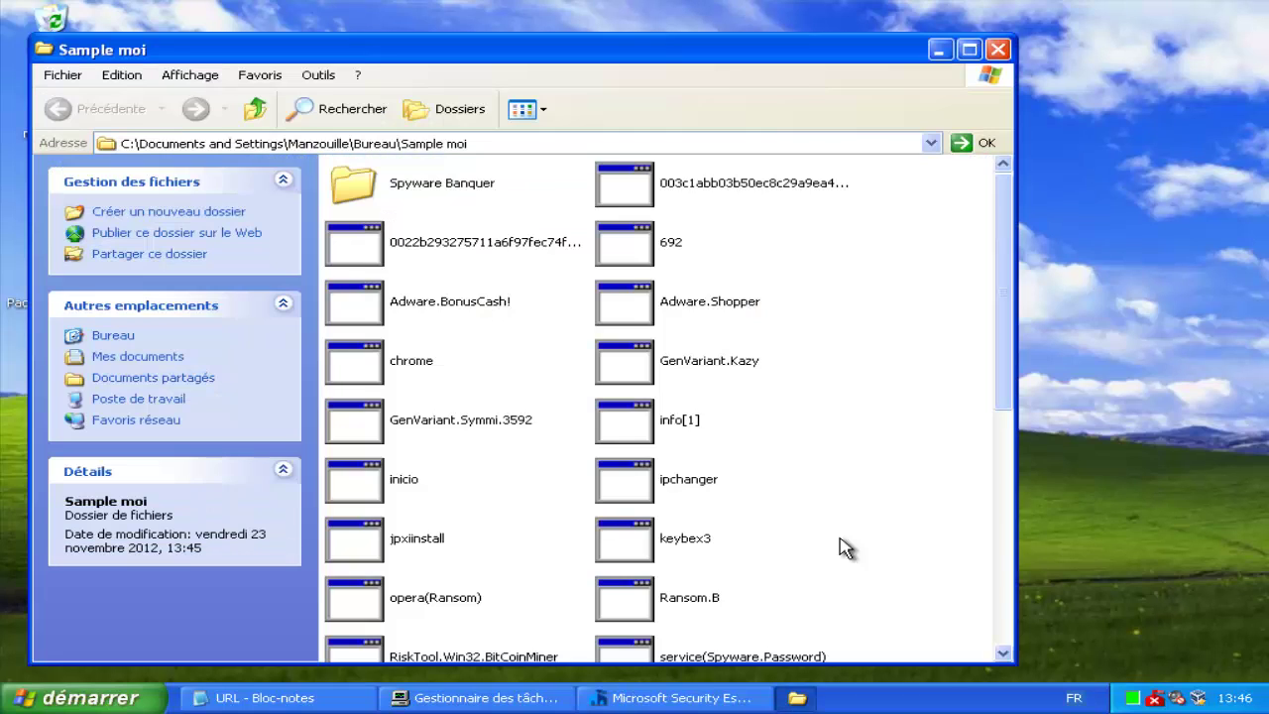
{"action": "left_click_drag", "start_coordinate": [940, 173], "coordinate": [319, 631]}
{"action": "left_click_drag", "start_coordinate": [841, 548], "coordinate": [841, 549]}
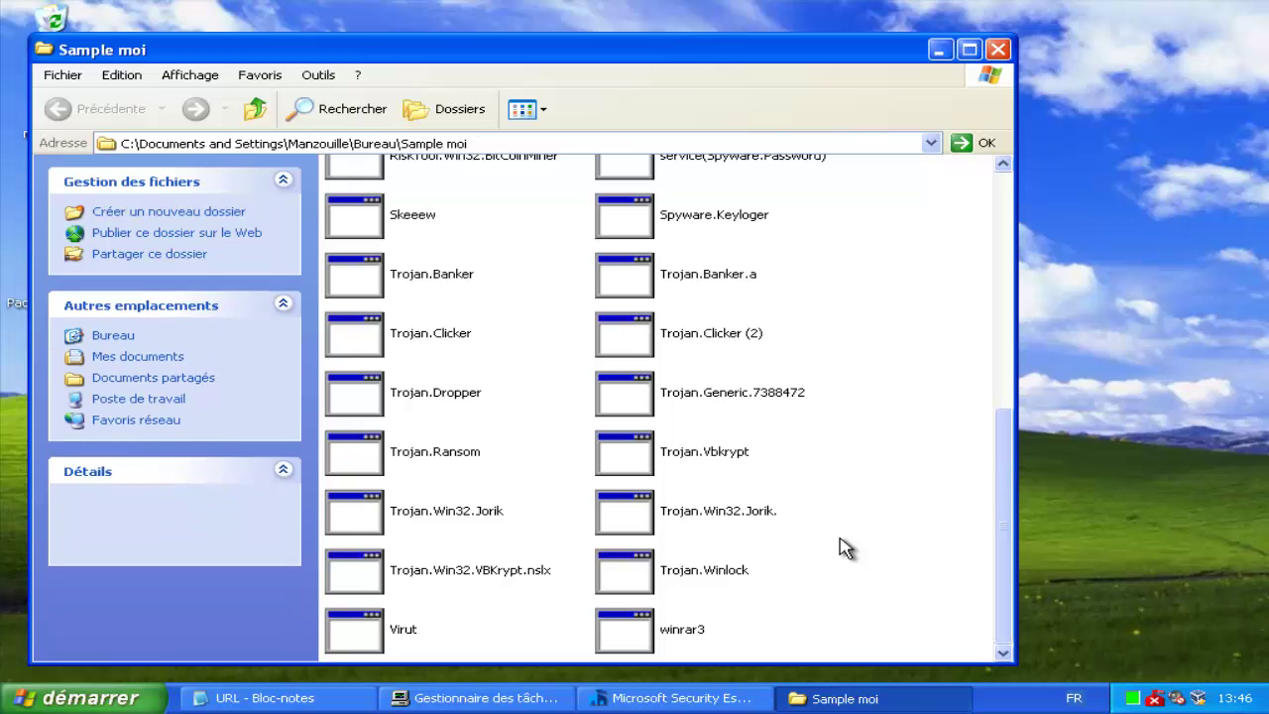
{"action": "key", "text": "alt+F4"}
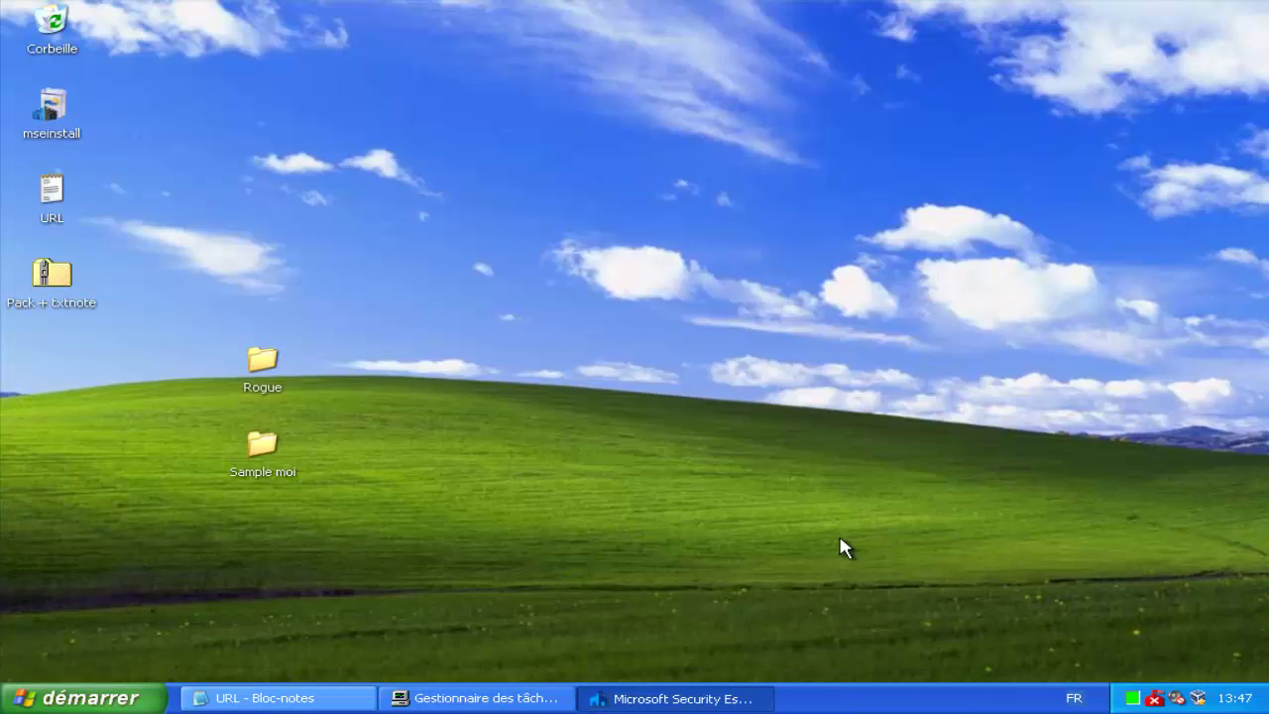
Step: Switch to the URL notes and launch the calculator with the calc command
{"action": "key", "text": "alt+Tab"}
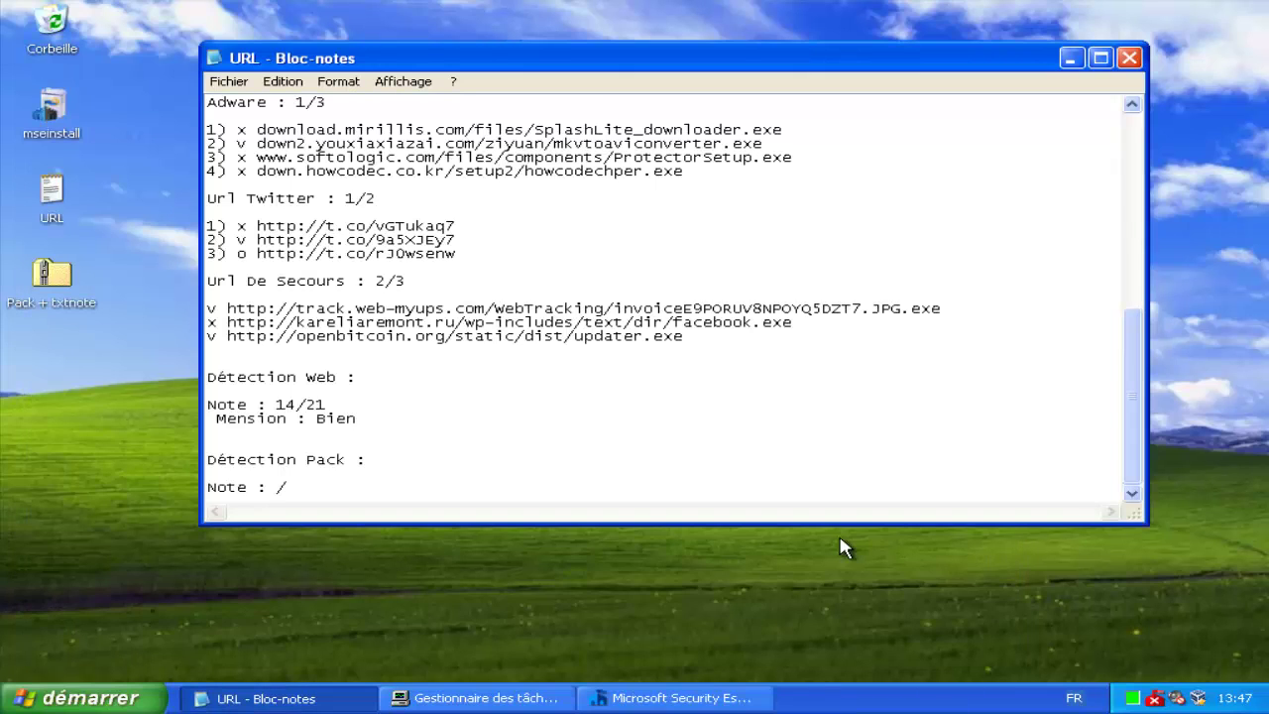
{"action": "key", "text": "super"}
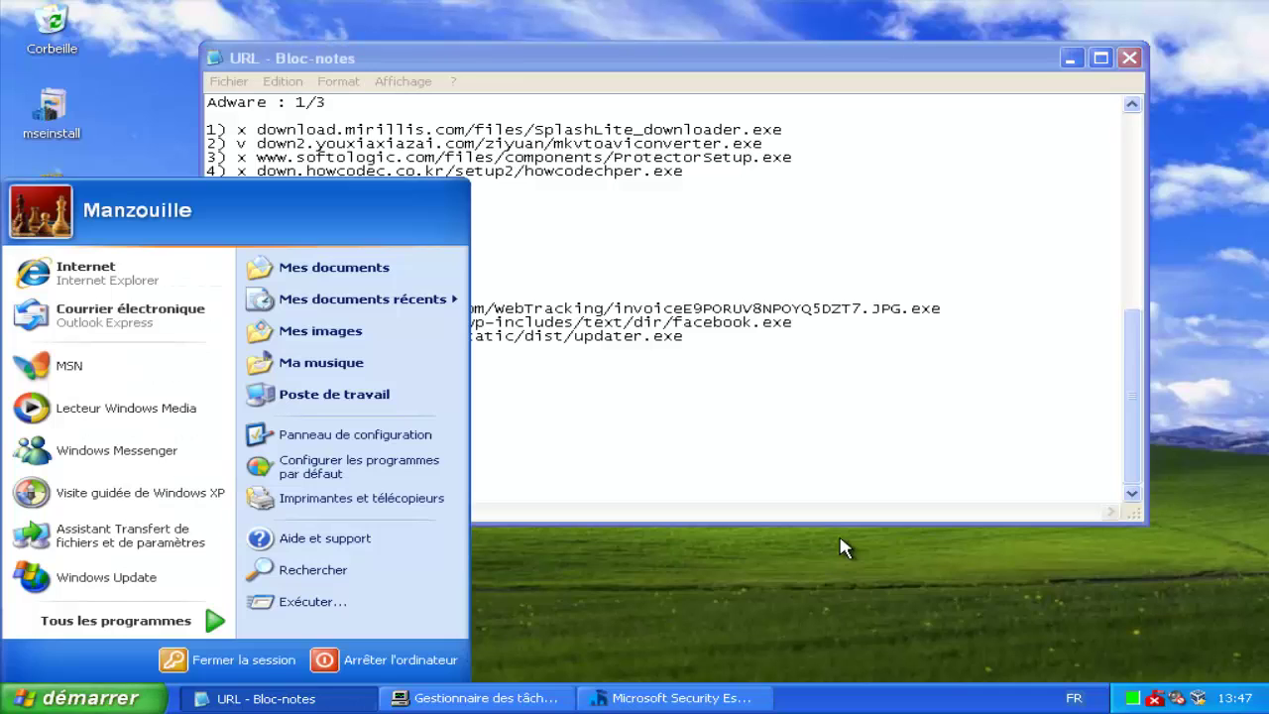
{"action": "key", "text": "e"}
{"action": "key", "text": "Return"}
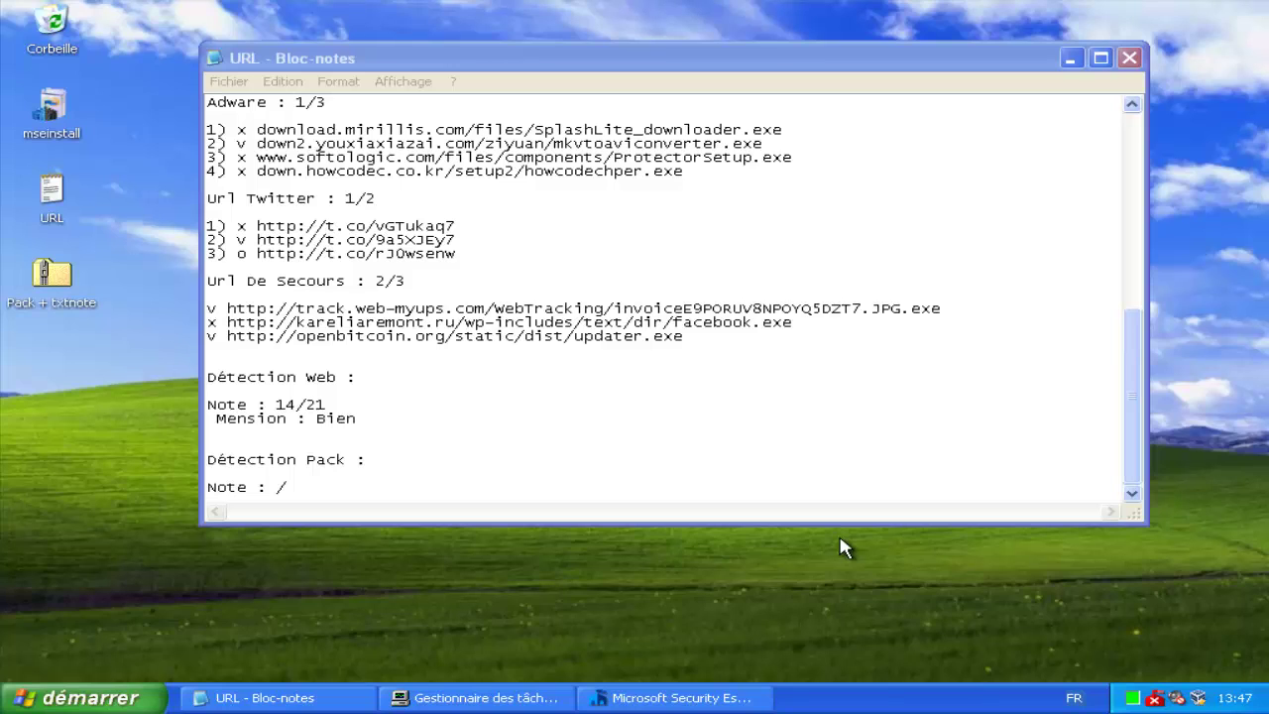
{"action": "key", "text": "super"}
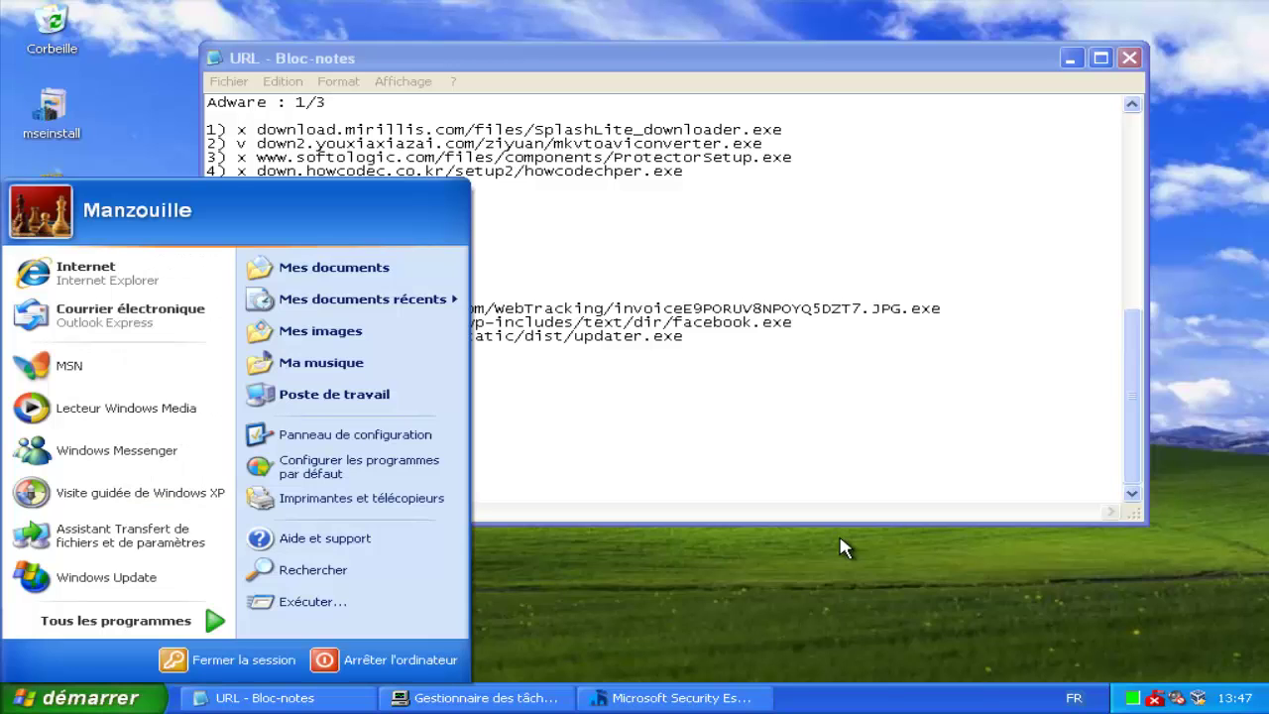
{"action": "key", "text": "x"}
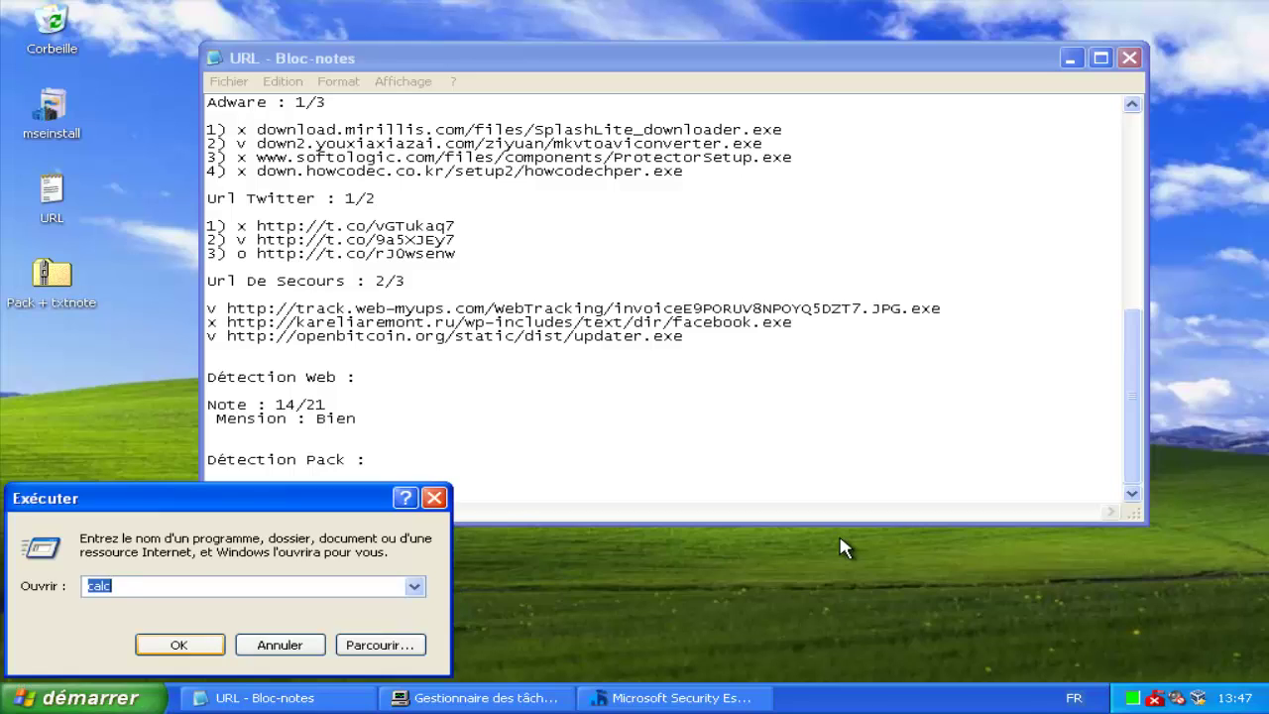
{"action": "key", "text": "Escape"}
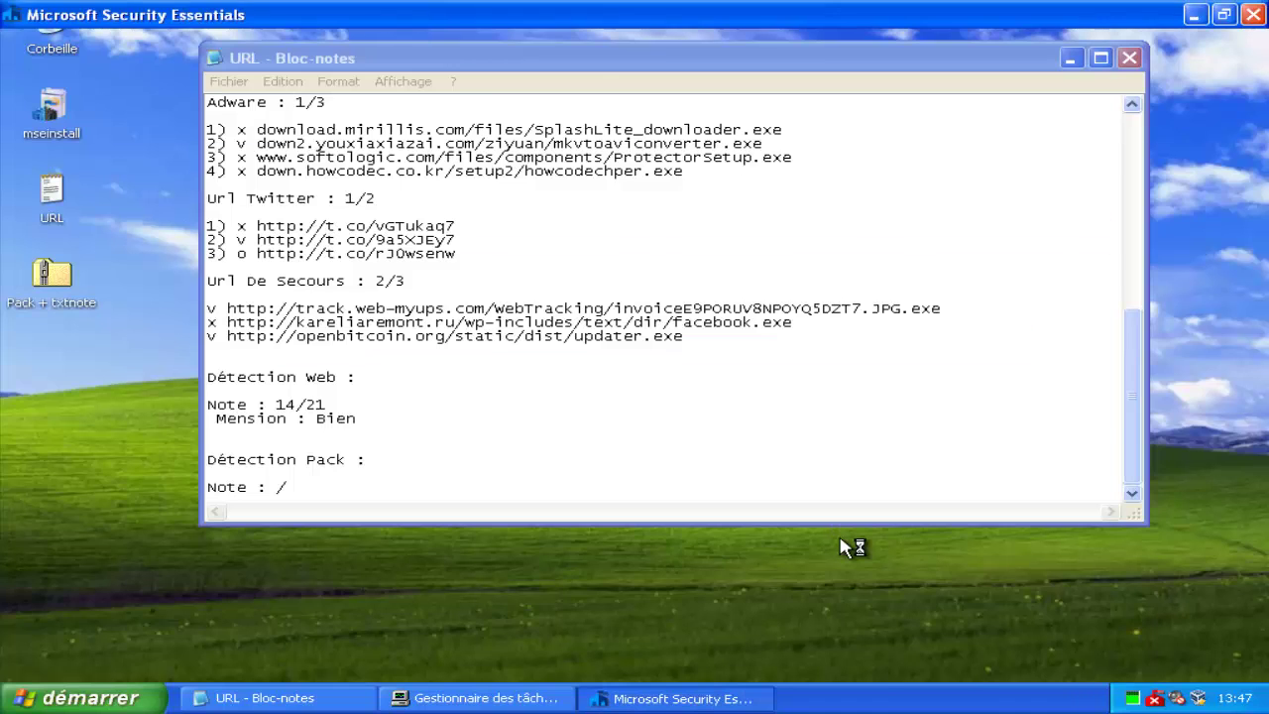
{"action": "key", "text": "super+r"}
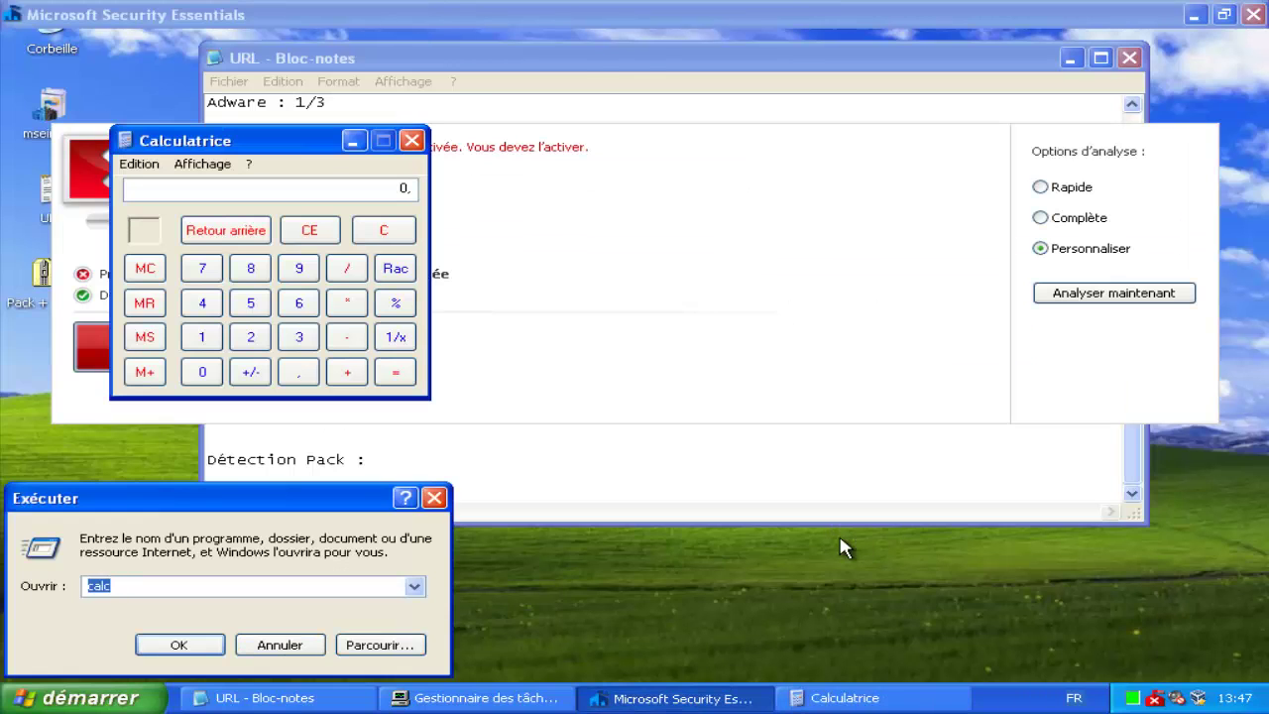
{"action": "key", "text": "Tab"}
{"action": "key", "text": "Tab"}
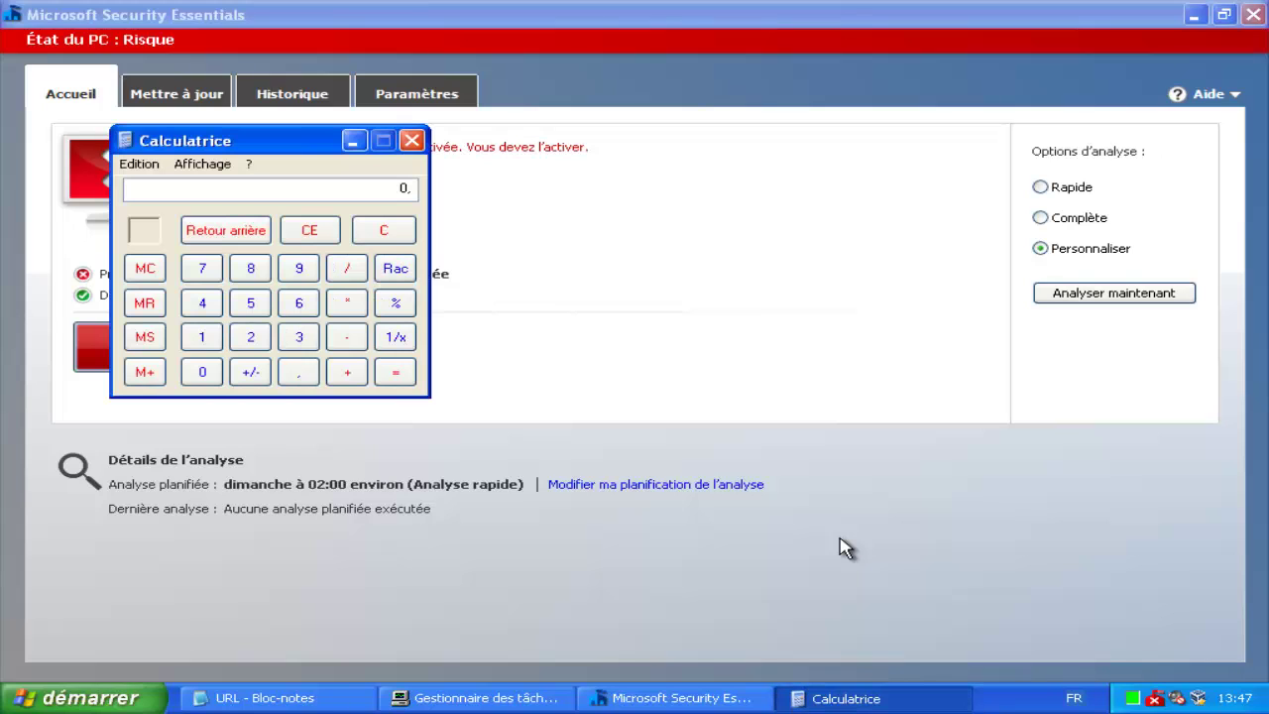
Step: Add the 7 Rogue files to the Sample moi file count in the calculator and close it
{"action": "type", "text": "4+7"}
{"action": "type", "text": "7"}
{"action": "key", "text": "Return"}
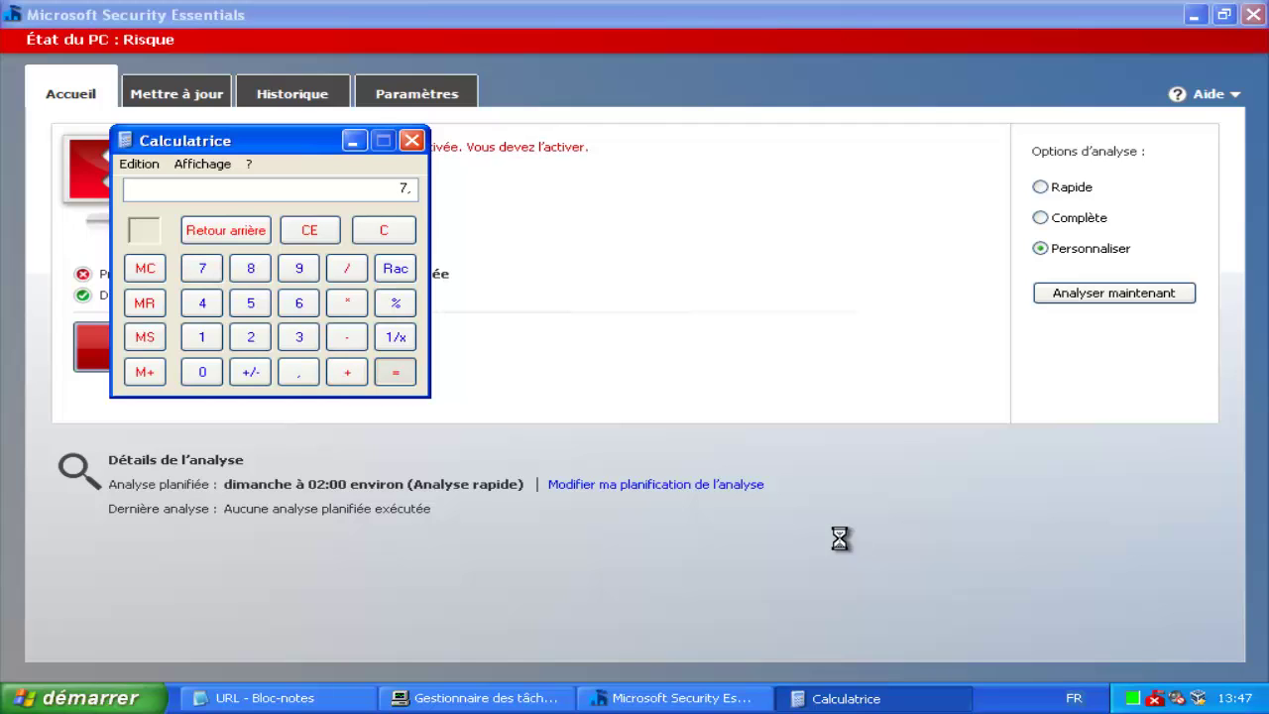
{"action": "key", "text": "alt+F4"}
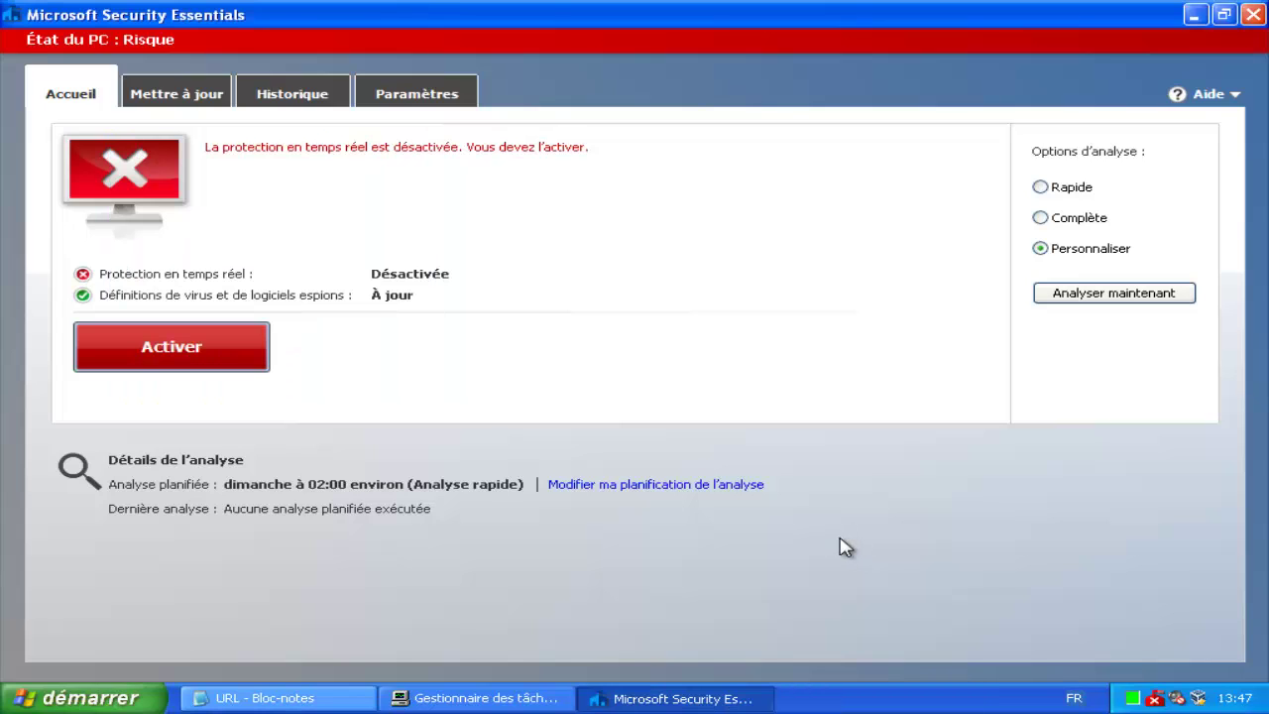
Step: Enter 41 as the total after the slash in the Détection Pack note and return to Security Essentials
{"action": "key", "text": "alt+Tab"}
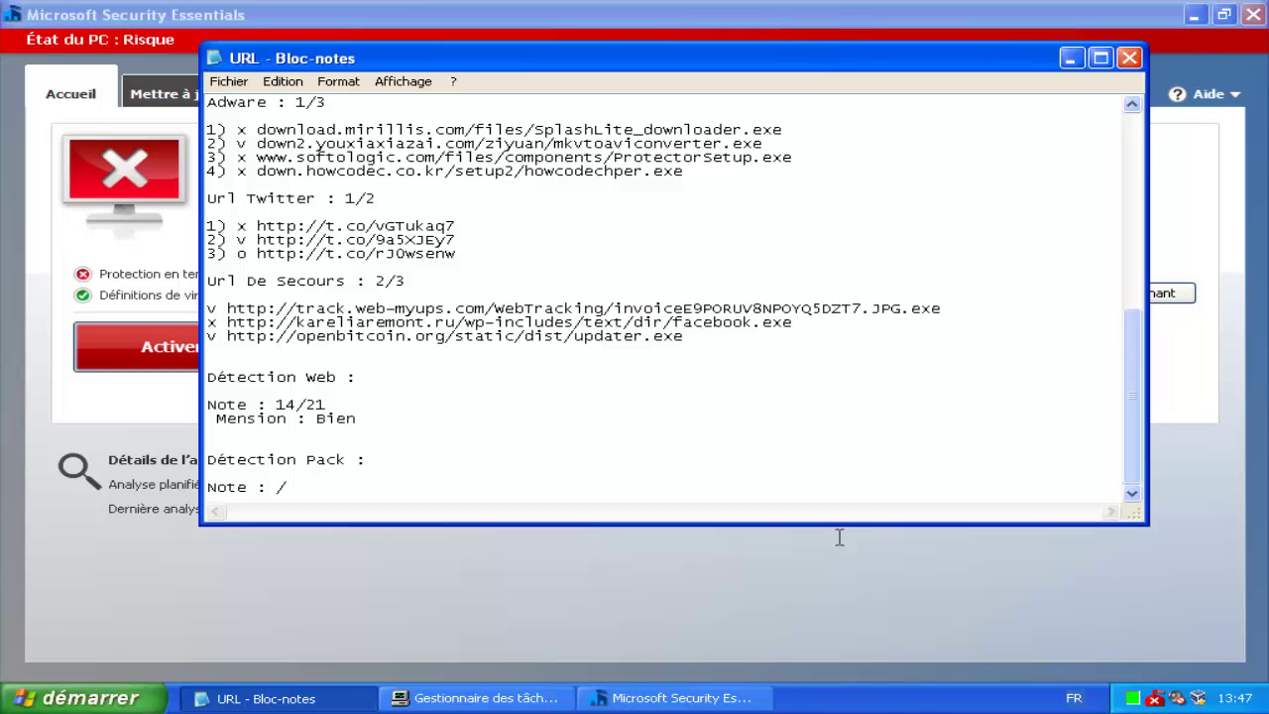
{"action": "key", "text": "ctrl+End"}
{"action": "type", "text": "41"}
{"action": "key", "text": "alt+Tab"}
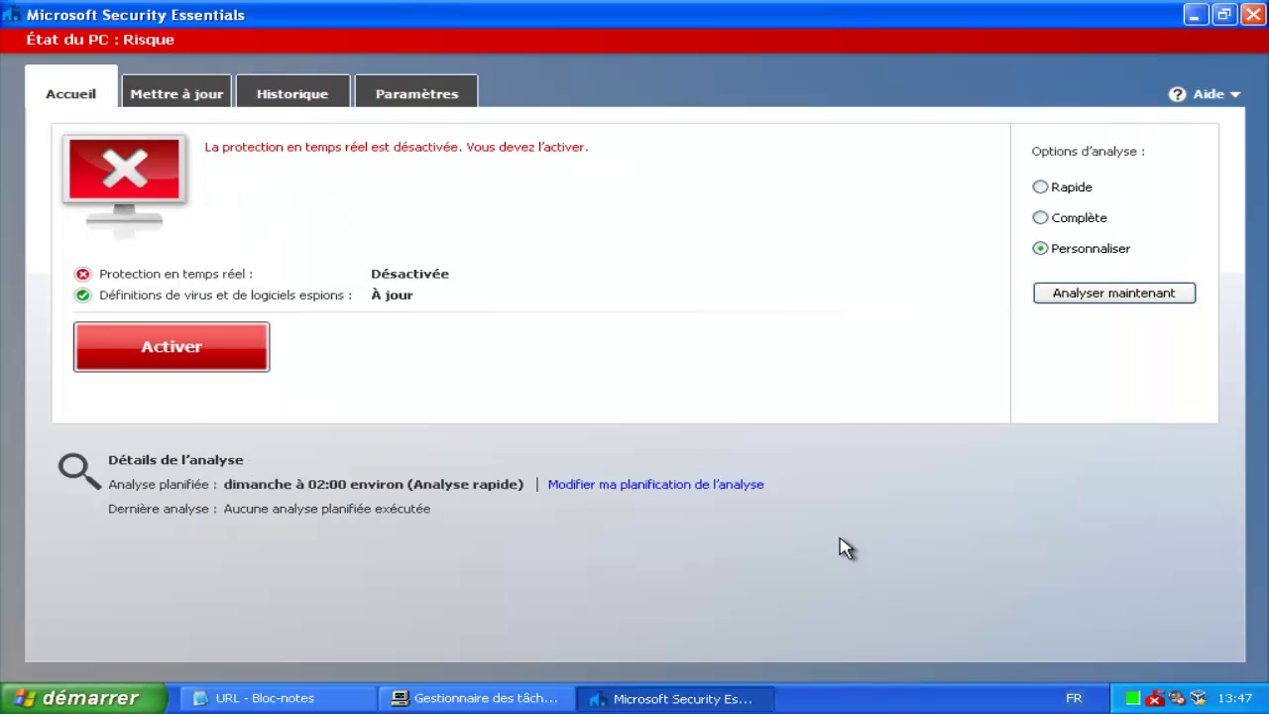
Step: Run a custom scan of the Rogue and Sample moi folders under Bureau in the user profile
{"action": "key", "text": "Return"}
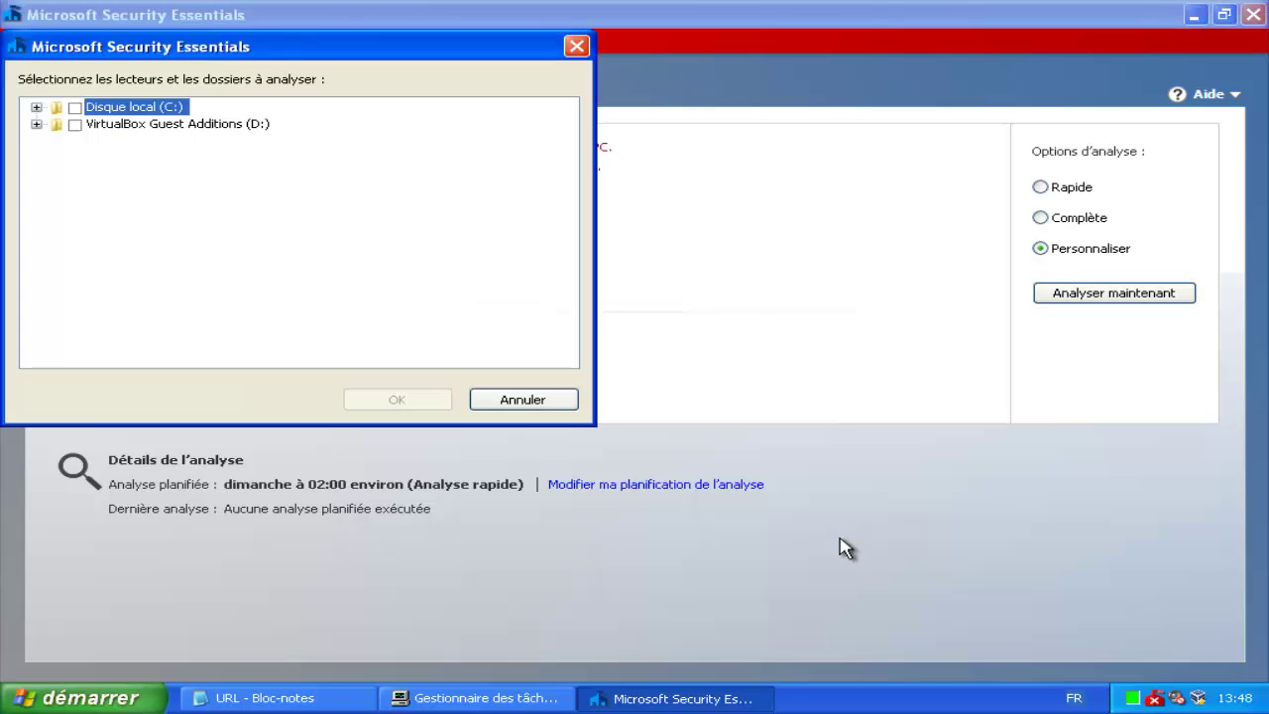
{"action": "key", "text": "Right"}
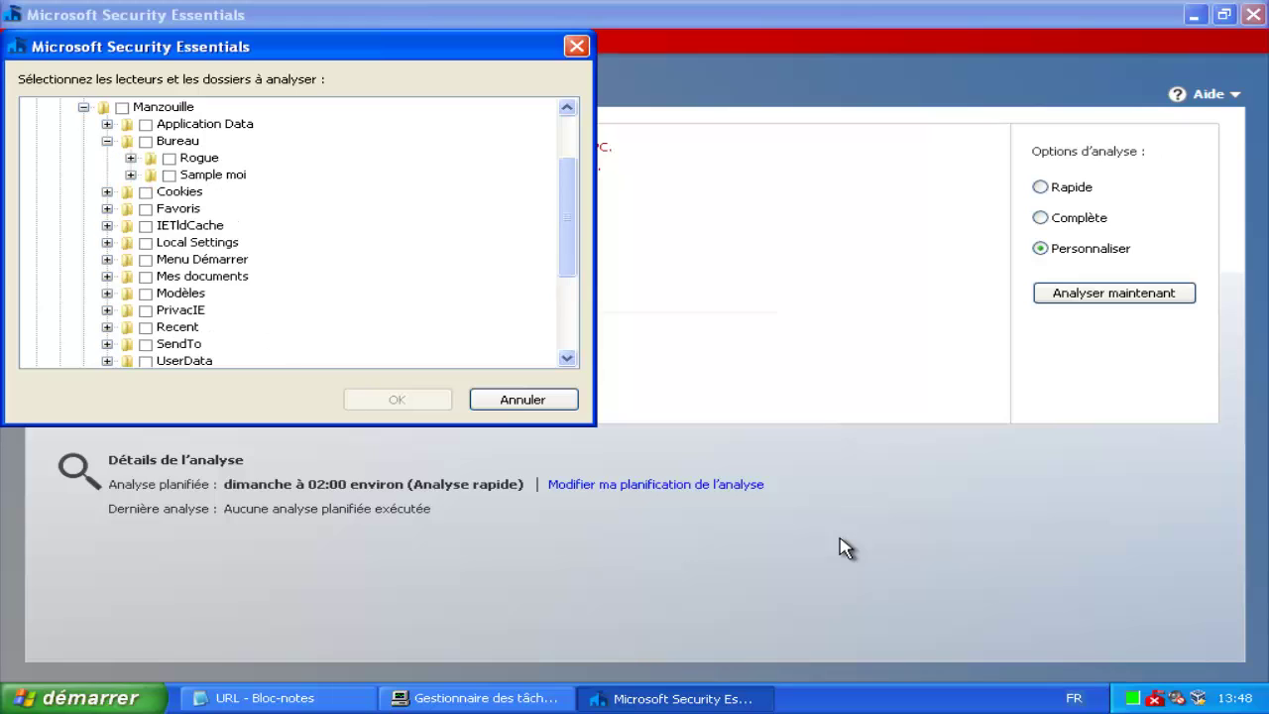
{"action": "key", "text": "Down"}
{"action": "key", "text": "space"}
{"action": "key", "text": "Down"}
{"action": "key", "text": "space"}
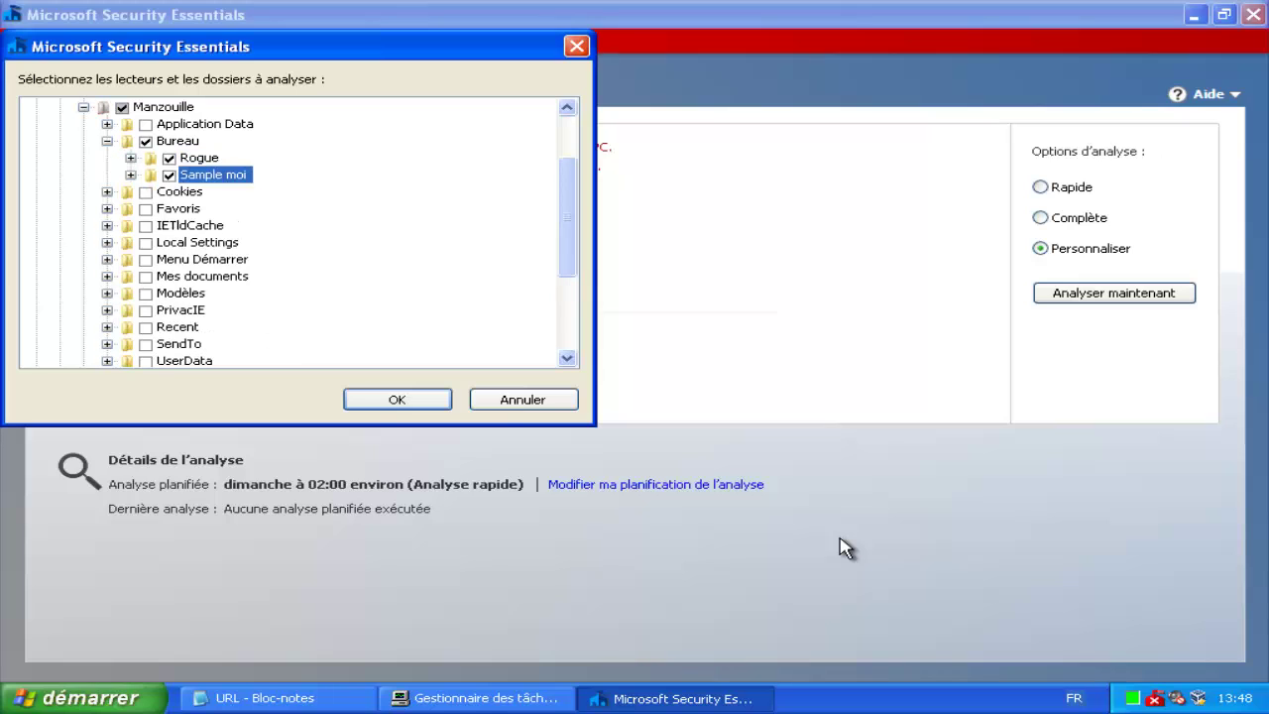
{"action": "key", "text": "Return"}
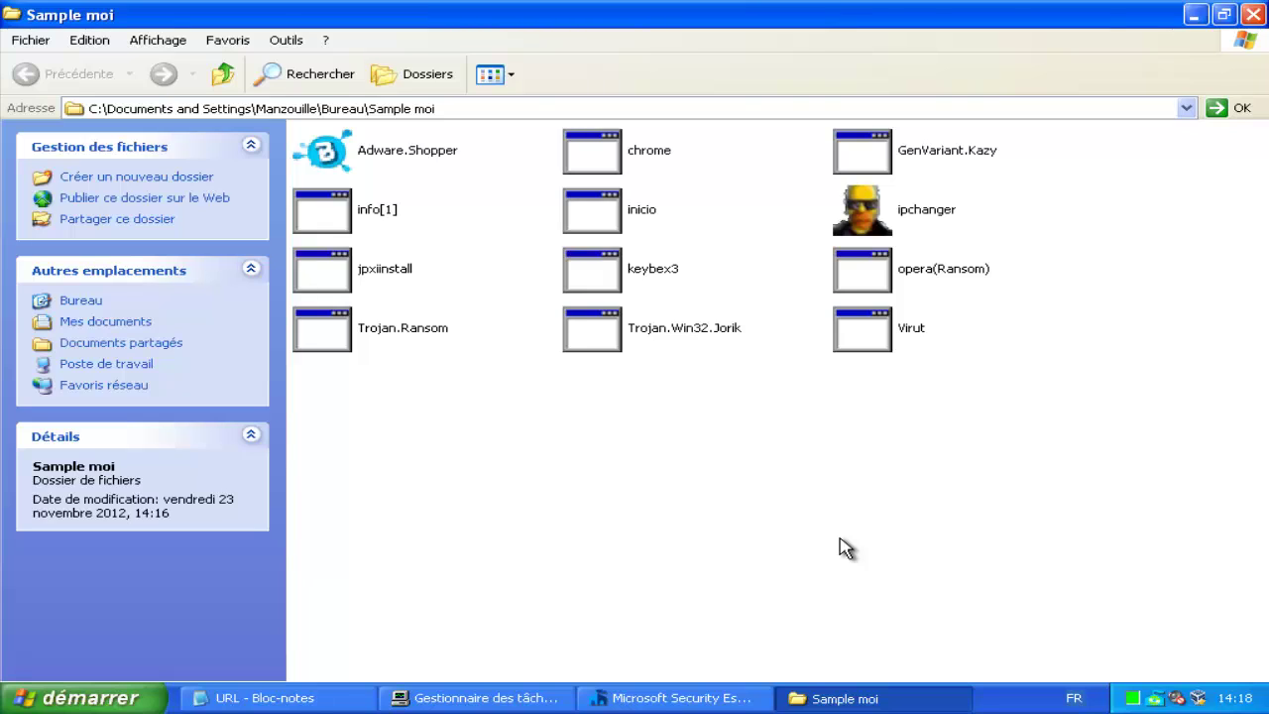
Step: Go through the files left in the Sample moi folder and run the ipchanger sample
{"action": "key", "text": "c"}
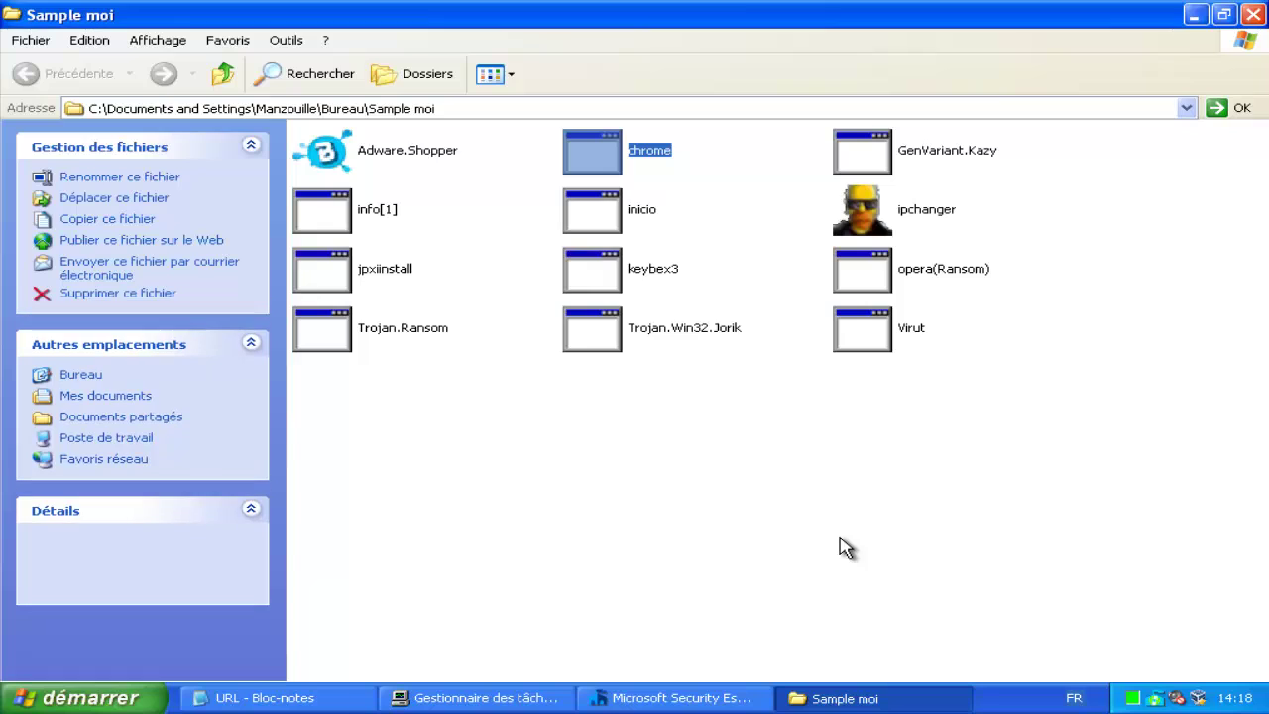
{"action": "key", "text": "Right"}
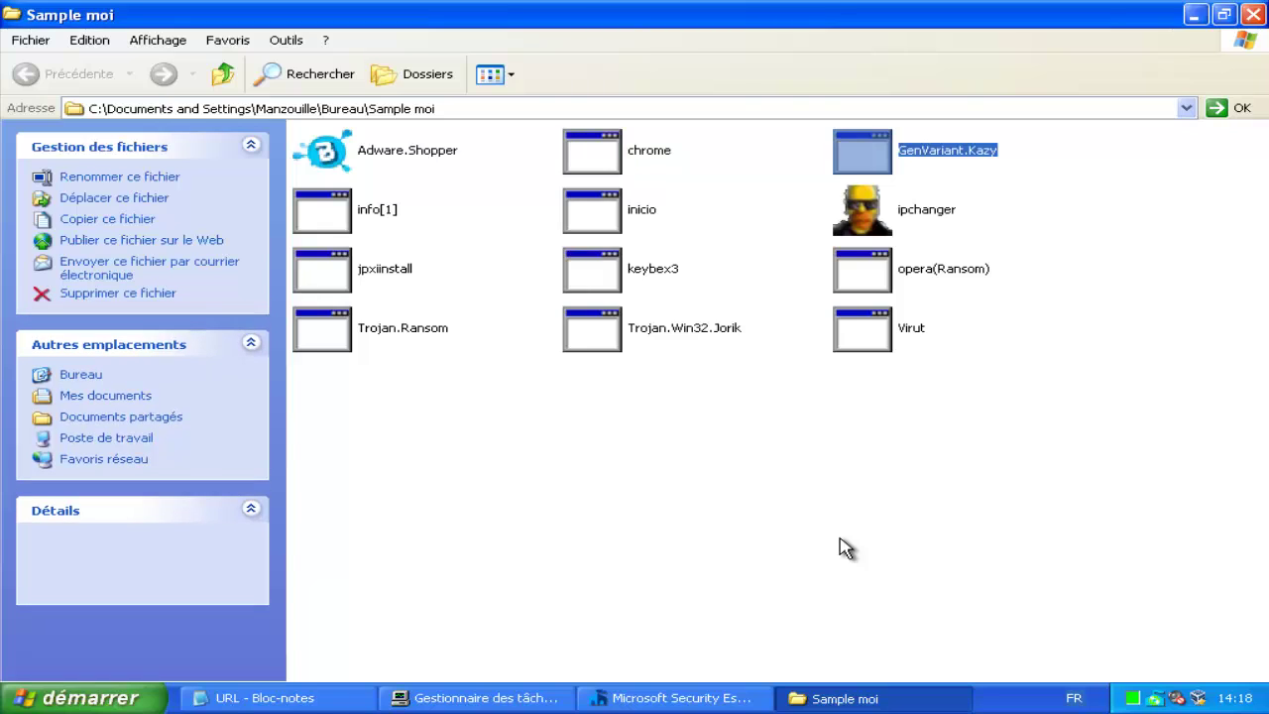
{"action": "key", "text": "Down"}
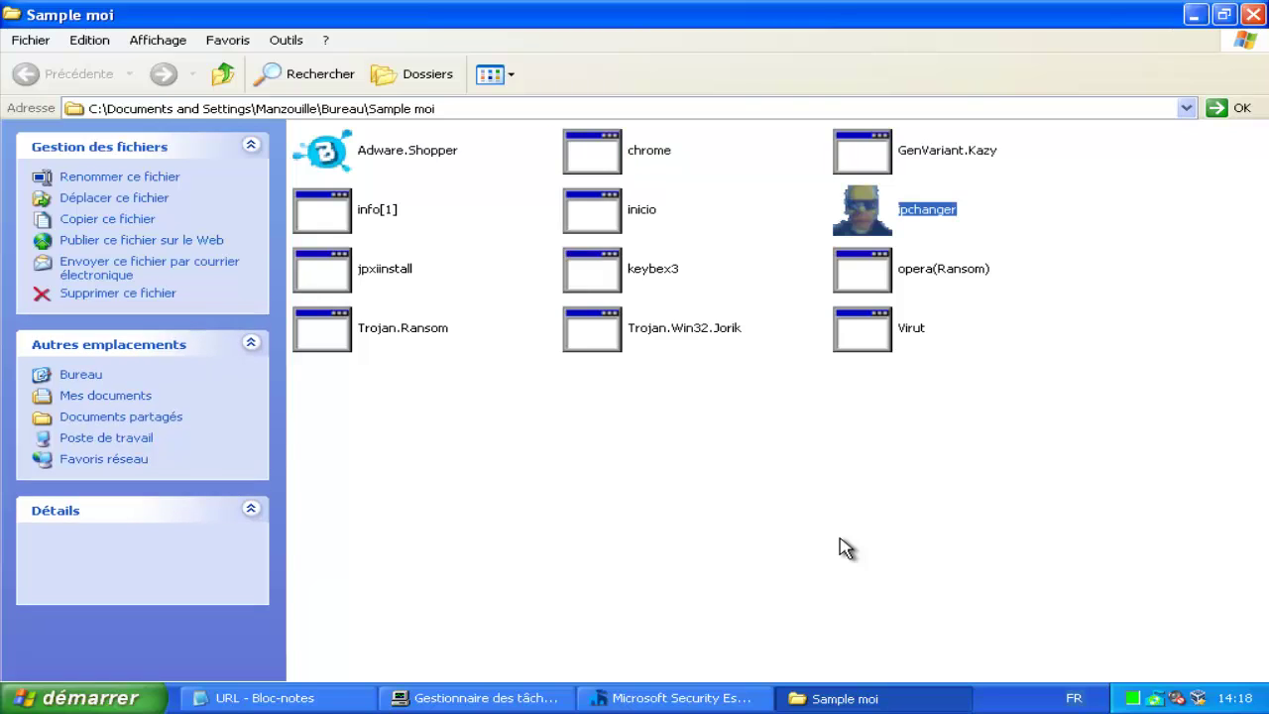
{"action": "key", "text": "Down"}
{"action": "key", "text": "Down"}
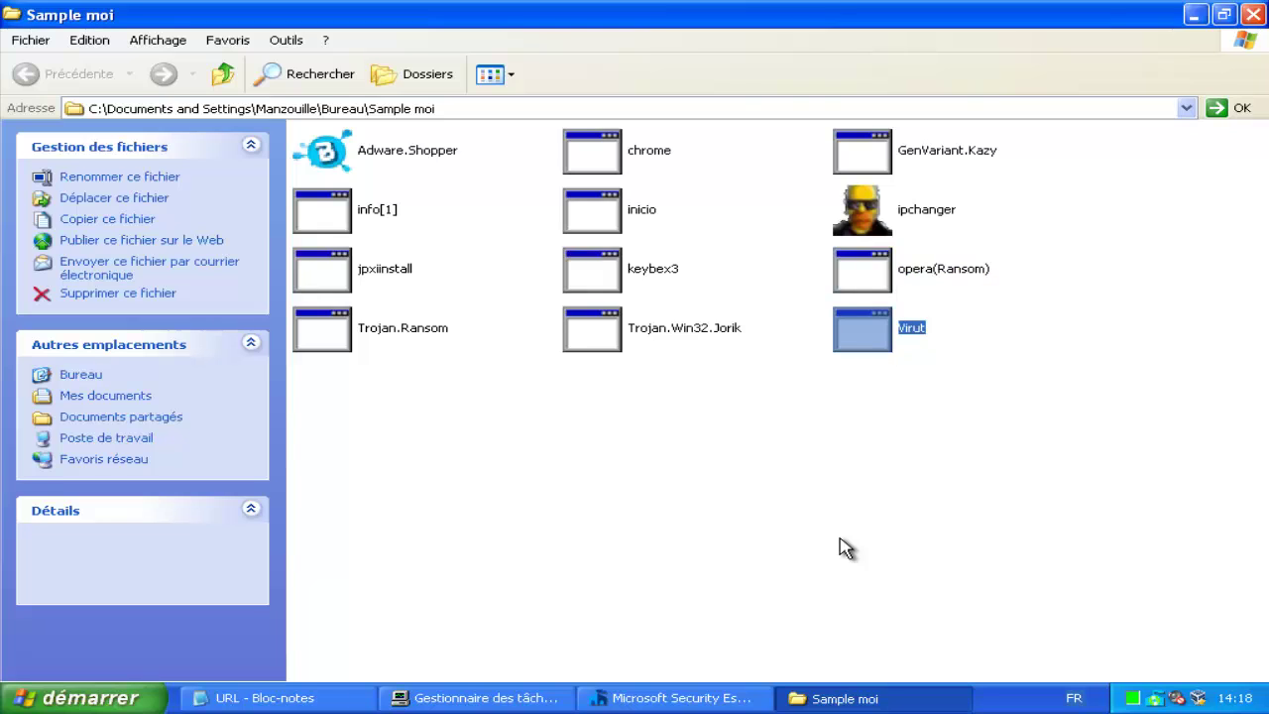
{"action": "left_click", "coordinate": [845, 548]}
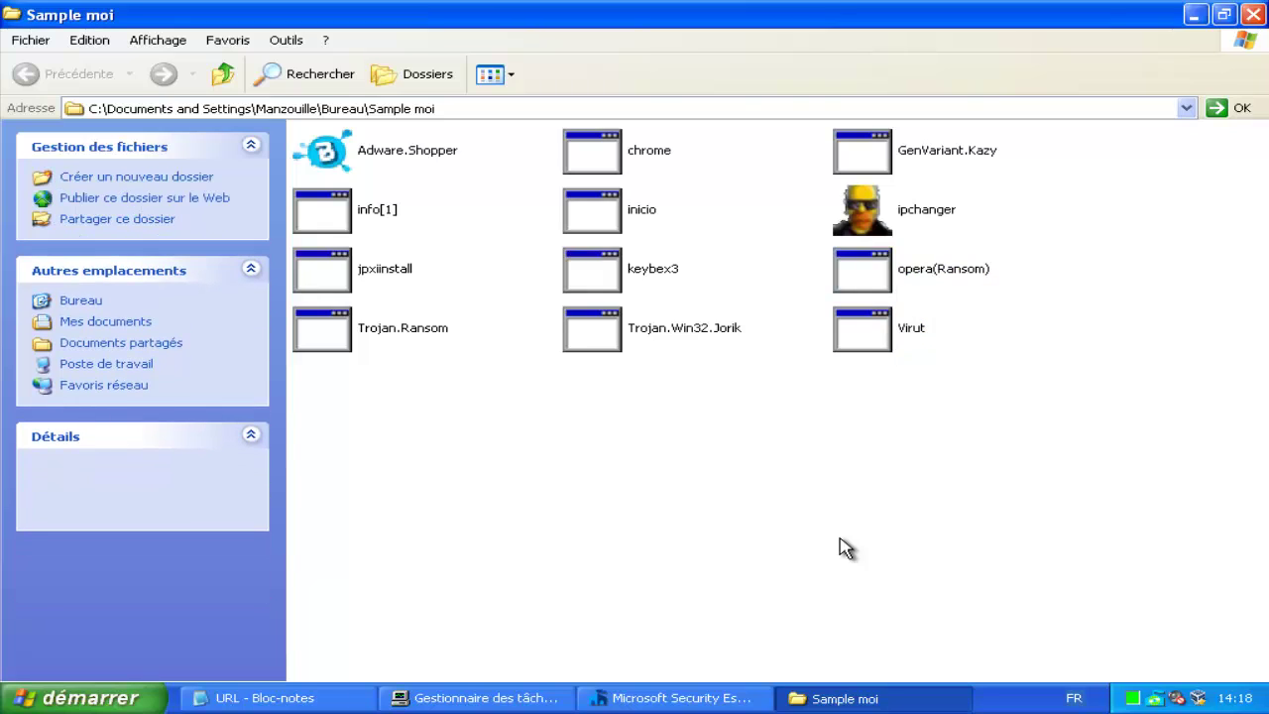
{"action": "key", "text": "Up"}
{"action": "key", "text": "Up"}
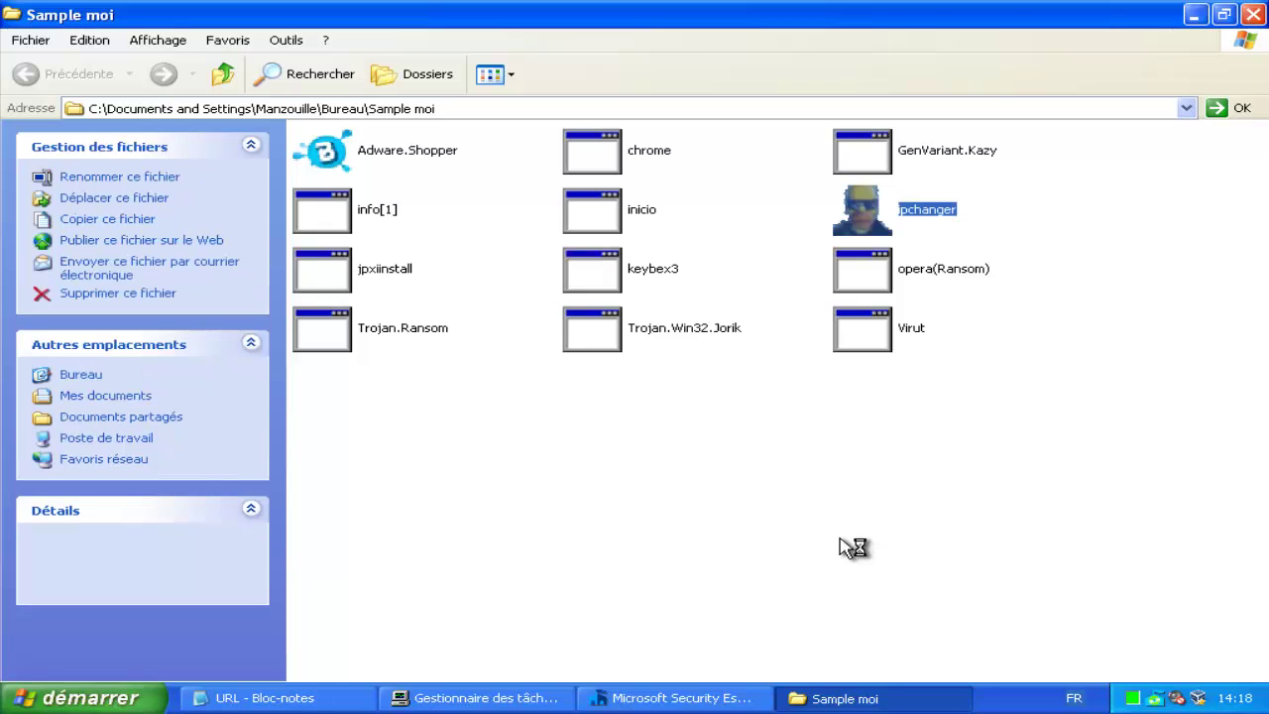
Step: Check the running processes in Task Manager for the ipchanger sample and minimize it
{"action": "left_click", "coordinate": [466, 698]}
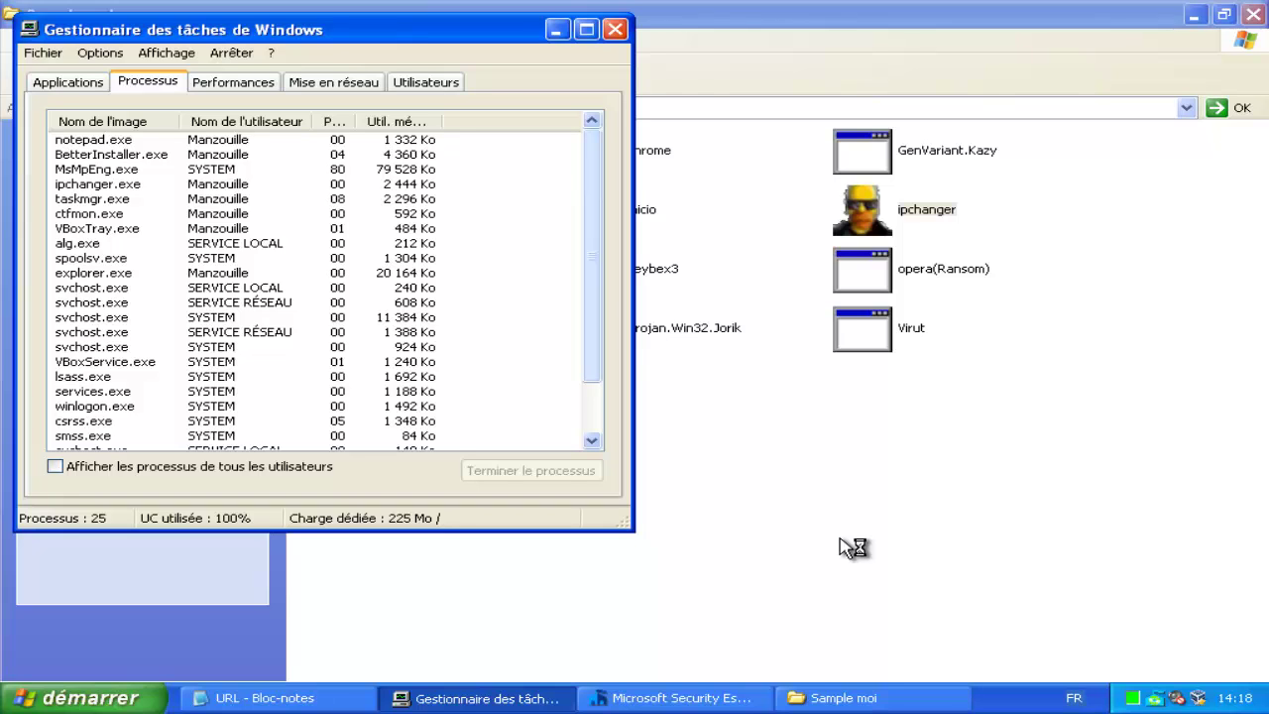
{"action": "mouse_move", "coordinate": [591, 256]}
{"action": "left_mouse_down"}
{"action": "mouse_move", "coordinate": [592, 302]}
{"action": "mouse_move", "coordinate": [592, 255]}
{"action": "left_mouse_up"}
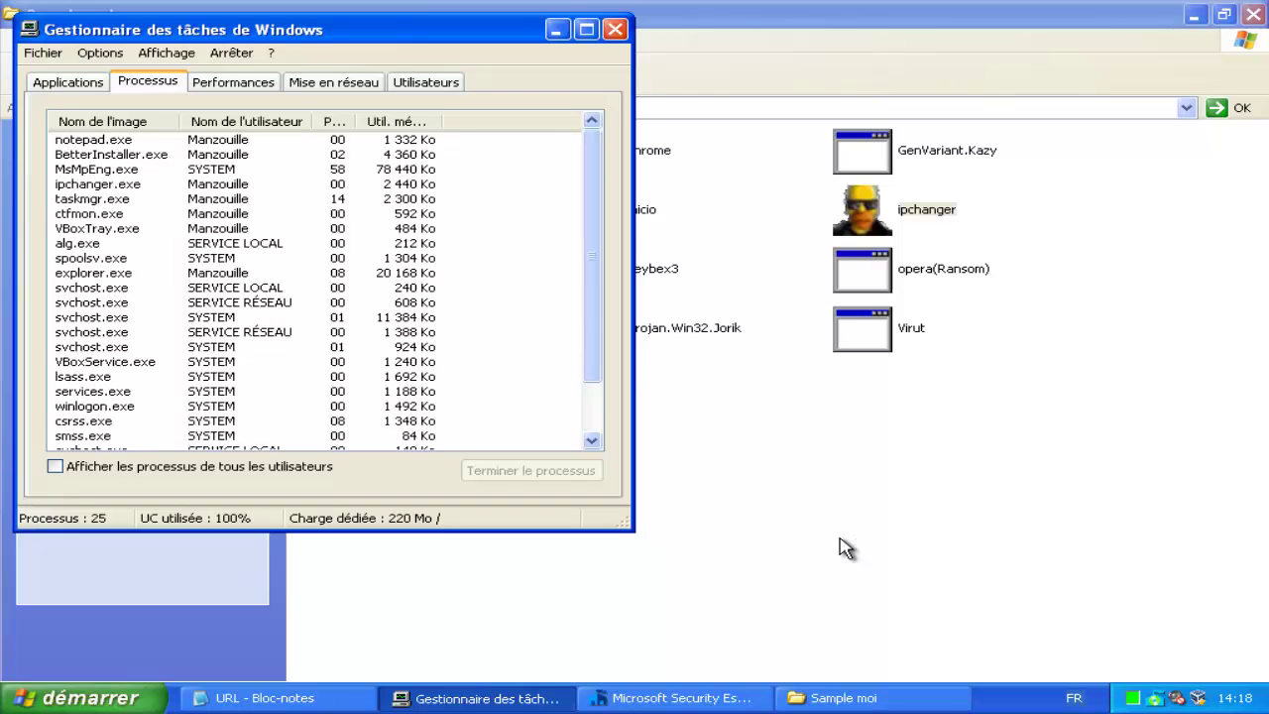
{"action": "left_click", "coordinate": [557, 29]}
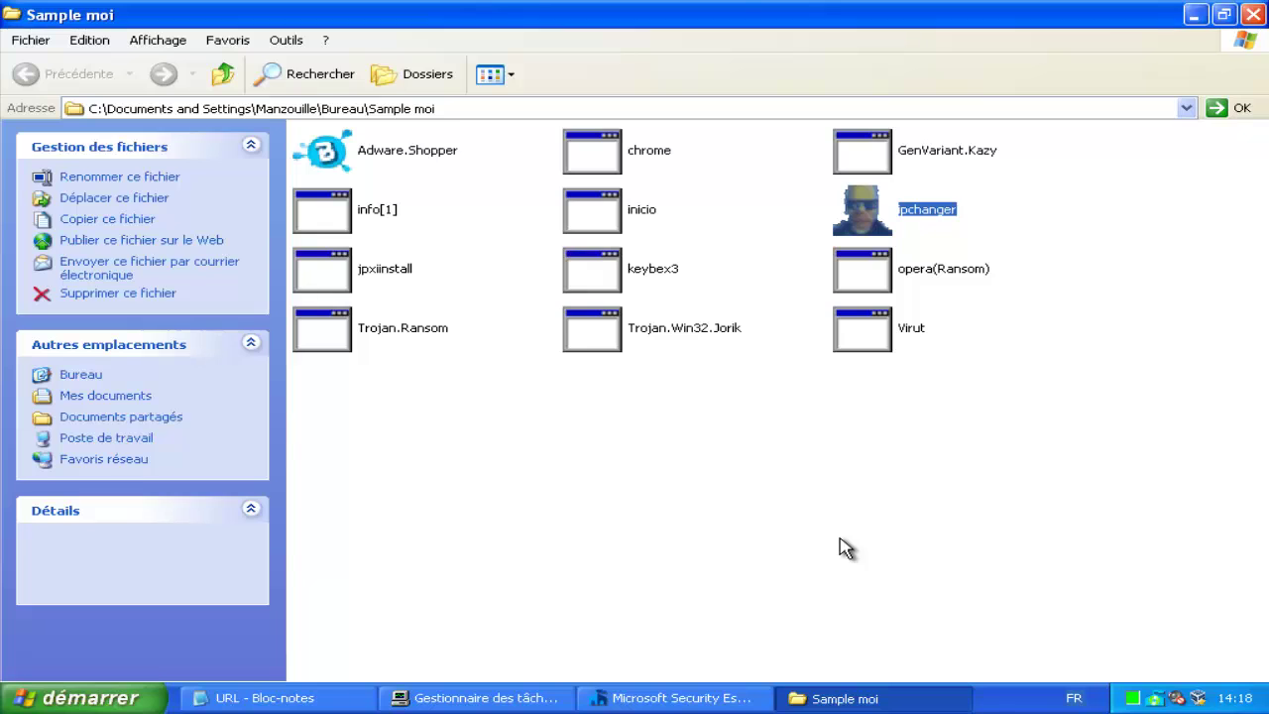
Step: Try to run the opera(Ransom) sample from the Sample moi folder and dismiss the access error
{"action": "left_click", "coordinate": [840, 538]}
{"action": "key", "text": "o"}
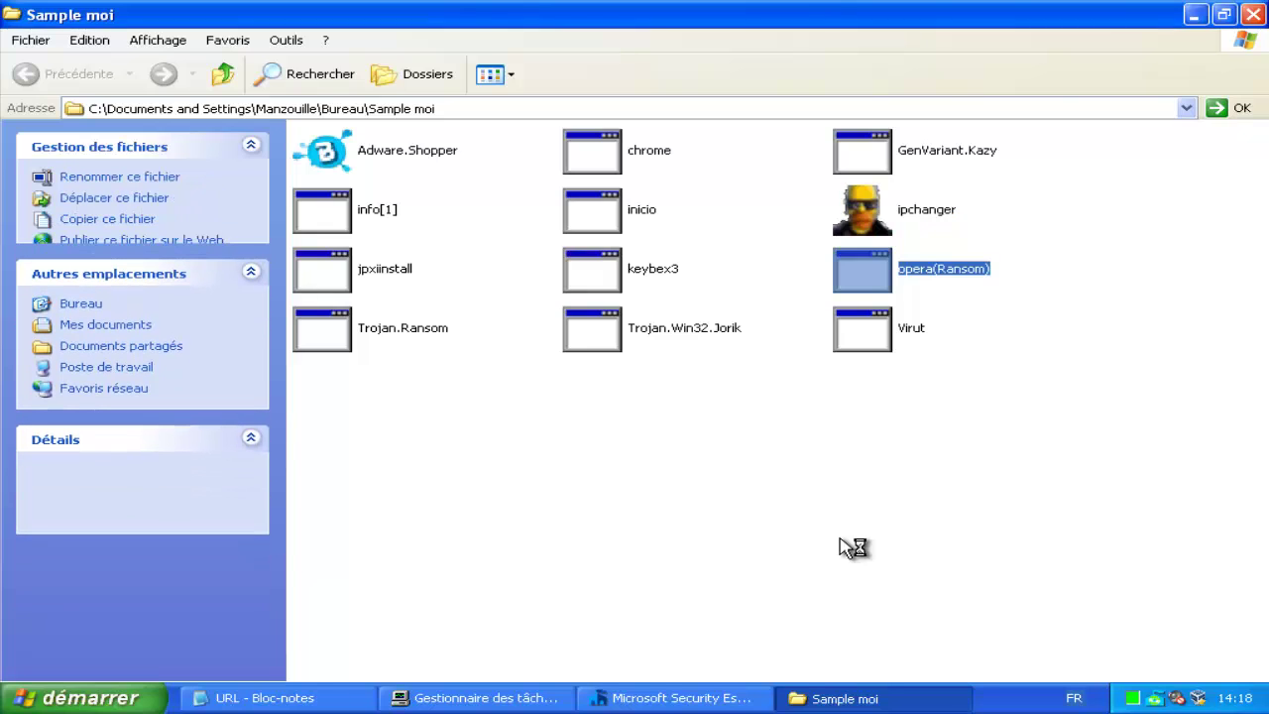
{"action": "key", "text": "Return"}
{"action": "key", "text": "space"}
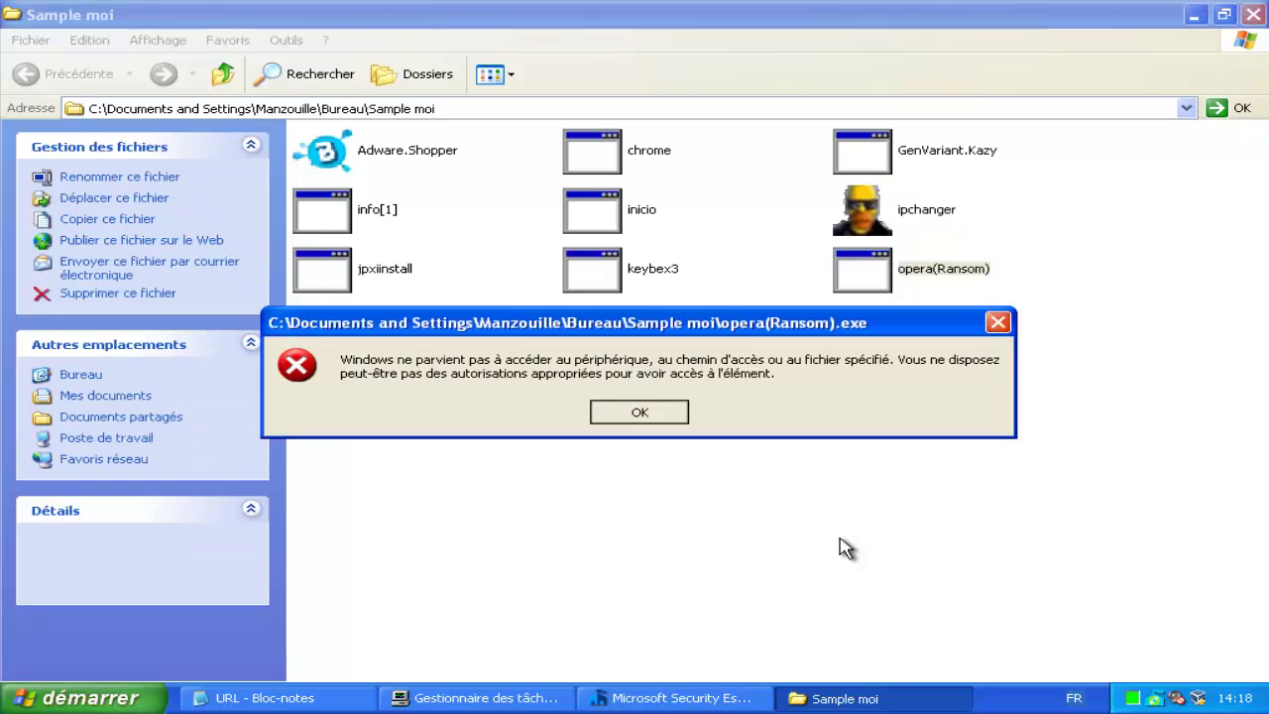
{"action": "left_click", "coordinate": [845, 548]}
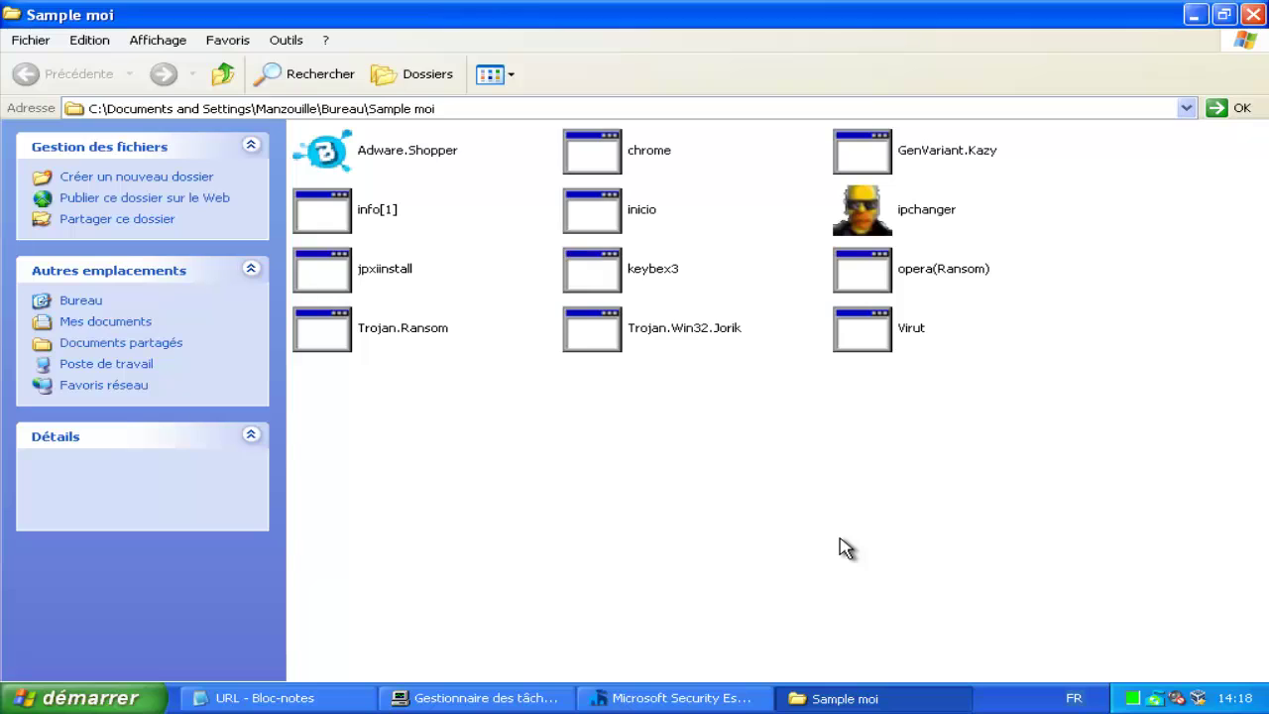
Step: Run the Virut sample from the Sample moi folder and check the running processes in Task Manager
{"action": "key", "text": "Down"}
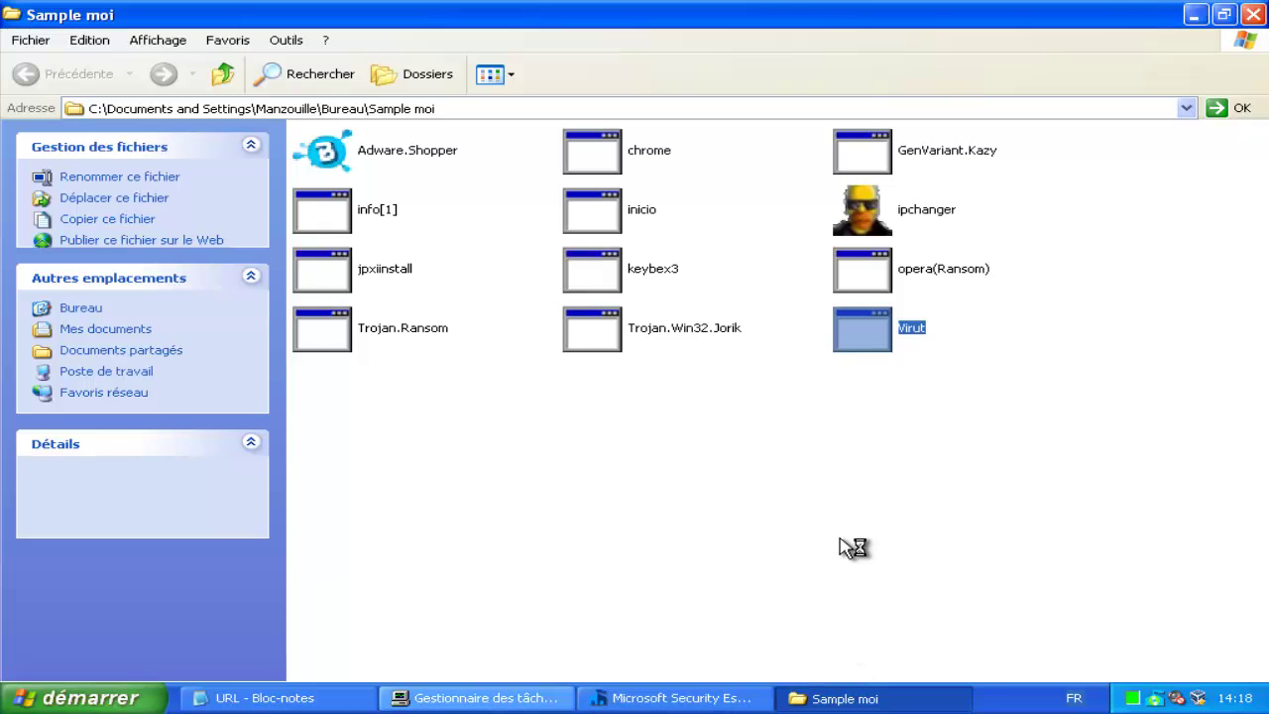
{"action": "left_click", "coordinate": [477, 698]}
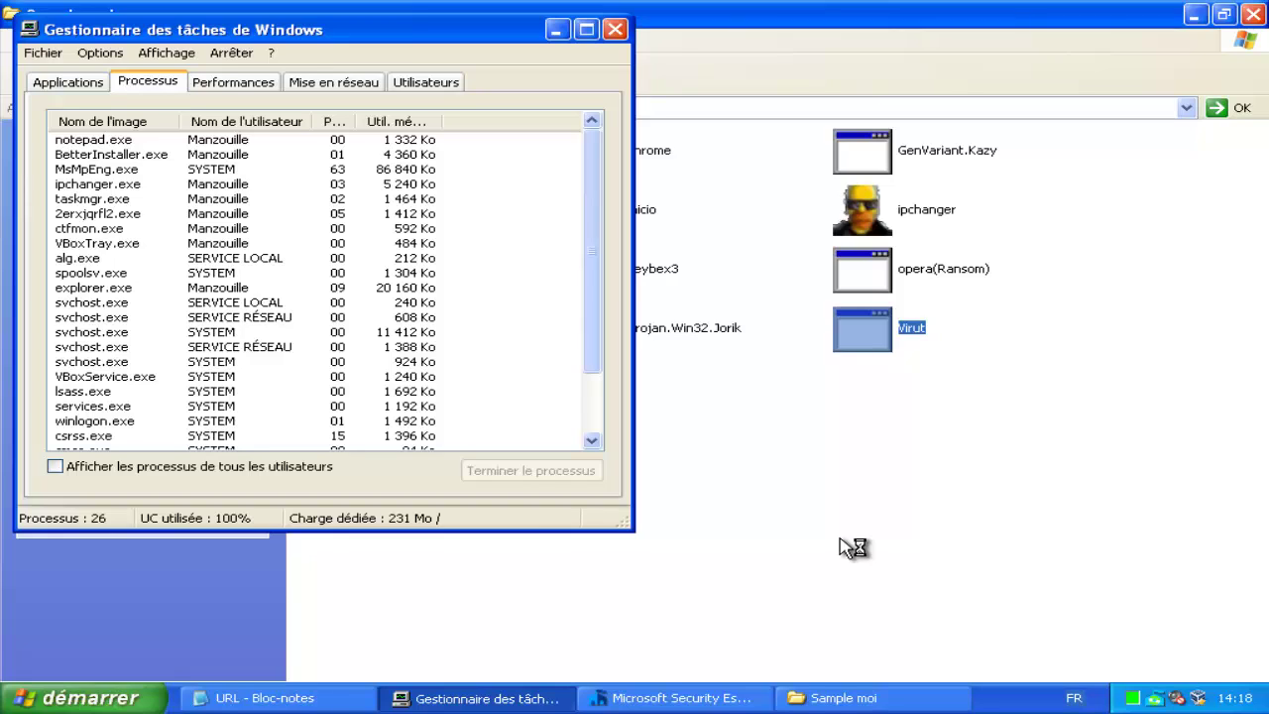
Step: Examine the 2erxjqrfl2.exe, BetterInstaller.exe and MsMpEng.exe processes in Task Manager and dismiss the Virut access error
{"action": "left_click", "coordinate": [97, 213]}
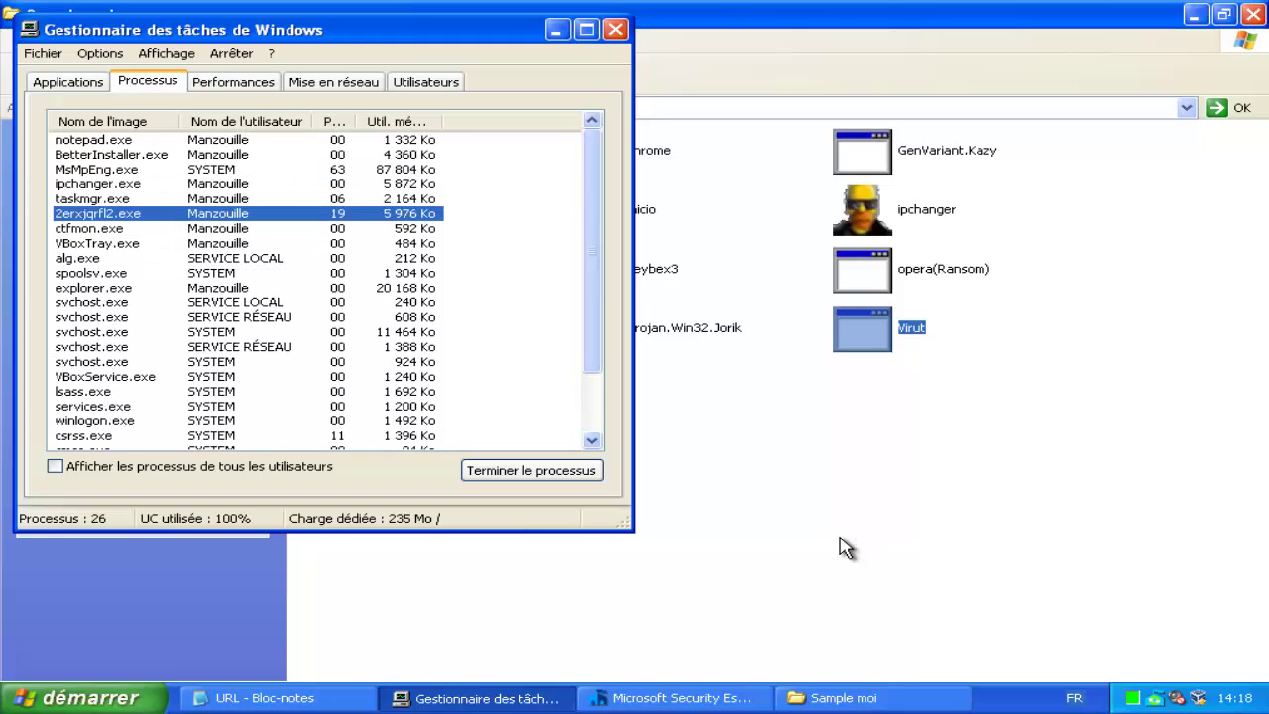
{"action": "key", "text": "b"}
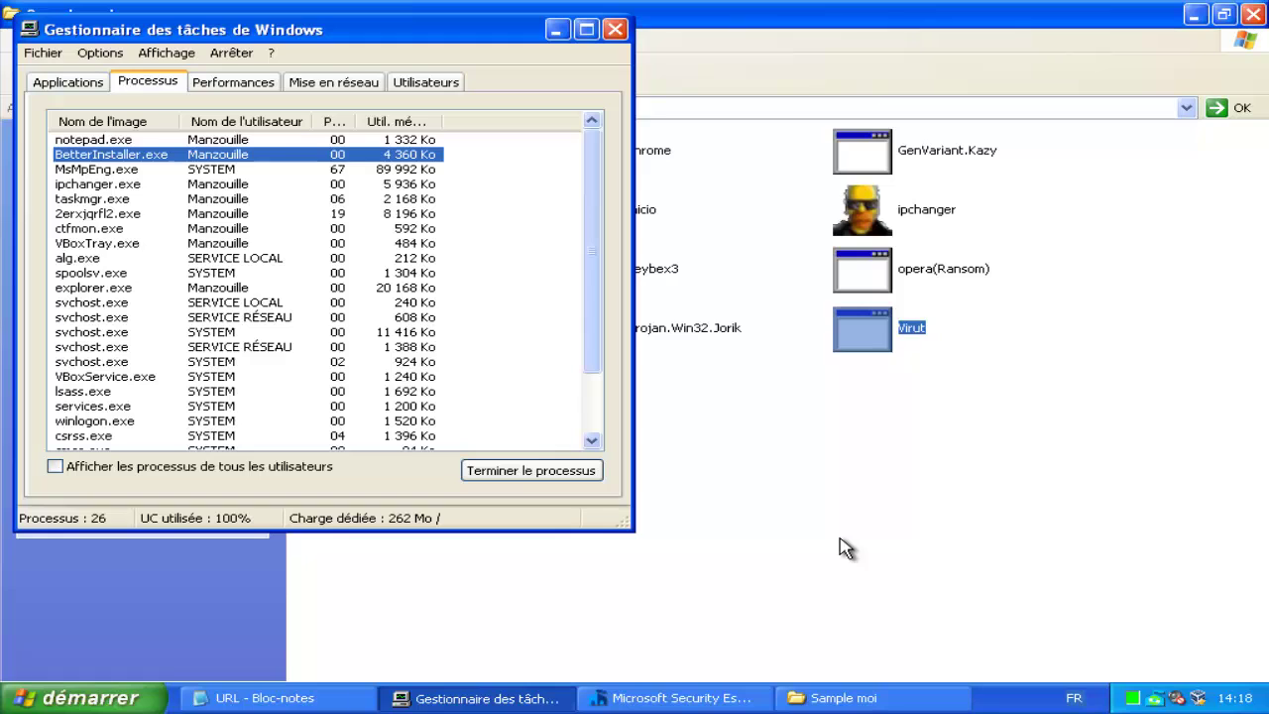
{"action": "key", "text": "m"}
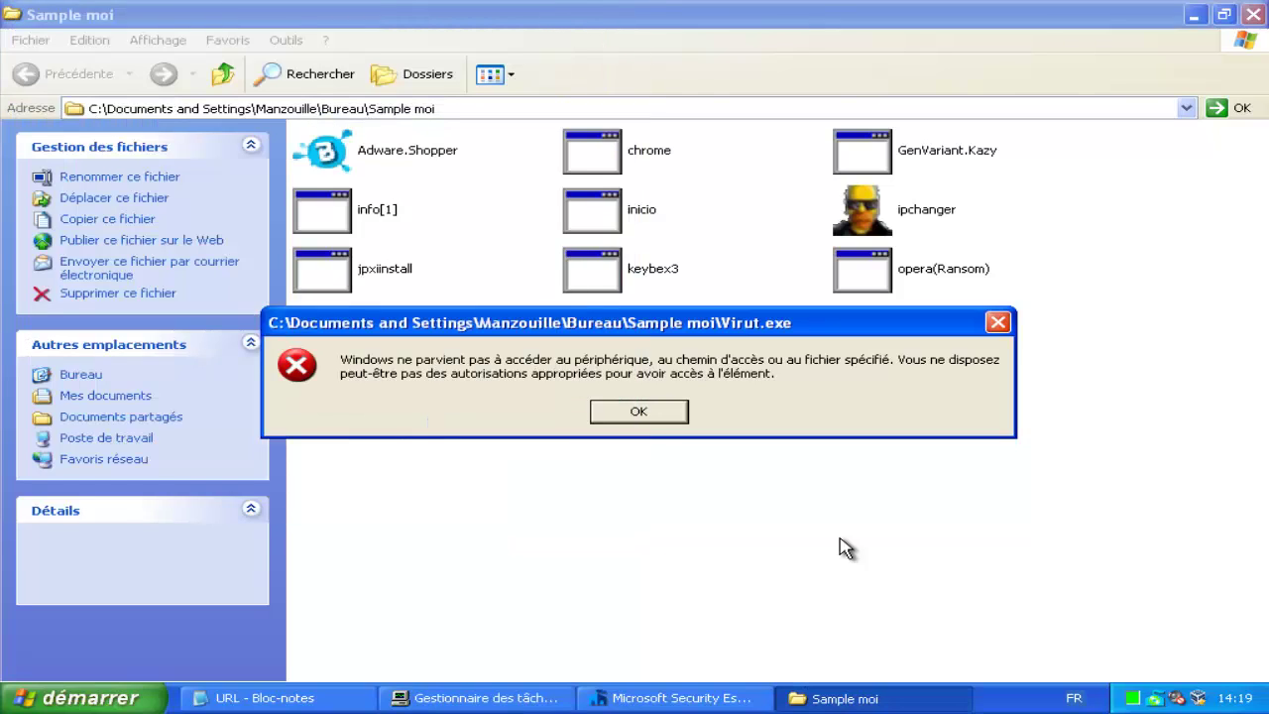
{"action": "key", "text": "Return"}
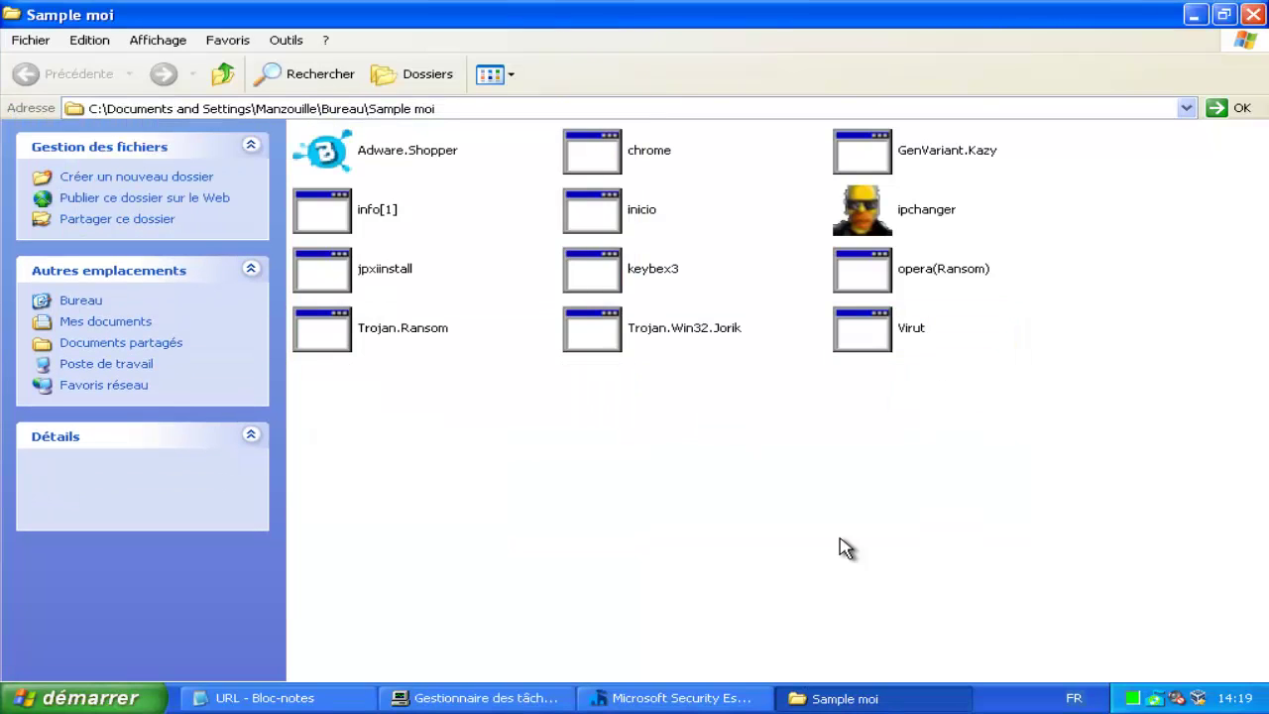
Step: Run the Adware.Shopper sample from the Sample moi folder, check it in Task Manager and return to the folder
{"action": "key", "text": "Home"}
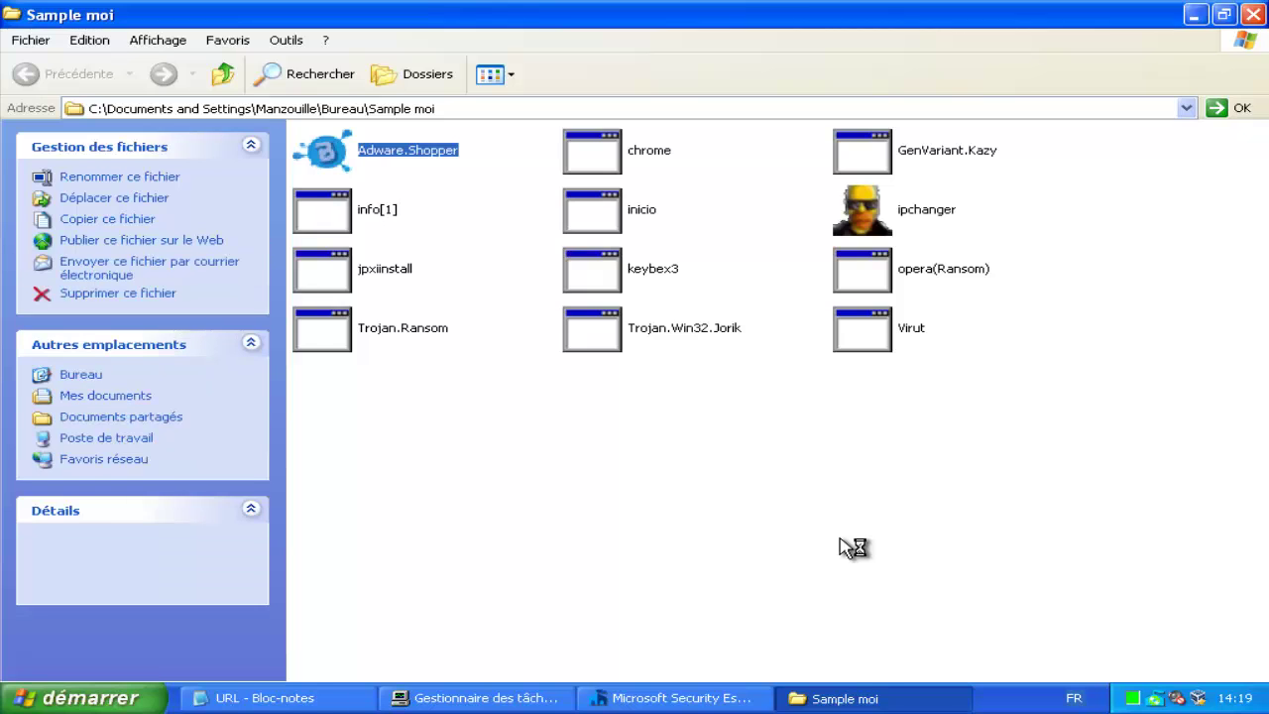
{"action": "key", "text": "ctrl+shift+Escape"}
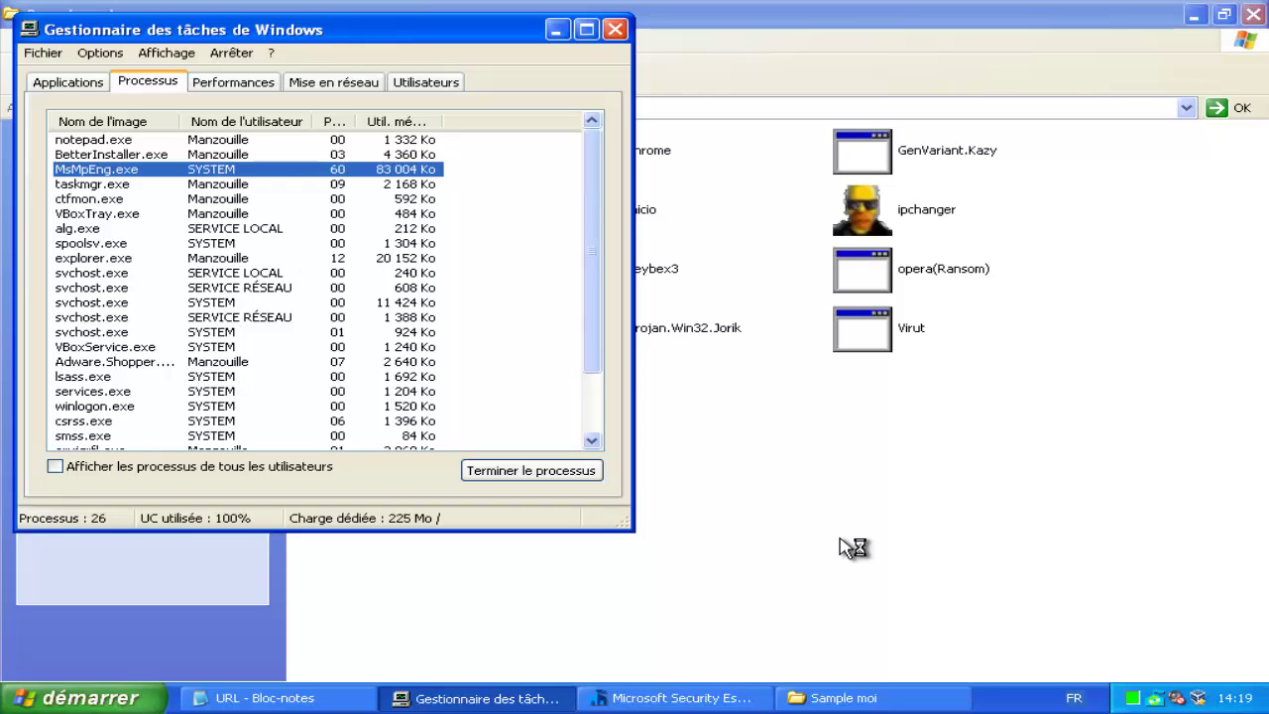
{"action": "key", "text": "alt+Tab"}
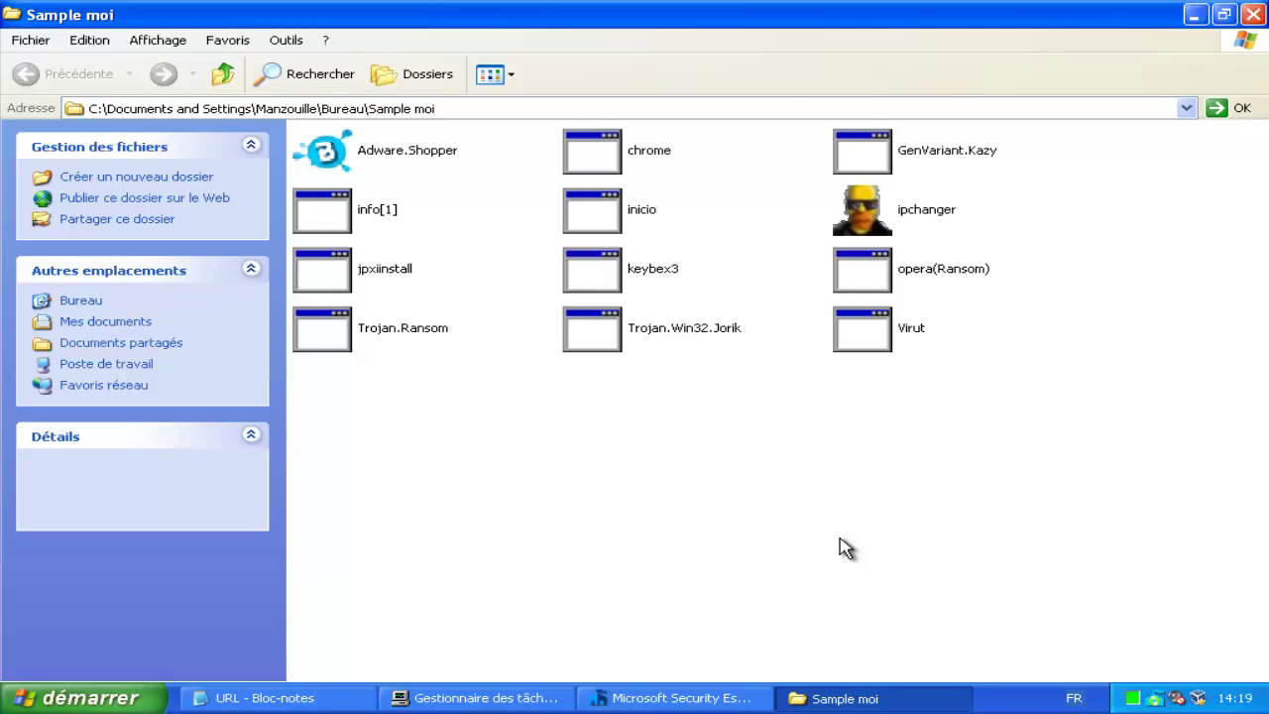
Step: Try to run the chrome sample from the Sample moi folder and clear the file selection
{"action": "key", "text": "c"}
{"action": "key", "text": "Return"}
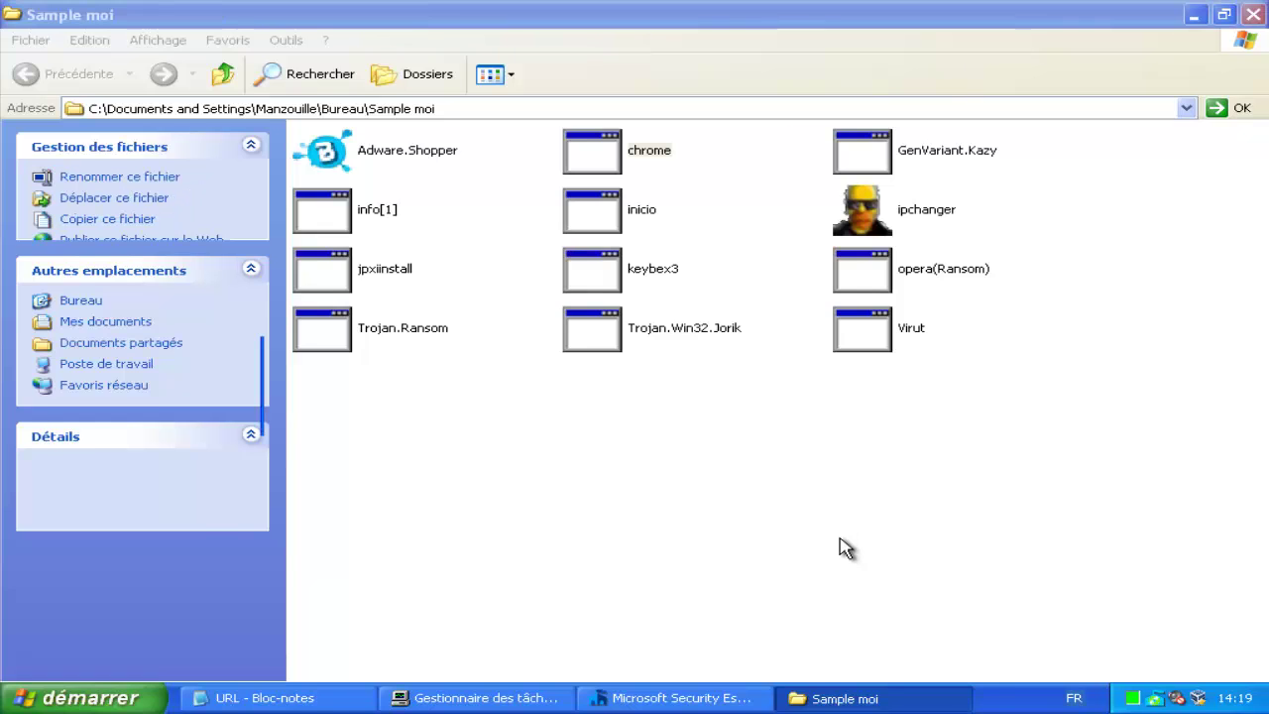
{"action": "key", "text": "Return"}
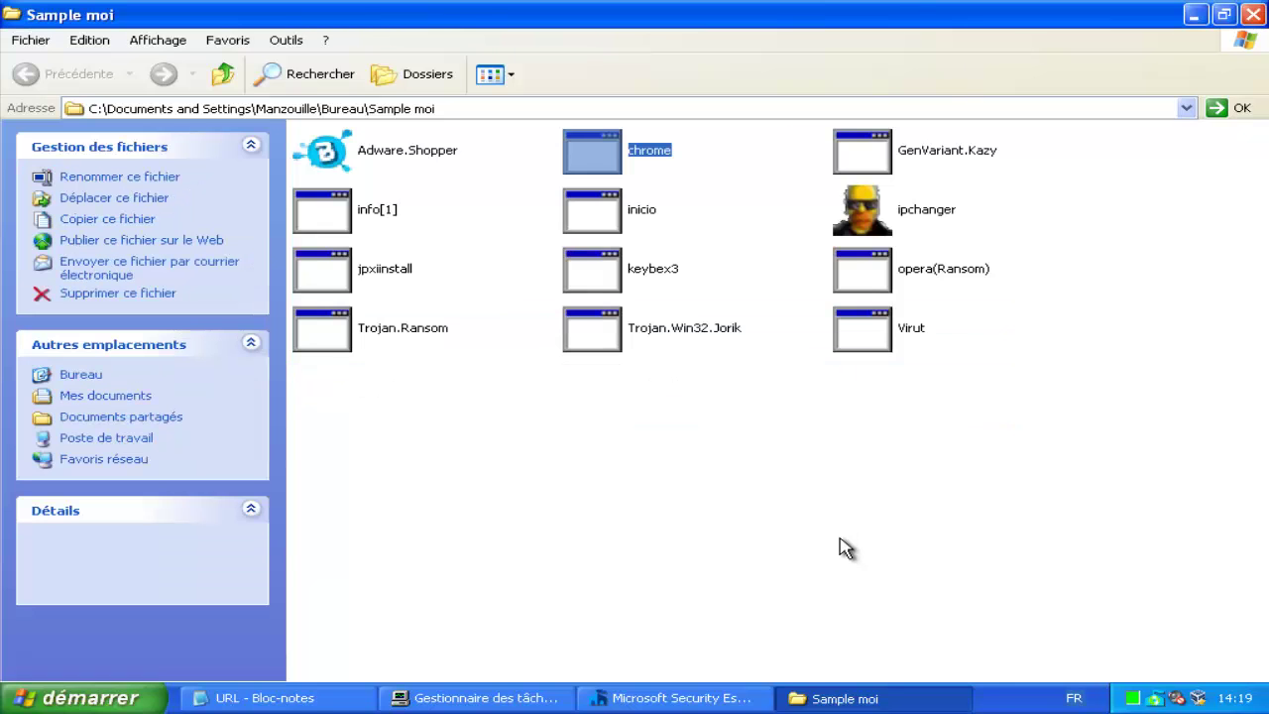
{"action": "left_click", "coordinate": [844, 548]}
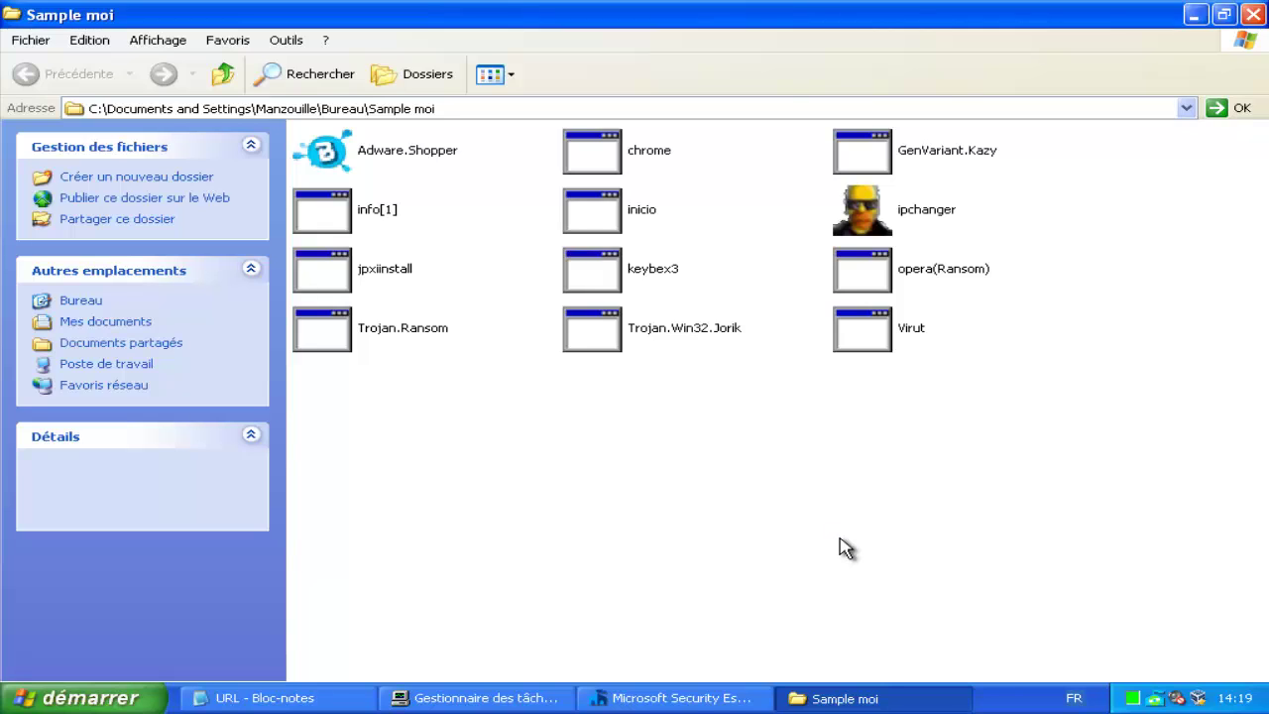
Step: Check the Trojan.Ransom.exe process in Task Manager and return to the Sample moi folder
{"action": "key", "text": "ctrl+shift+Escape"}
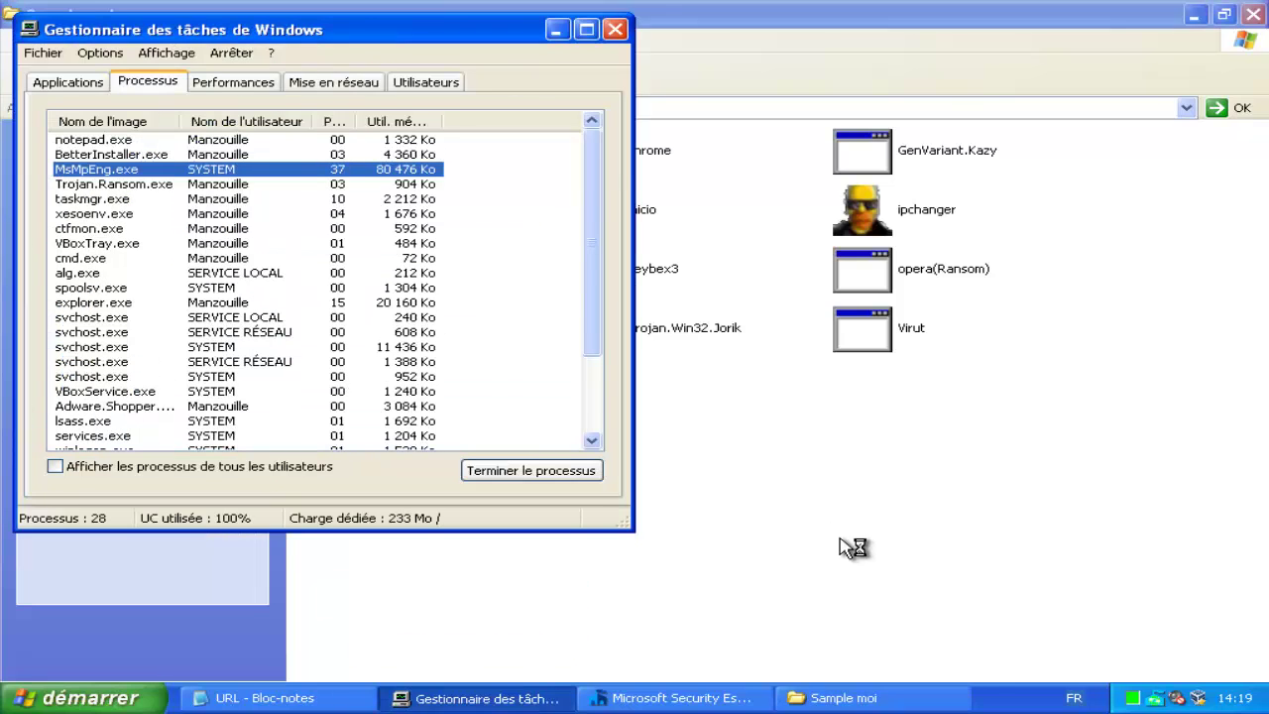
{"action": "key", "text": "Down"}
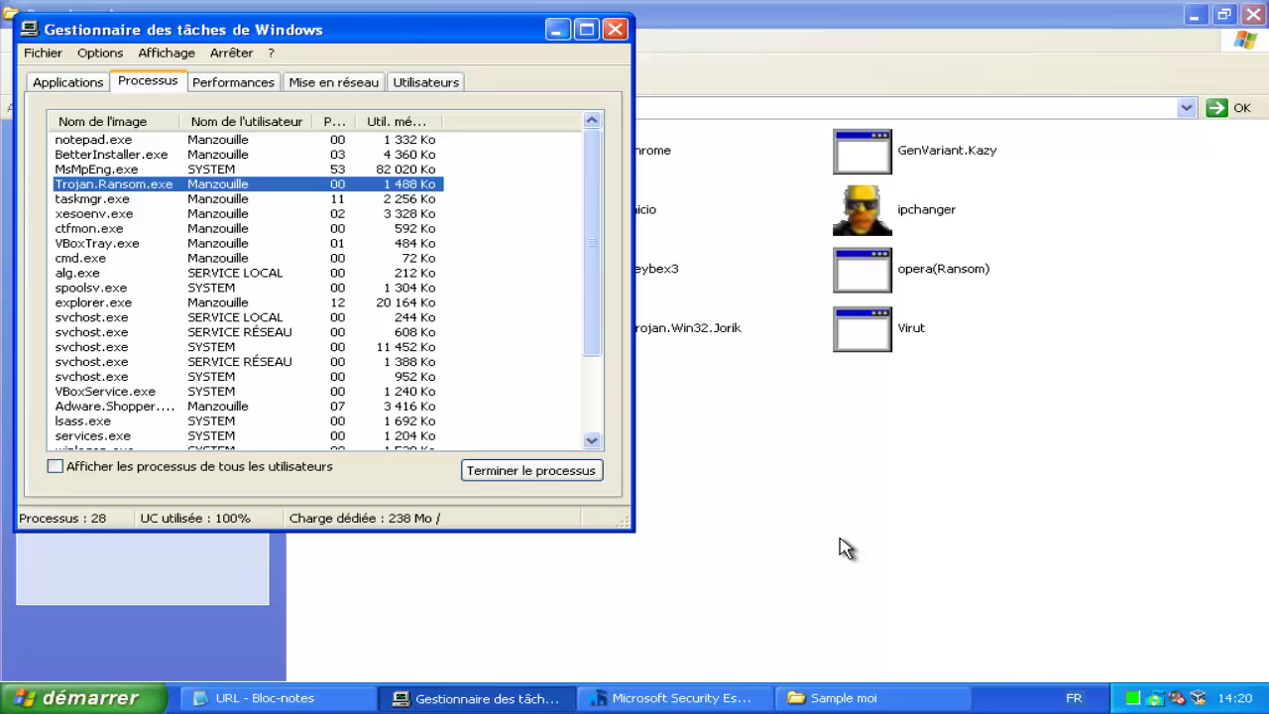
{"action": "left_click", "coordinate": [844, 549]}
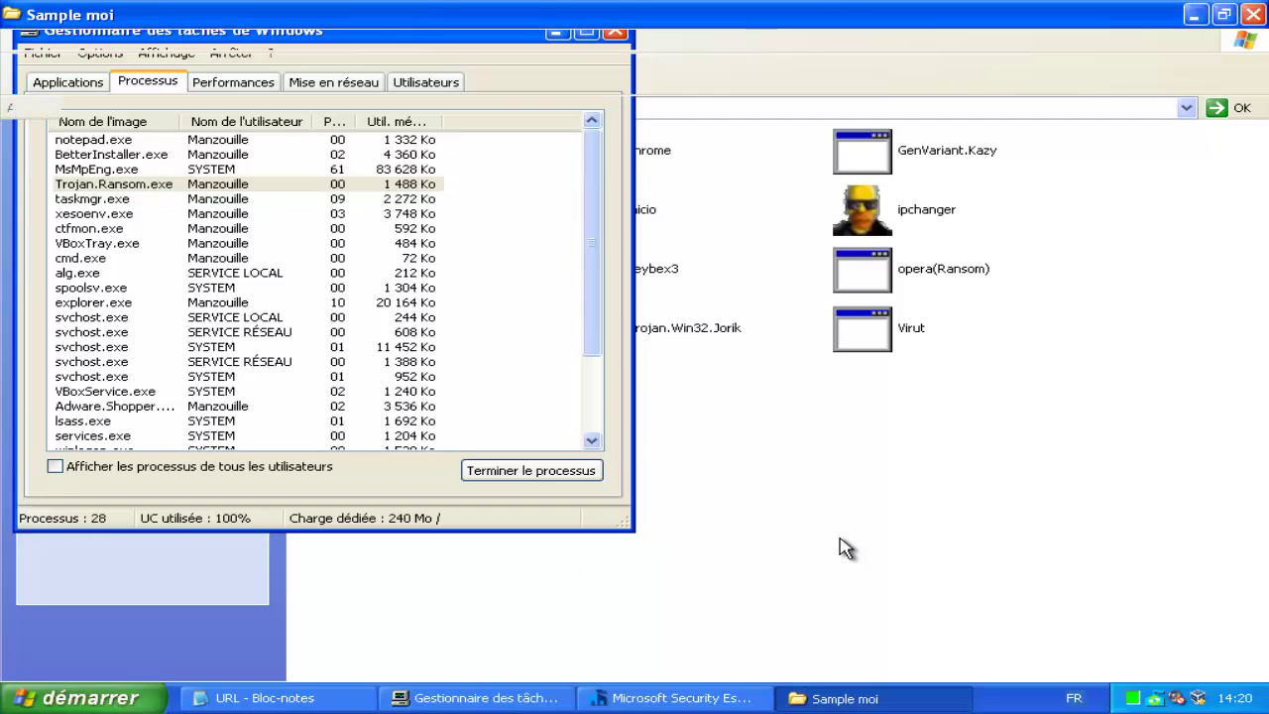
{"action": "left_click", "coordinate": [844, 548]}
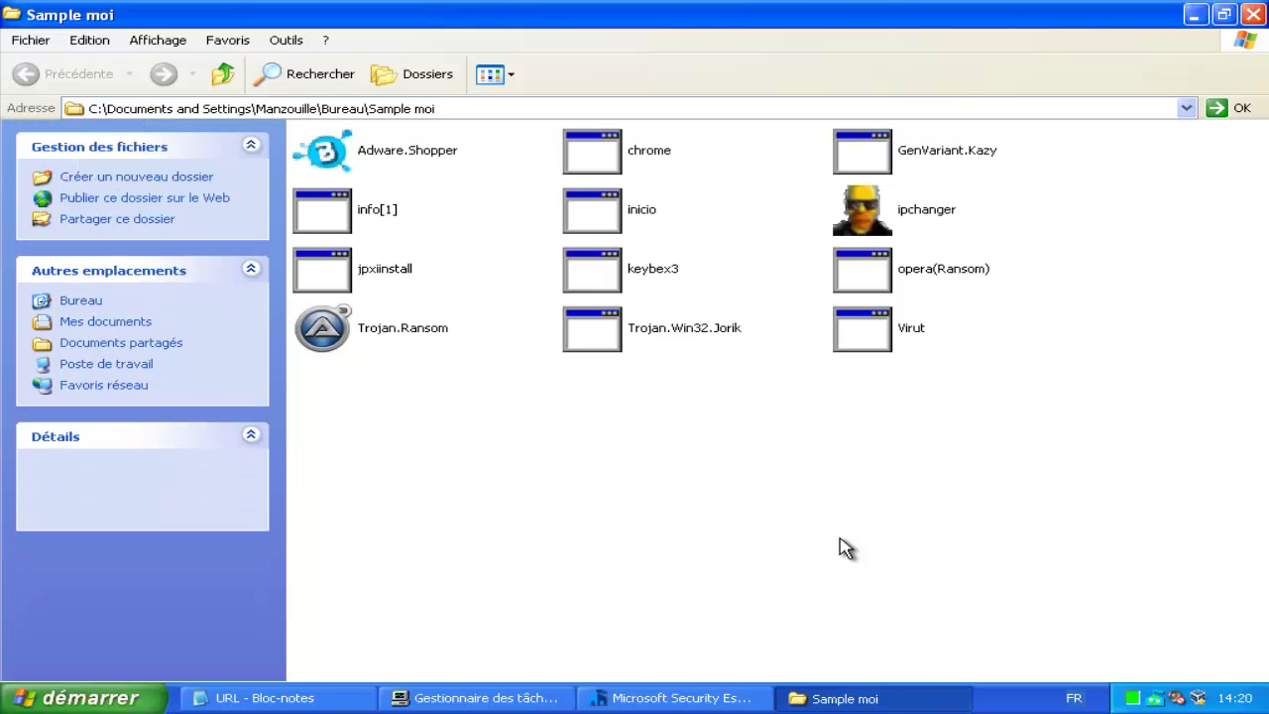
Step: Go through the running processes in Task Manager from Trojan.Ransom.exe down to tbhcn.exe and back up to MsMpEng.exe
{"action": "key", "text": "ctrl+shift+Escape"}
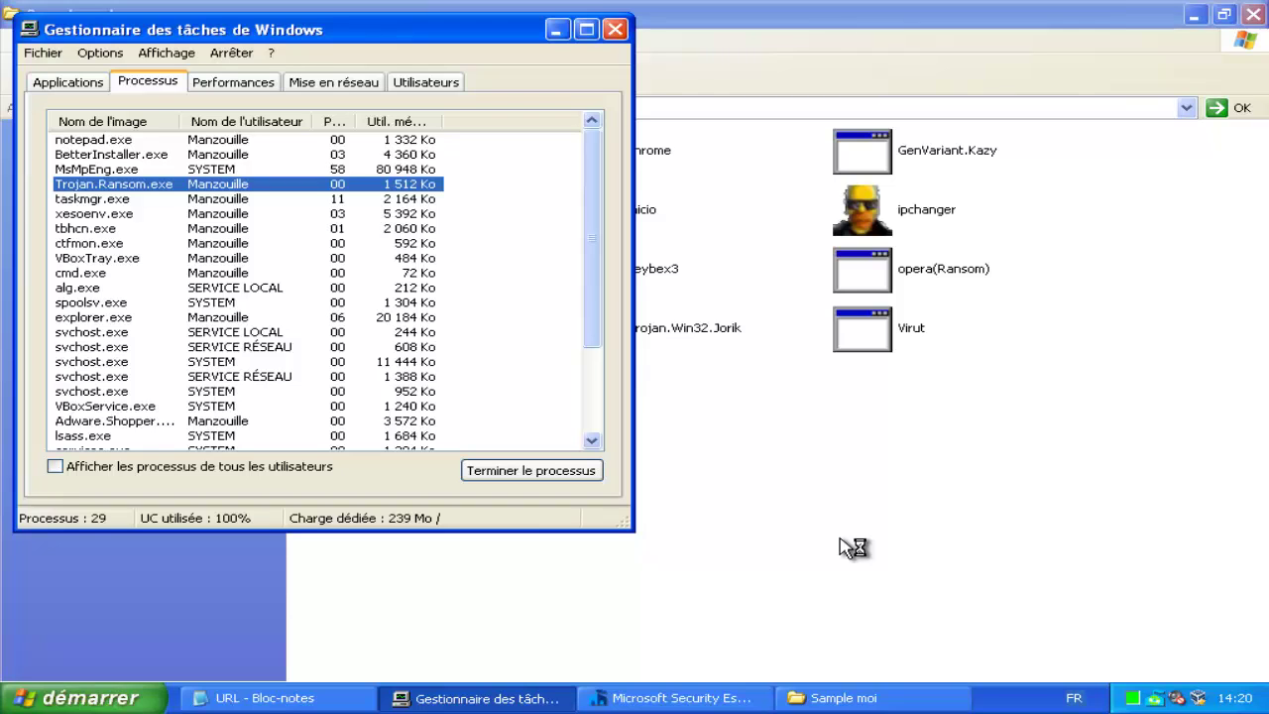
{"action": "key", "text": "Down"}
{"action": "key", "text": "Down"}
{"action": "key", "text": "Down"}
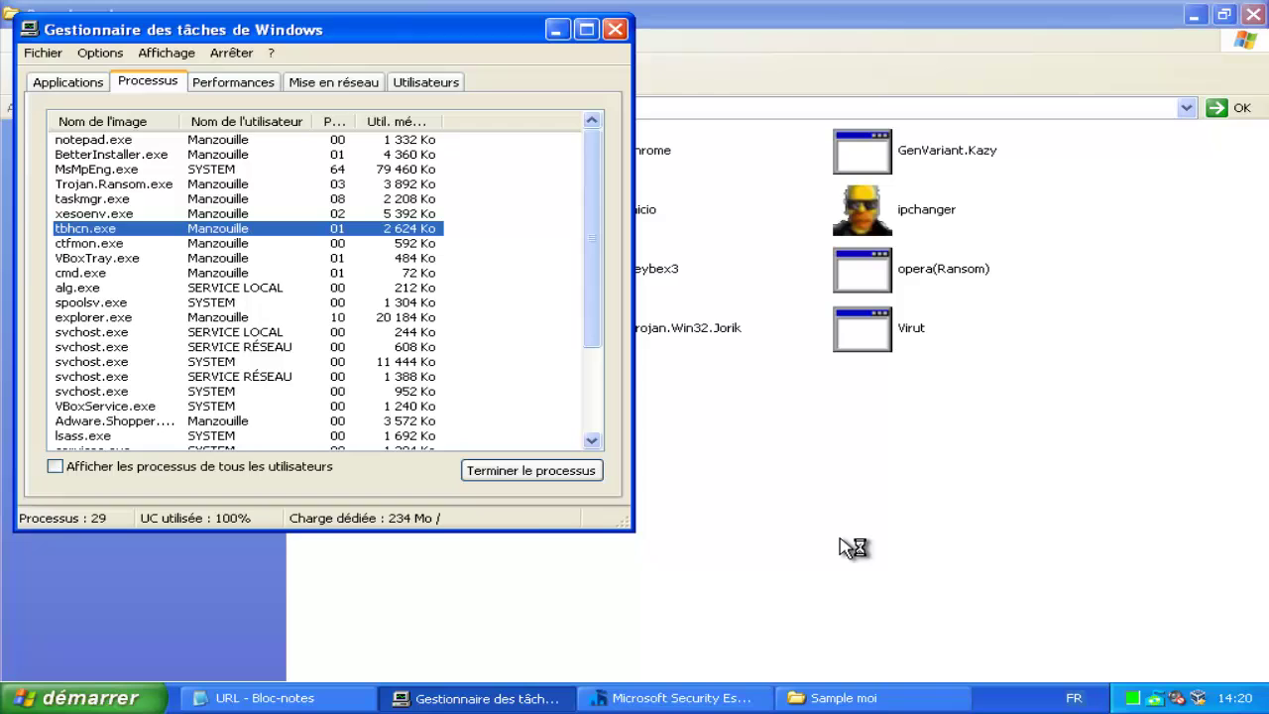
{"action": "key", "text": "Up"}
{"action": "key", "text": "Up"}
{"action": "key", "text": "Up"}
{"action": "key", "text": "Up"}
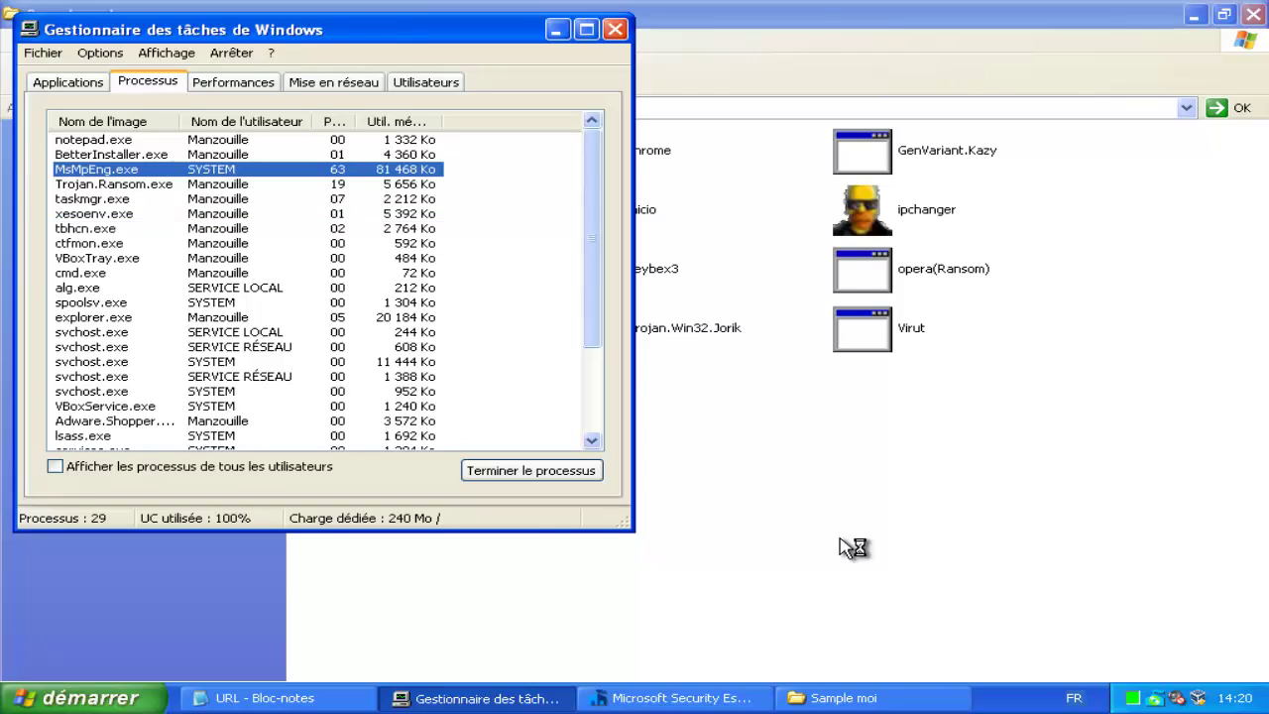
{"action": "key", "text": "Down"}
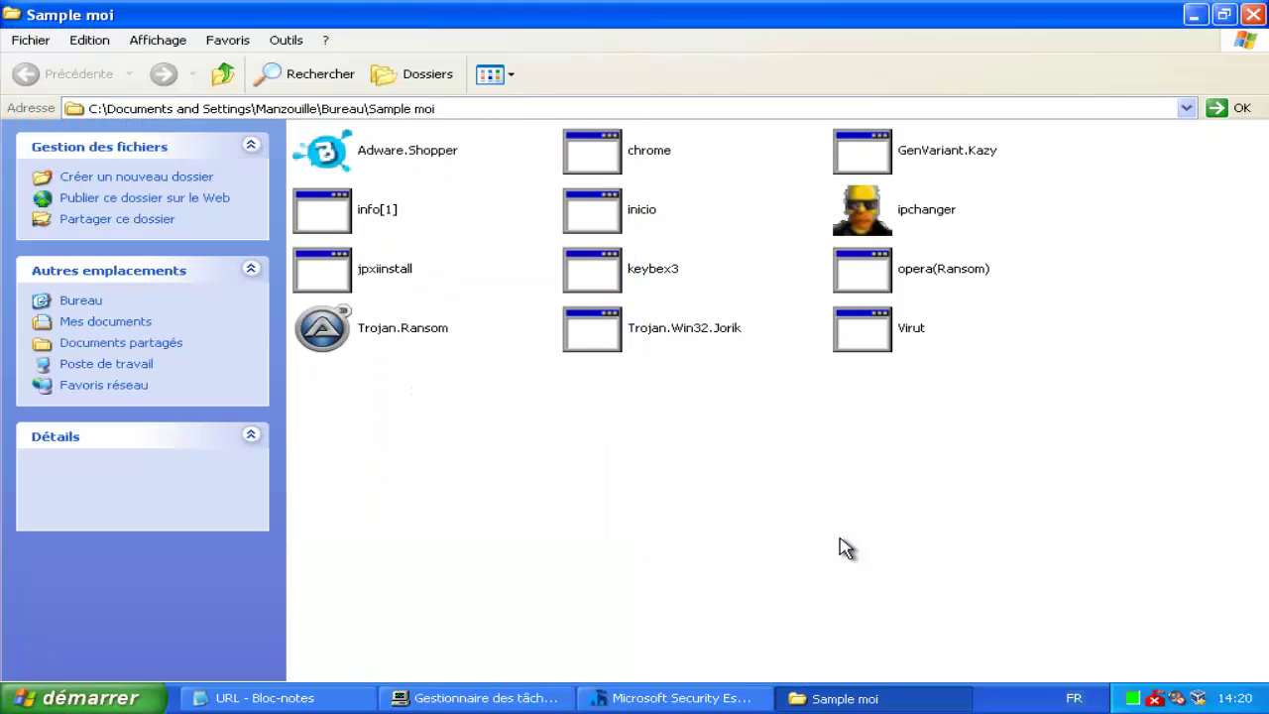
Step: Try to run the Trojan.Win32.Jorik sample from the Sample moi folder and dismiss the access error
{"action": "key", "text": "t"}
{"action": "key", "text": "t"}
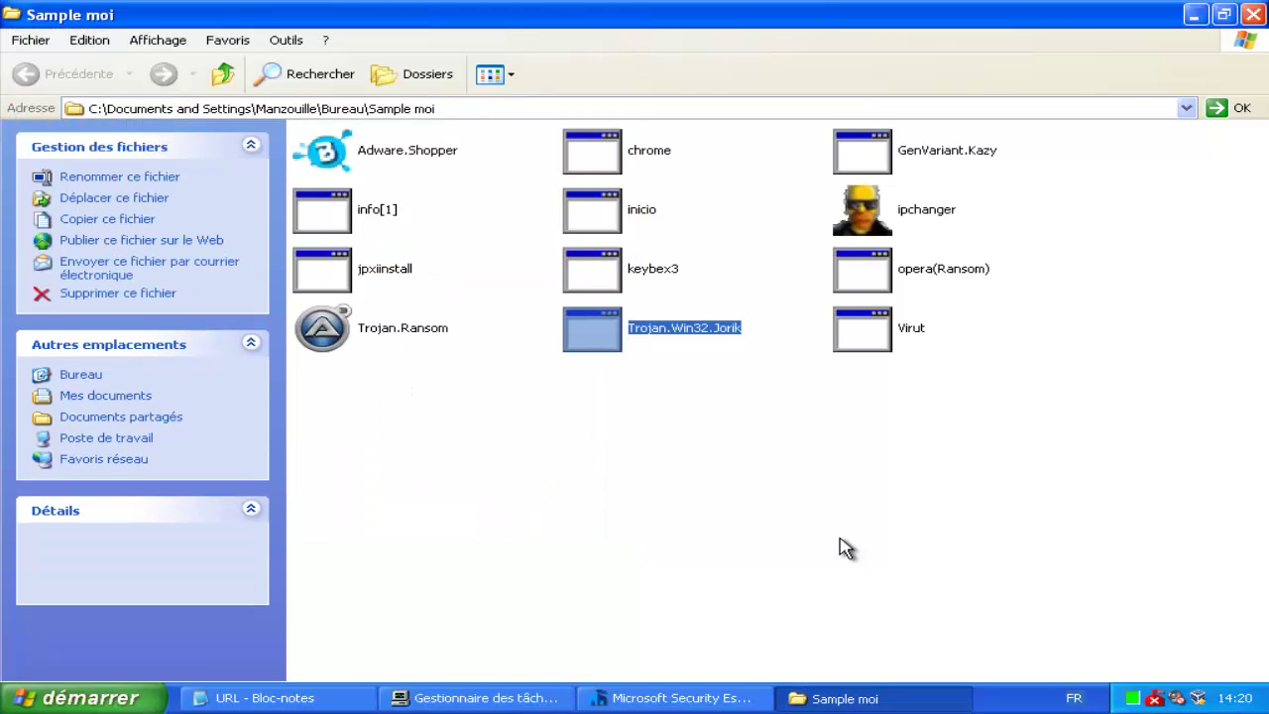
{"action": "key", "text": "Return"}
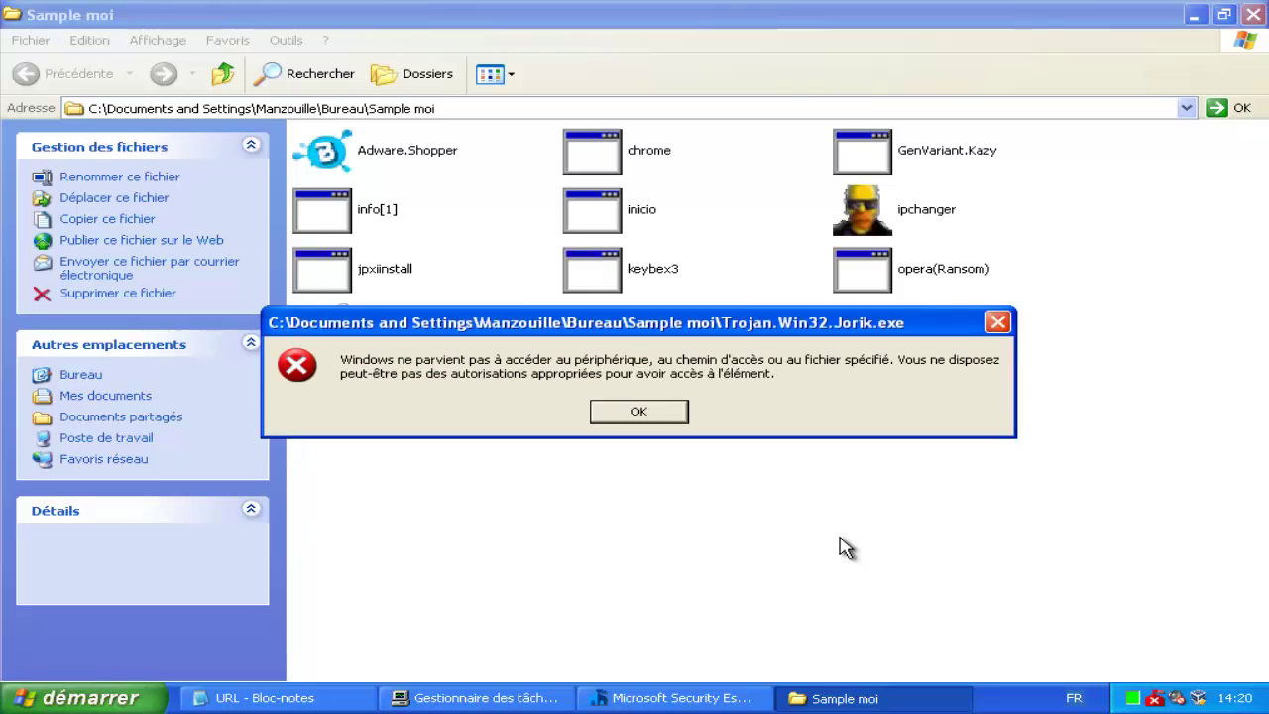
{"action": "key", "text": "Return"}
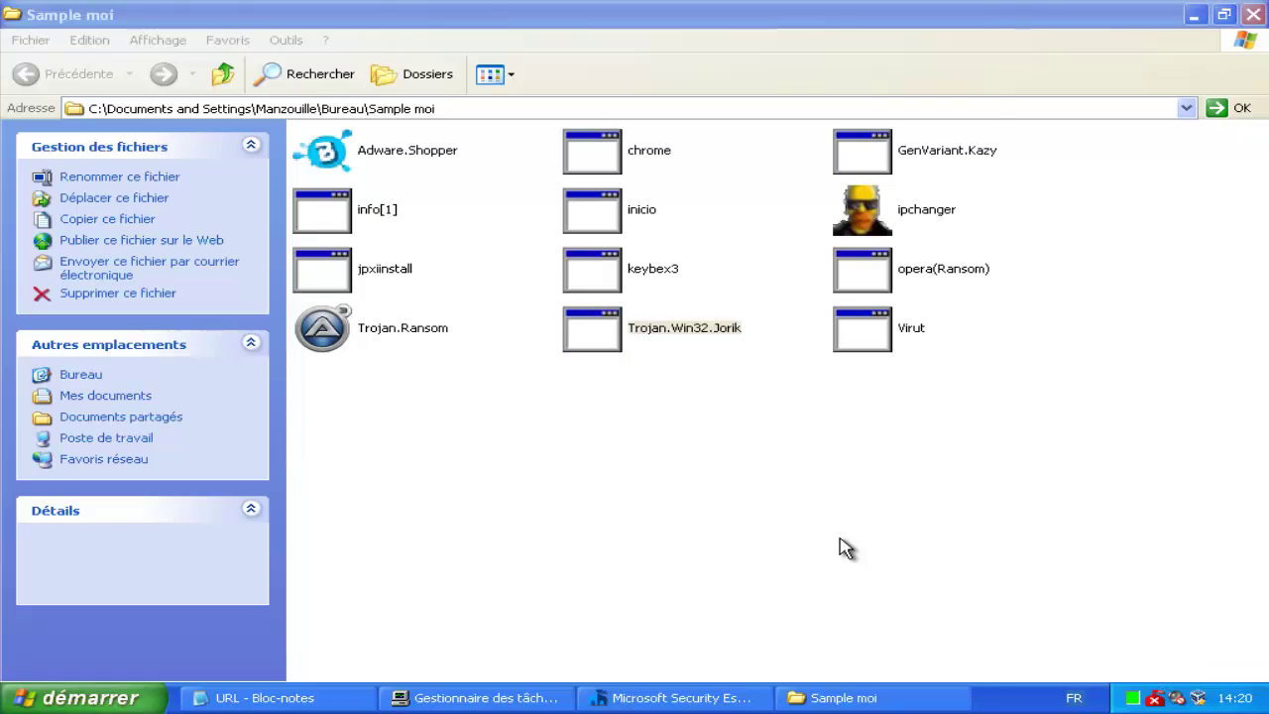
Step: Expand the Microsoft Security Essentials threat details and examine the Reveton.F, Banker.O and CoinMiner entries
{"action": "key", "text": "Return"}
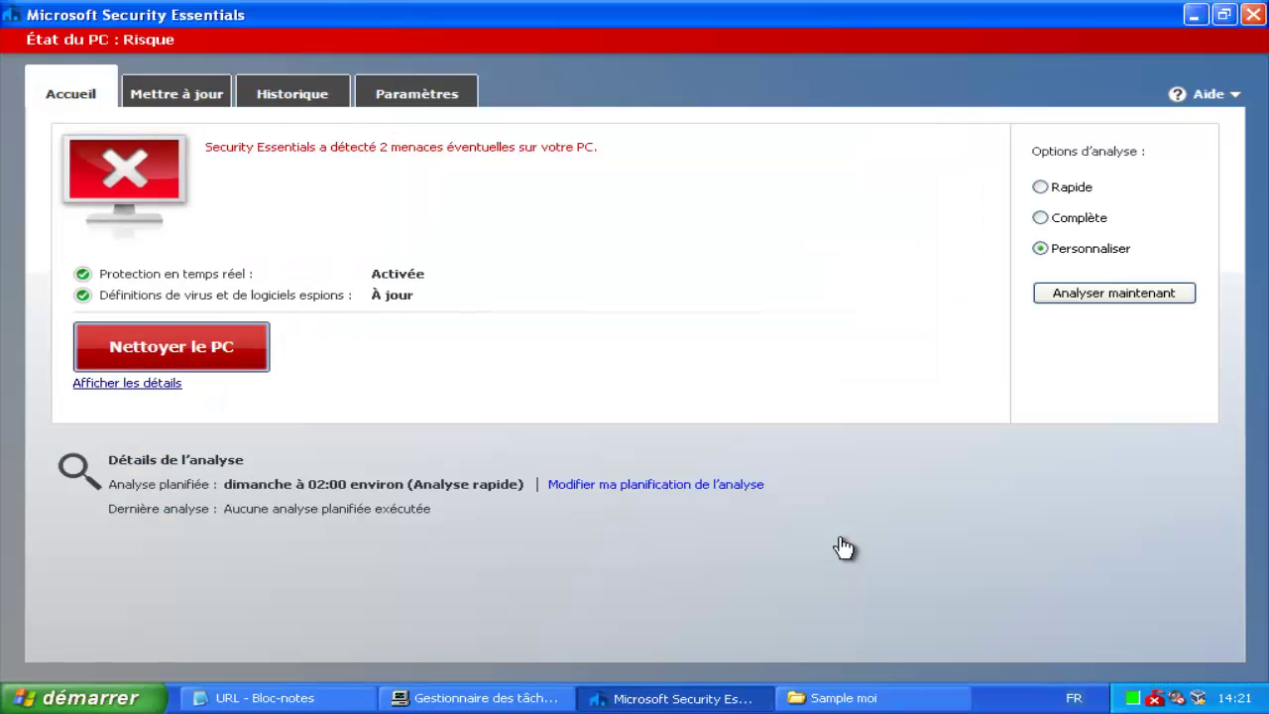
{"action": "key", "text": "Tab"}
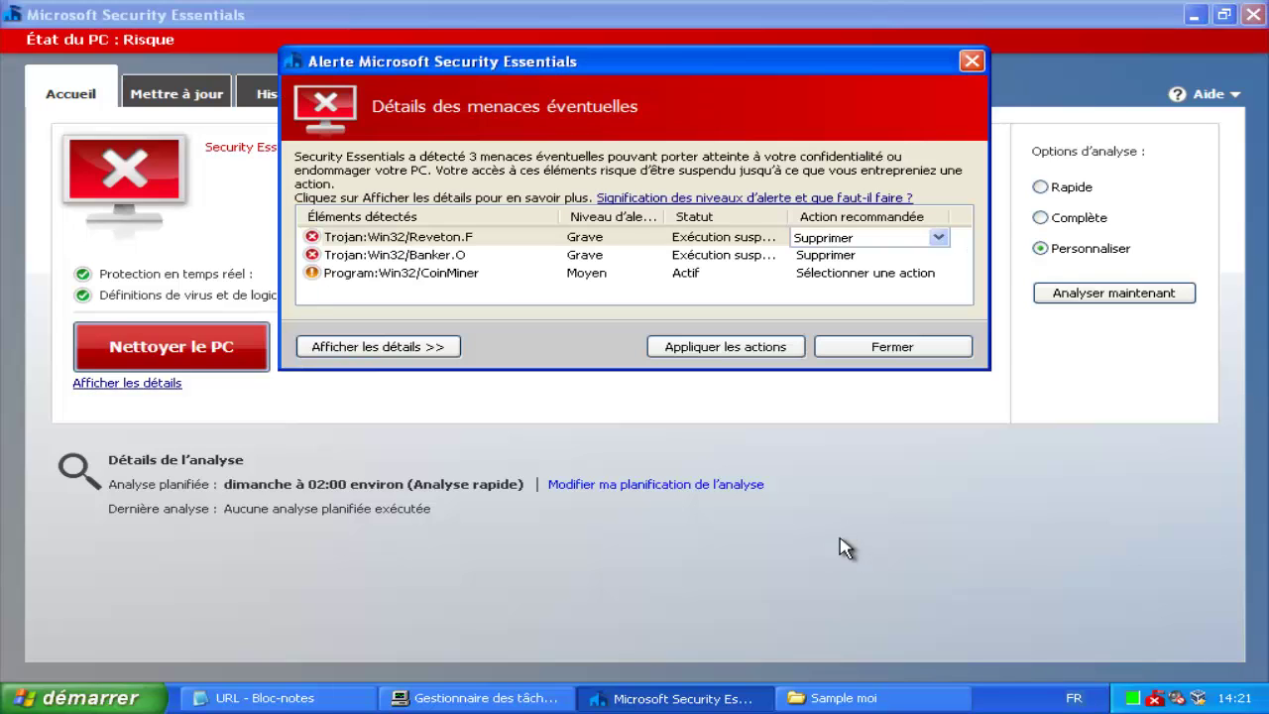
{"action": "key", "text": "Tab"}
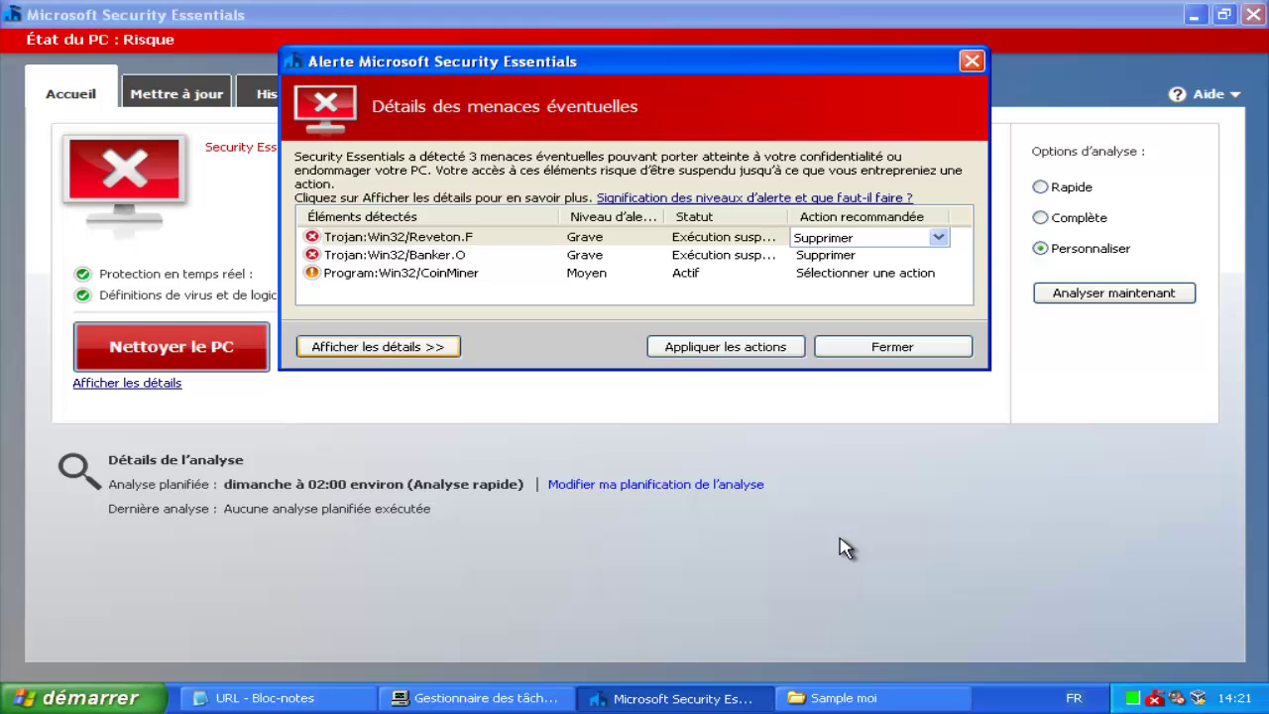
{"action": "key", "text": "space"}
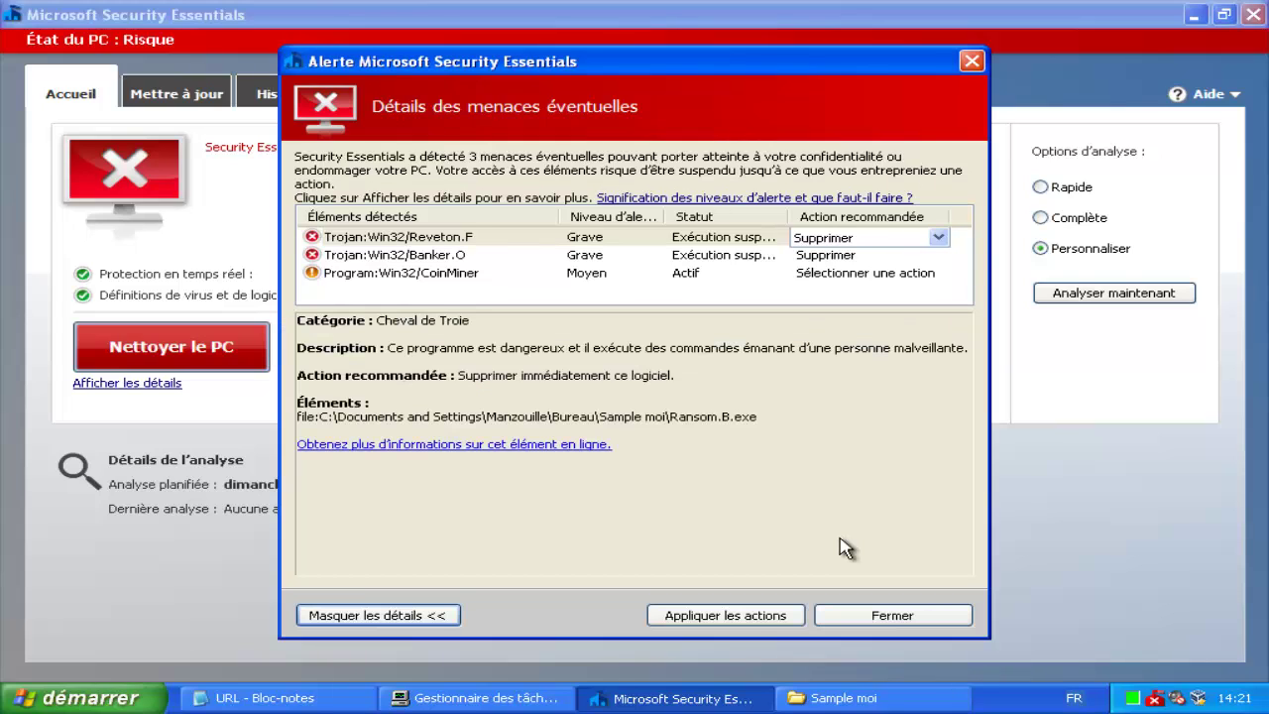
{"action": "key", "text": "Tab"}
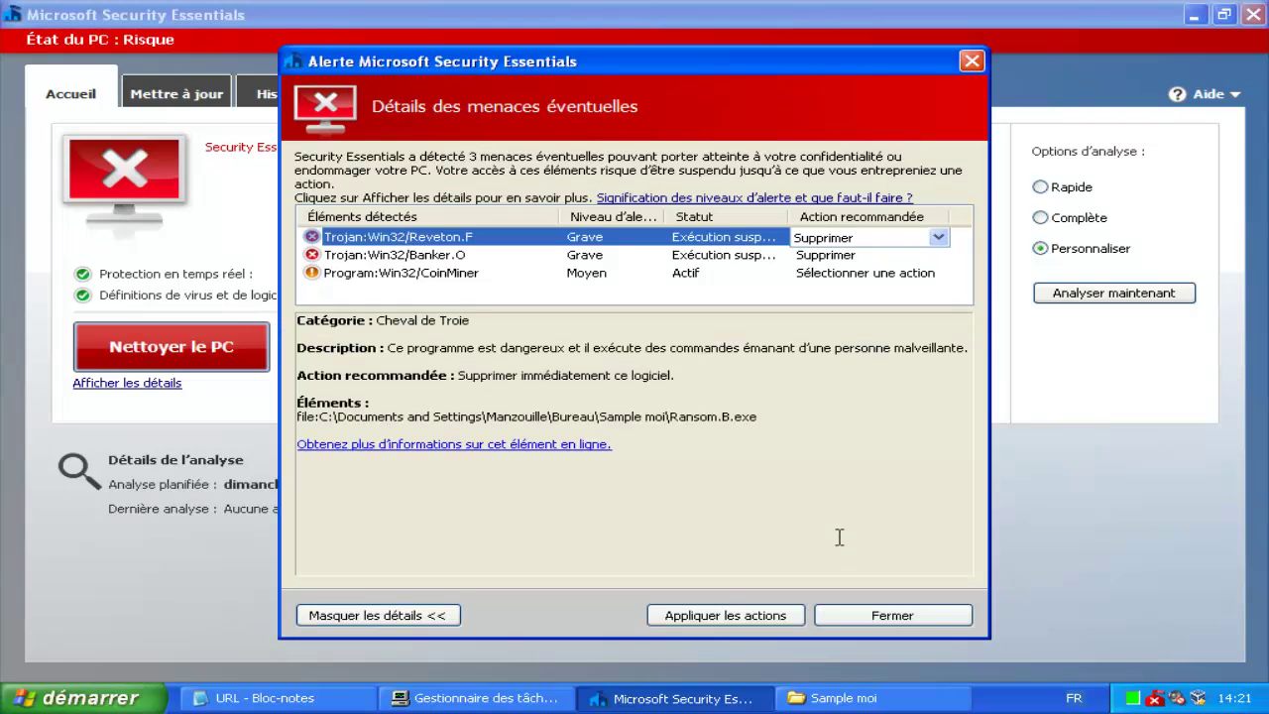
{"action": "key", "text": "Down"}
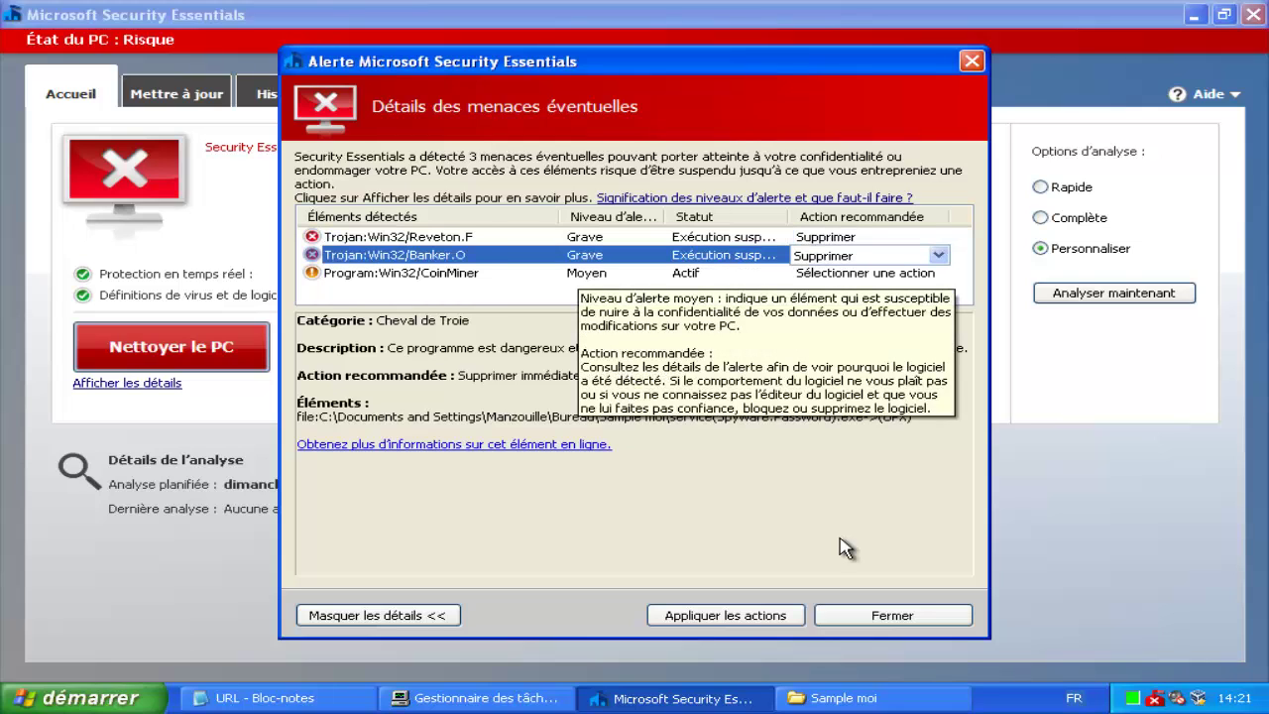
{"action": "key", "text": "Down"}
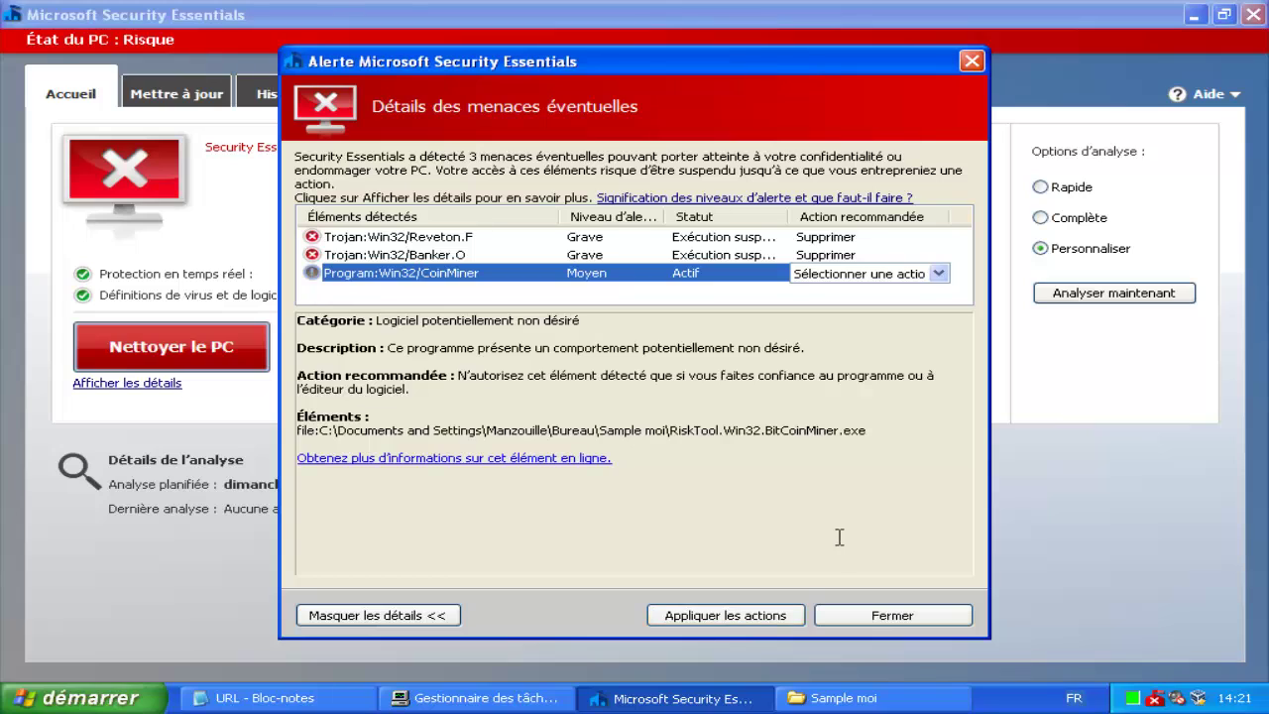
Step: Set the action for Program:Win32/CoinMiner to Quarantaine and apply the selected actions to all the detected threats
{"action": "key", "text": "alt+Down"}
{"action": "key", "text": "Down"}
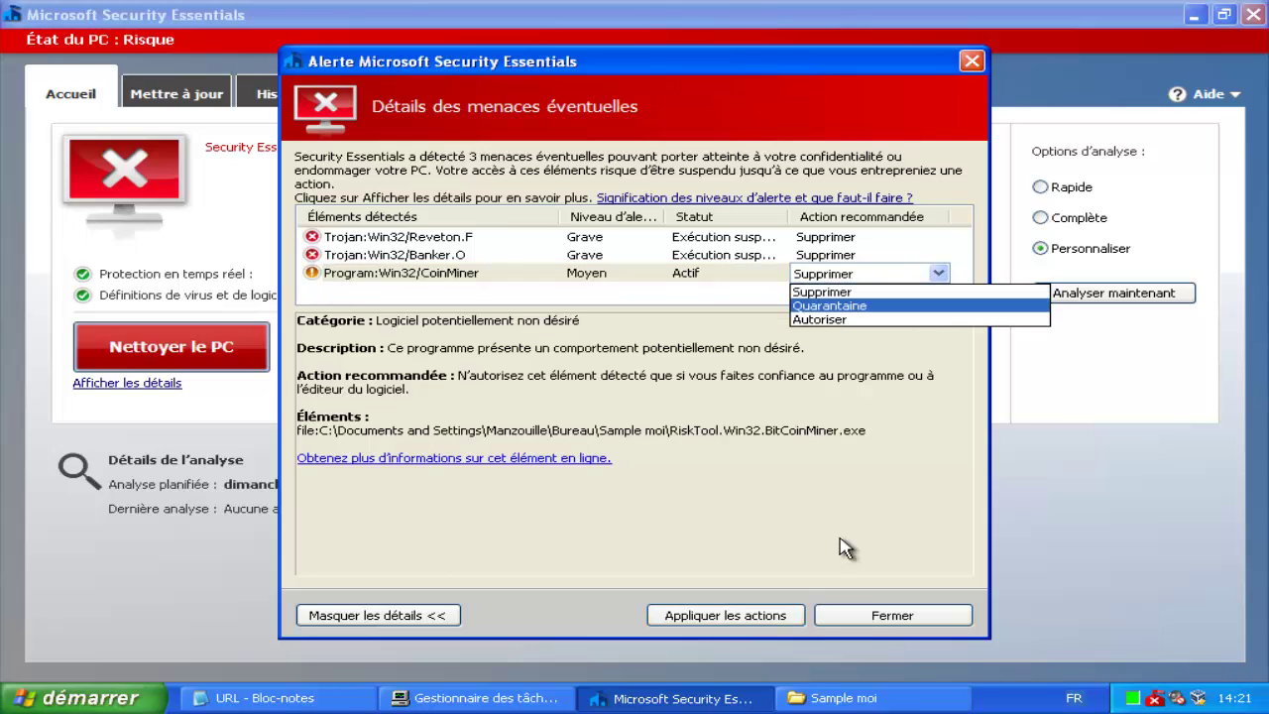
{"action": "key", "text": "Return"}
{"action": "key", "text": "Tab"}
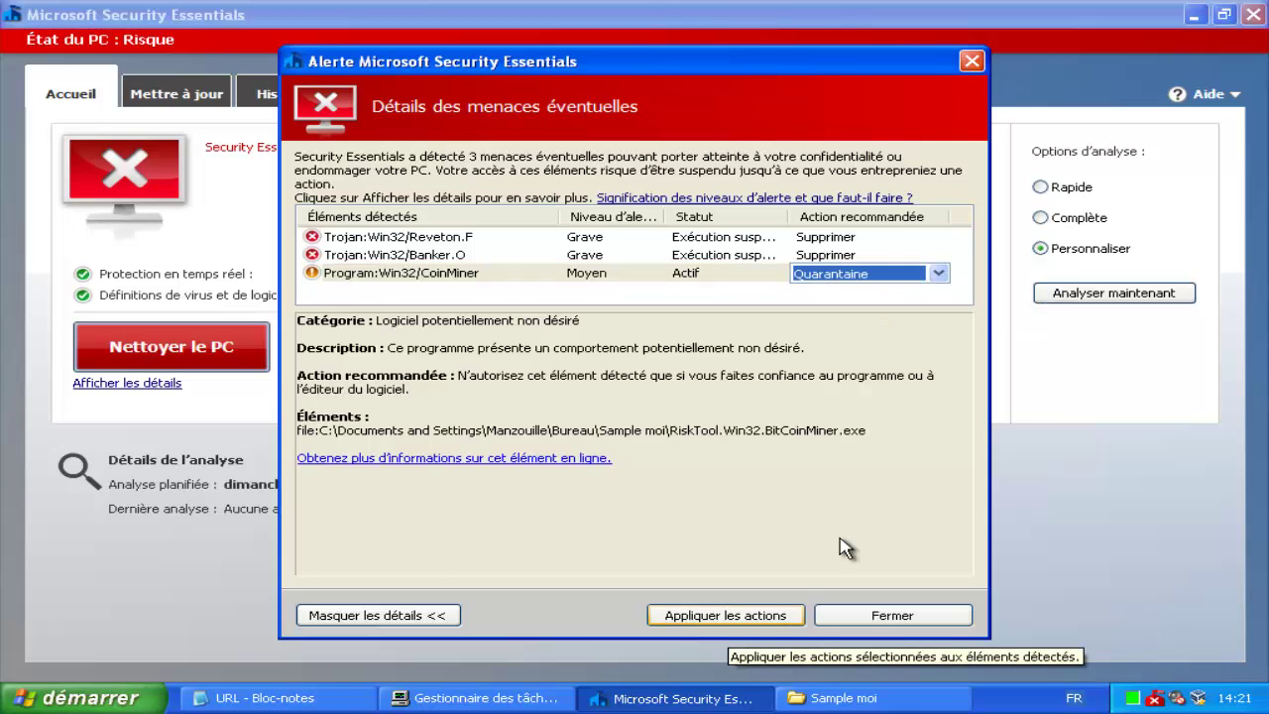
{"action": "key", "text": "Return"}
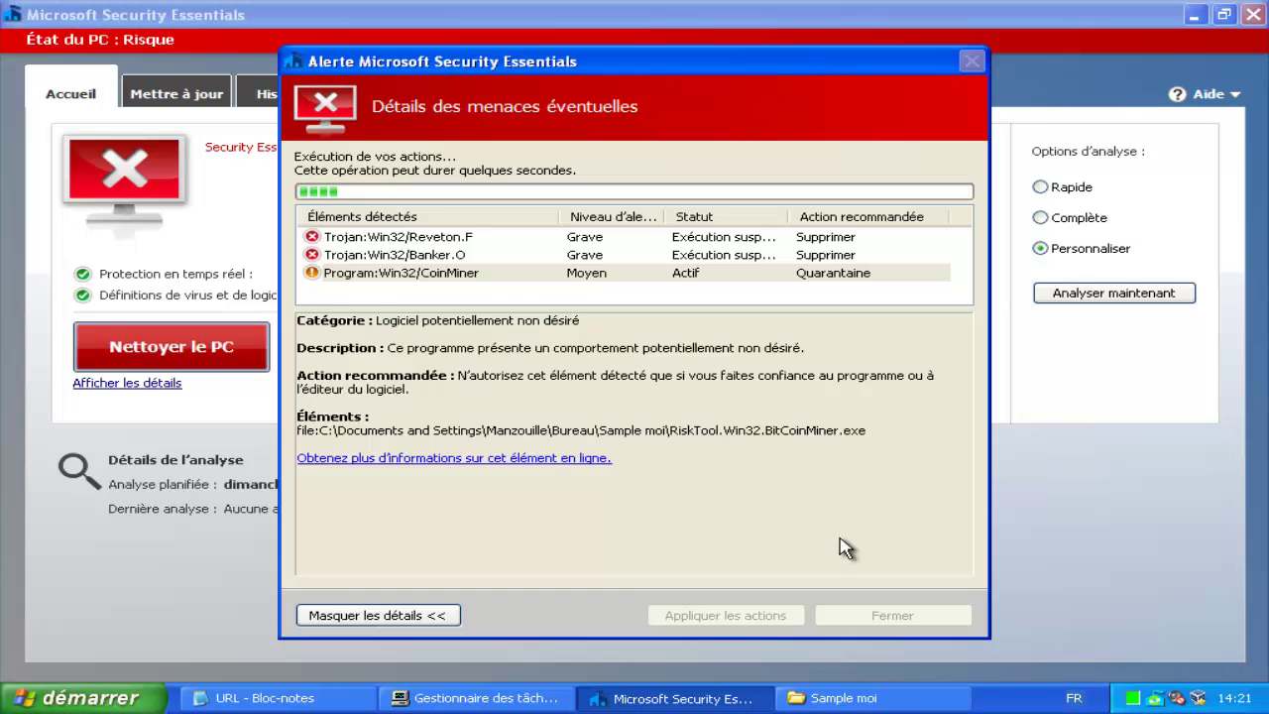
Step: Check the running processes in Task Manager while the threat actions are applied, and return to the Sample moi folder
{"action": "key", "text": "ctrl+shift+Escape"}
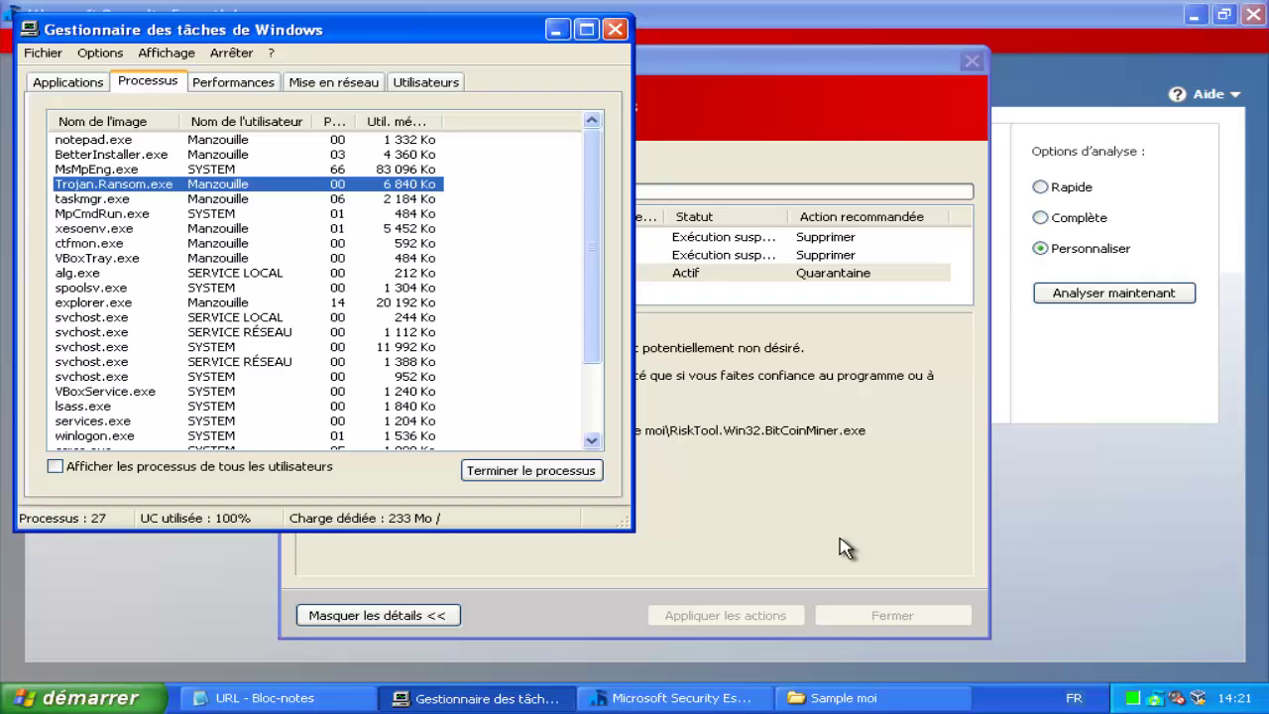
{"action": "key", "text": "Down"}
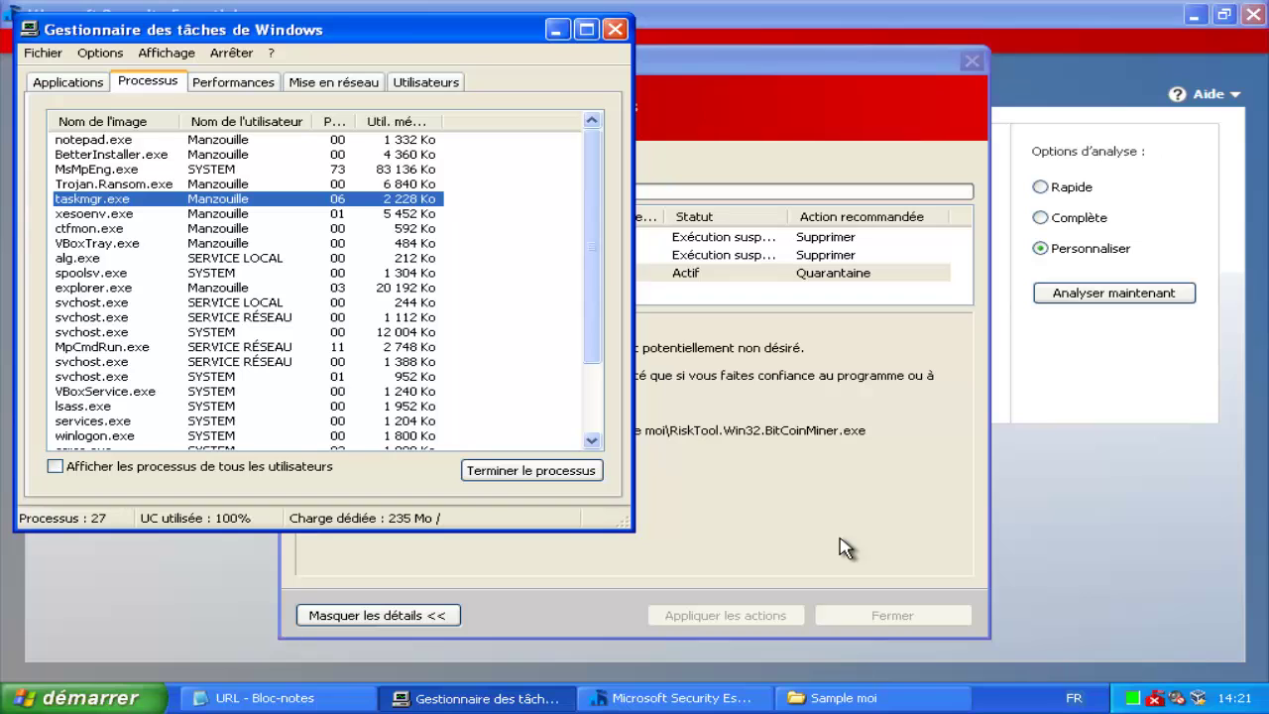
{"action": "left_click", "coordinate": [839, 537]}
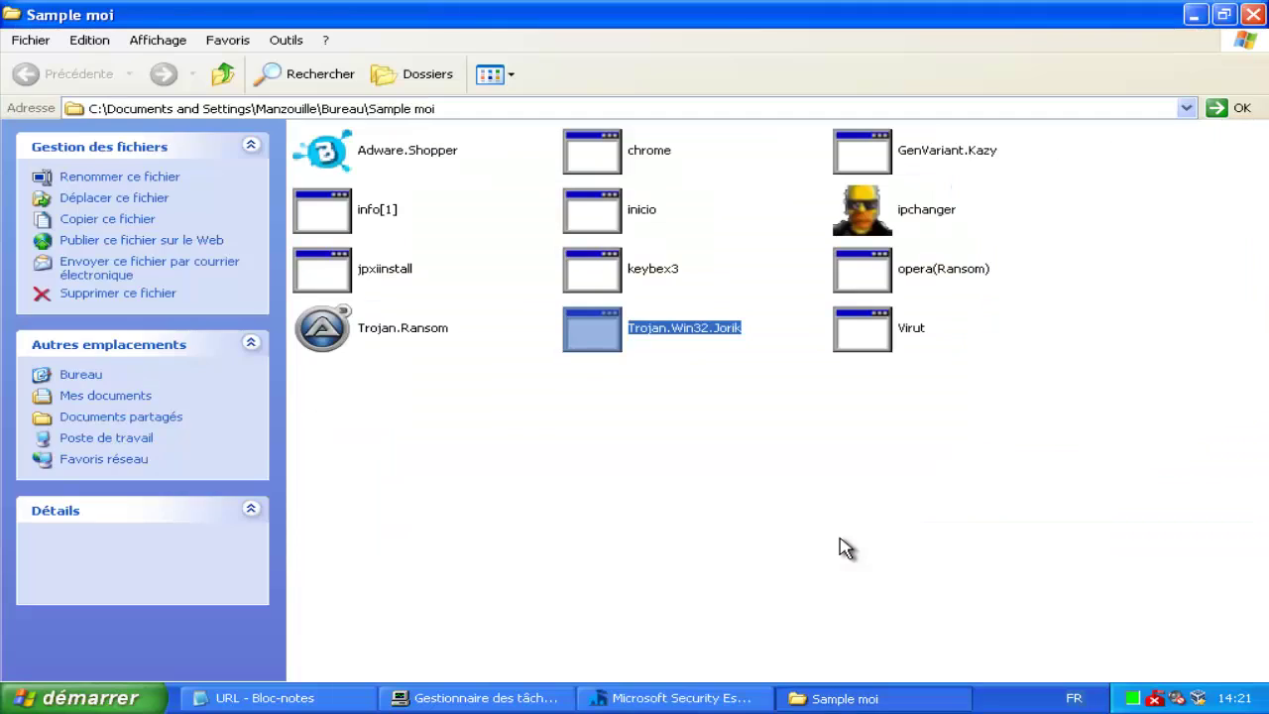
Step: Run the jpxiinstall sample from the Sample moi folder
{"action": "left_click", "coordinate": [840, 538]}
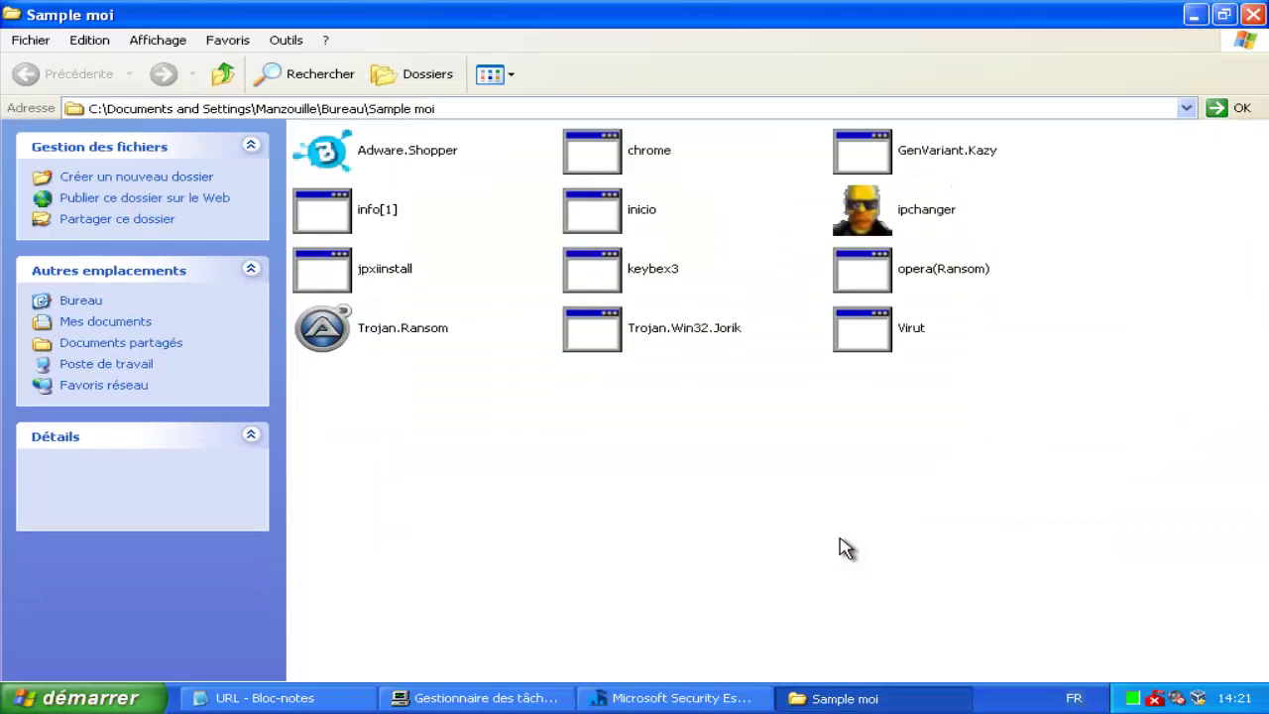
{"action": "key", "text": "j"}
{"action": "key", "text": "Return"}
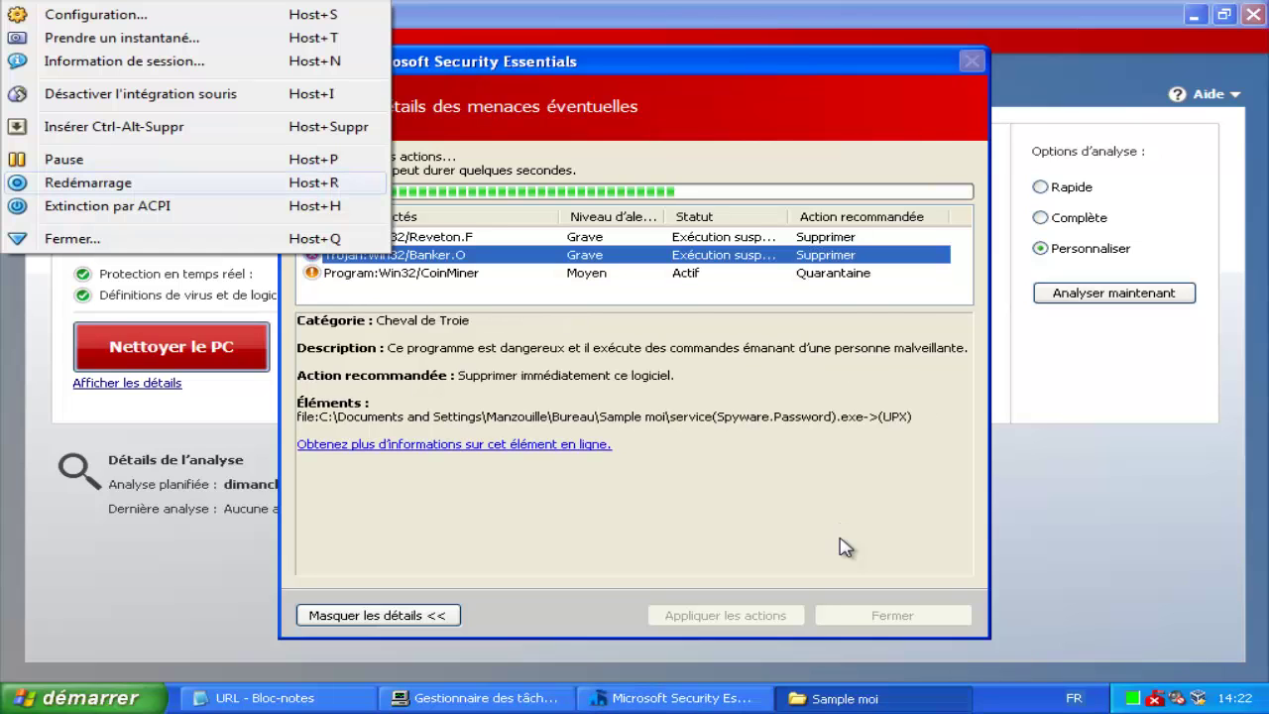
Step: Restart the VirtualBox virtual machine and confirm the restart
{"action": "key", "text": "Escape"}
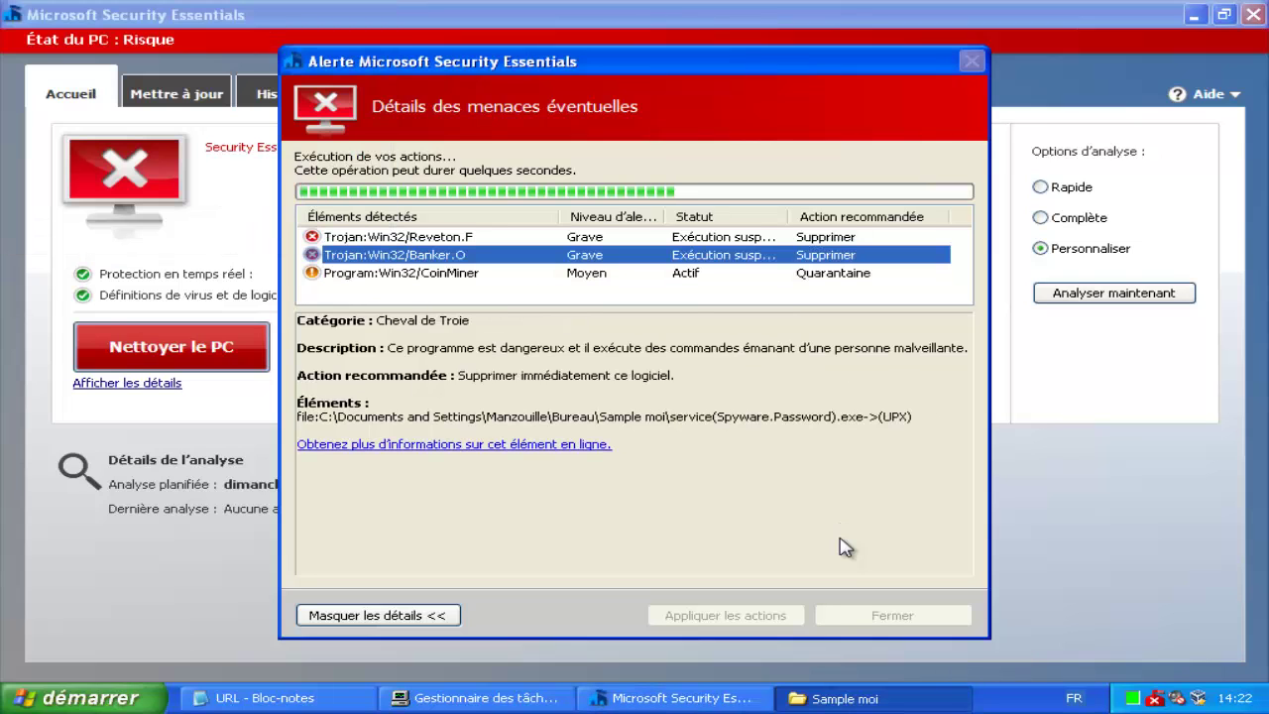
{"action": "key", "text": "ctrl+r"}
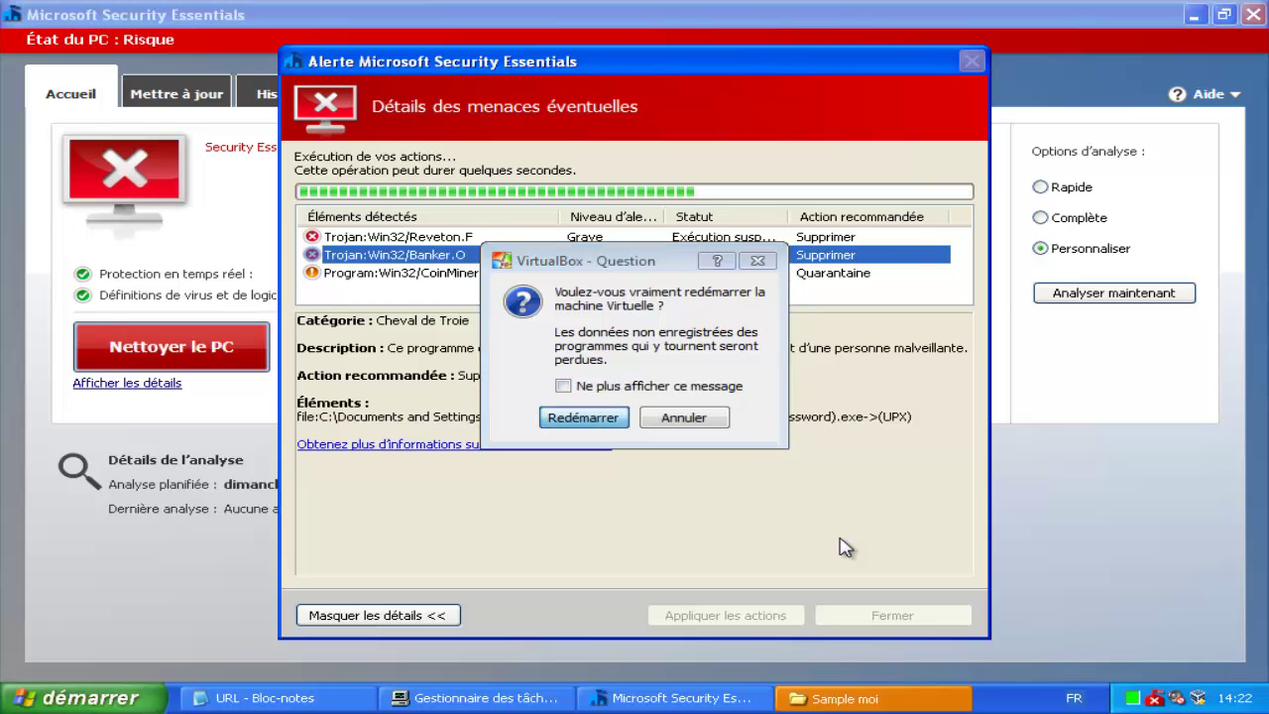
{"action": "key", "text": "Return"}
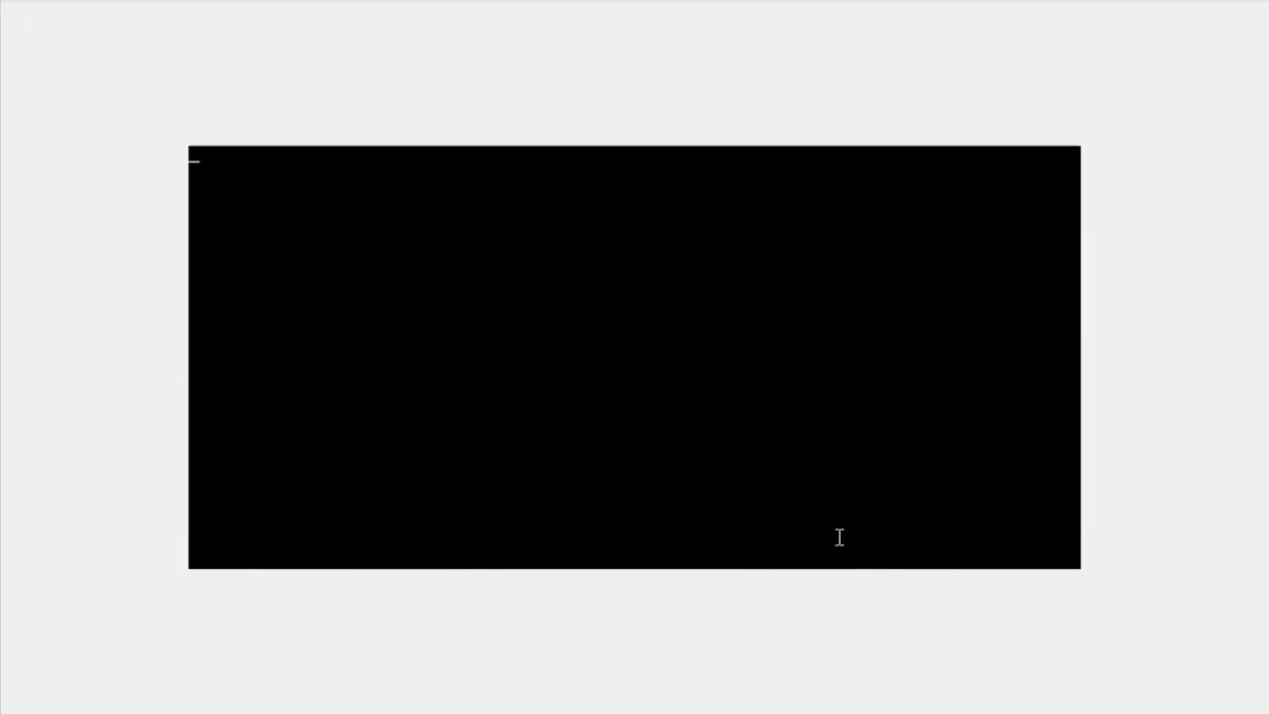